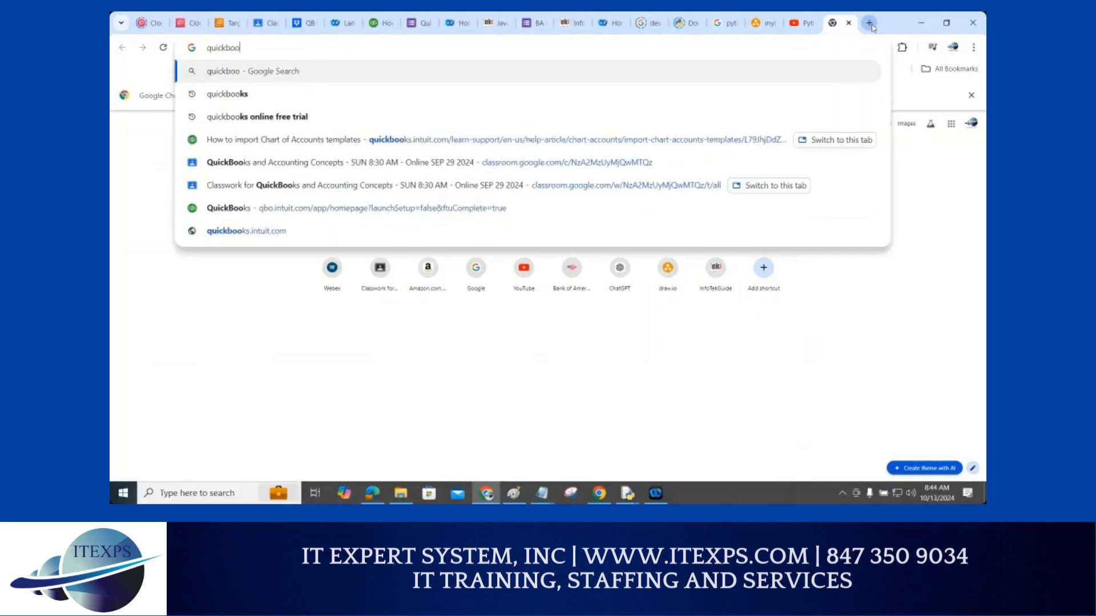
Search Google for quickbooks and follow the QuickBooks Online Login result
{"action": "key", "text": "Return"}
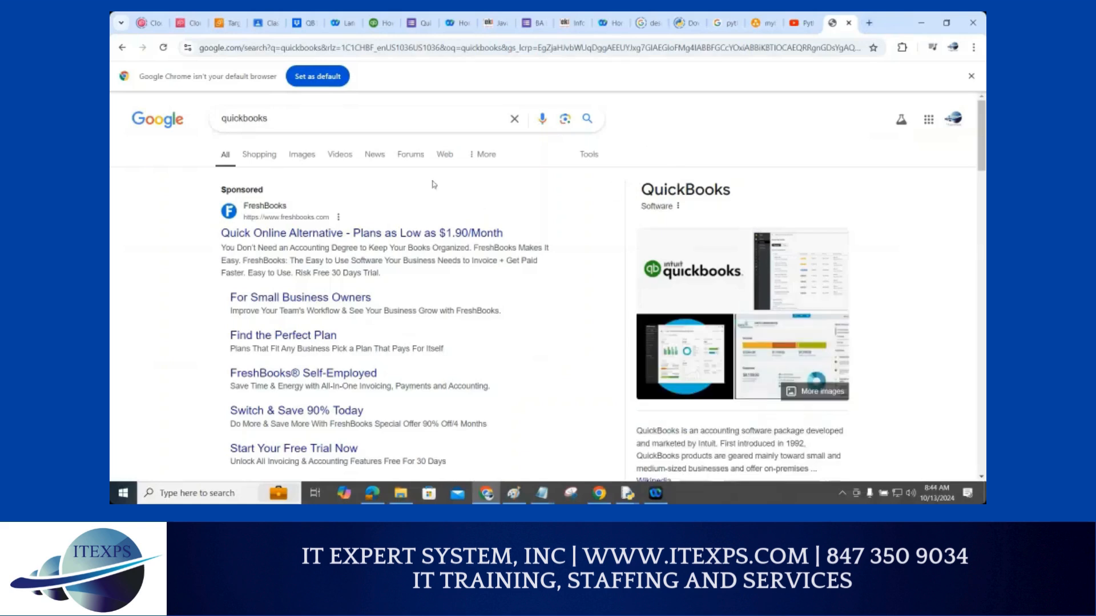
{"action": "scroll", "coordinate": [430, 183], "scroll_direction": "down", "scroll_amount": 3}
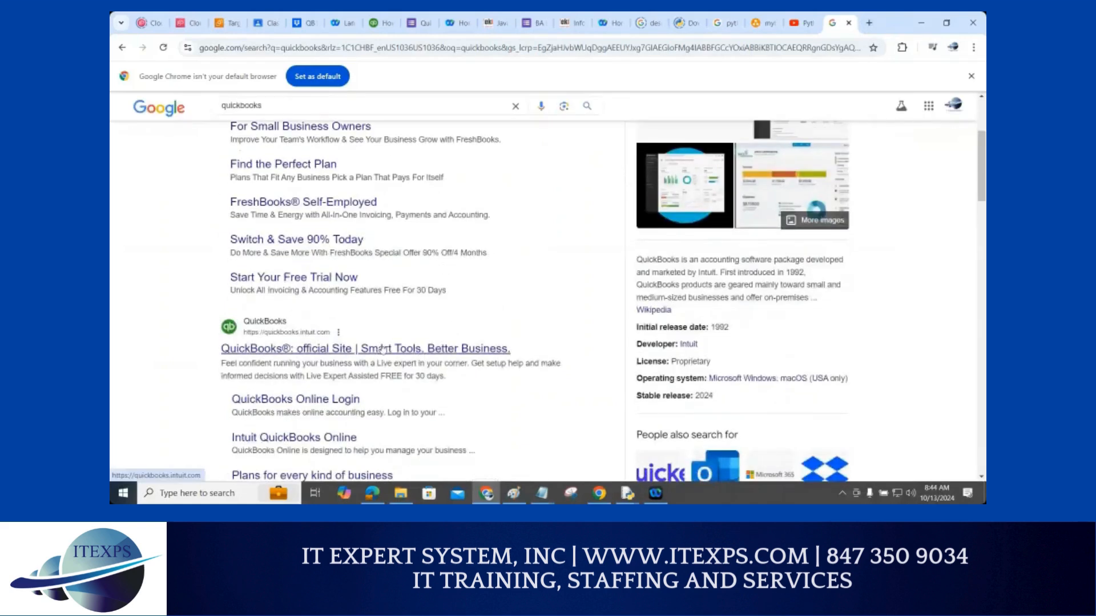
{"action": "left_click", "coordinate": [325, 400]}
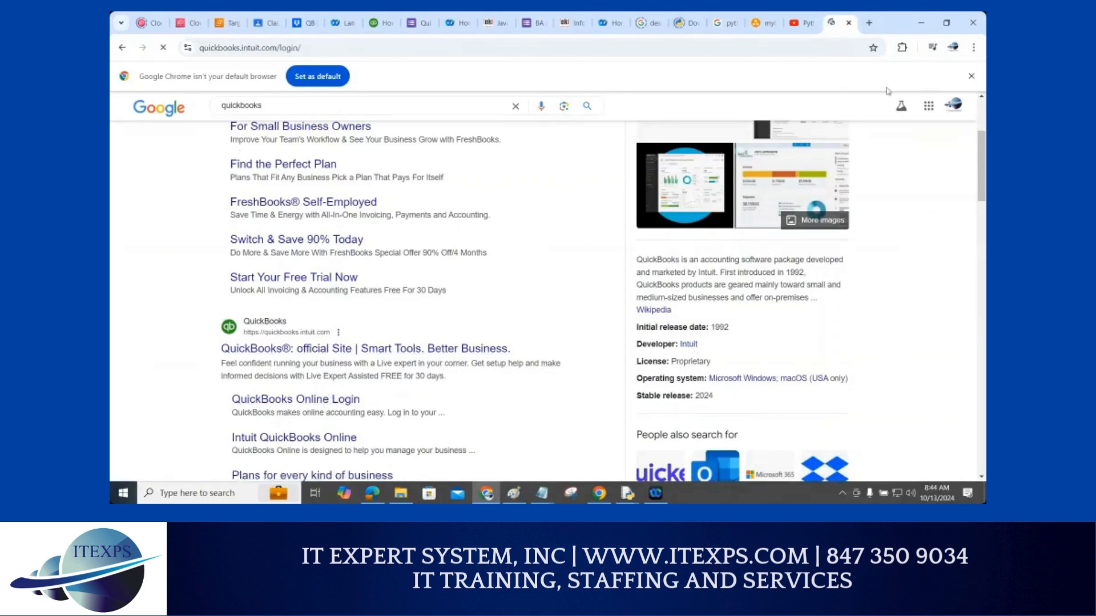
Choose QuickBooks Online from the Sign in product list
{"action": "left_click", "coordinate": [878, 114]}
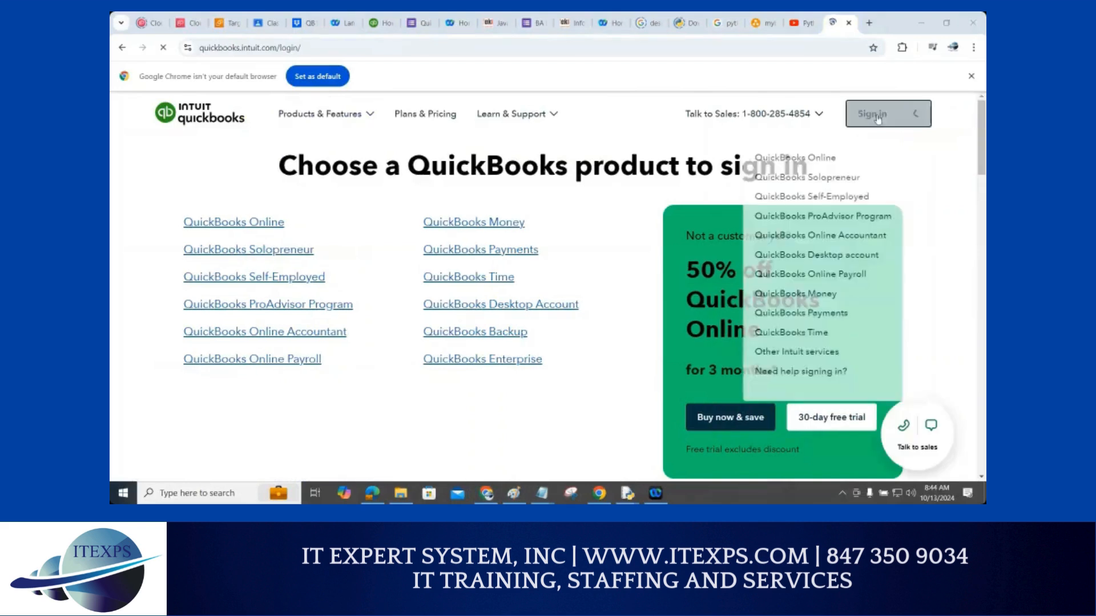
{"action": "left_click", "coordinate": [877, 115]}
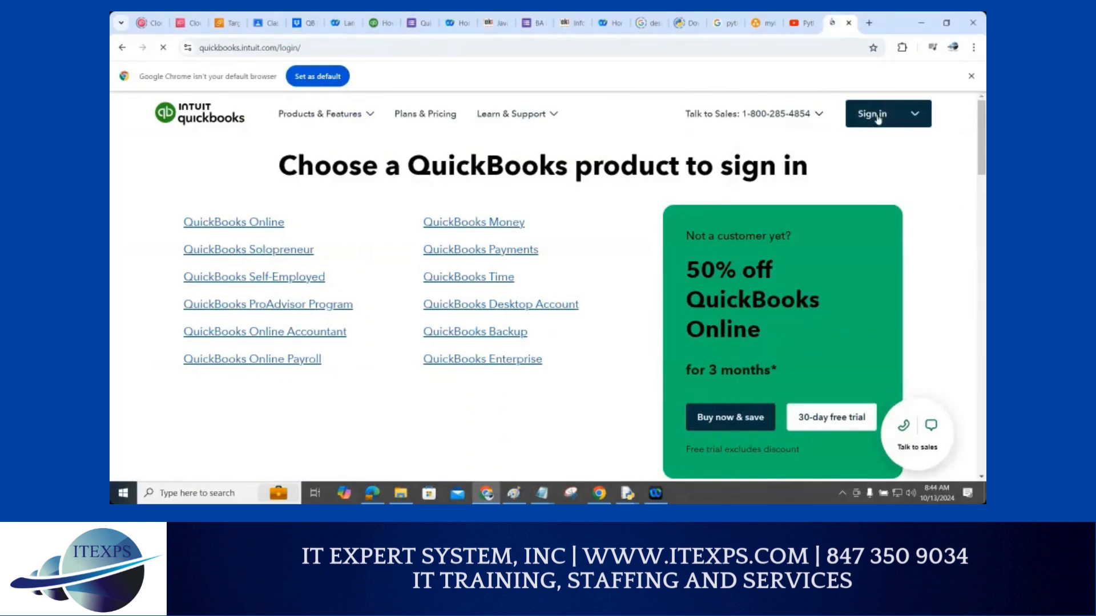
{"action": "left_click", "coordinate": [799, 166]}
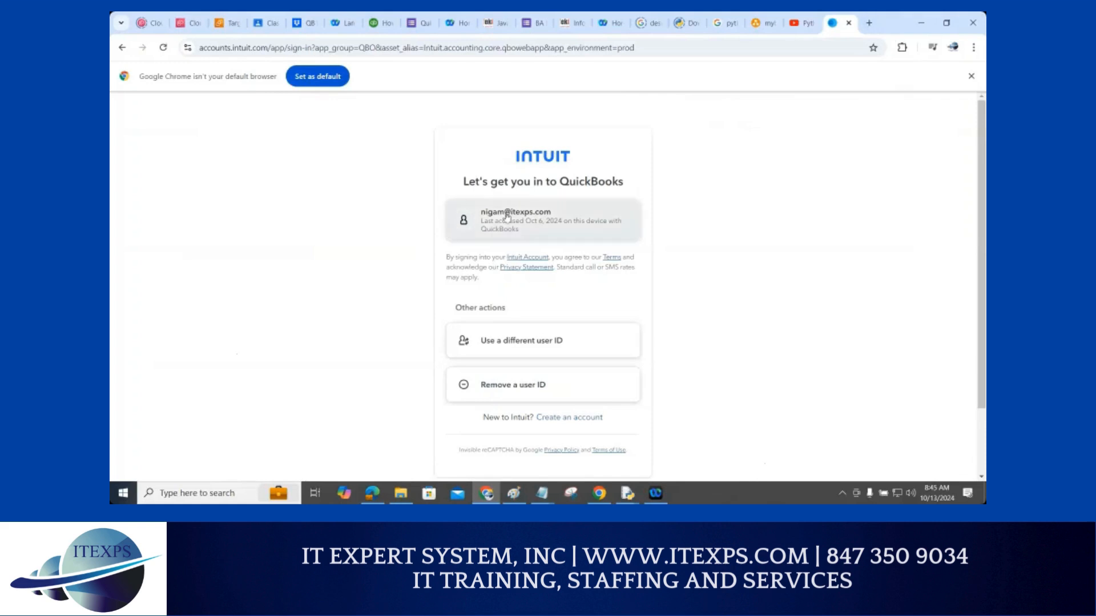
Sign in with the saved user ID and password, refuse saving the password, and skip name details
{"action": "left_click", "coordinate": [507, 217]}
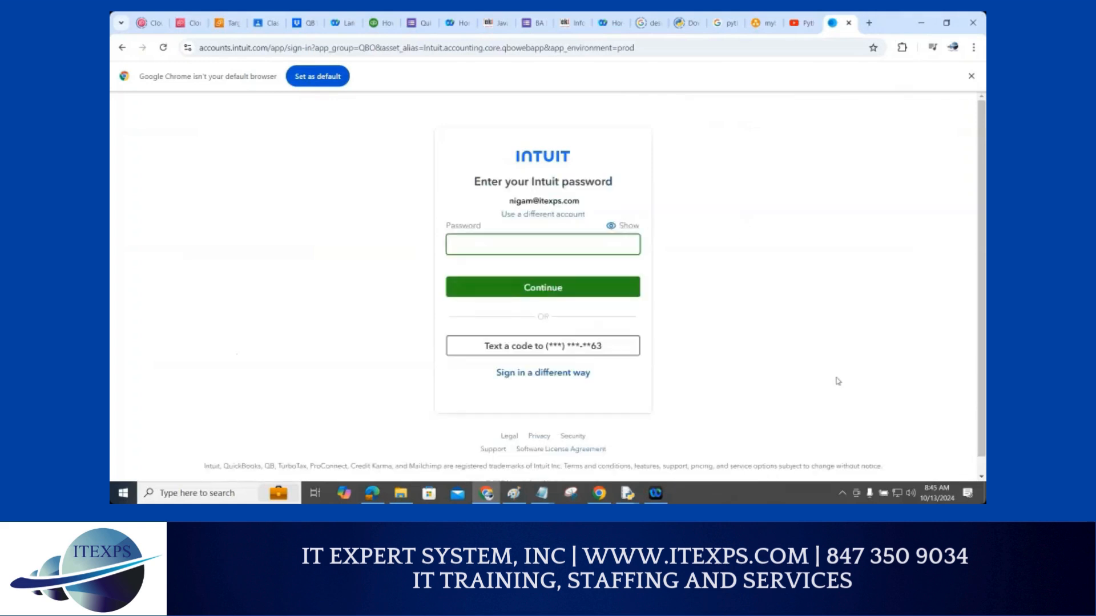
{"action": "type", "text": "*"}
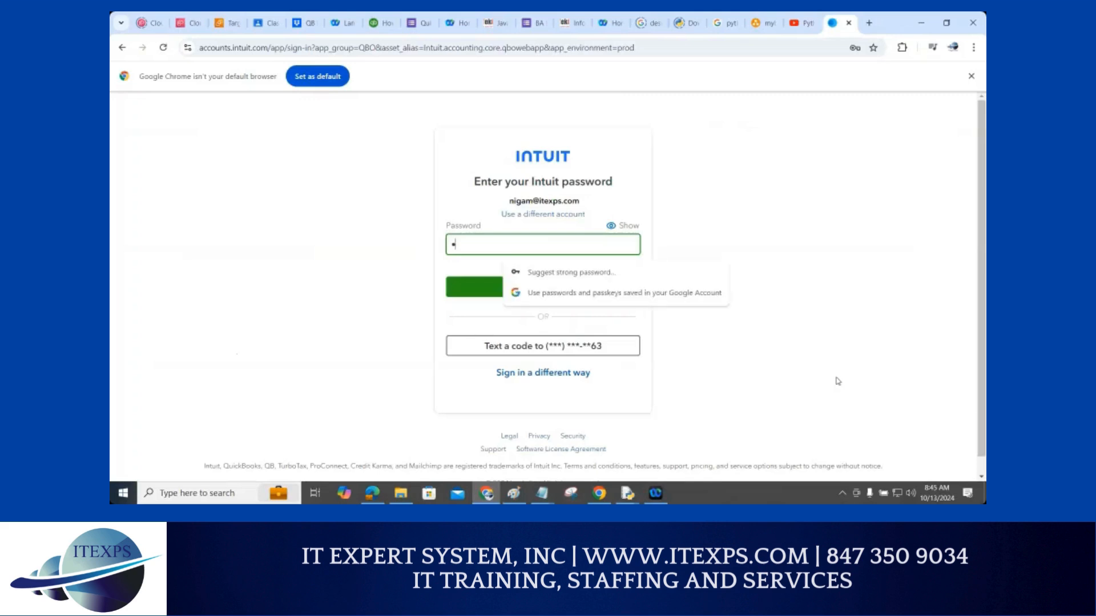
{"action": "type", "text": "*********"}
{"action": "left_click", "coordinate": [489, 291]}
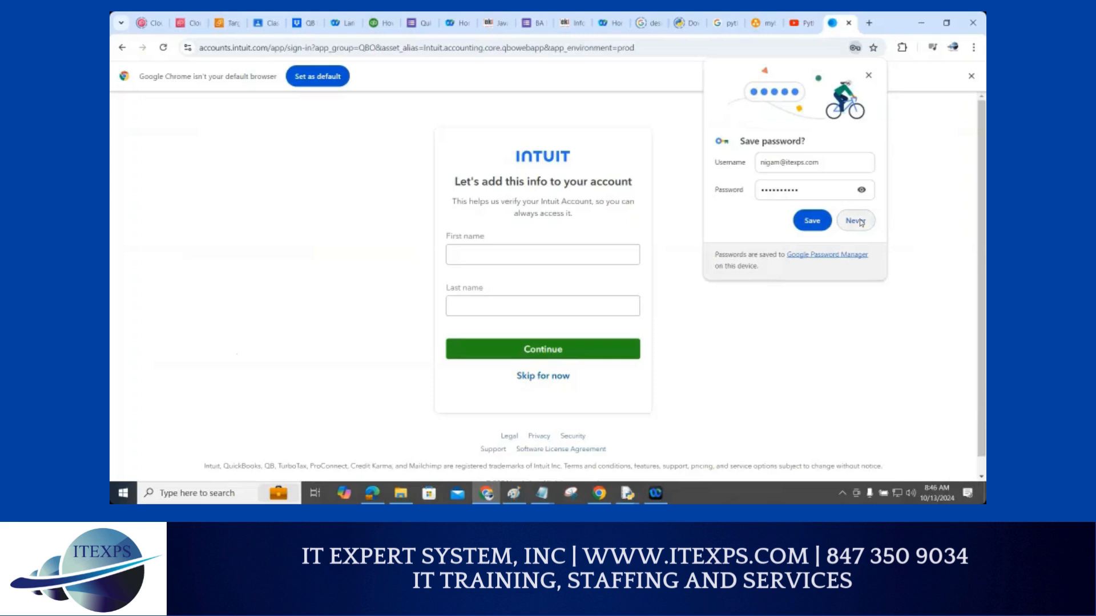
{"action": "left_click", "coordinate": [861, 223]}
{"action": "left_click", "coordinate": [861, 223]}
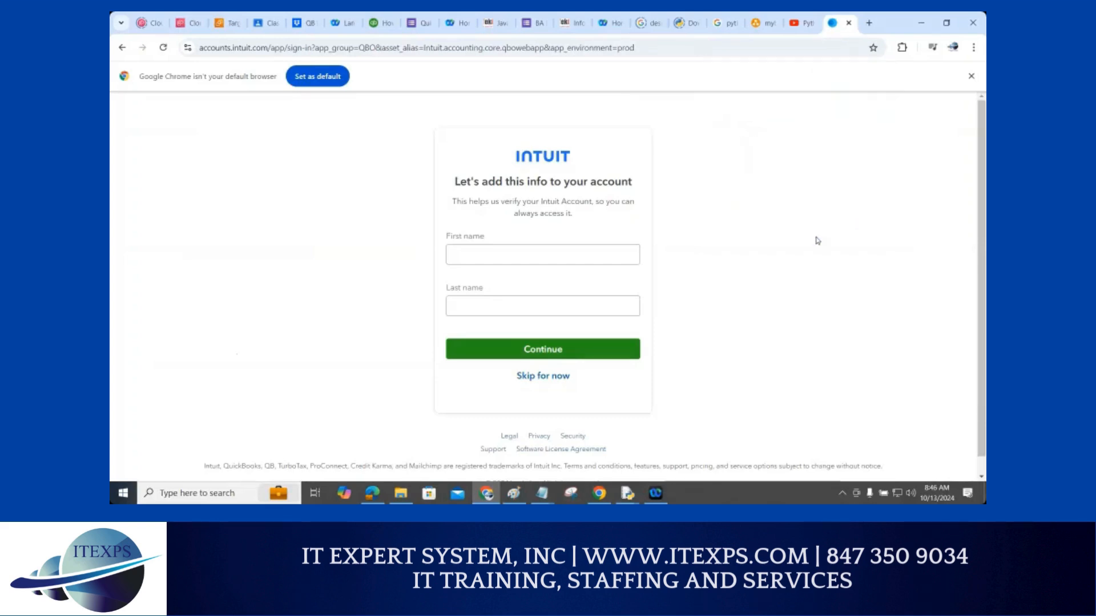
{"action": "left_click", "coordinate": [559, 380]}
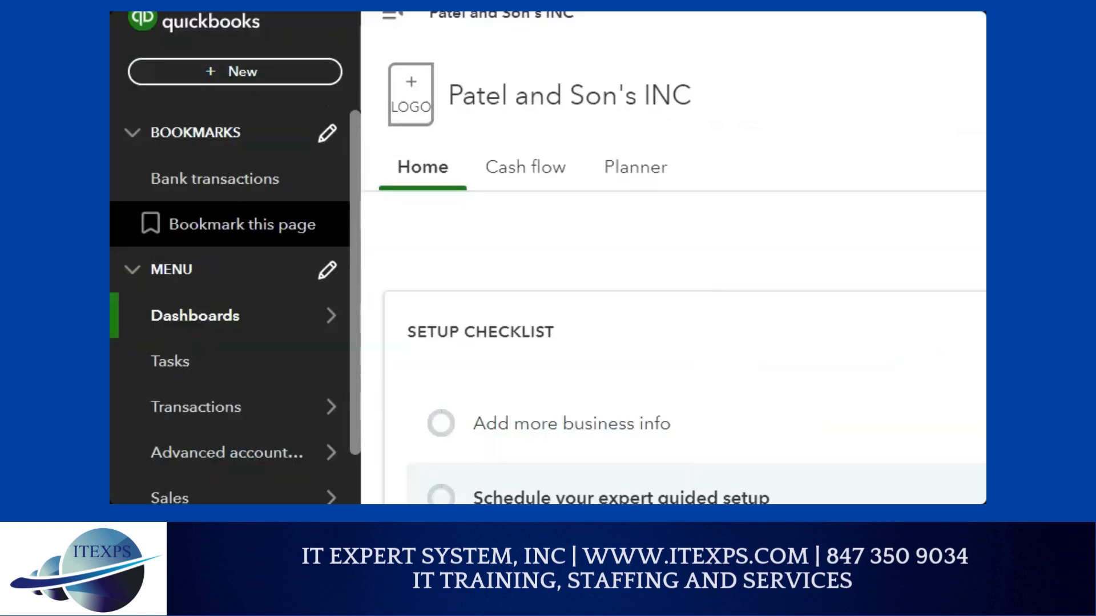
Circle the Bank transactions bookmark in red and open the Bank transactions page
{"action": "left_click", "coordinate": [252, 176]}
{"action": "mouse_move", "coordinate": [240, 158]}
{"action": "left_mouse_down"}
{"action": "mouse_move", "coordinate": [145, 191]}
{"action": "mouse_move", "coordinate": [296, 183]}
{"action": "mouse_move", "coordinate": [258, 160]}
{"action": "left_mouse_up"}
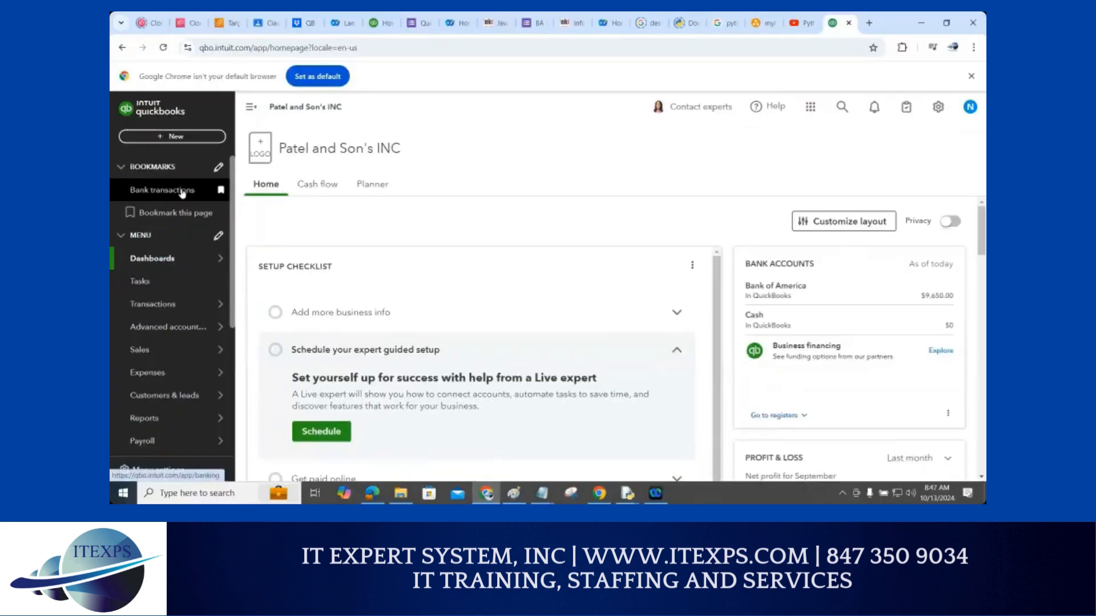
{"action": "left_click", "coordinate": [181, 193]}
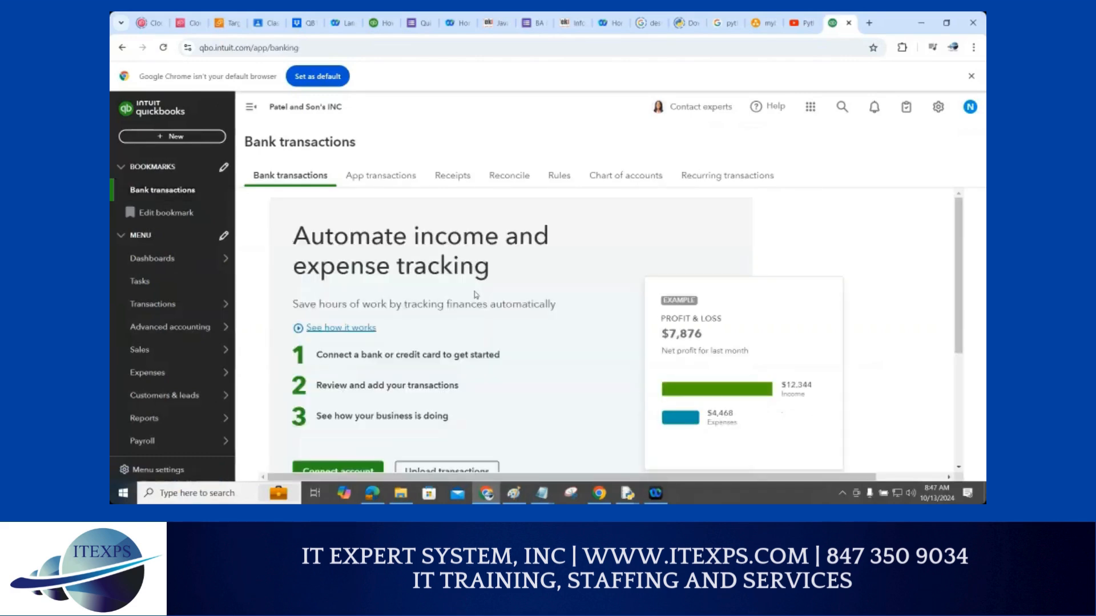
{"action": "scroll", "coordinate": [476, 295], "scroll_direction": "down", "scroll_amount": 1}
{"action": "scroll", "coordinate": [476, 296], "scroll_direction": "up", "scroll_amount": 1}
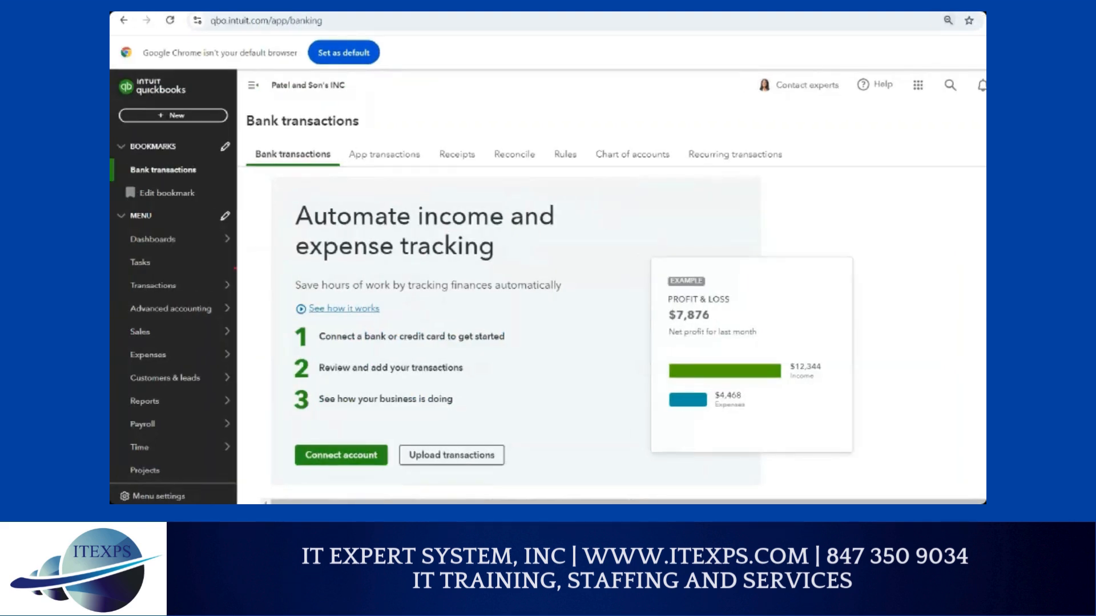
{"action": "left_click_drag", "start_coordinate": [392, 164], "coordinate": [440, 117]}
{"action": "left_click_drag", "start_coordinate": [419, 172], "coordinate": [487, 147]}
{"action": "left_click_drag", "start_coordinate": [437, 193], "coordinate": [494, 182]}
{"action": "left_click_drag", "start_coordinate": [470, 224], "coordinate": [519, 218]}
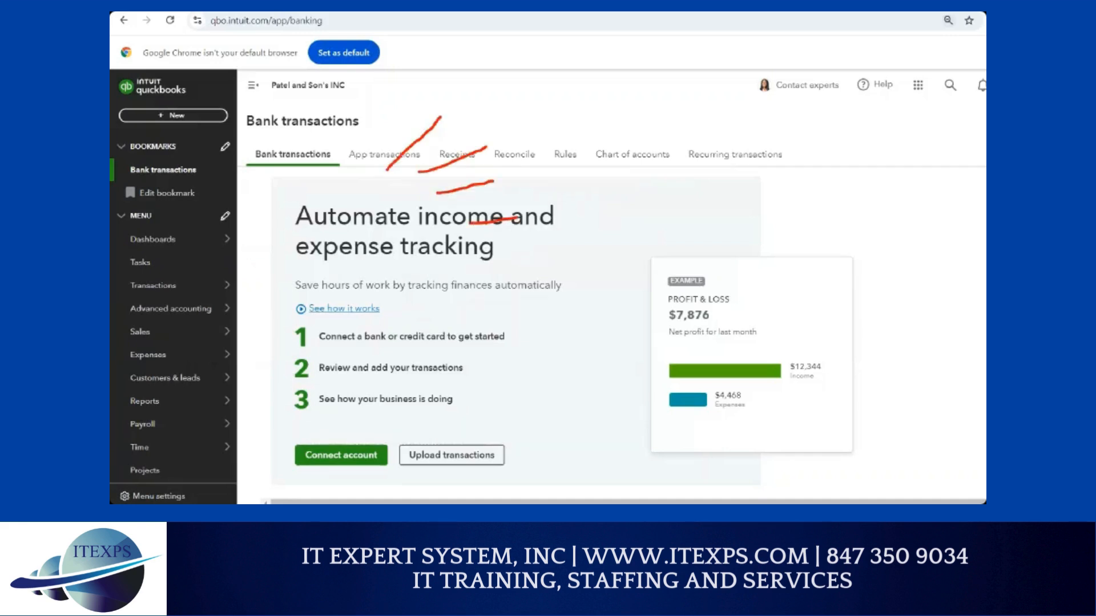
{"action": "mouse_move", "coordinate": [170, 161]}
{"action": "left_mouse_down"}
{"action": "mouse_move", "coordinate": [156, 184]}
{"action": "mouse_move", "coordinate": [201, 167]}
{"action": "mouse_move", "coordinate": [187, 160]}
{"action": "left_mouse_up"}
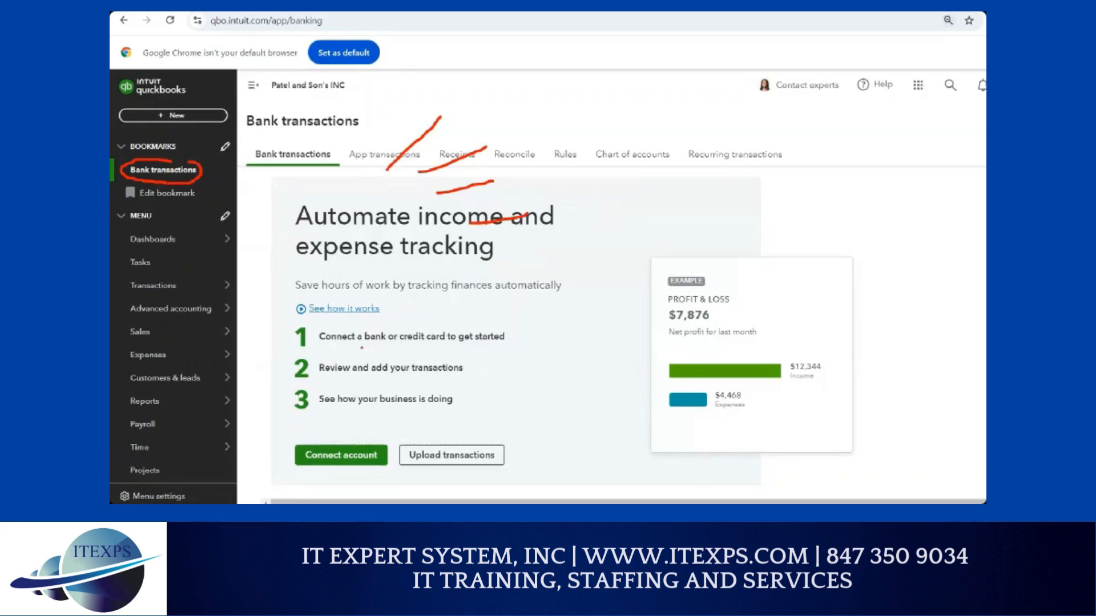
{"action": "left_click_drag", "start_coordinate": [361, 348], "coordinate": [433, 349]}
{"action": "mouse_move", "coordinate": [524, 341]}
{"action": "left_mouse_down"}
{"action": "mouse_move", "coordinate": [699, 218]}
{"action": "mouse_move", "coordinate": [727, 325]}
{"action": "left_mouse_up"}
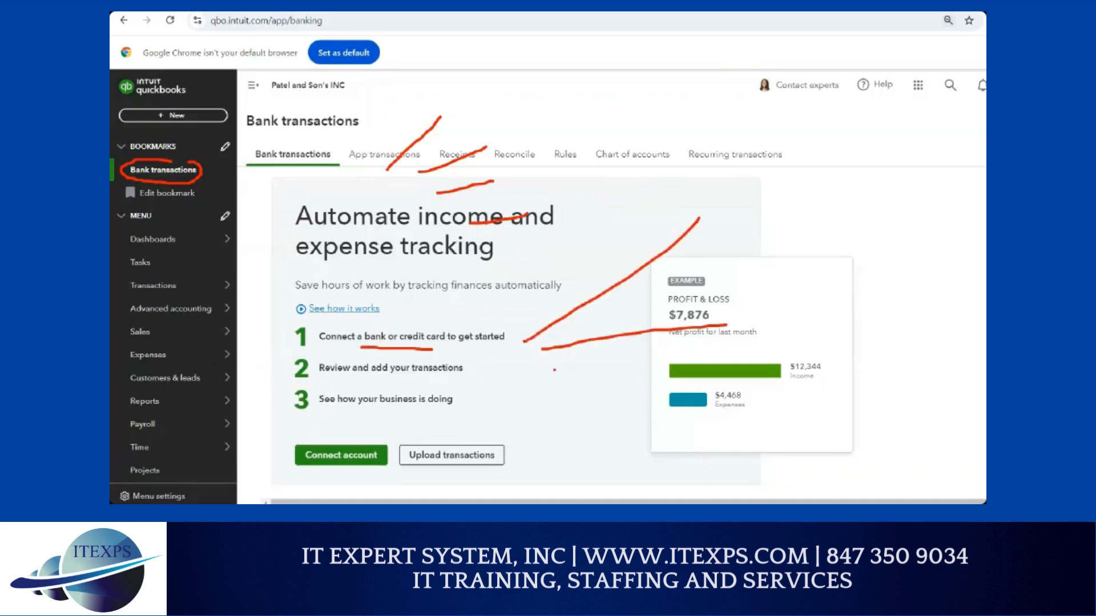
{"action": "left_click_drag", "start_coordinate": [554, 370], "coordinate": [718, 420]}
{"action": "mouse_move", "coordinate": [528, 340]}
{"action": "left_mouse_down"}
{"action": "mouse_move", "coordinate": [587, 173]}
{"action": "mouse_move", "coordinate": [597, 161]}
{"action": "mouse_move", "coordinate": [609, 171]}
{"action": "left_mouse_up"}
{"action": "mouse_move", "coordinate": [732, 191]}
{"action": "left_mouse_down"}
{"action": "mouse_move", "coordinate": [705, 212]}
{"action": "mouse_move", "coordinate": [731, 194]}
{"action": "left_mouse_up"}
{"action": "left_click_drag", "start_coordinate": [753, 304], "coordinate": [746, 304]}
{"action": "left_click_drag", "start_coordinate": [725, 393], "coordinate": [729, 408]}
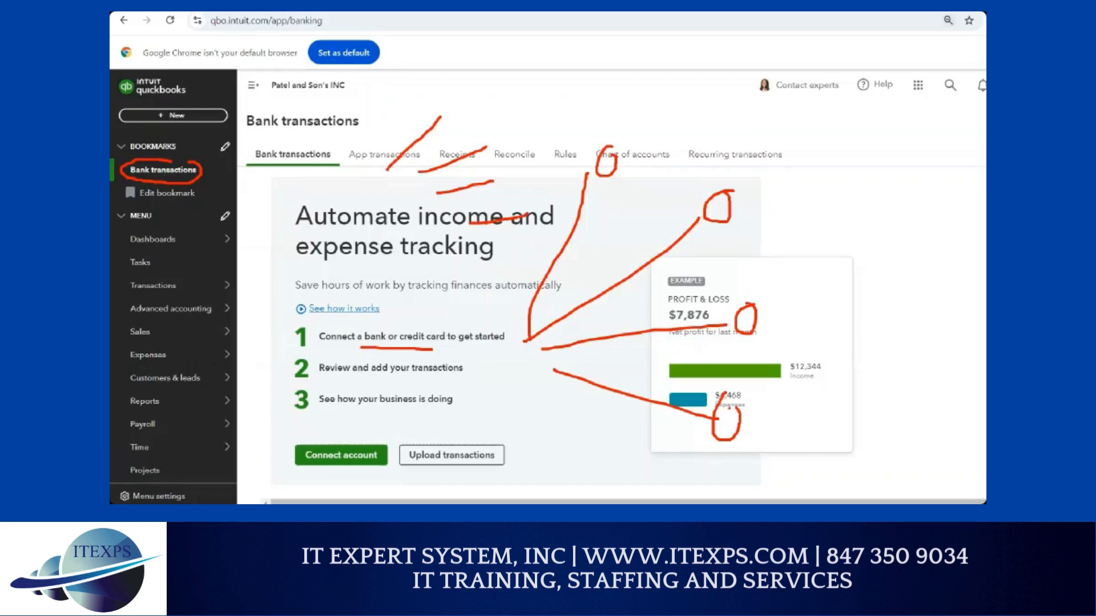
{"action": "mouse_move", "coordinate": [510, 354]}
{"action": "left_mouse_down"}
{"action": "mouse_move", "coordinate": [512, 375]}
{"action": "mouse_move", "coordinate": [519, 355]}
{"action": "mouse_move", "coordinate": [518, 376]}
{"action": "left_mouse_up"}
{"action": "left_click_drag", "start_coordinate": [615, 114], "coordinate": [623, 135]}
{"action": "left_click_drag", "start_coordinate": [734, 173], "coordinate": [751, 198]}
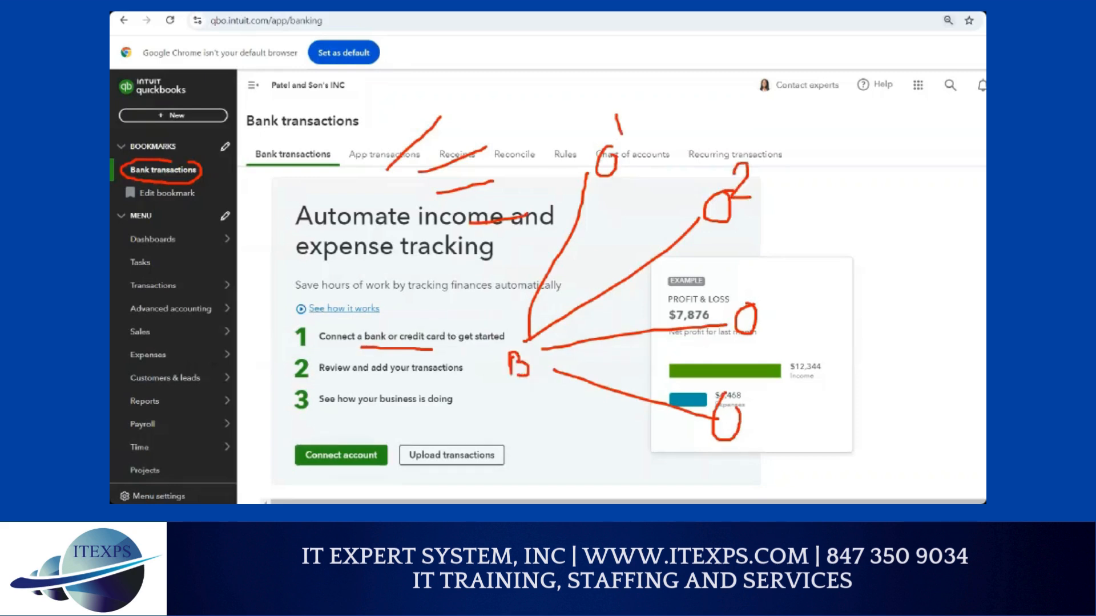
{"action": "left_click_drag", "start_coordinate": [767, 270], "coordinate": [770, 293]}
{"action": "left_click_drag", "start_coordinate": [555, 380], "coordinate": [634, 472]}
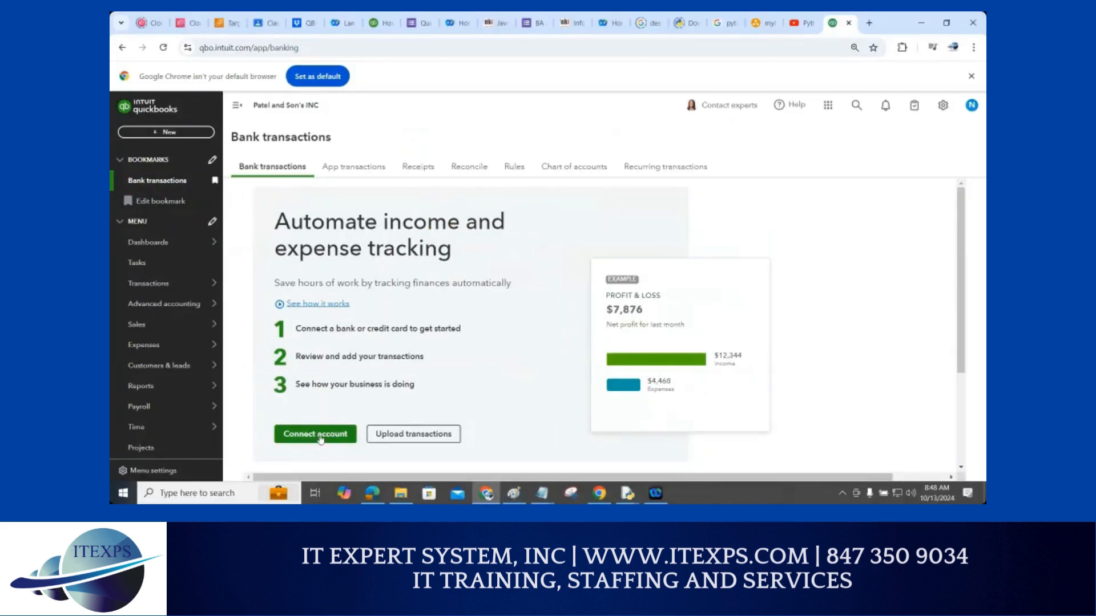
Highlight the Automate income and expense tracking heading, then start connecting Bank of America
{"action": "left_click_drag", "start_coordinate": [276, 216], "coordinate": [452, 251]}
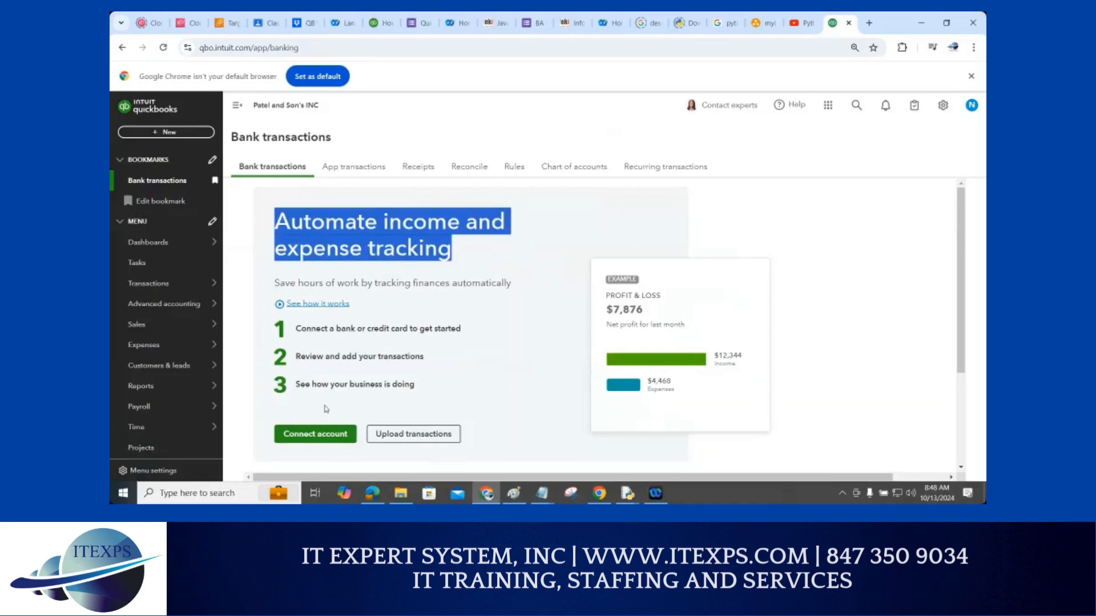
{"action": "left_click", "coordinate": [311, 437]}
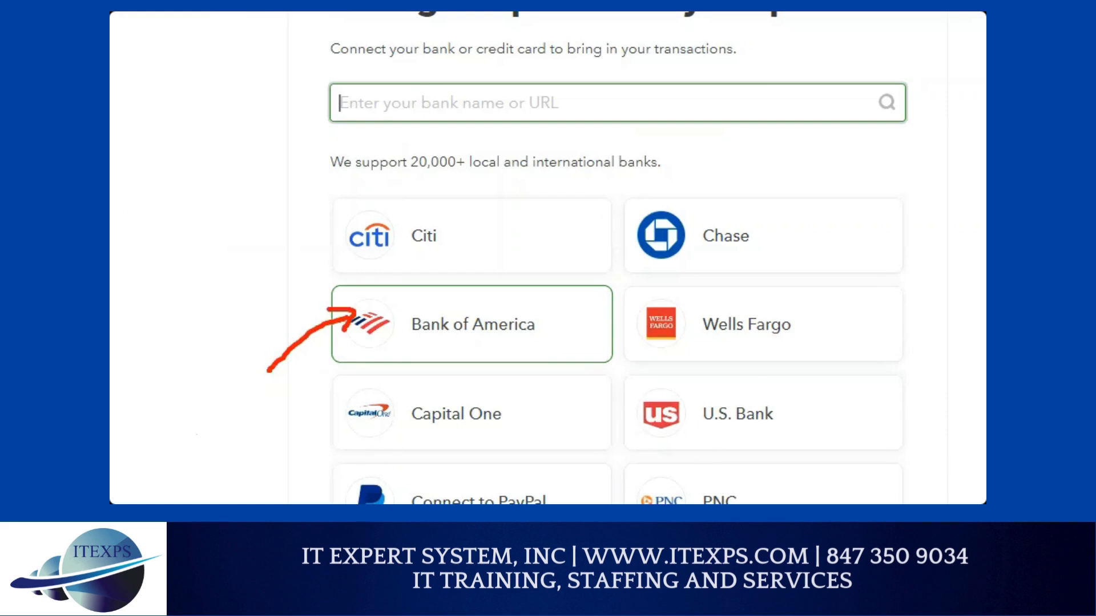
{"action": "left_click", "coordinate": [437, 324]}
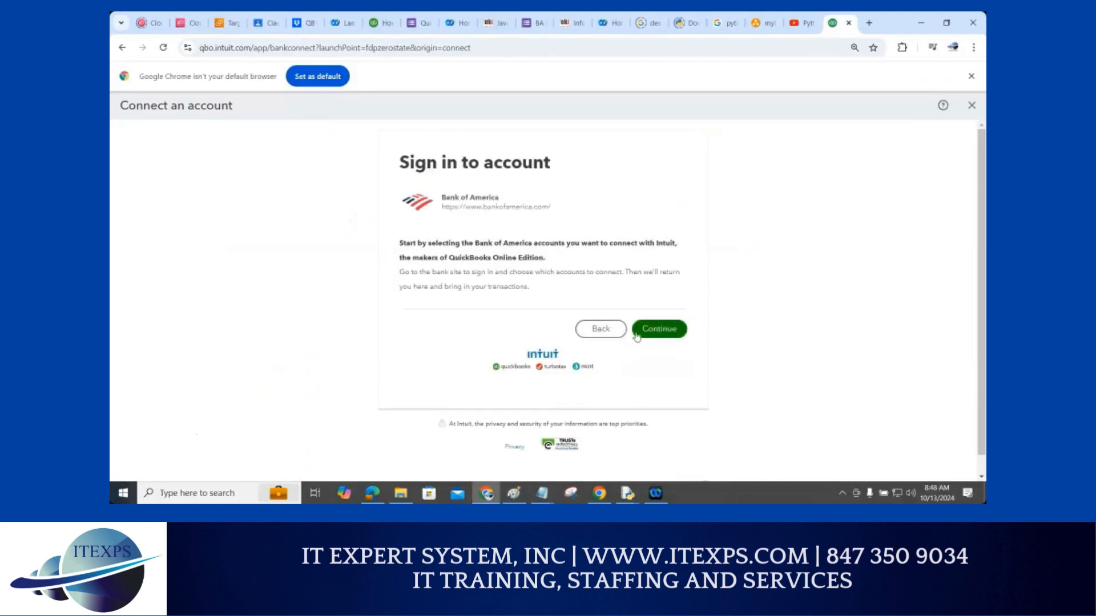
Continue to the bank's sign-in window and sketch a red note with start date 01/01/2024
{"action": "left_click", "coordinate": [656, 335]}
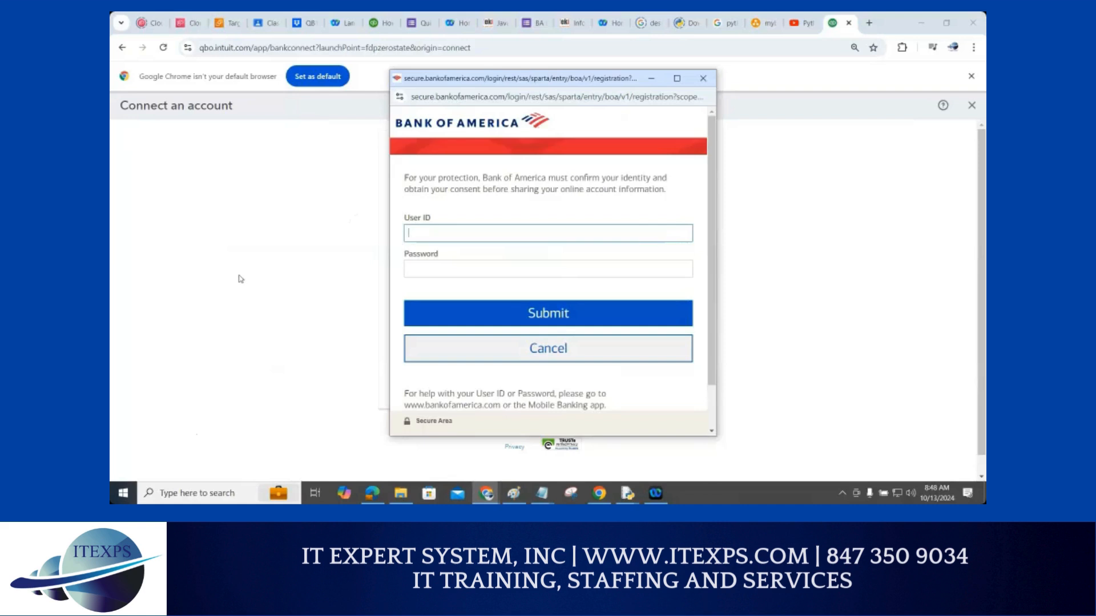
{"action": "left_click_drag", "start_coordinate": [196, 171], "coordinate": [204, 258]}
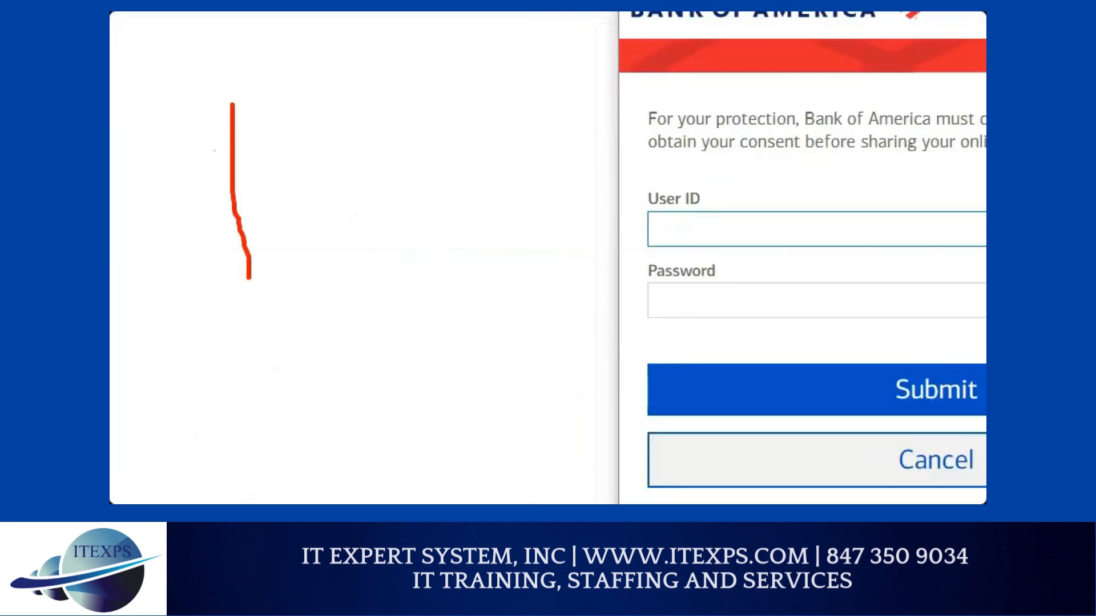
{"action": "left_click_drag", "start_coordinate": [172, 111], "coordinate": [303, 88]}
{"action": "left_click_drag", "start_coordinate": [204, 294], "coordinate": [311, 286]}
{"action": "mouse_move", "coordinate": [315, 61]}
{"action": "left_mouse_down"}
{"action": "mouse_move", "coordinate": [320, 79]}
{"action": "mouse_move", "coordinate": [324, 59]}
{"action": "left_mouse_up"}
{"action": "left_click_drag", "start_coordinate": [338, 60], "coordinate": [353, 98]}
{"action": "left_click", "coordinate": [351, 44]}
{"action": "left_click_drag", "start_coordinate": [367, 63], "coordinate": [399, 83]}
{"action": "left_click_drag", "start_coordinate": [426, 34], "coordinate": [418, 102]}
{"action": "mouse_move", "coordinate": [437, 54]}
{"action": "left_mouse_down"}
{"action": "mouse_move", "coordinate": [463, 72]}
{"action": "mouse_move", "coordinate": [491, 49]}
{"action": "mouse_move", "coordinate": [498, 68]}
{"action": "mouse_move", "coordinate": [513, 64]}
{"action": "mouse_move", "coordinate": [517, 83]}
{"action": "left_mouse_up"}
Draw red arrows, underline the User ID and Password fields, then close the Bank of America window
{"action": "mouse_move", "coordinate": [432, 186]}
{"action": "left_mouse_down"}
{"action": "mouse_move", "coordinate": [202, 431]}
{"action": "mouse_move", "coordinate": [200, 416]}
{"action": "mouse_move", "coordinate": [217, 421]}
{"action": "left_mouse_up"}
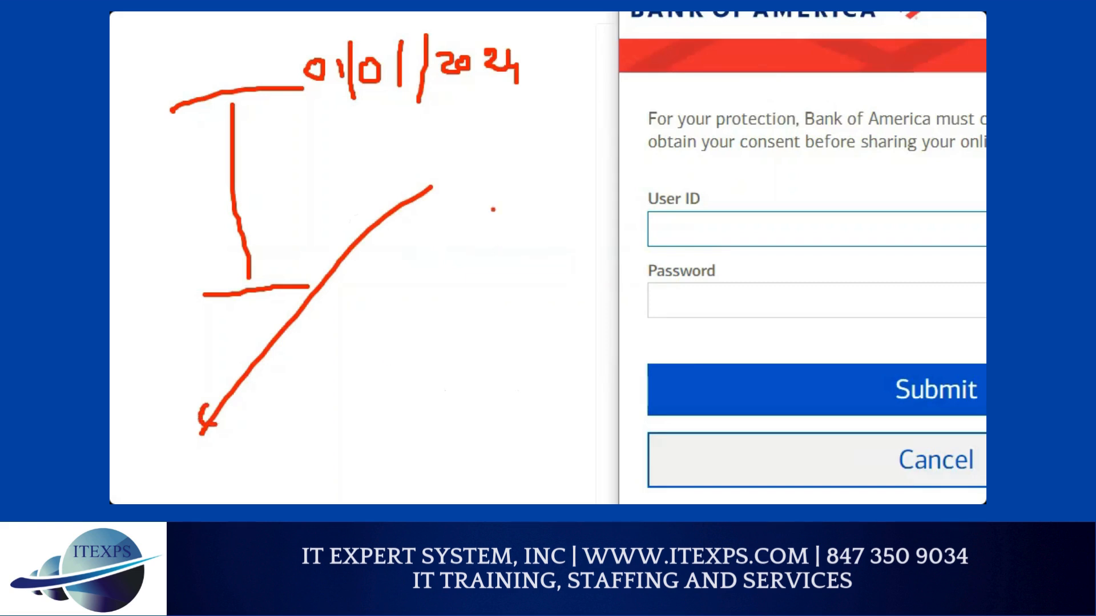
{"action": "left_click_drag", "start_coordinate": [474, 216], "coordinate": [272, 449]}
{"action": "left_click_drag", "start_coordinate": [701, 227], "coordinate": [774, 229]}
{"action": "left_click_drag", "start_coordinate": [708, 301], "coordinate": [762, 303]}
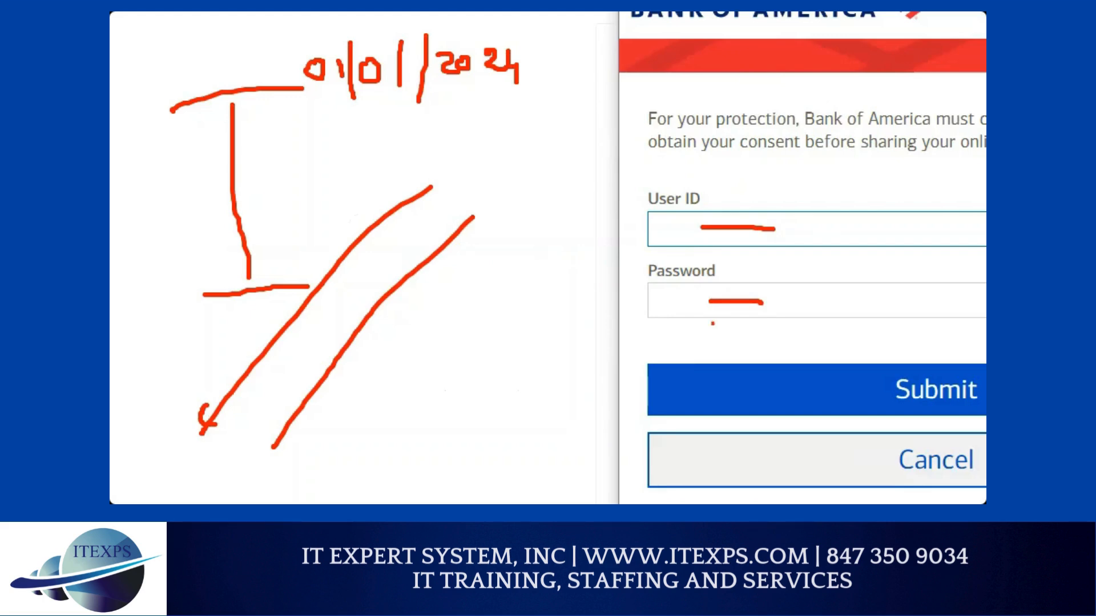
{"action": "mouse_move", "coordinate": [483, 160]}
{"action": "left_mouse_down"}
{"action": "mouse_move", "coordinate": [535, 155]}
{"action": "mouse_move", "coordinate": [535, 247]}
{"action": "mouse_move", "coordinate": [545, 252]}
{"action": "left_mouse_up"}
{"action": "left_click_drag", "start_coordinate": [474, 155], "coordinate": [606, 154]}
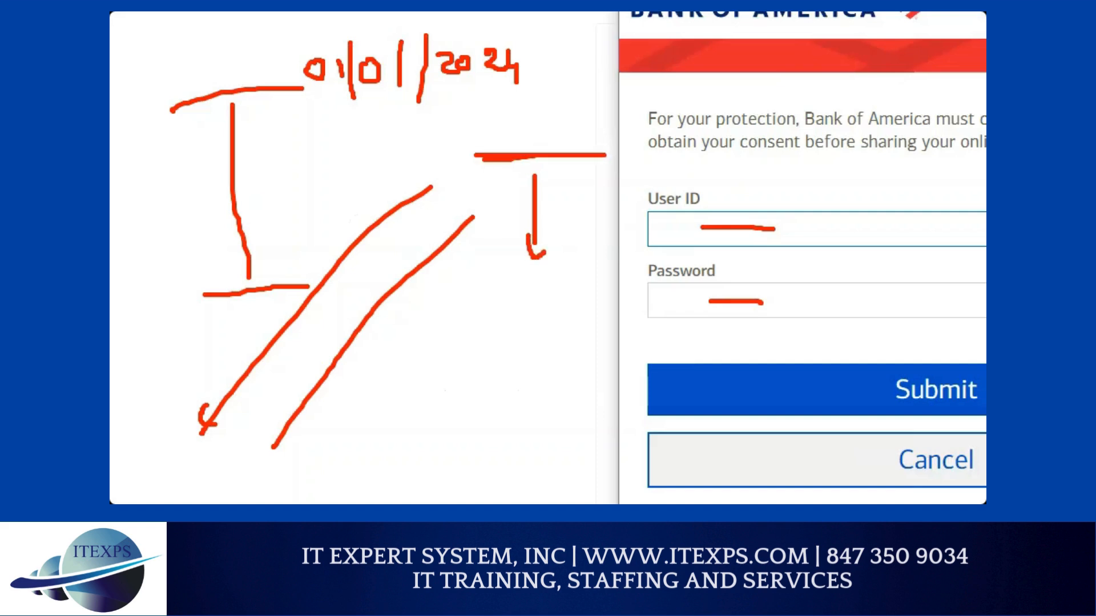
{"action": "left_click", "coordinate": [541, 247]}
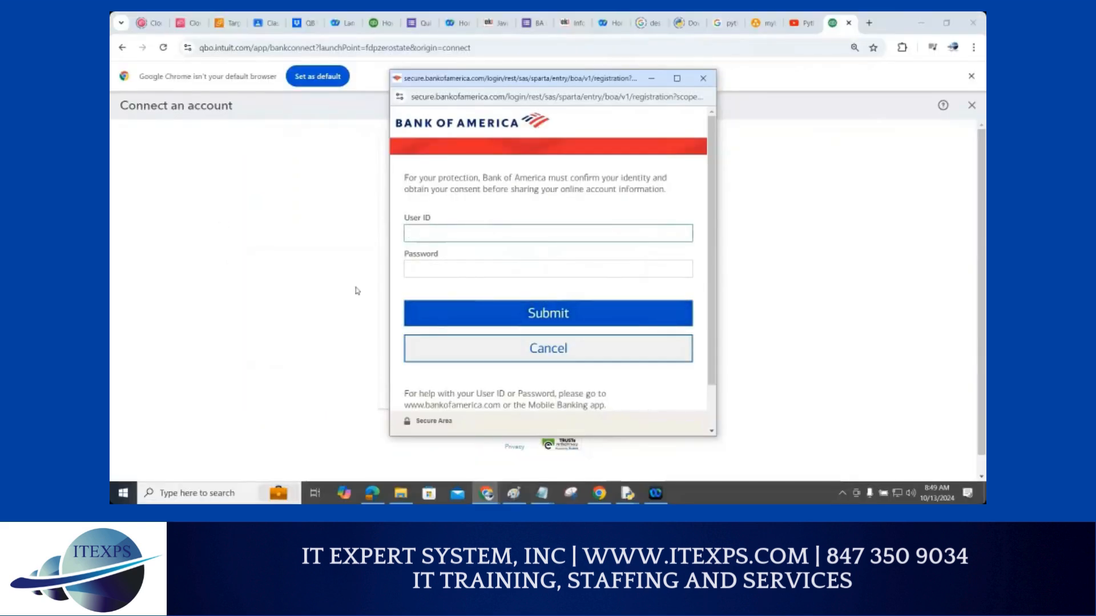
{"action": "left_click", "coordinate": [703, 78]}
Go back from the connection error and add red annotation marks
{"action": "left_click", "coordinate": [586, 349]}
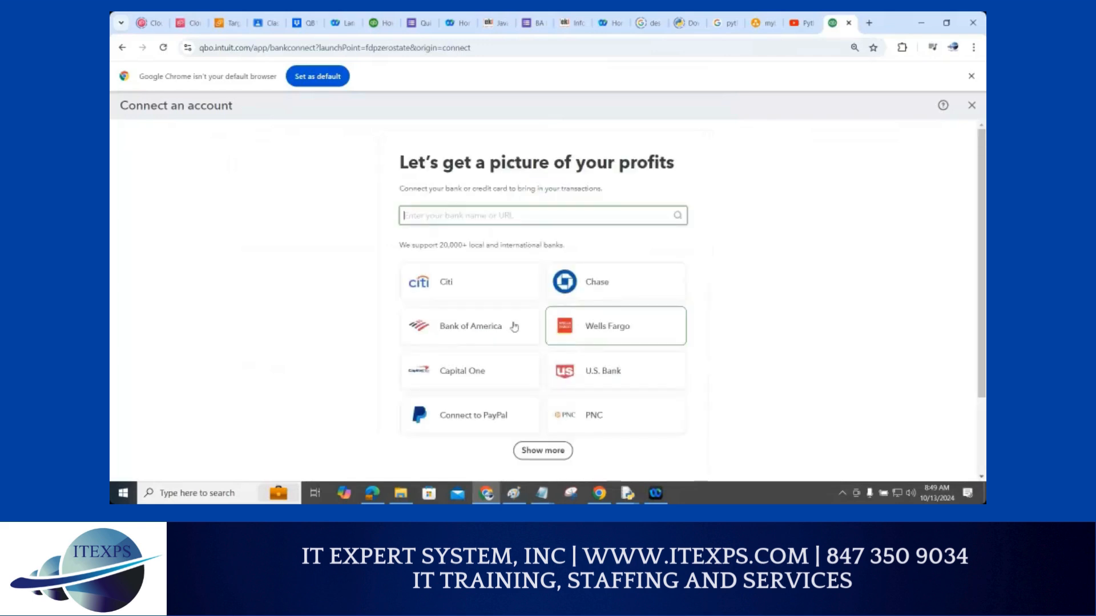
{"action": "key", "text": "ctrl+1"}
{"action": "left_click", "coordinate": [433, 336]}
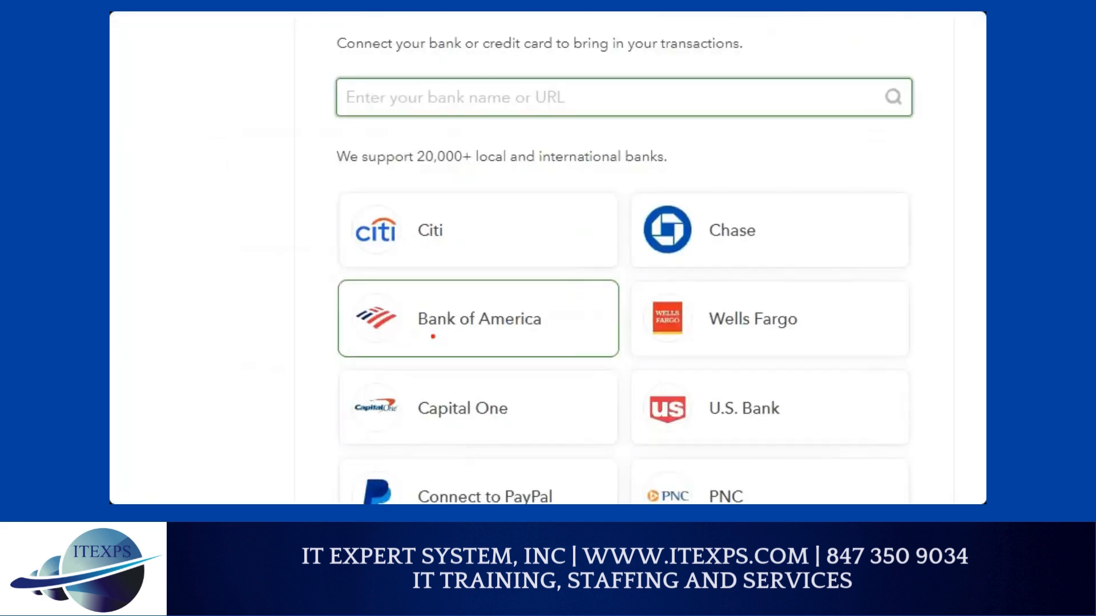
{"action": "left_click_drag", "start_coordinate": [294, 321], "coordinate": [392, 296]}
{"action": "mouse_move", "coordinate": [279, 317]}
{"action": "left_mouse_down"}
{"action": "mouse_move", "coordinate": [303, 359]}
{"action": "mouse_move", "coordinate": [393, 295]}
{"action": "left_mouse_up"}
{"action": "key", "text": "Escape"}
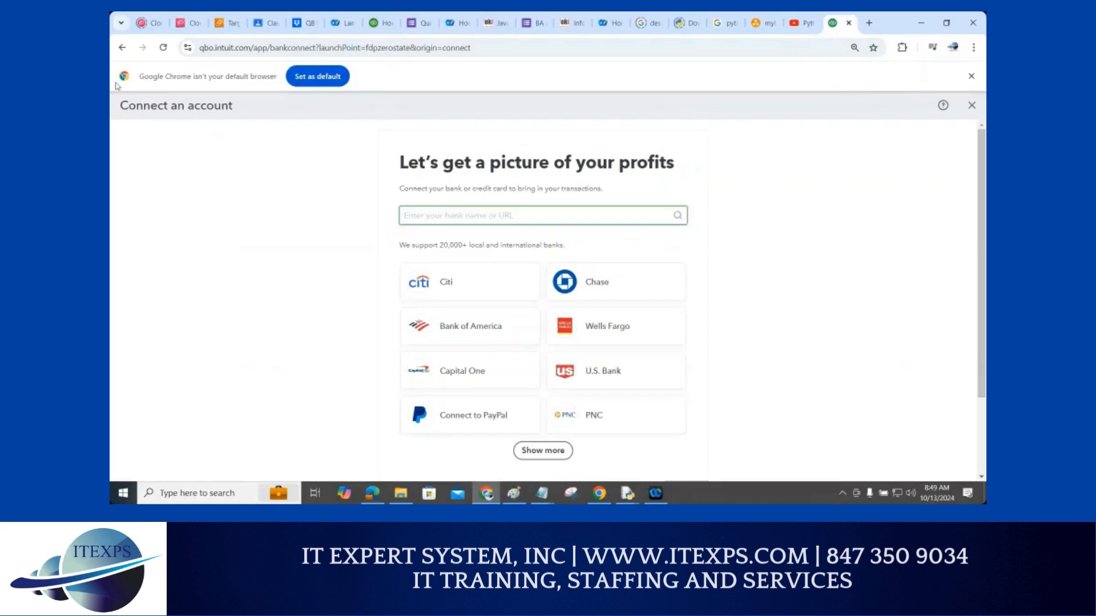
Return to Bank transactions and start connecting U.S. Bank instead
{"action": "left_click", "coordinate": [120, 53]}
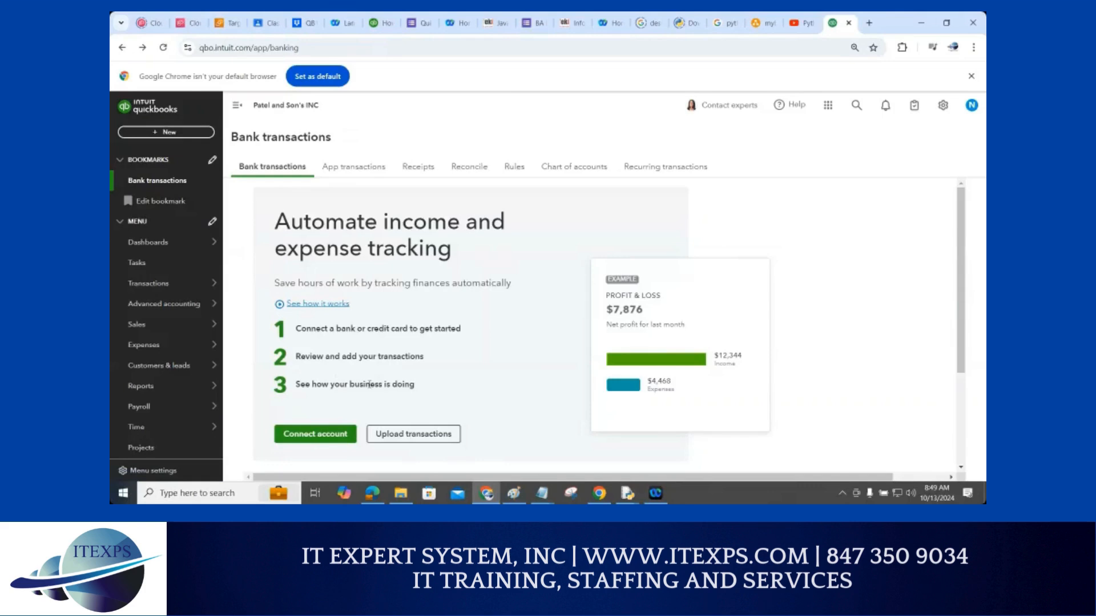
{"action": "left_click", "coordinate": [310, 439]}
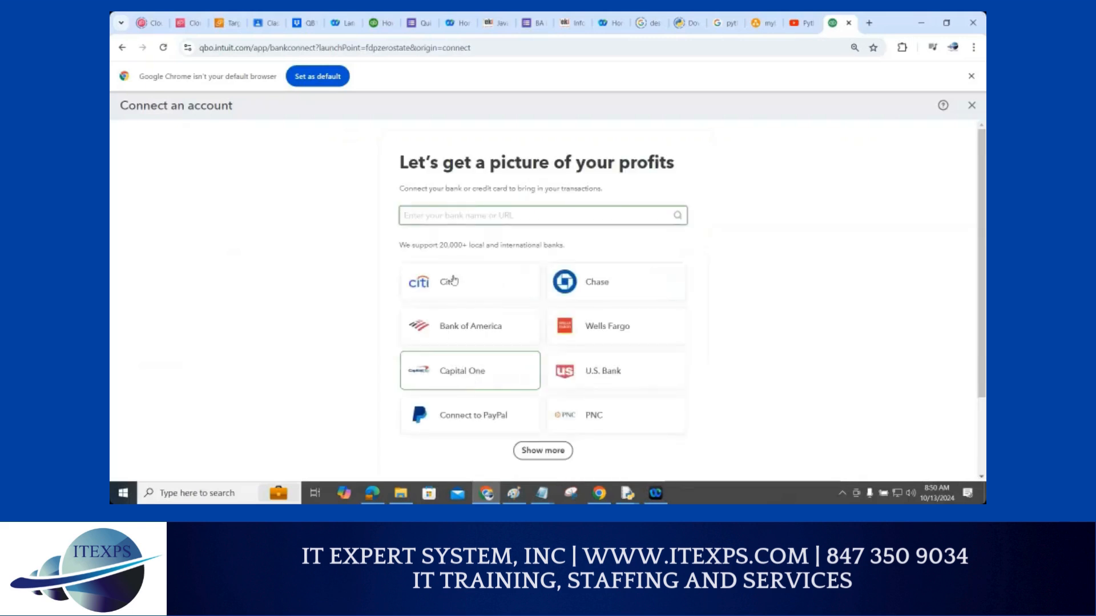
{"action": "left_click", "coordinate": [606, 374]}
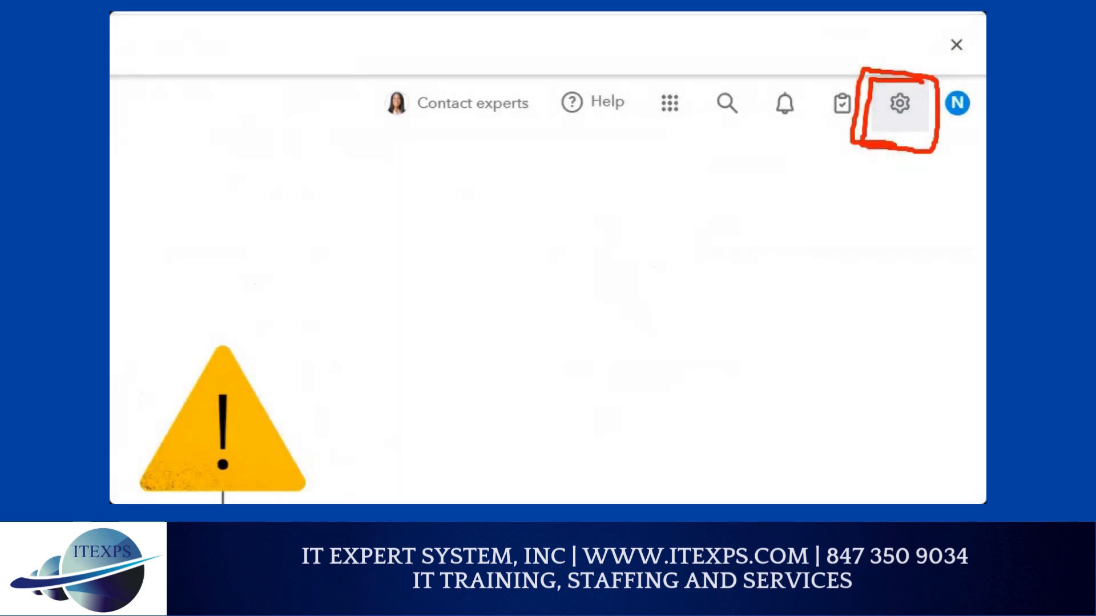
Open the gear settings menu in the top-right toolbar
{"action": "left_click", "coordinate": [899, 102]}
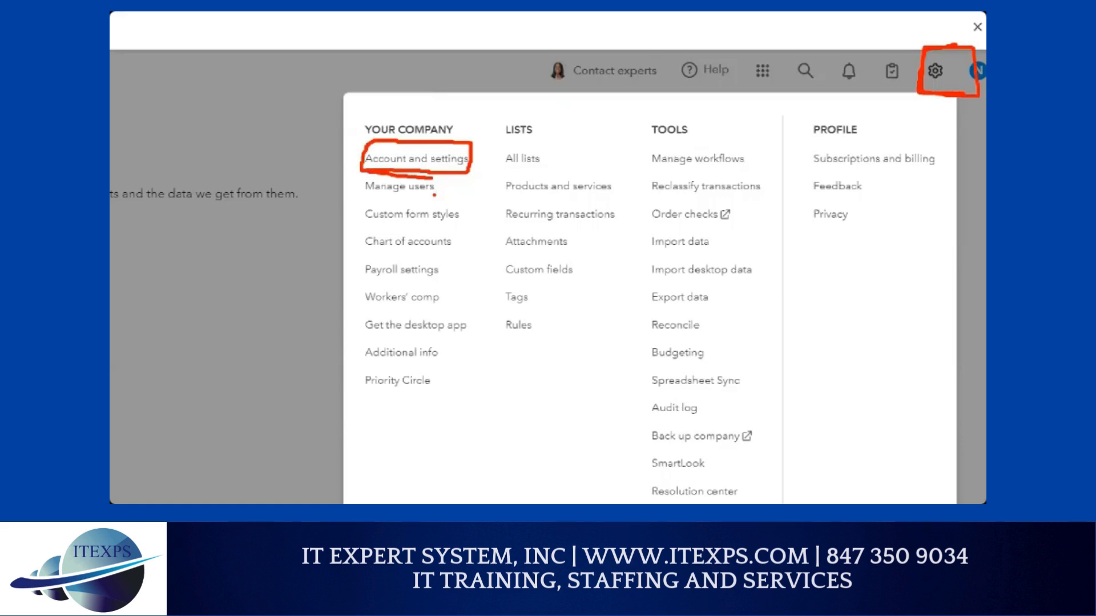
{"action": "left_click_drag", "start_coordinate": [350, 147], "coordinate": [359, 144]}
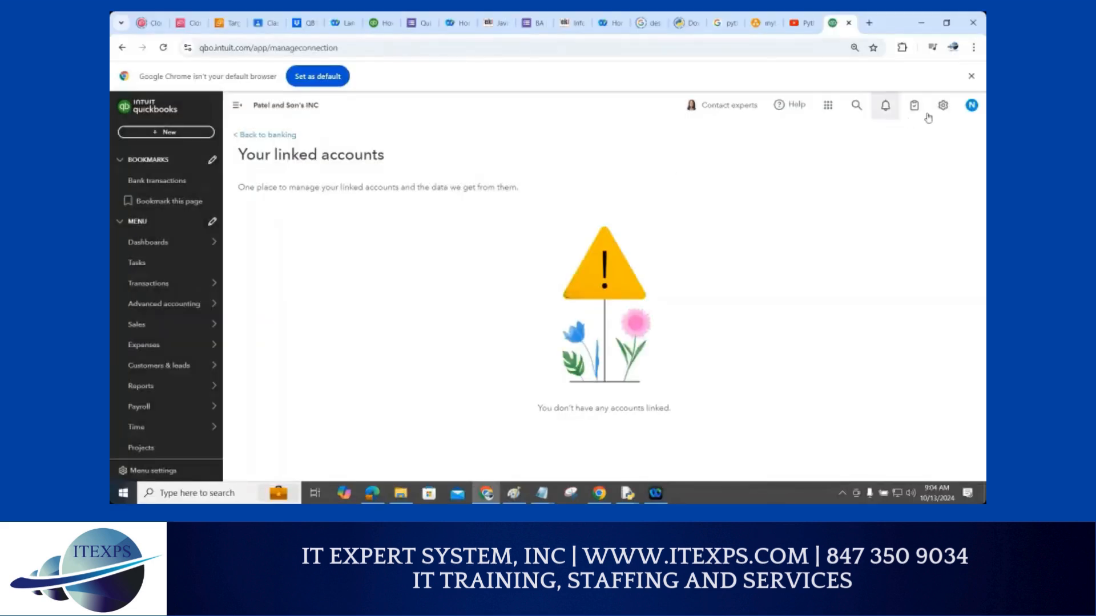
{"action": "left_click", "coordinate": [943, 105]}
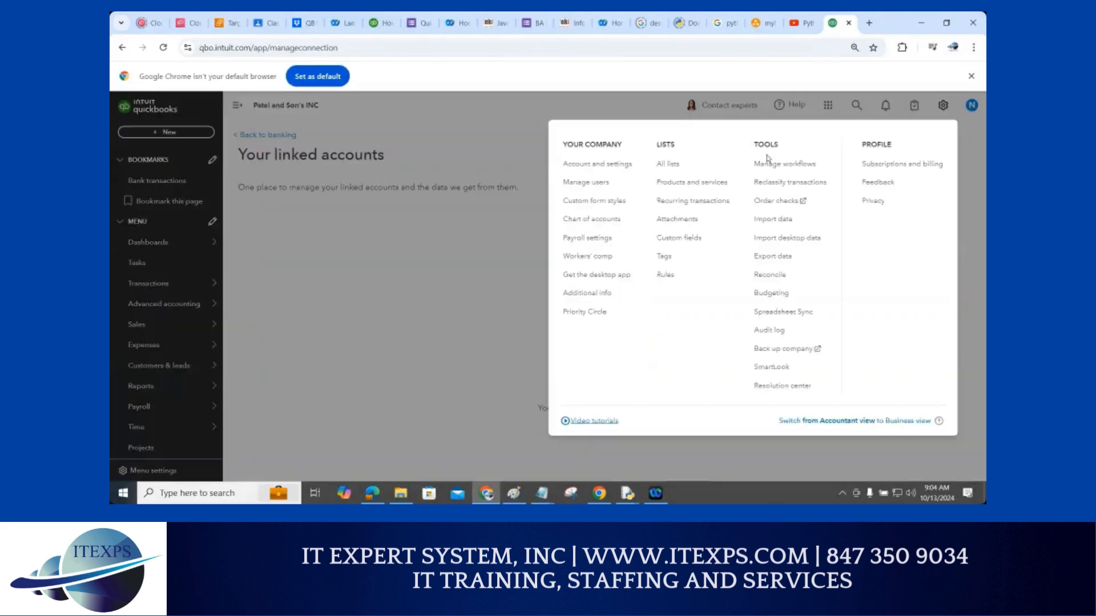
Open Account and settings, mark up the Company section details in red, then open Windows search
{"action": "left_click", "coordinate": [611, 170]}
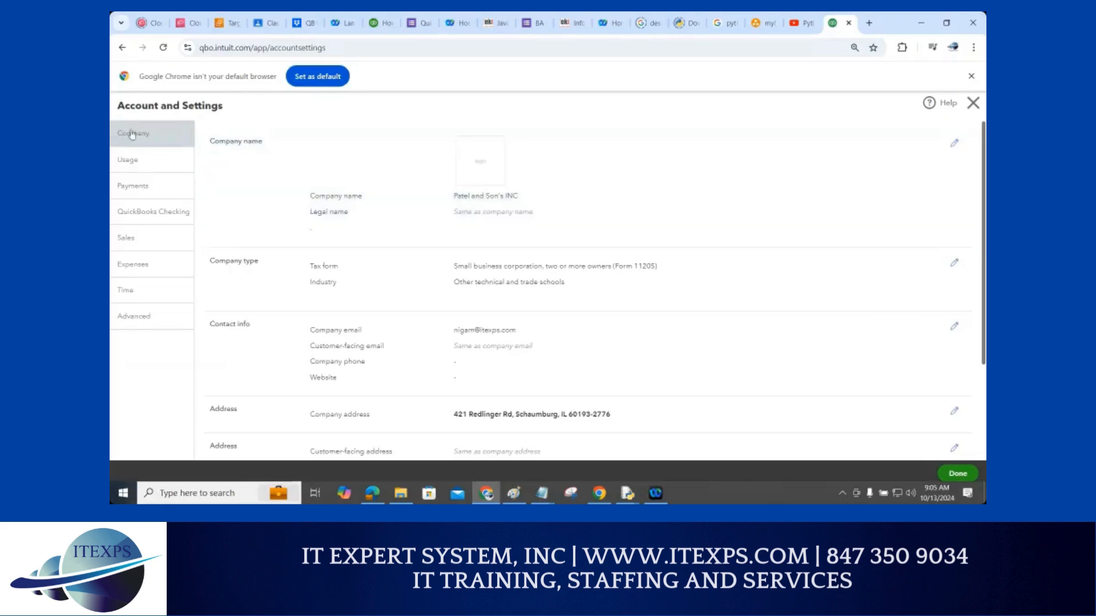
{"action": "key", "text": "ctrl+1"}
{"action": "left_click", "coordinate": [151, 132]}
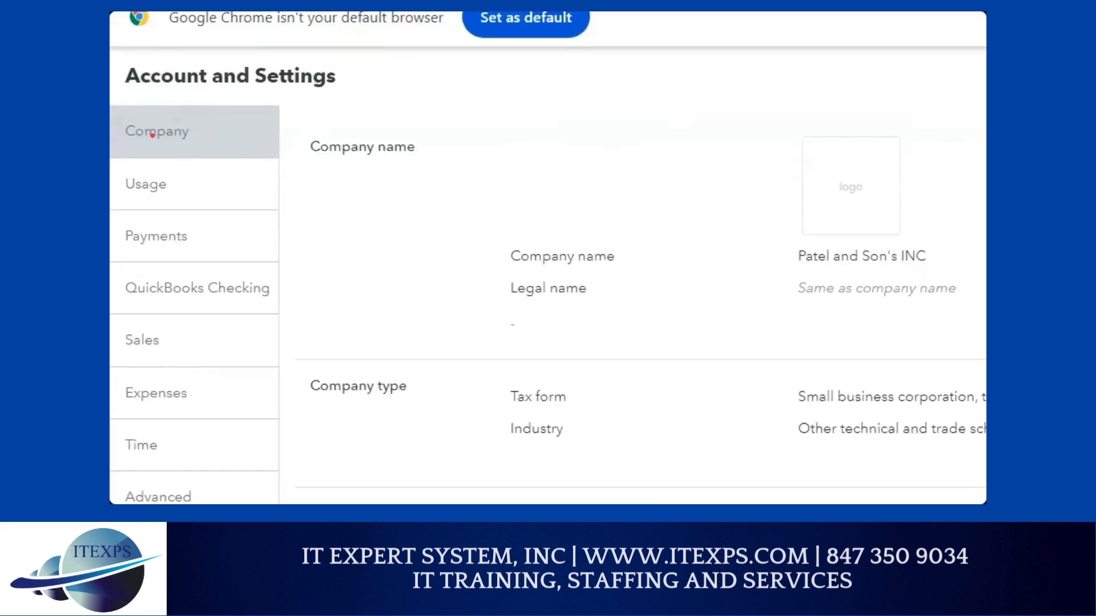
{"action": "left_click_drag", "start_coordinate": [135, 145], "coordinate": [206, 145]}
{"action": "mouse_move", "coordinate": [350, 183]}
{"action": "left_mouse_down"}
{"action": "mouse_move", "coordinate": [384, 353]}
{"action": "mouse_move", "coordinate": [541, 175]}
{"action": "mouse_move", "coordinate": [605, 342]}
{"action": "mouse_move", "coordinate": [431, 361]}
{"action": "left_mouse_up"}
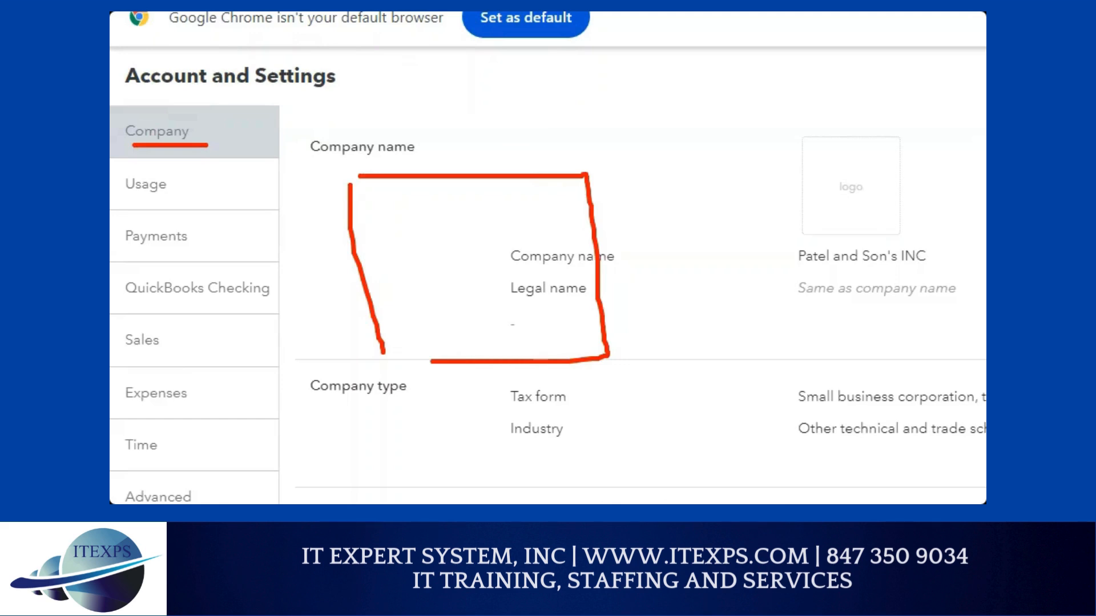
{"action": "mouse_move", "coordinate": [386, 191]}
{"action": "left_mouse_down"}
{"action": "mouse_move", "coordinate": [398, 232]}
{"action": "mouse_move", "coordinate": [387, 192]}
{"action": "mouse_move", "coordinate": [402, 210]}
{"action": "left_mouse_up"}
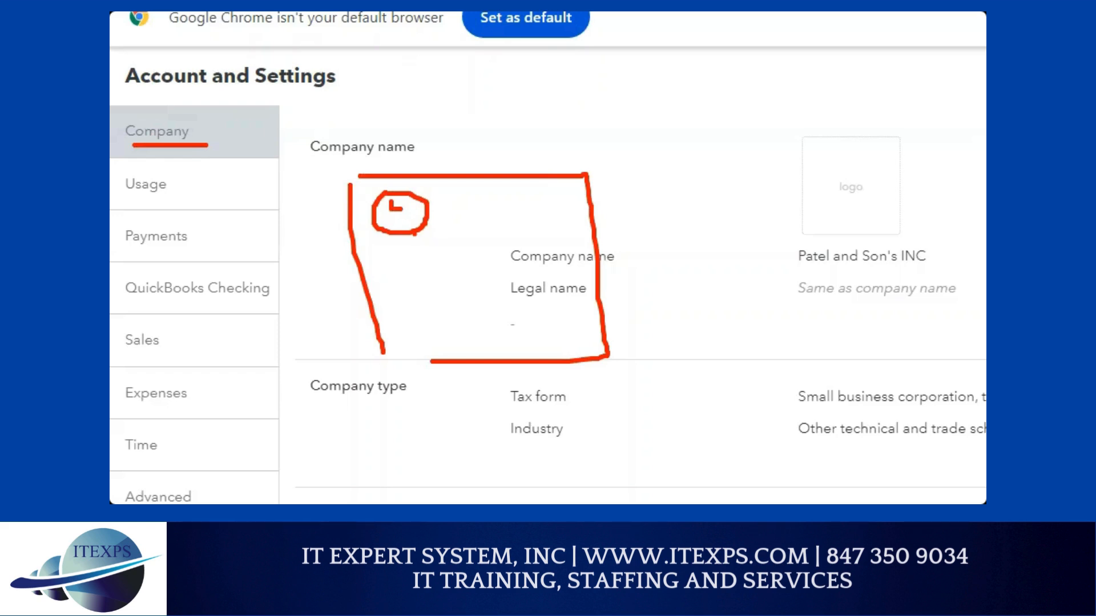
{"action": "mouse_move", "coordinate": [853, 164]}
{"action": "left_mouse_down"}
{"action": "mouse_move", "coordinate": [899, 184]}
{"action": "mouse_move", "coordinate": [827, 172]}
{"action": "left_mouse_up"}
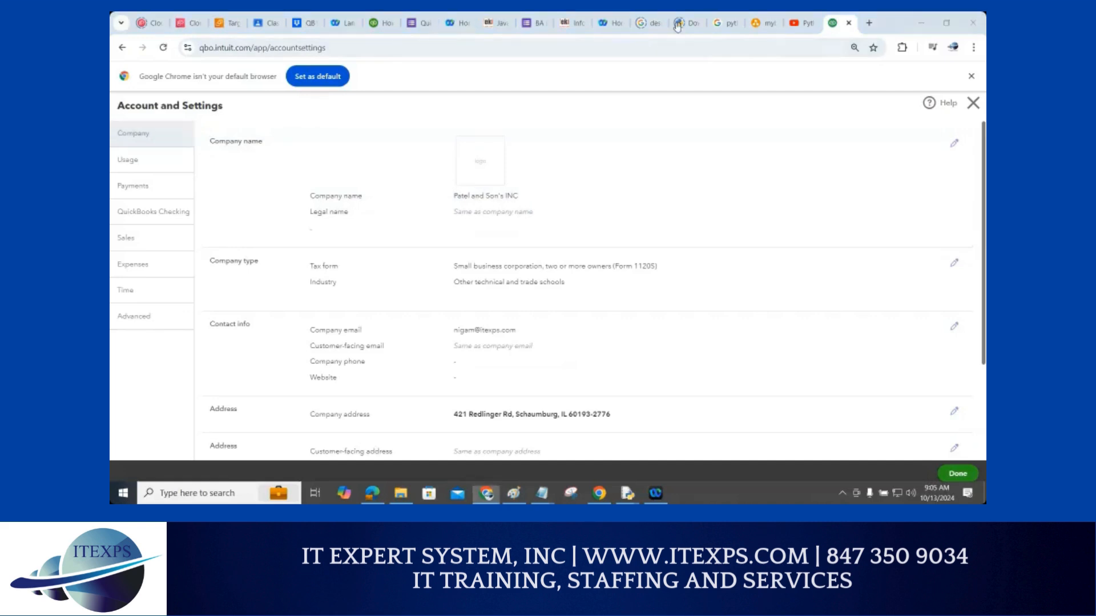
{"action": "left_click", "coordinate": [222, 493]}
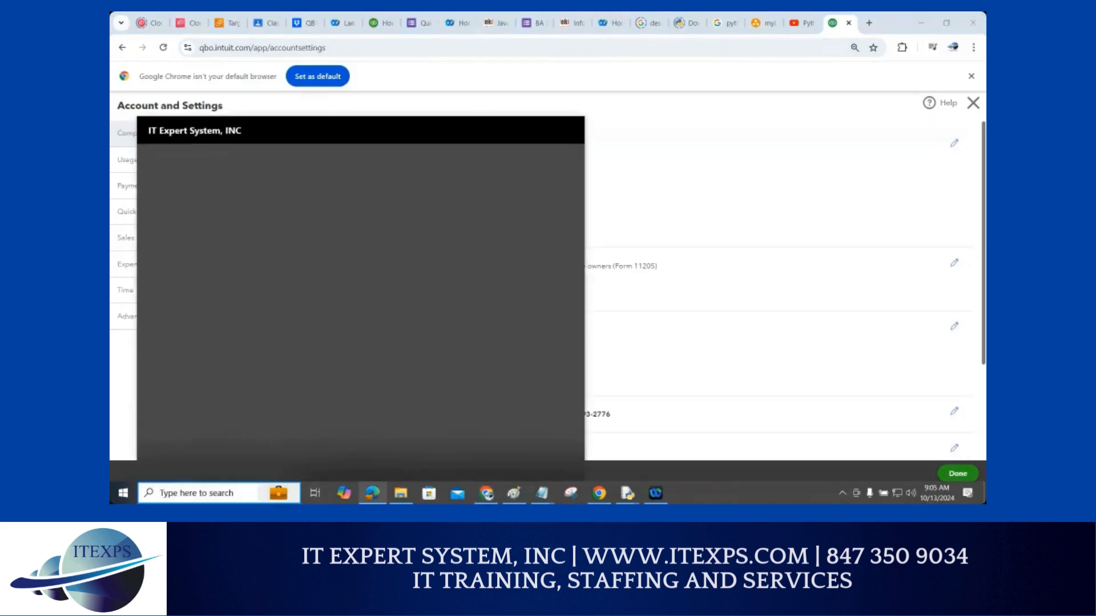
Search Windows for snip and launch the Snipping Tool
{"action": "type", "text": "snip"}
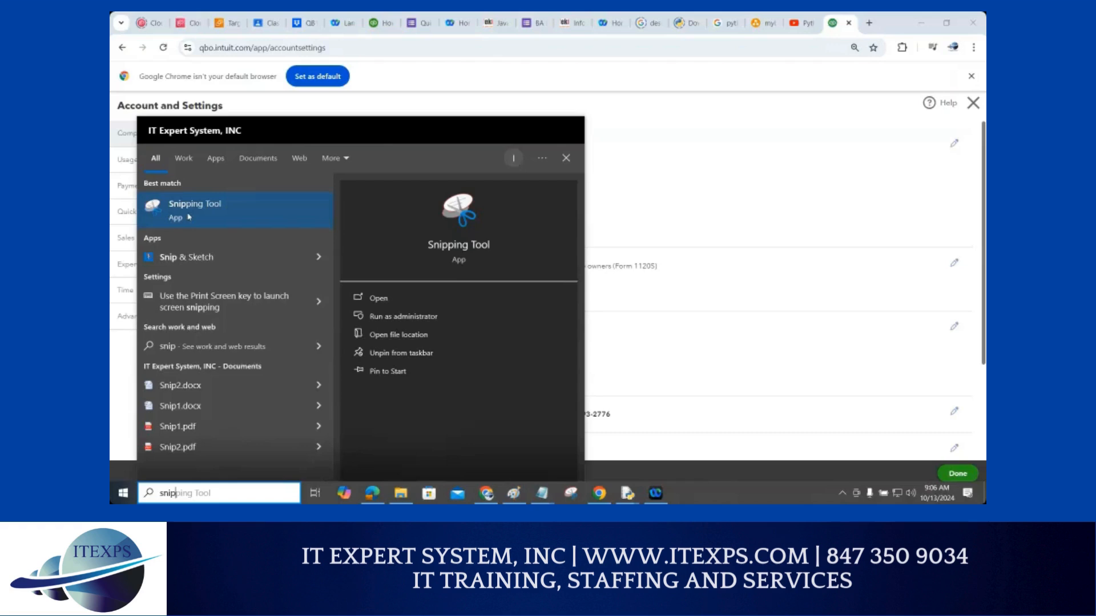
{"action": "left_click", "coordinate": [189, 217]}
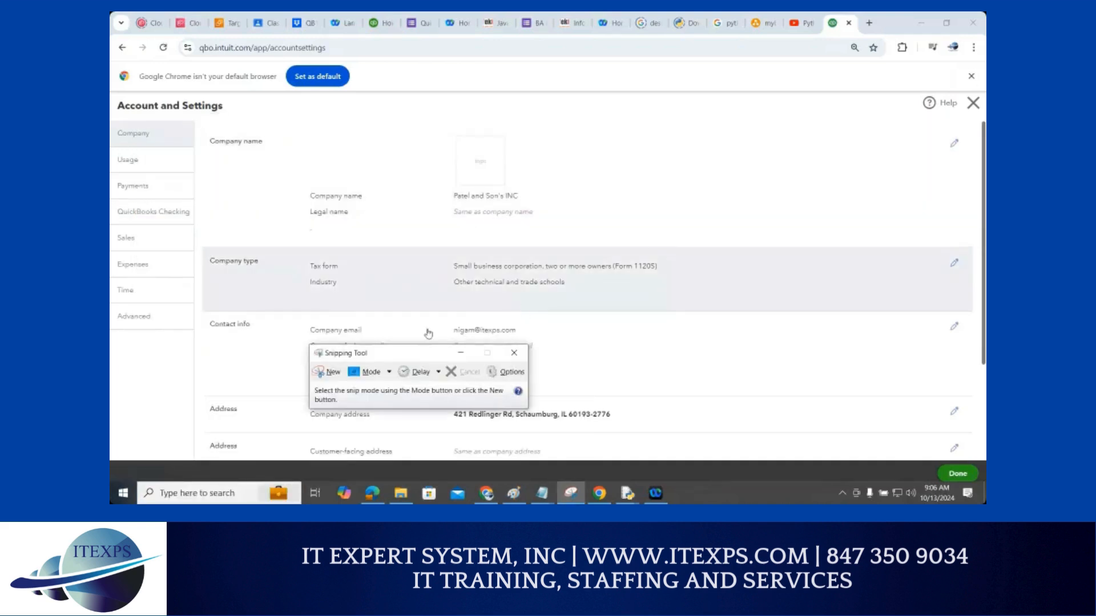
Load itexps.com in a new Chrome tab and start a new Snipping Tool capture
{"action": "left_click_drag", "start_coordinate": [405, 359], "coordinate": [722, 303]}
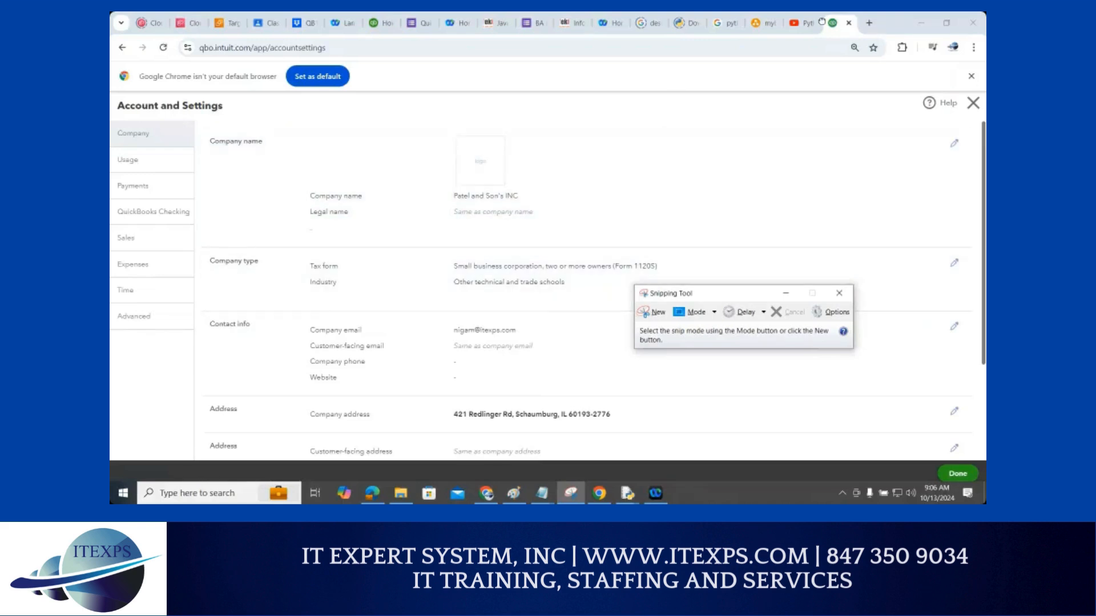
{"action": "left_click", "coordinate": [868, 23]}
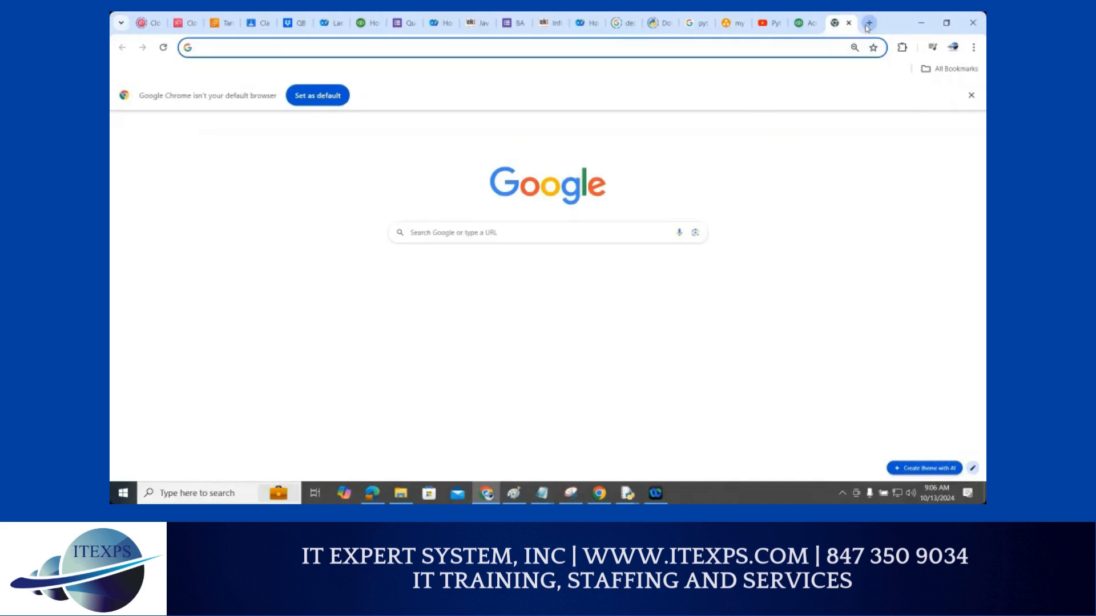
{"action": "type", "text": "itexps"}
{"action": "key", "text": "Return"}
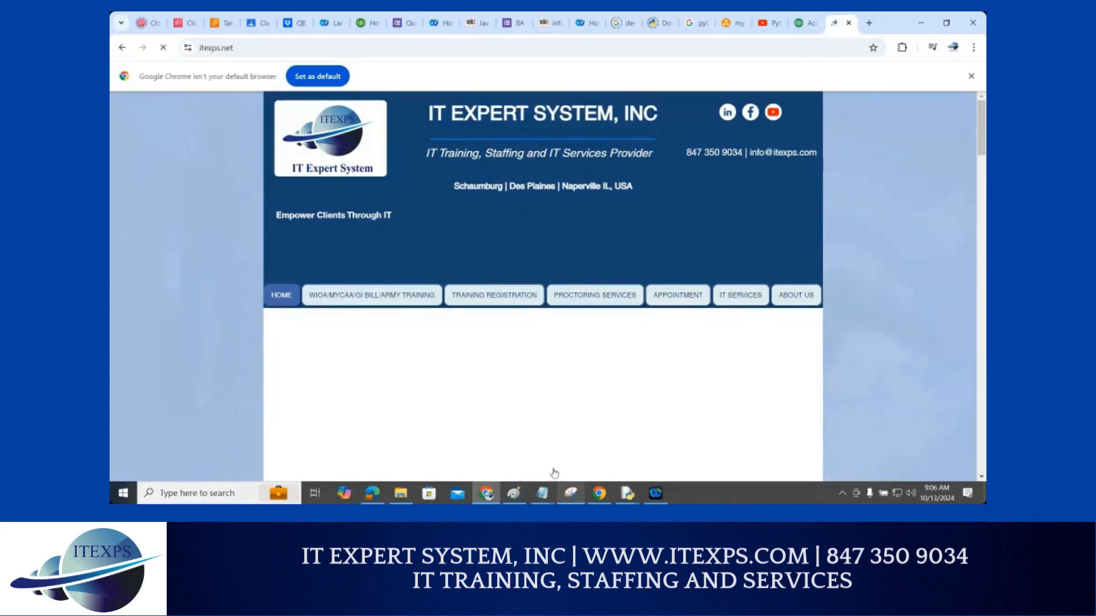
{"action": "left_click", "coordinate": [571, 493]}
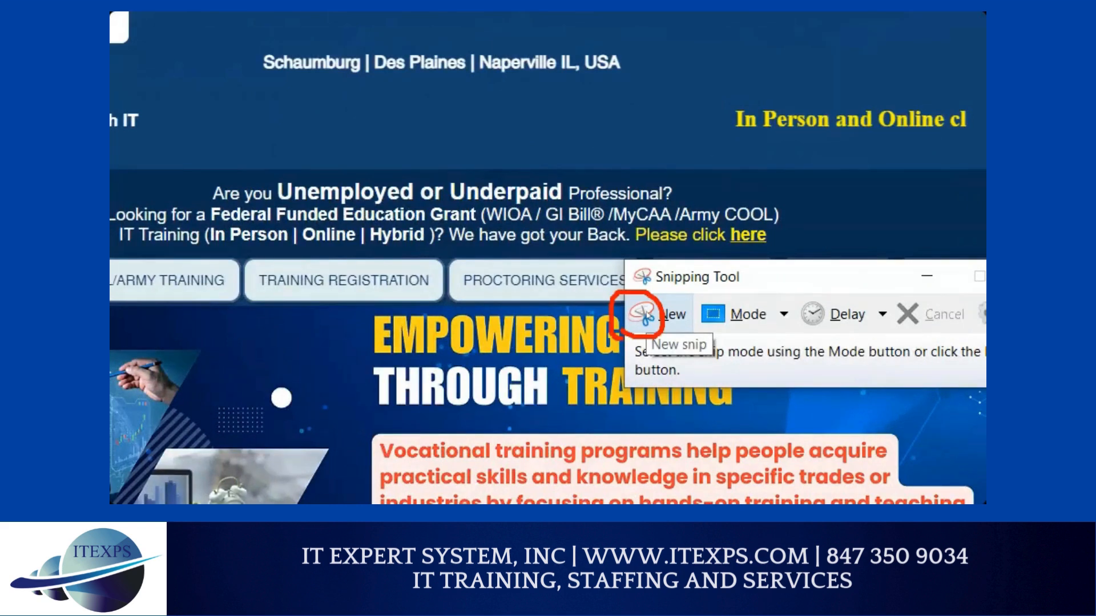
{"action": "left_click", "coordinate": [647, 315]}
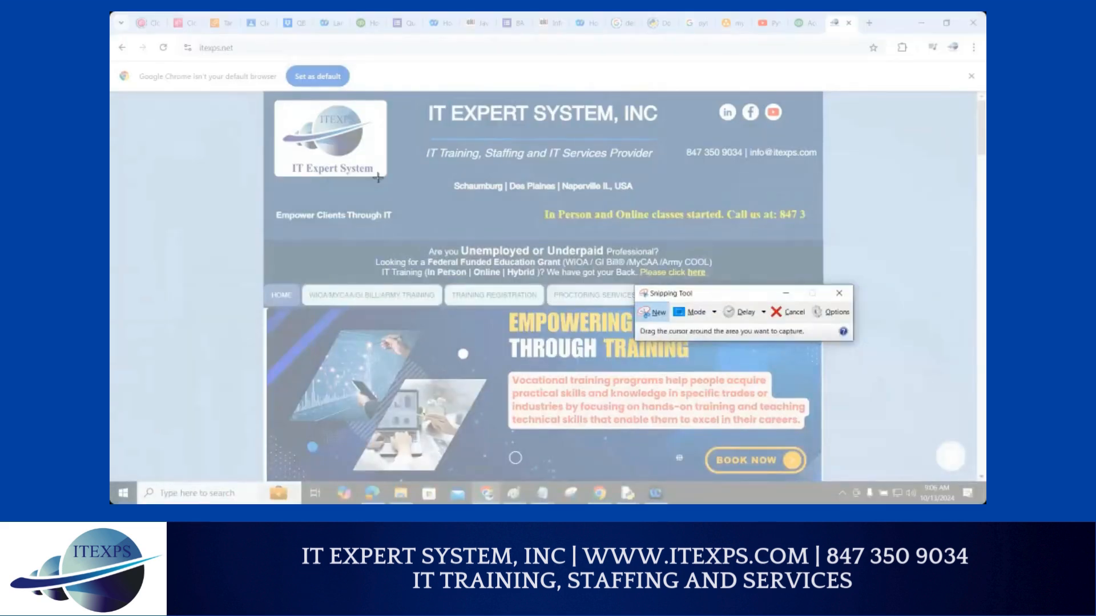
Snip the IT Expert System logo and save it as logo.PNG in Downloads, replacing the old file
{"action": "left_click_drag", "start_coordinate": [280, 102], "coordinate": [378, 178]}
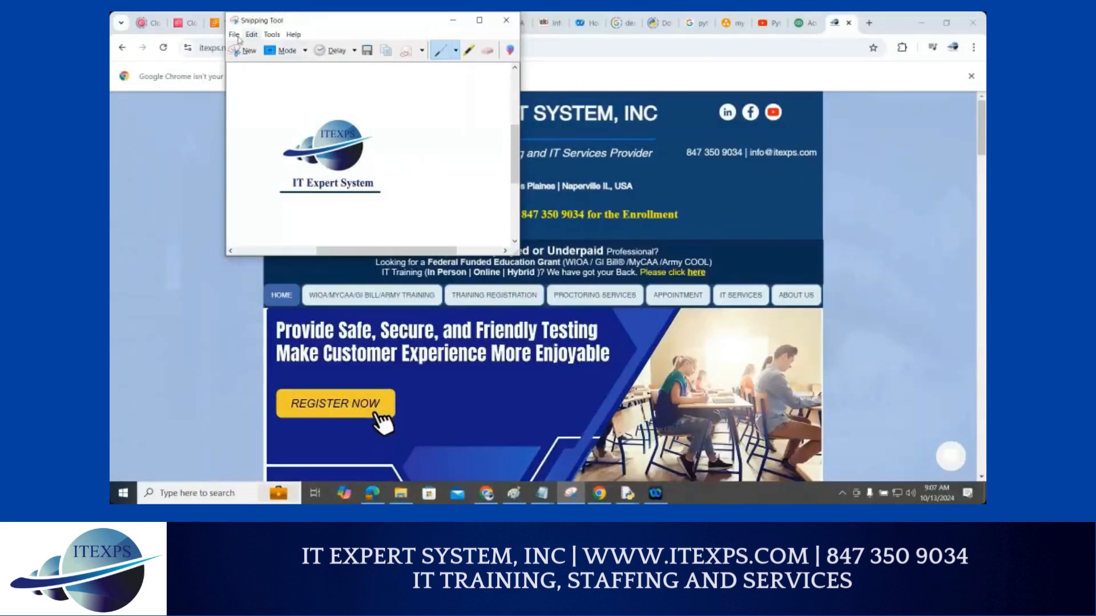
{"action": "left_click", "coordinate": [234, 35]}
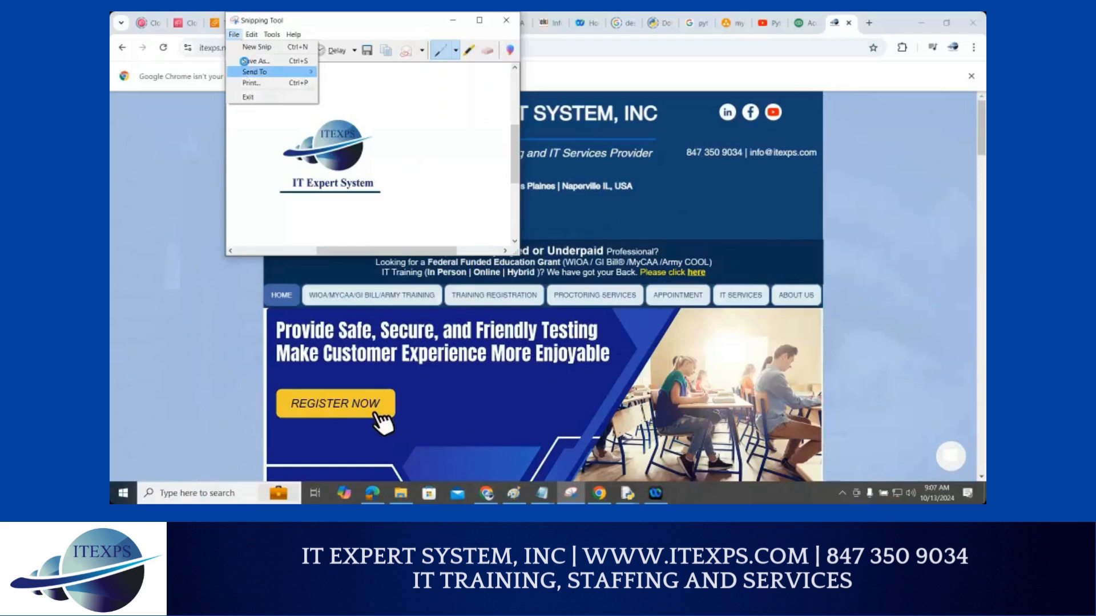
{"action": "left_click", "coordinate": [245, 61]}
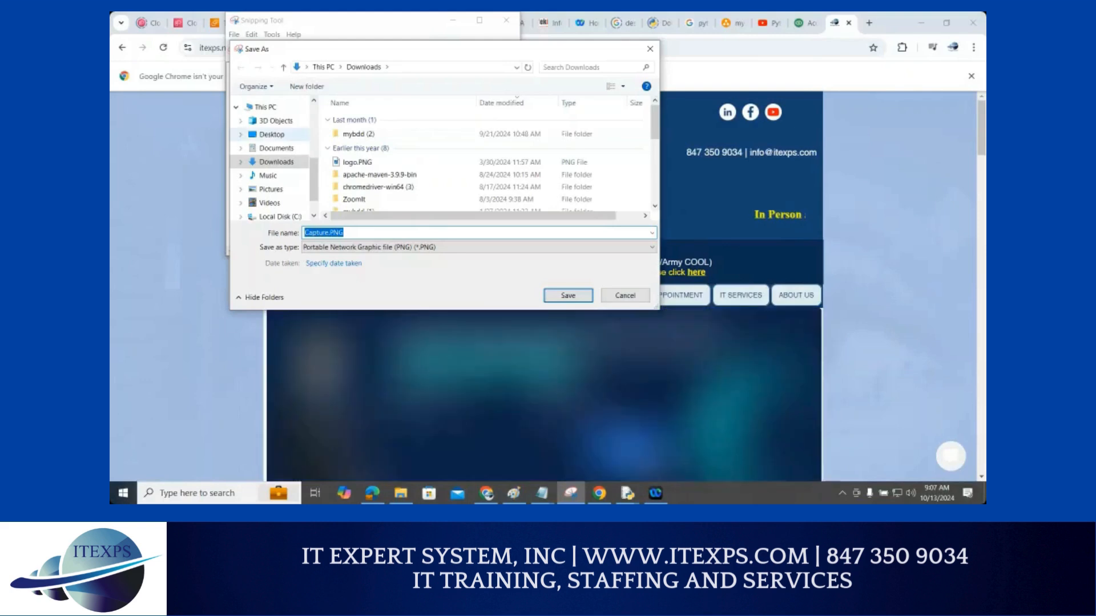
{"action": "type", "text": "l"}
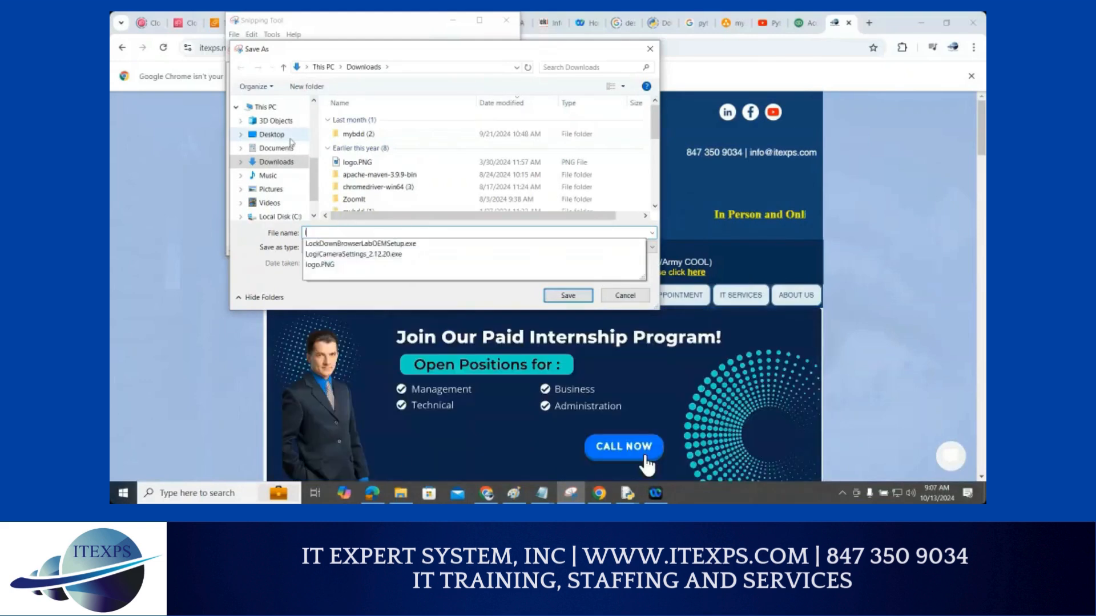
{"action": "type", "text": "oh"}
{"action": "key", "text": "BackSpace"}
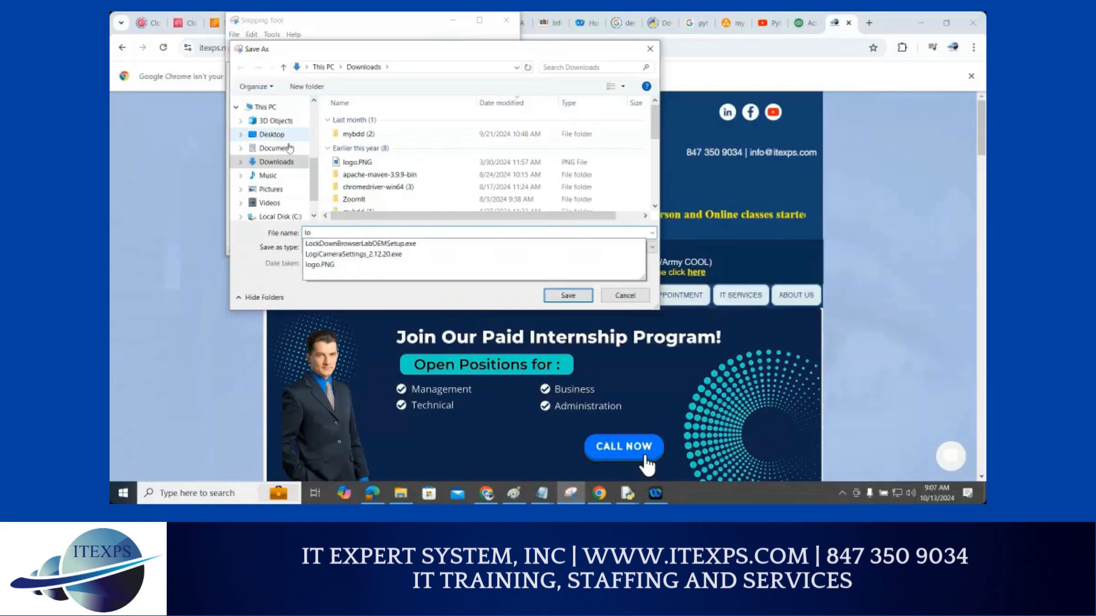
{"action": "type", "text": "go"}
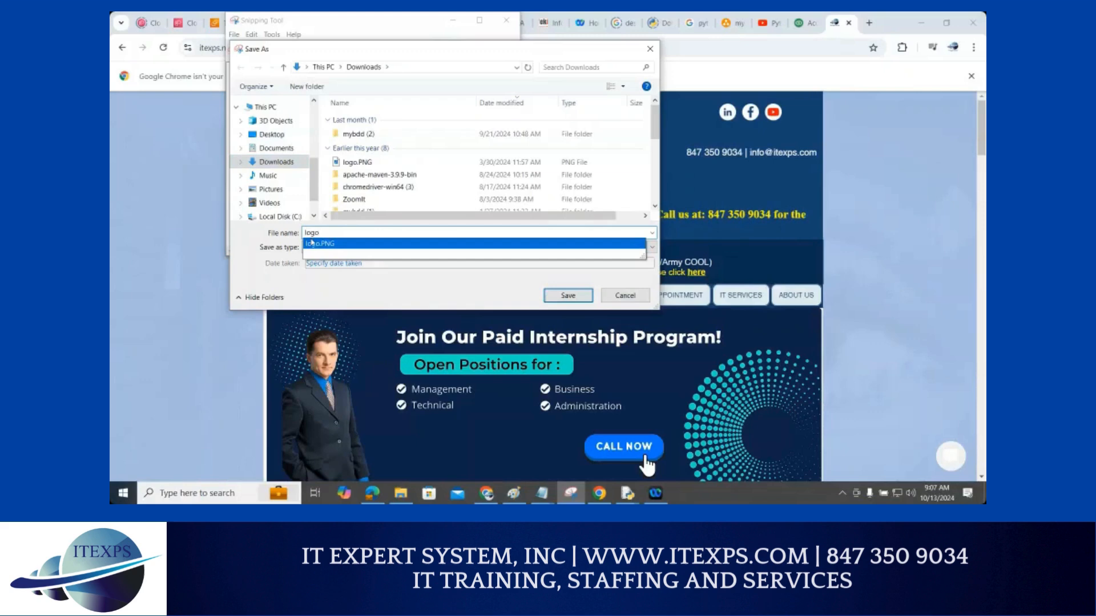
{"action": "left_click", "coordinate": [313, 243]}
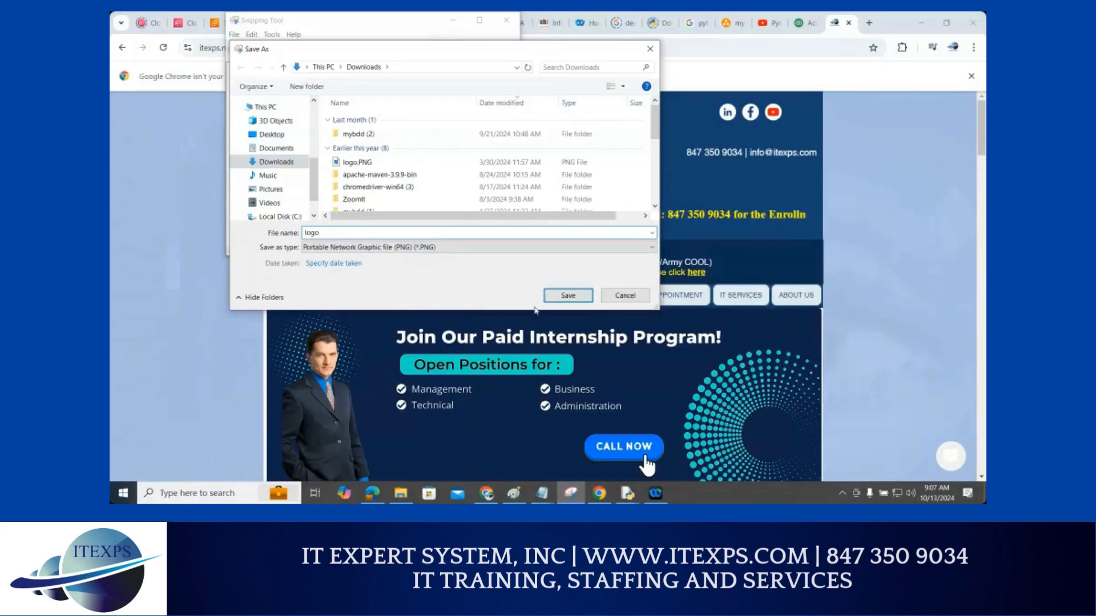
{"action": "left_click", "coordinate": [567, 295]}
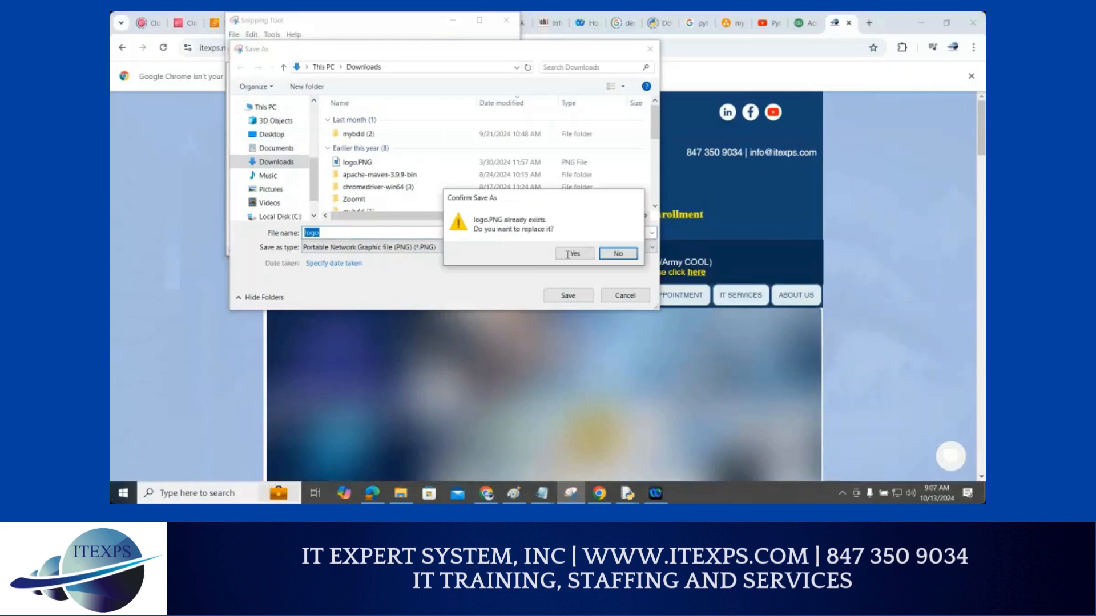
{"action": "left_click", "coordinate": [574, 254]}
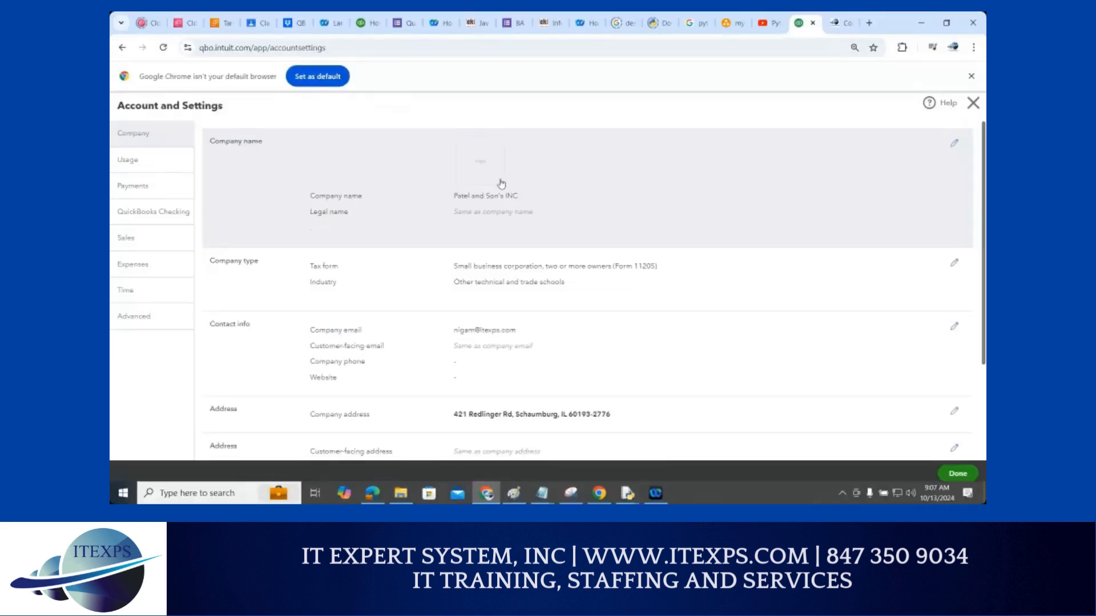
Open the Company name section for editing and bring up its Logos dialog
{"action": "left_click", "coordinate": [502, 183]}
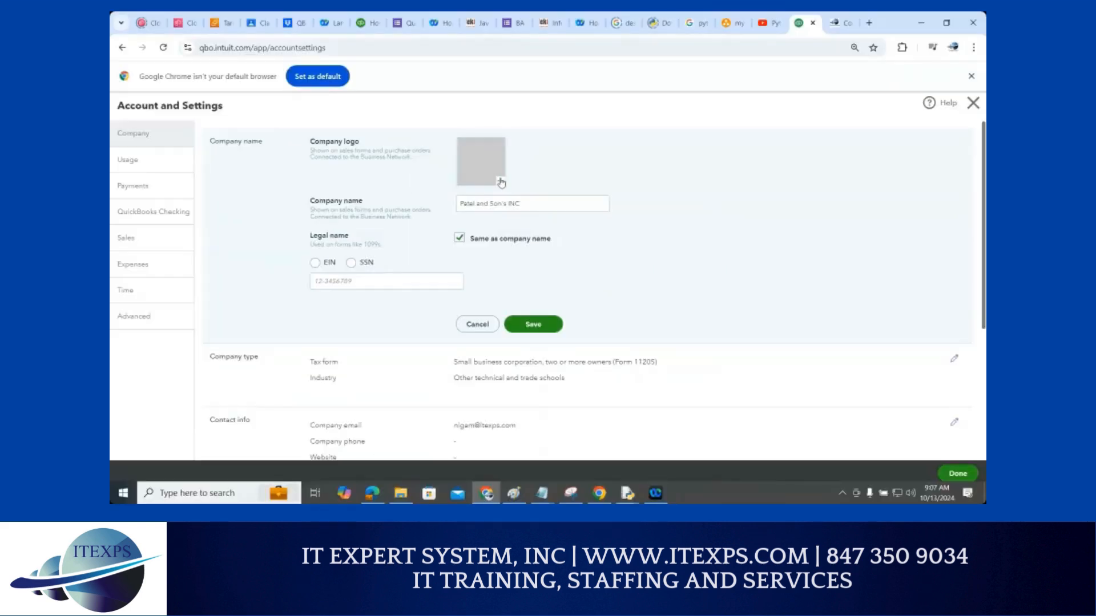
{"action": "left_click", "coordinate": [501, 183]}
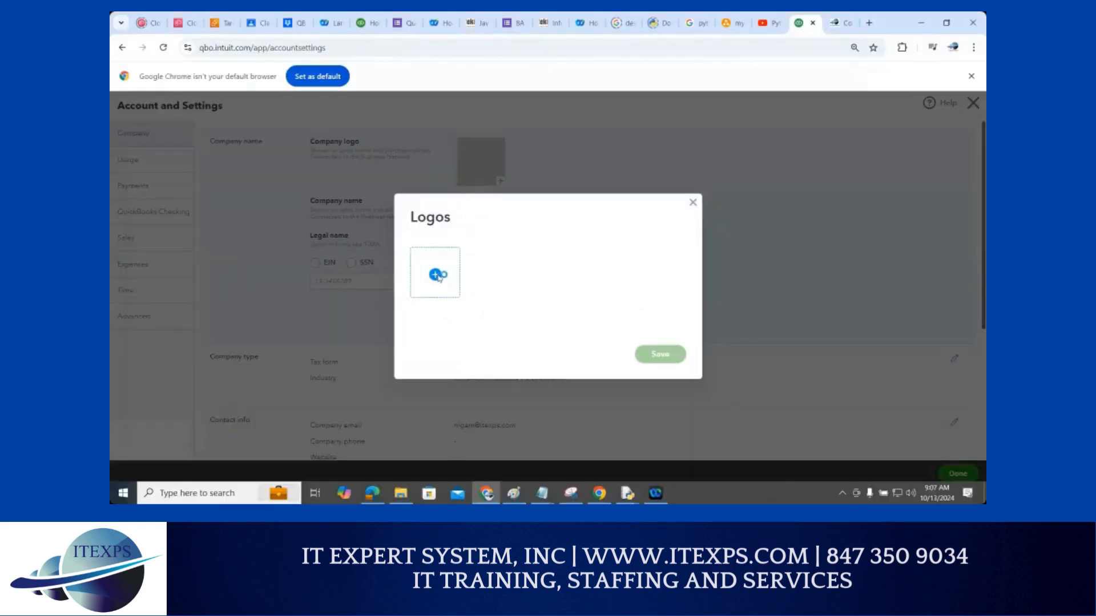
Upload logo.PNG from Downloads as the company logo and save it
{"action": "left_click", "coordinate": [438, 277]}
{"action": "double_click", "coordinate": [237, 107]}
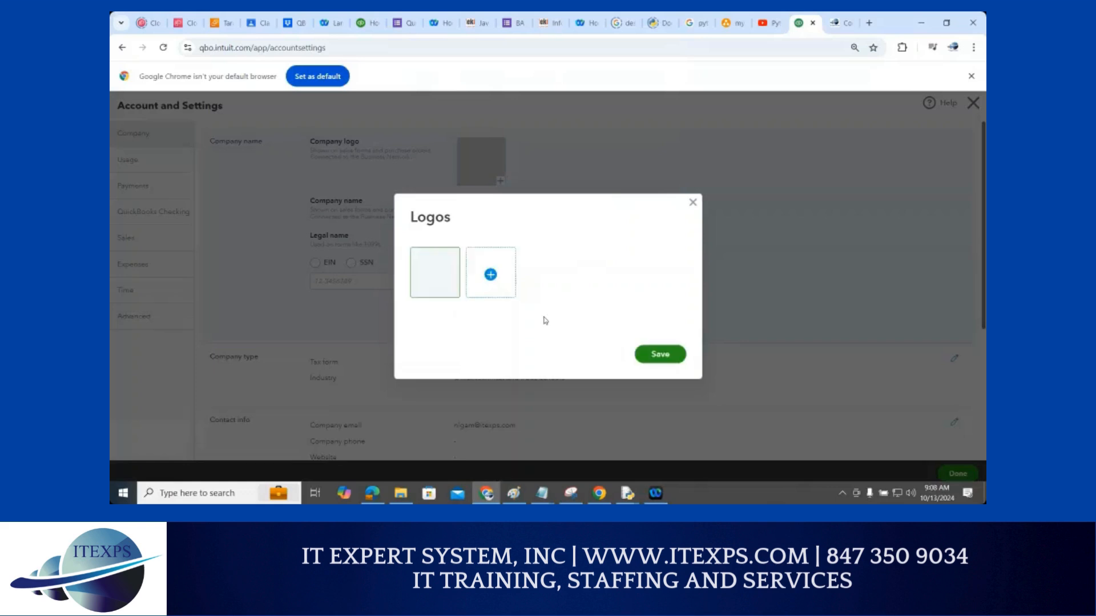
{"action": "left_click", "coordinate": [651, 359]}
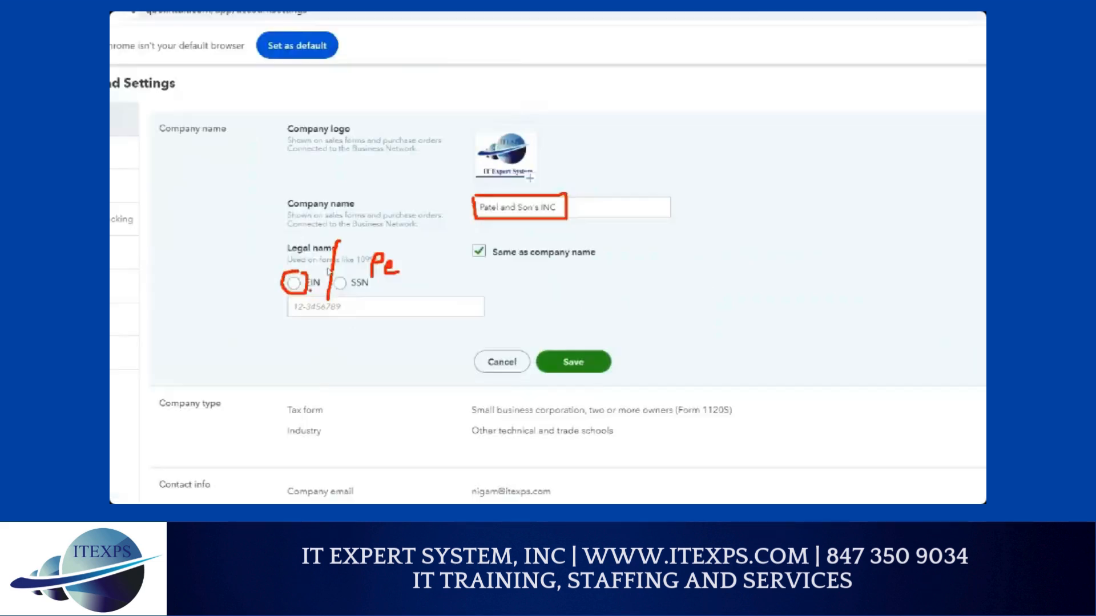
Choose EIN as the business identifier, enter the company's EIN, and save the Company name details
{"action": "left_click", "coordinate": [323, 278]}
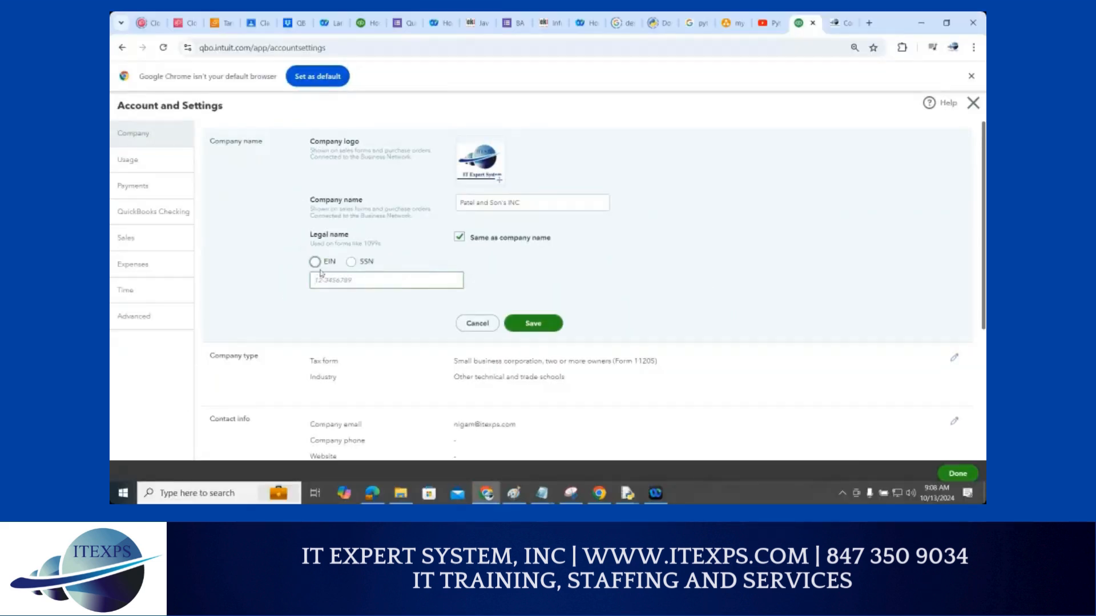
{"action": "left_click", "coordinate": [315, 263]}
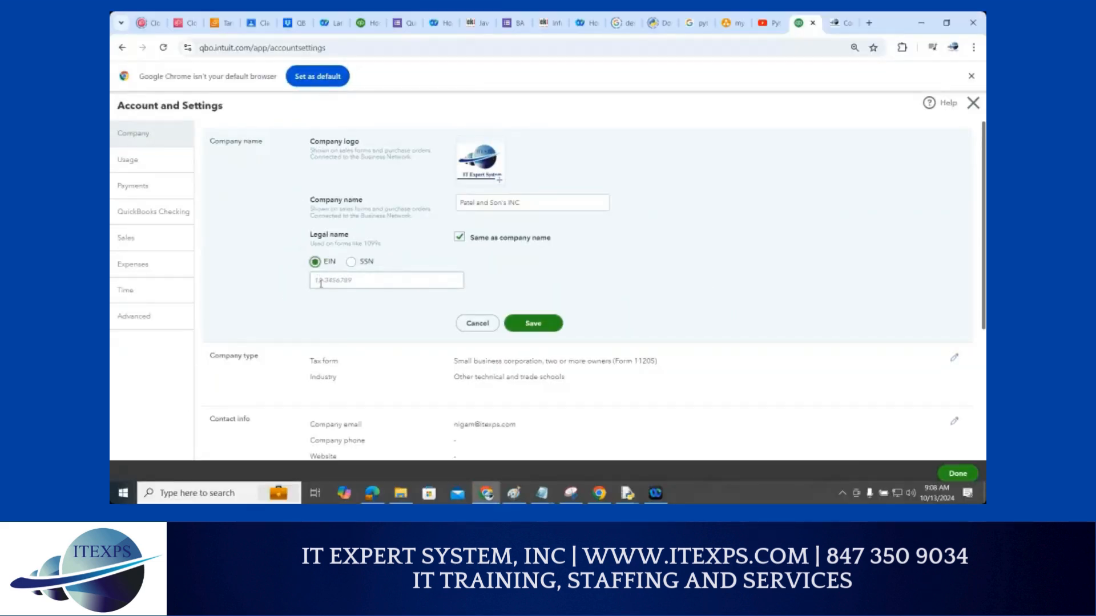
{"action": "left_click", "coordinate": [320, 281]}
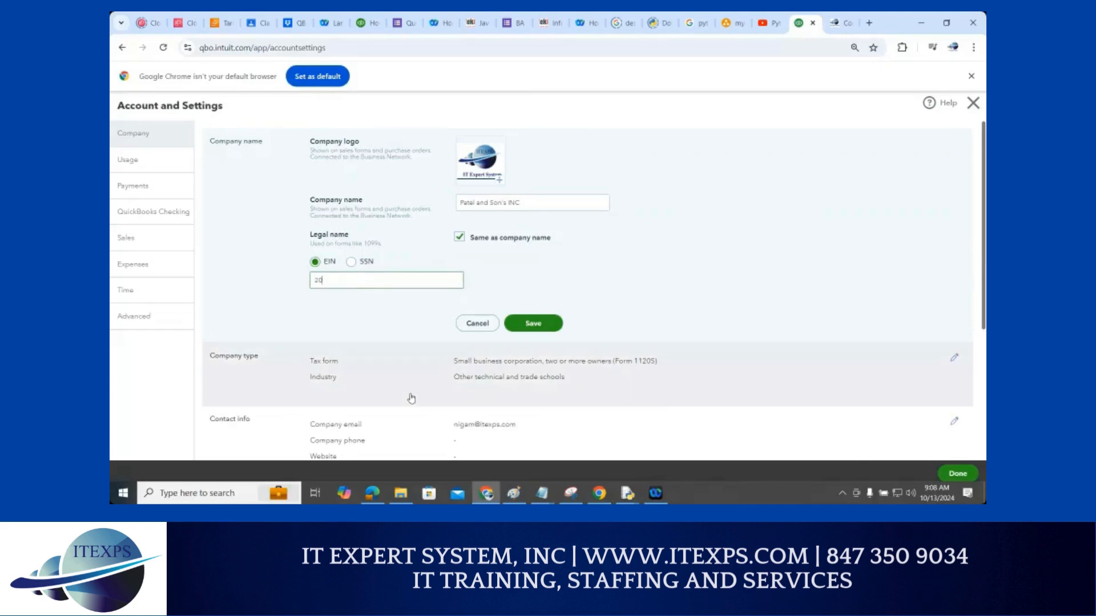
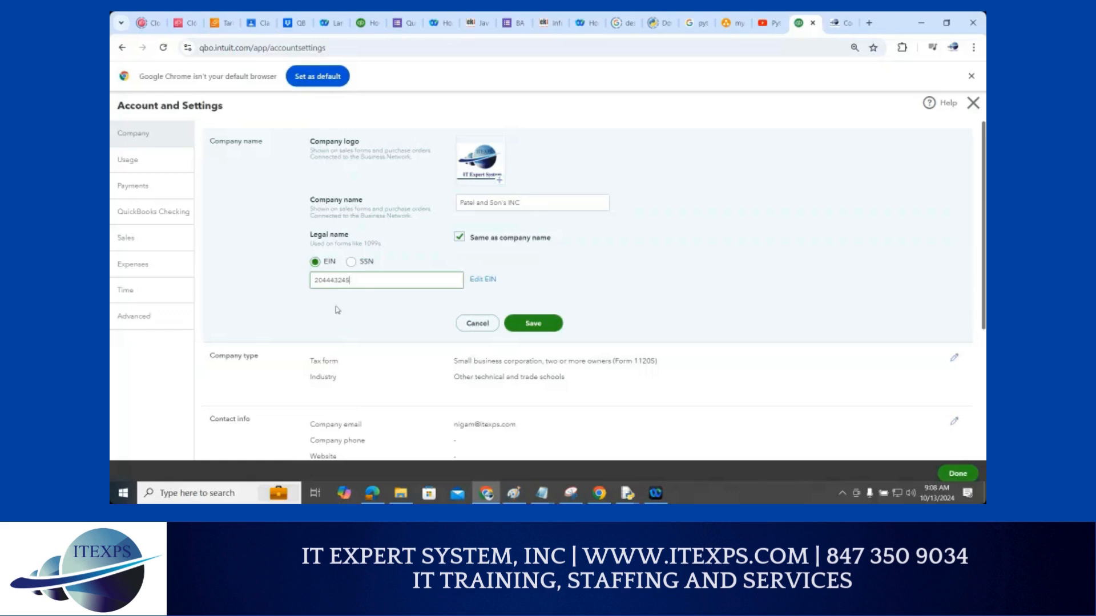
{"action": "left_click", "coordinate": [534, 328]}
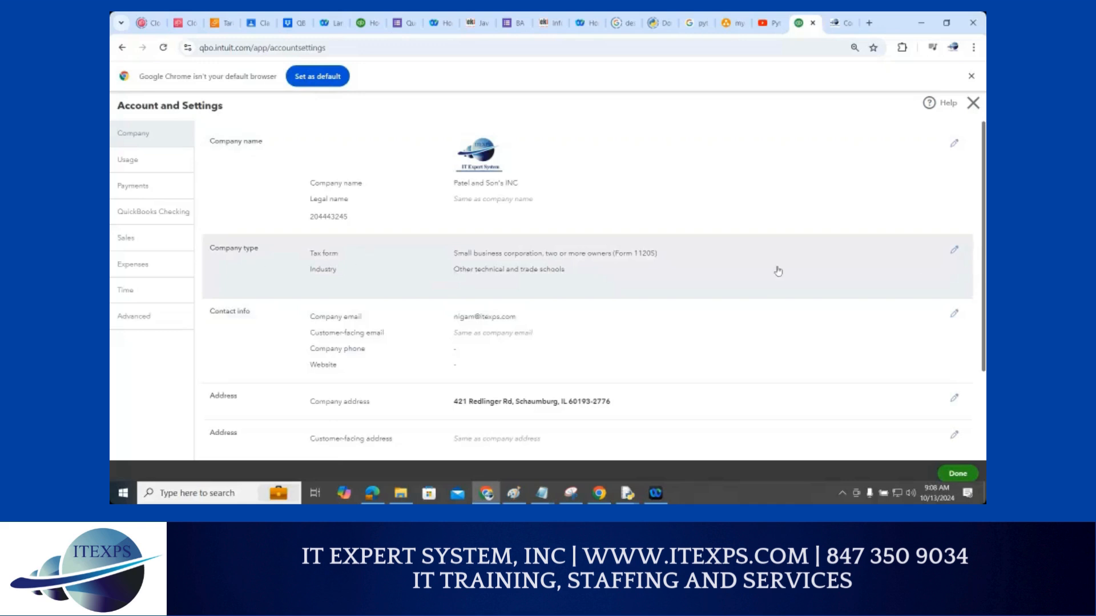
Edit Company type, keeping the tax form as Small business corporation, two or more owners (Form 1120S)
{"action": "left_click", "coordinate": [954, 251]}
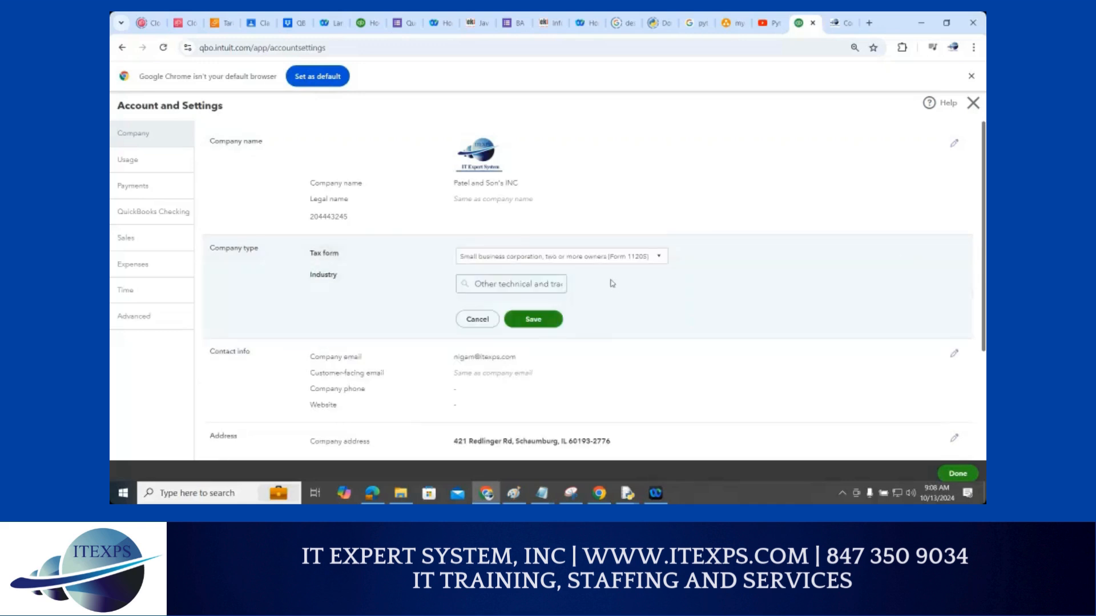
{"action": "left_click", "coordinate": [580, 271]}
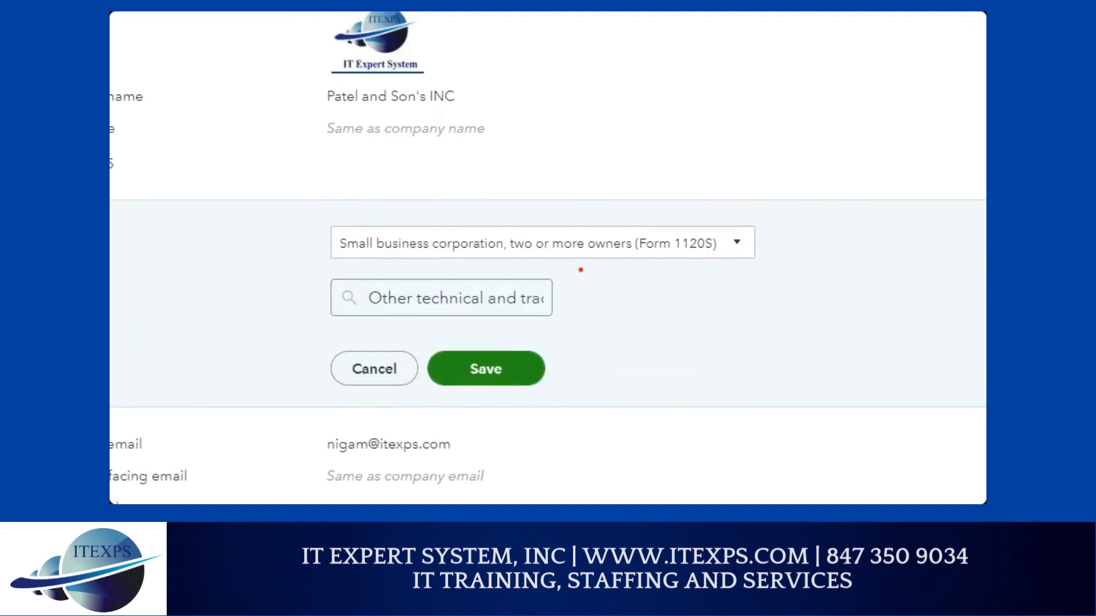
{"action": "left_click_drag", "start_coordinate": [652, 256], "coordinate": [710, 254]}
{"action": "left_click_drag", "start_coordinate": [525, 257], "coordinate": [620, 256]}
{"action": "mouse_move", "coordinate": [601, 161]}
{"action": "left_mouse_down"}
{"action": "mouse_move", "coordinate": [593, 173]}
{"action": "mouse_move", "coordinate": [606, 182]}
{"action": "left_mouse_up"}
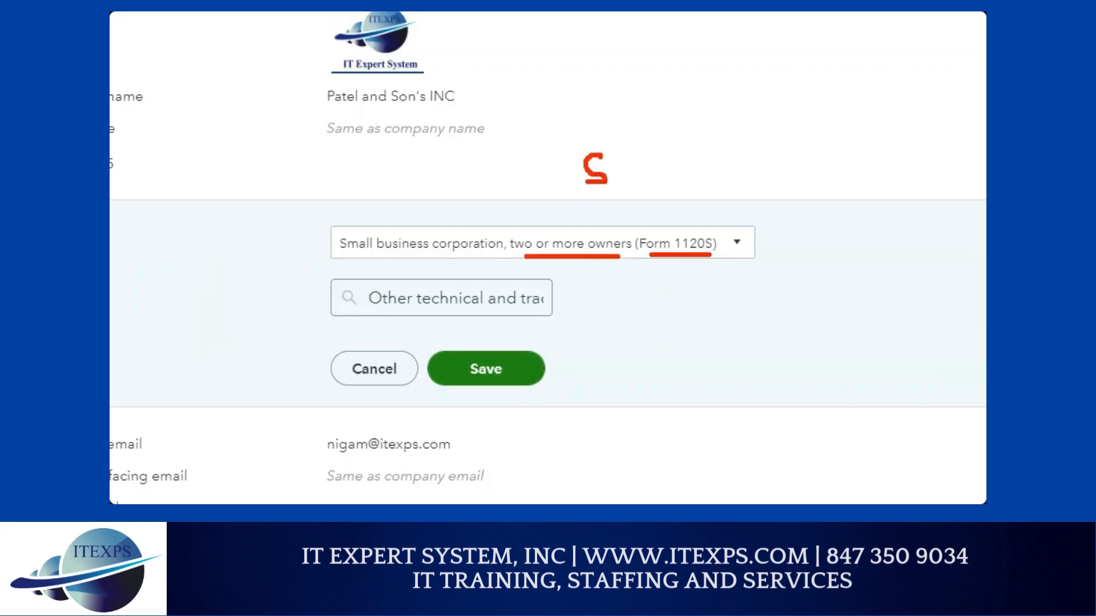
{"action": "left_click", "coordinate": [700, 243]}
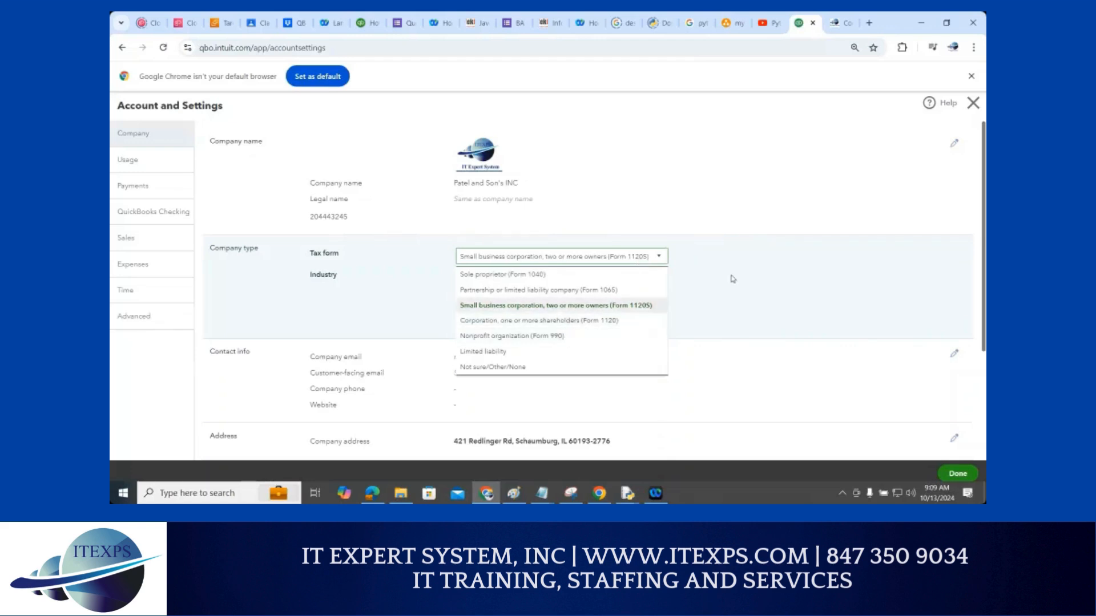
{"action": "left_click", "coordinate": [582, 304]}
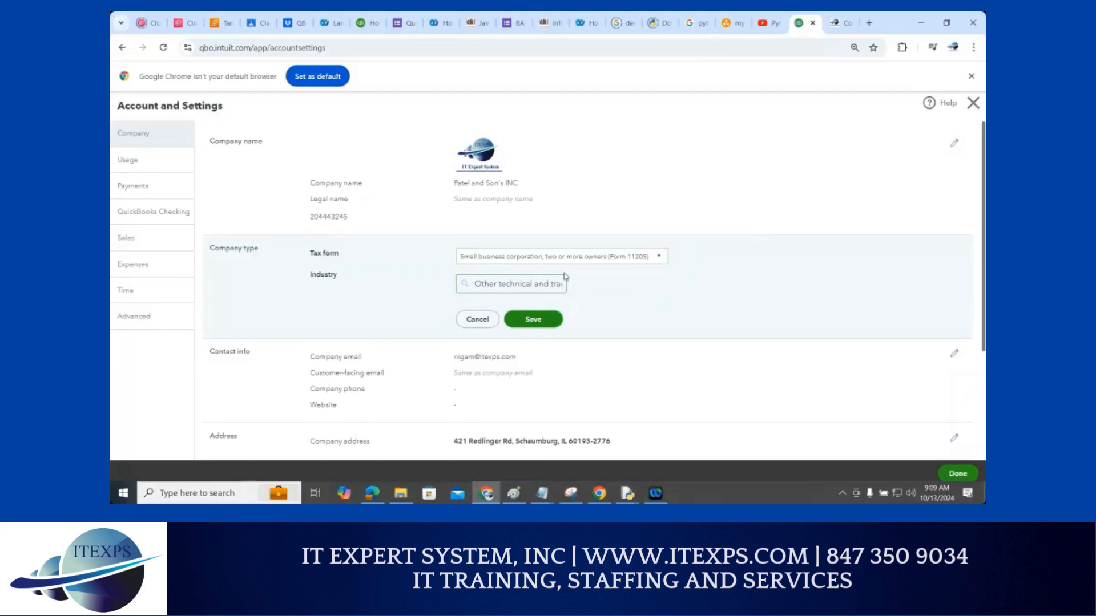
{"action": "scroll", "coordinate": [565, 278], "scroll_direction": "down", "scroll_amount": 2}
{"action": "scroll", "coordinate": [565, 278], "scroll_direction": "down", "scroll_amount": 1}
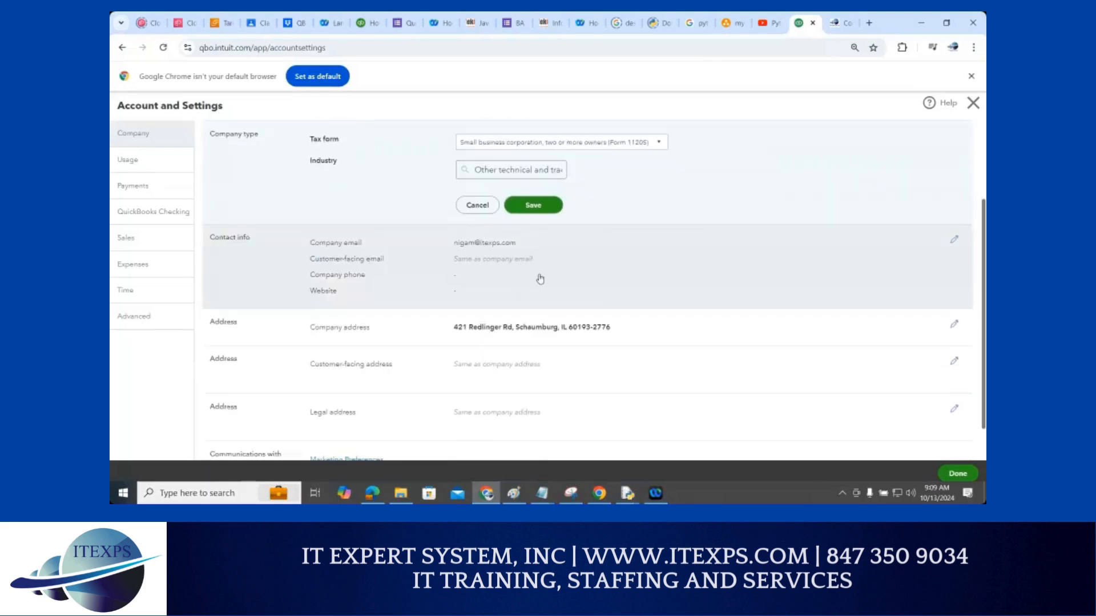
{"action": "key", "text": "ctrl+1"}
{"action": "left_click", "coordinate": [915, 242]}
{"action": "mouse_move", "coordinate": [930, 224]}
{"action": "left_mouse_down"}
{"action": "mouse_move", "coordinate": [888, 218]}
{"action": "mouse_move", "coordinate": [880, 265]}
{"action": "mouse_move", "coordinate": [936, 218]}
{"action": "left_mouse_up"}
{"action": "key", "text": "Escape"}
{"action": "left_click", "coordinate": [954, 240]}
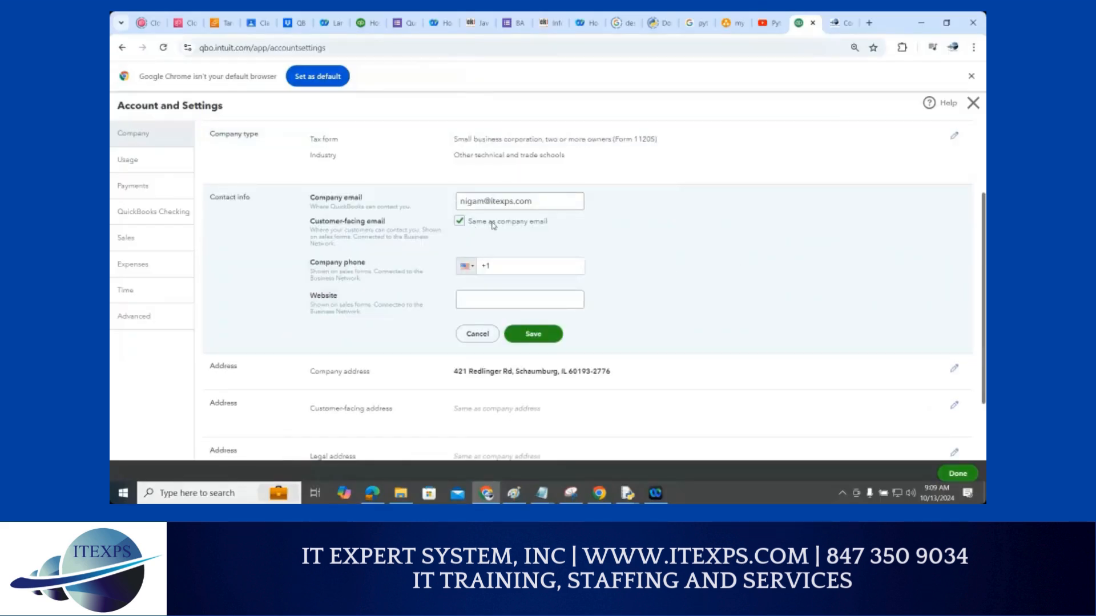
{"action": "left_click", "coordinate": [517, 266]}
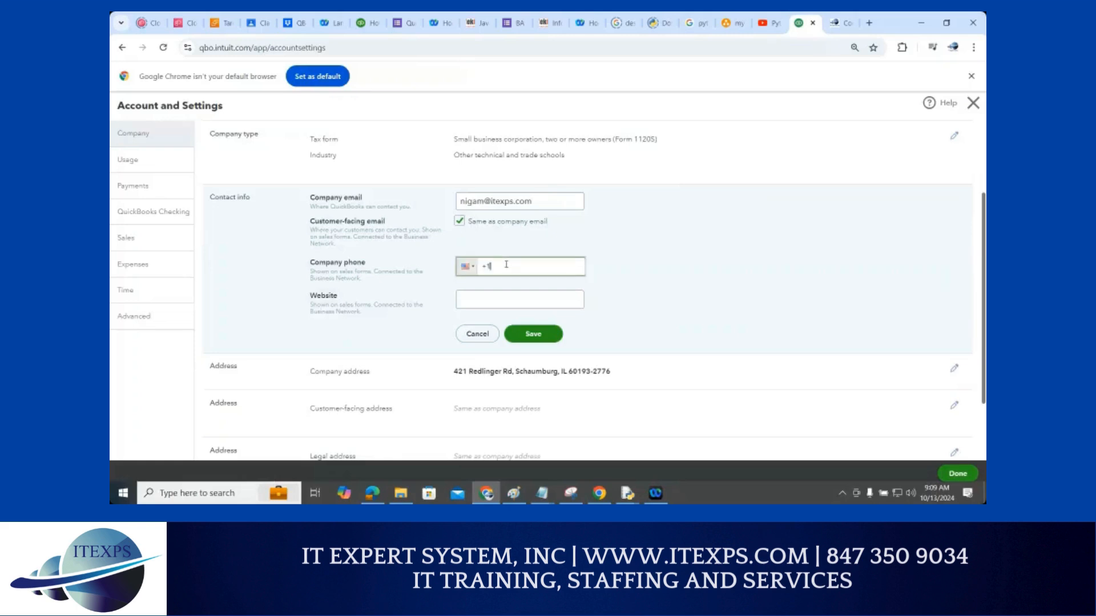
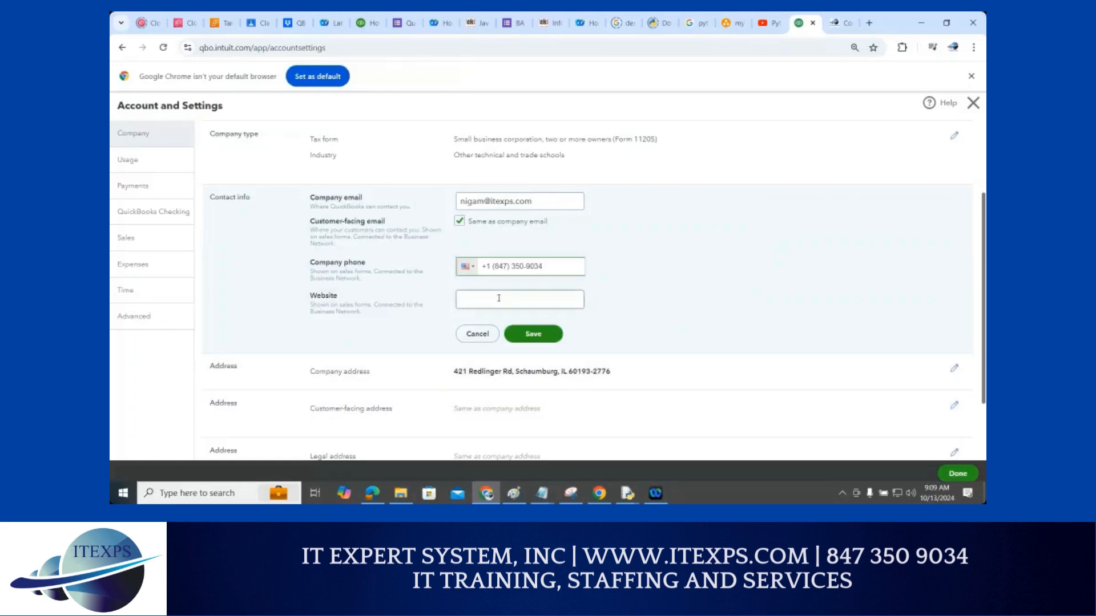
{"action": "left_click", "coordinate": [499, 298]}
{"action": "type", "text": "www.itexp"}
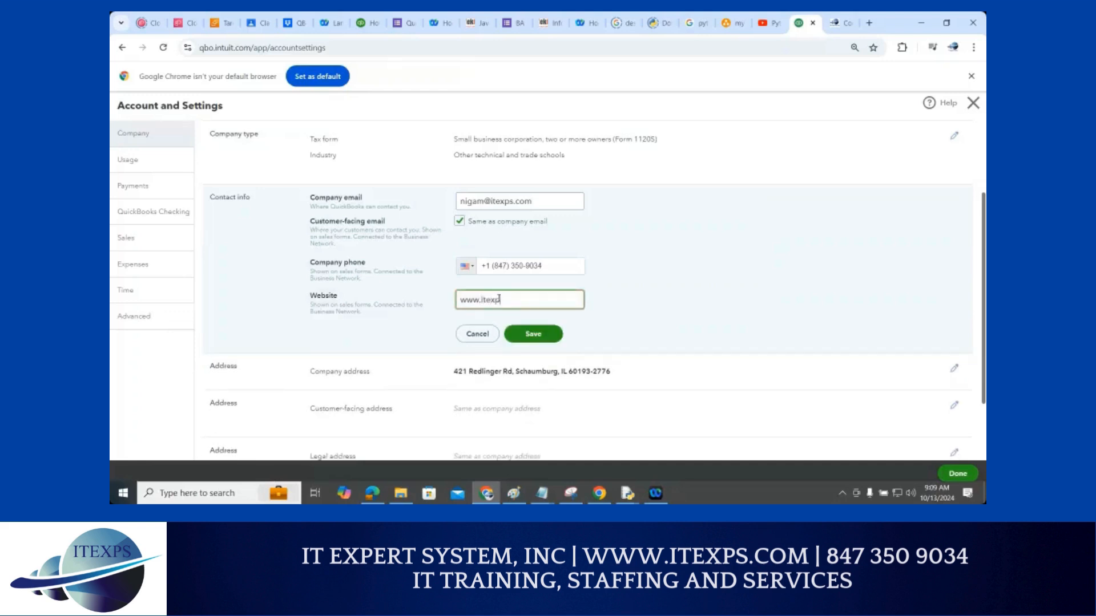
{"action": "type", "text": "s.com"}
{"action": "left_click", "coordinate": [632, 291]}
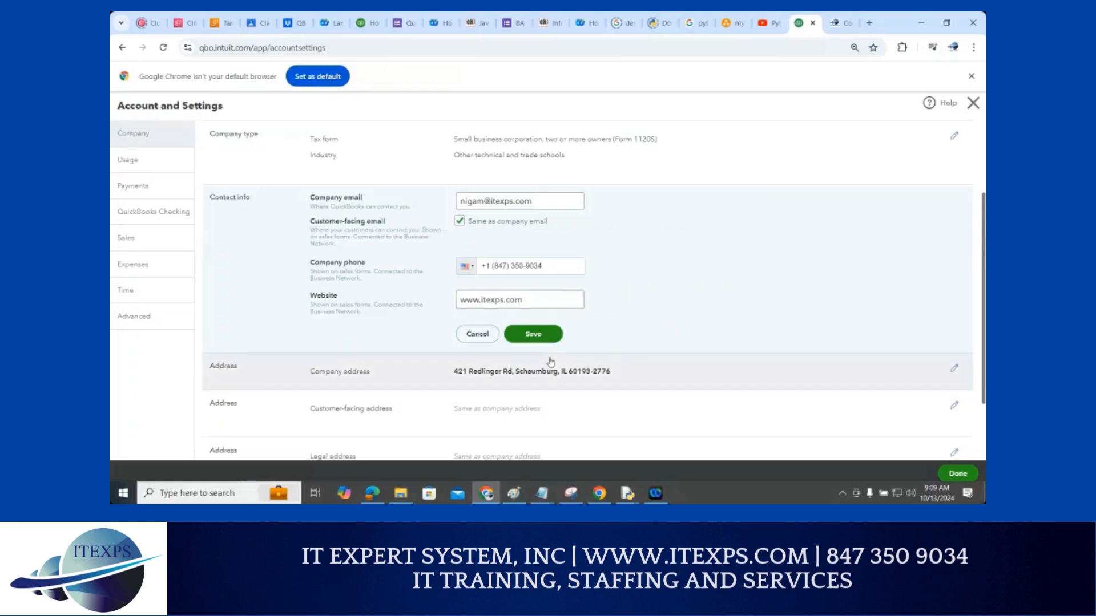
{"action": "left_click", "coordinate": [531, 337]}
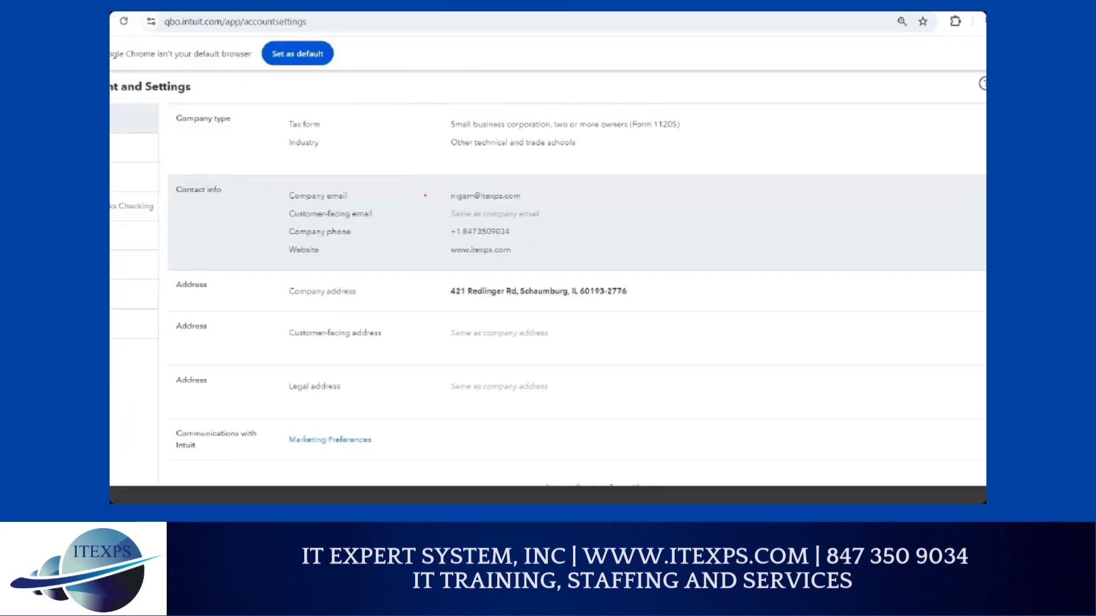
{"action": "left_click_drag", "start_coordinate": [407, 174], "coordinate": [489, 150]}
{"action": "left_click_drag", "start_coordinate": [410, 284], "coordinate": [440, 270]}
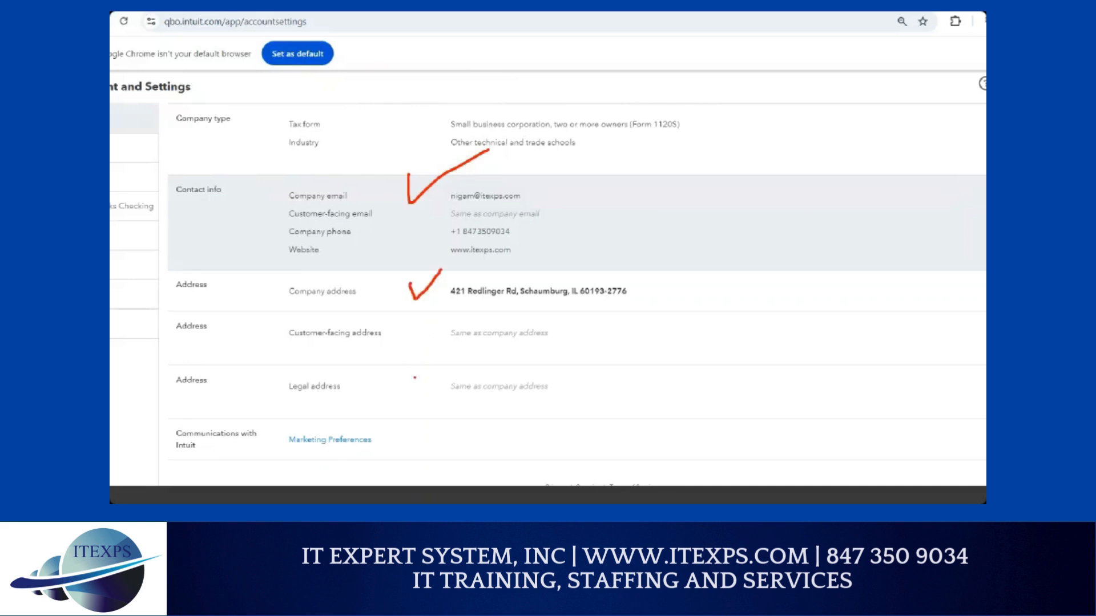
{"action": "left_click_drag", "start_coordinate": [425, 379], "coordinate": [456, 375]}
{"action": "key", "text": "Escape"}
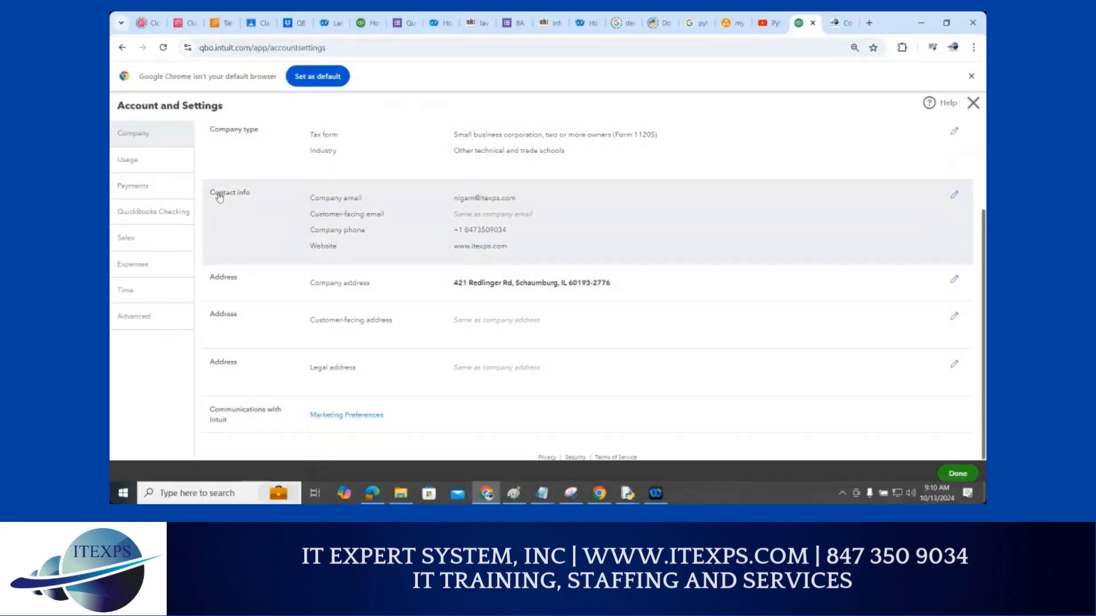
{"action": "key", "text": "ctrl+1"}
{"action": "scroll", "coordinate": [219, 198], "scroll_direction": "down", "scroll_amount": 1}
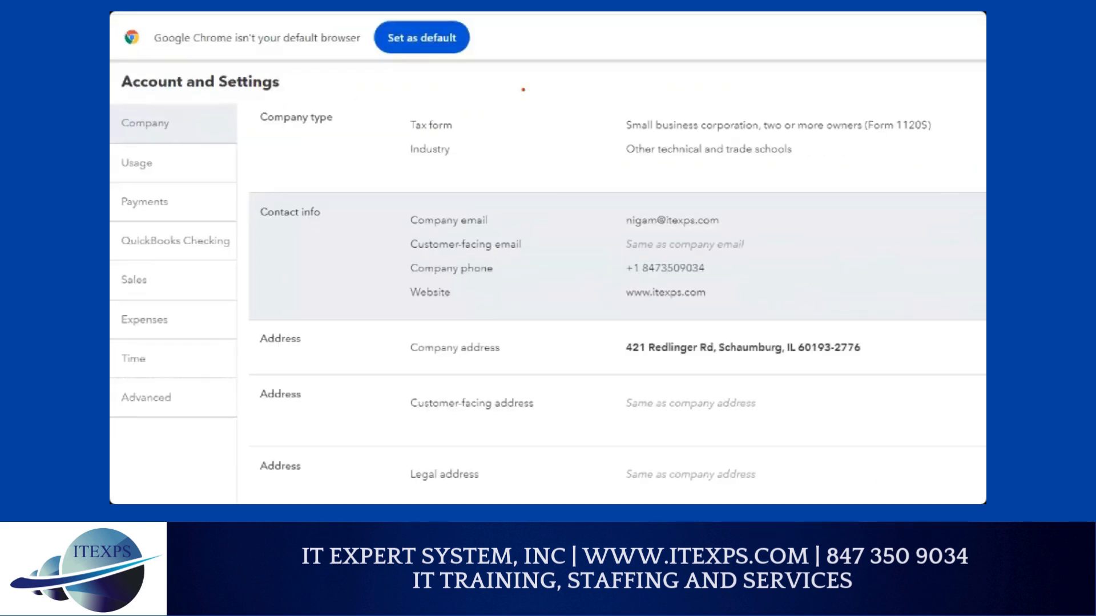
{"action": "left_click_drag", "start_coordinate": [523, 90], "coordinate": [578, 139]}
{"action": "mouse_move", "coordinate": [780, 92]}
{"action": "left_mouse_down"}
{"action": "mouse_move", "coordinate": [745, 93]}
{"action": "mouse_move", "coordinate": [804, 72]}
{"action": "mouse_move", "coordinate": [785, 86]}
{"action": "left_mouse_up"}
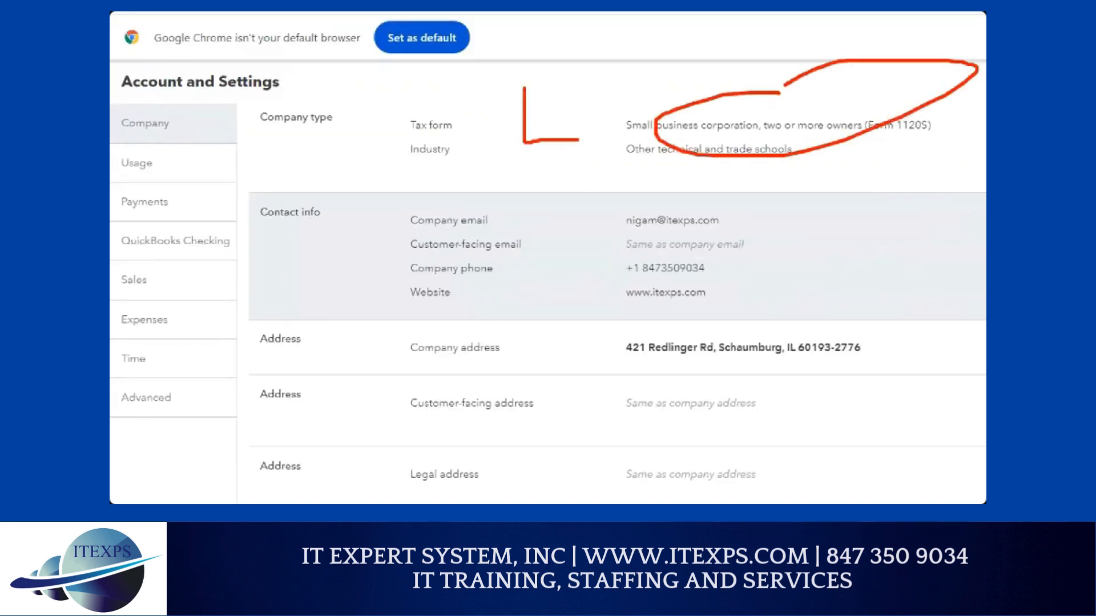
{"action": "left_click_drag", "start_coordinate": [733, 206], "coordinate": [765, 330]}
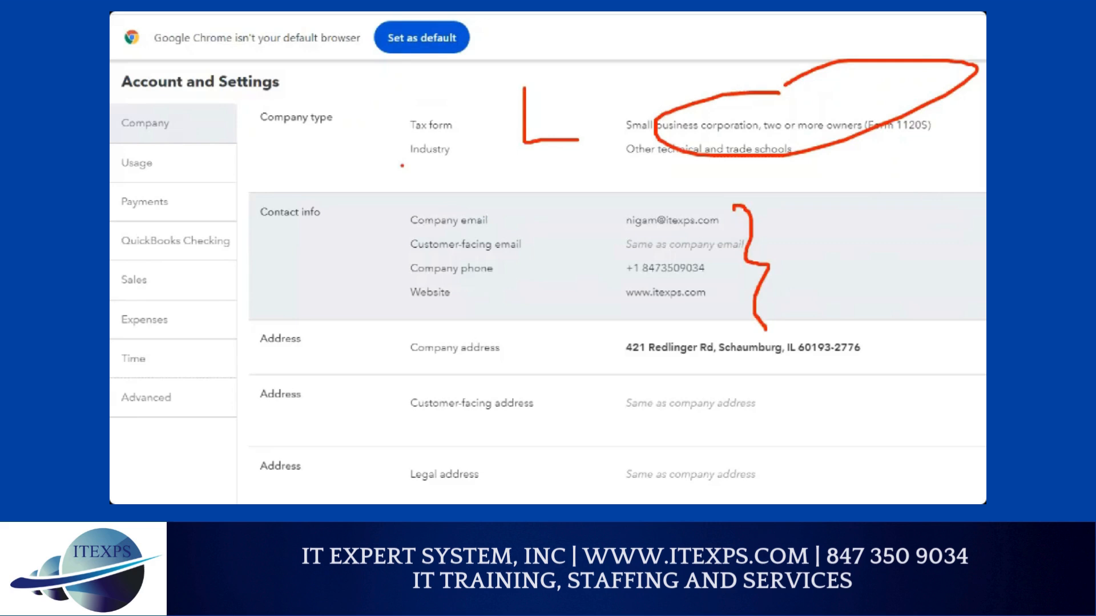
{"action": "left_click_drag", "start_coordinate": [153, 167], "coordinate": [178, 162]}
{"action": "key", "text": "Escape"}
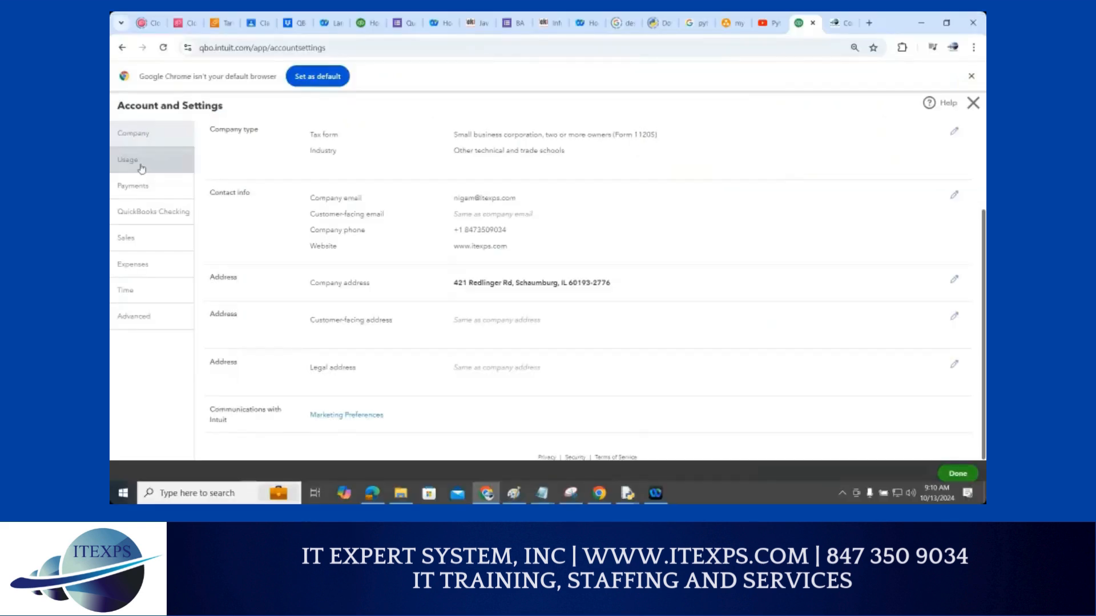
Review the plan's usage limits, then go to the Payments settings
{"action": "left_click", "coordinate": [128, 161]}
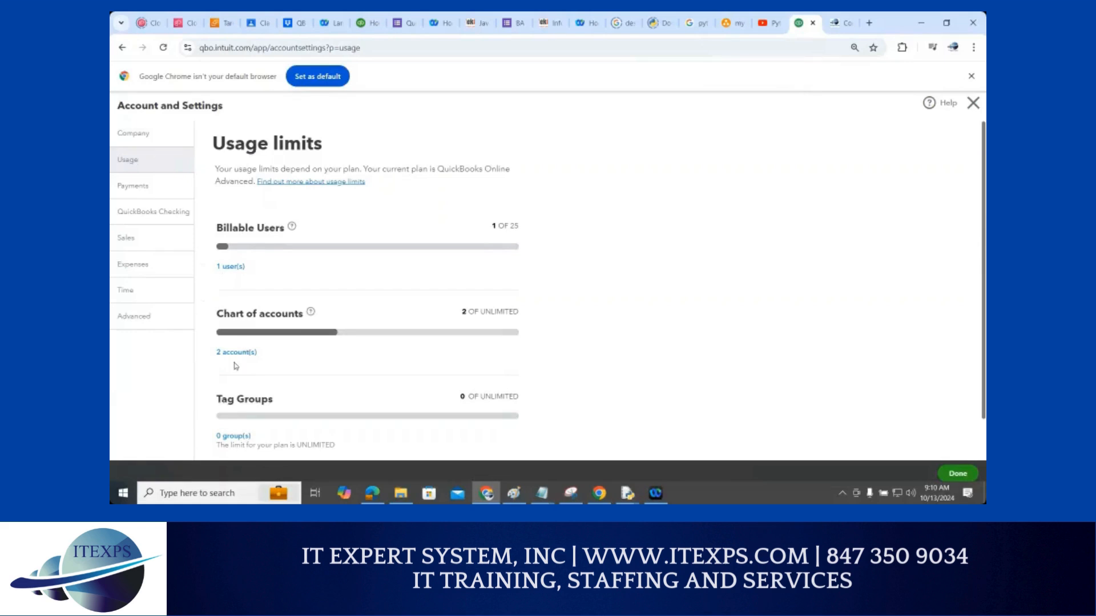
{"action": "scroll", "coordinate": [233, 303], "scroll_direction": "down", "scroll_amount": 1}
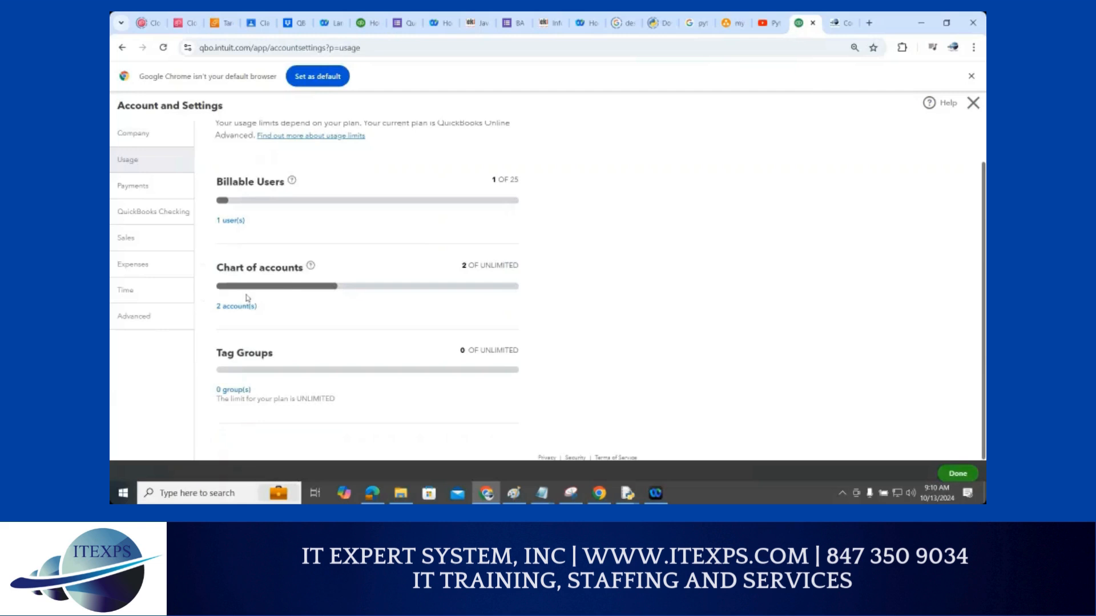
{"action": "scroll", "coordinate": [246, 298], "scroll_direction": "up", "scroll_amount": 1}
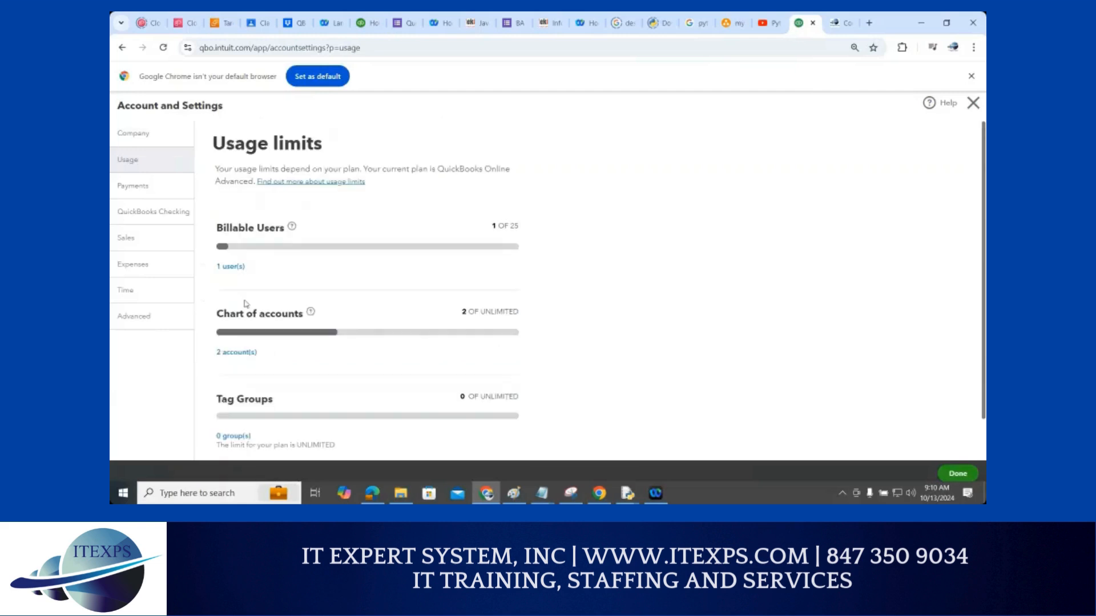
{"action": "left_click", "coordinate": [155, 191]}
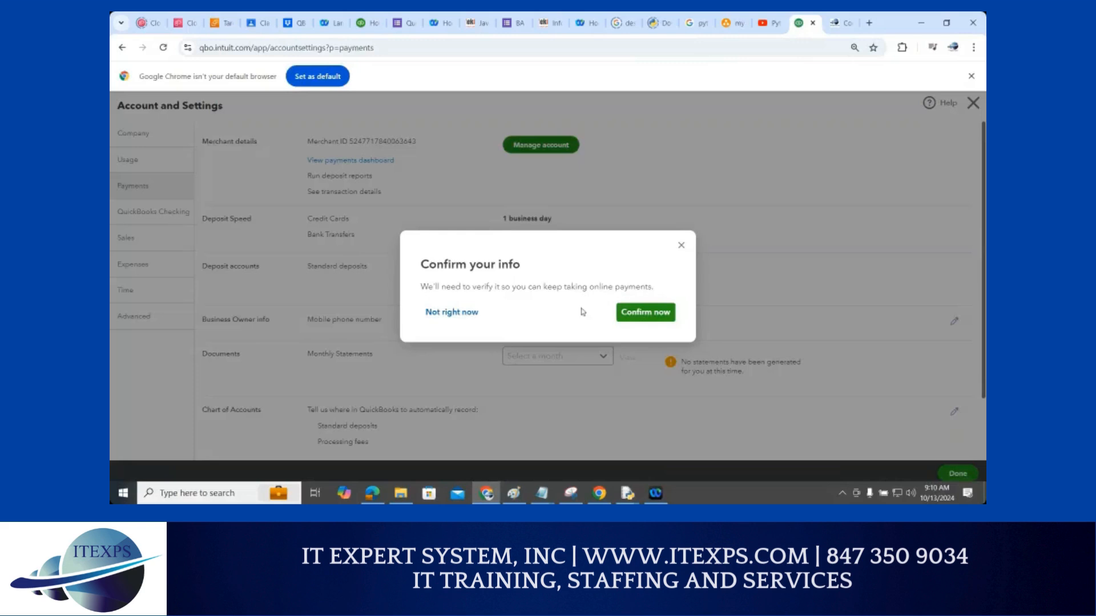
Dismiss the Confirm your info prompt, view QuickBooks Checking, then go to the Sales settings
{"action": "left_click", "coordinate": [679, 246]}
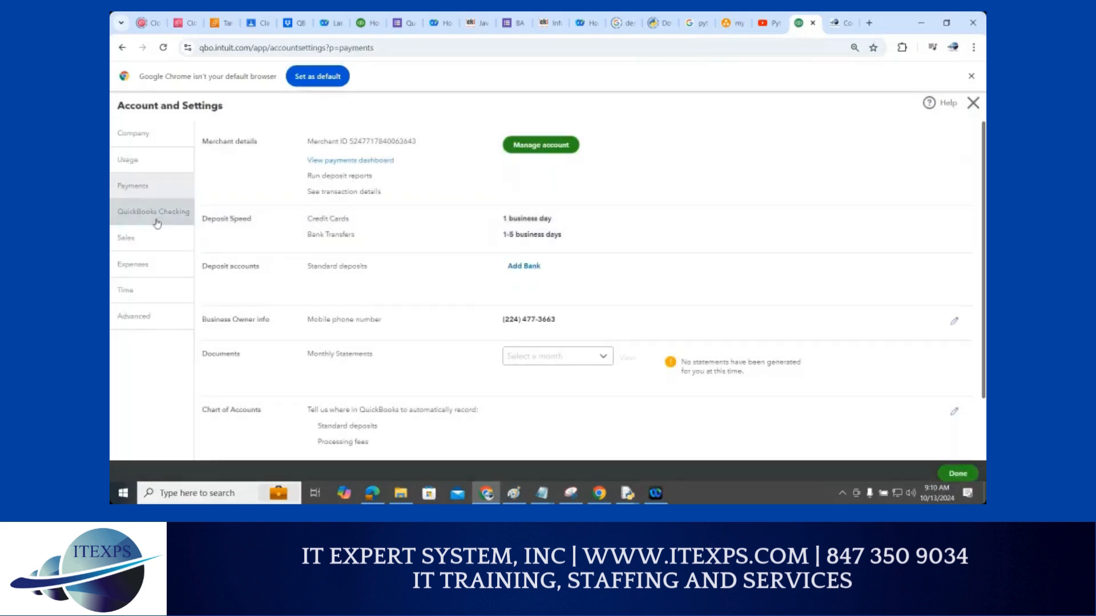
{"action": "left_click", "coordinate": [157, 223]}
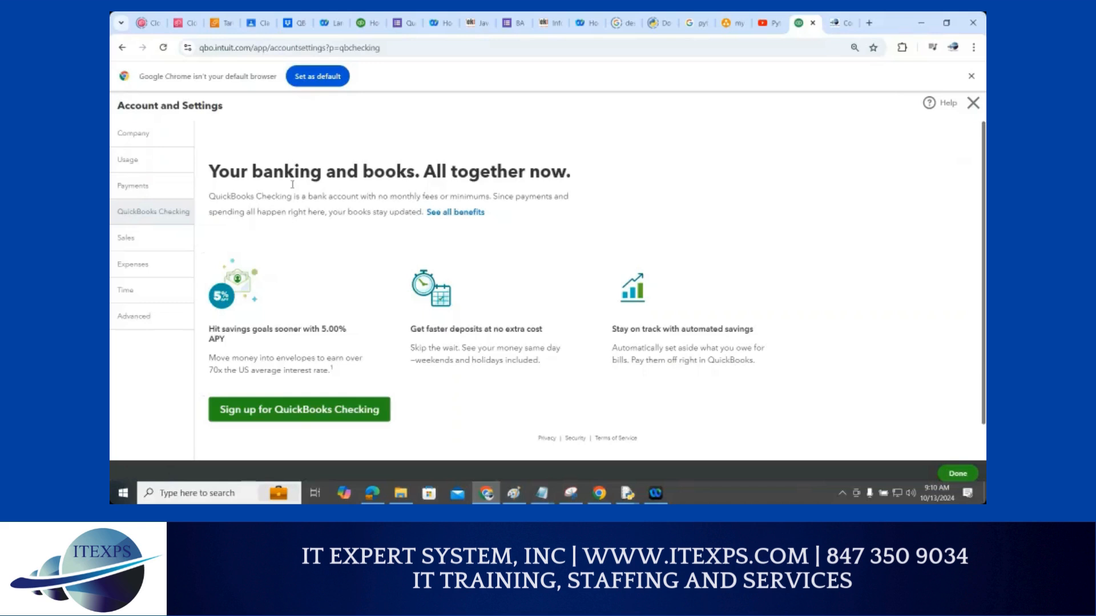
{"action": "left_click", "coordinate": [152, 242]}
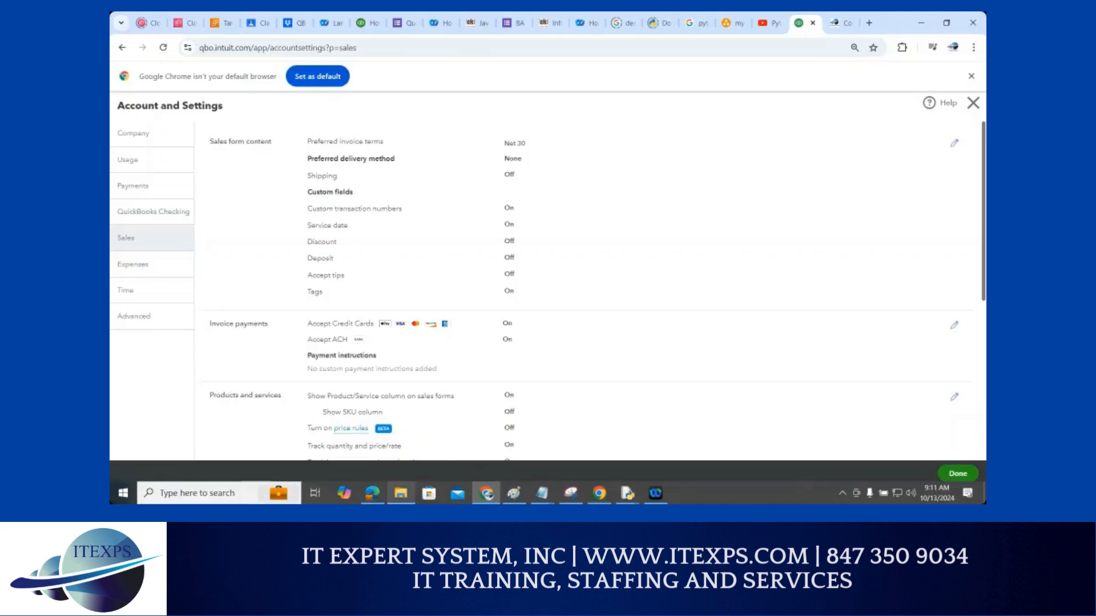
{"action": "mouse_move", "coordinate": [401, 493]}
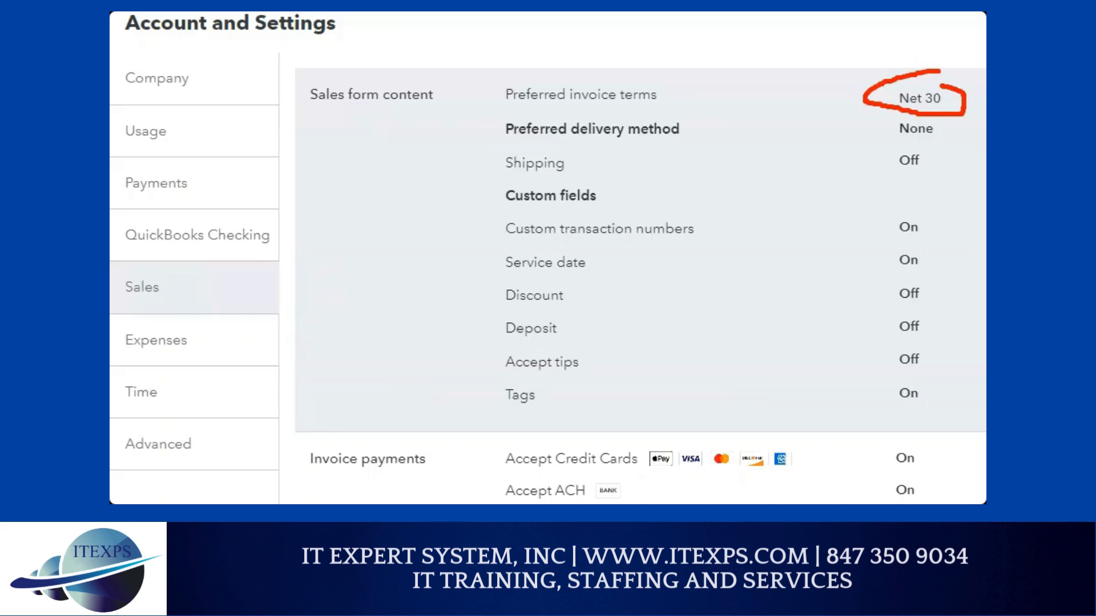
{"action": "mouse_move", "coordinate": [360, 201]}
{"action": "left_mouse_down"}
{"action": "mouse_move", "coordinate": [399, 224]}
{"action": "mouse_move", "coordinate": [376, 196]}
{"action": "left_mouse_up"}
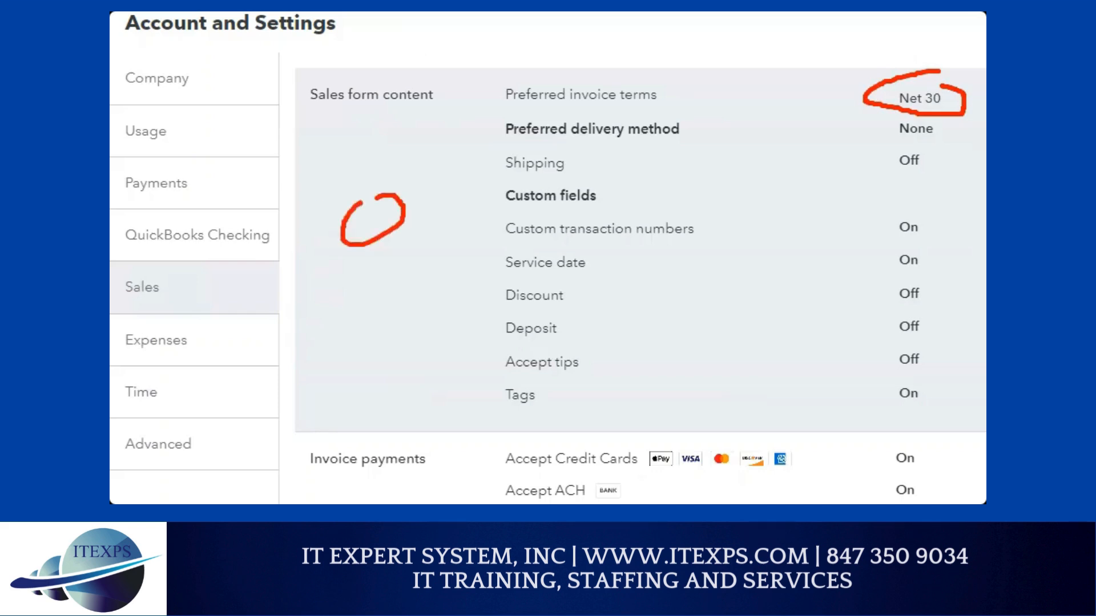
{"action": "mouse_move", "coordinate": [461, 179]}
{"action": "left_mouse_down"}
{"action": "mouse_move", "coordinate": [461, 239]}
{"action": "mouse_move", "coordinate": [475, 195]}
{"action": "mouse_move", "coordinate": [462, 199]}
{"action": "left_mouse_up"}
{"action": "mouse_move", "coordinate": [522, 174]}
{"action": "left_mouse_down"}
{"action": "mouse_move", "coordinate": [516, 187]}
{"action": "mouse_move", "coordinate": [532, 181]}
{"action": "mouse_move", "coordinate": [552, 197]}
{"action": "left_mouse_up"}
{"action": "left_click_drag", "start_coordinate": [322, 381], "coordinate": [765, 194]}
{"action": "mouse_move", "coordinate": [816, 128]}
{"action": "left_mouse_down"}
{"action": "mouse_move", "coordinate": [819, 184]}
{"action": "mouse_move", "coordinate": [827, 161]}
{"action": "mouse_move", "coordinate": [821, 203]}
{"action": "mouse_move", "coordinate": [835, 200]}
{"action": "left_mouse_up"}
{"action": "mouse_move", "coordinate": [758, 153]}
{"action": "left_mouse_down"}
{"action": "mouse_move", "coordinate": [472, 257]}
{"action": "mouse_move", "coordinate": [494, 262]}
{"action": "left_mouse_up"}
{"action": "mouse_move", "coordinate": [301, 342]}
{"action": "left_mouse_down"}
{"action": "mouse_move", "coordinate": [343, 403]}
{"action": "mouse_move", "coordinate": [285, 334]}
{"action": "mouse_move", "coordinate": [348, 434]}
{"action": "mouse_move", "coordinate": [268, 365]}
{"action": "mouse_move", "coordinate": [362, 473]}
{"action": "mouse_move", "coordinate": [247, 362]}
{"action": "left_mouse_up"}
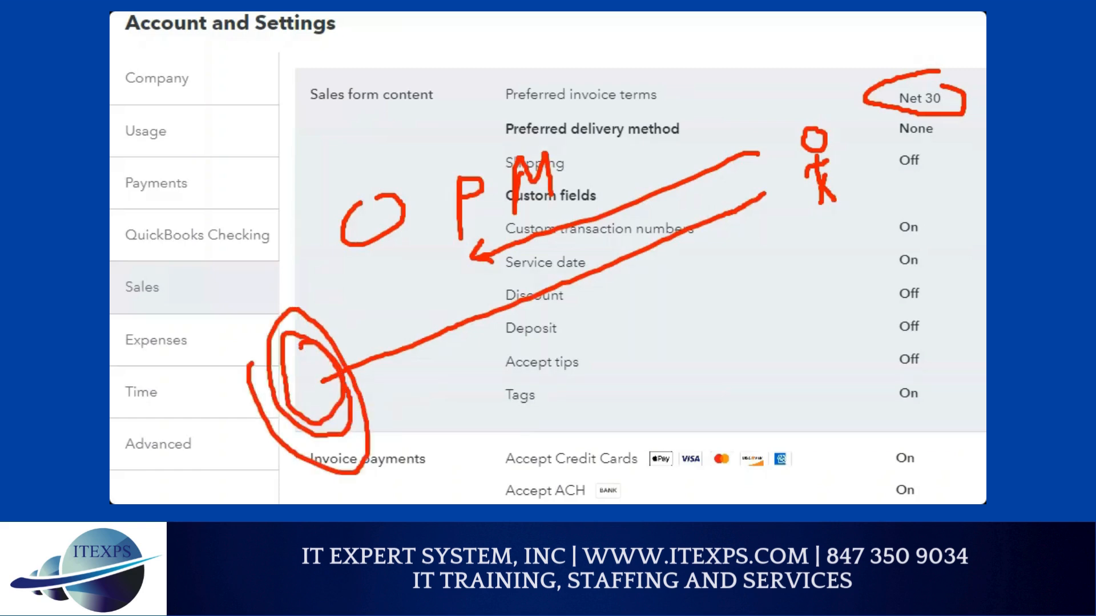
{"action": "mouse_move", "coordinate": [221, 283]}
{"action": "left_mouse_down"}
{"action": "mouse_move", "coordinate": [242, 308]}
{"action": "mouse_move", "coordinate": [245, 370]}
{"action": "left_mouse_up"}
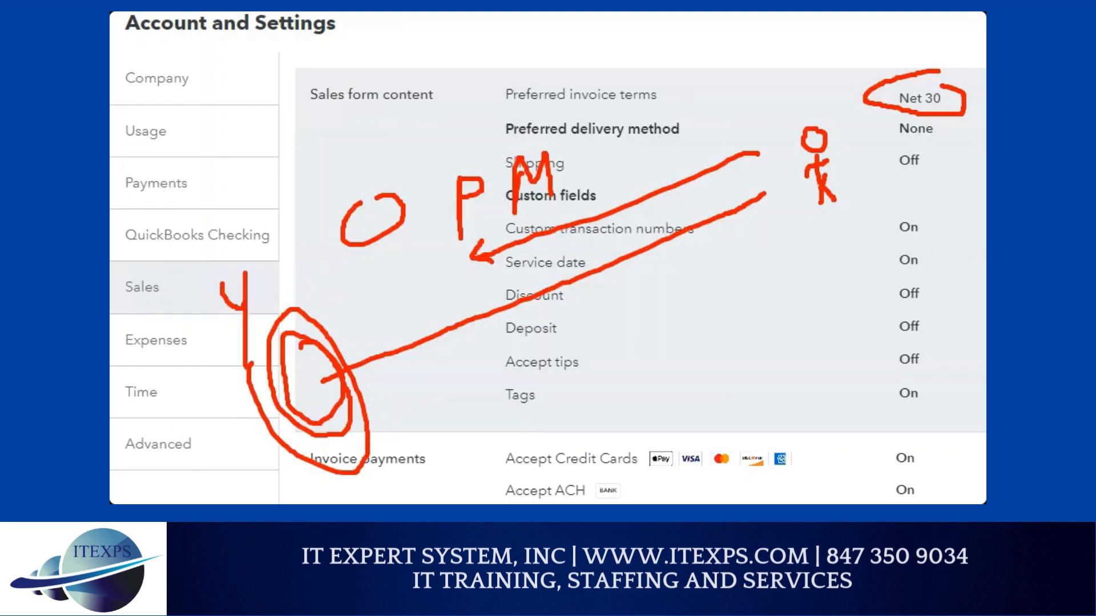
{"action": "left_click_drag", "start_coordinate": [432, 297], "coordinate": [466, 275]}
{"action": "mouse_move", "coordinate": [457, 281]}
{"action": "left_mouse_down"}
{"action": "mouse_move", "coordinate": [454, 307]}
{"action": "mouse_move", "coordinate": [473, 299]}
{"action": "left_mouse_up"}
{"action": "mouse_move", "coordinate": [777, 215]}
{"action": "left_mouse_down"}
{"action": "mouse_move", "coordinate": [510, 421]}
{"action": "mouse_move", "coordinate": [489, 418]}
{"action": "left_mouse_up"}
{"action": "left_click_drag", "start_coordinate": [510, 392], "coordinate": [490, 416]}
{"action": "left_click_drag", "start_coordinate": [495, 416], "coordinate": [526, 432]}
{"action": "left_click_drag", "start_coordinate": [664, 396], "coordinate": [666, 417]}
{"action": "left_click_drag", "start_coordinate": [658, 402], "coordinate": [657, 429]}
{"action": "left_click_drag", "start_coordinate": [668, 415], "coordinate": [668, 416]}
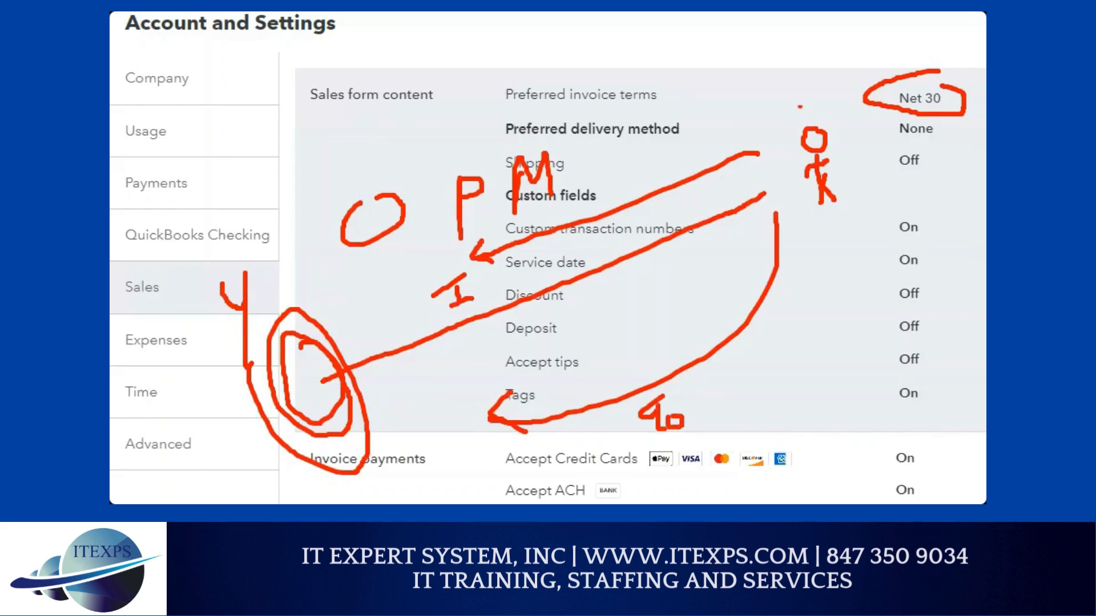
{"action": "mouse_move", "coordinate": [801, 81]}
{"action": "left_mouse_down"}
{"action": "mouse_move", "coordinate": [764, 101]}
{"action": "mouse_move", "coordinate": [791, 225]}
{"action": "mouse_move", "coordinate": [919, 193]}
{"action": "mouse_move", "coordinate": [885, 110]}
{"action": "mouse_move", "coordinate": [815, 103]}
{"action": "left_mouse_up"}
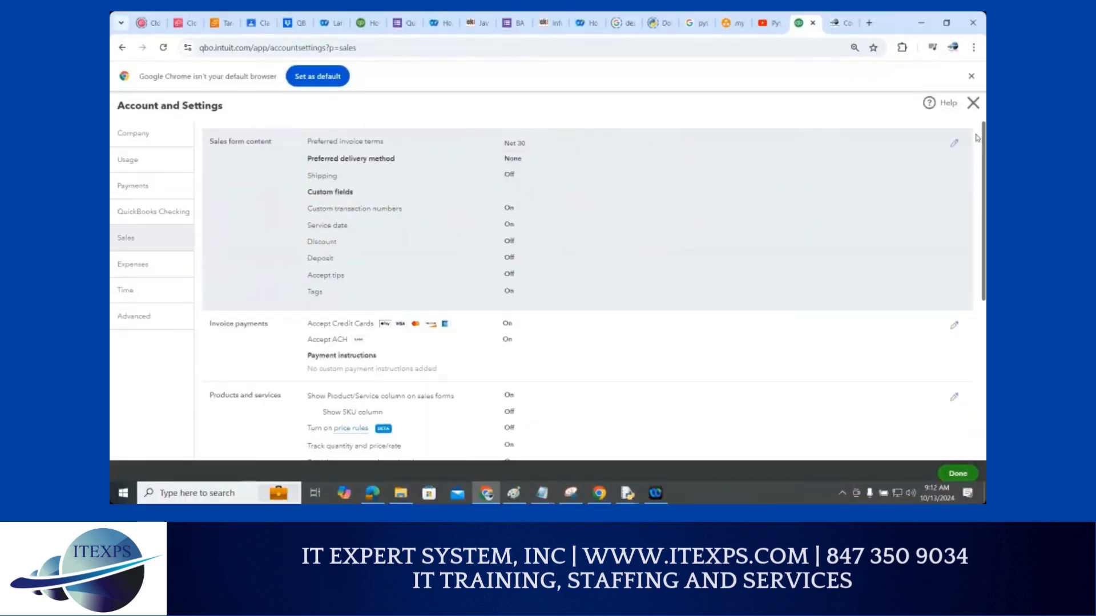
Edit Sales form content, keeping preferred invoice terms at Net 30
{"action": "left_click", "coordinate": [953, 143]}
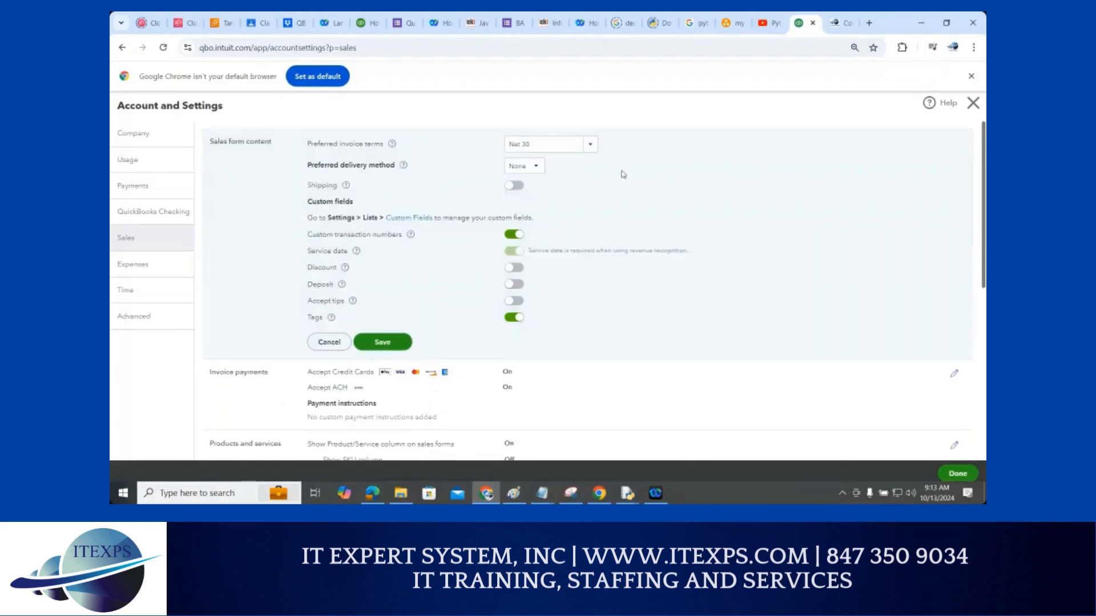
{"action": "left_click", "coordinate": [592, 146]}
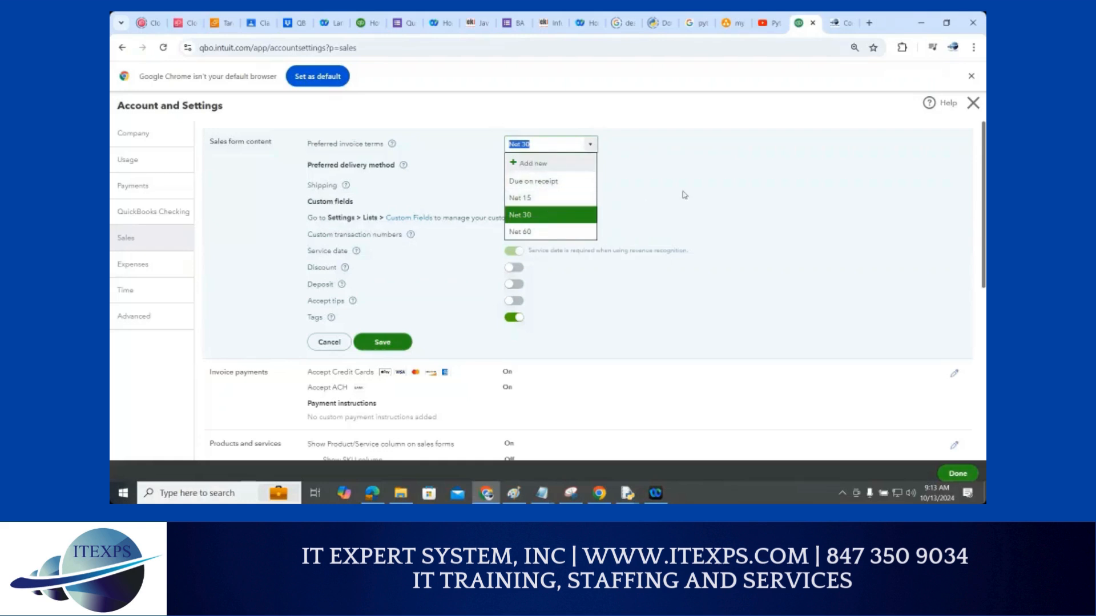
{"action": "left_click", "coordinate": [657, 200]}
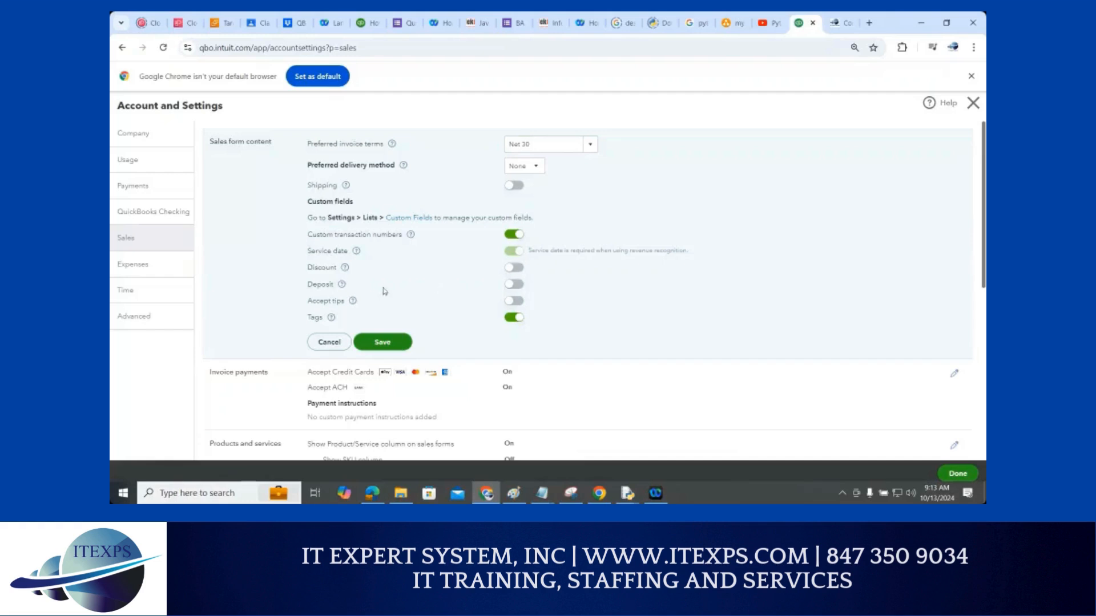
{"action": "scroll", "coordinate": [384, 292], "scroll_direction": "down", "scroll_amount": 2}
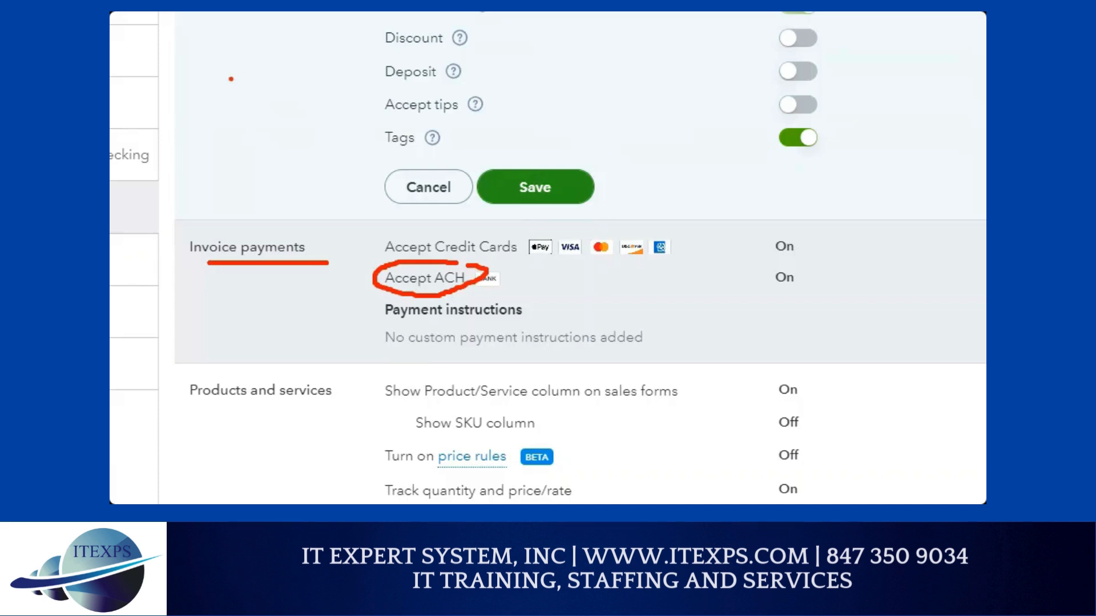
{"action": "mouse_move", "coordinate": [228, 79]}
{"action": "left_mouse_down"}
{"action": "mouse_move", "coordinate": [245, 79]}
{"action": "mouse_move", "coordinate": [232, 118]}
{"action": "mouse_move", "coordinate": [222, 83]}
{"action": "left_mouse_up"}
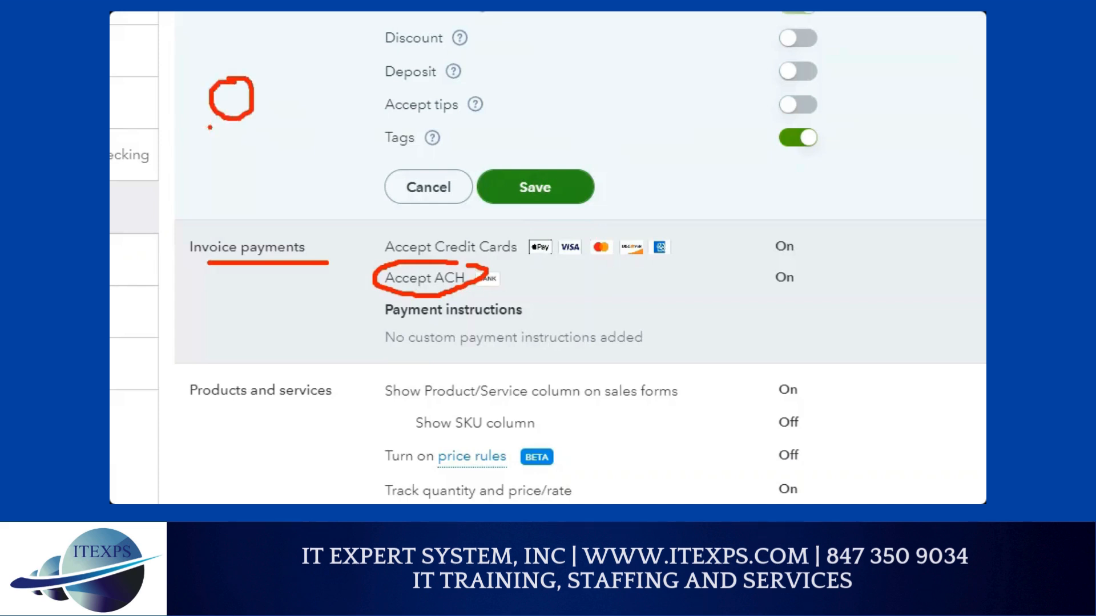
{"action": "mouse_move", "coordinate": [140, 68]}
{"action": "left_mouse_down"}
{"action": "mouse_move", "coordinate": [140, 103]}
{"action": "mouse_move", "coordinate": [208, 102]}
{"action": "mouse_move", "coordinate": [204, 114]}
{"action": "mouse_move", "coordinate": [328, 106]}
{"action": "mouse_move", "coordinate": [313, 119]}
{"action": "left_mouse_up"}
{"action": "left_click", "coordinate": [216, 77]}
{"action": "mouse_move", "coordinate": [244, 44]}
{"action": "left_mouse_down"}
{"action": "mouse_move", "coordinate": [197, 39]}
{"action": "mouse_move", "coordinate": [203, 133]}
{"action": "mouse_move", "coordinate": [280, 102]}
{"action": "mouse_move", "coordinate": [231, 41]}
{"action": "left_mouse_up"}
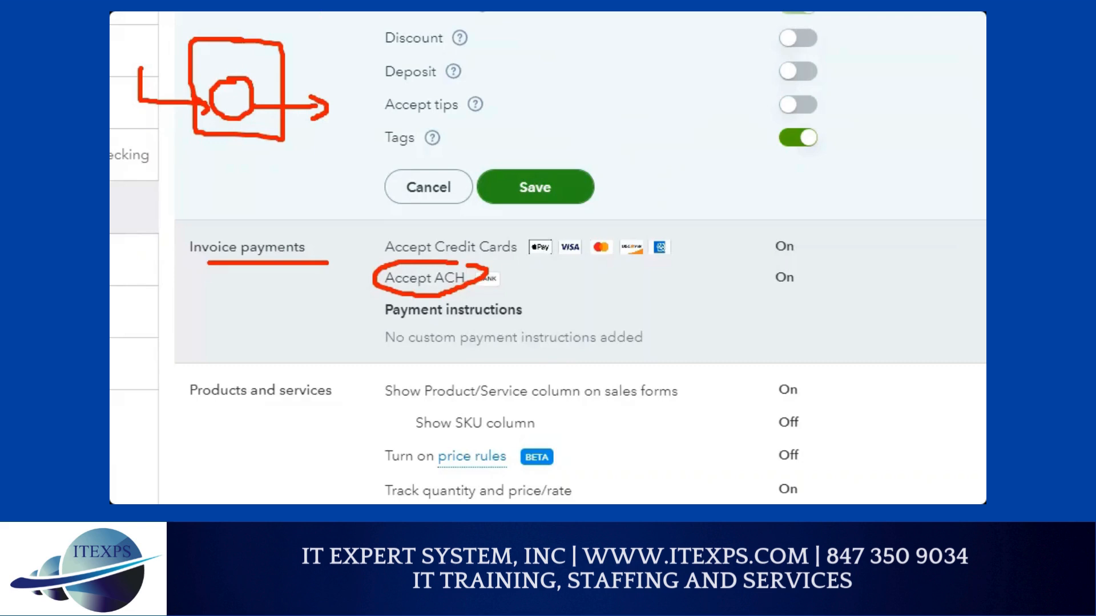
{"action": "mouse_move", "coordinate": [645, 88]}
{"action": "left_mouse_down"}
{"action": "mouse_move", "coordinate": [644, 121]}
{"action": "mouse_move", "coordinate": [656, 103]}
{"action": "mouse_move", "coordinate": [646, 120]}
{"action": "mouse_move", "coordinate": [797, 111]}
{"action": "left_mouse_up"}
{"action": "left_click", "coordinate": [690, 107]}
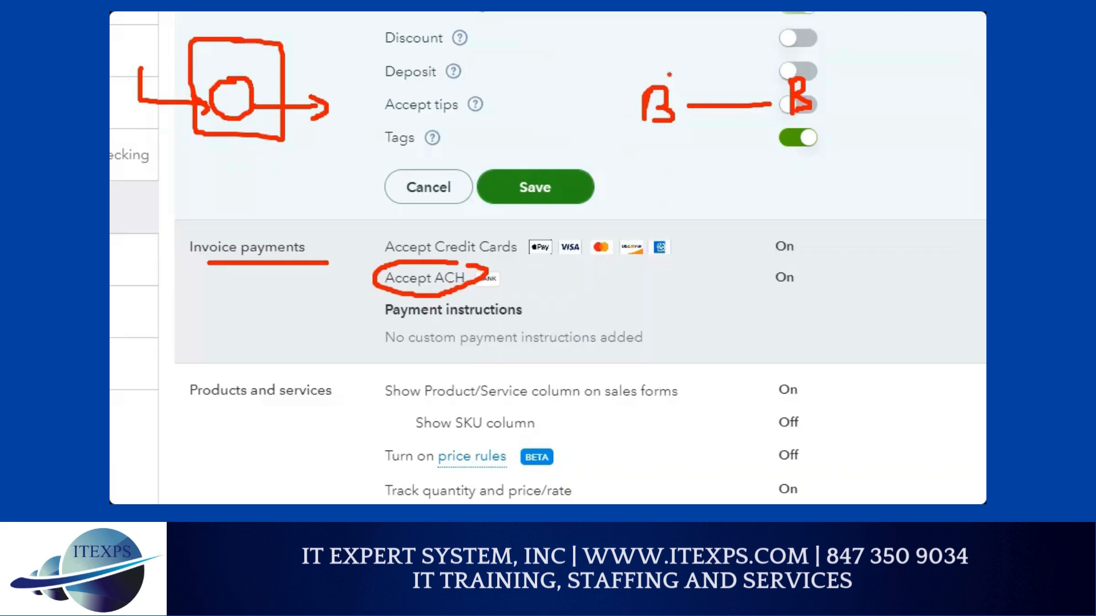
{"action": "mouse_move", "coordinate": [670, 74]}
{"action": "left_mouse_down"}
{"action": "mouse_move", "coordinate": [618, 141]}
{"action": "mouse_move", "coordinate": [682, 86]}
{"action": "mouse_move", "coordinate": [678, 75]}
{"action": "left_mouse_up"}
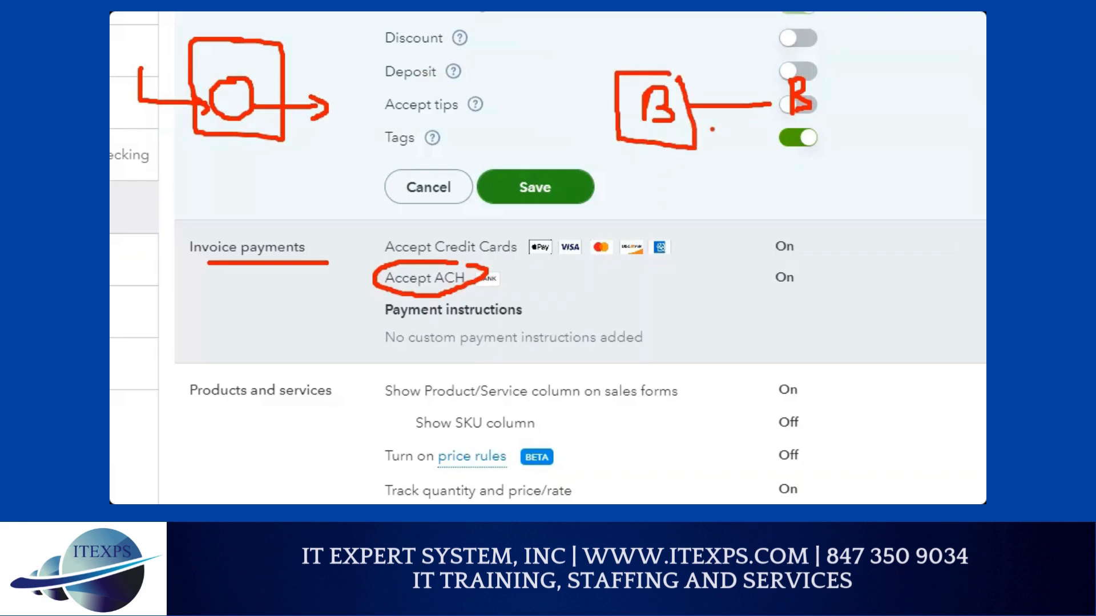
{"action": "mouse_move", "coordinate": [713, 130]}
{"action": "left_mouse_down"}
{"action": "mouse_move", "coordinate": [772, 122]}
{"action": "mouse_move", "coordinate": [760, 115]}
{"action": "mouse_move", "coordinate": [775, 124]}
{"action": "mouse_move", "coordinate": [763, 133]}
{"action": "left_mouse_up"}
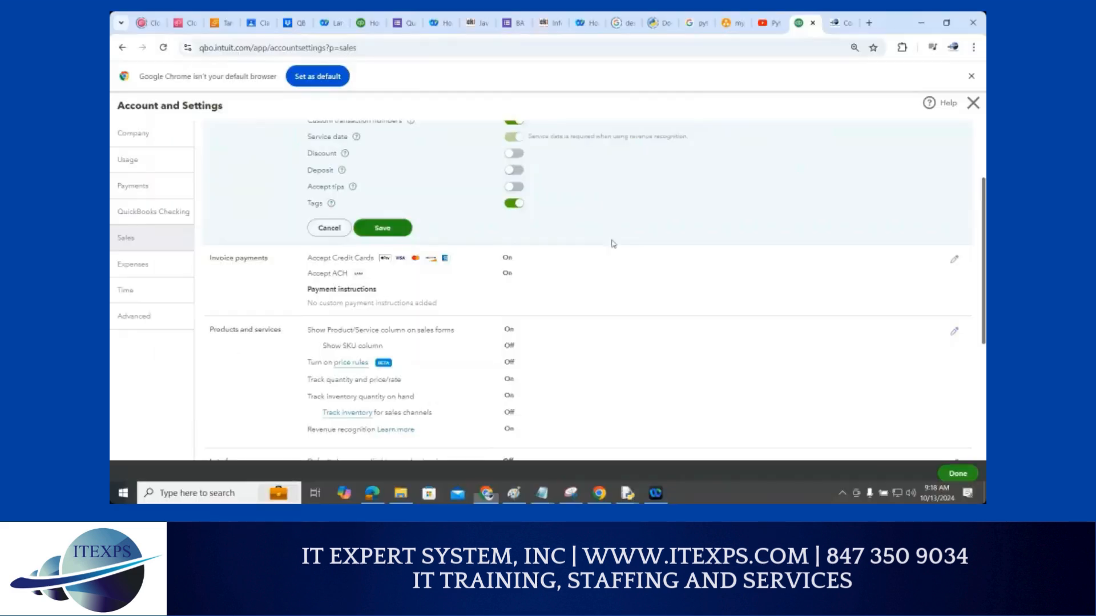
Turn on the Show SKU column in Products and services settings and save
{"action": "scroll", "coordinate": [982, 228], "scroll_direction": "down", "scroll_amount": 3}
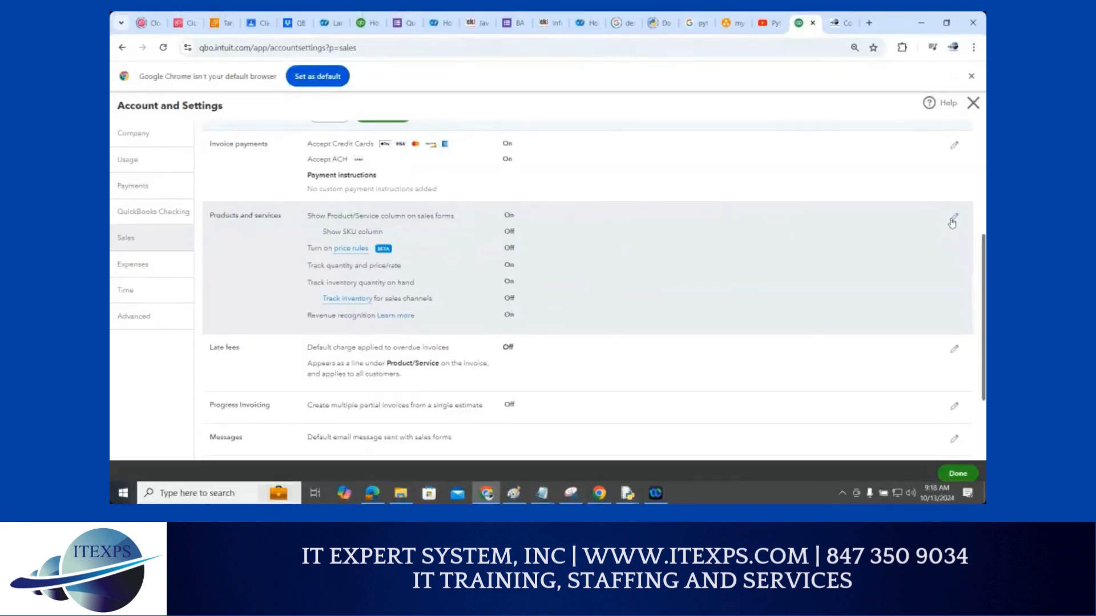
{"action": "left_click", "coordinate": [953, 217]}
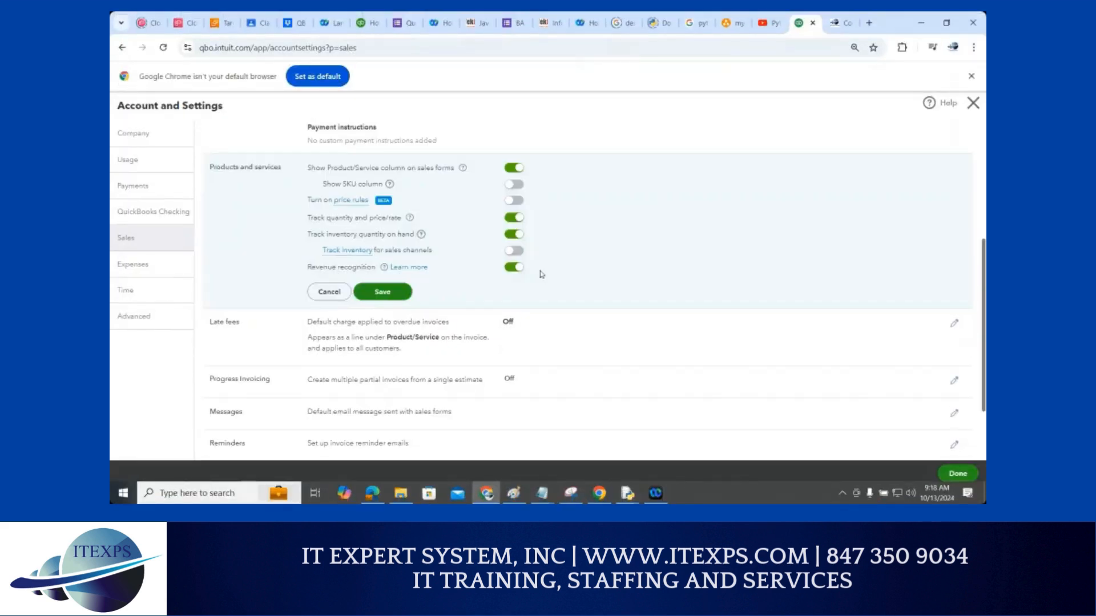
{"action": "left_click", "coordinate": [516, 187]}
{"action": "left_click", "coordinate": [393, 292]}
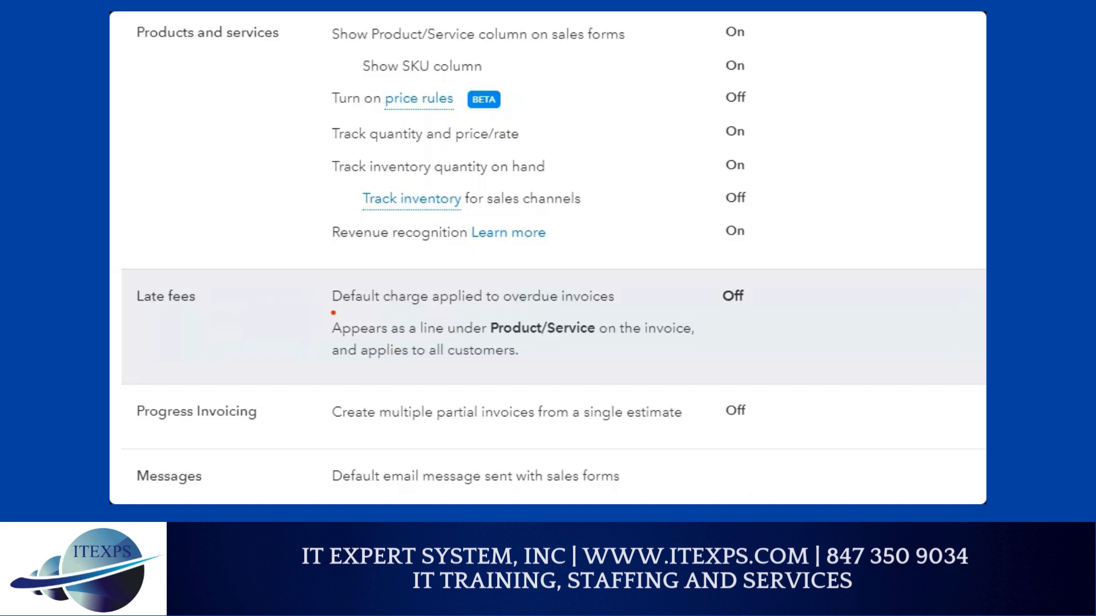
{"action": "left_click_drag", "start_coordinate": [331, 311], "coordinate": [456, 310]}
{"action": "left_click_drag", "start_coordinate": [574, 261], "coordinate": [707, 157]}
{"action": "left_click_drag", "start_coordinate": [625, 170], "coordinate": [698, 217]}
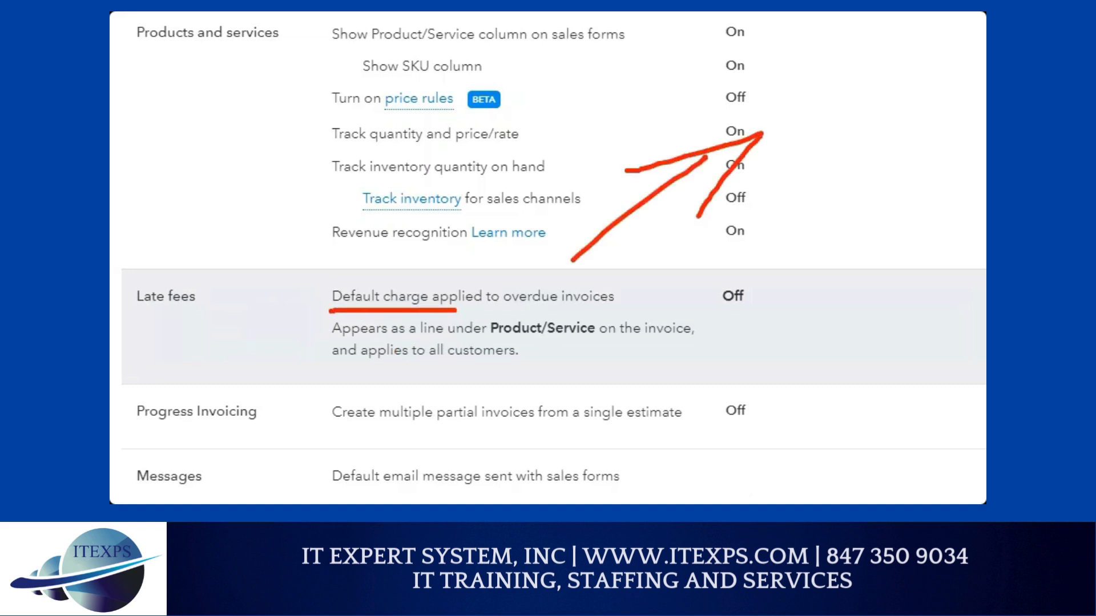
{"action": "left_click_drag", "start_coordinate": [932, 104], "coordinate": [715, 270]}
{"action": "mouse_move", "coordinate": [742, 192]}
{"action": "left_mouse_down"}
{"action": "mouse_move", "coordinate": [714, 274]}
{"action": "mouse_move", "coordinate": [820, 261]}
{"action": "left_mouse_up"}
{"action": "mouse_move", "coordinate": [823, 94]}
{"action": "left_mouse_down"}
{"action": "mouse_move", "coordinate": [836, 126]}
{"action": "mouse_move", "coordinate": [863, 119]}
{"action": "mouse_move", "coordinate": [864, 97]}
{"action": "left_mouse_up"}
{"action": "left_click_drag", "start_coordinate": [858, 219], "coordinate": [884, 267]}
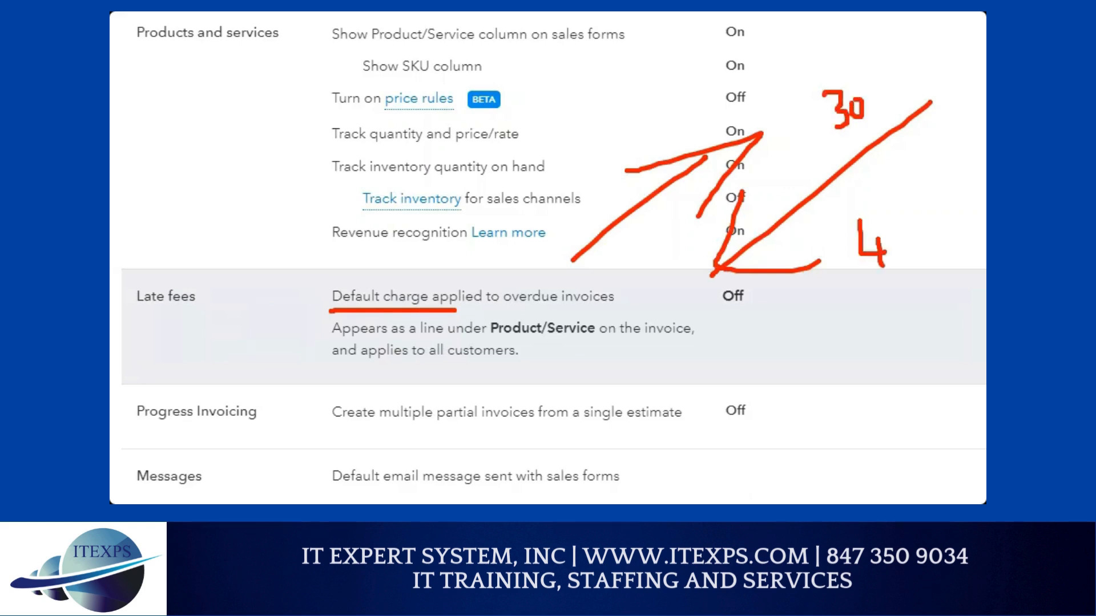
{"action": "left_click_drag", "start_coordinate": [913, 207], "coordinate": [911, 208]}
{"action": "key", "text": "Escape"}
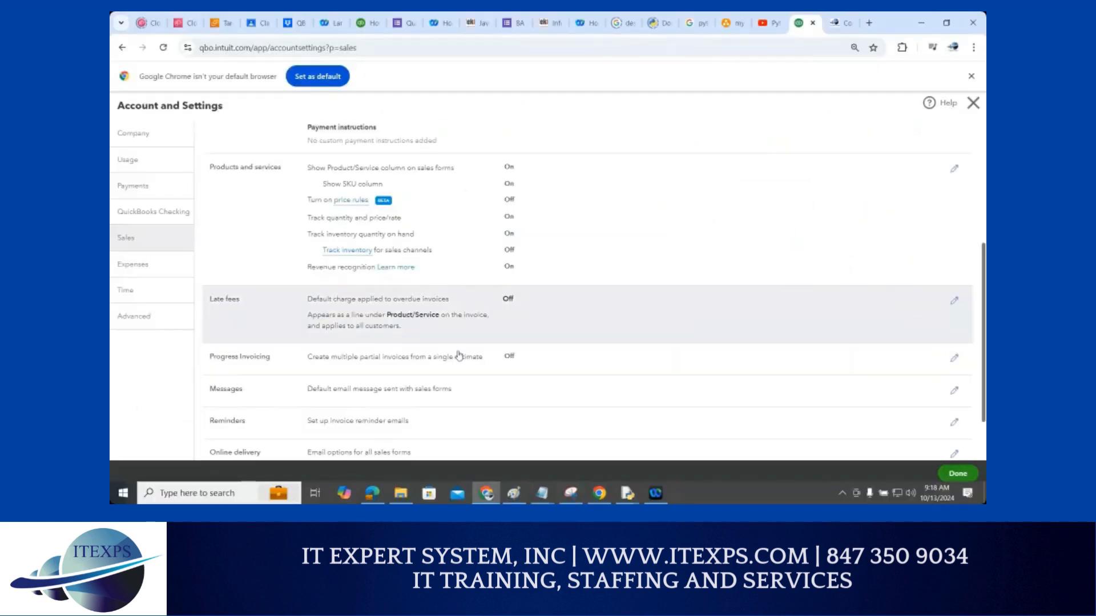
{"action": "scroll", "coordinate": [286, 367], "scroll_direction": "down", "scroll_amount": 1}
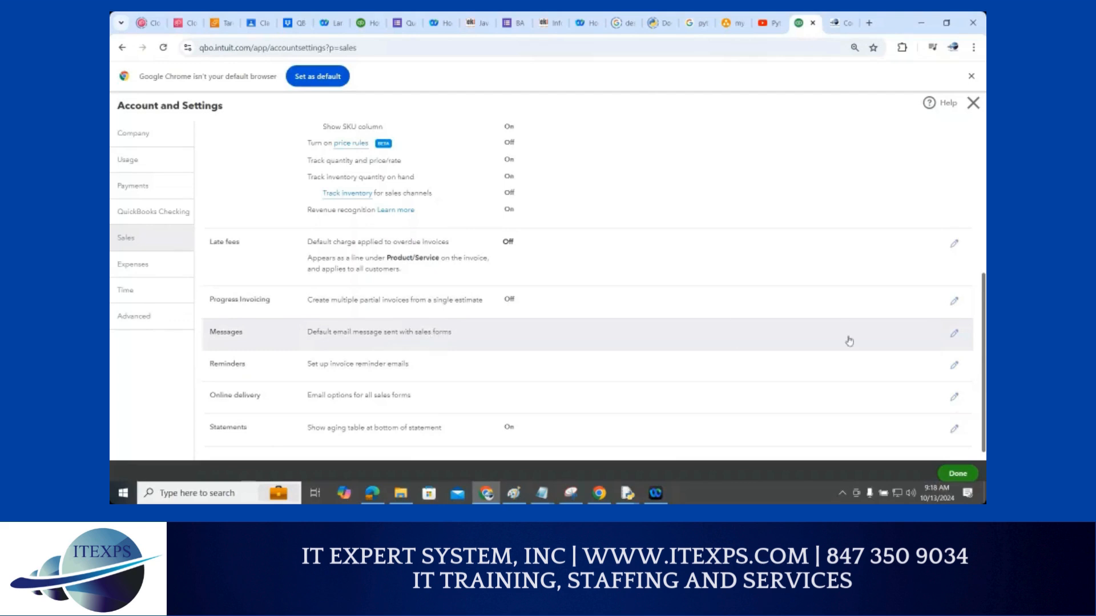
Edit the Messages section and look over the default invoice greeting, subject and email text
{"action": "left_click", "coordinate": [952, 341]}
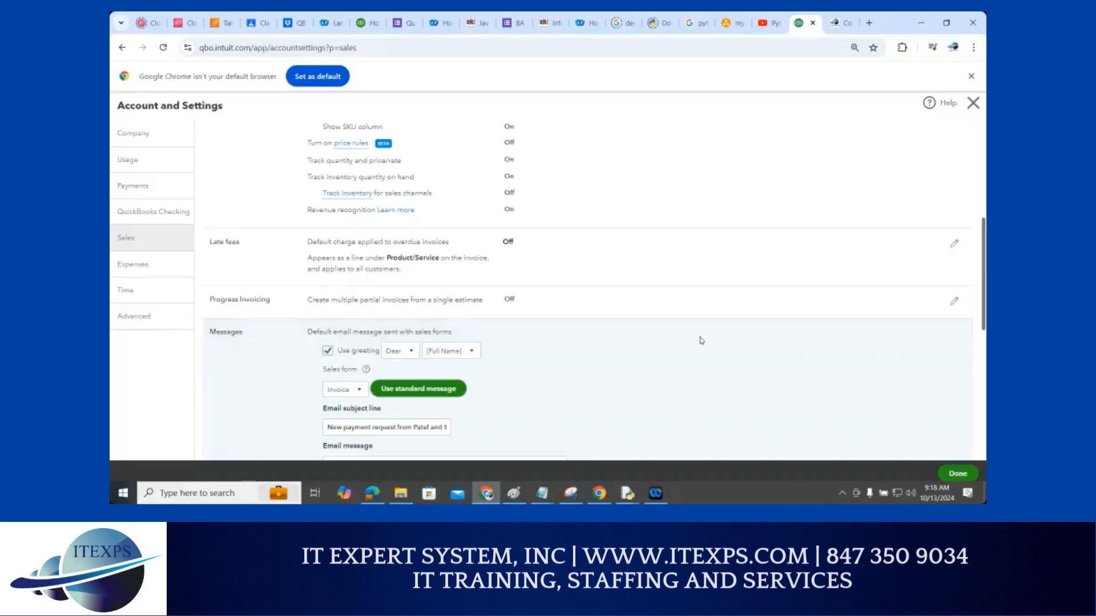
{"action": "scroll", "coordinate": [685, 338], "scroll_direction": "down", "scroll_amount": 1}
{"action": "scroll", "coordinate": [686, 338], "scroll_direction": "down", "scroll_amount": 2}
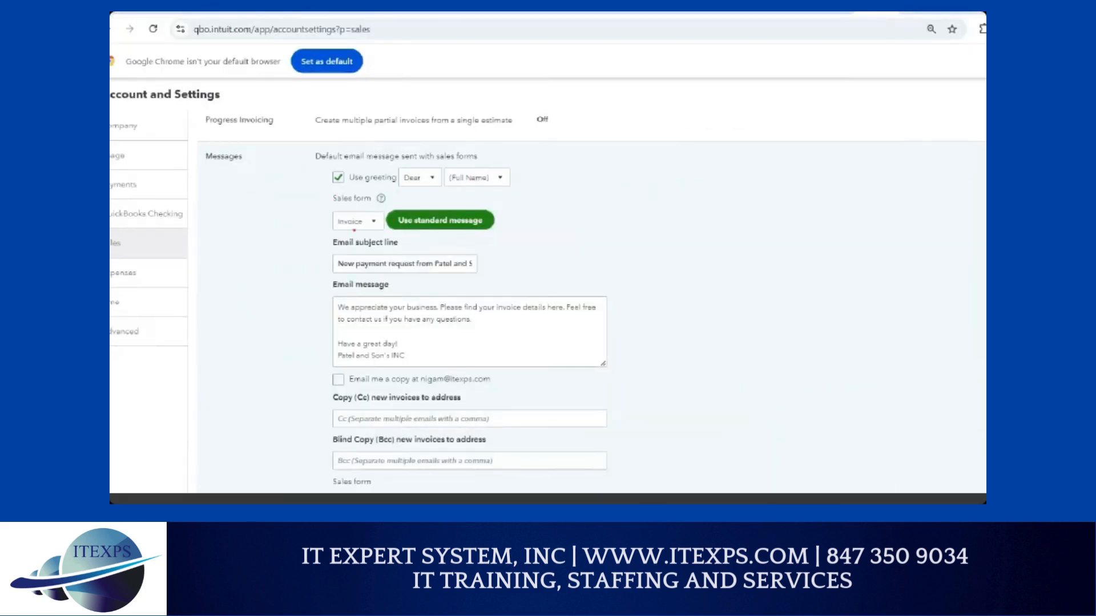
{"action": "left_click_drag", "start_coordinate": [334, 271], "coordinate": [482, 275]}
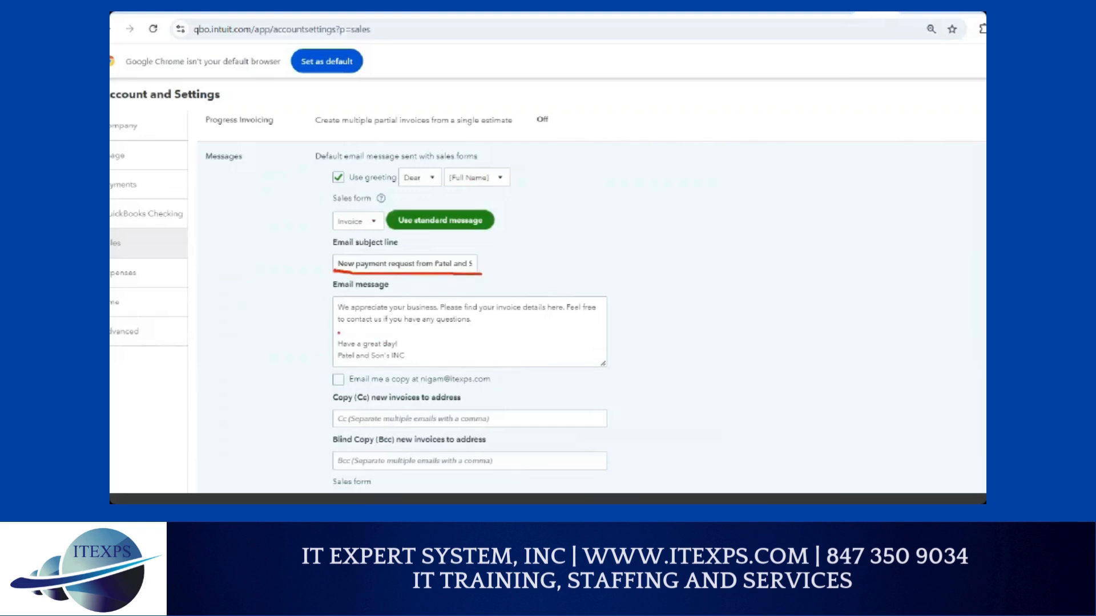
{"action": "mouse_move", "coordinate": [329, 303]}
{"action": "left_mouse_down"}
{"action": "mouse_move", "coordinate": [317, 330]}
{"action": "mouse_move", "coordinate": [333, 357]}
{"action": "mouse_move", "coordinate": [724, 167]}
{"action": "mouse_move", "coordinate": [666, 166]}
{"action": "mouse_move", "coordinate": [722, 180]}
{"action": "left_mouse_up"}
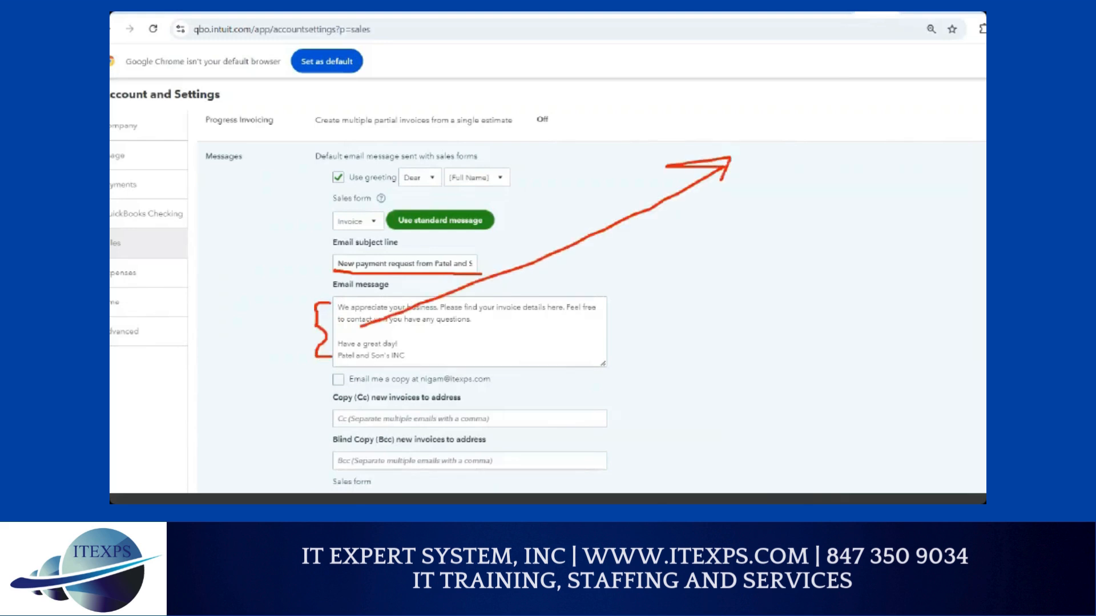
Add 'If you have any questions, please call' plus the phone number to the email message
{"action": "key", "text": "Escape"}
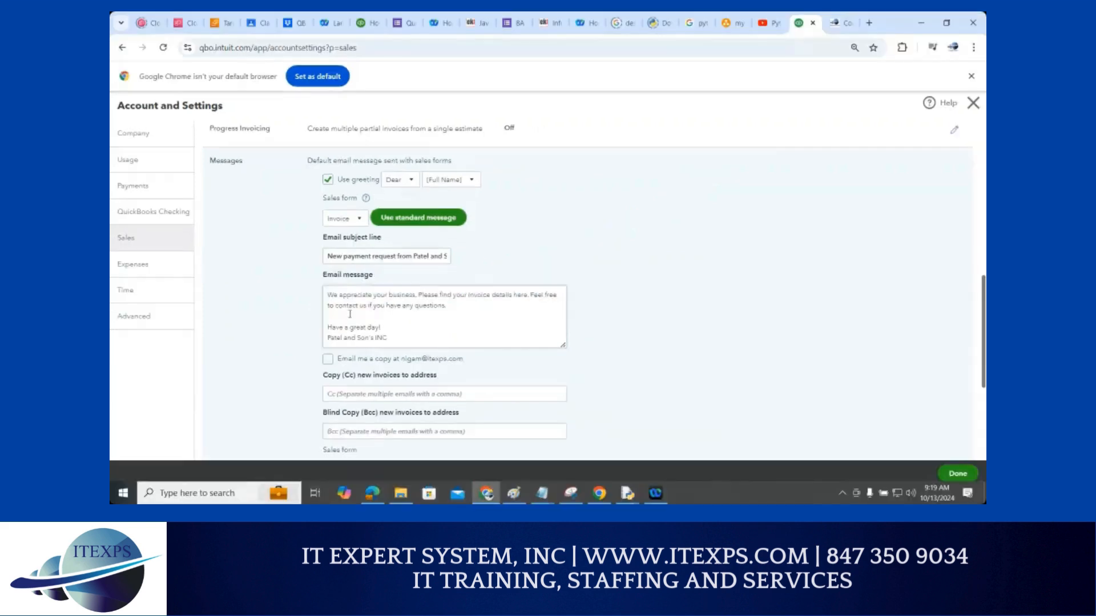
{"action": "left_click", "coordinate": [481, 306]}
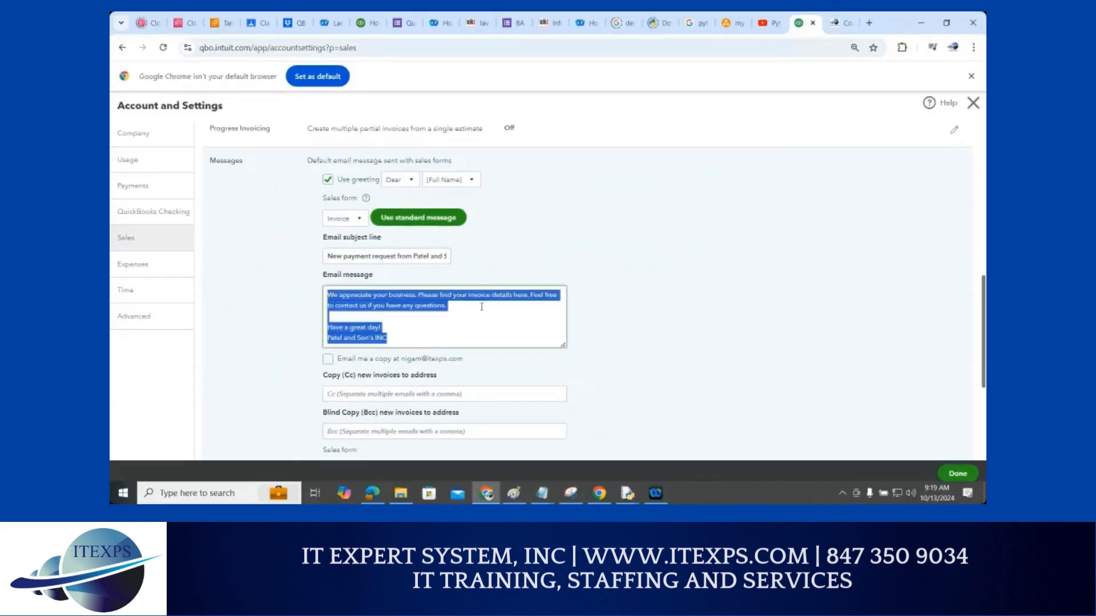
{"action": "left_click", "coordinate": [485, 307]}
{"action": "key", "text": "Return"}
{"action": "key", "text": "Return"}
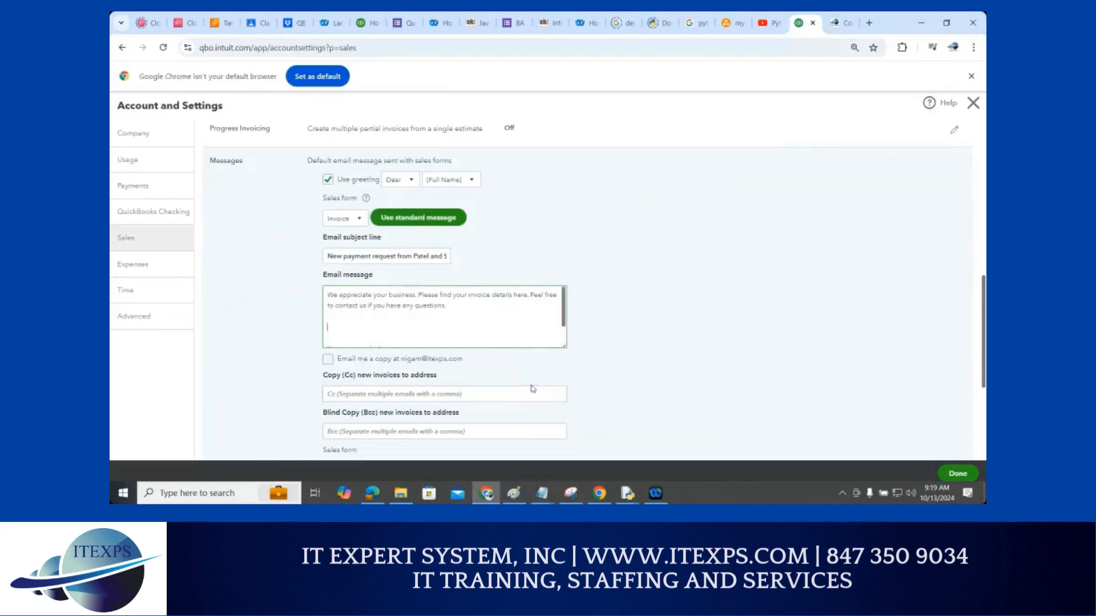
{"action": "type", "text": "If you have any"}
{"action": "type", "text": " questions, ple"}
{"action": "type", "text": "ase call"}
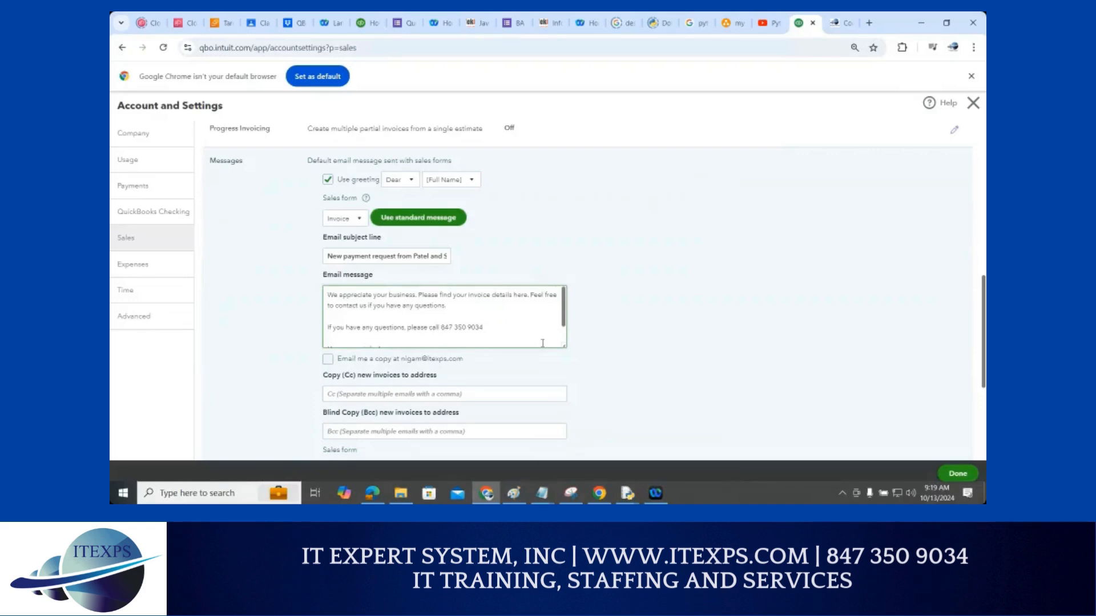
Tick 'Email me a copy' and save the Messages settings
{"action": "left_click", "coordinate": [328, 360]}
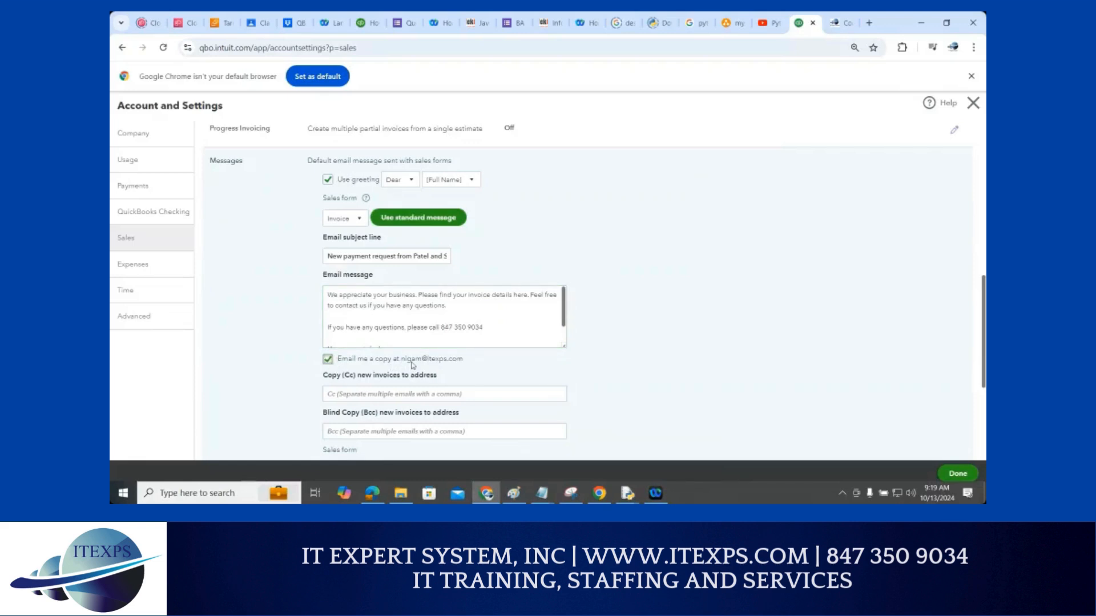
{"action": "scroll", "coordinate": [413, 365], "scroll_direction": "down", "scroll_amount": 2}
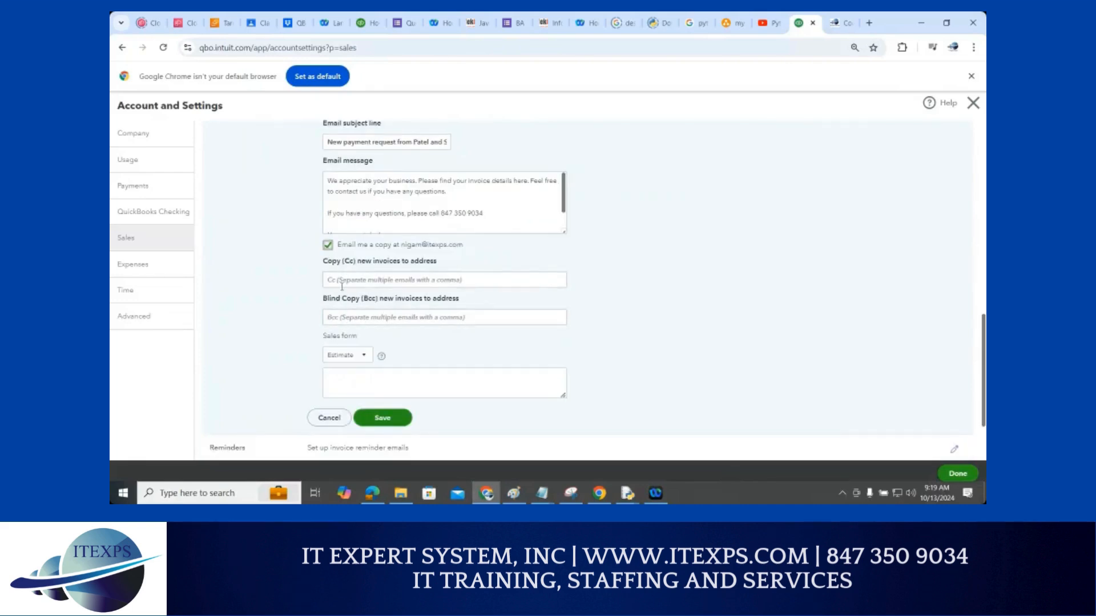
{"action": "left_click", "coordinate": [388, 420]}
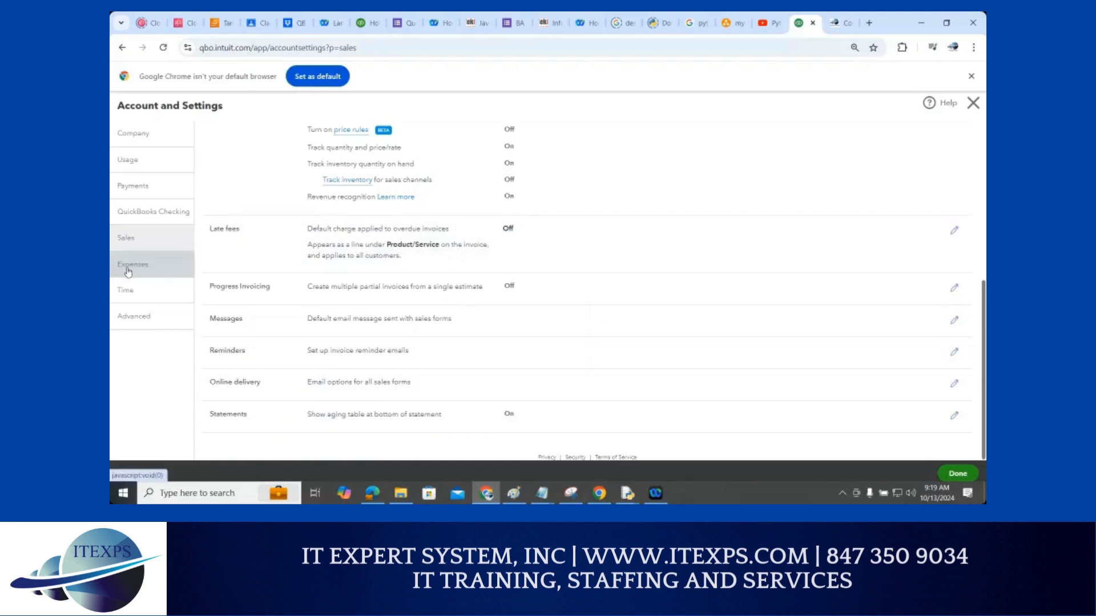
Go to the Expenses section of Account and Settings
{"action": "left_click", "coordinate": [128, 270]}
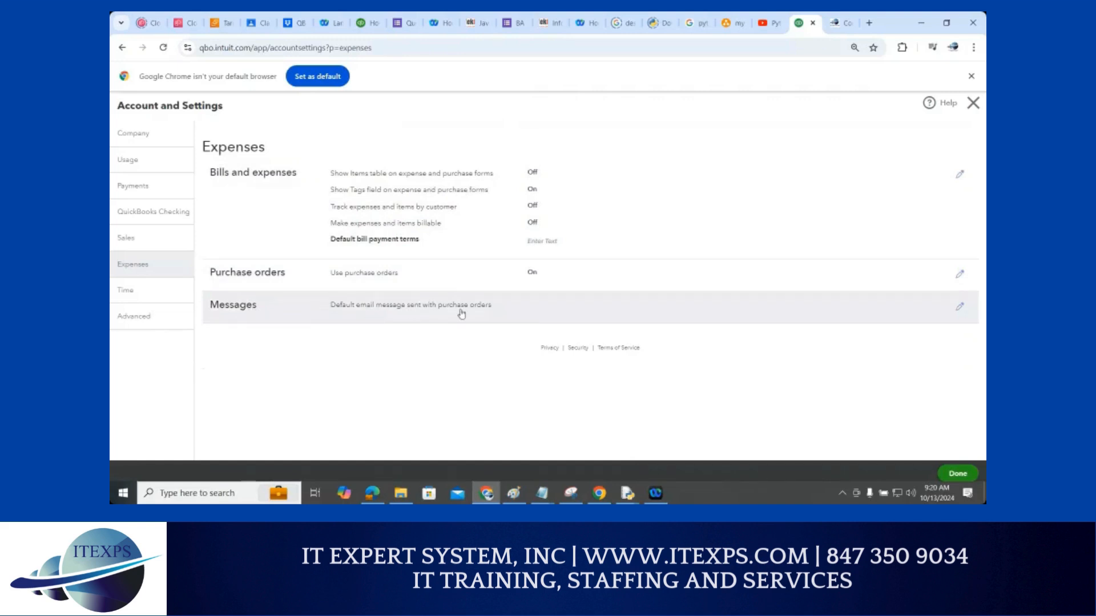
In Time settings, pick Monday as the work week's first day and try saving twice
{"action": "left_click", "coordinate": [132, 292]}
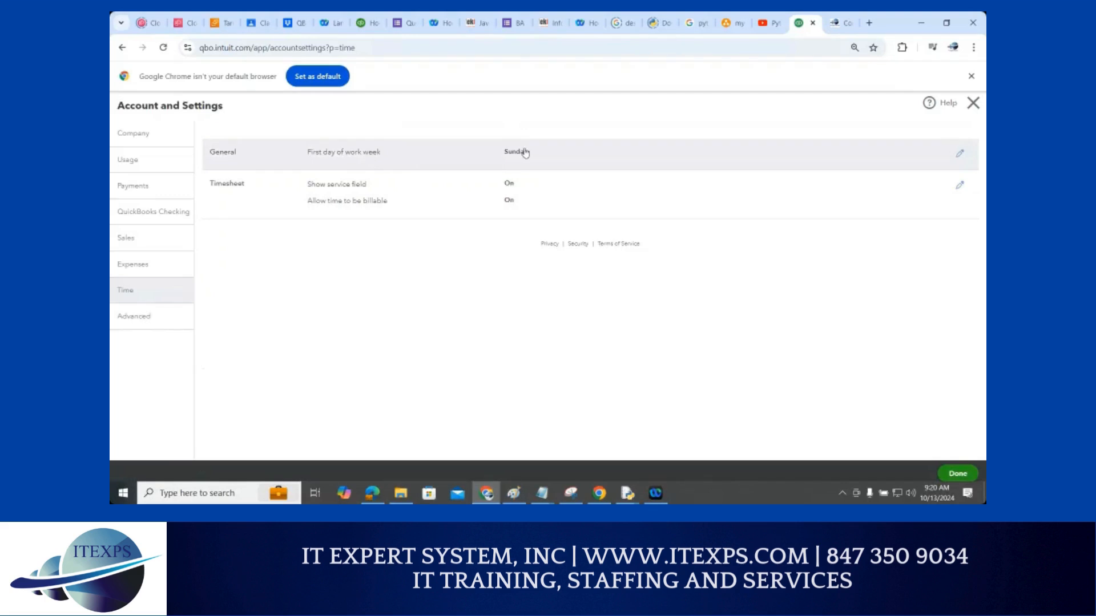
{"action": "left_click", "coordinate": [962, 160]}
{"action": "left_click", "coordinate": [548, 160]}
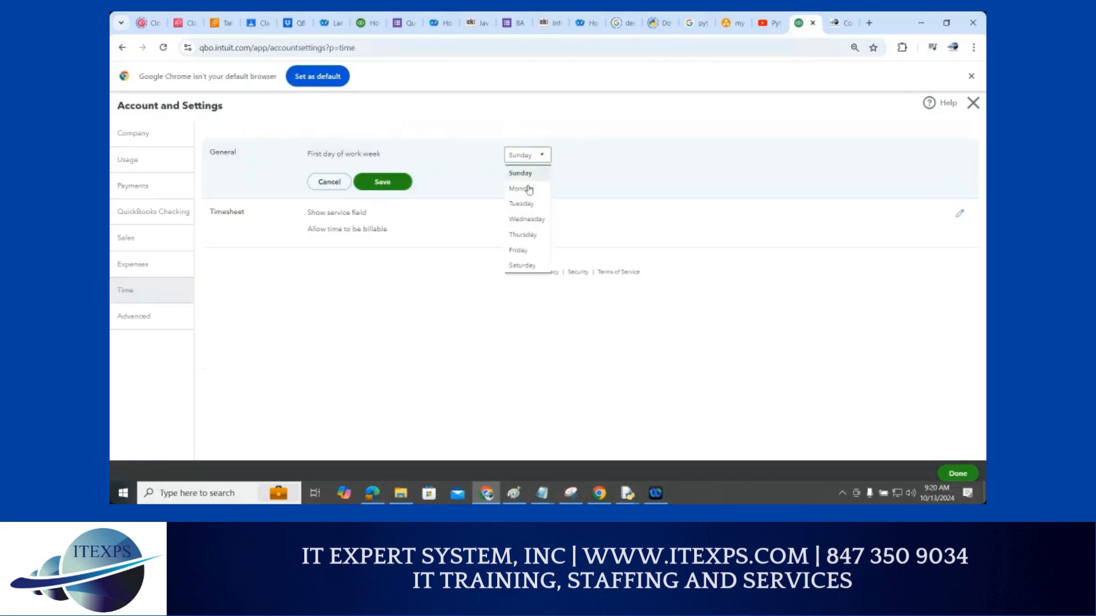
{"action": "left_click", "coordinate": [528, 189]}
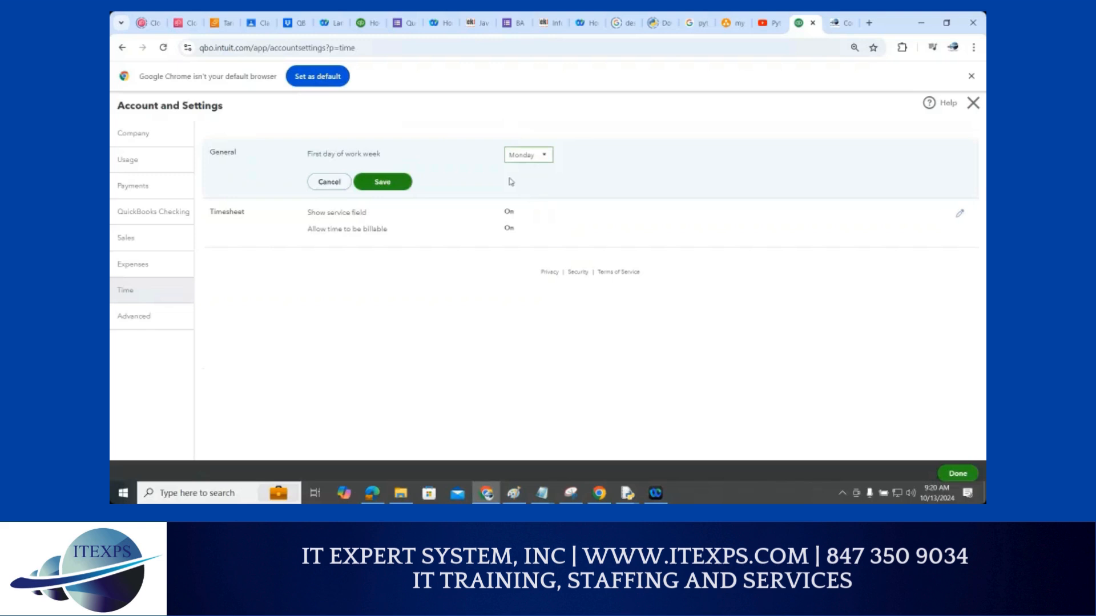
{"action": "left_click", "coordinate": [398, 183]}
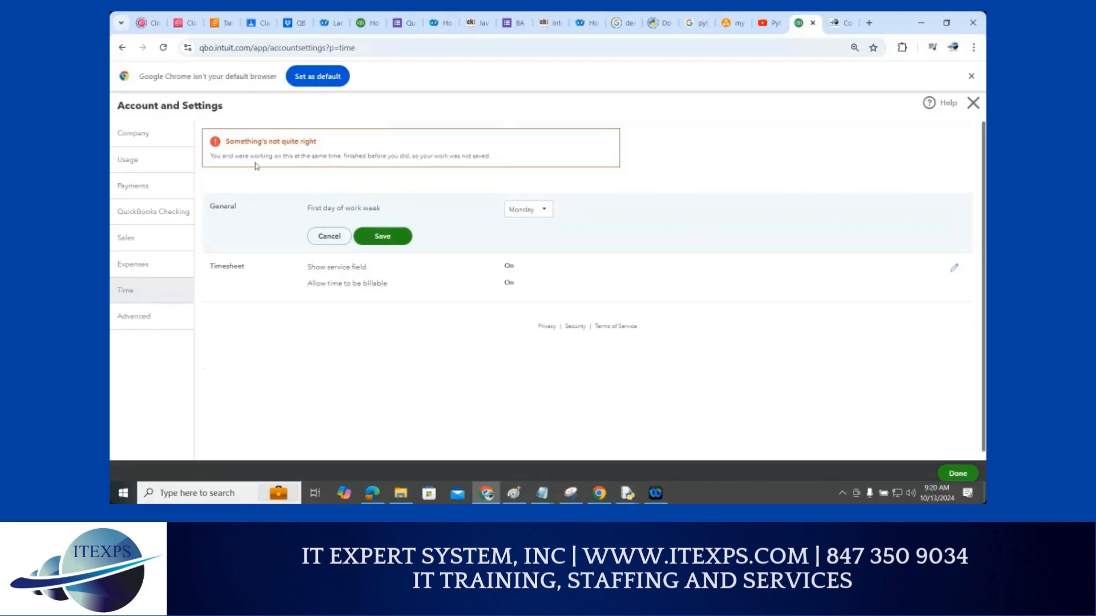
{"action": "left_click", "coordinate": [390, 237]}
Reload the page, reselect Monday as first day of the work week, and save
{"action": "left_click", "coordinate": [392, 245]}
{"action": "left_click", "coordinate": [163, 48]}
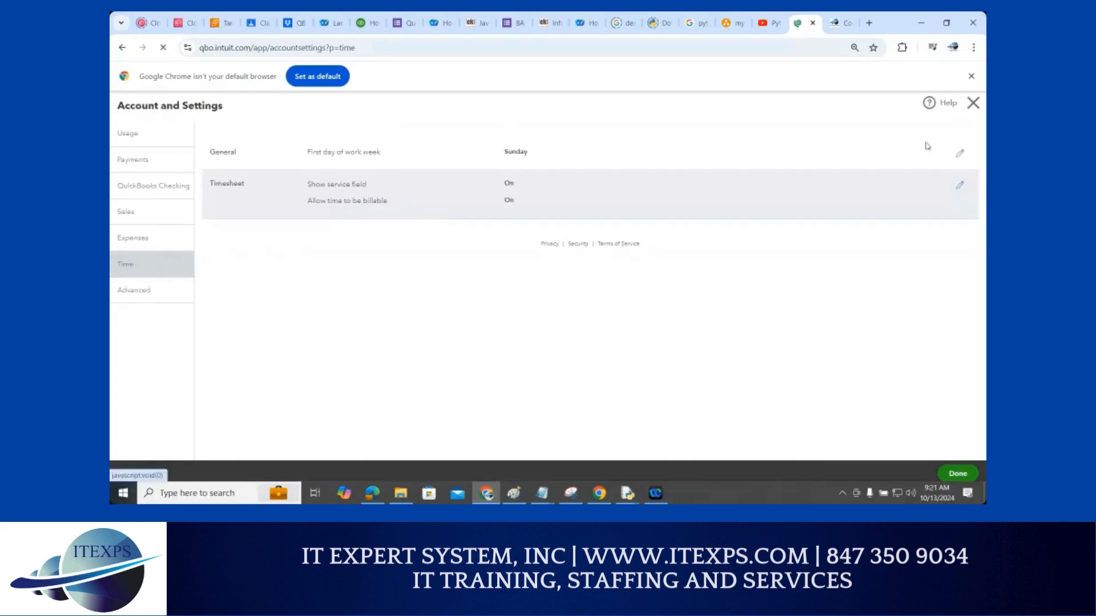
{"action": "left_click", "coordinate": [948, 153]}
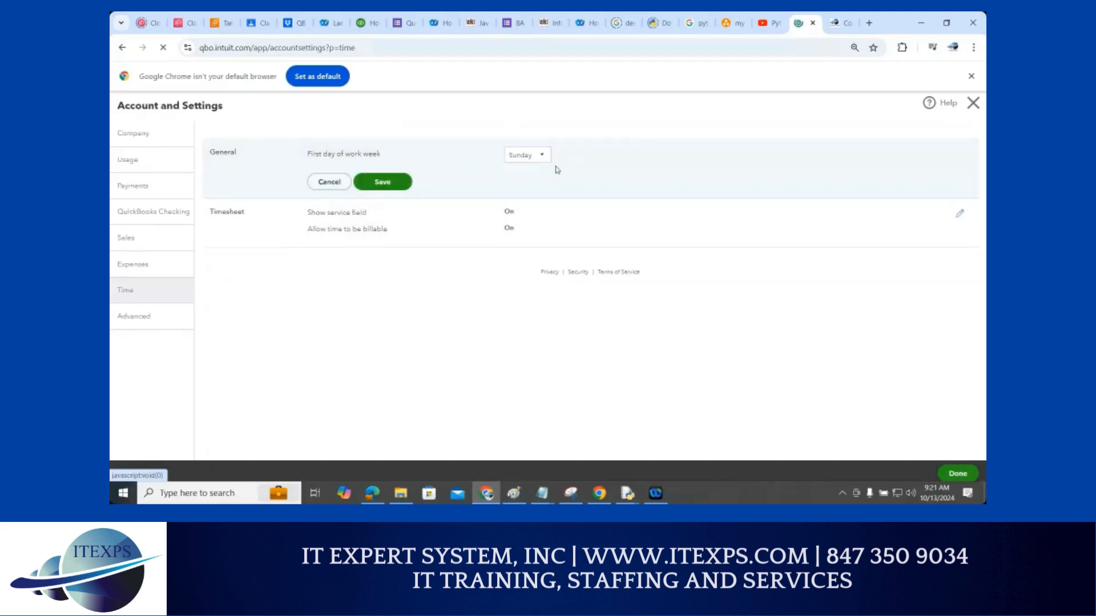
{"action": "left_click", "coordinate": [523, 155]}
{"action": "left_click", "coordinate": [525, 190]}
{"action": "left_click", "coordinate": [380, 182]}
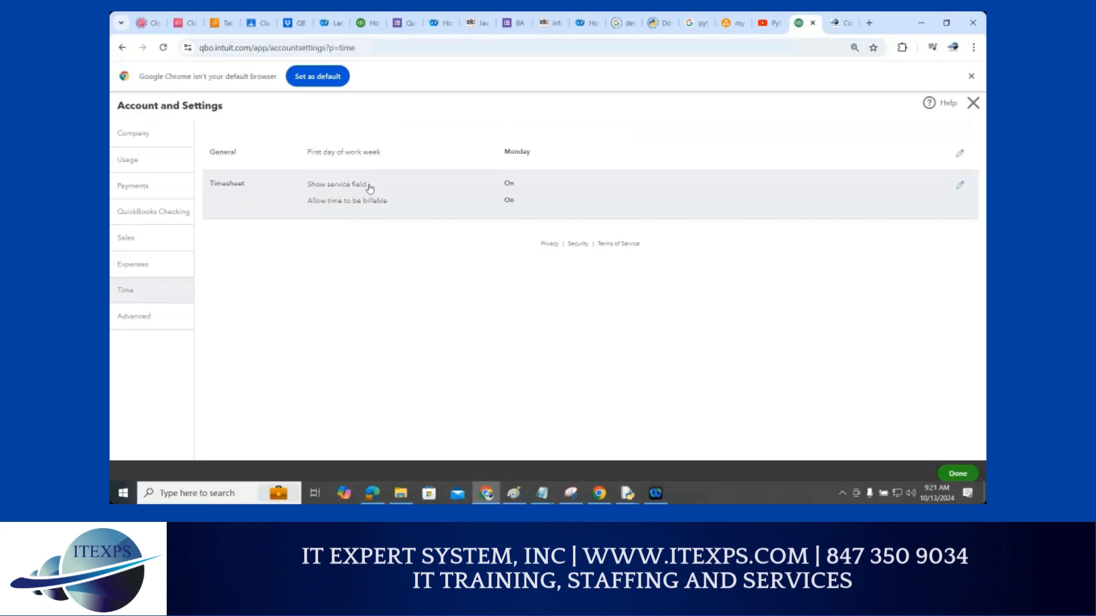
{"action": "left_click", "coordinate": [961, 186]}
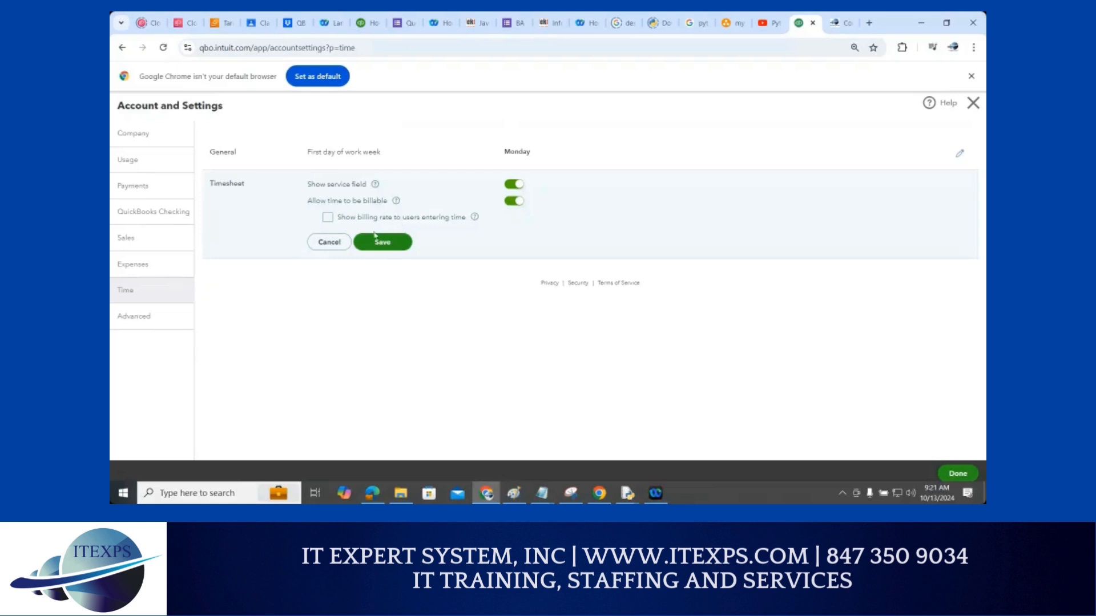
{"action": "left_click", "coordinate": [328, 243]}
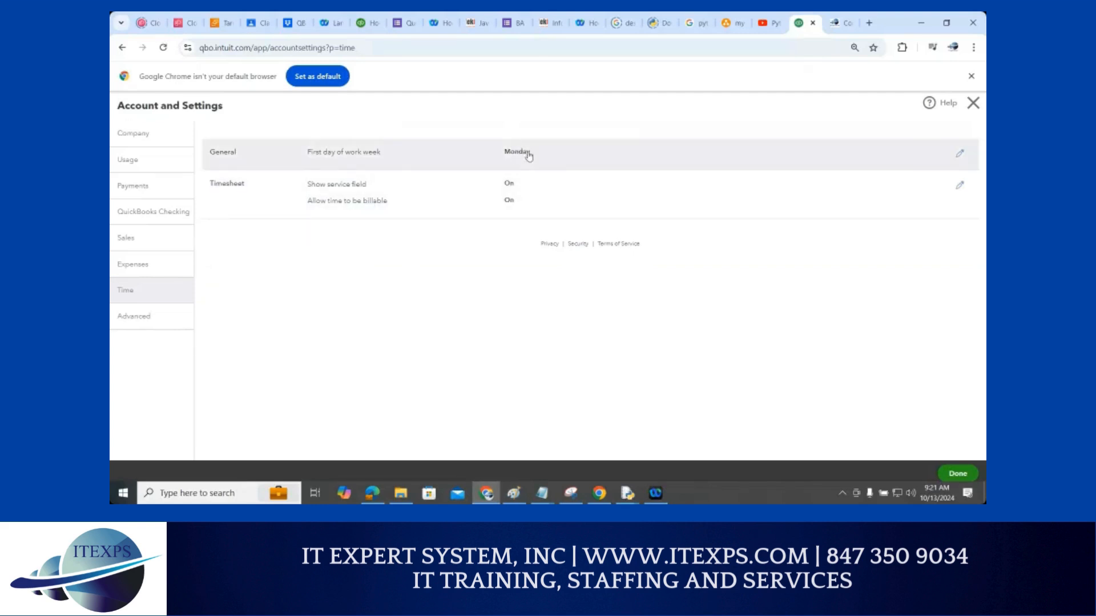
Go to the Advanced section of Account and Settings
{"action": "left_click", "coordinate": [168, 322]}
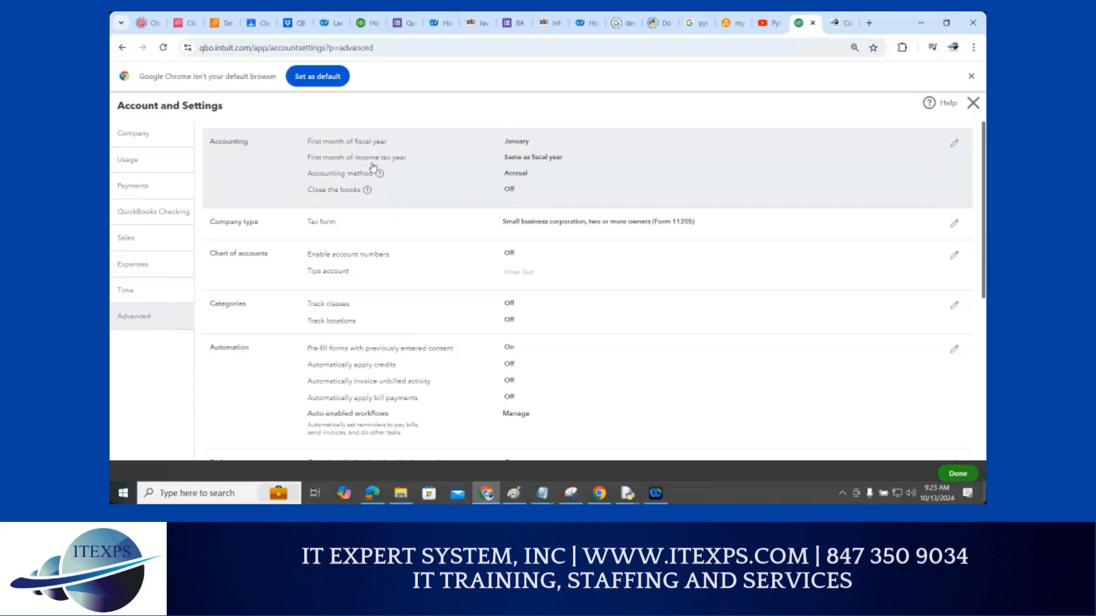
Edit Accounting, keep income tax year same as fiscal year, and view the Accrual/Cash method options
{"action": "left_click", "coordinate": [516, 167]}
{"action": "left_click", "coordinate": [536, 169]}
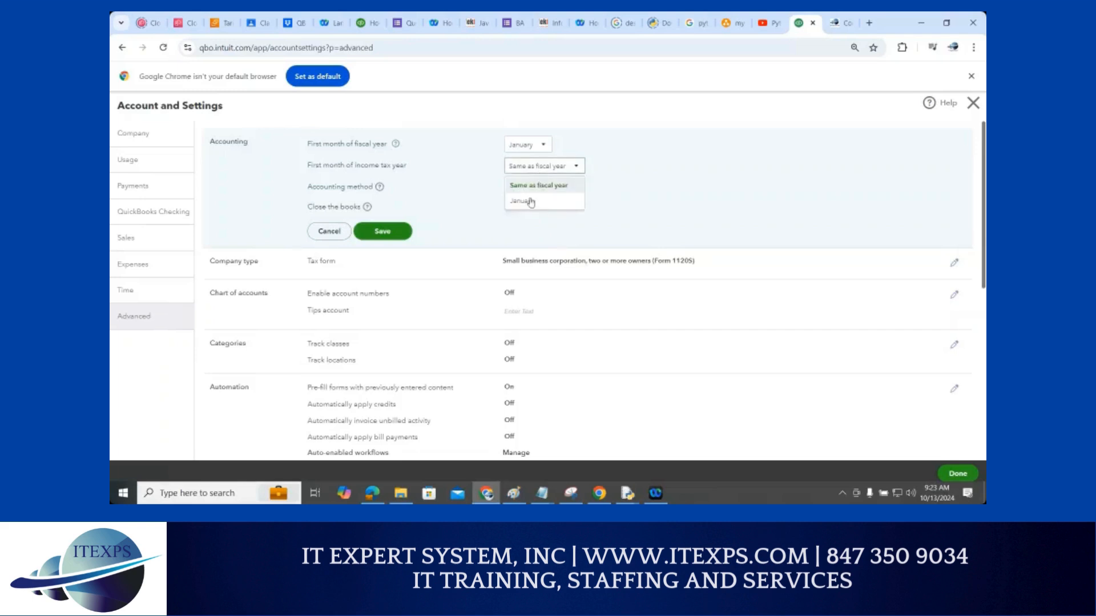
{"action": "left_click", "coordinate": [676, 183]}
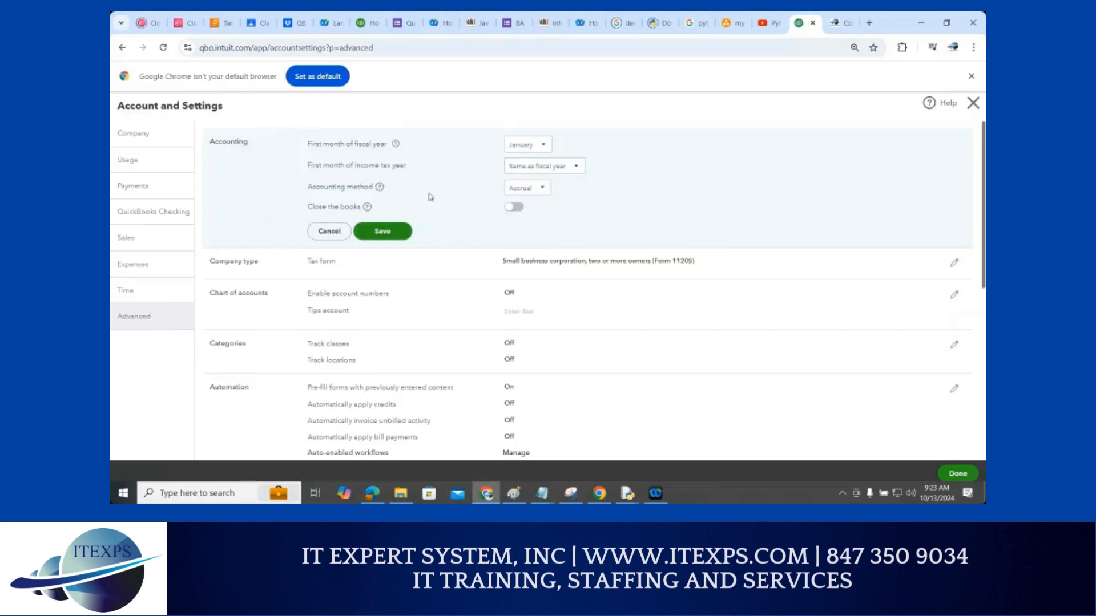
{"action": "left_click", "coordinate": [530, 192]}
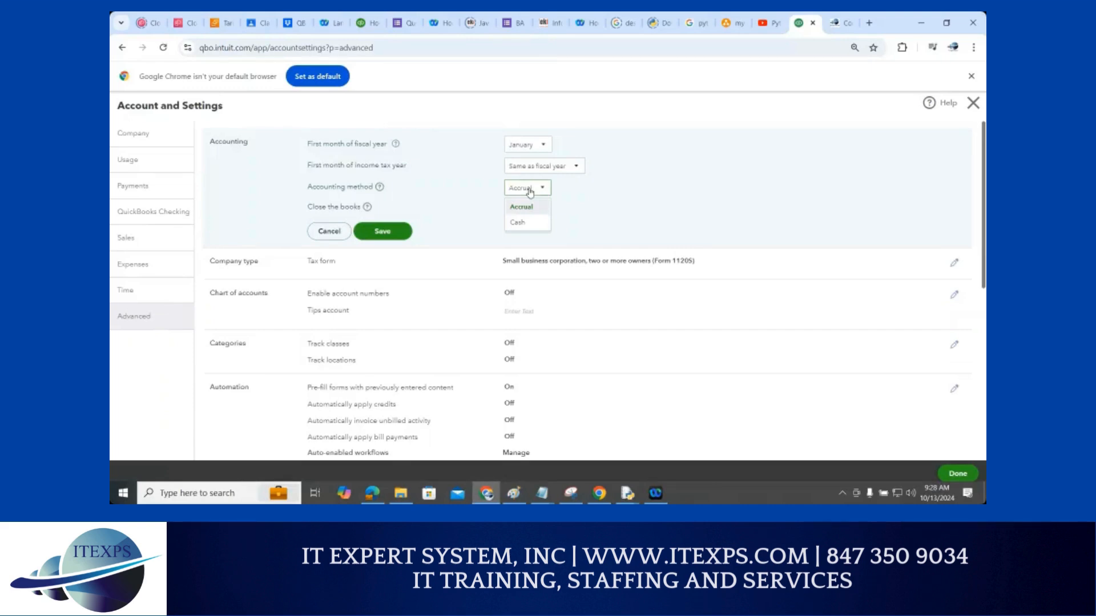
Change the accounting method from Accrual to Cash and save it
{"action": "left_click", "coordinate": [528, 223]}
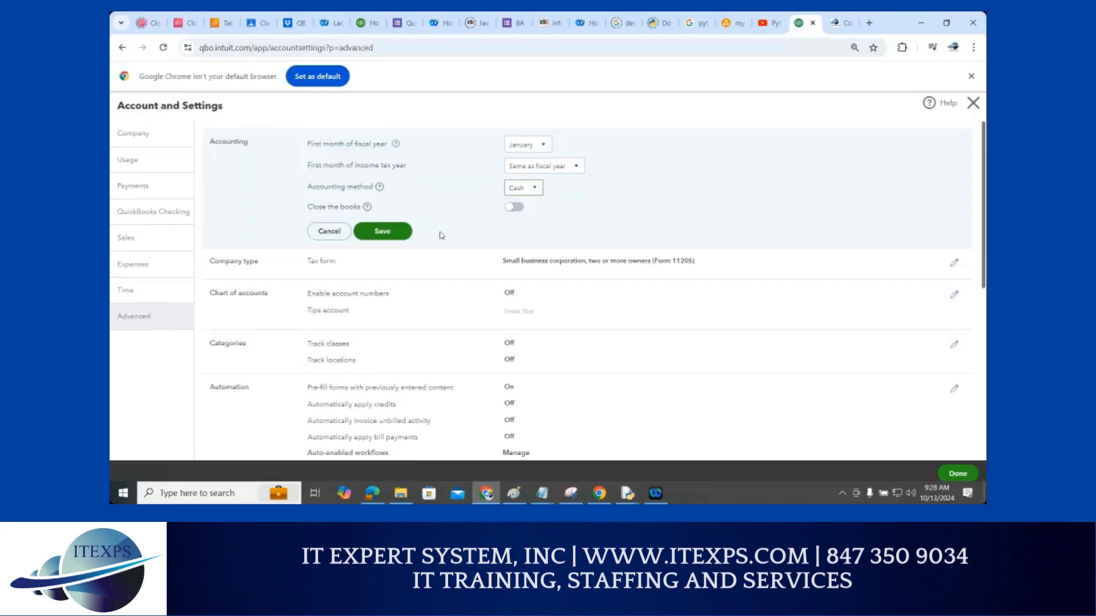
{"action": "left_click", "coordinate": [406, 239]}
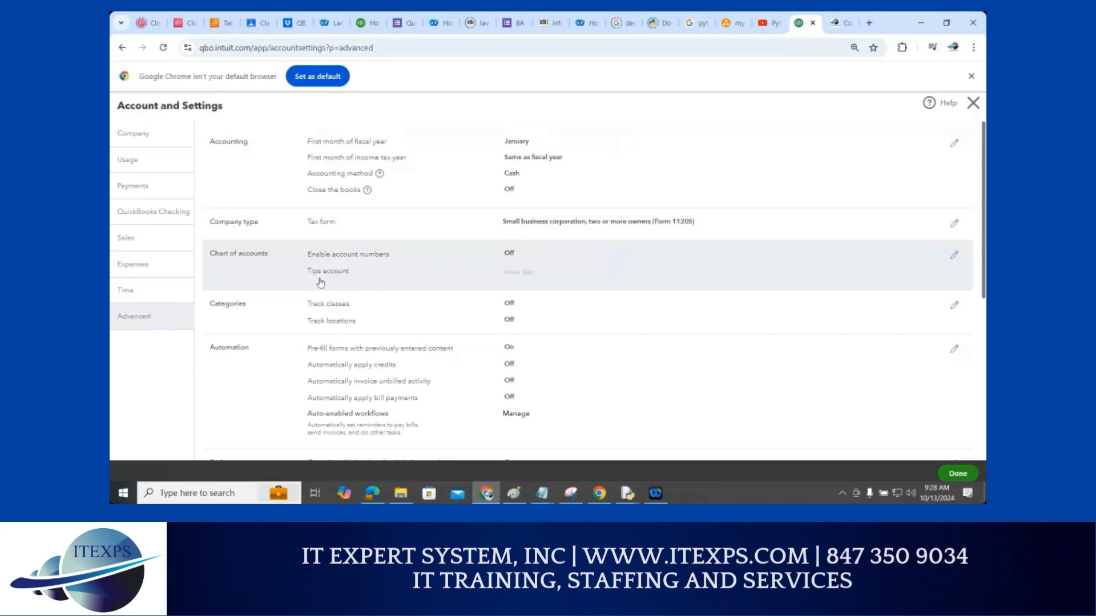
Reopen Accounting for editing and review Advanced settings, including Form 1120S tax form
{"action": "left_click", "coordinate": [509, 188]}
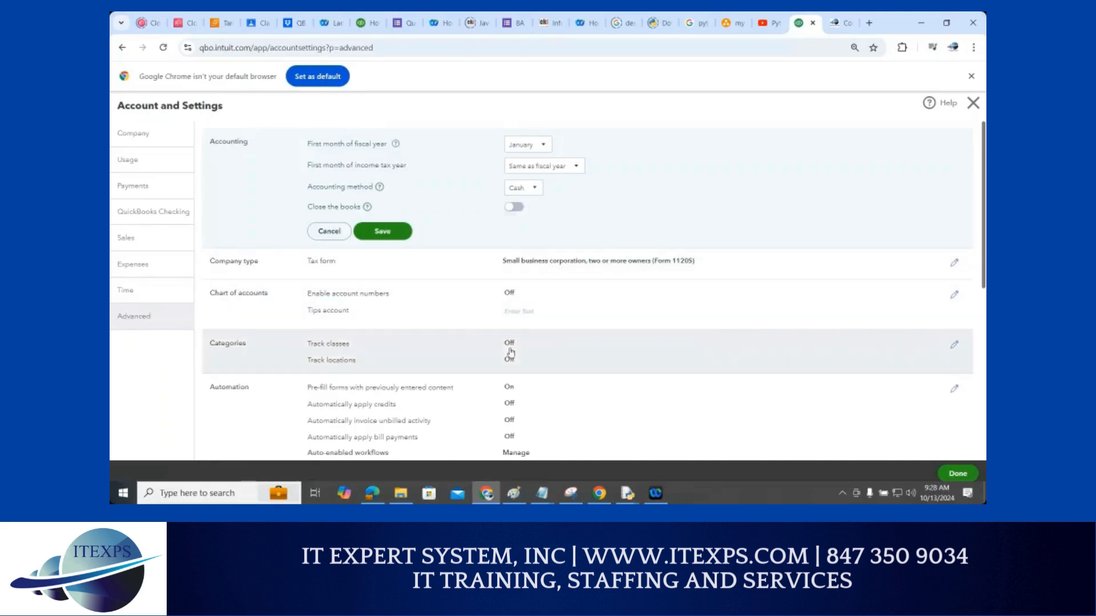
{"action": "scroll", "coordinate": [417, 352], "scroll_direction": "down", "scroll_amount": 1}
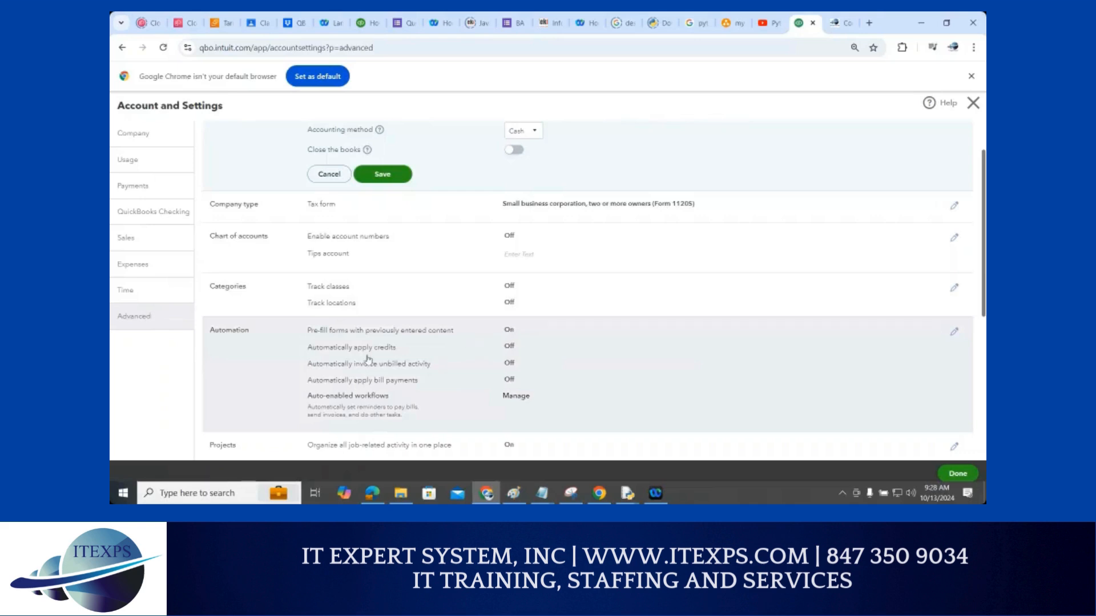
{"action": "scroll", "coordinate": [403, 351], "scroll_direction": "down", "scroll_amount": 1}
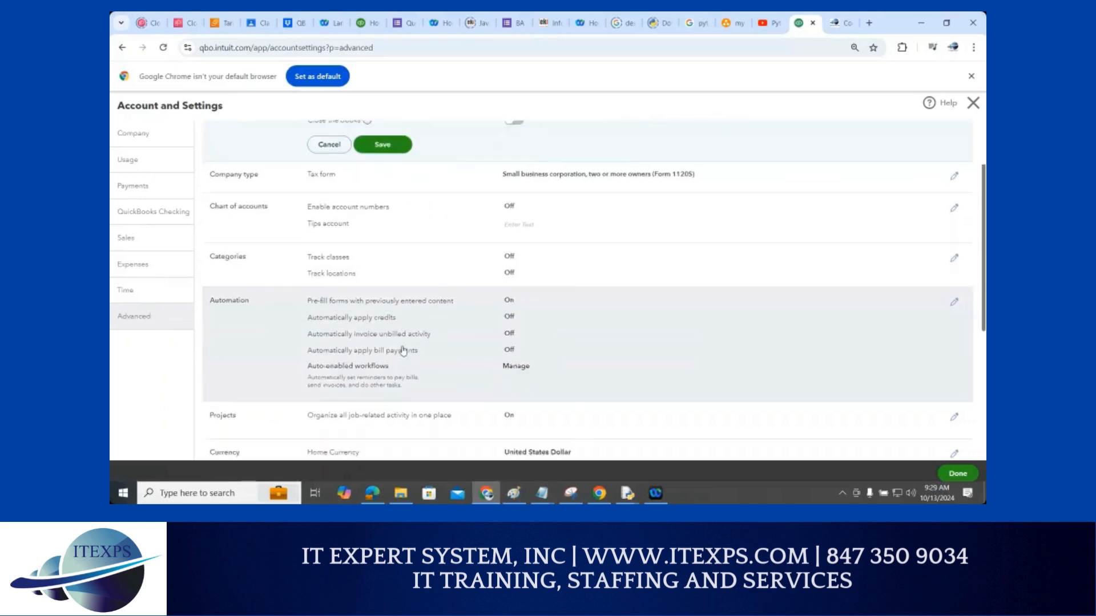
{"action": "scroll", "coordinate": [403, 351], "scroll_direction": "down", "scroll_amount": 1}
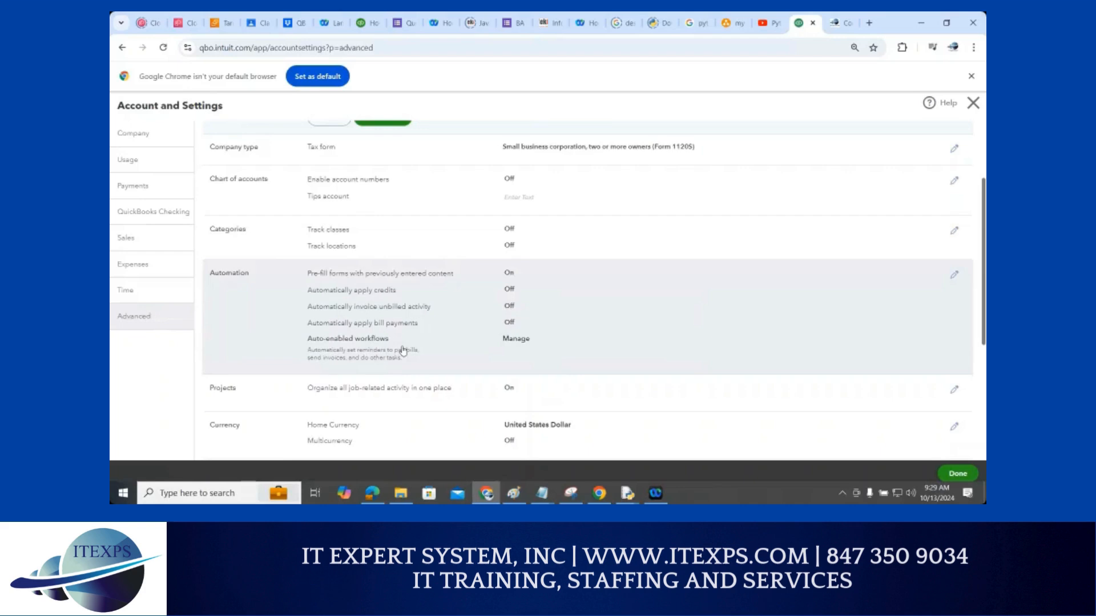
{"action": "scroll", "coordinate": [711, 215], "scroll_direction": "up", "scroll_amount": 2}
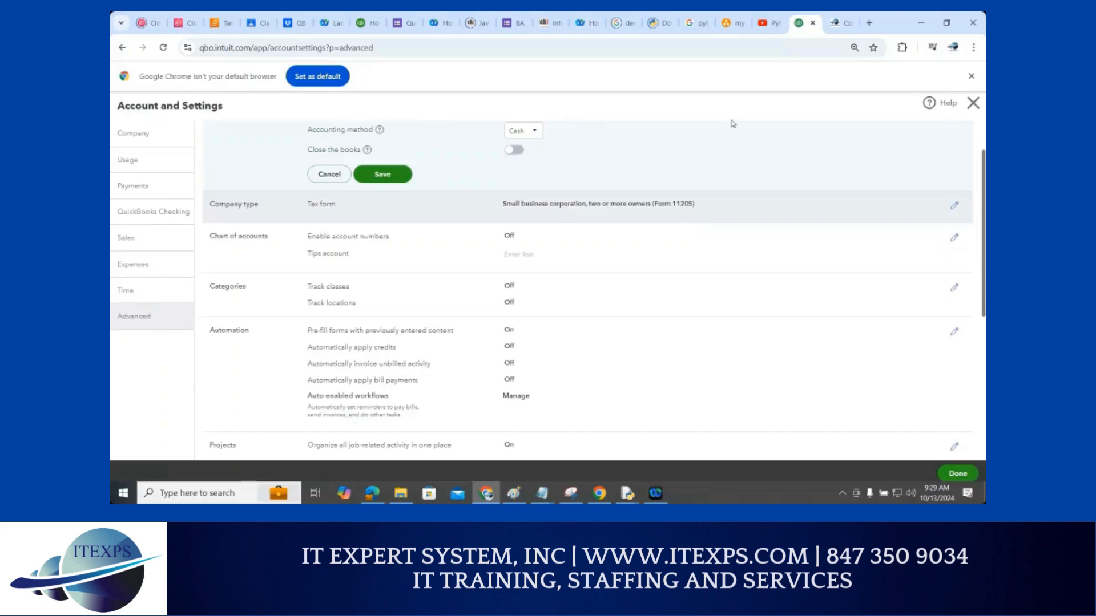
Search Google for '1120s form' in a new browser tab
{"action": "left_click", "coordinate": [870, 23]}
{"action": "type", "text": "11"}
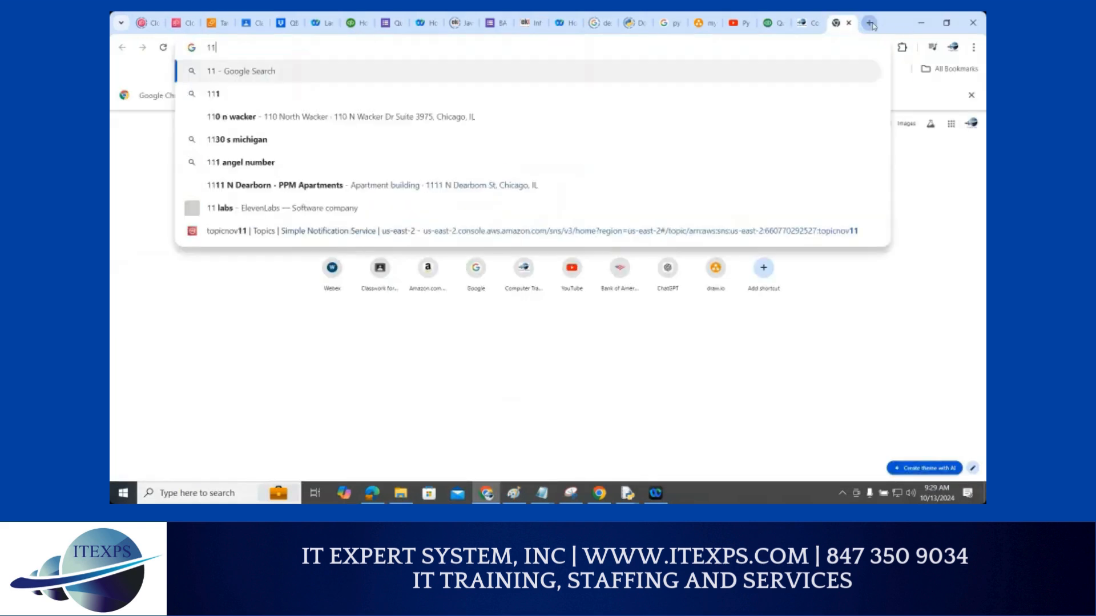
{"action": "type", "text": "20s form"}
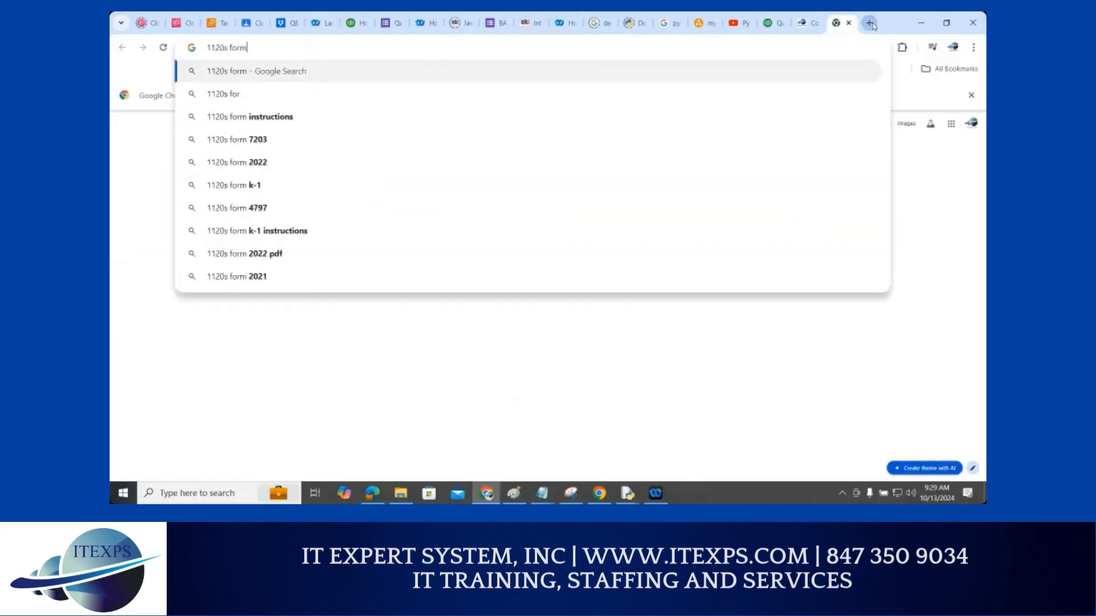
{"action": "key", "text": "Return"}
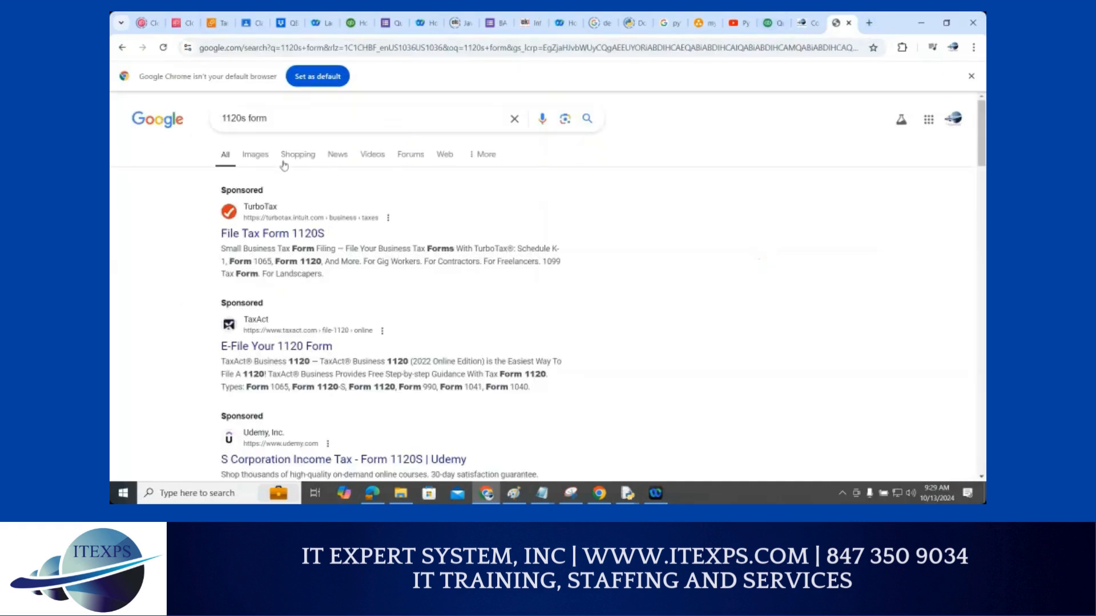
Show image results and preview the Kruze Consulting Form 1120 image
{"action": "left_click", "coordinate": [257, 156]}
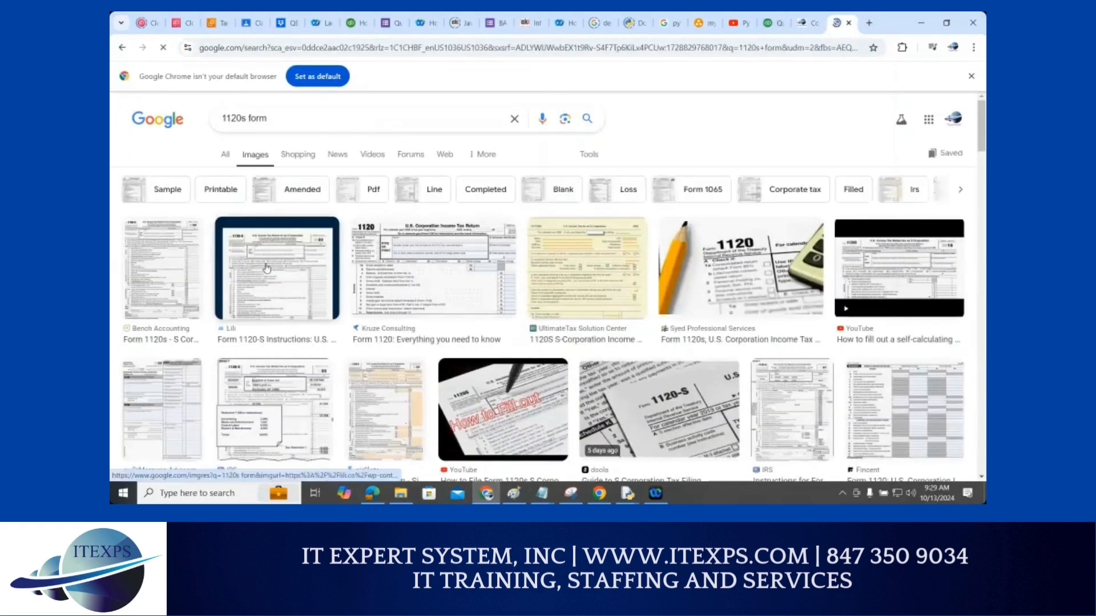
{"action": "left_click", "coordinate": [457, 272]}
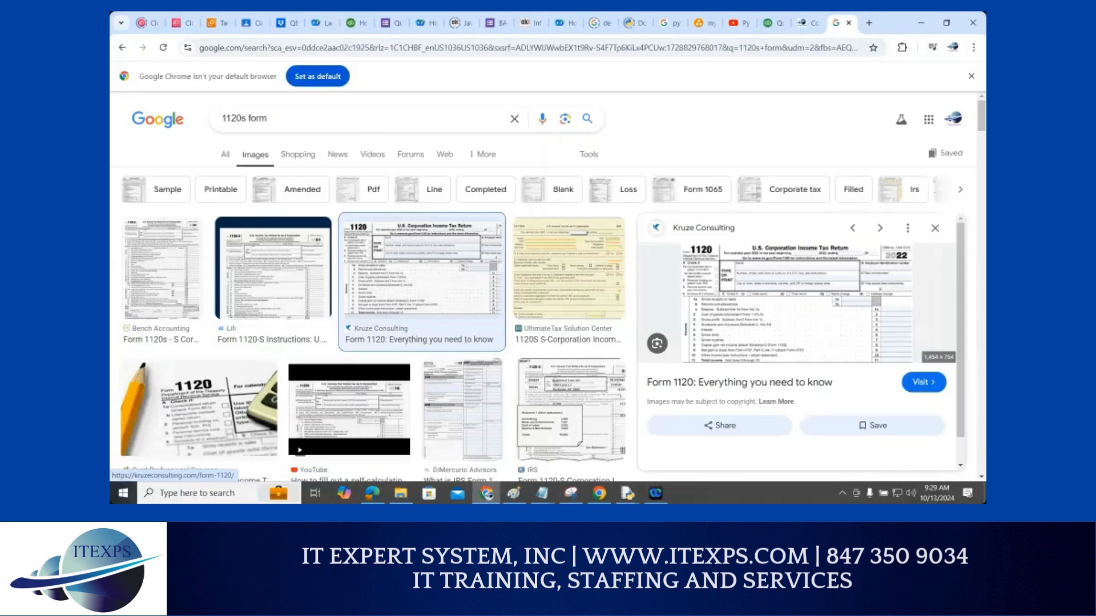
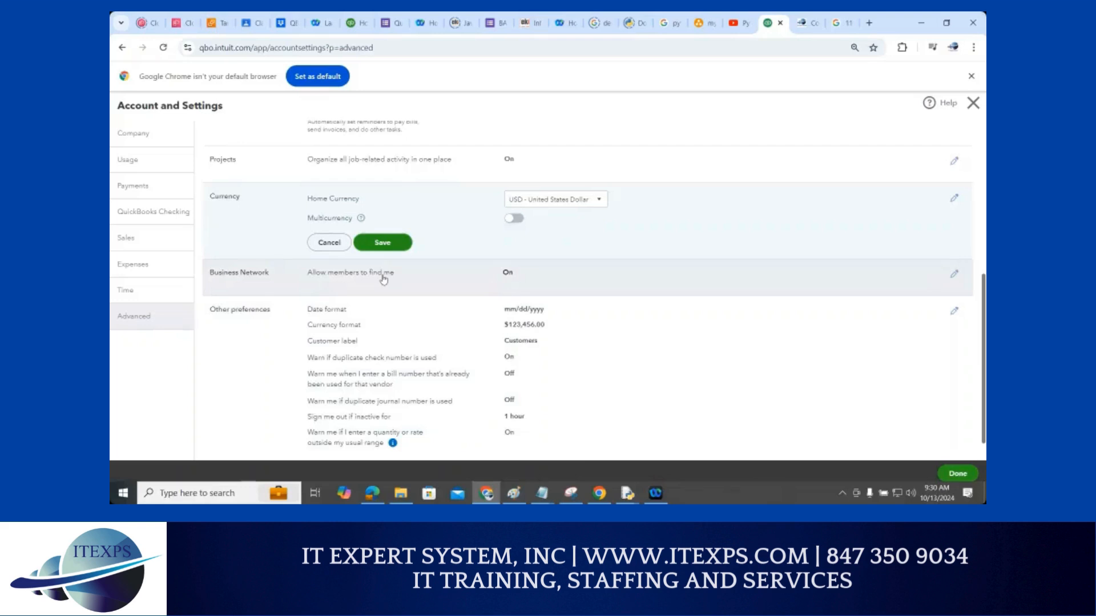
{"action": "scroll", "coordinate": [382, 280], "scroll_direction": "down", "scroll_amount": 1}
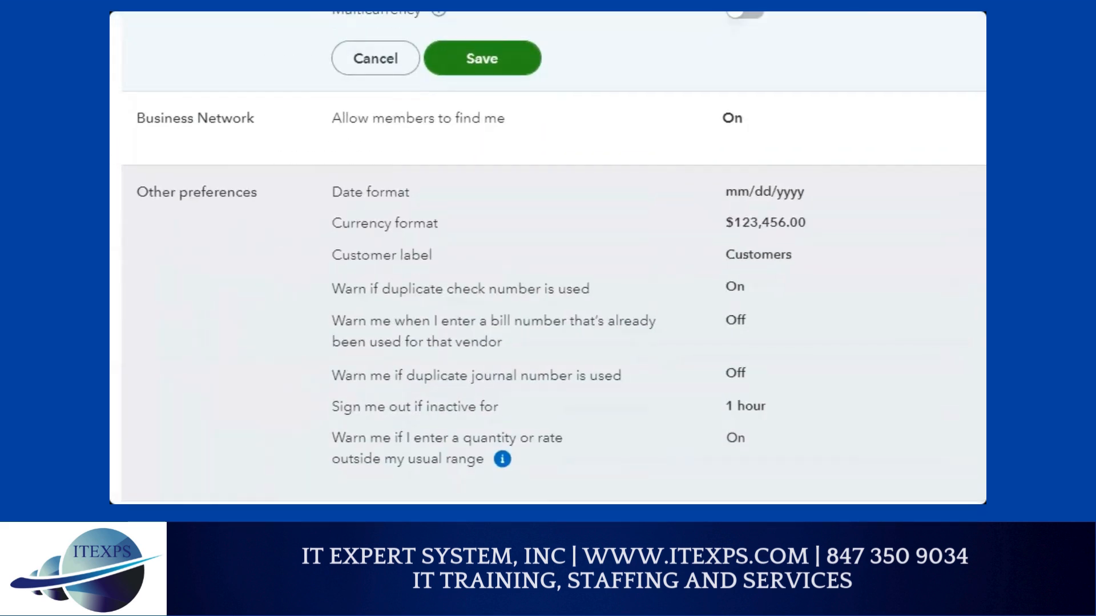
{"action": "left_click_drag", "start_coordinate": [714, 169], "coordinate": [754, 151]}
{"action": "left_click_drag", "start_coordinate": [718, 207], "coordinate": [886, 189]}
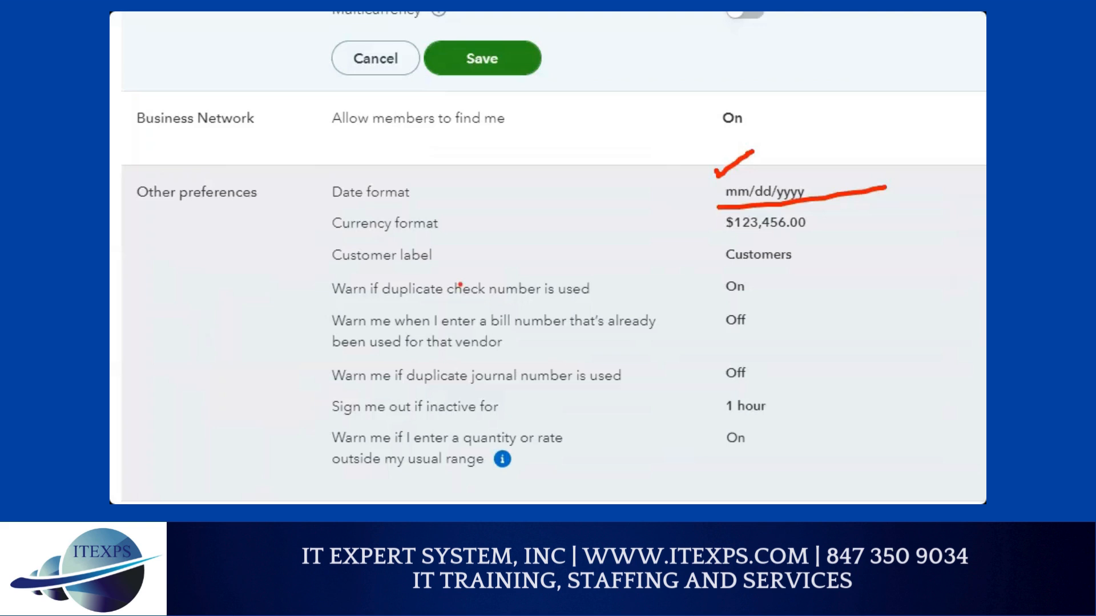
{"action": "left_click_drag", "start_coordinate": [735, 265], "coordinate": [783, 264]}
{"action": "left_click_drag", "start_coordinate": [408, 303], "coordinate": [584, 303]}
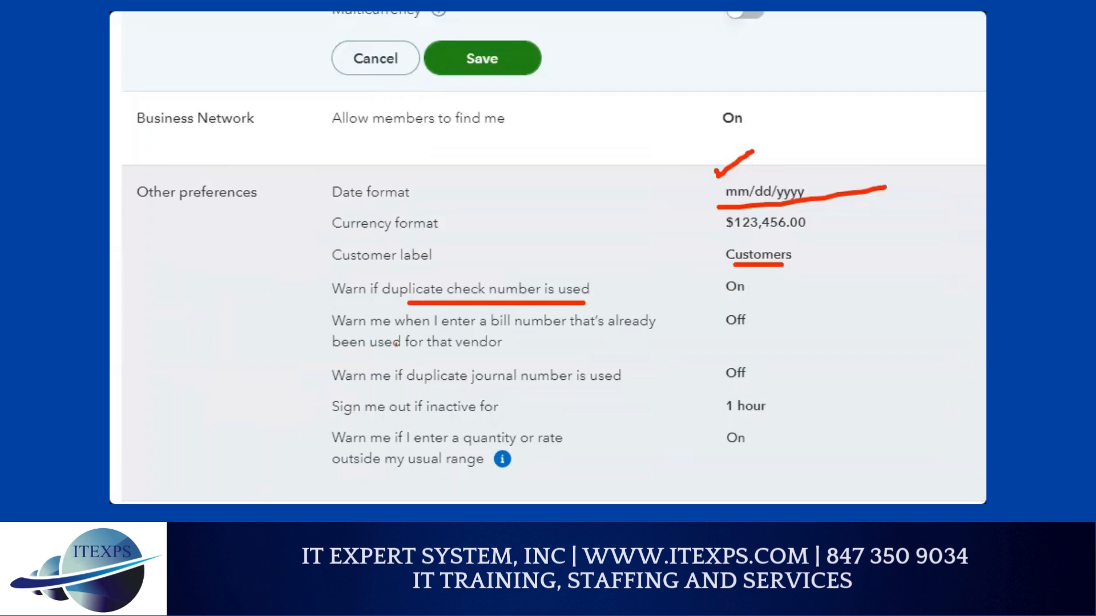
{"action": "left_click_drag", "start_coordinate": [515, 334], "coordinate": [620, 323]}
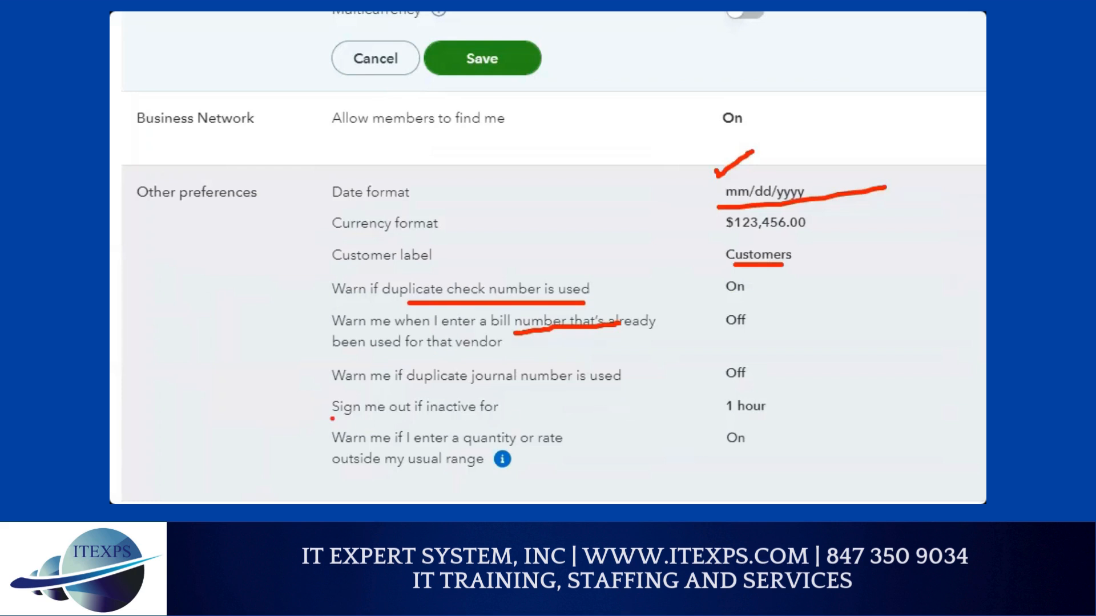
{"action": "left_click_drag", "start_coordinate": [332, 419], "coordinate": [493, 416]}
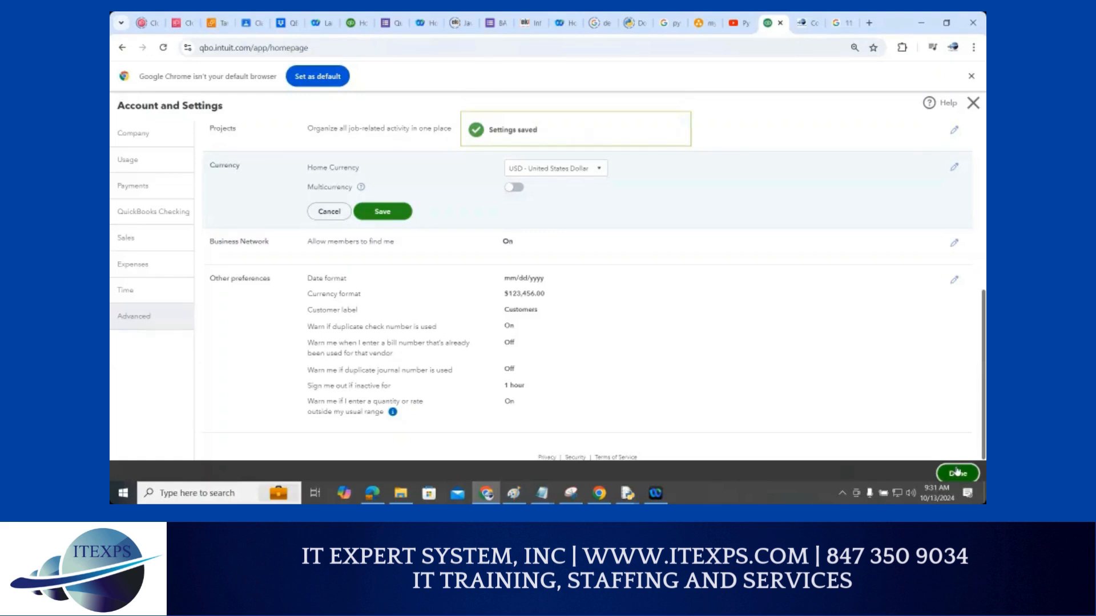
Close account settings, mark the gear icon with a ZoomIt annotation, and go to Manage users
{"action": "left_click", "coordinate": [958, 473]}
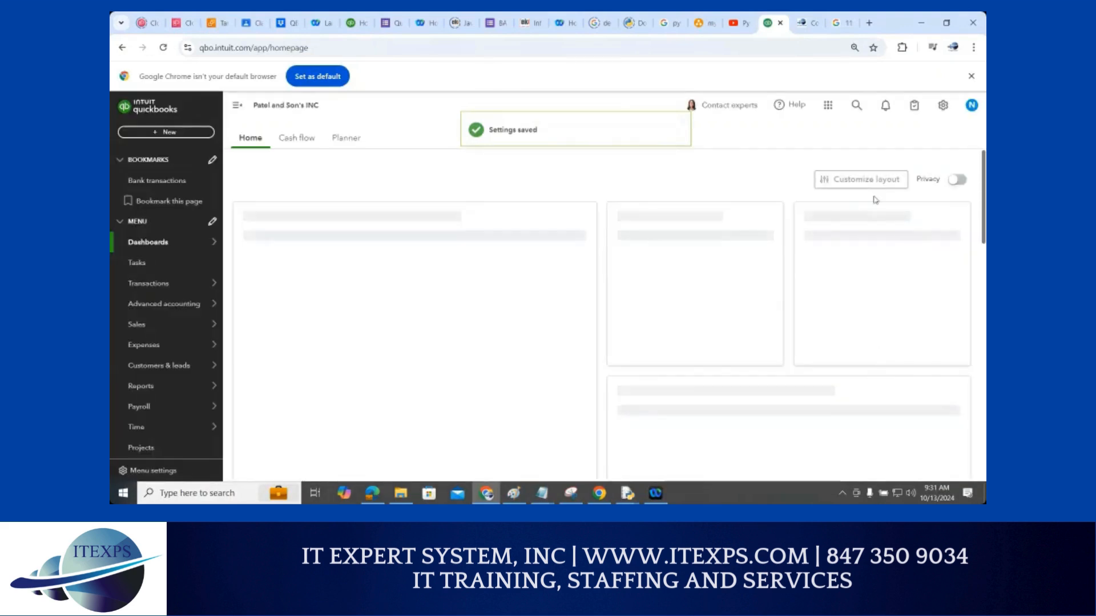
{"action": "key", "text": "ctrl+1"}
{"action": "left_click", "coordinate": [945, 112]}
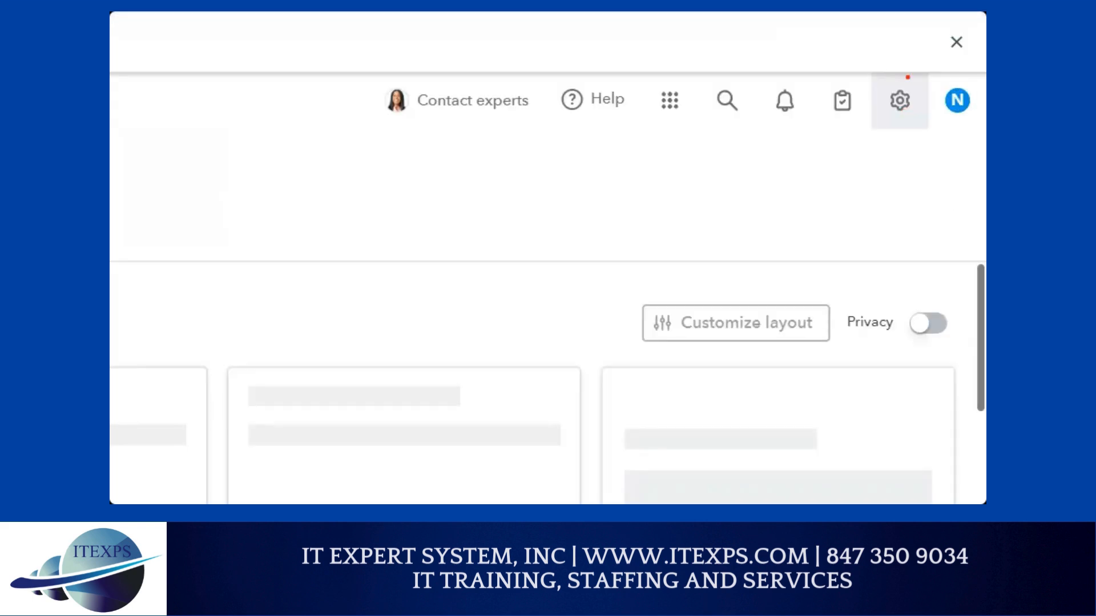
{"action": "mouse_move", "coordinate": [907, 77]}
{"action": "left_mouse_down"}
{"action": "mouse_move", "coordinate": [881, 132]}
{"action": "mouse_move", "coordinate": [920, 69]}
{"action": "mouse_move", "coordinate": [879, 67]}
{"action": "left_mouse_up"}
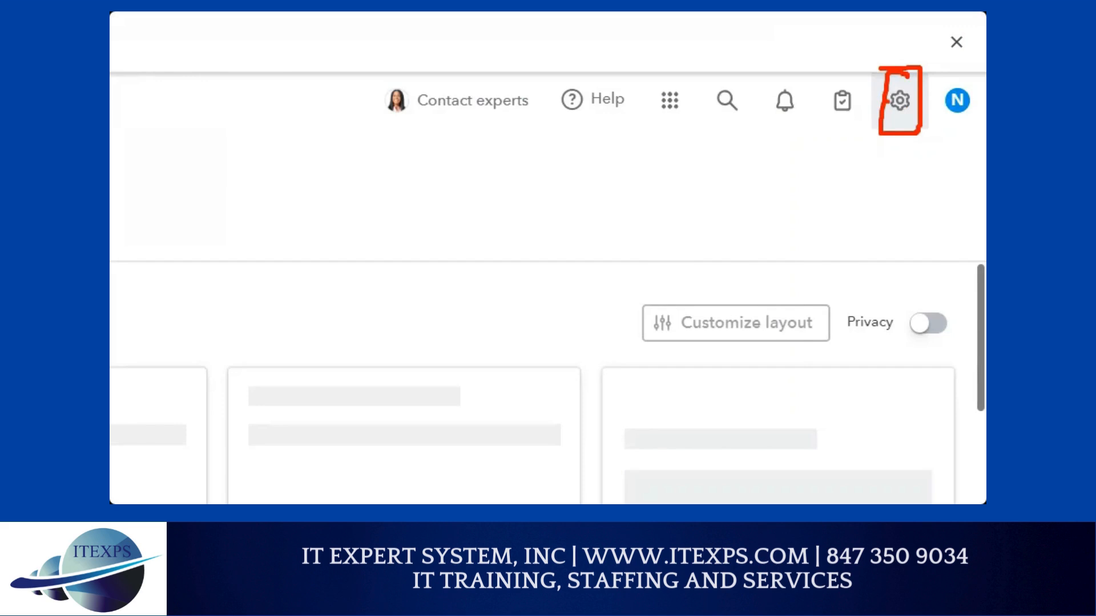
{"action": "key", "text": "Escape"}
{"action": "left_click", "coordinate": [943, 105]}
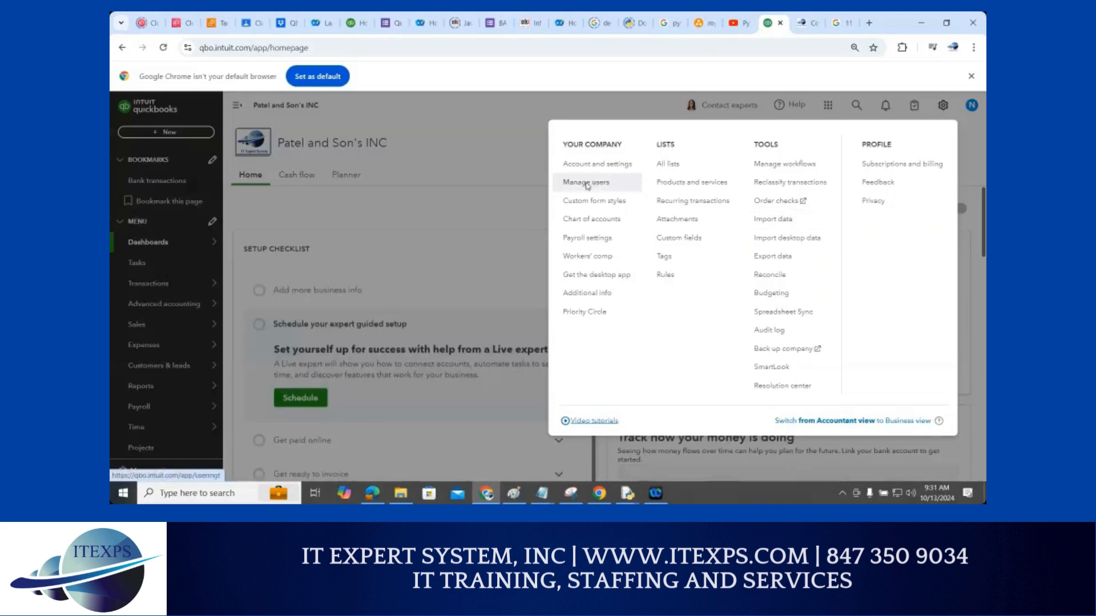
{"action": "left_click", "coordinate": [590, 186]}
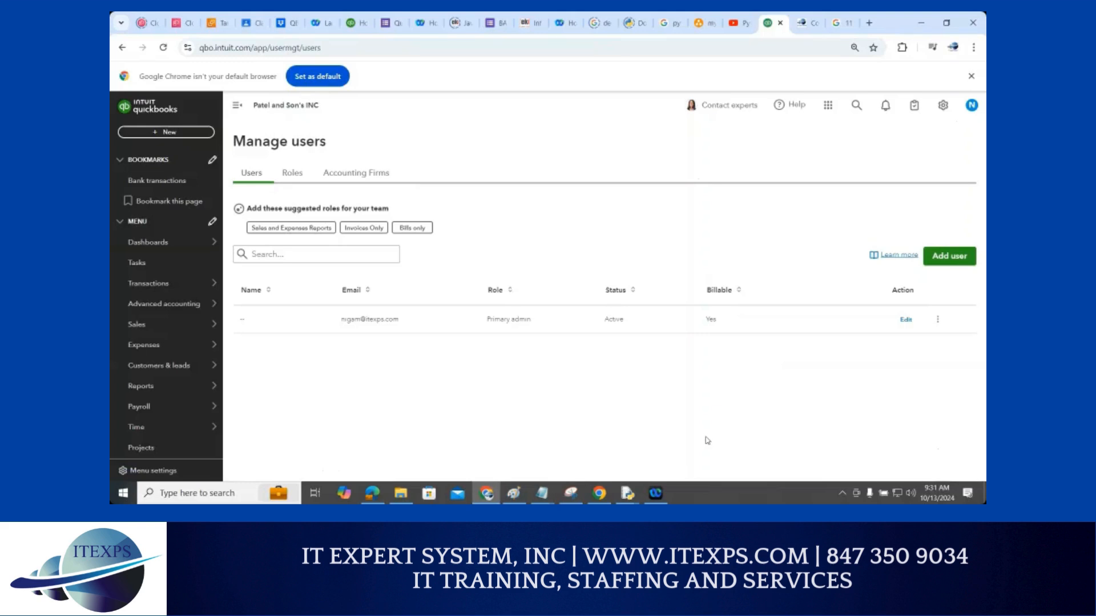
Add a user, enter their first name, last name and e-mail address, and show the role list
{"action": "left_click", "coordinate": [947, 257]}
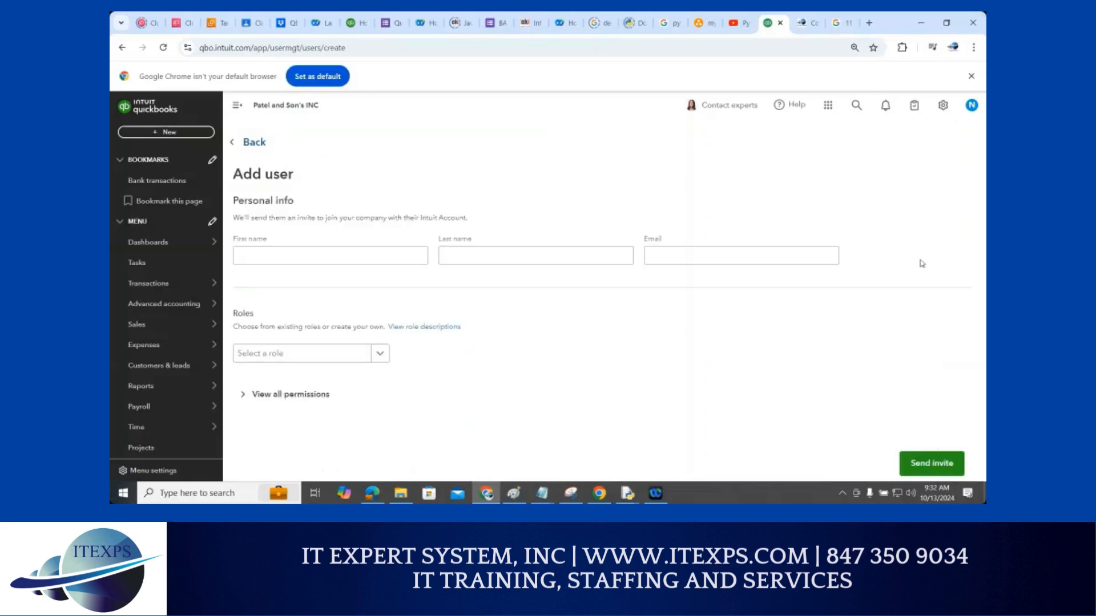
{"action": "left_click", "coordinate": [354, 256]}
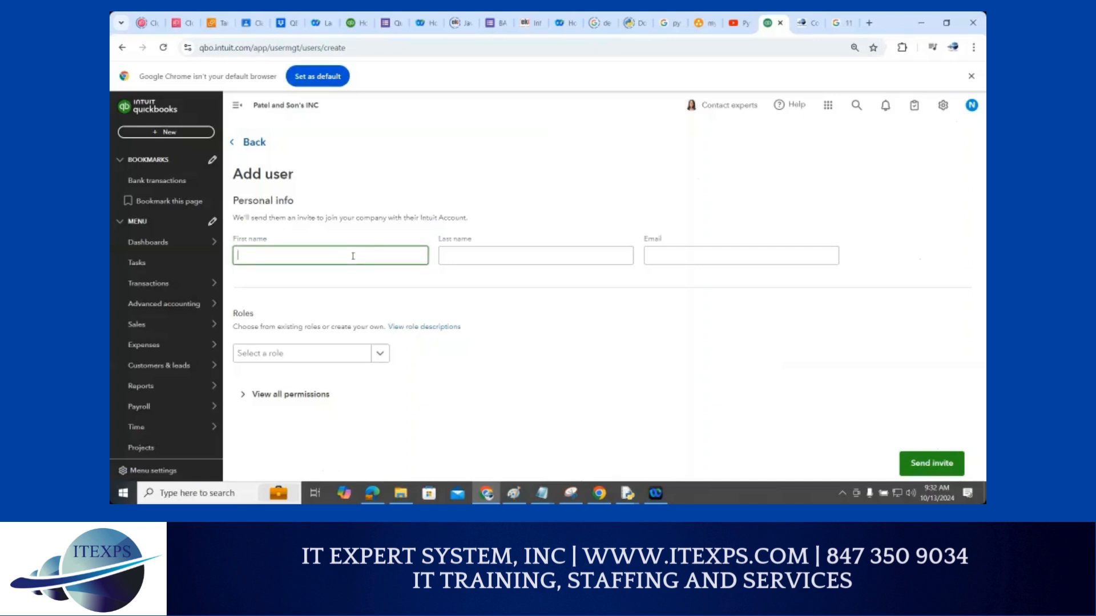
{"action": "key", "text": "Tab"}
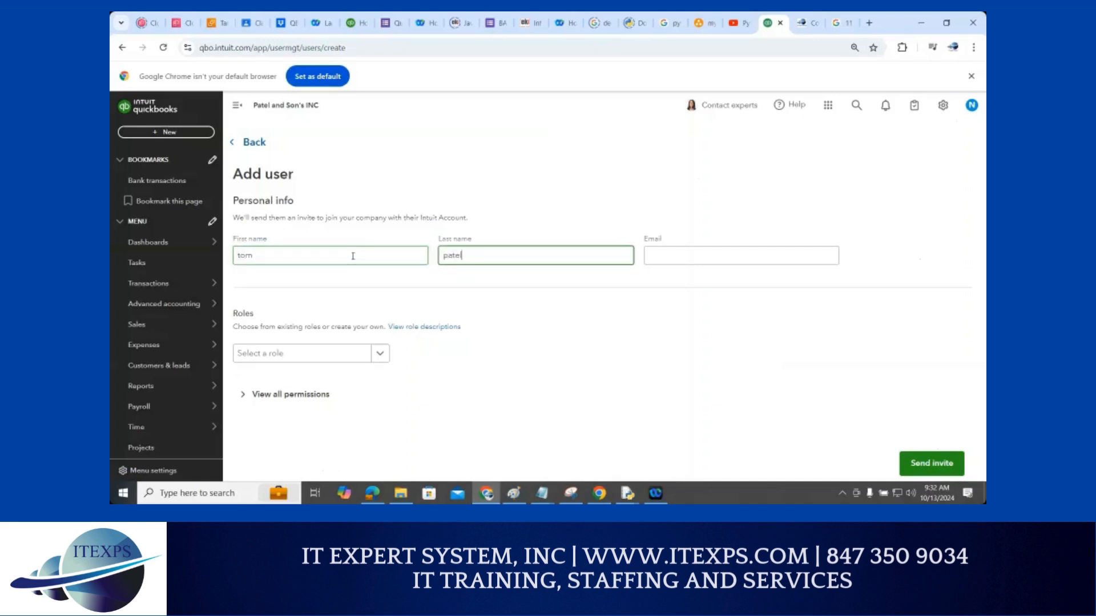
{"action": "key", "text": "Tab"}
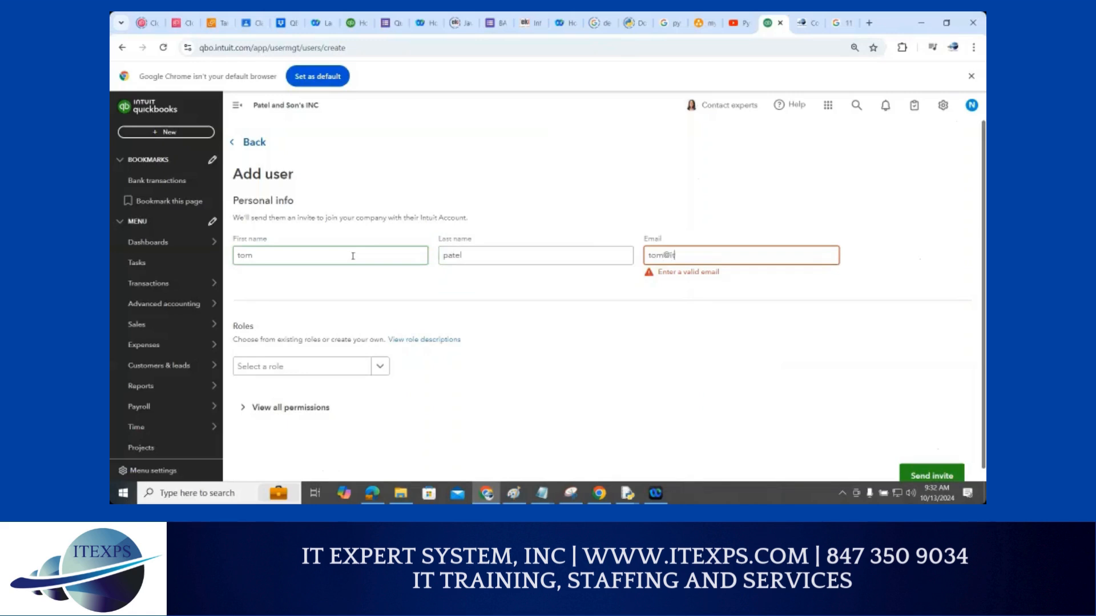
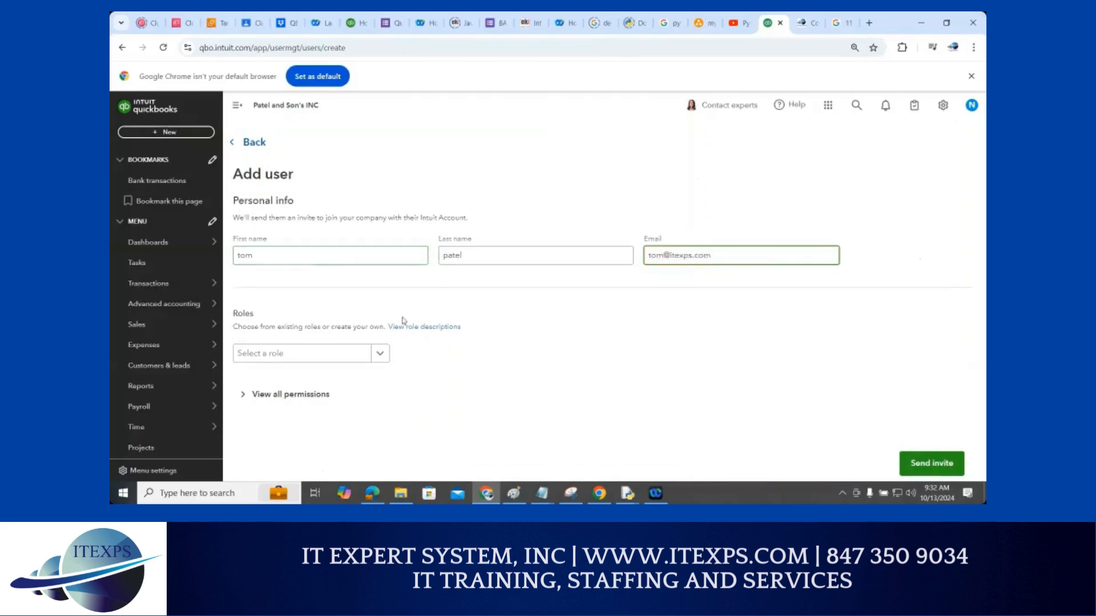
{"action": "left_click", "coordinate": [386, 358]}
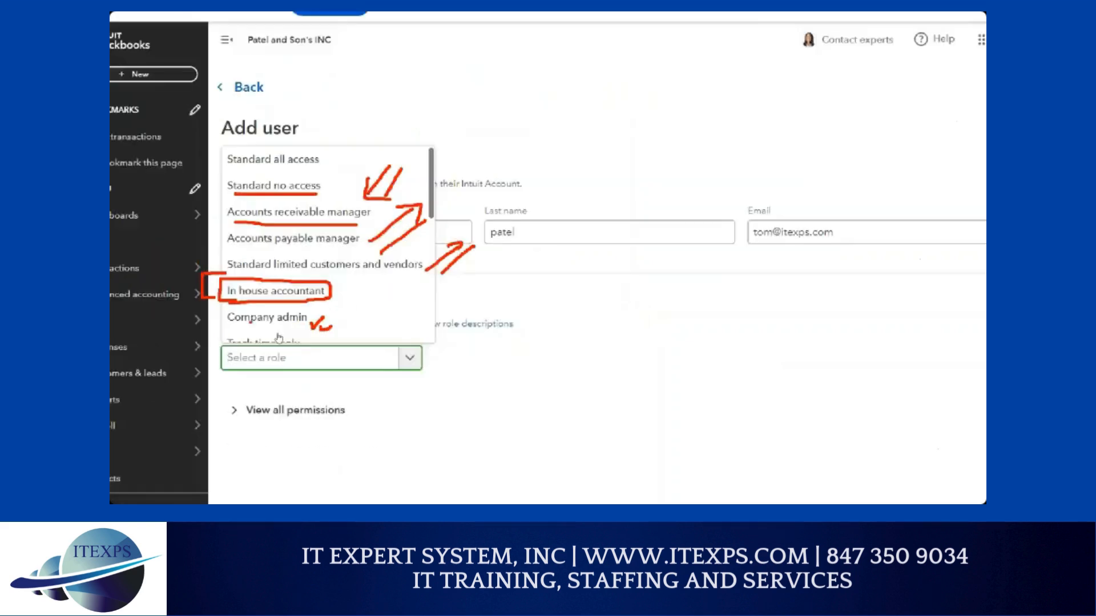
{"action": "scroll", "coordinate": [286, 271], "scroll_direction": "down", "scroll_amount": 3}
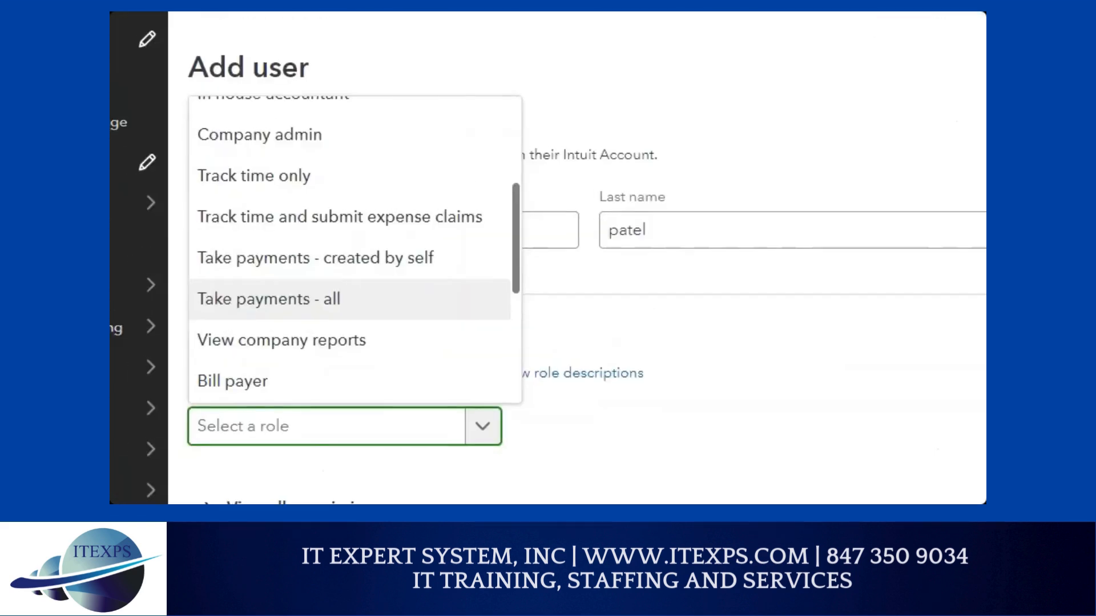
{"action": "mouse_move", "coordinate": [189, 192]}
{"action": "left_mouse_down"}
{"action": "mouse_move", "coordinate": [298, 197]}
{"action": "mouse_move", "coordinate": [328, 167]}
{"action": "mouse_move", "coordinate": [194, 161]}
{"action": "left_mouse_up"}
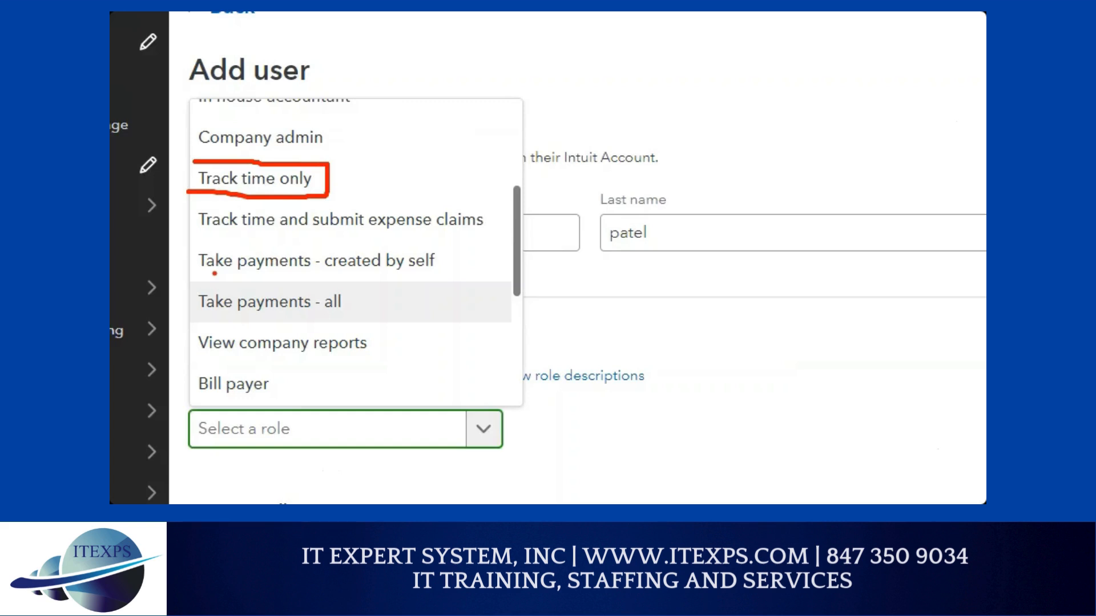
{"action": "left_click_drag", "start_coordinate": [215, 273], "coordinate": [278, 275]}
{"action": "left_click_drag", "start_coordinate": [210, 281], "coordinate": [248, 281]}
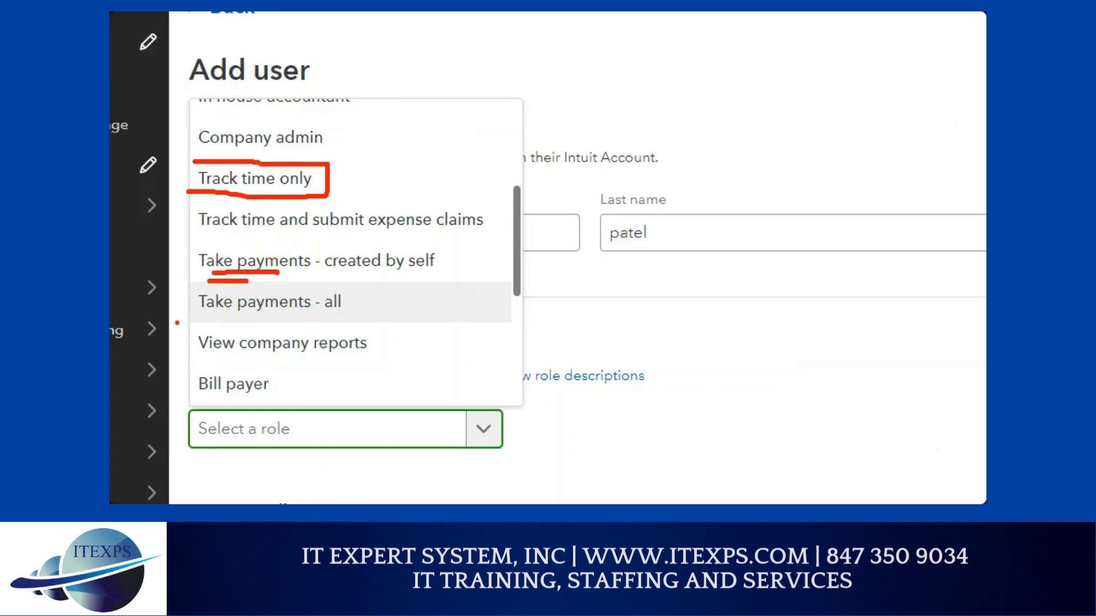
{"action": "mouse_move", "coordinate": [177, 323]}
{"action": "left_mouse_down"}
{"action": "mouse_move", "coordinate": [354, 319]}
{"action": "mouse_move", "coordinate": [338, 278]}
{"action": "mouse_move", "coordinate": [200, 311]}
{"action": "left_mouse_up"}
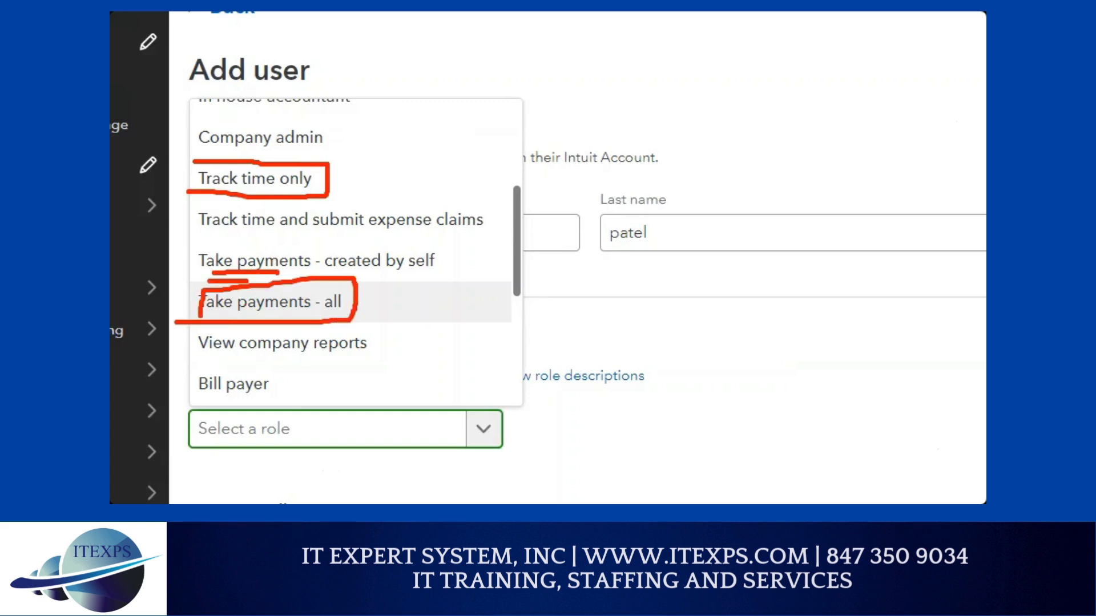
{"action": "left_click_drag", "start_coordinate": [601, 181], "coordinate": [483, 281]}
{"action": "left_click_drag", "start_coordinate": [657, 194], "coordinate": [522, 290]}
{"action": "left_click", "coordinate": [661, 232]}
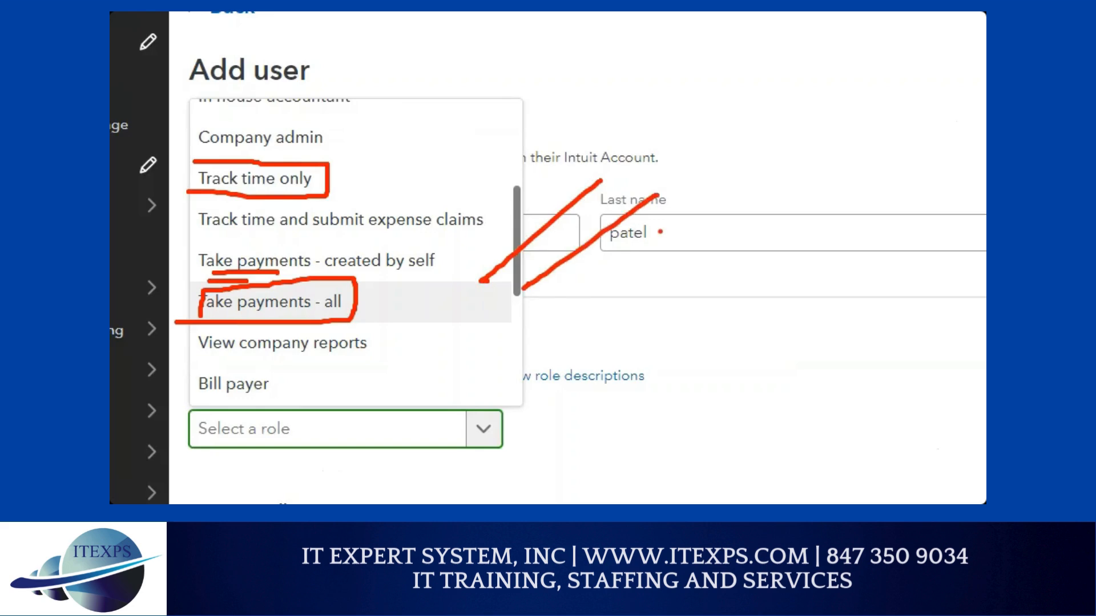
{"action": "left_click_drag", "start_coordinate": [661, 231], "coordinate": [586, 291]}
{"action": "left_click_drag", "start_coordinate": [203, 352], "coordinate": [266, 360]}
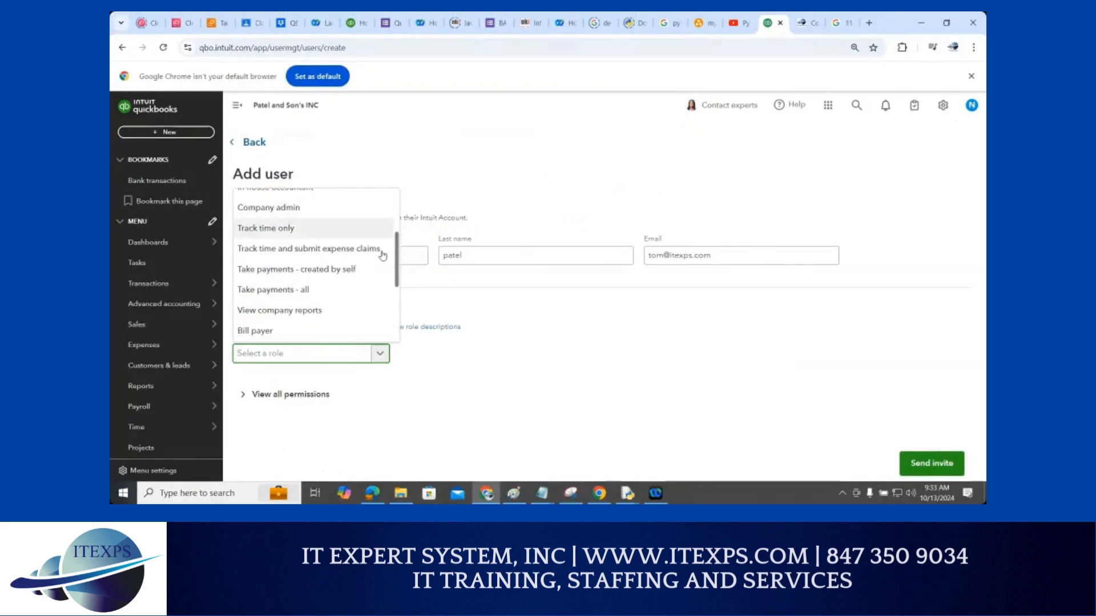
{"action": "left_click_drag", "start_coordinate": [398, 251], "coordinate": [390, 301]}
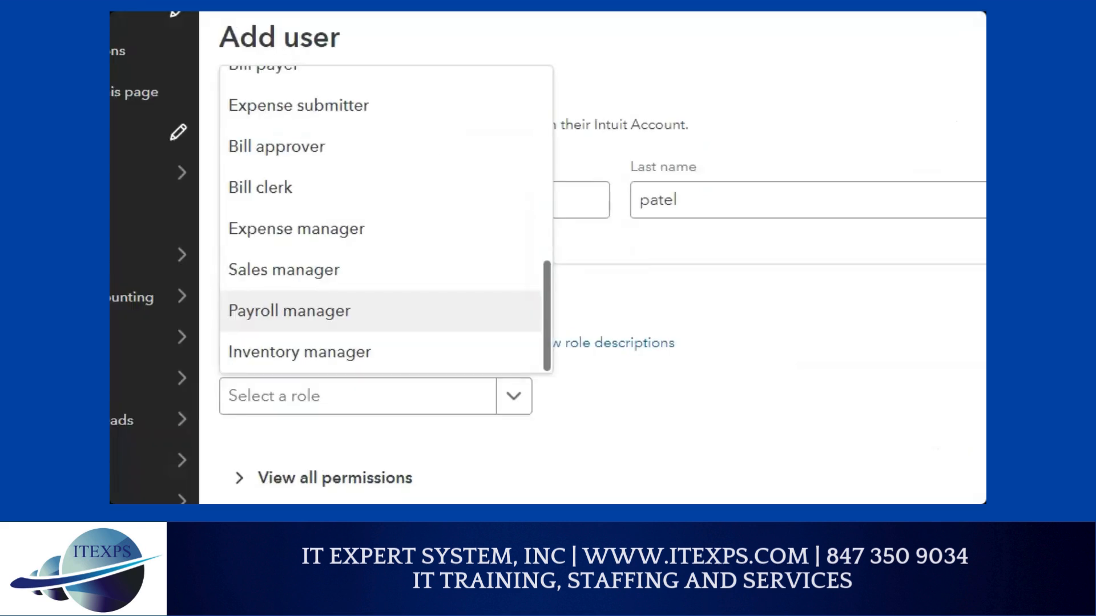
{"action": "mouse_move", "coordinate": [367, 296]}
{"action": "left_mouse_down"}
{"action": "mouse_move", "coordinate": [270, 303]}
{"action": "mouse_move", "coordinate": [245, 329]}
{"action": "mouse_move", "coordinate": [352, 323]}
{"action": "mouse_move", "coordinate": [341, 306]}
{"action": "mouse_move", "coordinate": [468, 285]}
{"action": "left_mouse_up"}
{"action": "left_click_drag", "start_coordinate": [399, 322], "coordinate": [465, 304]}
{"action": "mouse_move", "coordinate": [339, 264]}
{"action": "left_mouse_down"}
{"action": "mouse_move", "coordinate": [222, 255]}
{"action": "mouse_move", "coordinate": [323, 283]}
{"action": "mouse_move", "coordinate": [320, 254]}
{"action": "left_mouse_up"}
{"action": "mouse_move", "coordinate": [343, 212]}
{"action": "left_mouse_down"}
{"action": "mouse_move", "coordinate": [214, 226]}
{"action": "mouse_move", "coordinate": [369, 232]}
{"action": "left_mouse_up"}
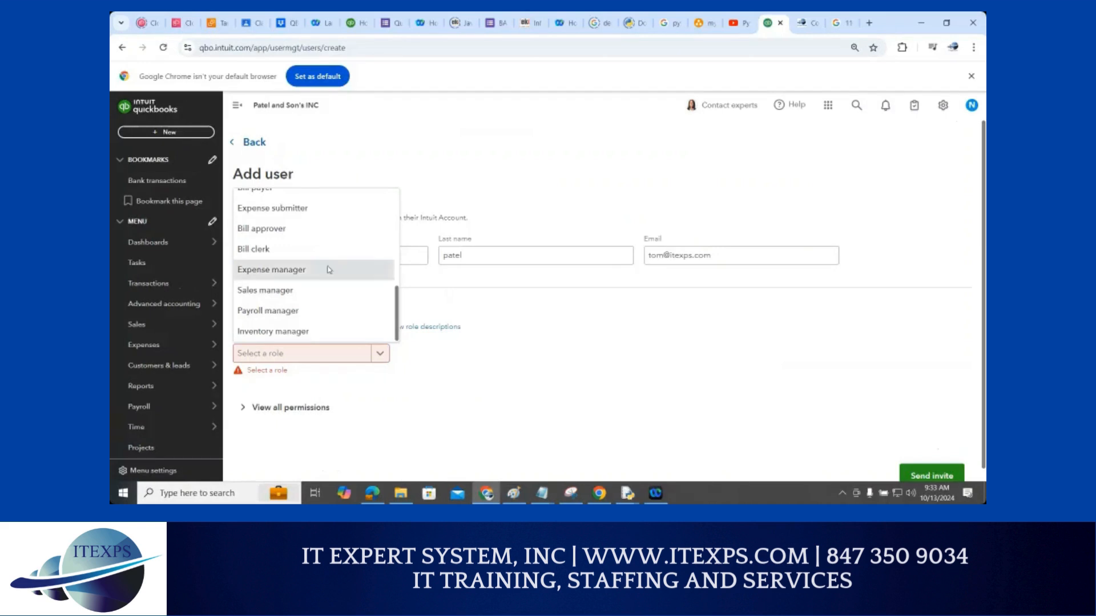
Assign the Expense manager role, review all its permissions, and send the invite
{"action": "left_click", "coordinate": [329, 270]}
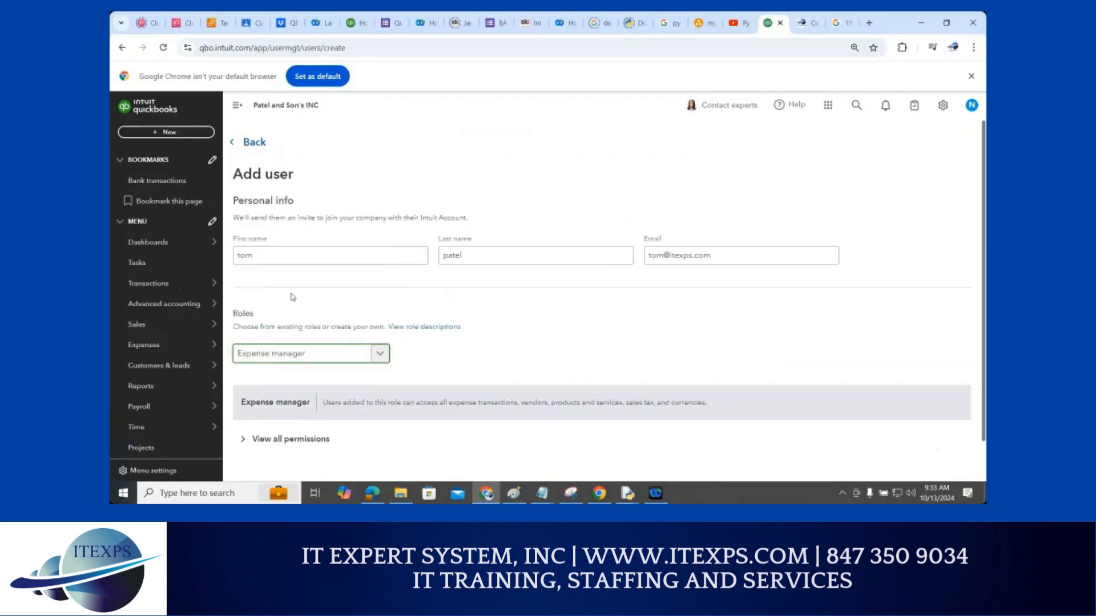
{"action": "scroll", "coordinate": [292, 297], "scroll_direction": "down", "scroll_amount": 1}
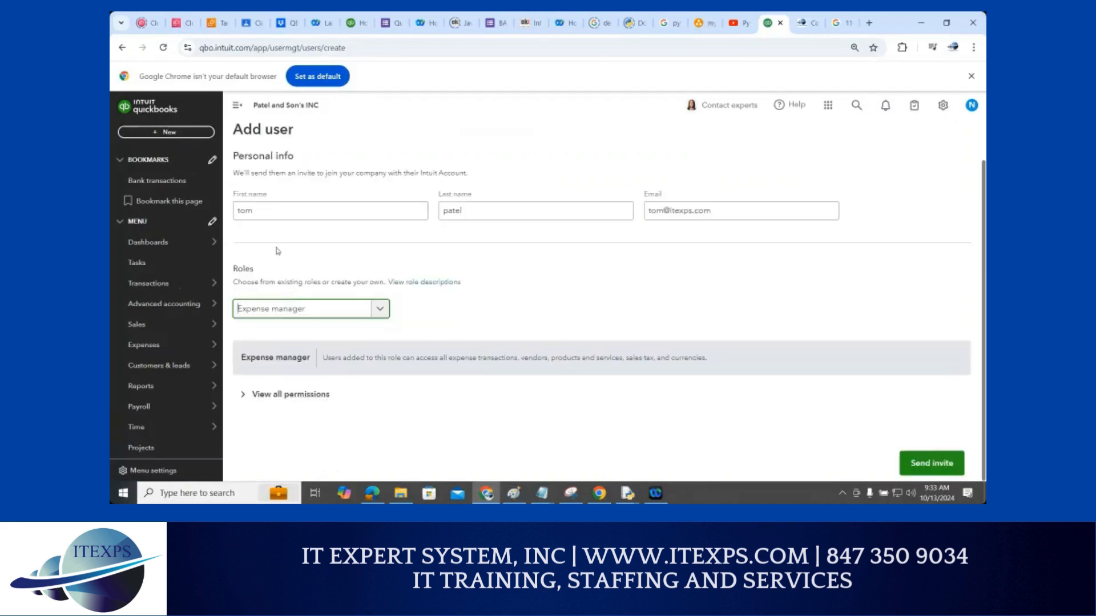
{"action": "left_click", "coordinate": [245, 398]}
{"action": "scroll", "coordinate": [749, 322], "scroll_direction": "down", "scroll_amount": 3}
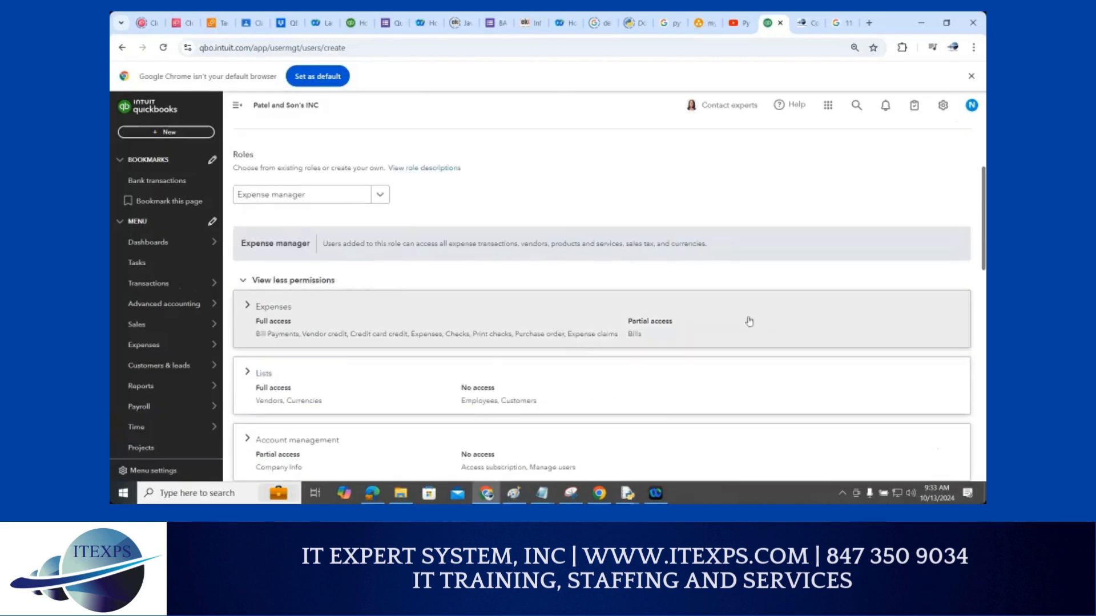
{"action": "scroll", "coordinate": [731, 375], "scroll_direction": "down", "scroll_amount": 3}
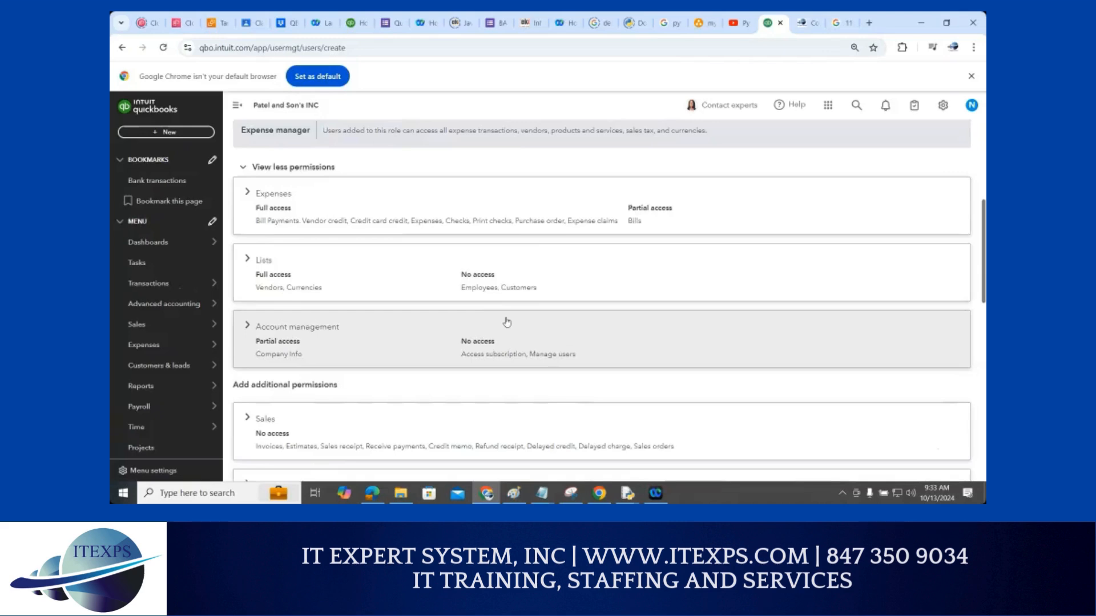
{"action": "scroll", "coordinate": [309, 229], "scroll_direction": "up", "scroll_amount": 3}
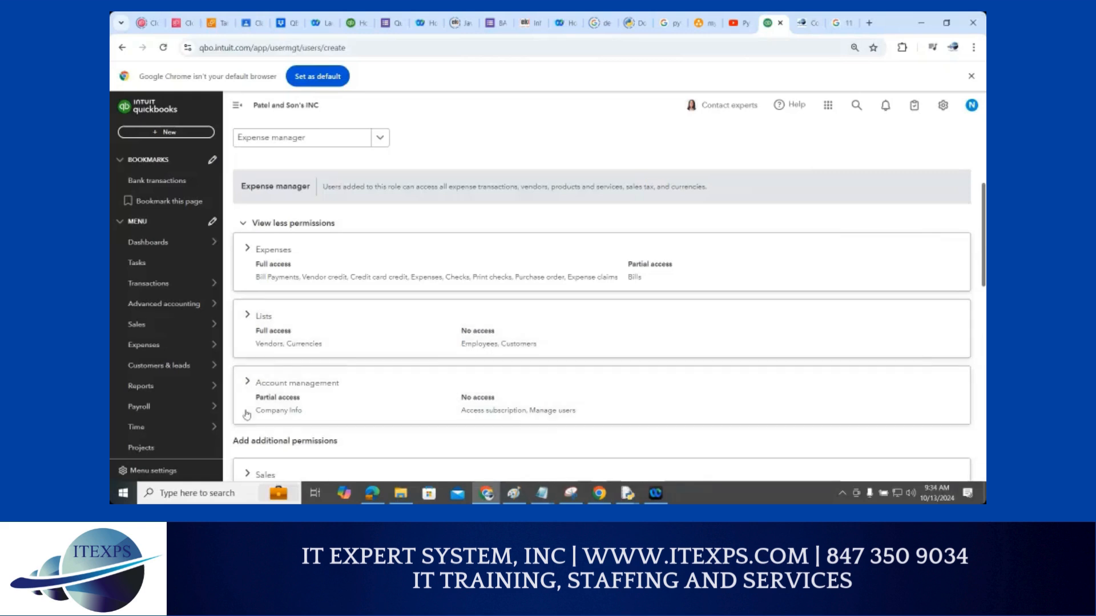
{"action": "scroll", "coordinate": [513, 360], "scroll_direction": "down", "scroll_amount": 3}
{"action": "scroll", "coordinate": [515, 361], "scroll_direction": "down", "scroll_amount": 9}
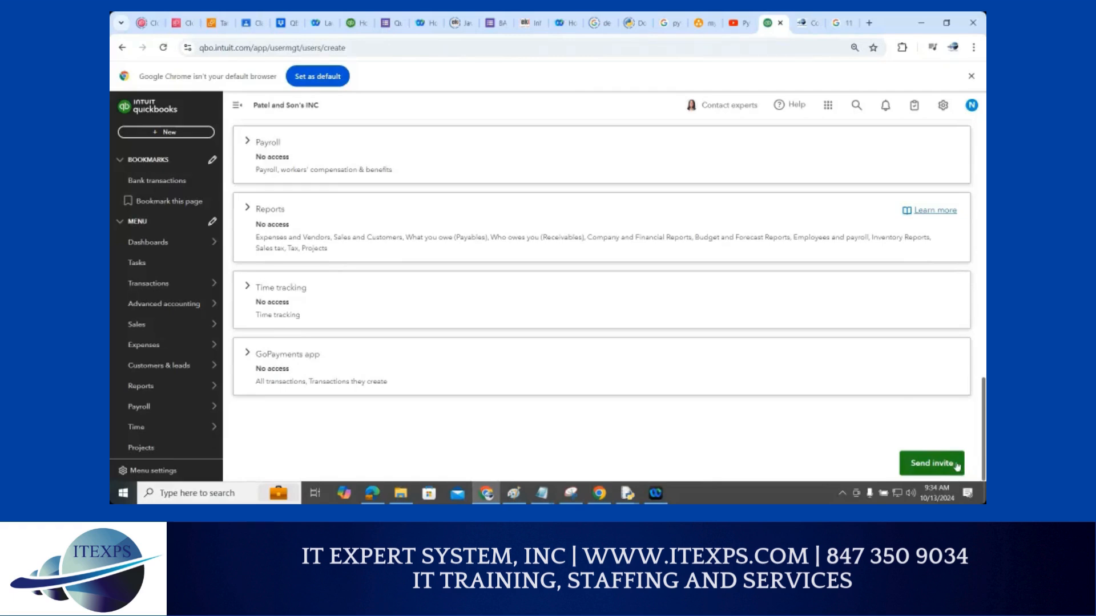
{"action": "left_click", "coordinate": [955, 466]}
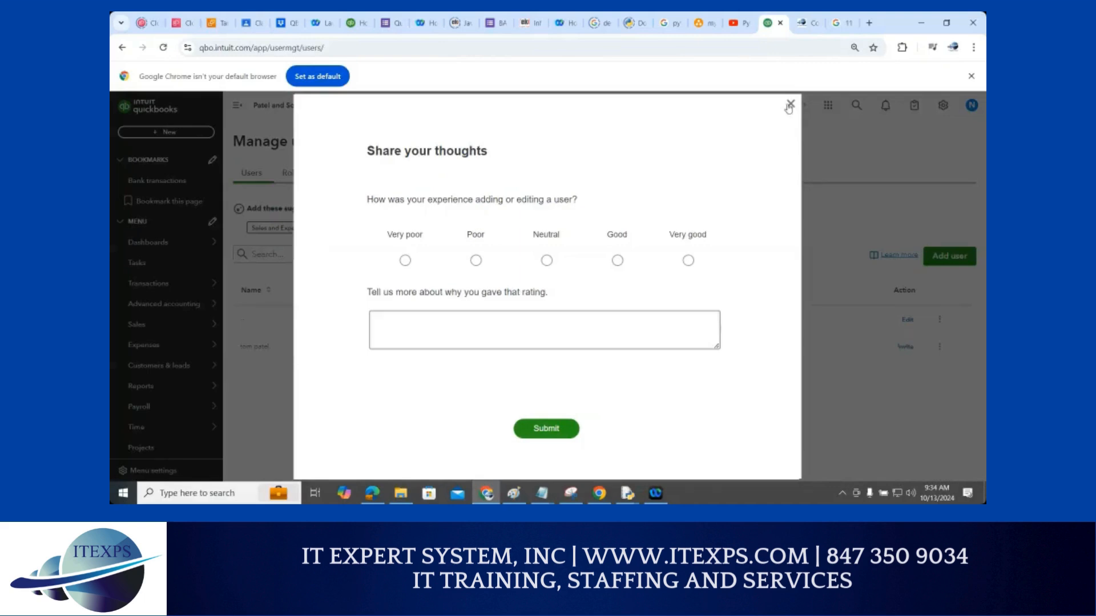
Dismiss the feedback survey and open the Roles tab, annotating it with ZoomIt
{"action": "left_click", "coordinate": [790, 104]}
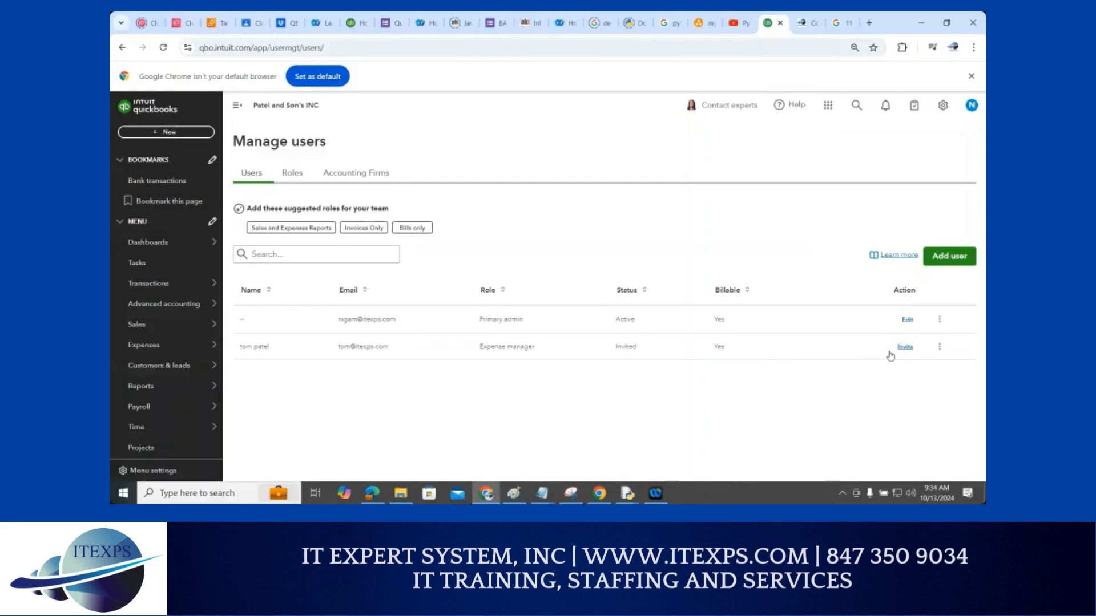
{"action": "left_click", "coordinate": [292, 178]}
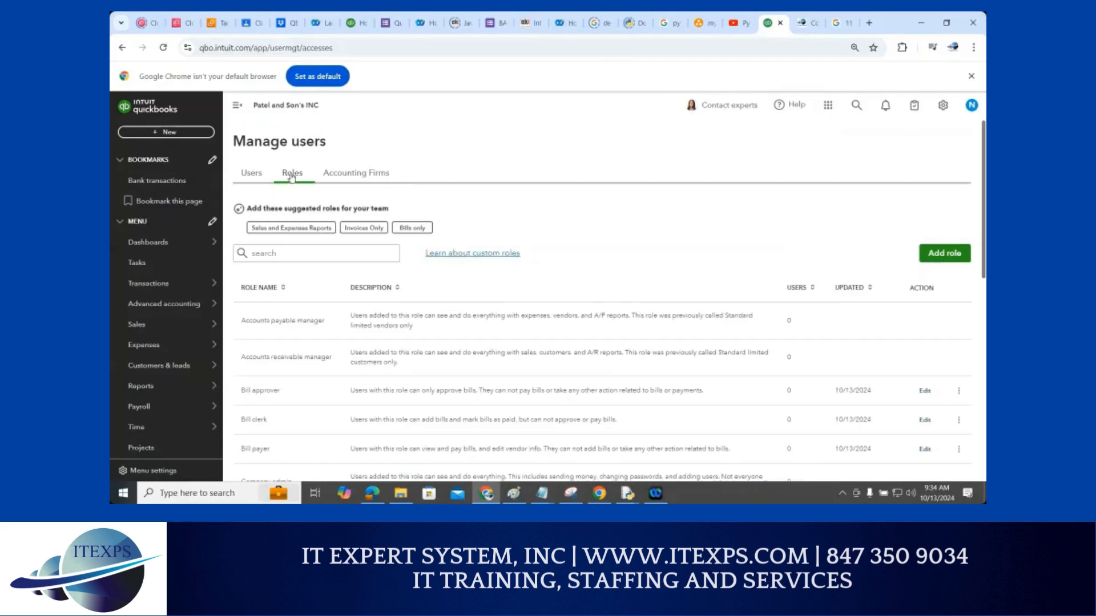
{"action": "key", "text": "ctrl+1"}
{"action": "left_click", "coordinate": [308, 177]}
{"action": "mouse_move", "coordinate": [313, 191]}
{"action": "left_mouse_down"}
{"action": "mouse_move", "coordinate": [290, 187]}
{"action": "mouse_move", "coordinate": [320, 178]}
{"action": "mouse_move", "coordinate": [298, 185]}
{"action": "left_mouse_up"}
{"action": "mouse_move", "coordinate": [336, 233]}
{"action": "left_mouse_down"}
{"action": "mouse_move", "coordinate": [317, 392]}
{"action": "mouse_move", "coordinate": [329, 391]}
{"action": "left_mouse_up"}
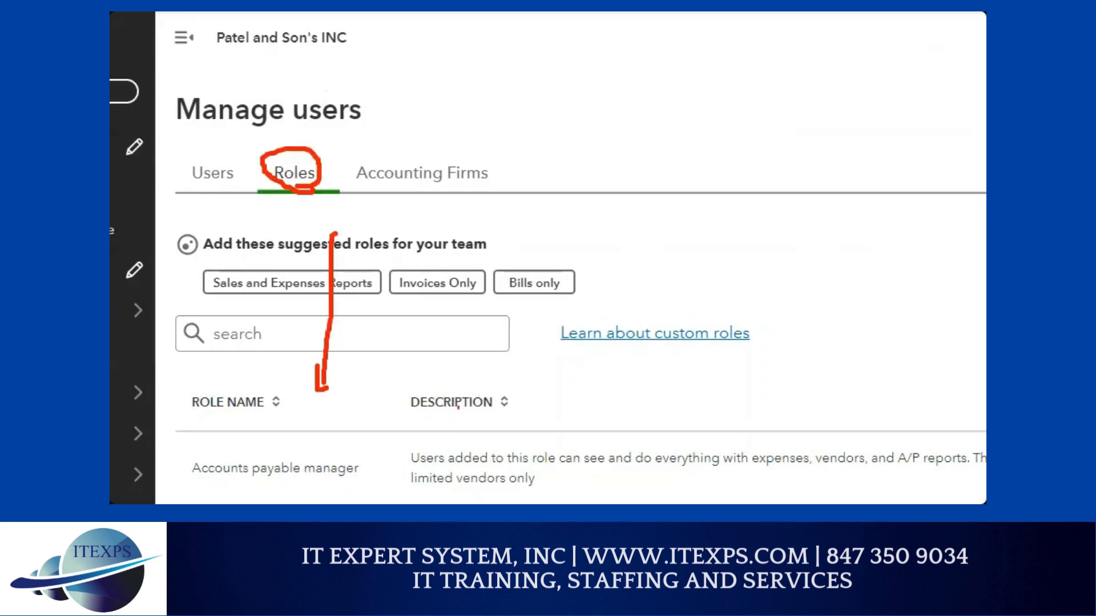
{"action": "key", "text": "Escape"}
Scroll through the roles list and return to the top
{"action": "scroll", "coordinate": [333, 173], "scroll_direction": "down", "scroll_amount": 4}
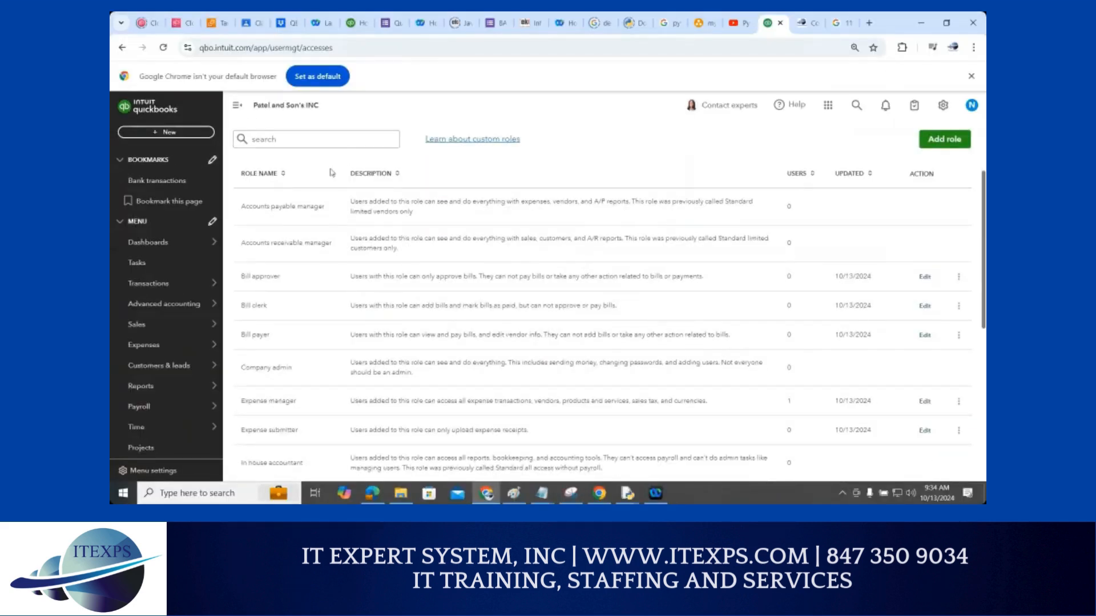
{"action": "scroll", "coordinate": [661, 236], "scroll_direction": "up", "scroll_amount": 2}
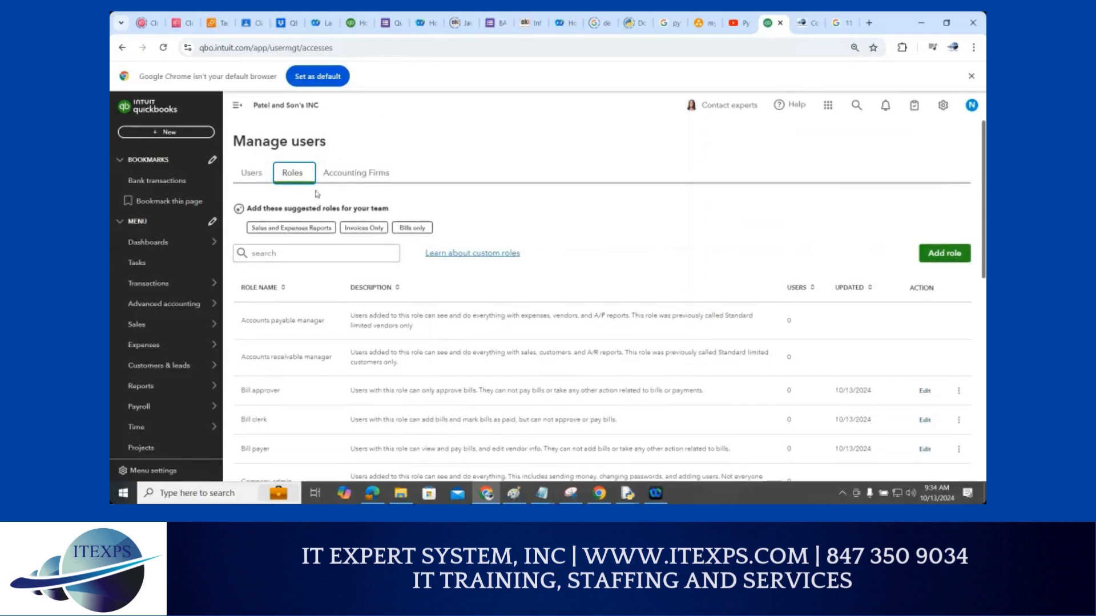
{"action": "scroll", "coordinate": [461, 251], "scroll_direction": "down", "scroll_amount": 4}
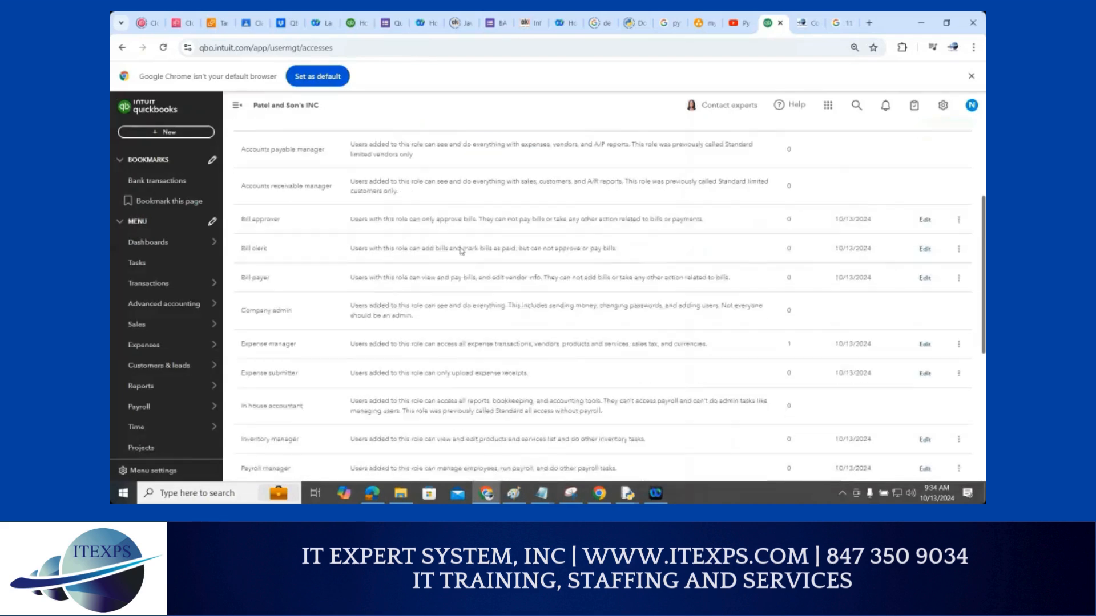
{"action": "scroll", "coordinate": [460, 247], "scroll_direction": "down", "scroll_amount": 4}
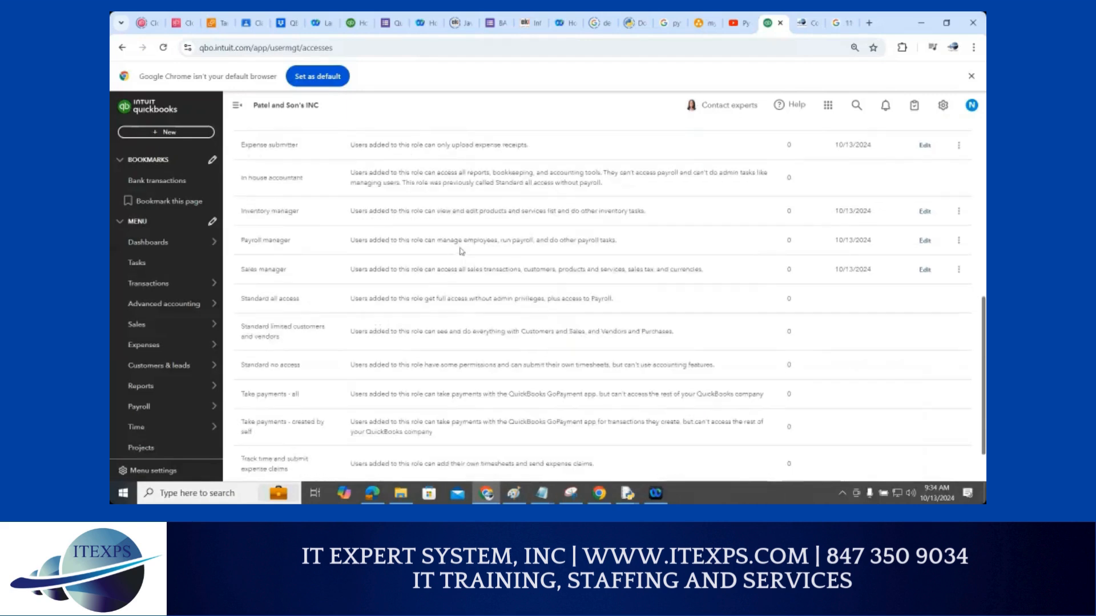
{"action": "scroll", "coordinate": [461, 249], "scroll_direction": "up", "scroll_amount": 5}
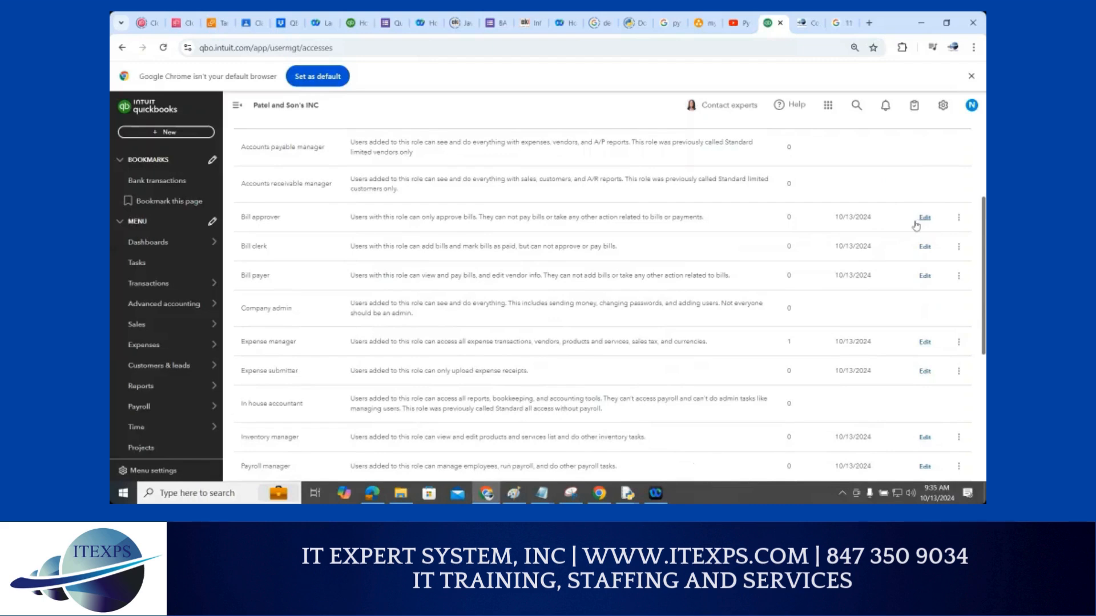
{"action": "scroll", "coordinate": [748, 192], "scroll_direction": "up", "scroll_amount": 3}
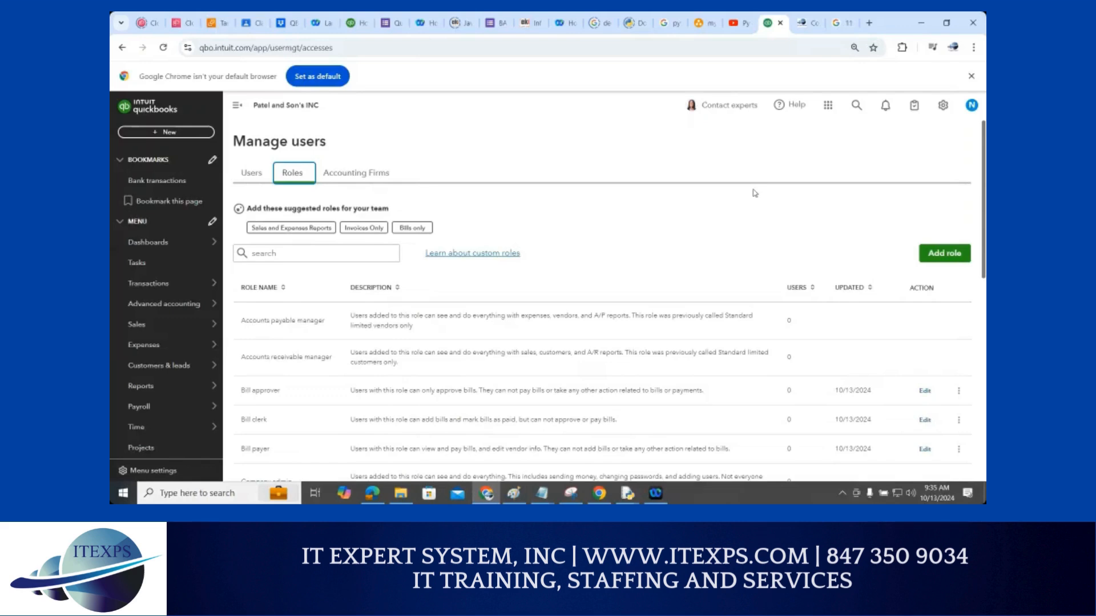
Create a new Invoice style from Custom form styles in the gear menu
{"action": "left_click", "coordinate": [942, 109]}
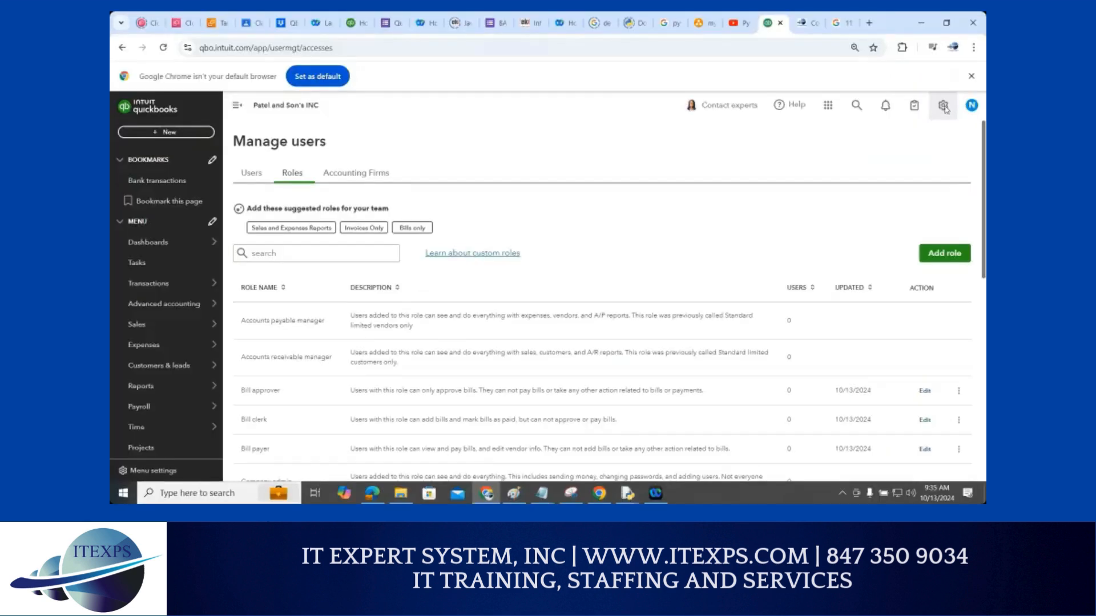
{"action": "left_click", "coordinate": [943, 107]}
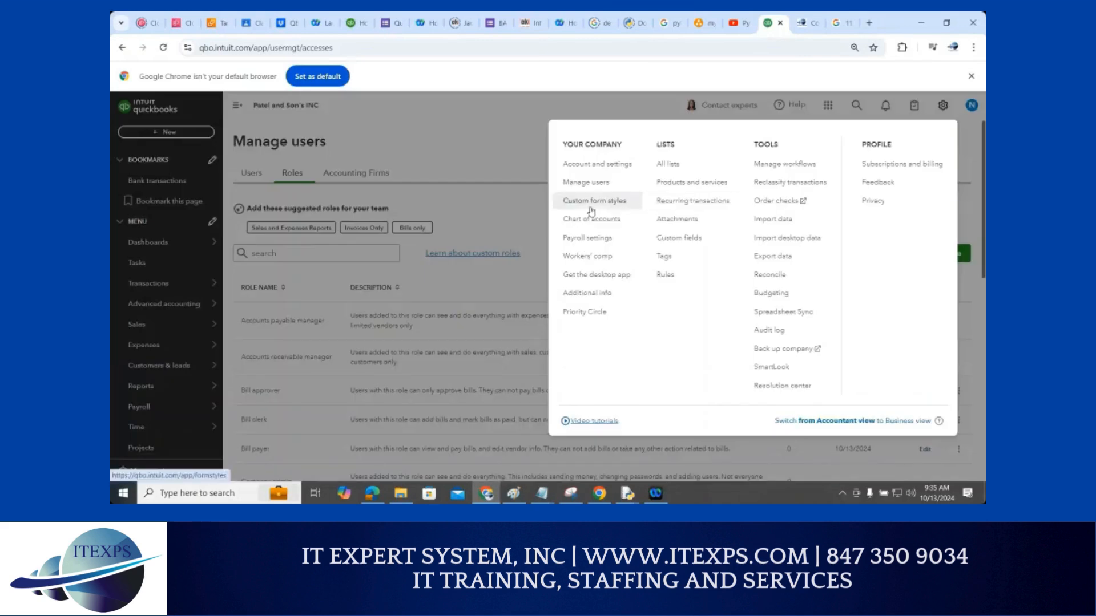
{"action": "left_click", "coordinate": [592, 210]}
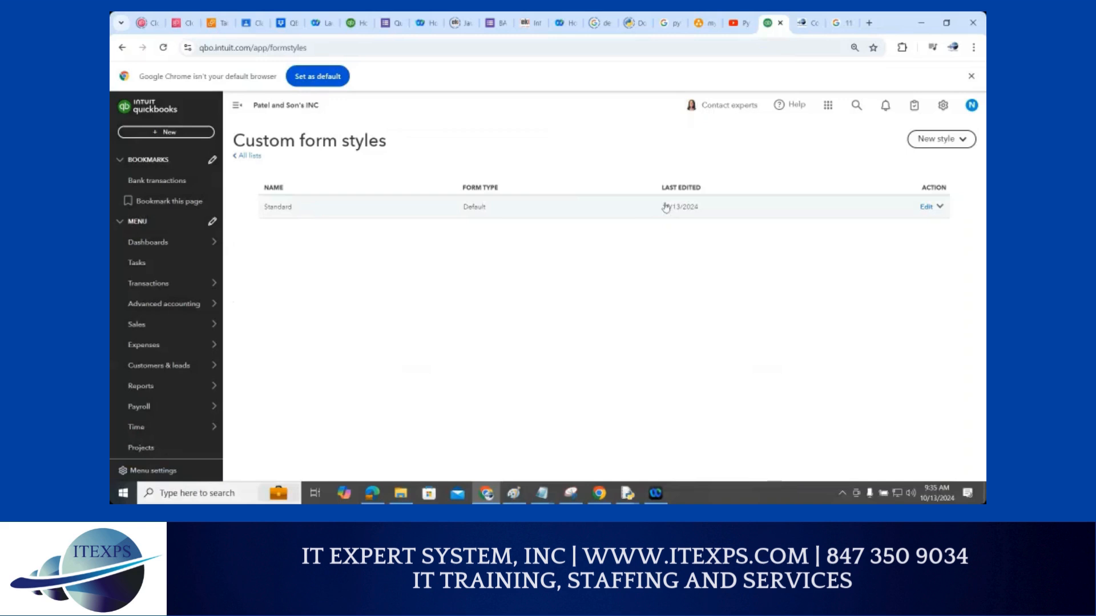
{"action": "left_click", "coordinate": [942, 139]}
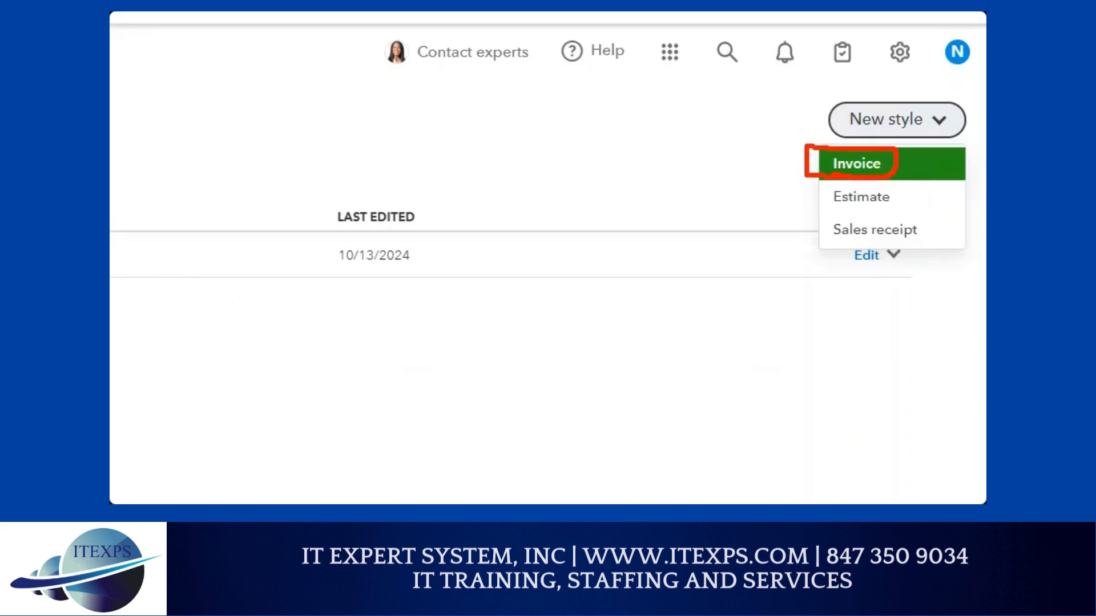
{"action": "left_click", "coordinate": [856, 165]}
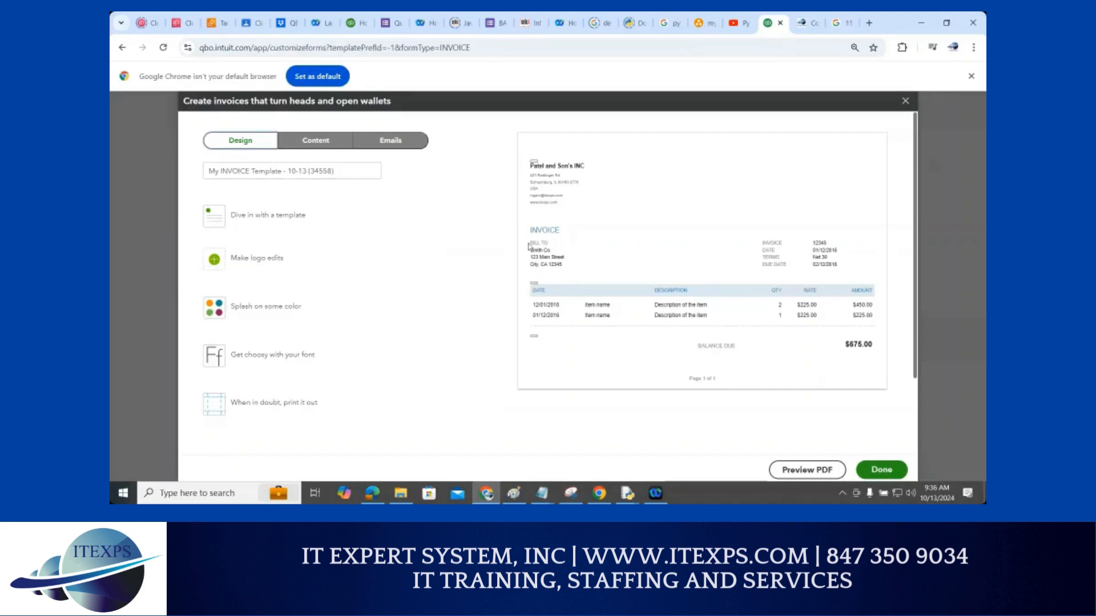
Try green, orange, grey-blue, maroon, teal and purple swatches, then settle on navy #202e5a
{"action": "left_click", "coordinate": [216, 308]}
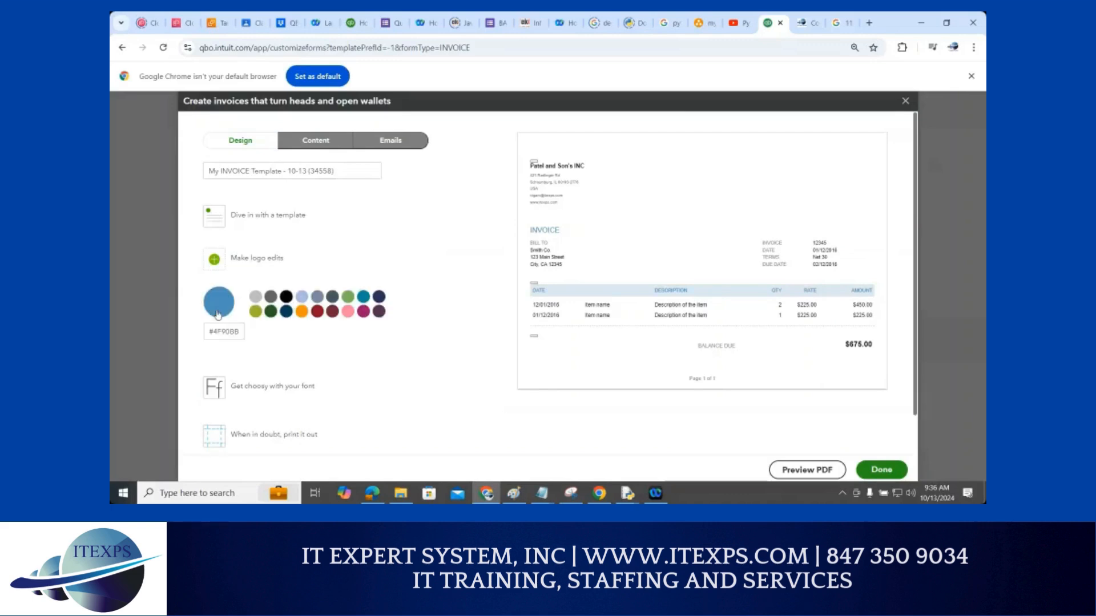
{"action": "left_click", "coordinate": [271, 311]}
{"action": "left_click", "coordinate": [286, 311]}
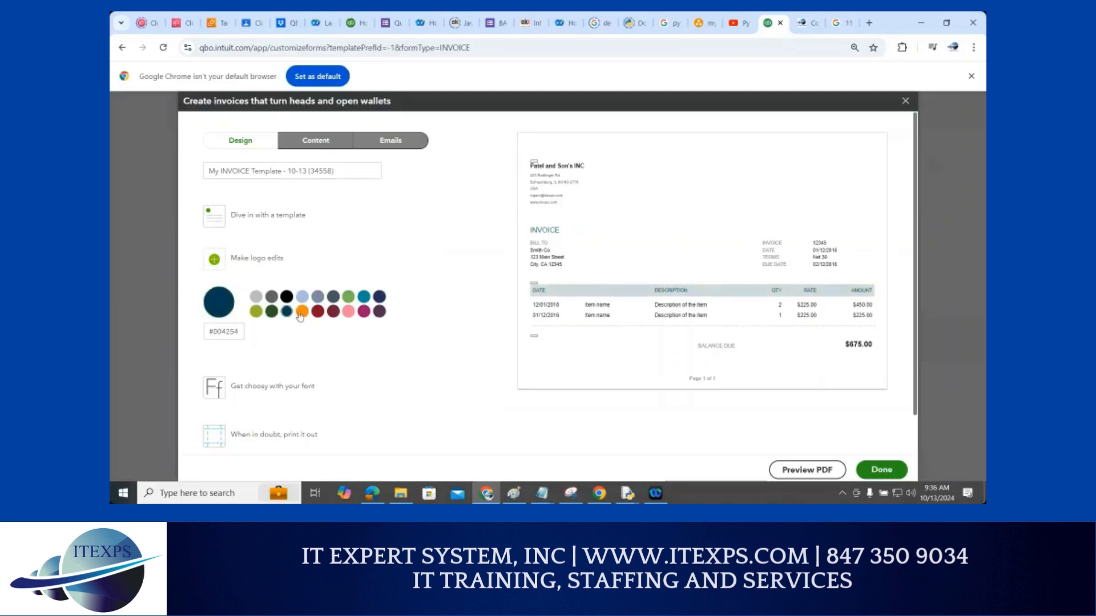
{"action": "left_click", "coordinate": [302, 311]}
{"action": "left_click", "coordinate": [317, 296]}
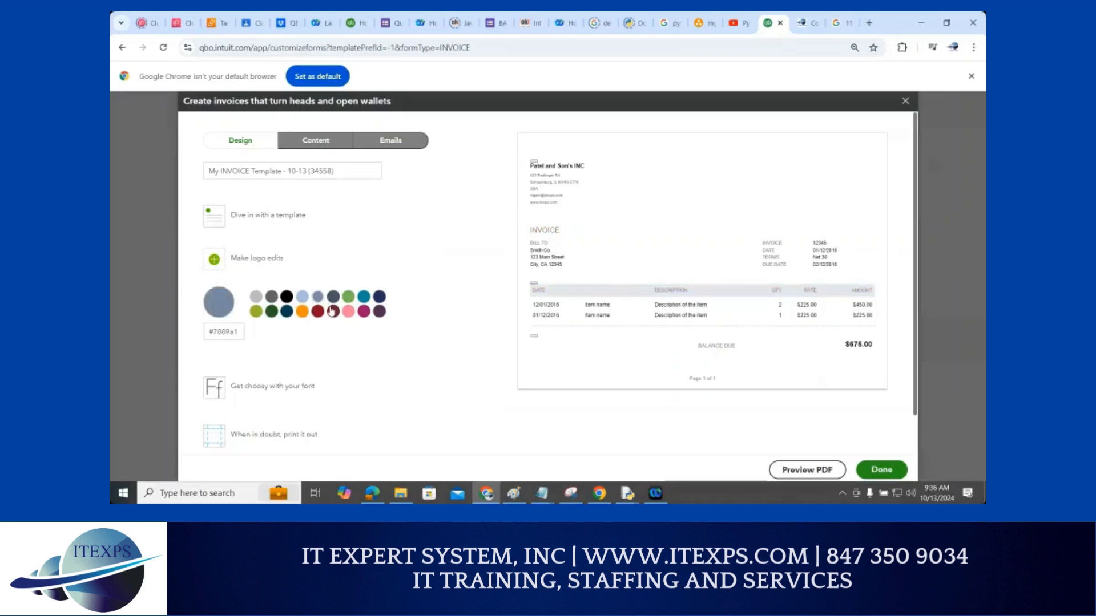
{"action": "left_click", "coordinate": [332, 312]}
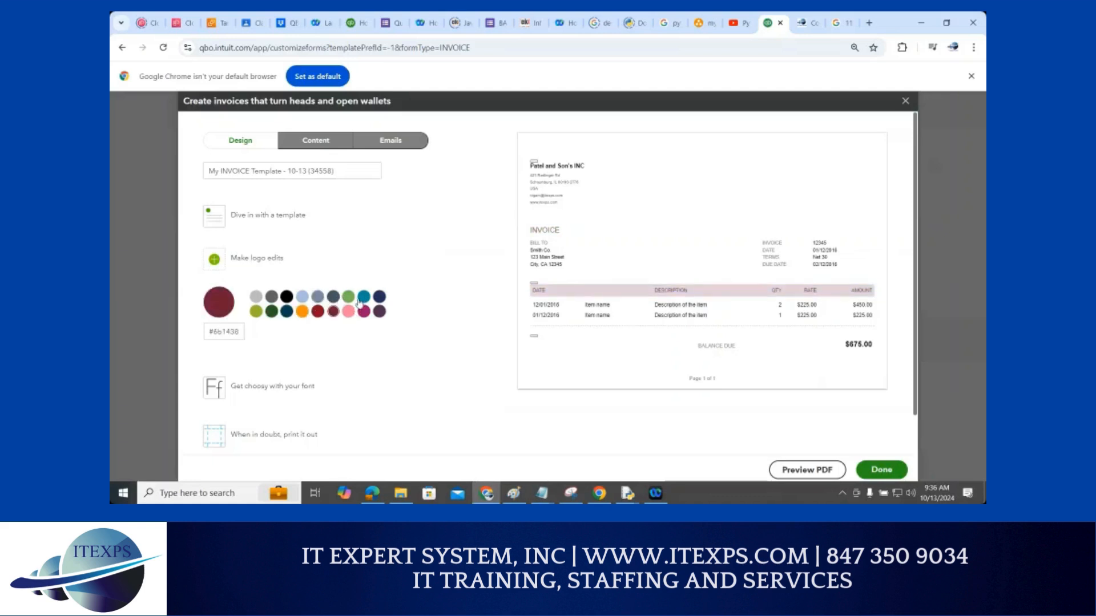
{"action": "left_click", "coordinate": [364, 297]}
{"action": "left_click", "coordinate": [378, 312]}
{"action": "left_click", "coordinate": [379, 298]}
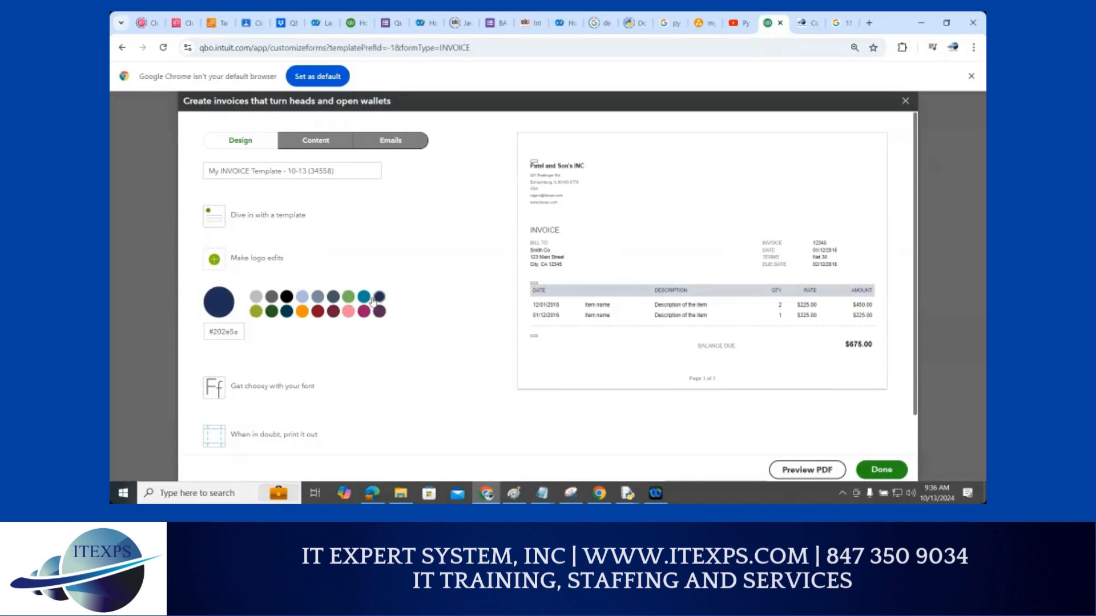
Try Courier and Times New Roman, then set the invoice font to Arial Unicode MS at 12pt
{"action": "left_click", "coordinate": [261, 389]}
{"action": "left_click", "coordinate": [242, 347]}
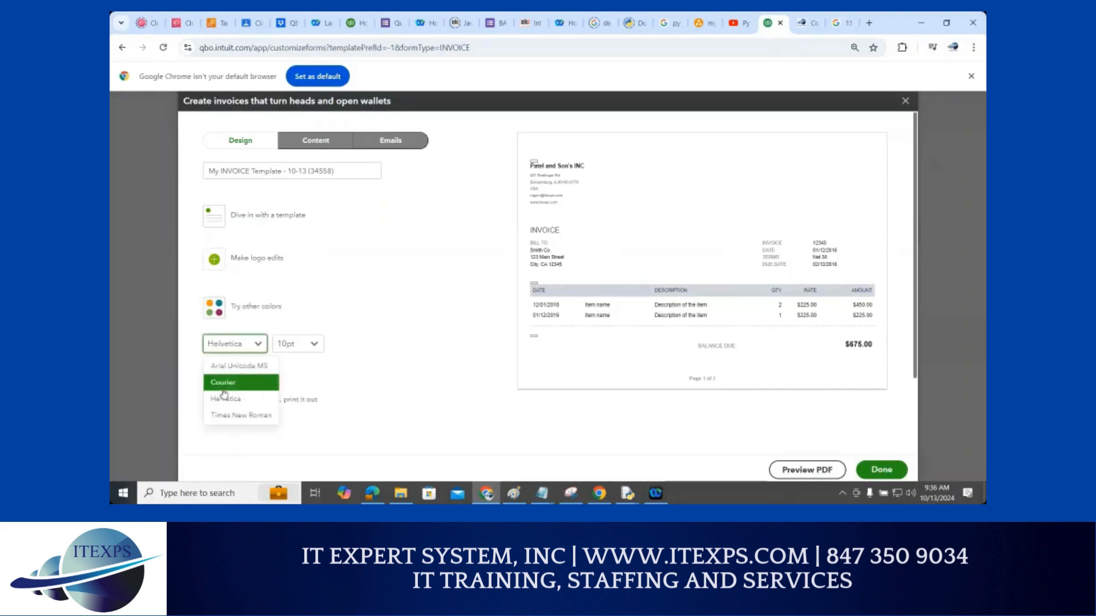
{"action": "left_click", "coordinate": [223, 384]}
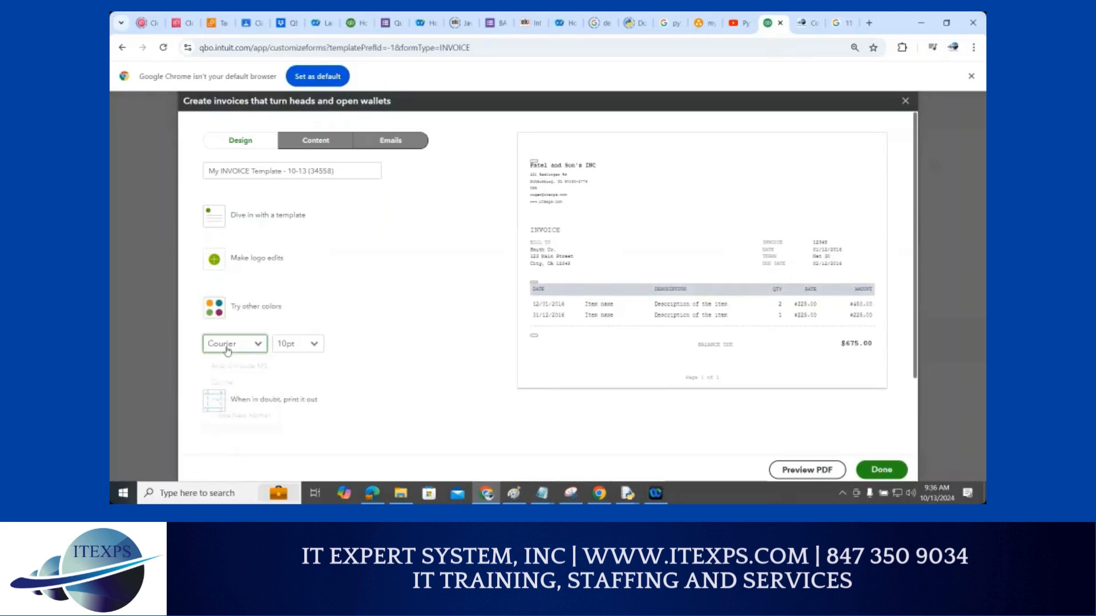
{"action": "left_click", "coordinate": [227, 346]}
{"action": "left_click", "coordinate": [227, 365]}
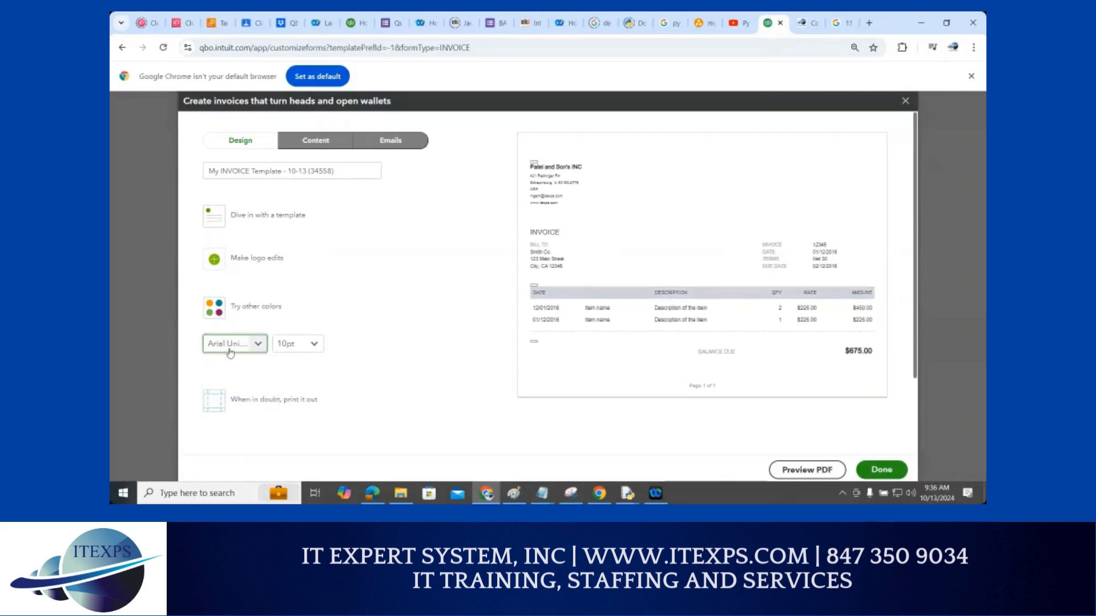
{"action": "left_click", "coordinate": [230, 351]}
{"action": "left_click", "coordinate": [232, 411]}
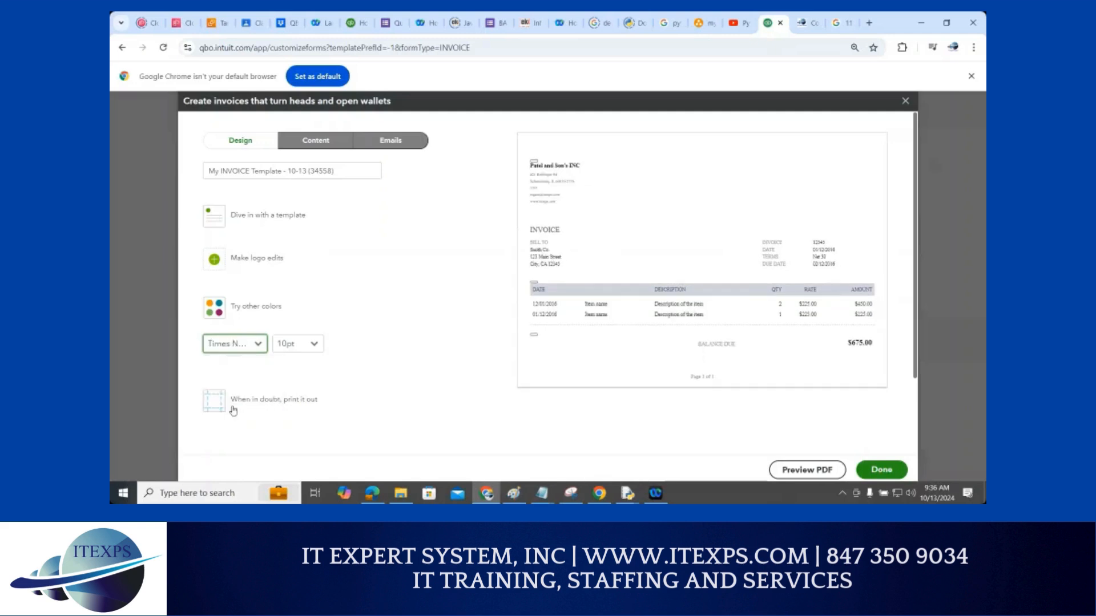
{"action": "left_click", "coordinate": [235, 347]}
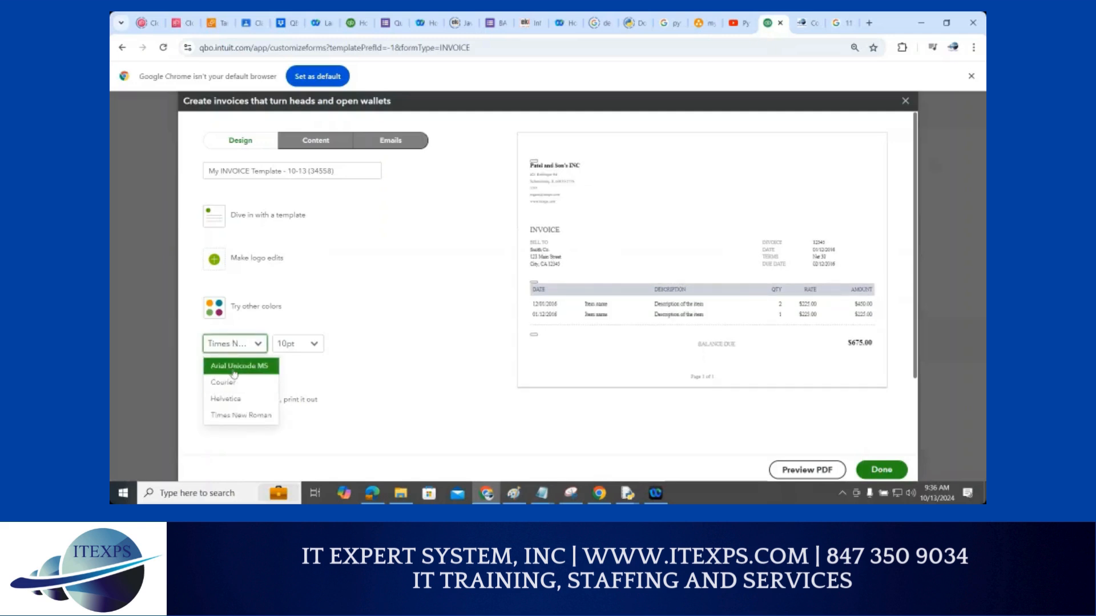
{"action": "left_click", "coordinate": [233, 367]}
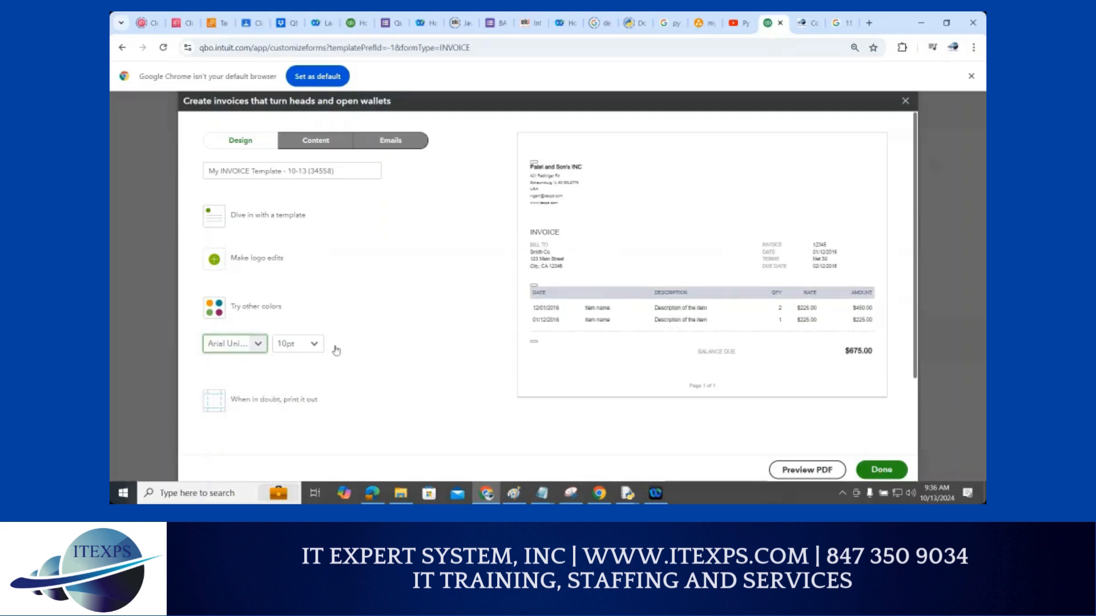
{"action": "left_click", "coordinate": [309, 344]}
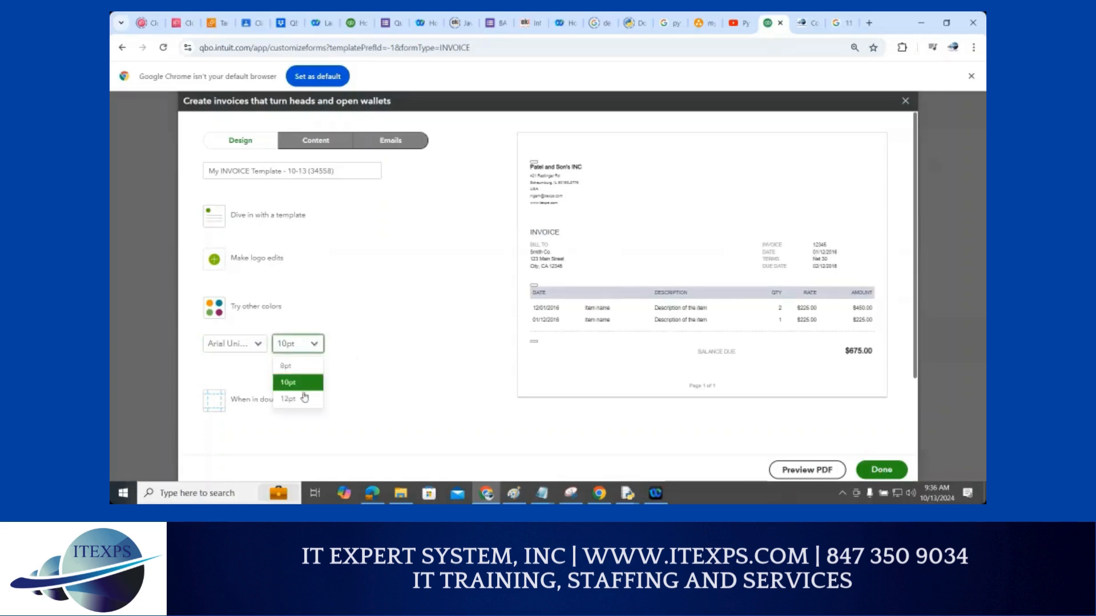
{"action": "left_click", "coordinate": [304, 398]}
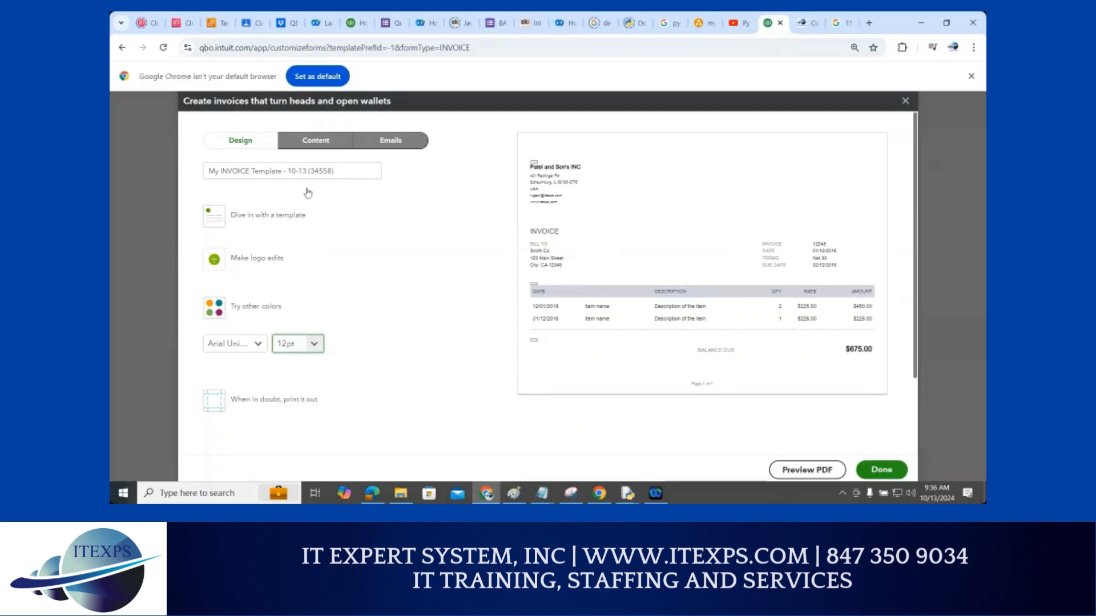
{"action": "left_click", "coordinate": [243, 144]}
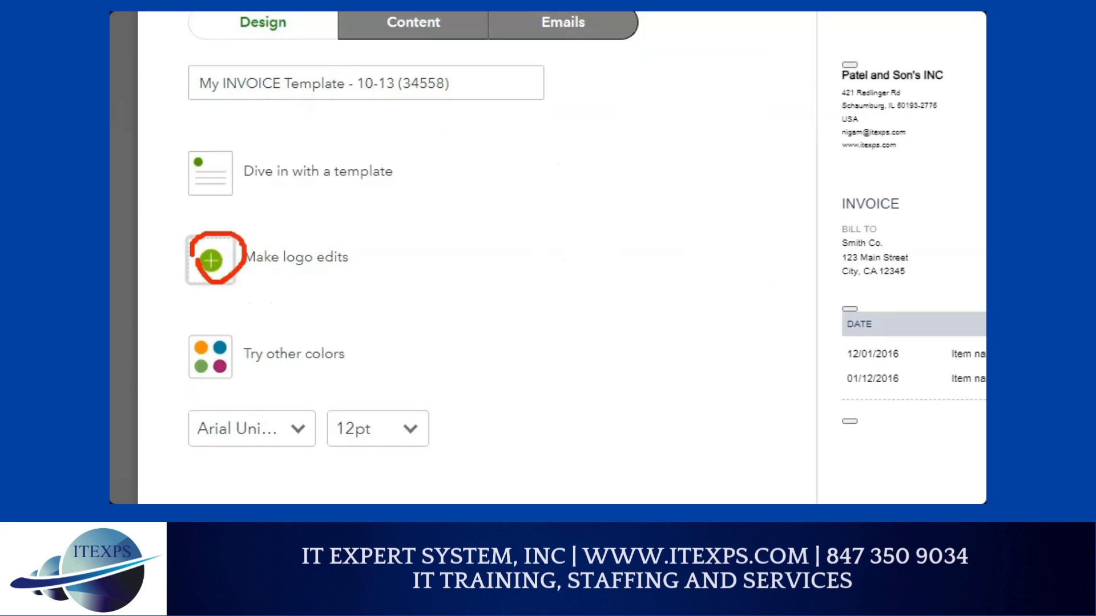
Turn on the logo at size M and try the left, centre and right placements
{"action": "left_click", "coordinate": [211, 260]}
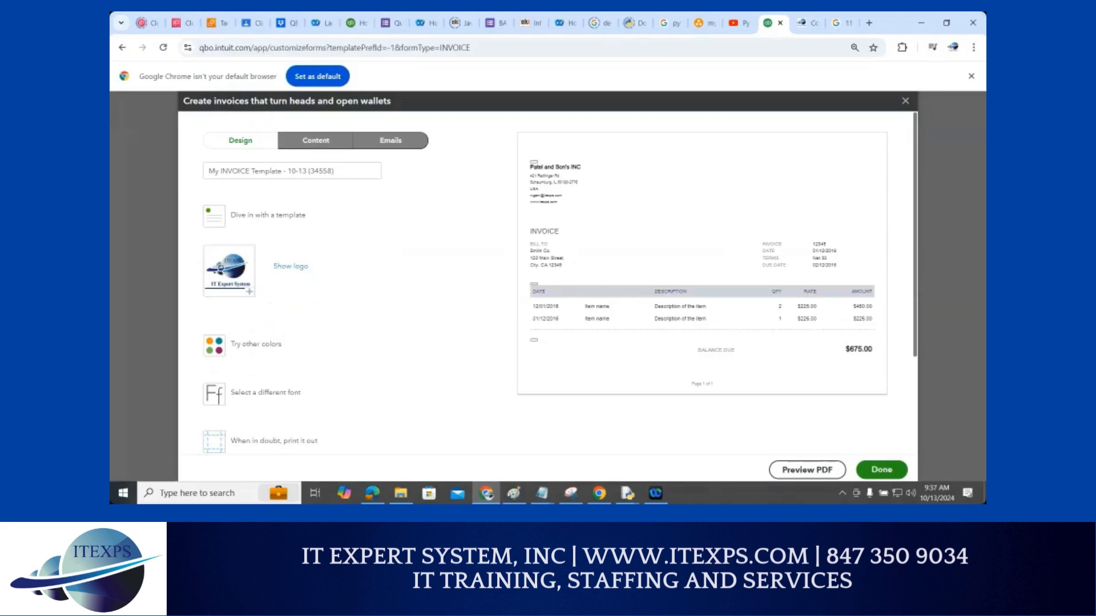
{"action": "left_click", "coordinate": [279, 267]}
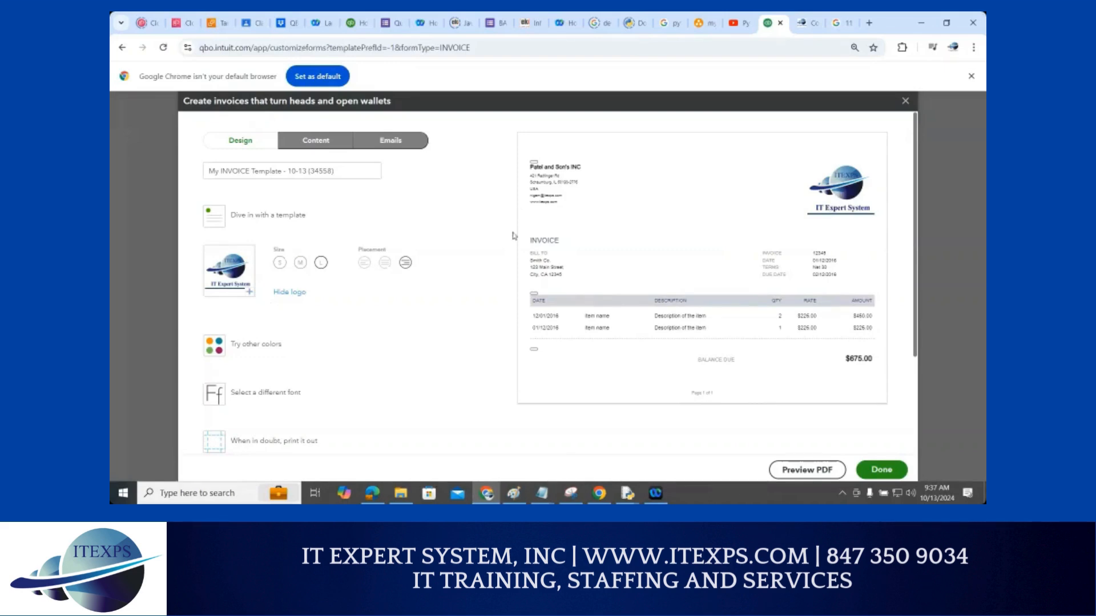
{"action": "left_click", "coordinate": [300, 266]}
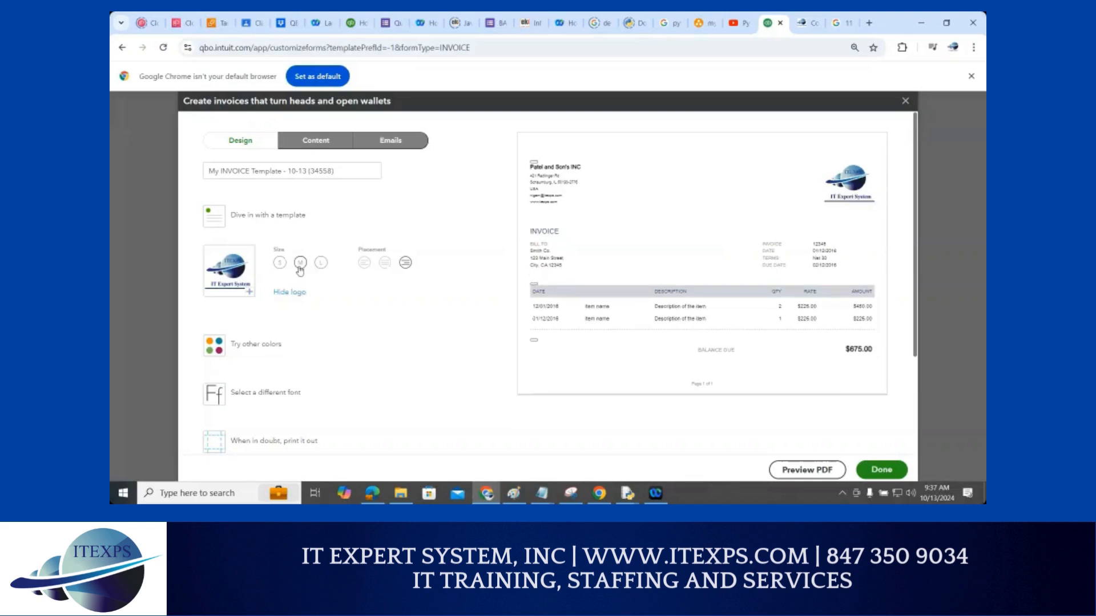
{"action": "left_click", "coordinate": [384, 263]}
{"action": "left_click", "coordinate": [405, 263]}
{"action": "left_click", "coordinate": [366, 264]}
{"action": "left_click", "coordinate": [384, 263]}
Preview the Airy classic, Modern, Fresh and Bold templates, then switch to the Content tab
{"action": "left_click", "coordinate": [216, 217]}
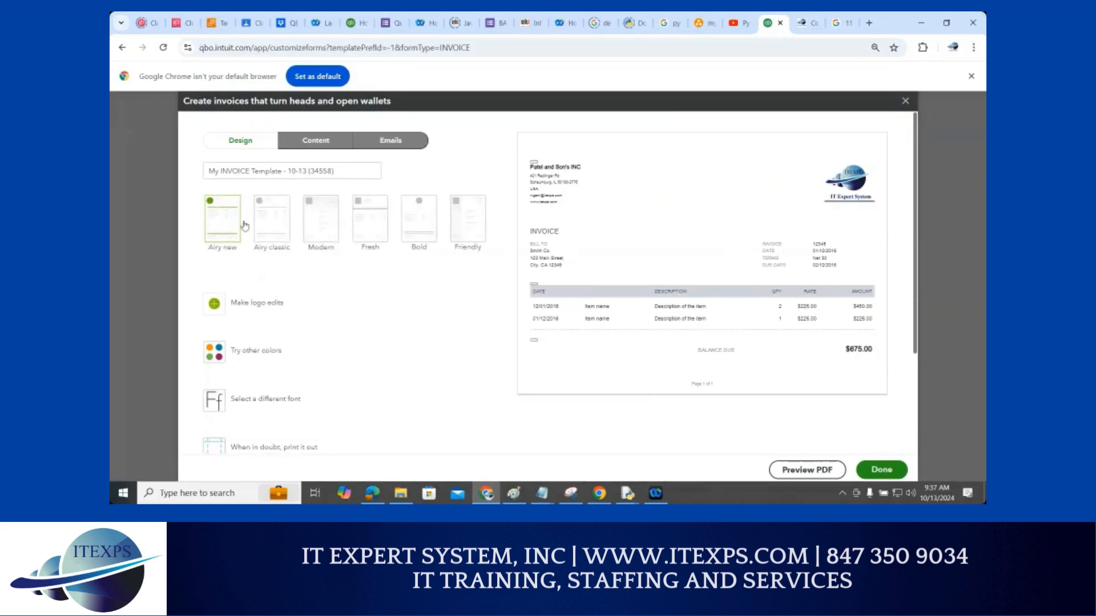
{"action": "left_click", "coordinate": [266, 223]}
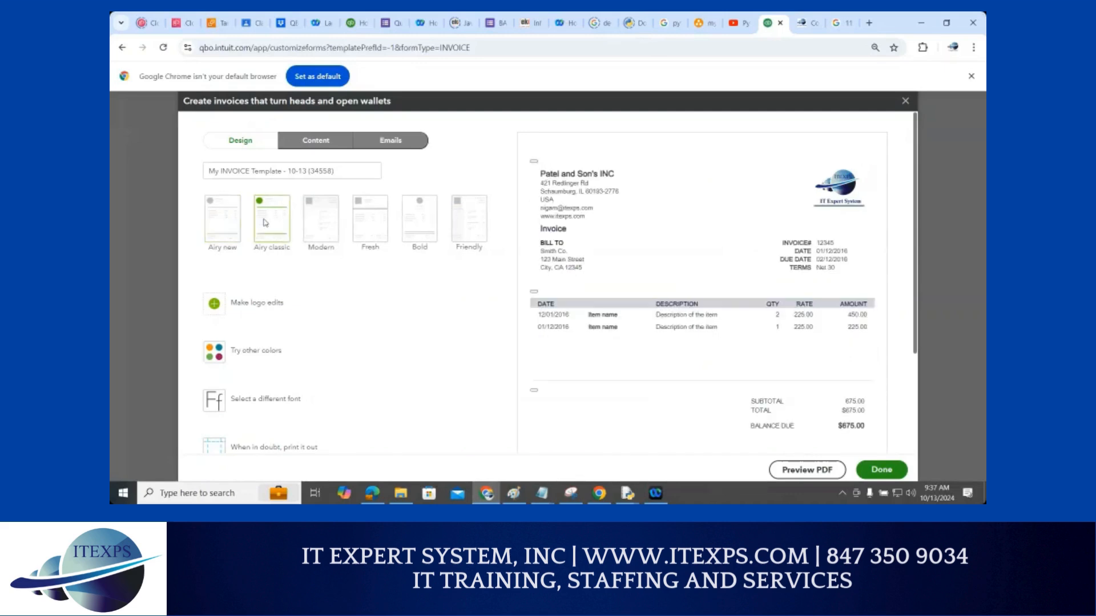
{"action": "left_click", "coordinate": [320, 224]}
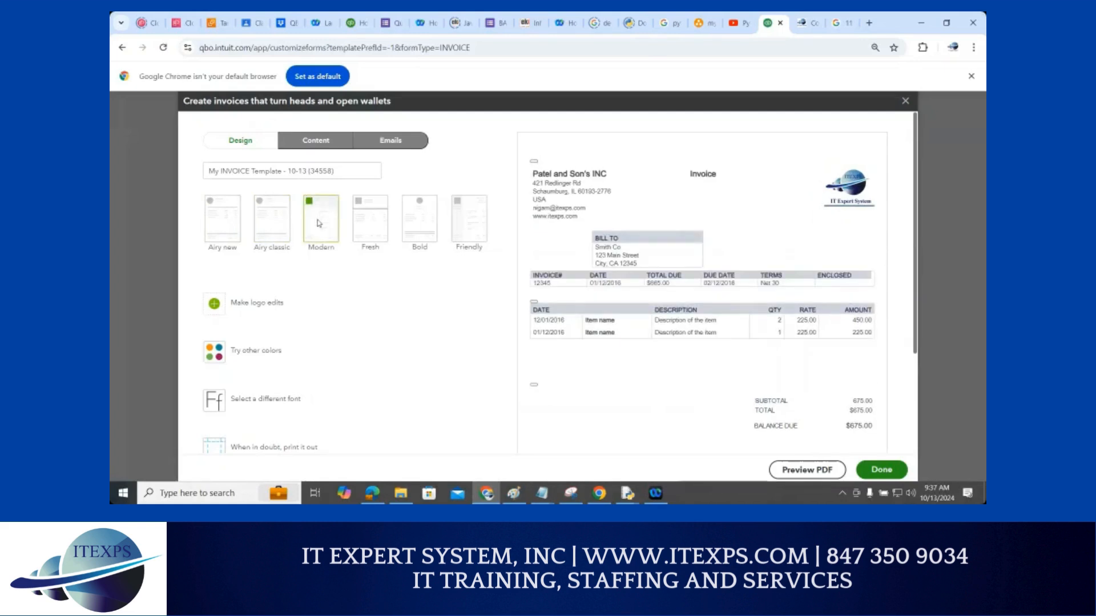
{"action": "left_click", "coordinate": [376, 225]}
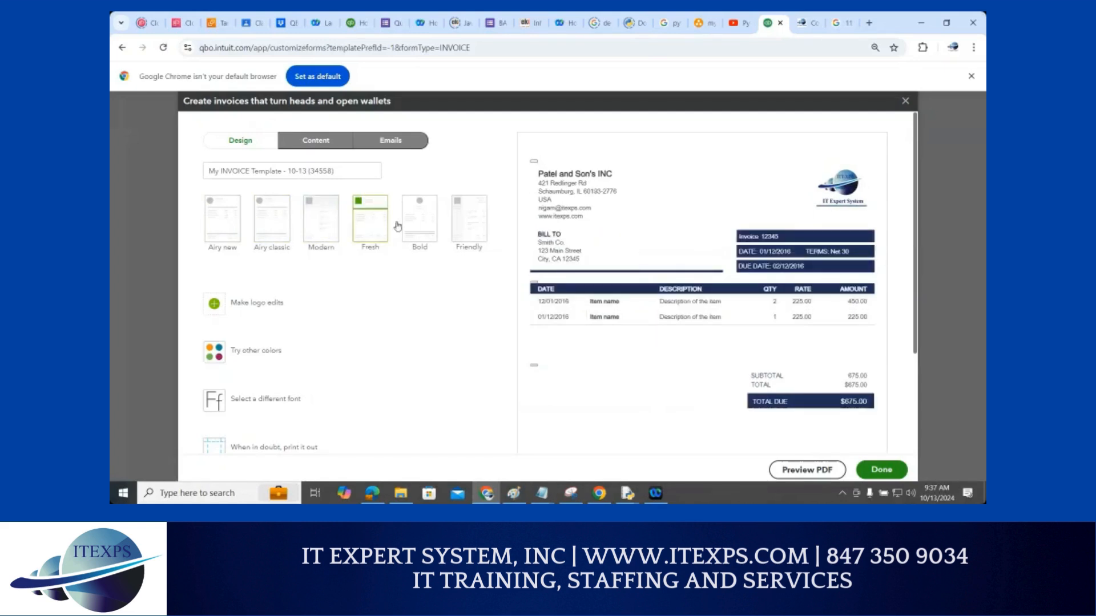
{"action": "left_click", "coordinate": [424, 222]}
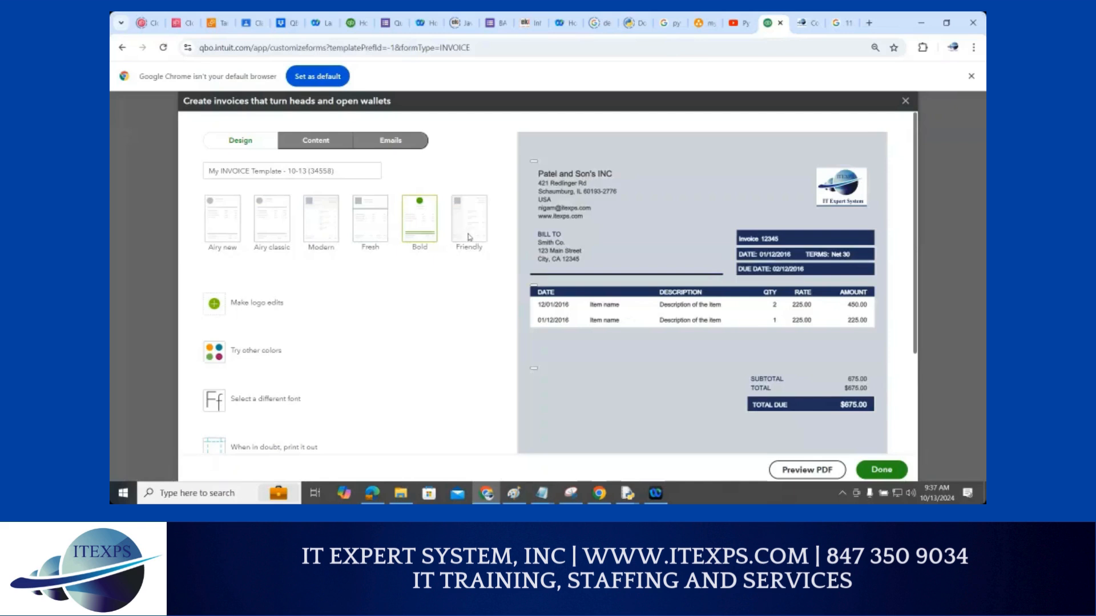
{"action": "left_click", "coordinate": [318, 146]}
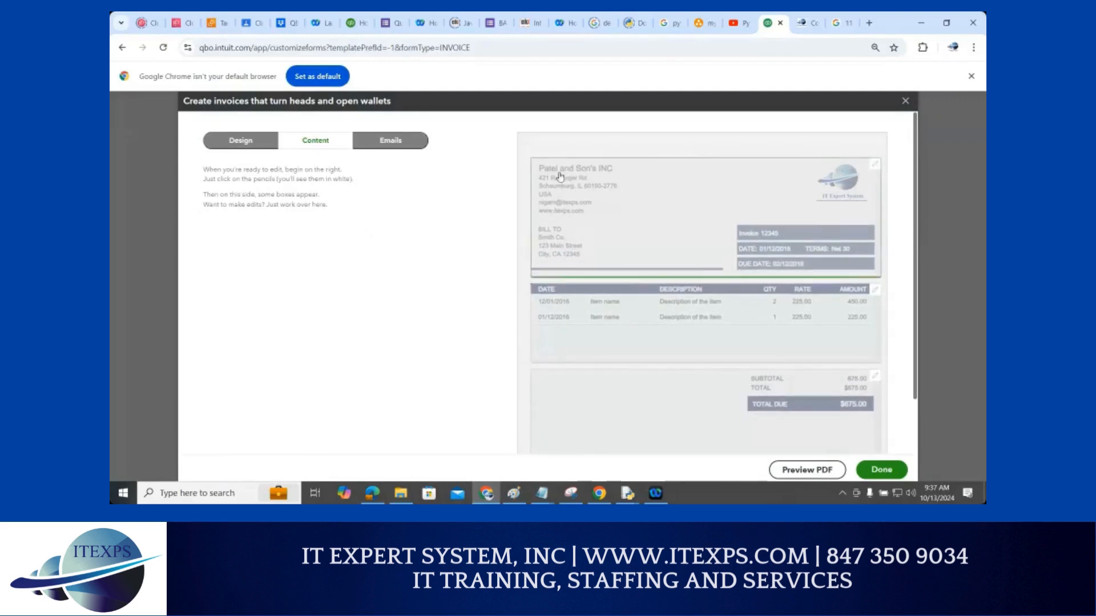
Add phone, website and street address to the invoice header, then preview it as a PDF
{"action": "left_click", "coordinate": [558, 176]}
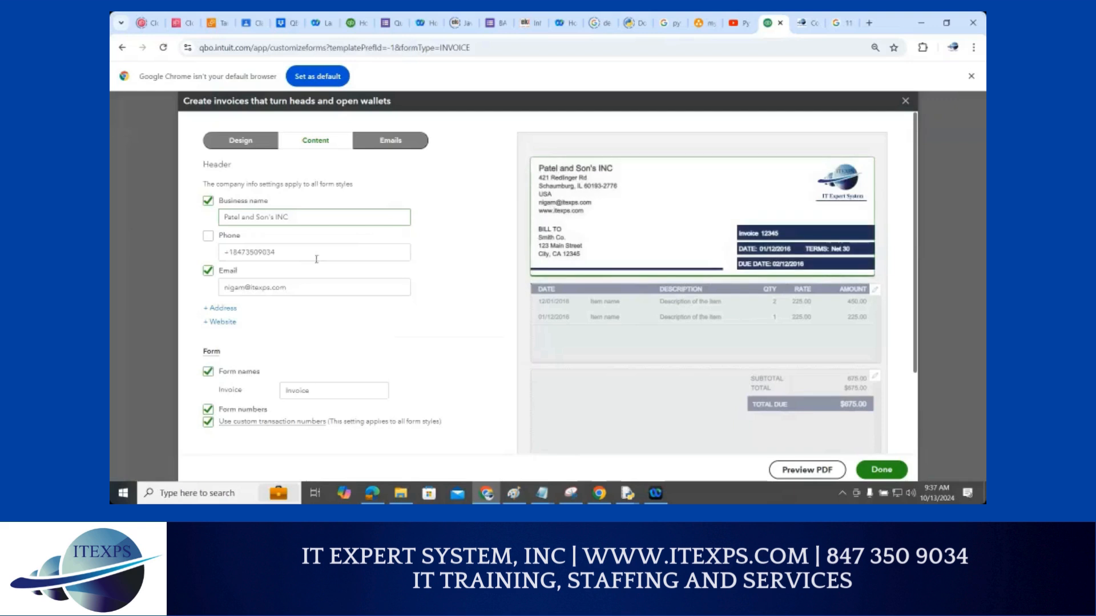
{"action": "left_click", "coordinate": [209, 236]}
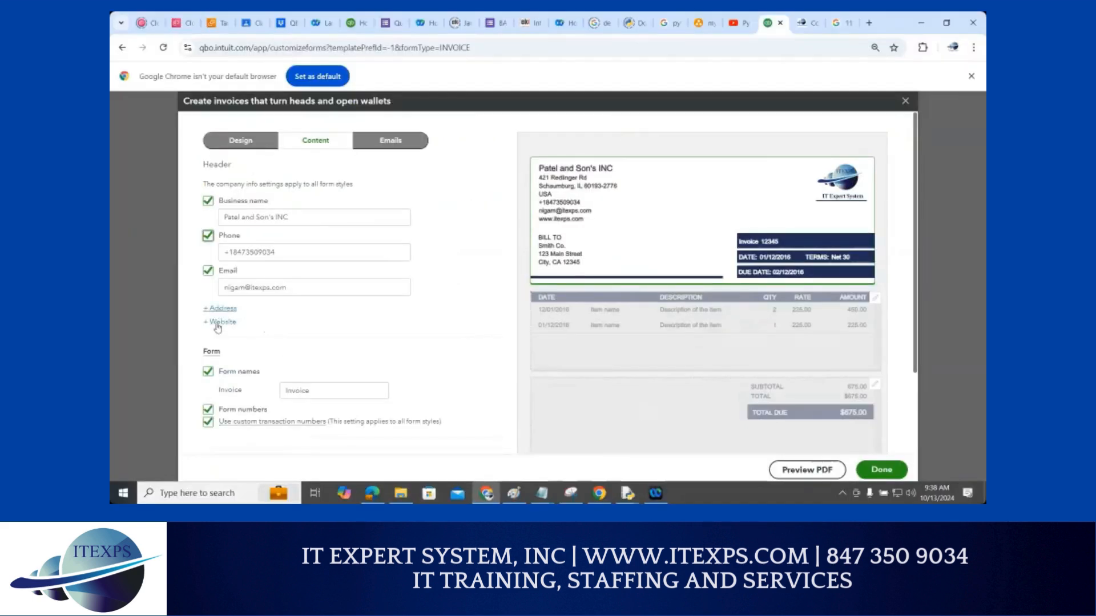
{"action": "left_click", "coordinate": [216, 322]}
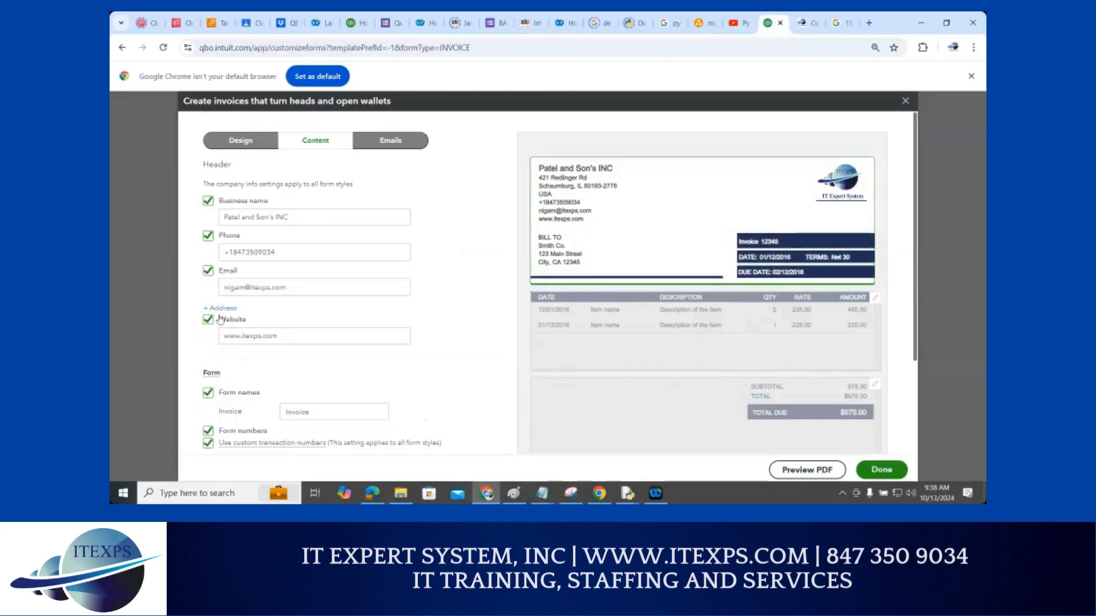
{"action": "left_click", "coordinate": [214, 309]}
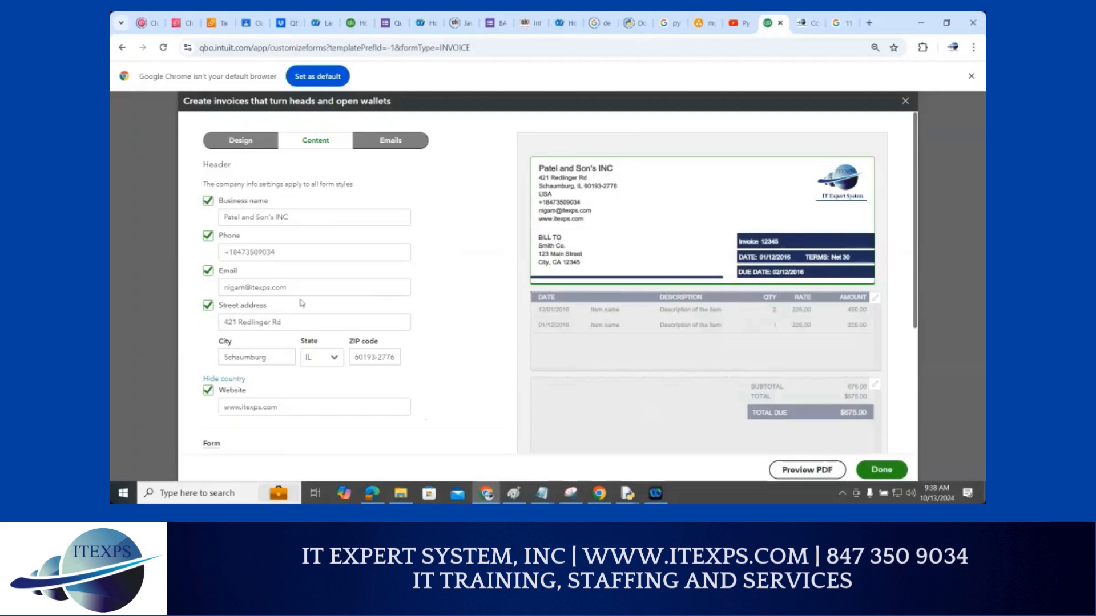
{"action": "scroll", "coordinate": [301, 299], "scroll_direction": "down", "scroll_amount": 3}
{"action": "scroll", "coordinate": [301, 299], "scroll_direction": "down", "scroll_amount": 1}
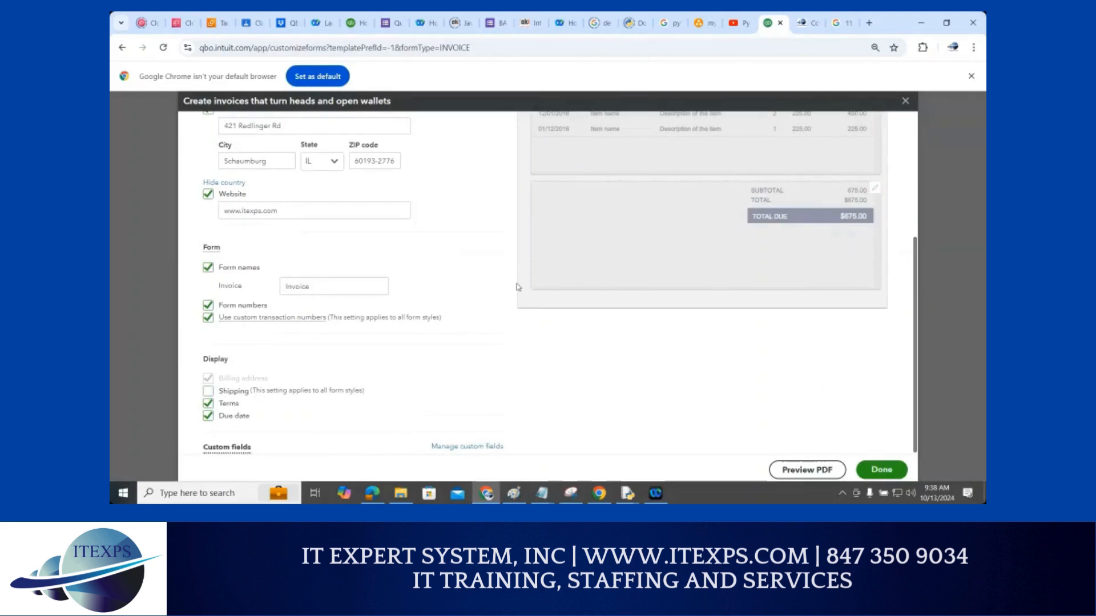
{"action": "scroll", "coordinate": [518, 289], "scroll_direction": "up", "scroll_amount": 5}
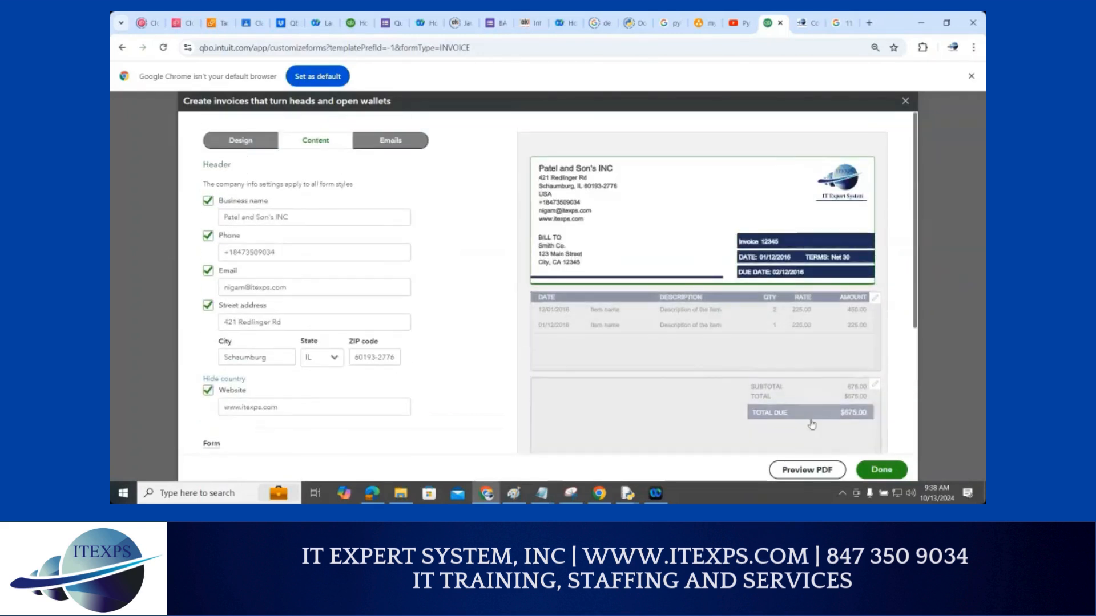
{"action": "left_click", "coordinate": [804, 470]}
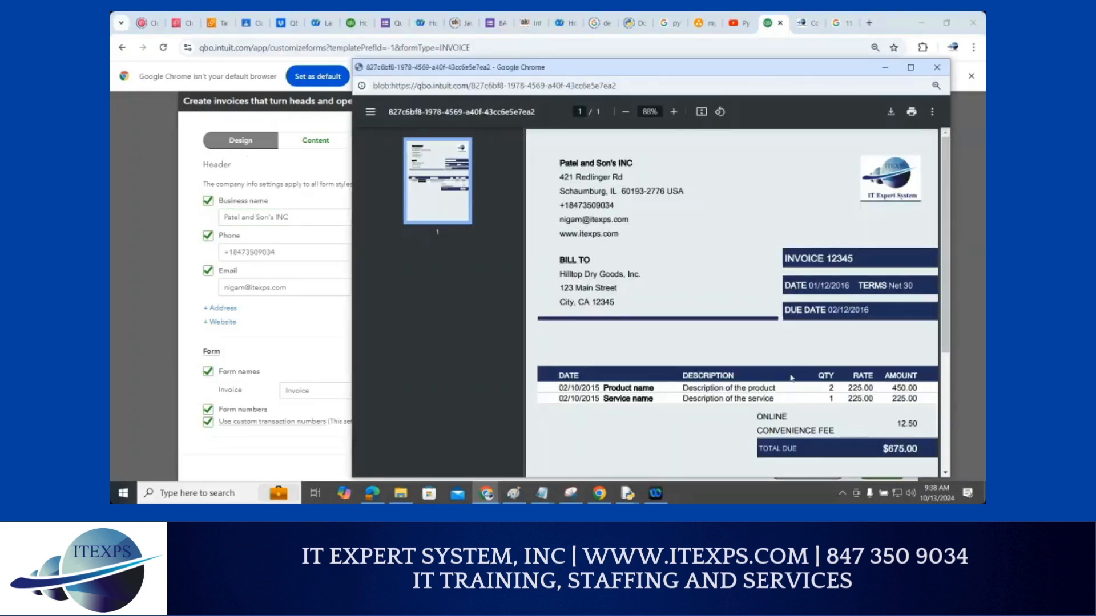
{"action": "scroll", "coordinate": [791, 377], "scroll_direction": "down", "scroll_amount": 1}
{"action": "scroll", "coordinate": [791, 377], "scroll_direction": "down", "scroll_amount": 2}
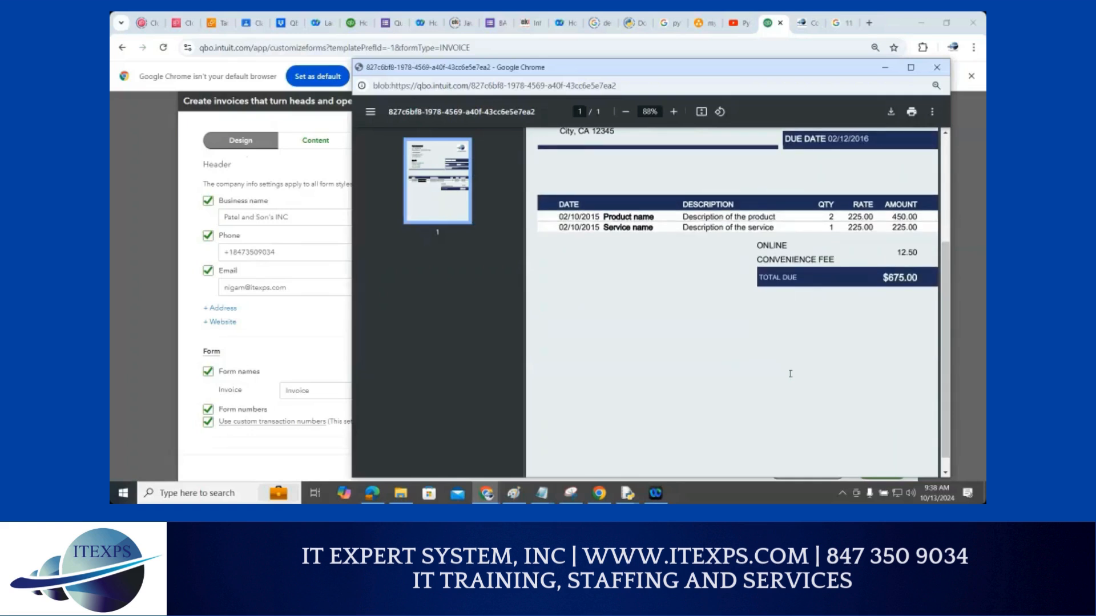
{"action": "scroll", "coordinate": [790, 374], "scroll_direction": "up", "scroll_amount": 3}
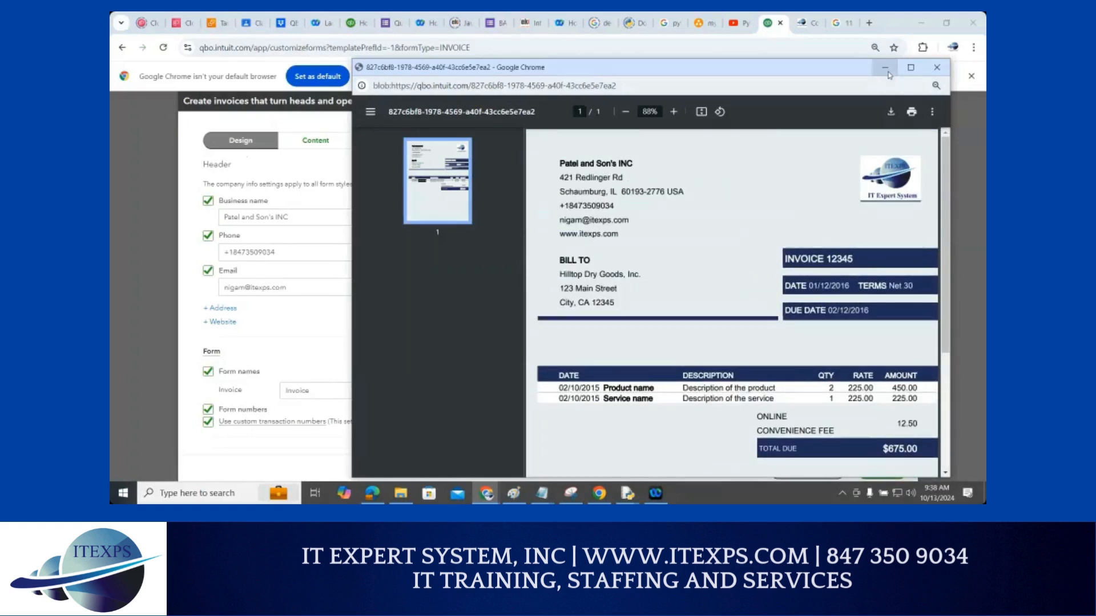
{"action": "left_click", "coordinate": [935, 68]}
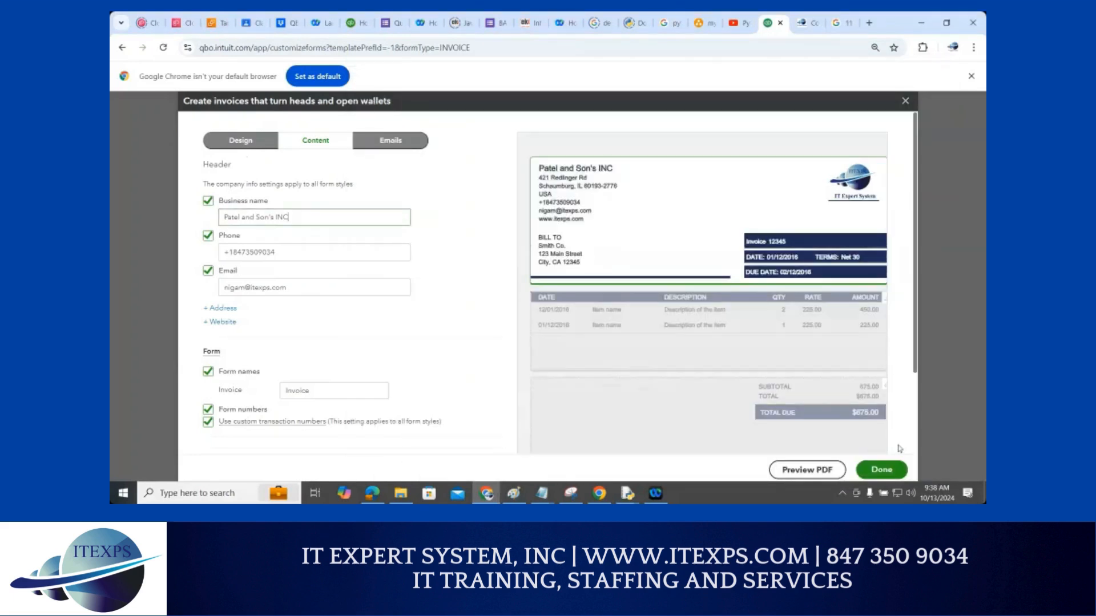
Save the finished invoice style and create a new Sales receipt style
{"action": "left_click", "coordinate": [879, 470]}
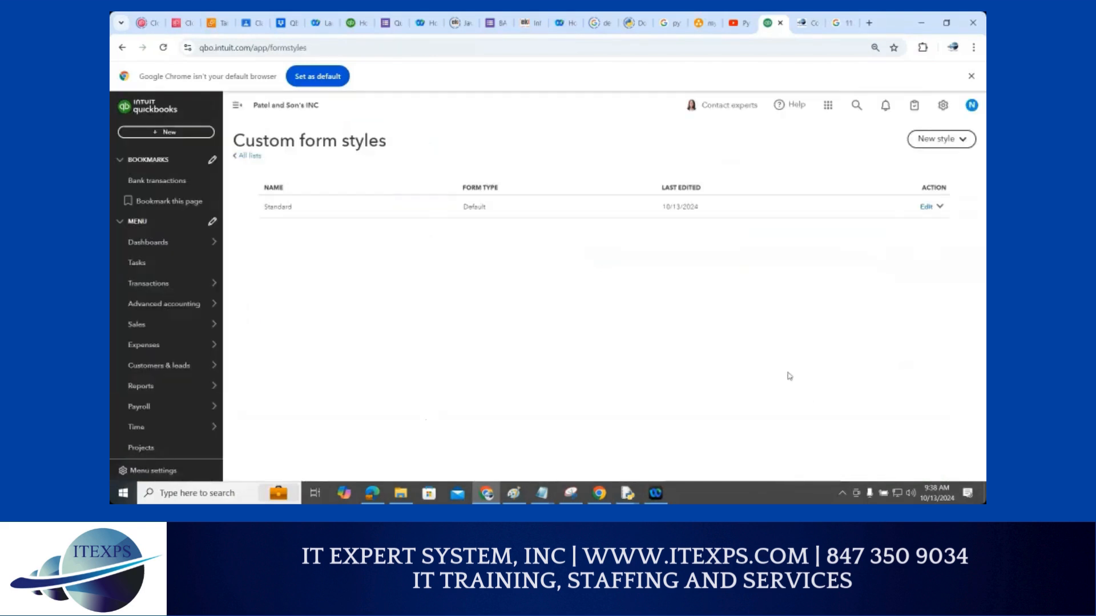
{"action": "left_click", "coordinate": [941, 140]}
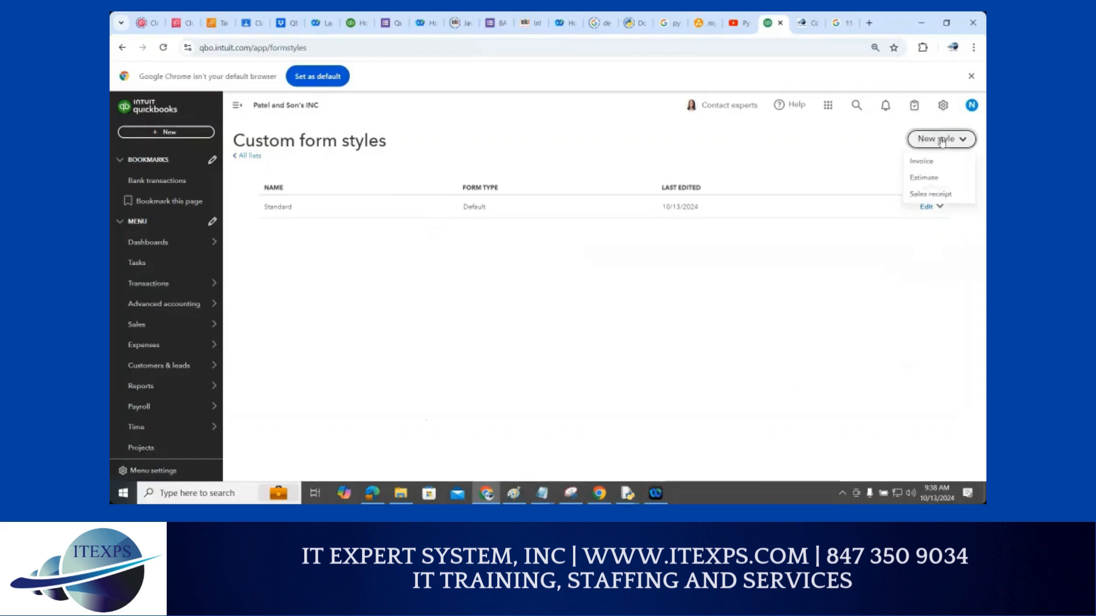
{"action": "left_click", "coordinate": [931, 194]}
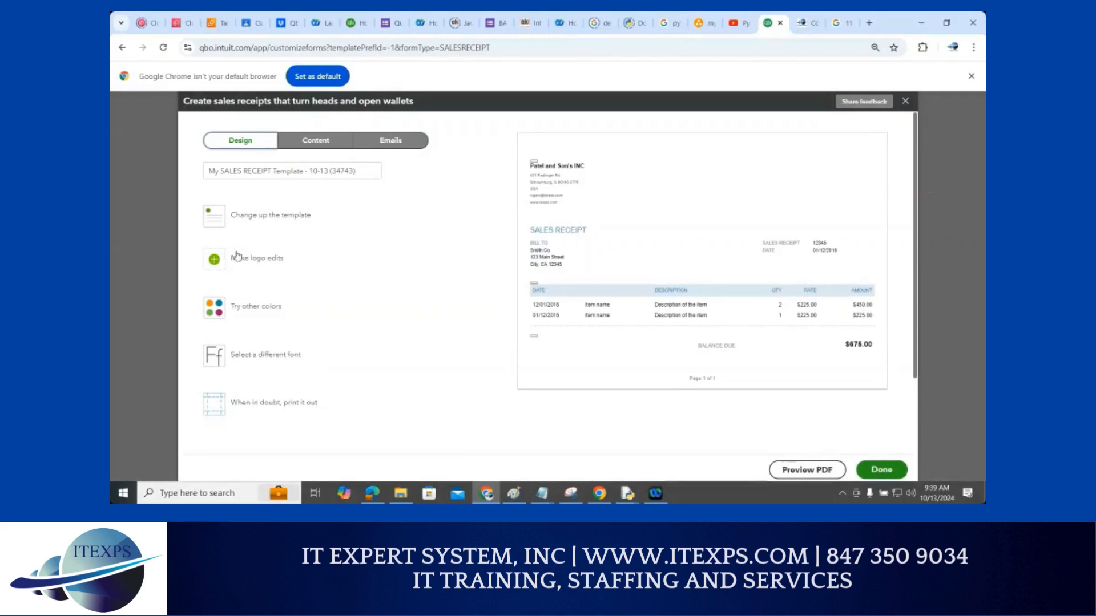
Add the IT Expert System logo to the receipt and set its colour to dark navy #004254
{"action": "left_click", "coordinate": [216, 258]}
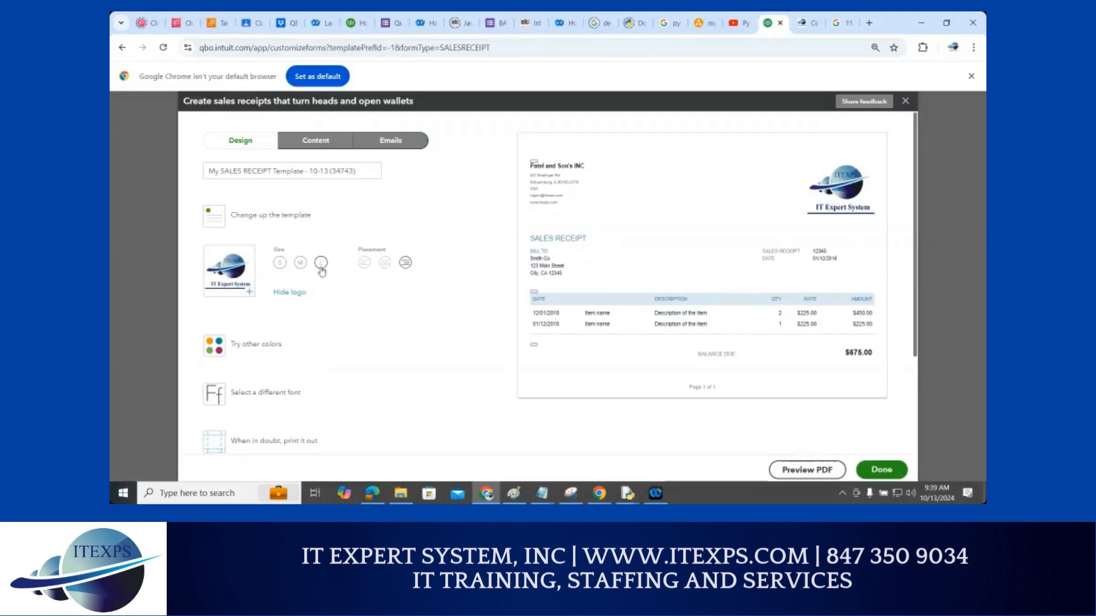
{"action": "left_click", "coordinate": [258, 347]}
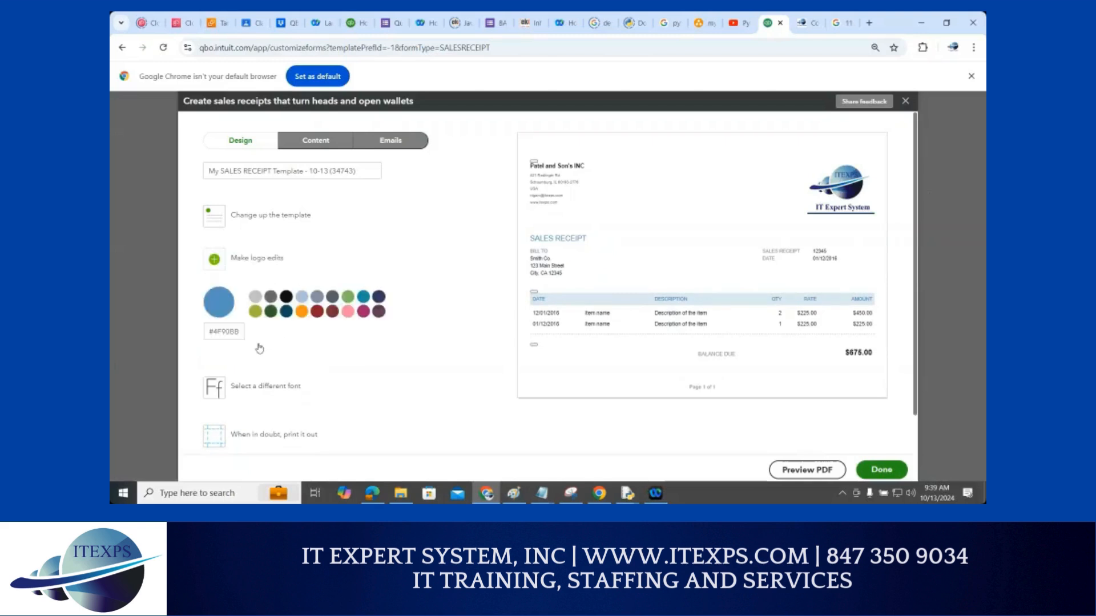
{"action": "left_click", "coordinate": [287, 311]}
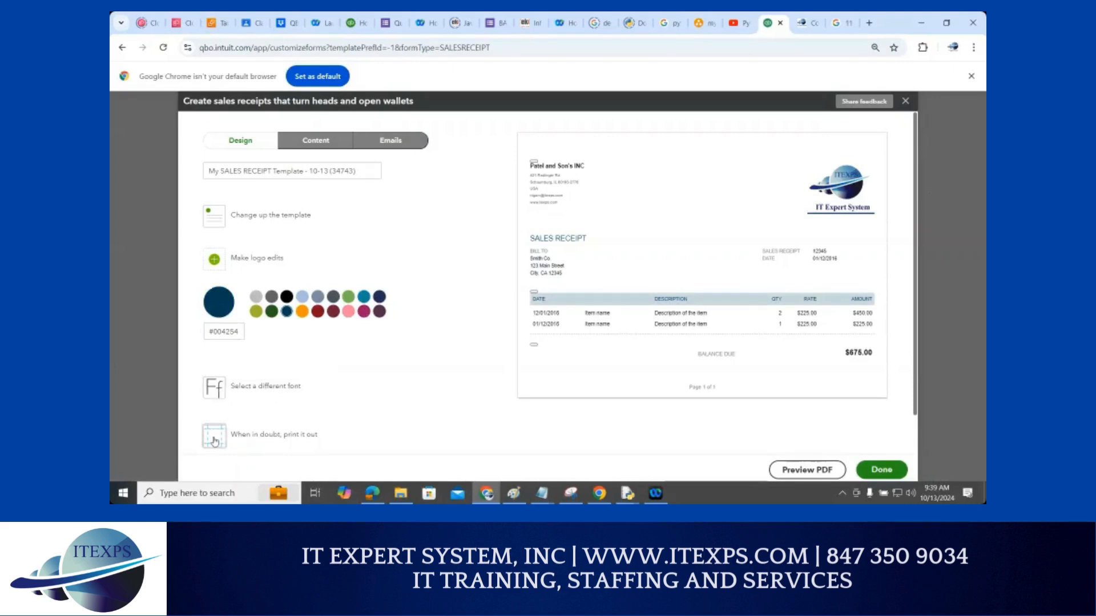
Apply the Fresh template to the sales receipt and save the style
{"action": "left_click", "coordinate": [305, 144]}
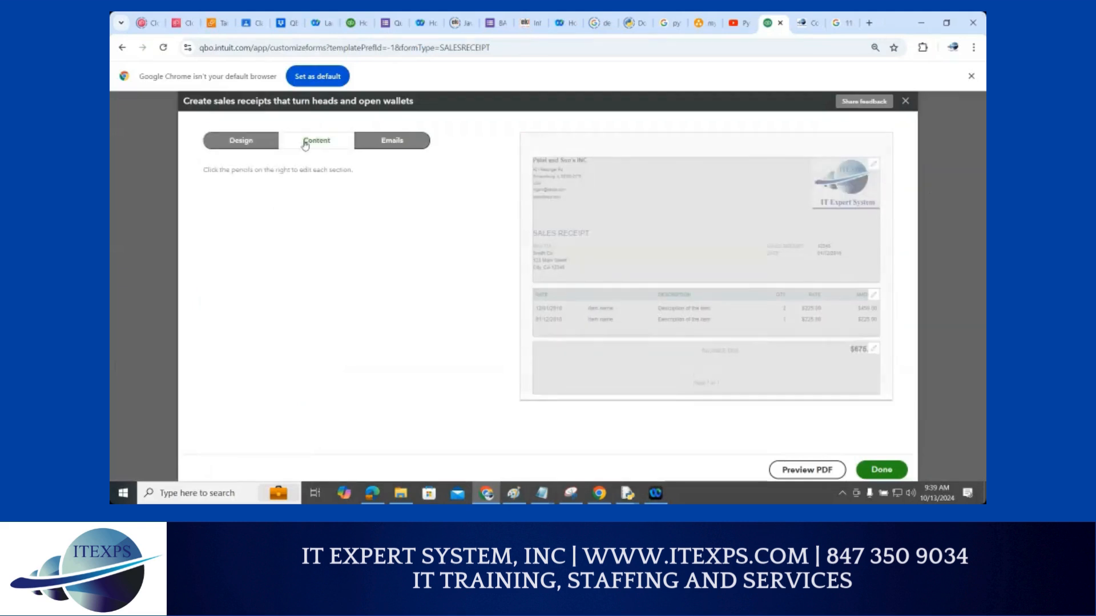
{"action": "left_click", "coordinate": [252, 145]}
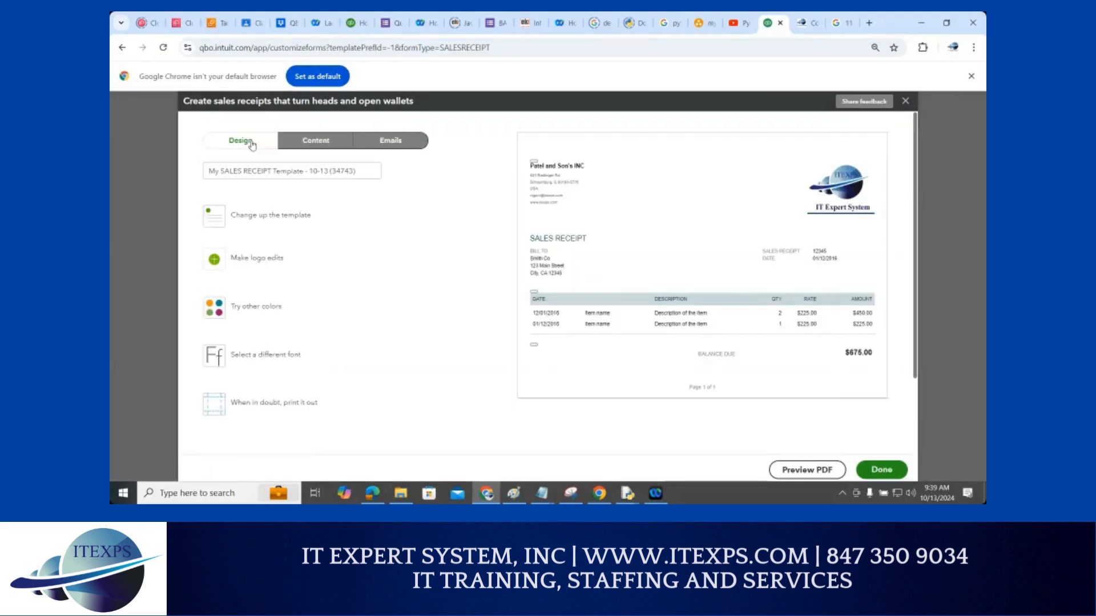
{"action": "left_click", "coordinate": [222, 219]}
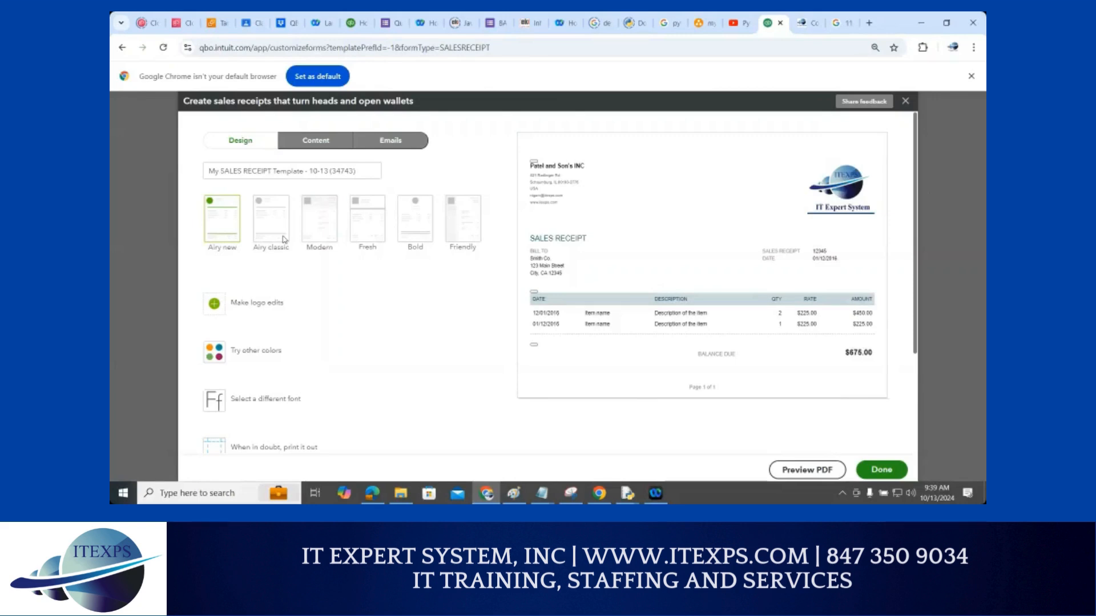
{"action": "left_click", "coordinate": [463, 222]}
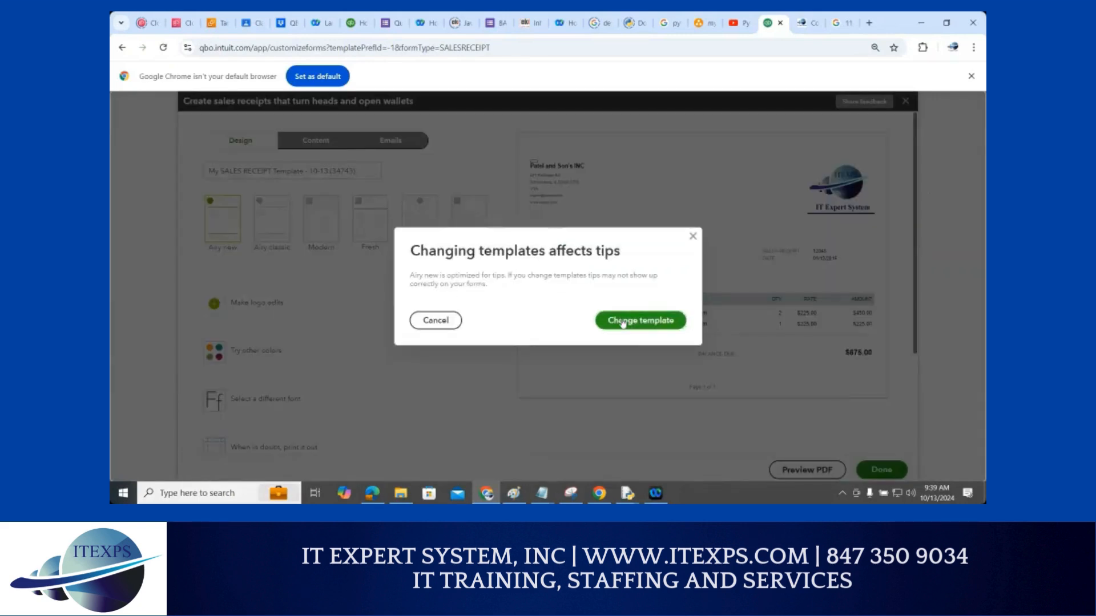
{"action": "left_click", "coordinate": [621, 320]}
{"action": "left_click", "coordinate": [318, 218]}
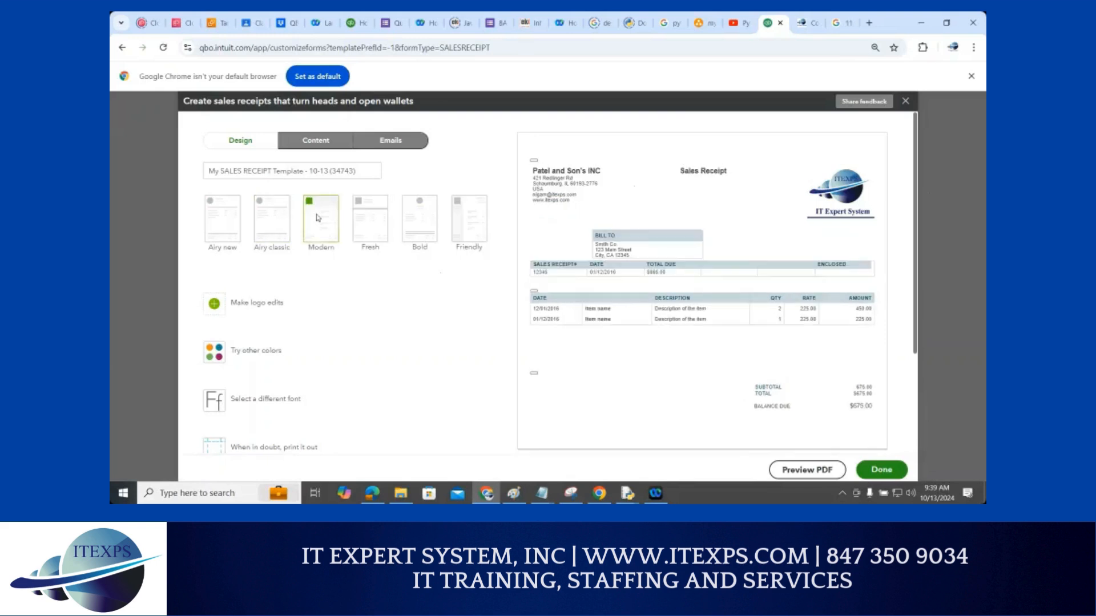
{"action": "left_click", "coordinate": [360, 226]}
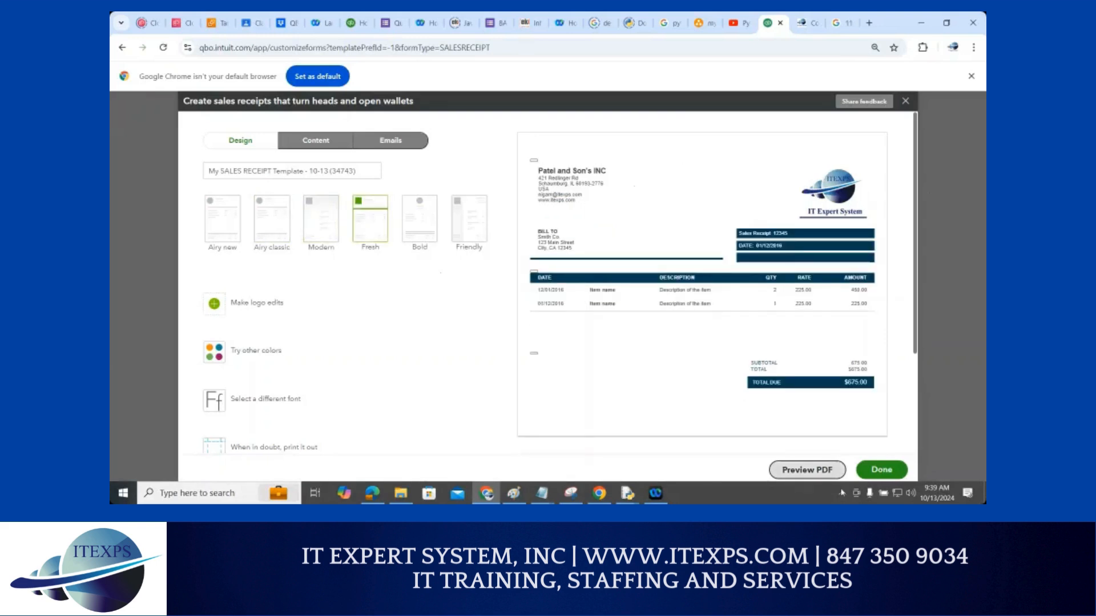
{"action": "left_click", "coordinate": [872, 468]}
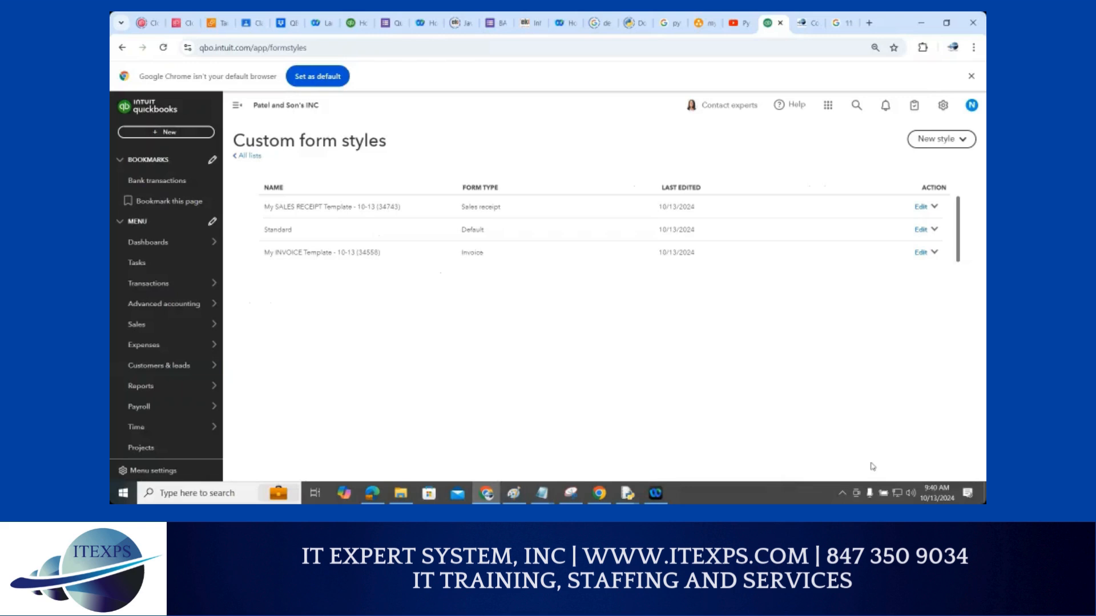
Draw two red check marks on the overlay and circle each of them
{"action": "left_click_drag", "start_coordinate": [699, 362], "coordinate": [826, 333]}
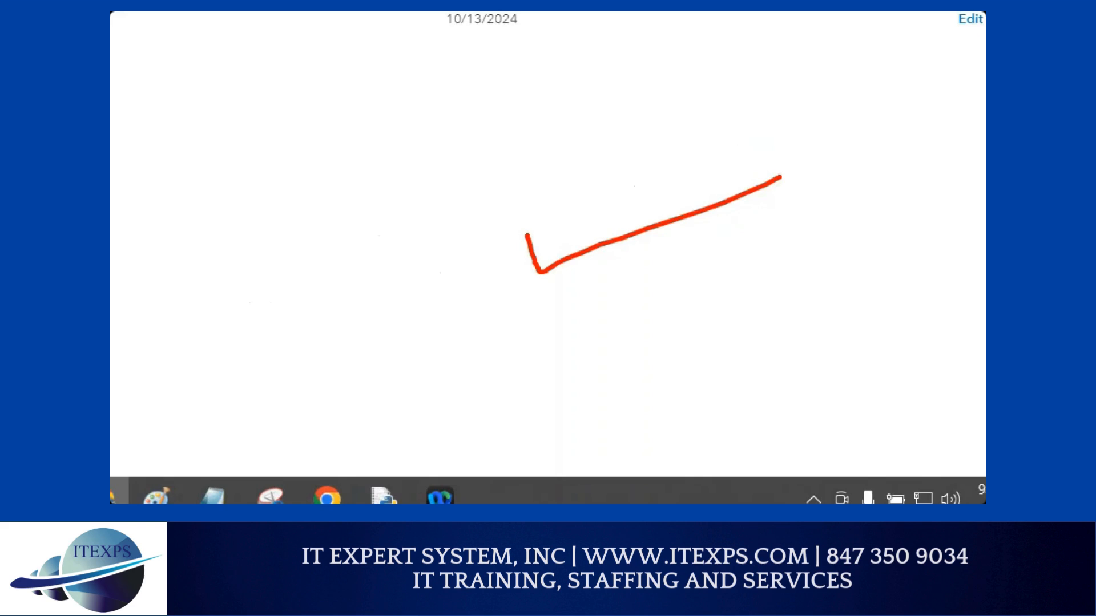
{"action": "mouse_move", "coordinate": [590, 159]}
{"action": "left_mouse_down"}
{"action": "mouse_move", "coordinate": [482, 228]}
{"action": "mouse_move", "coordinate": [733, 271]}
{"action": "mouse_move", "coordinate": [596, 146]}
{"action": "left_mouse_up"}
{"action": "mouse_move", "coordinate": [243, 139]}
{"action": "left_mouse_down"}
{"action": "mouse_move", "coordinate": [318, 135]}
{"action": "mouse_move", "coordinate": [341, 118]}
{"action": "left_mouse_up"}
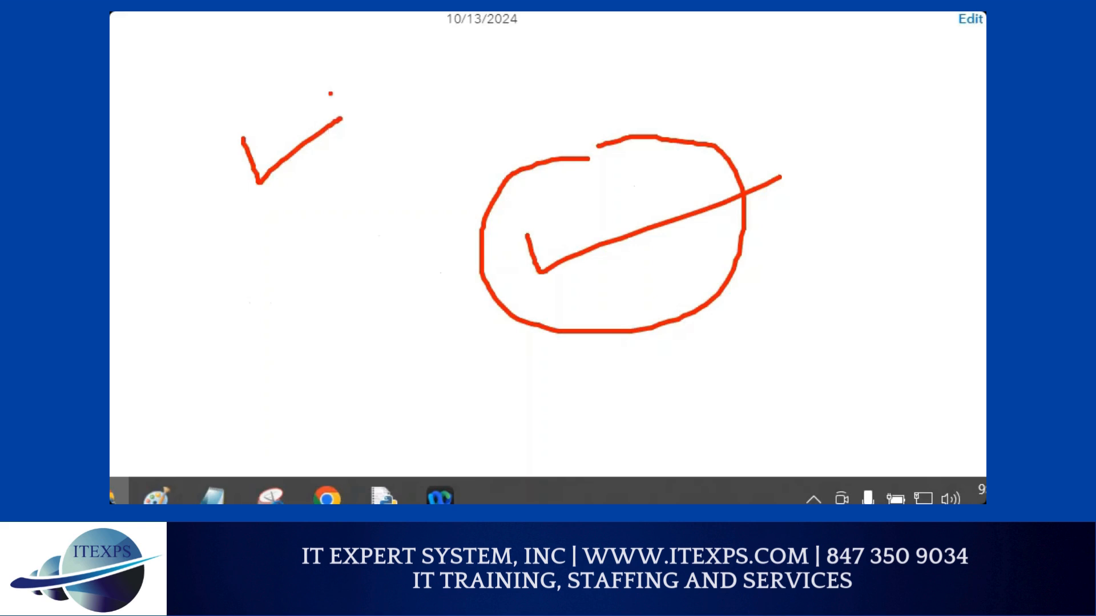
{"action": "mouse_move", "coordinate": [299, 84]}
{"action": "left_mouse_down"}
{"action": "mouse_move", "coordinate": [331, 203]}
{"action": "mouse_move", "coordinate": [293, 75]}
{"action": "left_mouse_up"}
{"action": "left_click", "coordinate": [245, 158]}
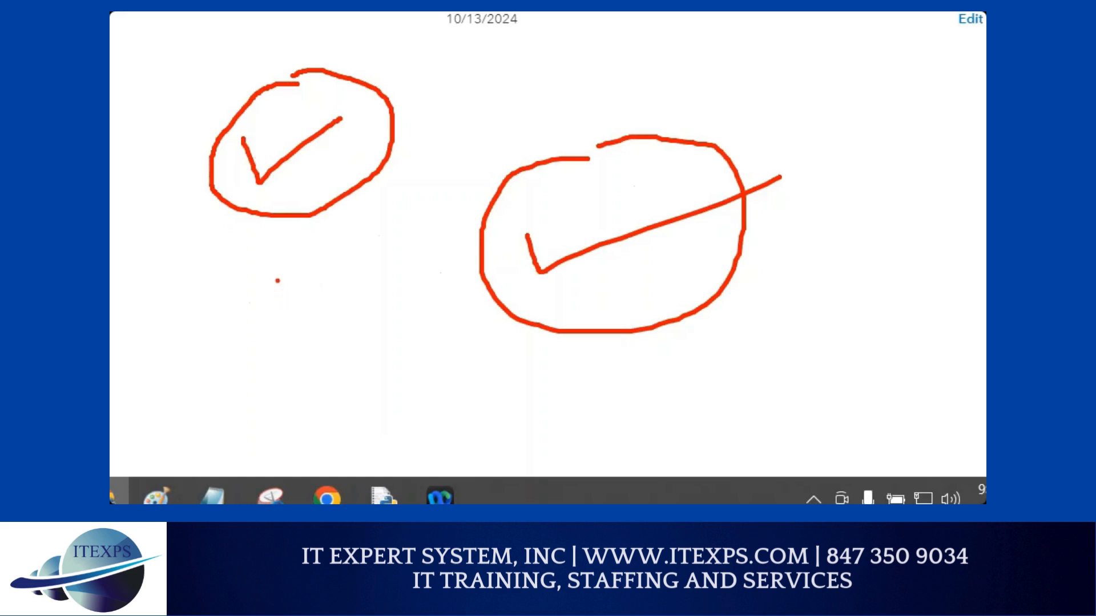
Sketch a thumbs-up below the left circle and a small loop at the upper right
{"action": "left_click_drag", "start_coordinate": [278, 281], "coordinate": [273, 324]}
{"action": "mouse_move", "coordinate": [275, 278]}
{"action": "left_mouse_down"}
{"action": "mouse_move", "coordinate": [292, 288]}
{"action": "mouse_move", "coordinate": [292, 313]}
{"action": "mouse_move", "coordinate": [312, 333]}
{"action": "mouse_move", "coordinate": [270, 351]}
{"action": "mouse_move", "coordinate": [262, 325]}
{"action": "mouse_move", "coordinate": [273, 317]}
{"action": "left_mouse_up"}
{"action": "left_click", "coordinate": [287, 330]}
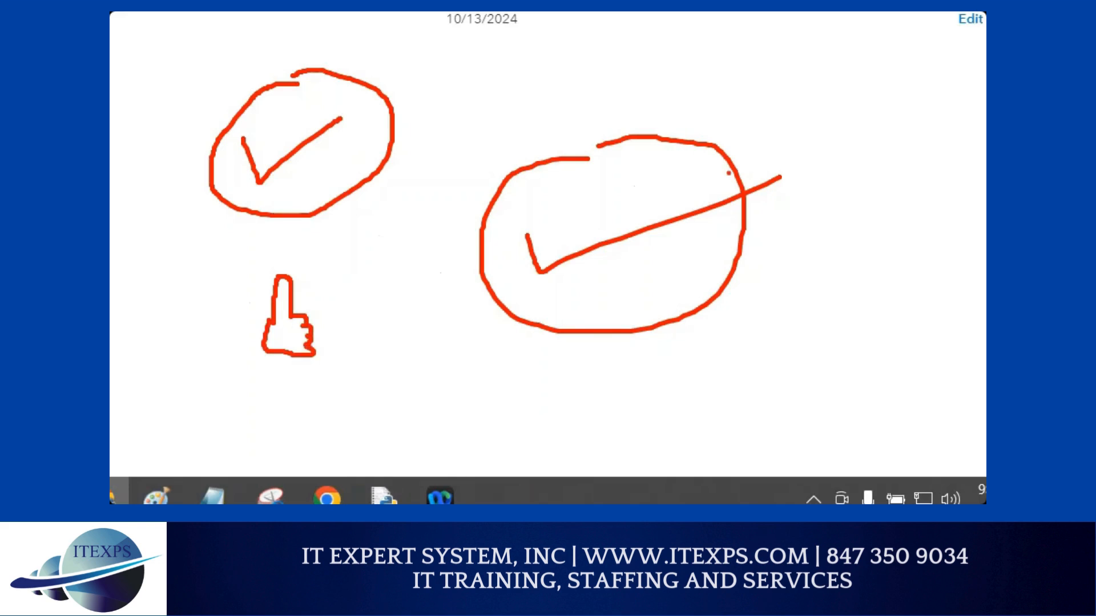
{"action": "mouse_move", "coordinate": [790, 57]}
{"action": "left_mouse_down"}
{"action": "mouse_move", "coordinate": [808, 131]}
{"action": "mouse_move", "coordinate": [811, 54]}
{"action": "mouse_move", "coordinate": [791, 55]}
{"action": "mouse_move", "coordinate": [829, 112]}
{"action": "left_mouse_up"}
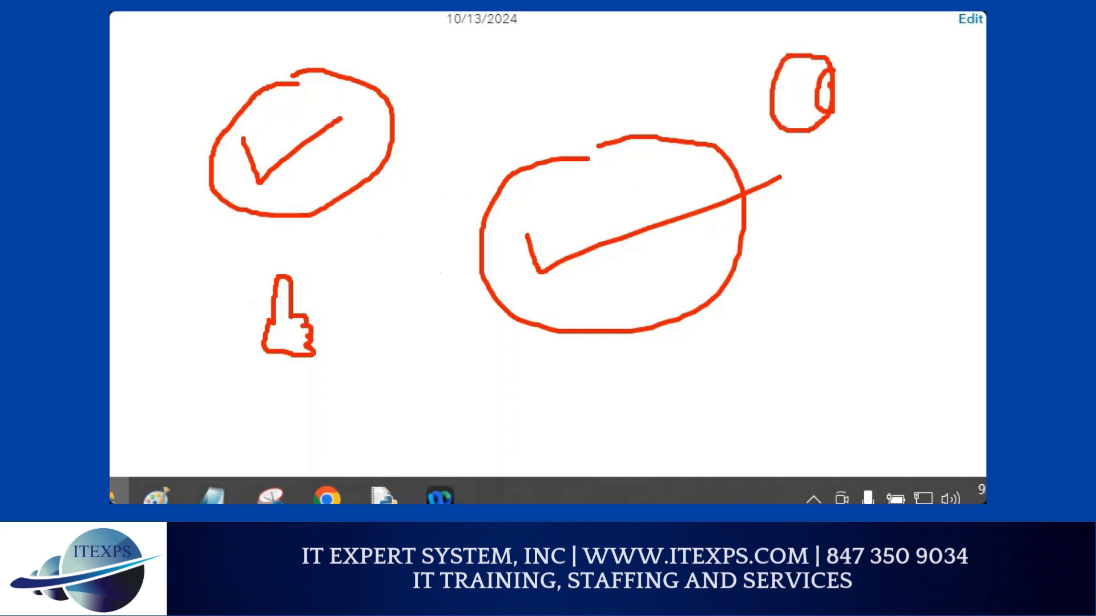
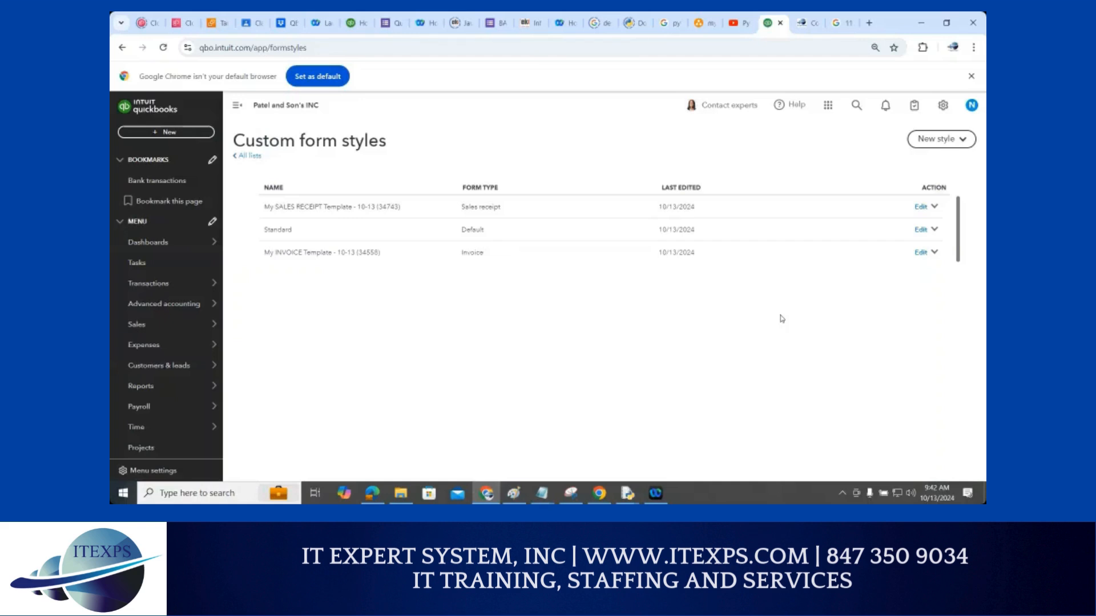
Open the Chart of accounts from the gear menu's Your Company section
{"action": "left_click", "coordinate": [943, 108]}
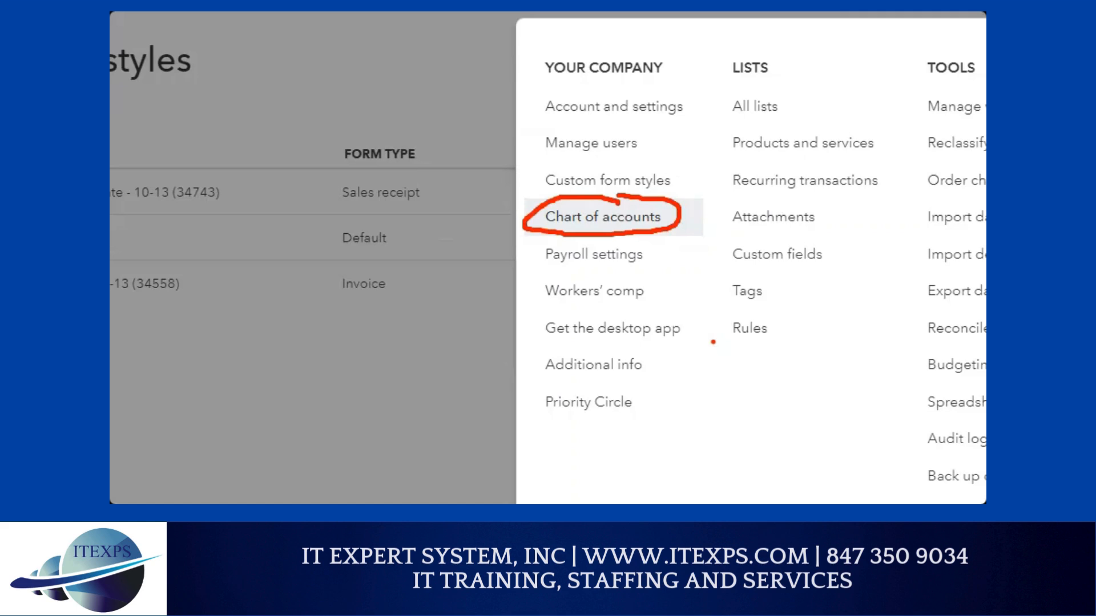
{"action": "key", "text": "Escape"}
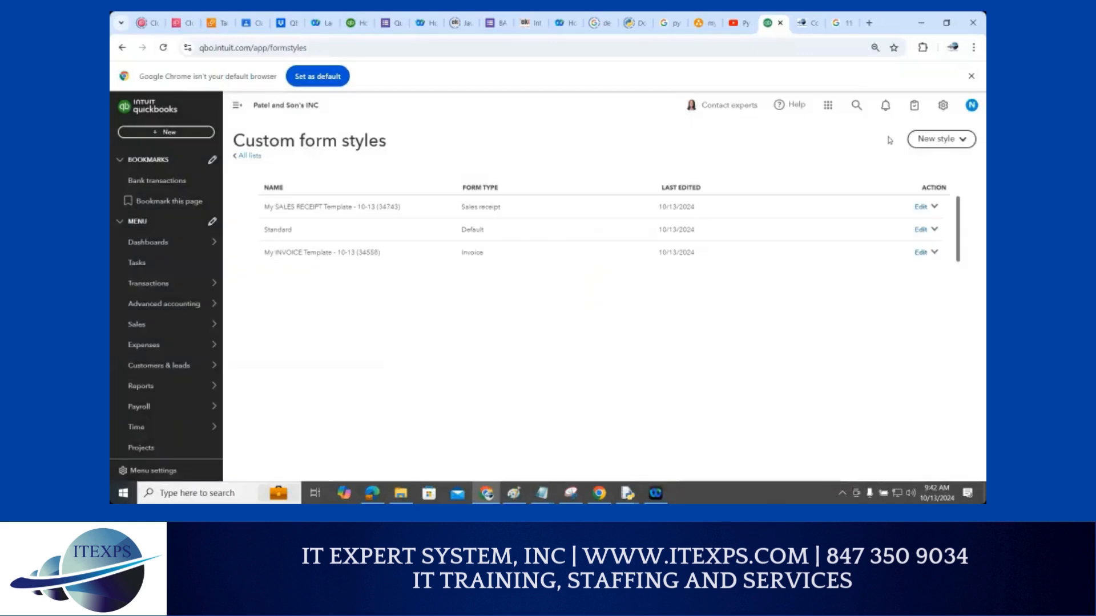
{"action": "left_click", "coordinate": [943, 105]}
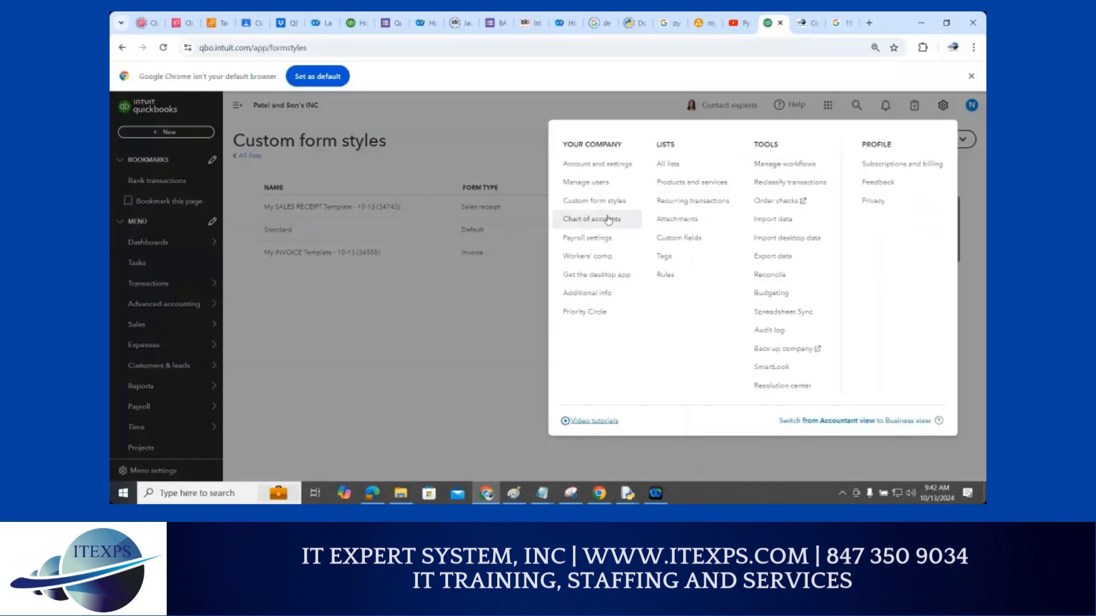
{"action": "left_click", "coordinate": [609, 220]}
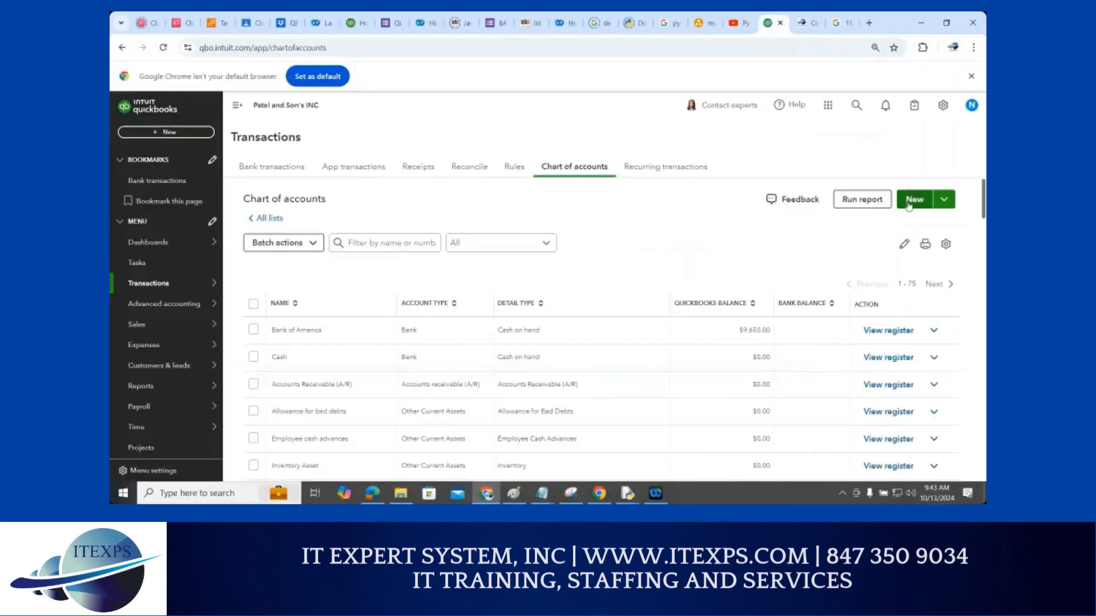
Add Chase Bank as a Bank-type account with a 5000 opening balance and save it
{"action": "left_click", "coordinate": [914, 199]}
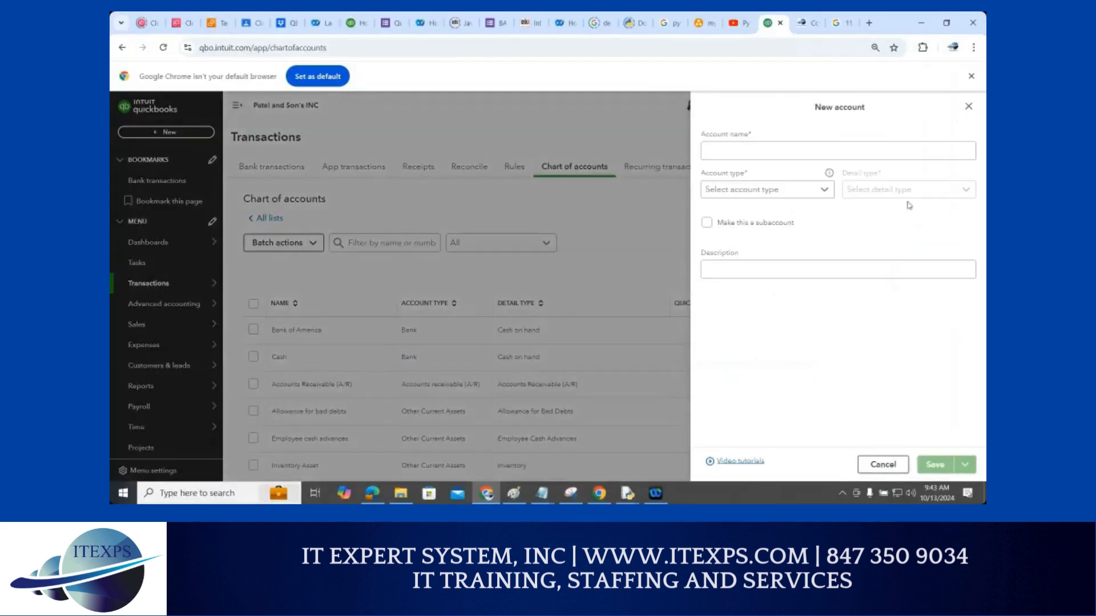
{"action": "left_click", "coordinate": [737, 152]}
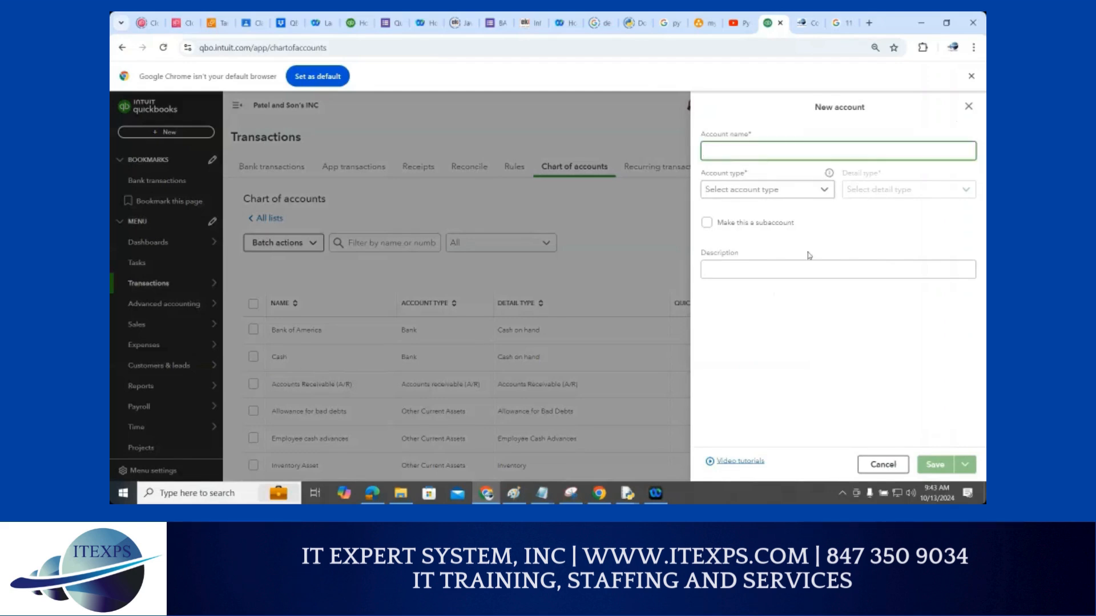
{"action": "type", "text": "Chase Bank"}
{"action": "left_click", "coordinate": [821, 192]}
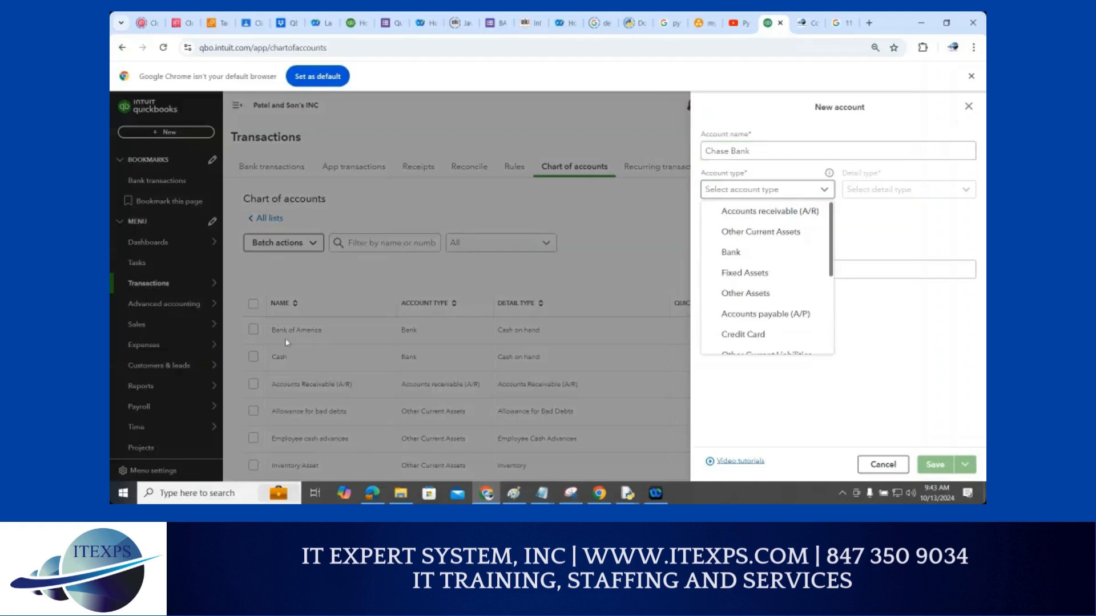
{"action": "left_click", "coordinate": [732, 253]}
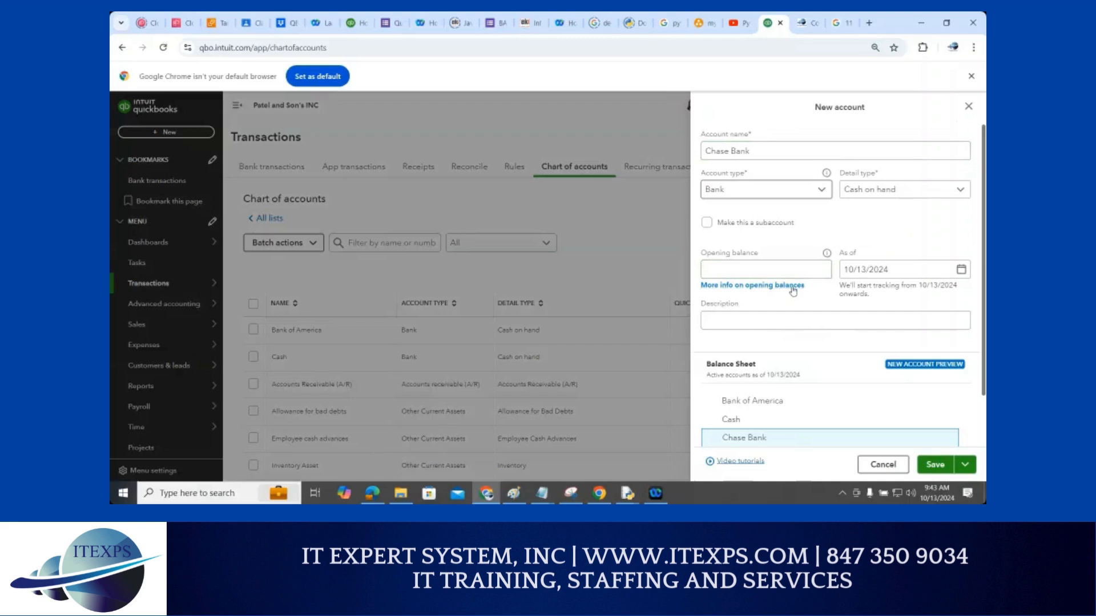
{"action": "left_click", "coordinate": [776, 269]}
{"action": "type", "text": "5000"}
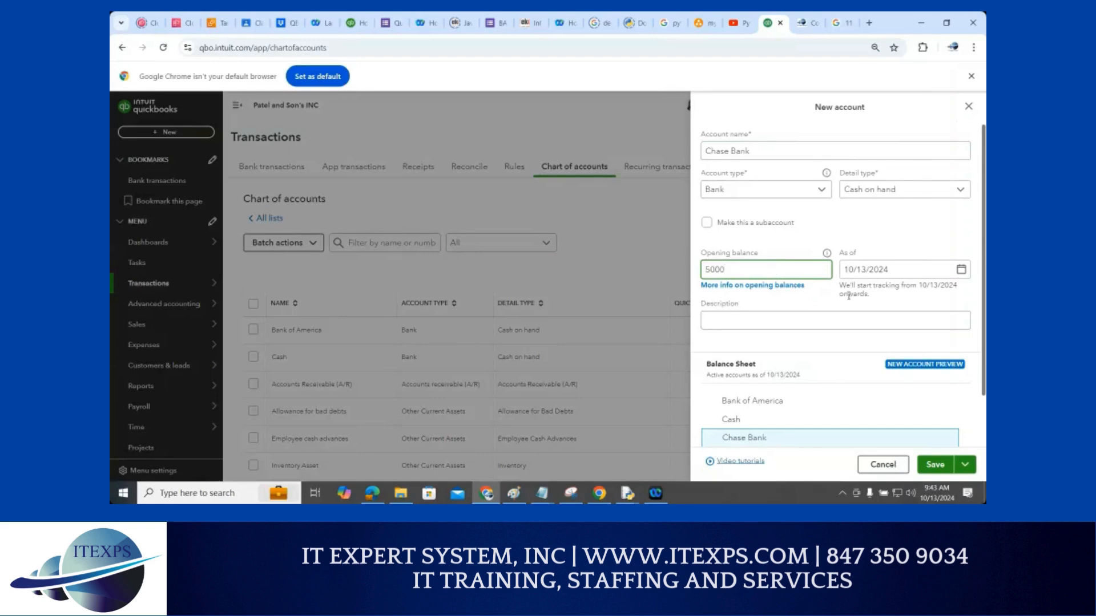
{"action": "left_click", "coordinate": [928, 472]}
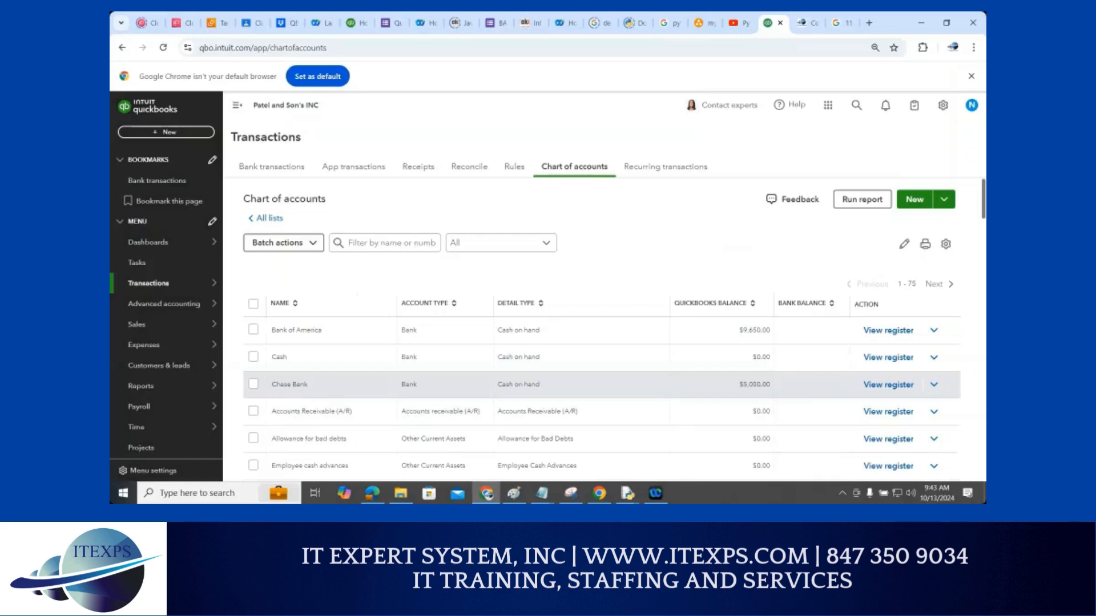
{"action": "left_click_drag", "start_coordinate": [276, 389], "coordinate": [326, 372]}
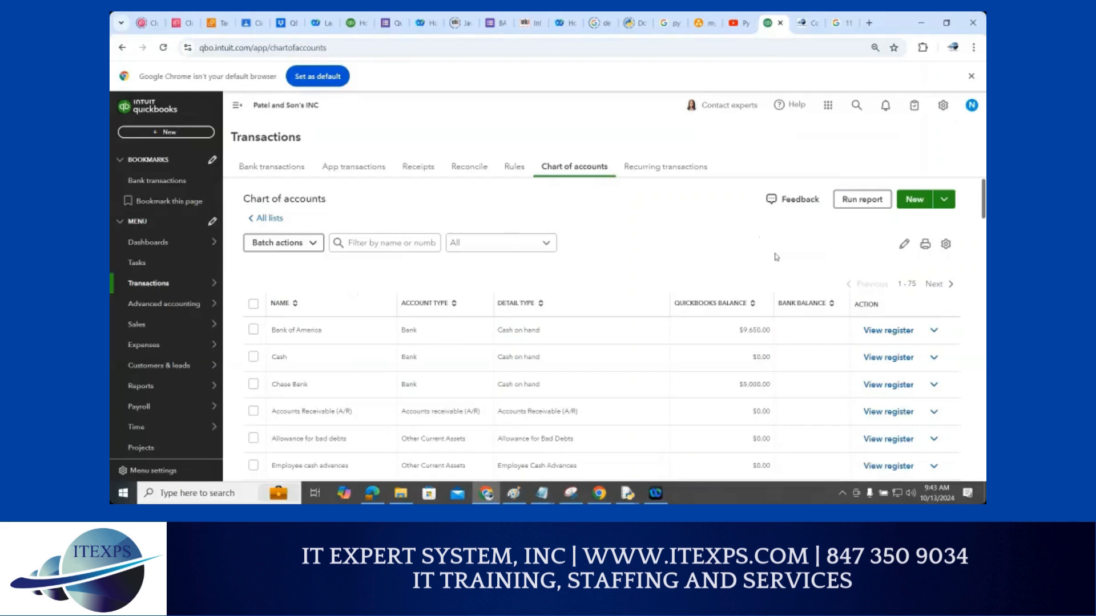
Start a new account named SBA Loan with type Long Term Liabilities
{"action": "left_click", "coordinate": [913, 200]}
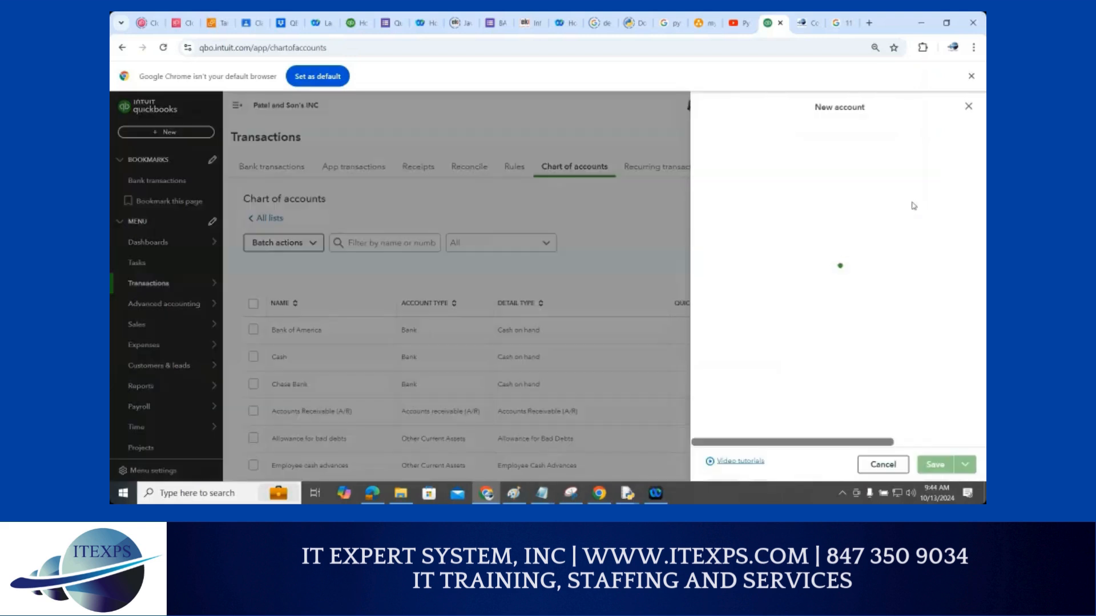
{"action": "left_click", "coordinate": [733, 149]}
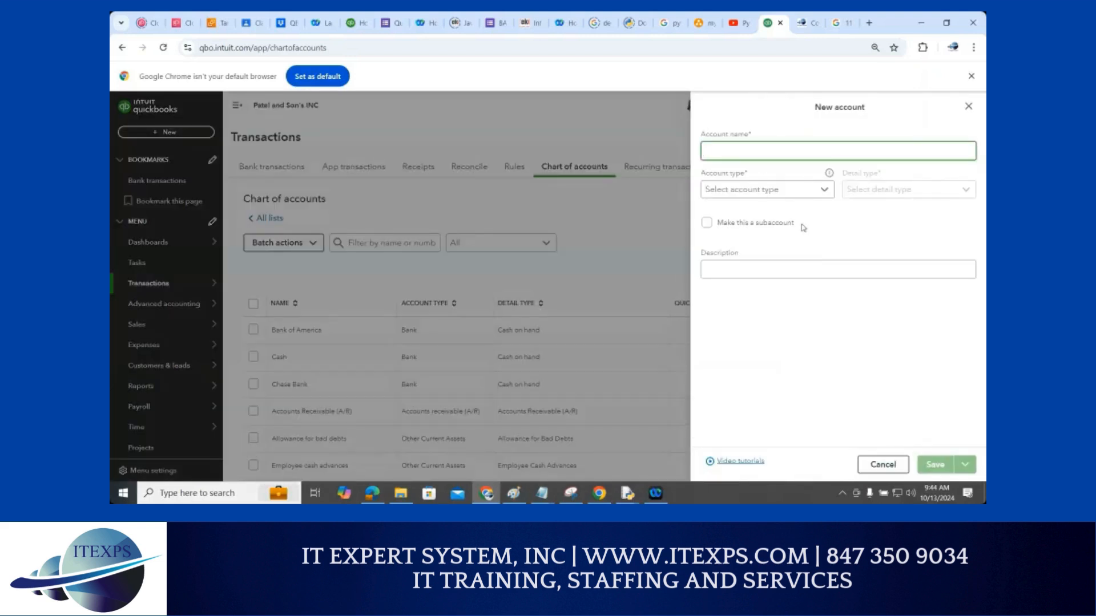
{"action": "type", "text": "SBA Loan"}
{"action": "left_click", "coordinate": [816, 193]}
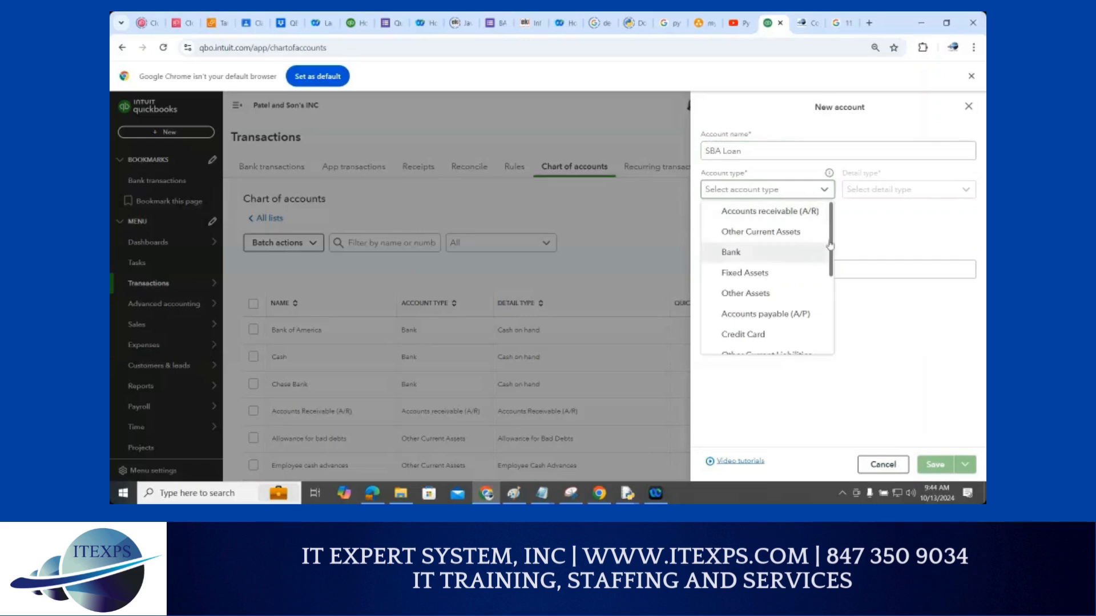
{"action": "scroll", "coordinate": [827, 280], "scroll_direction": "down", "scroll_amount": 1}
{"action": "scroll", "coordinate": [827, 280], "scroll_direction": "down", "scroll_amount": 1}
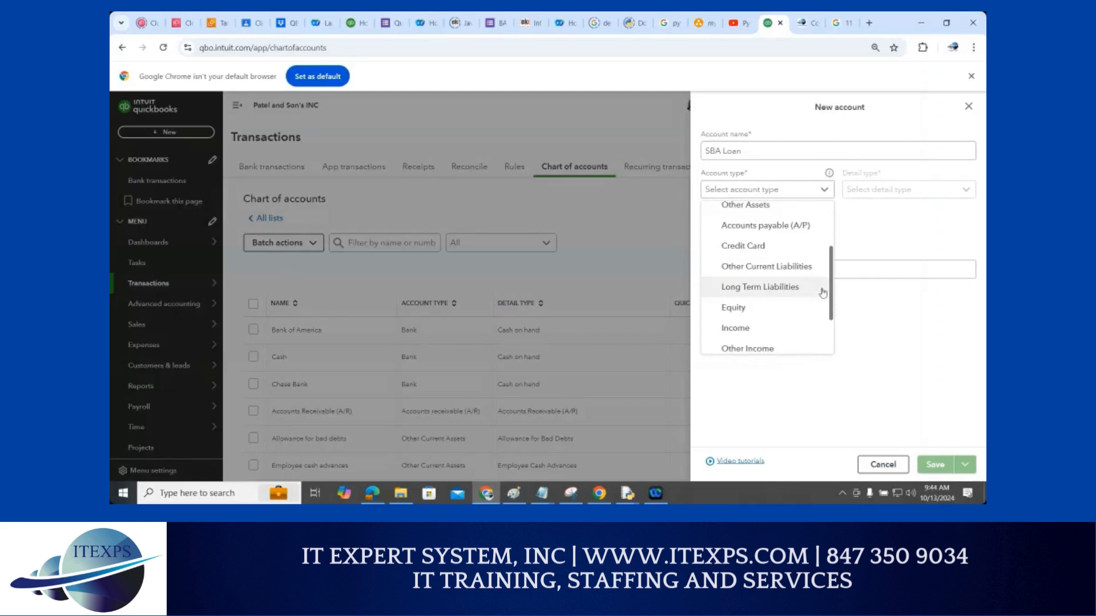
{"action": "left_click", "coordinate": [762, 288]}
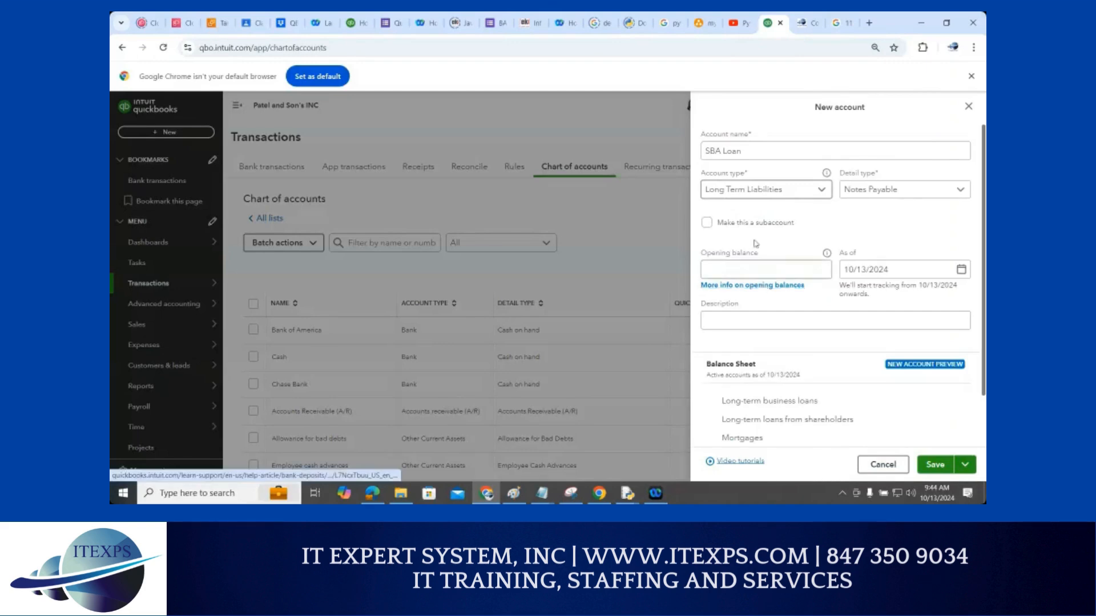
Enter a 150,000 opening balance and save the SBA Loan account
{"action": "left_click", "coordinate": [750, 266]}
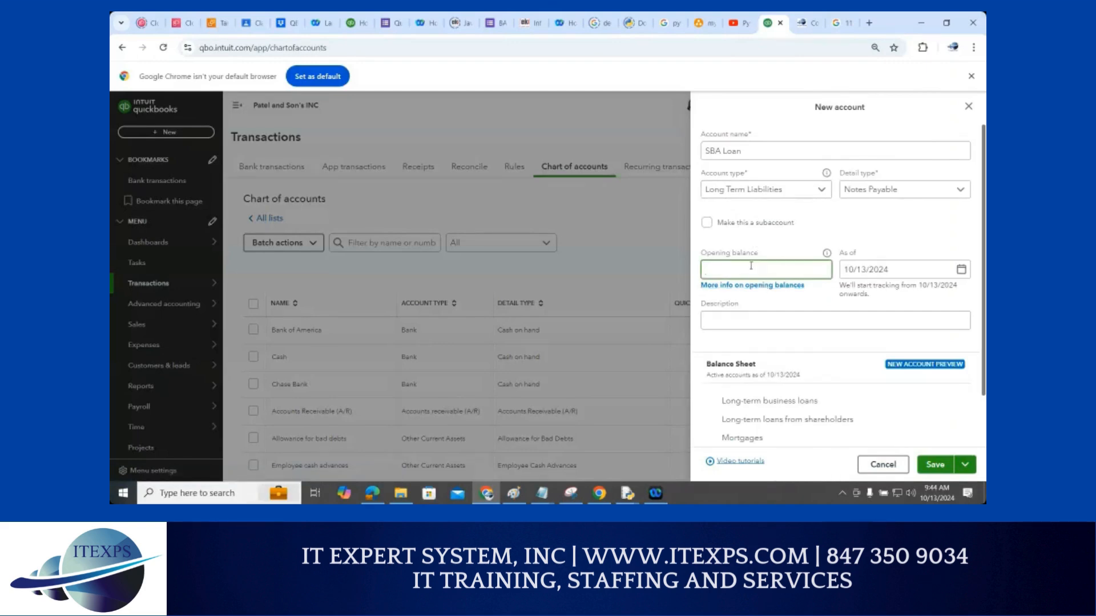
{"action": "type", "text": "150000"}
{"action": "left_click", "coordinate": [743, 404]}
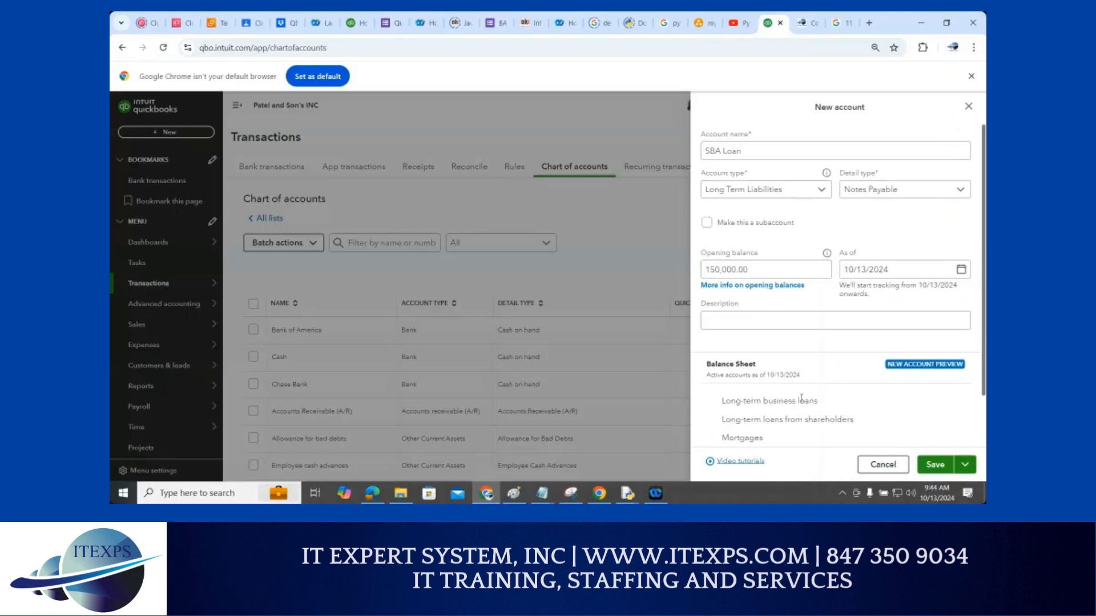
{"action": "scroll", "coordinate": [805, 396], "scroll_direction": "down", "scroll_amount": 1}
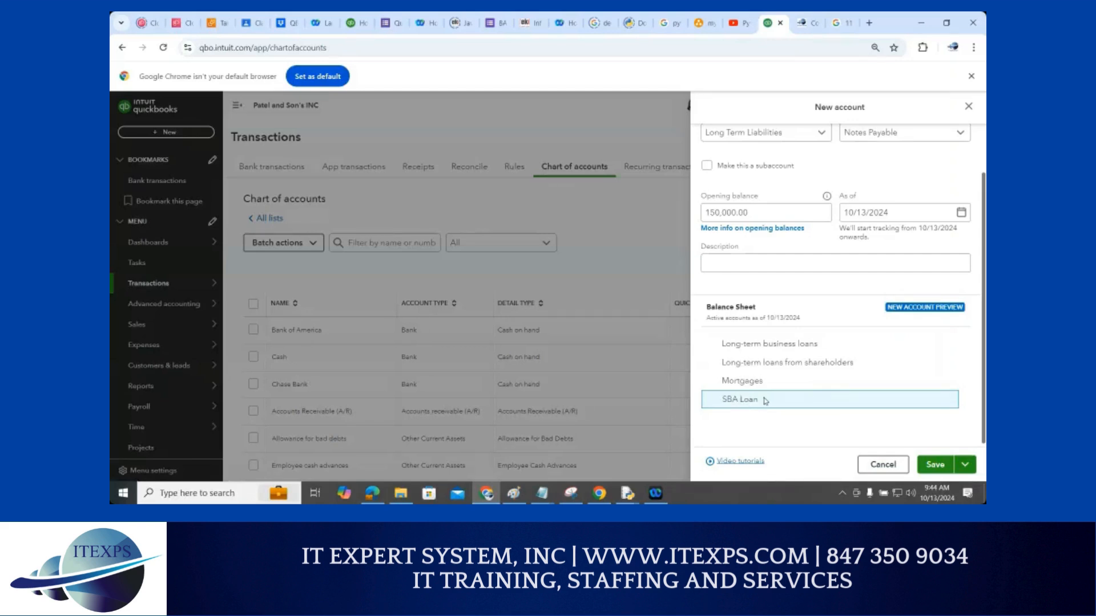
{"action": "scroll", "coordinate": [762, 394], "scroll_direction": "up", "scroll_amount": 1}
{"action": "left_click", "coordinate": [740, 152]}
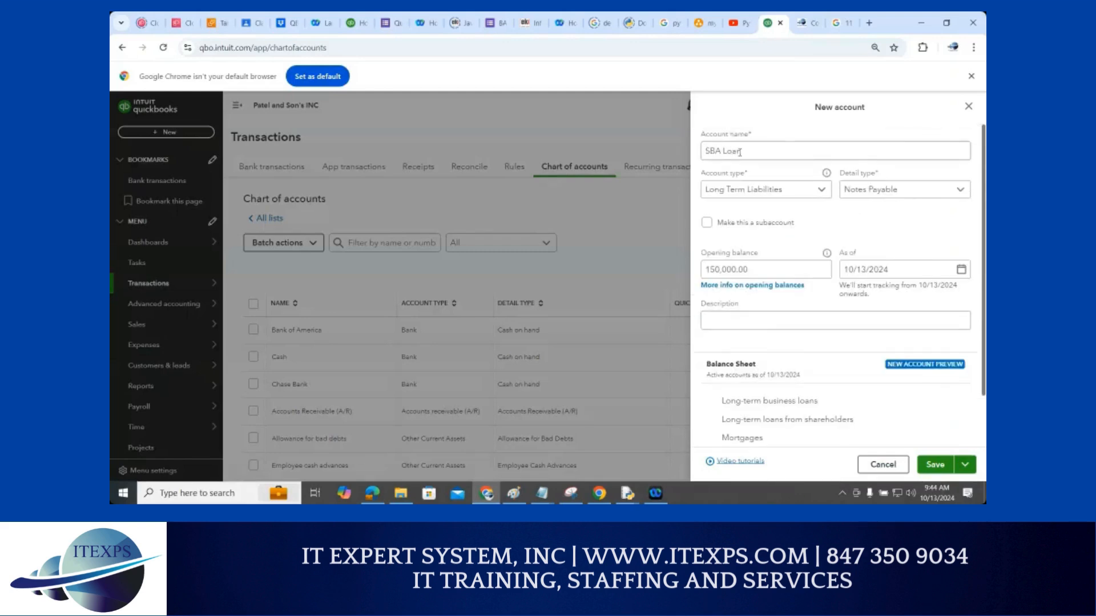
{"action": "left_click_drag", "start_coordinate": [742, 151], "coordinate": [701, 151]}
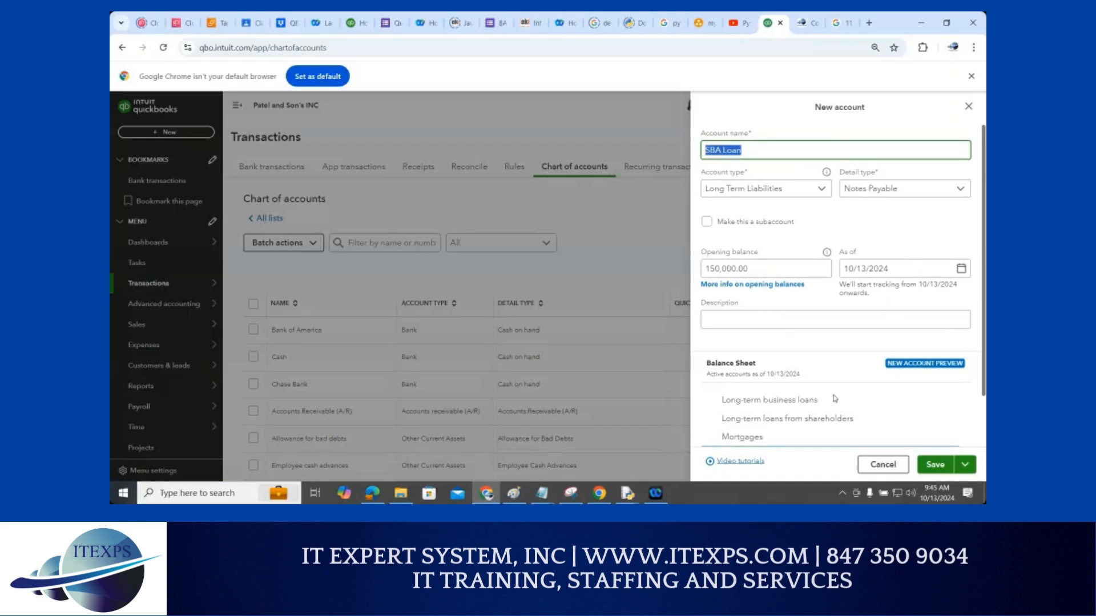
{"action": "scroll", "coordinate": [834, 396], "scroll_direction": "down", "scroll_amount": 1}
{"action": "left_click", "coordinate": [926, 467]}
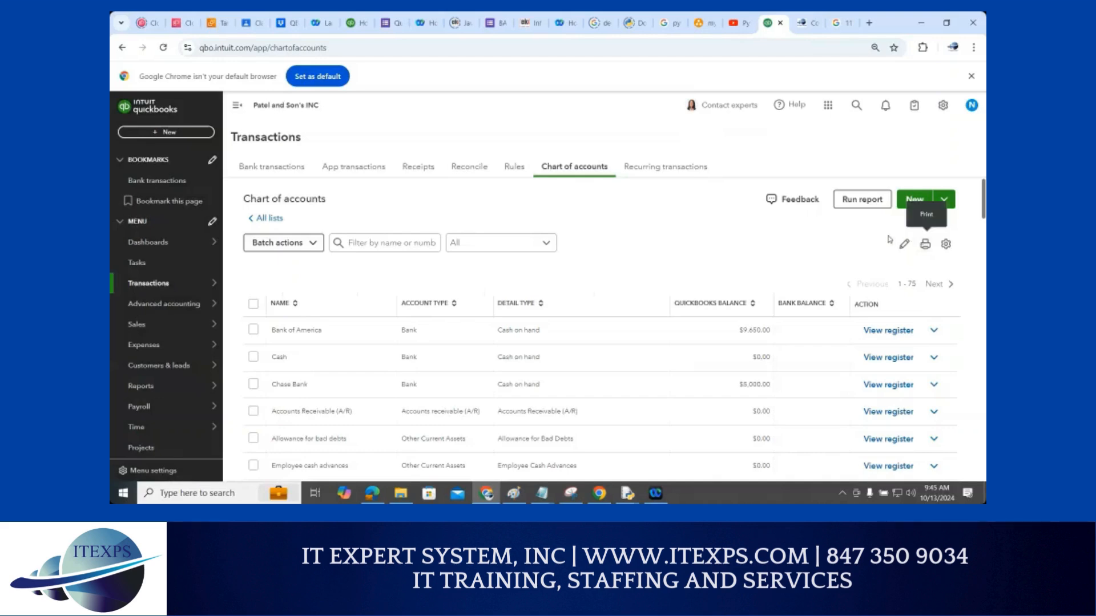
Start a new account named Equipment and Parts with type Fixed Assets
{"action": "left_click", "coordinate": [915, 200]}
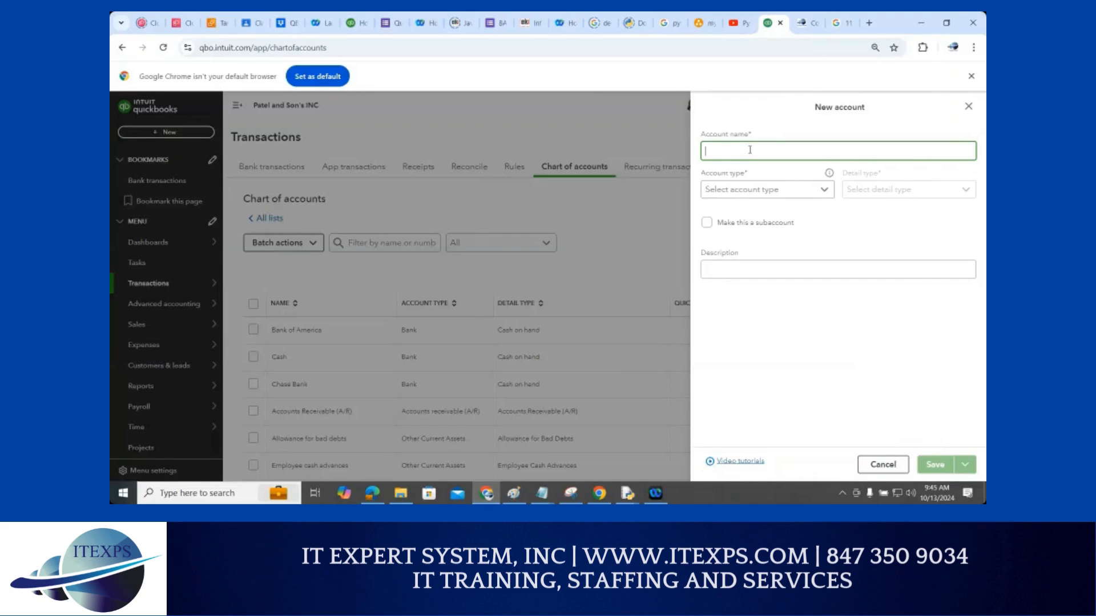
{"action": "type", "text": "Equipment and"}
{"action": "type", "text": "Parts"}
{"action": "left_click", "coordinate": [790, 194]}
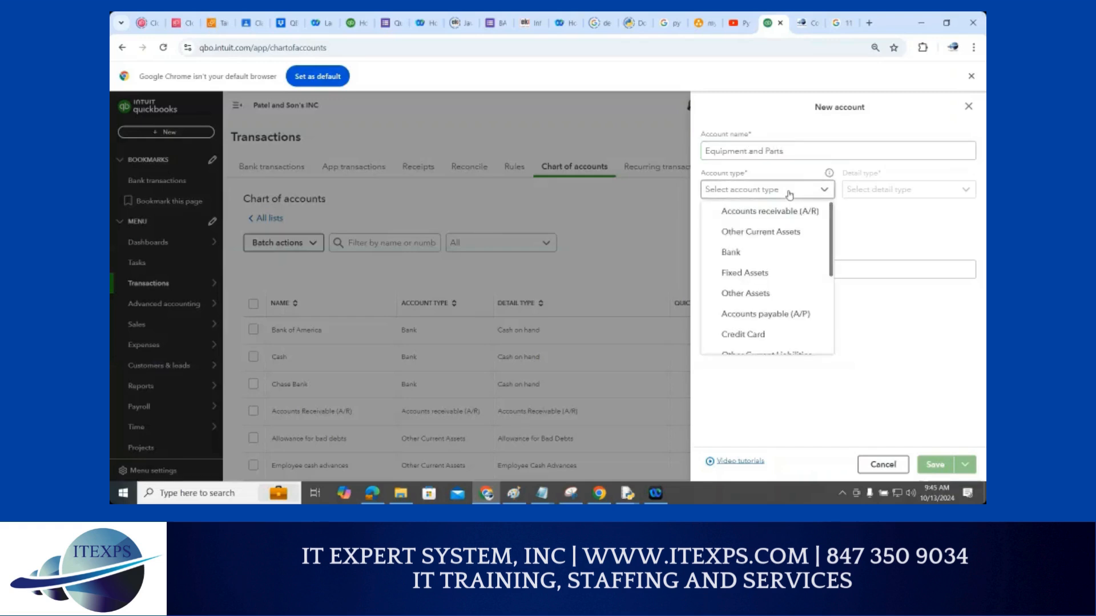
{"action": "left_click", "coordinate": [762, 280]}
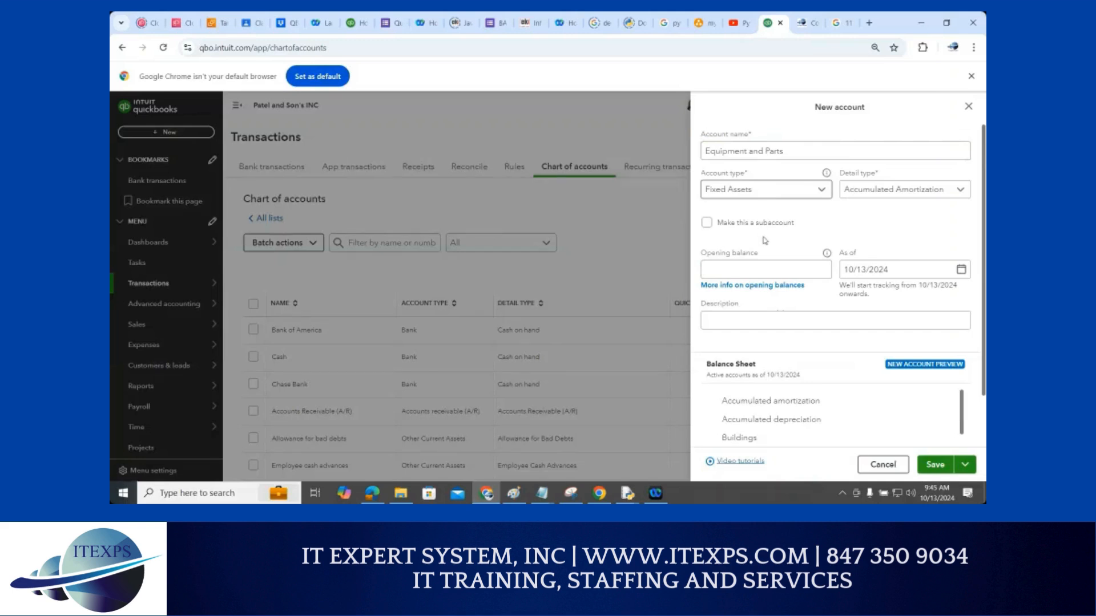
{"action": "left_click", "coordinate": [766, 267]}
{"action": "left_click", "coordinate": [935, 465]}
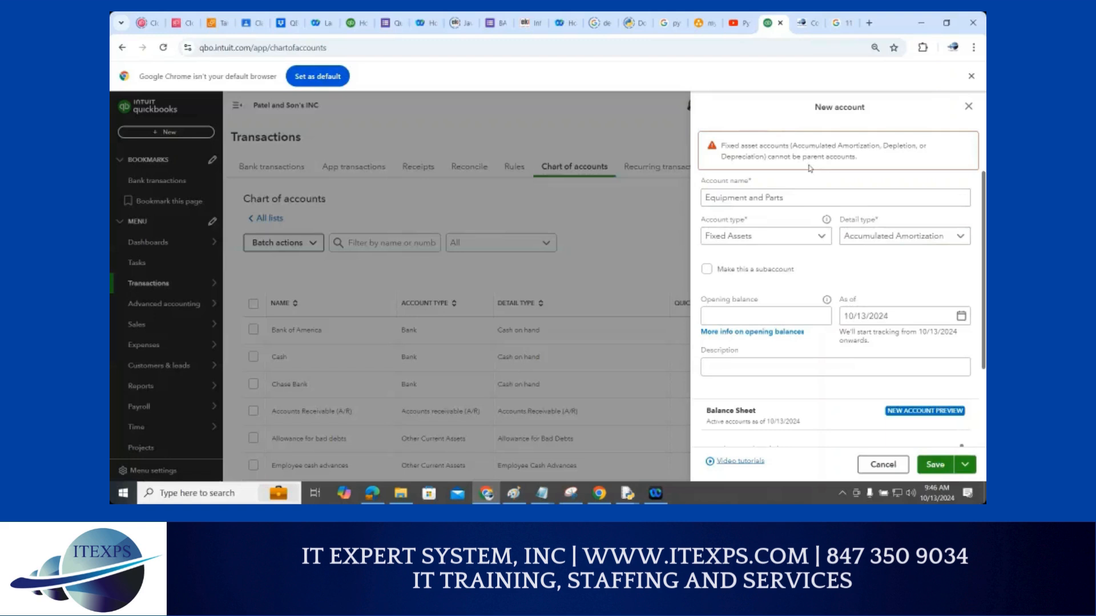
Set the detail type to Fixed Asset Other Tools Equipment and save the account
{"action": "left_click", "coordinate": [934, 241]}
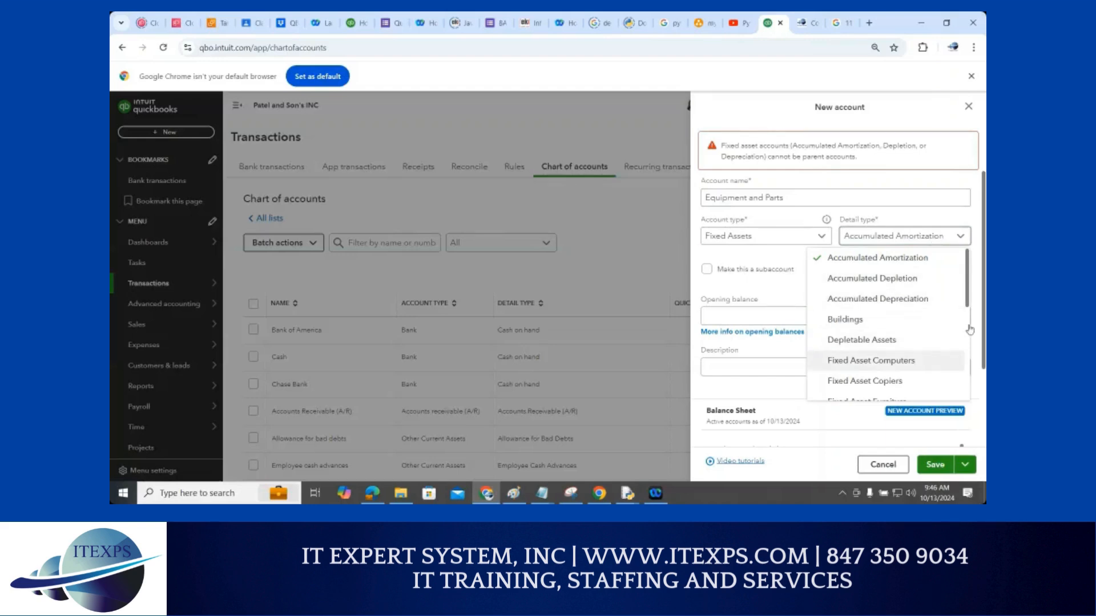
{"action": "left_click_drag", "start_coordinate": [968, 298], "coordinate": [968, 312]}
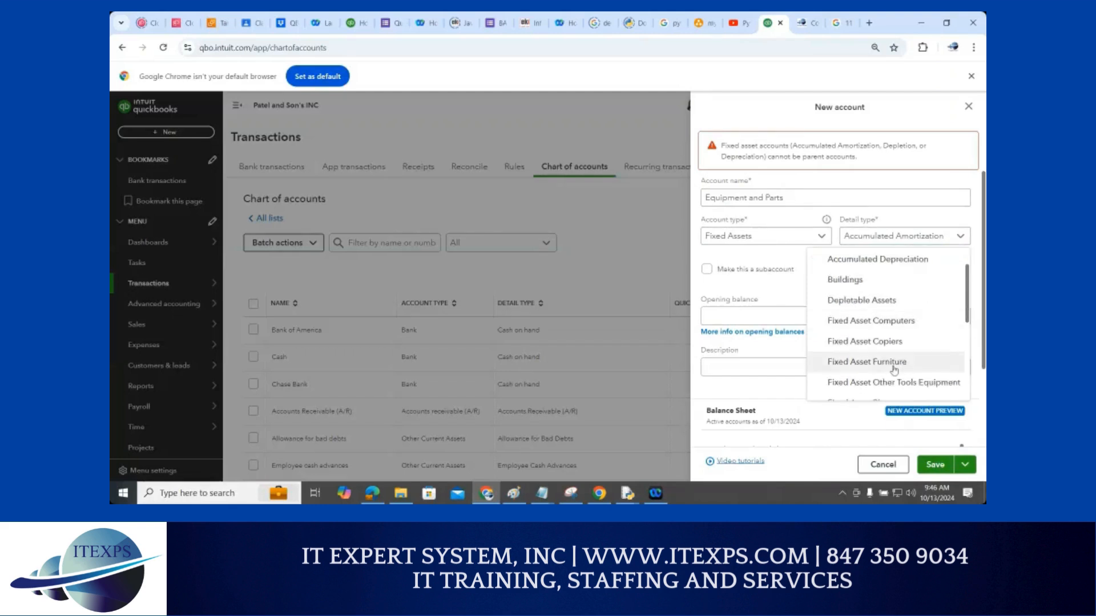
{"action": "scroll", "coordinate": [901, 368], "scroll_direction": "down", "scroll_amount": 1}
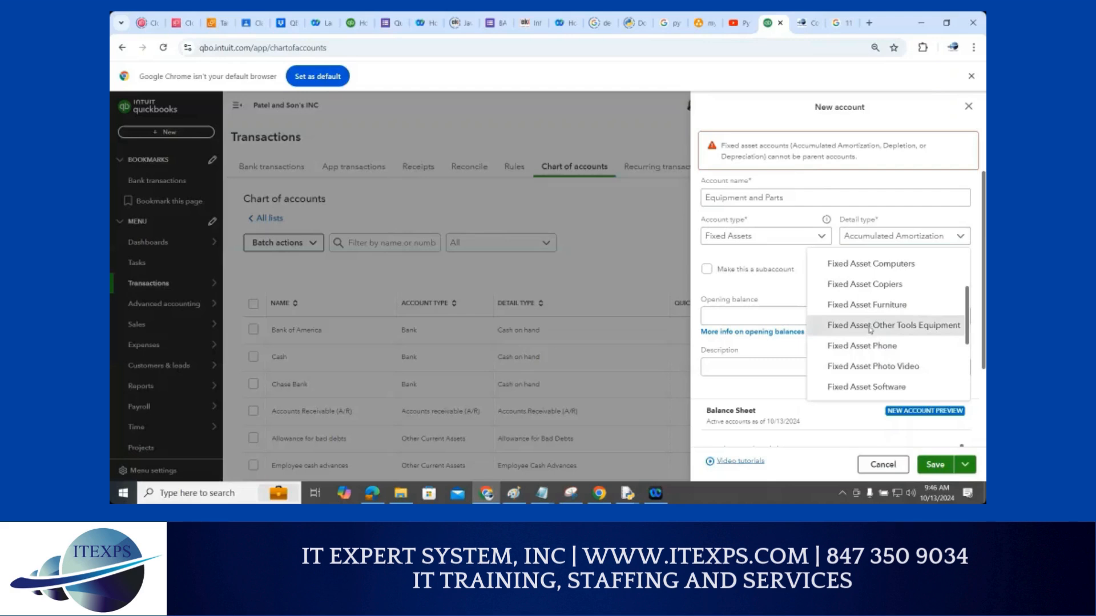
{"action": "left_click", "coordinate": [870, 326]}
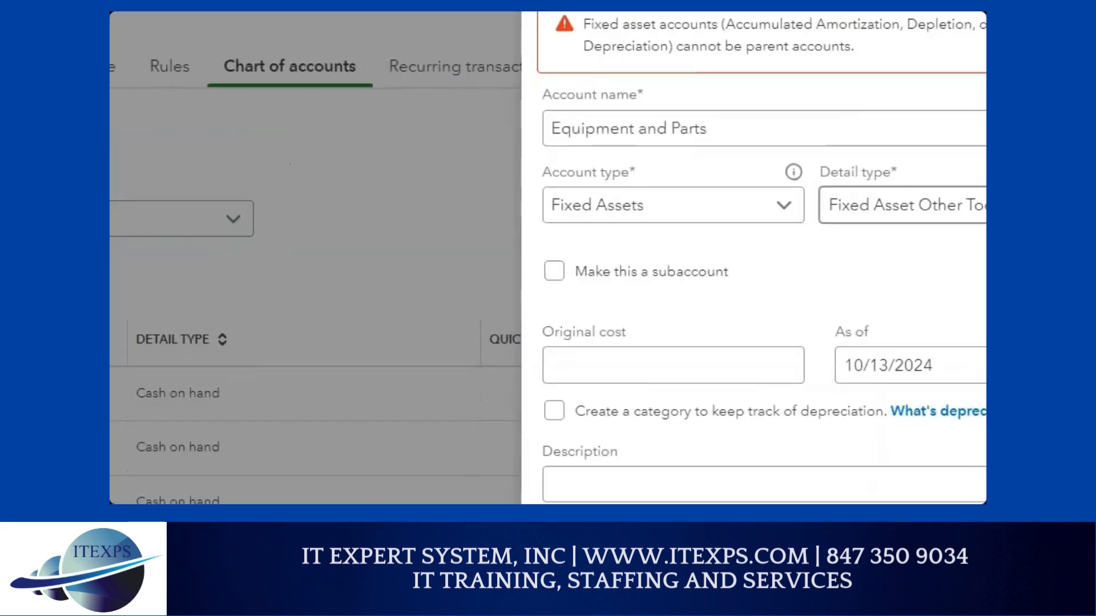
{"action": "left_click_drag", "start_coordinate": [510, 146], "coordinate": [551, 136]}
{"action": "mouse_move", "coordinate": [531, 208]}
{"action": "left_mouse_down"}
{"action": "mouse_move", "coordinate": [533, 219]}
{"action": "mouse_move", "coordinate": [566, 204]}
{"action": "left_mouse_up"}
{"action": "left_click_drag", "start_coordinate": [719, 224], "coordinate": [754, 224]}
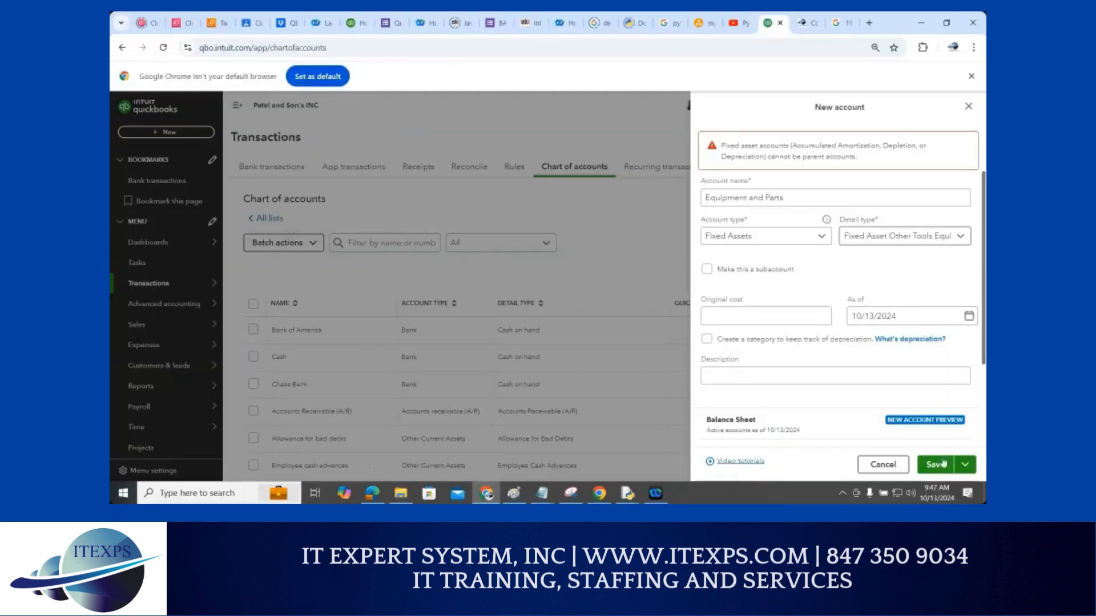
{"action": "left_click", "coordinate": [939, 465]}
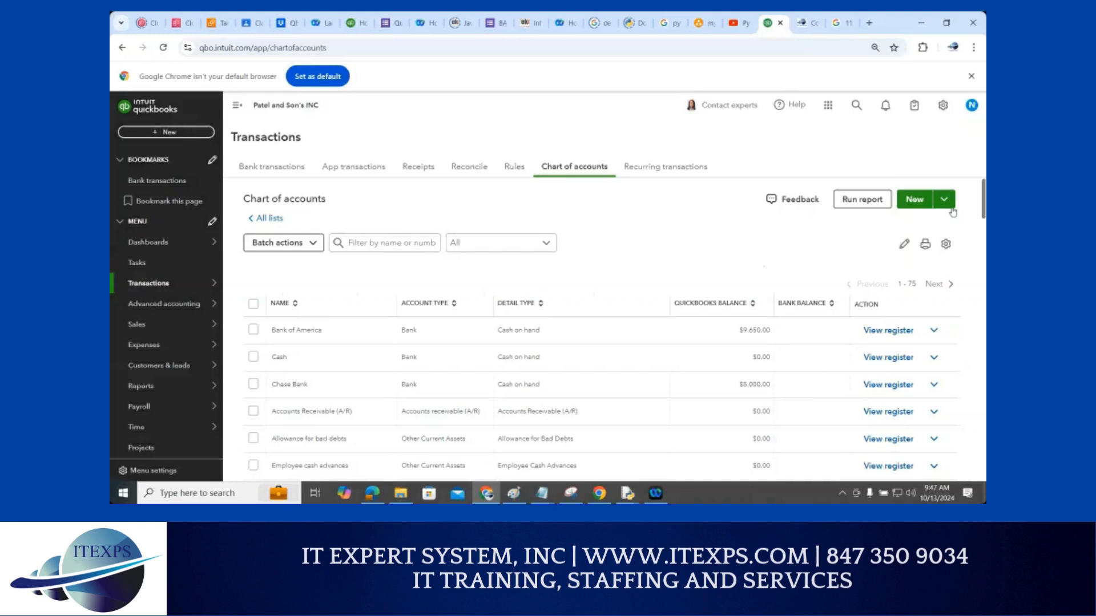
Start a new account named Food Expense with account type Expenses
{"action": "left_click", "coordinate": [915, 200]}
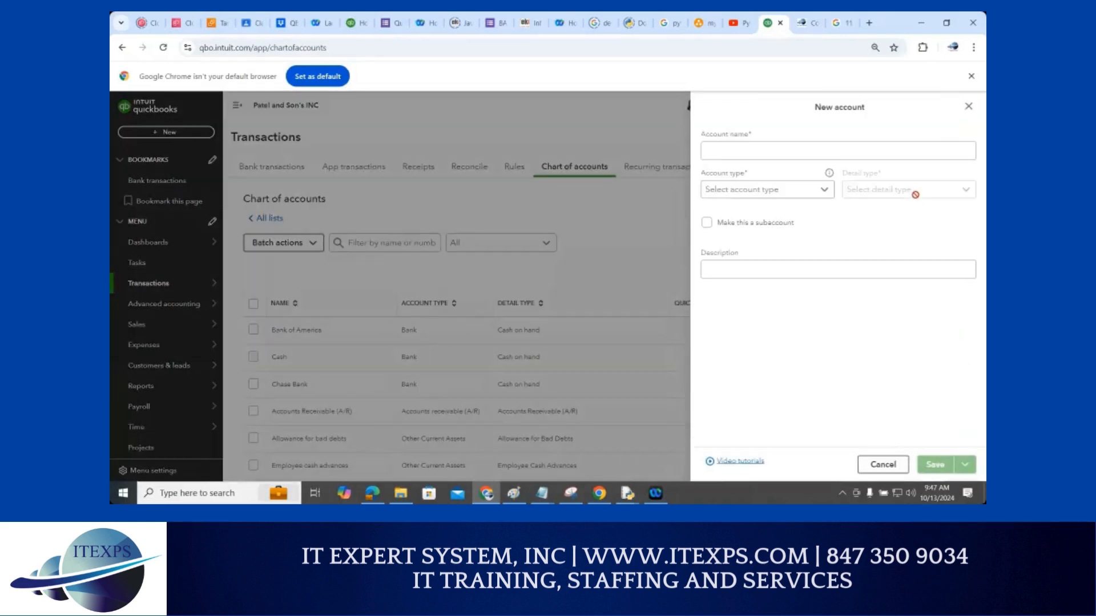
{"action": "left_click", "coordinate": [744, 153]}
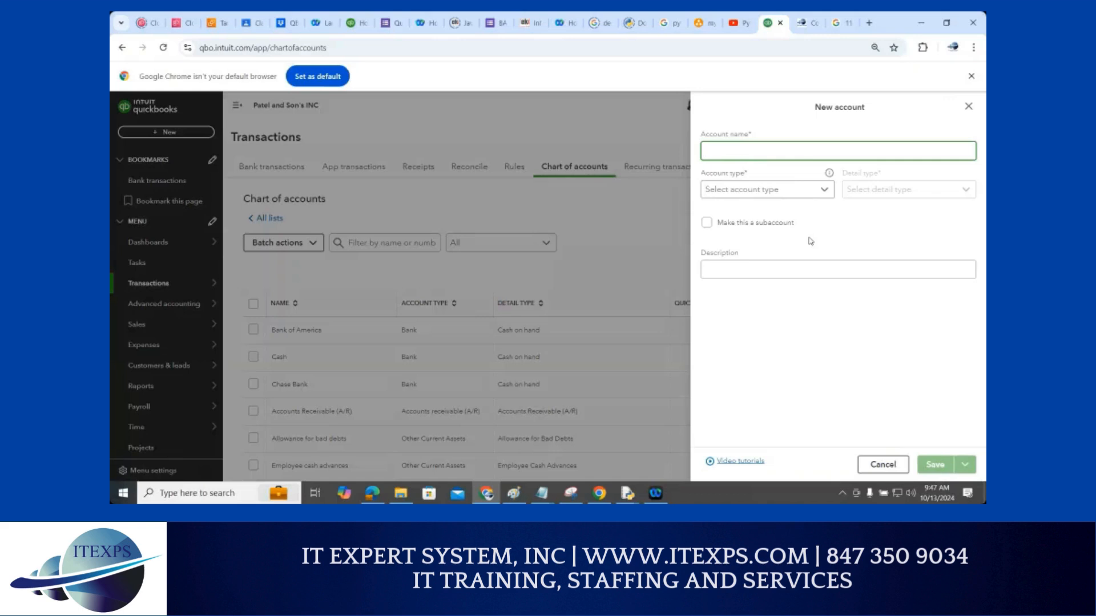
{"action": "type", "text": "Food Expense"}
{"action": "left_click", "coordinate": [785, 193]}
{"action": "scroll", "coordinate": [825, 274], "scroll_direction": "down", "scroll_amount": 3}
{"action": "scroll", "coordinate": [827, 273], "scroll_direction": "down", "scroll_amount": 3}
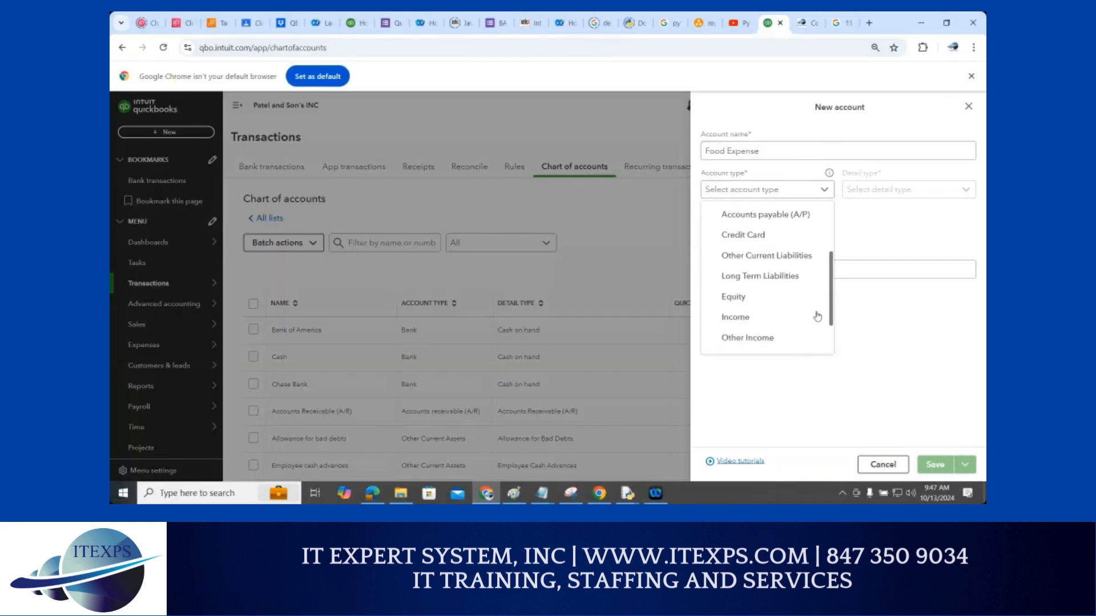
{"action": "left_click", "coordinate": [740, 323]}
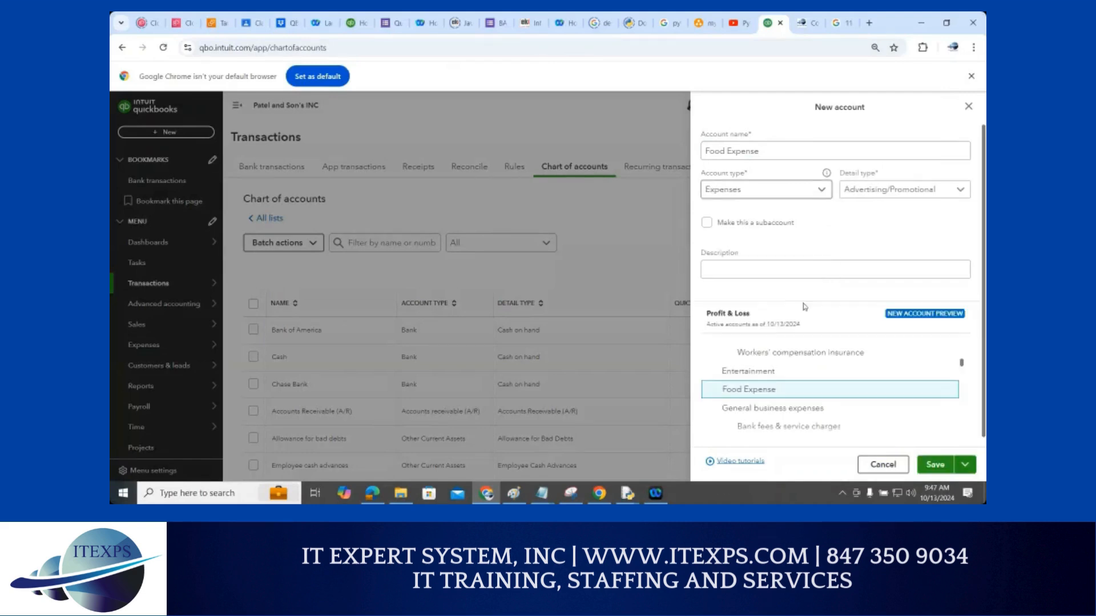
Set the detail type to Entertainment Meals and save the Food Expense account
{"action": "left_click", "coordinate": [963, 190]}
{"action": "scroll", "coordinate": [933, 305], "scroll_direction": "down", "scroll_amount": 2}
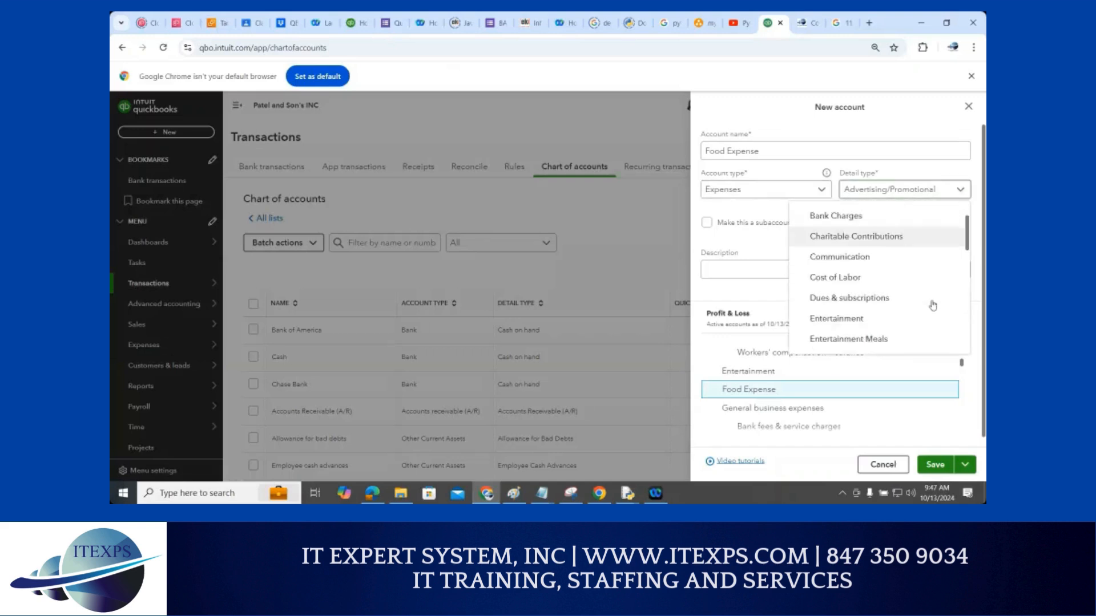
{"action": "left_click", "coordinate": [881, 341]}
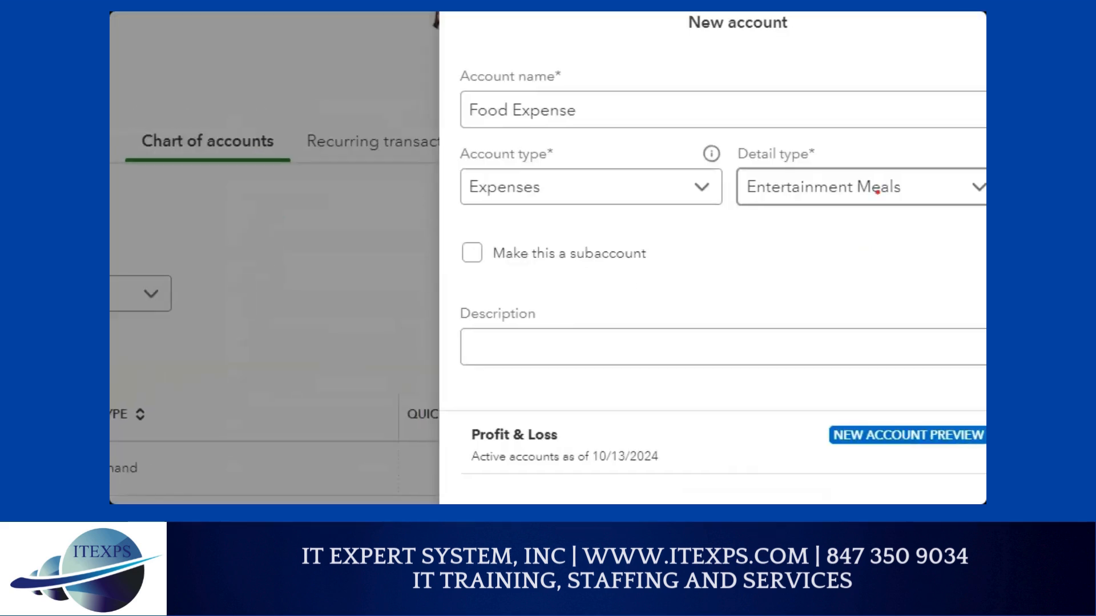
{"action": "left_click_drag", "start_coordinate": [554, 99], "coordinate": [590, 95]}
{"action": "mouse_move", "coordinate": [552, 184]}
{"action": "left_mouse_down"}
{"action": "mouse_move", "coordinate": [560, 200]}
{"action": "mouse_move", "coordinate": [583, 181]}
{"action": "left_mouse_up"}
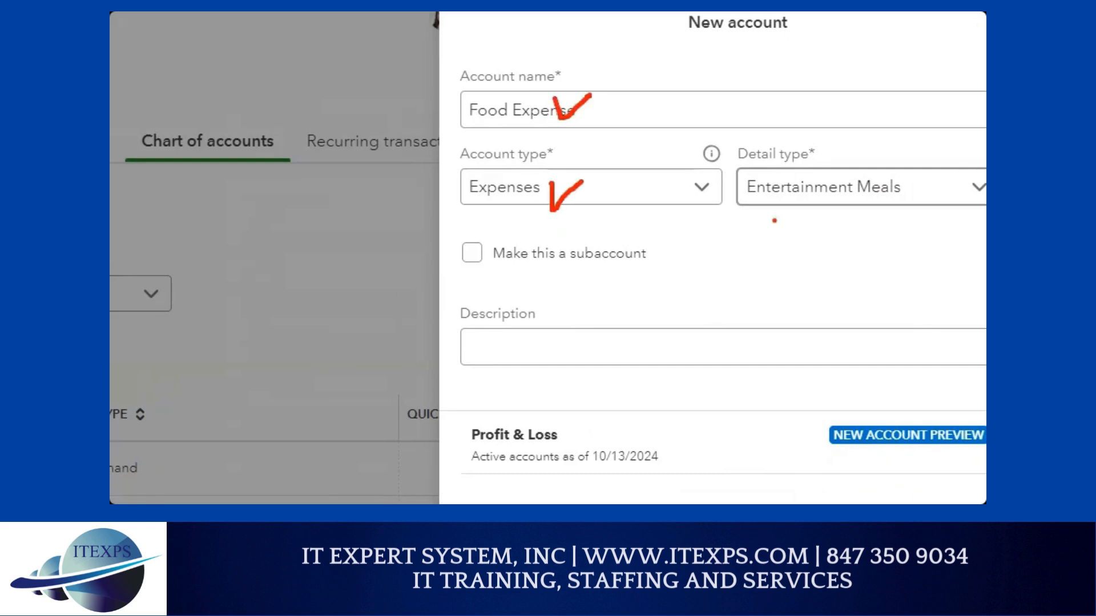
{"action": "left_click_drag", "start_coordinate": [775, 201], "coordinate": [843, 185]}
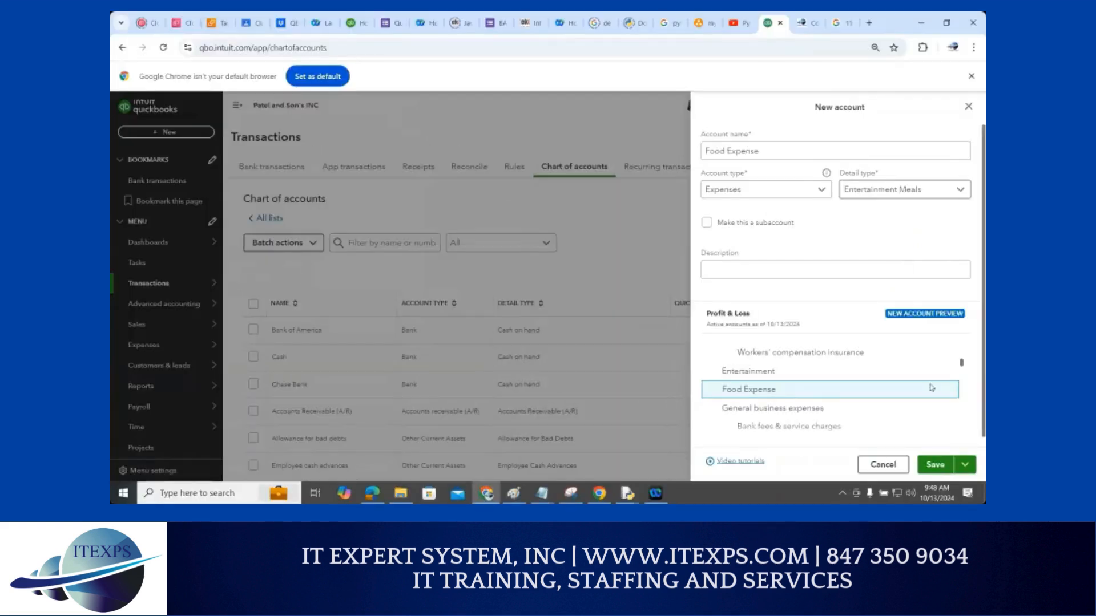
{"action": "left_click", "coordinate": [927, 466]}
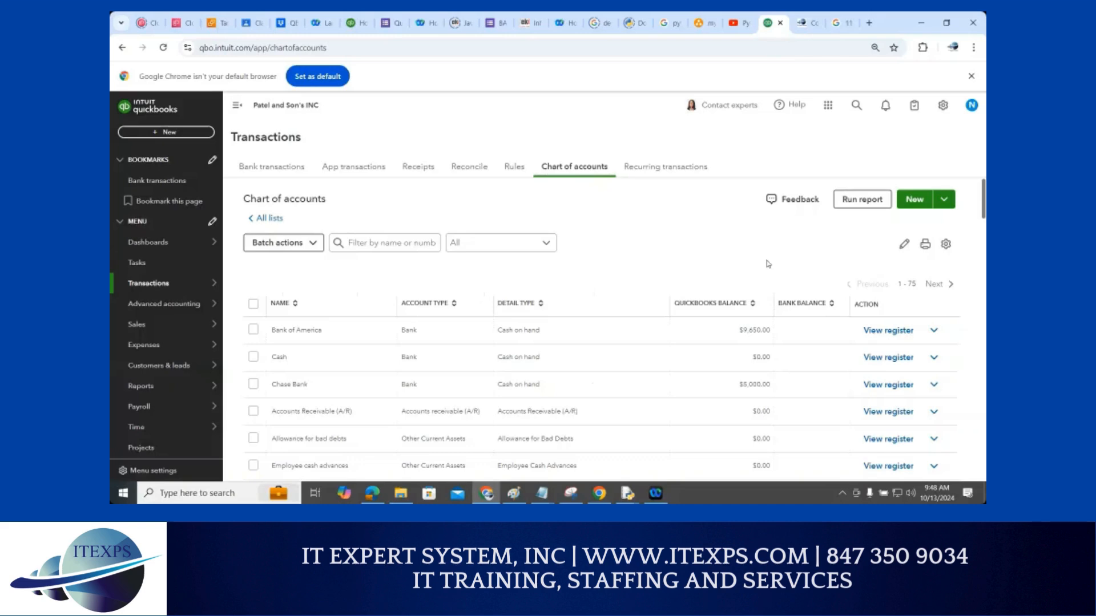
Open the gear settings menu over the chart of accounts
{"action": "left_click", "coordinate": [943, 107]}
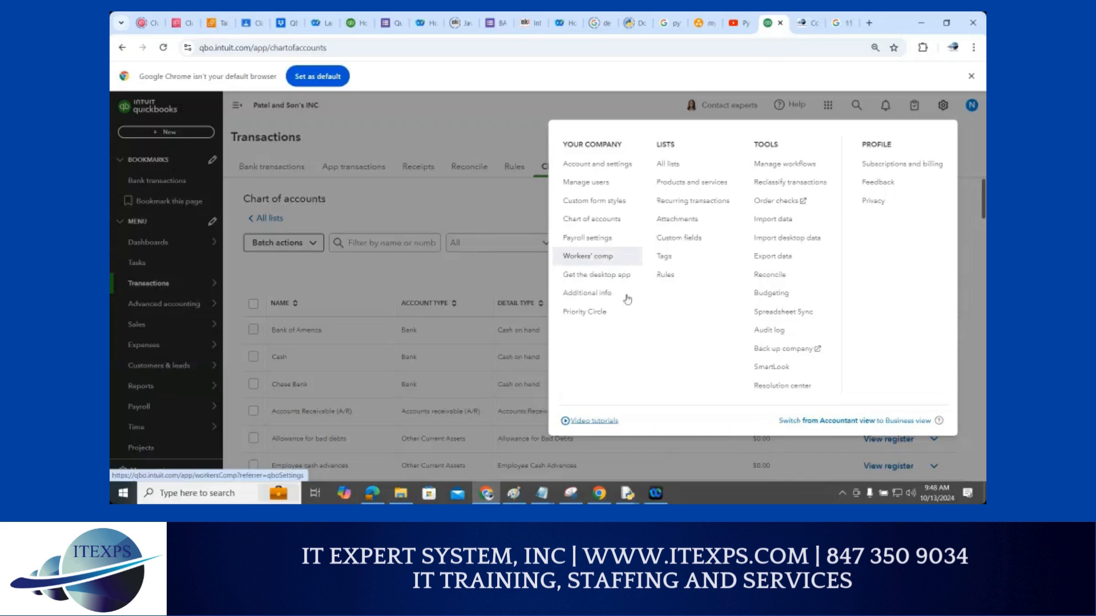
Choose Rules under Lists, then go to the full rules list
{"action": "left_click", "coordinate": [665, 282]}
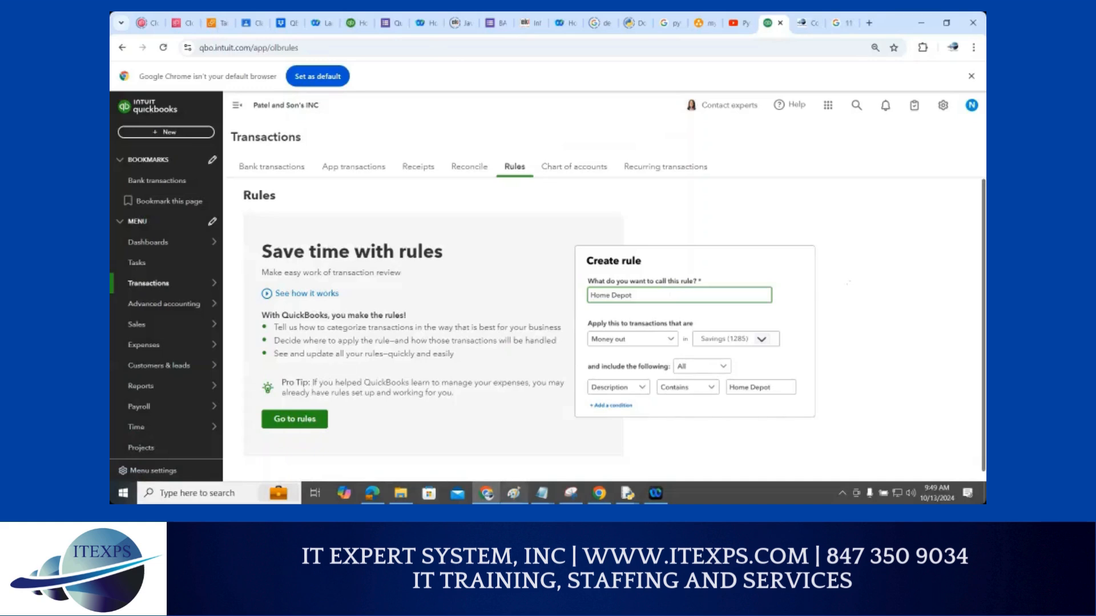
{"action": "mouse_move", "coordinate": [514, 493]}
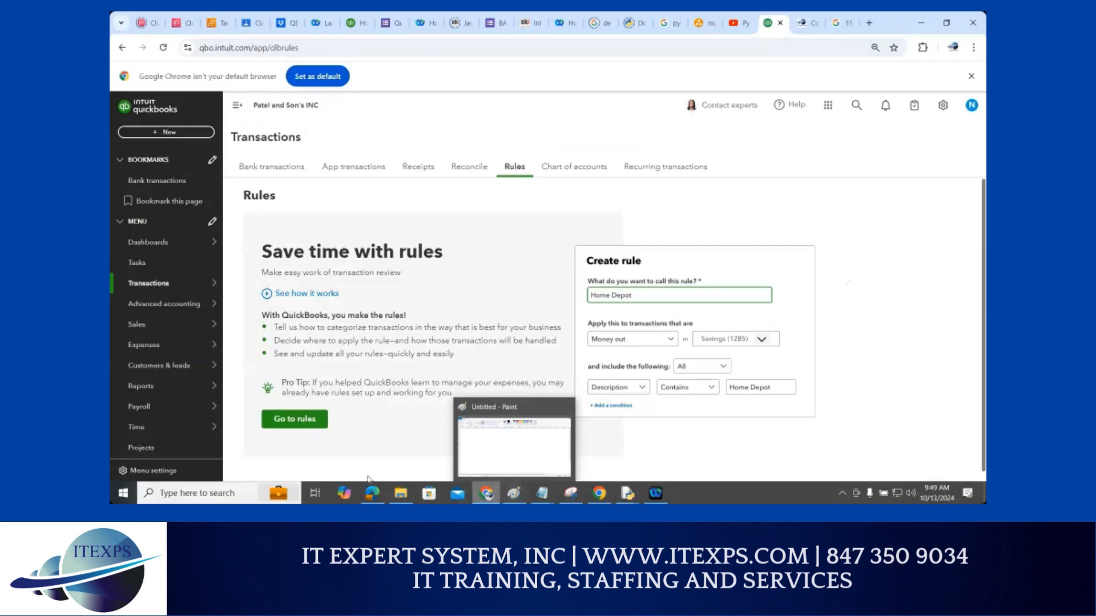
{"action": "left_click", "coordinate": [304, 425]}
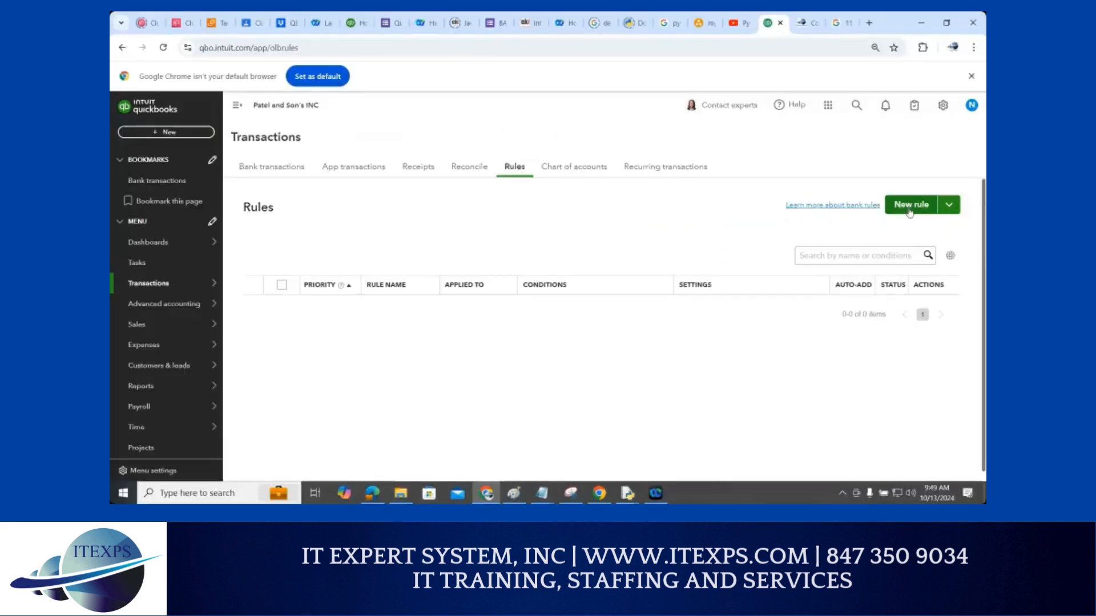
Start a new rule named Bank Rule that applies to Money in transactions
{"action": "left_click", "coordinate": [910, 207]}
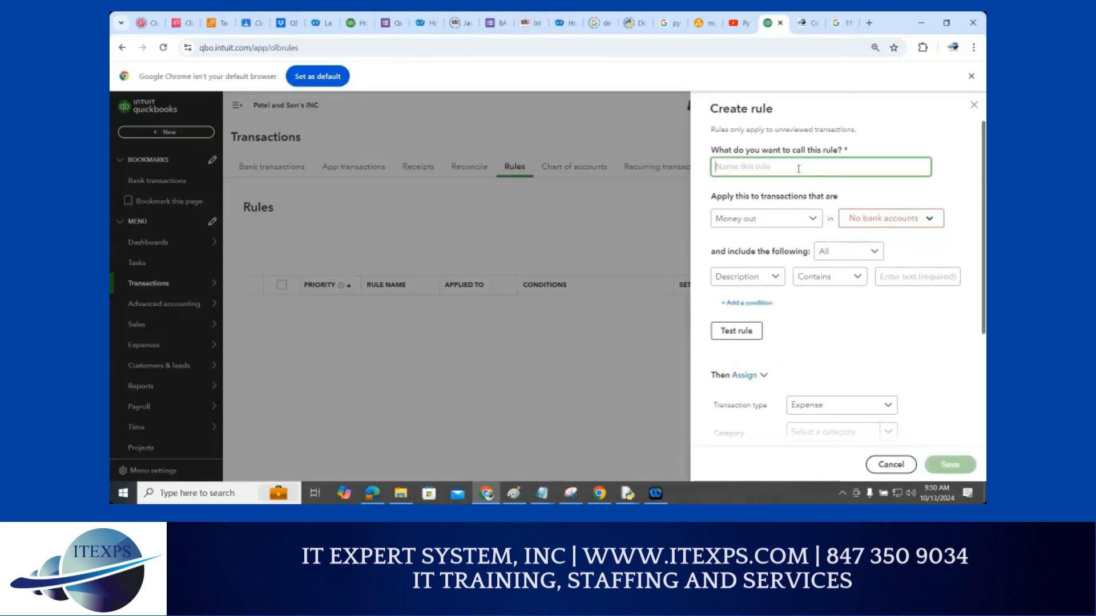
{"action": "type", "text": "Bank Rule"}
{"action": "left_click", "coordinate": [811, 224]}
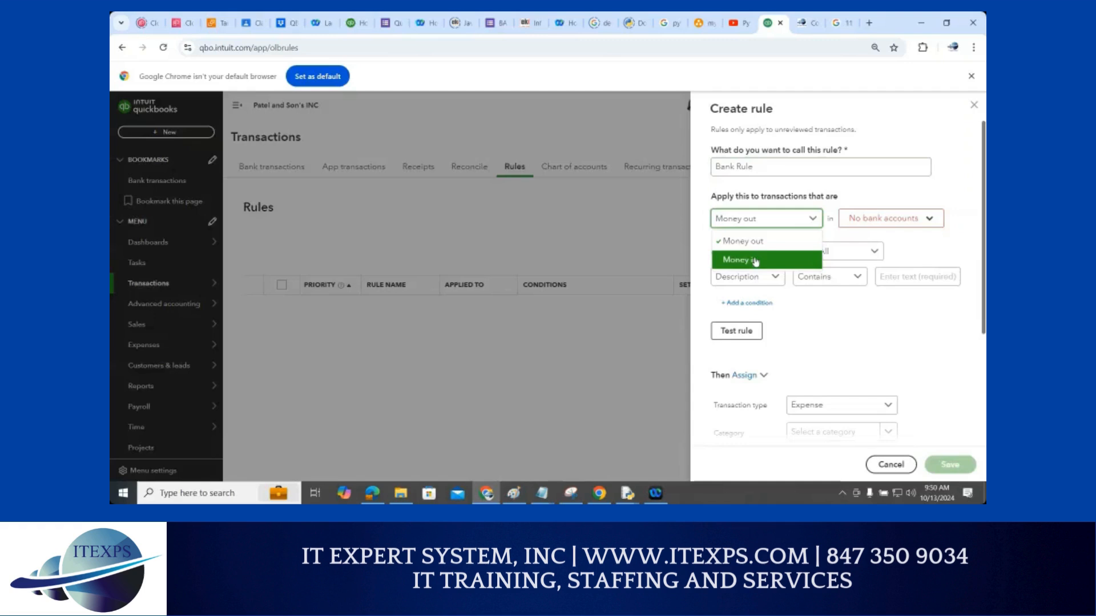
{"action": "left_click", "coordinate": [756, 260]}
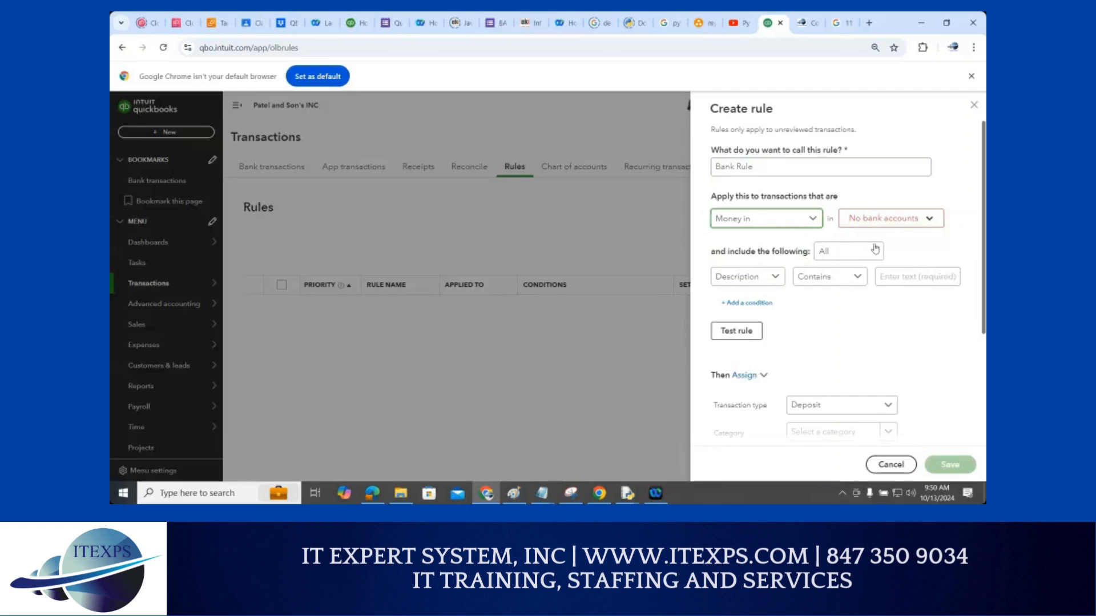
{"action": "left_click", "coordinate": [929, 220]}
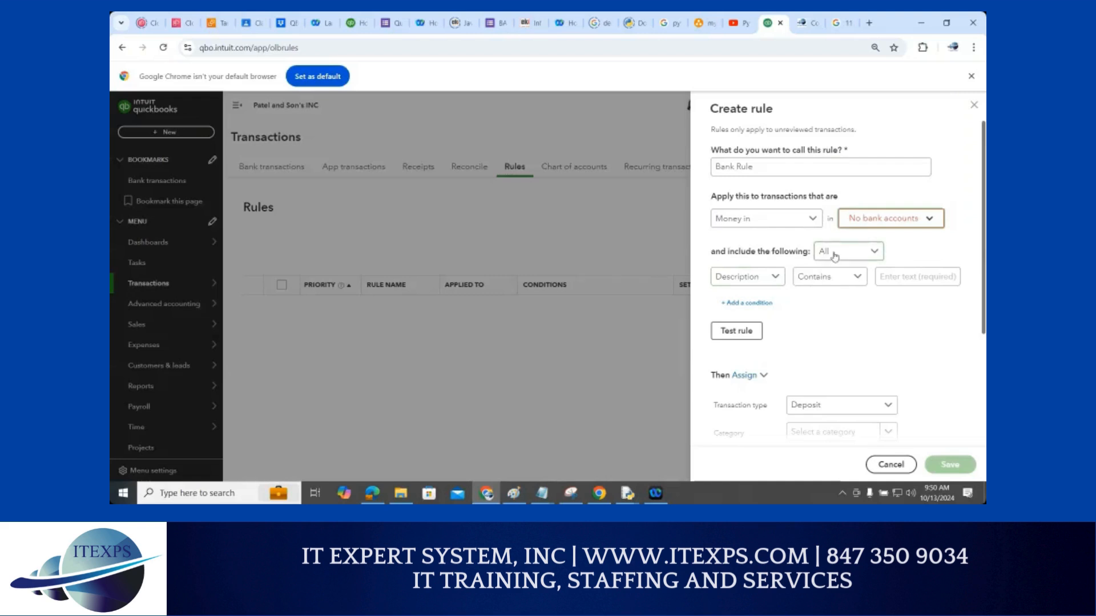
Set the rule condition to Description contains 'credit'
{"action": "left_click", "coordinate": [742, 275]}
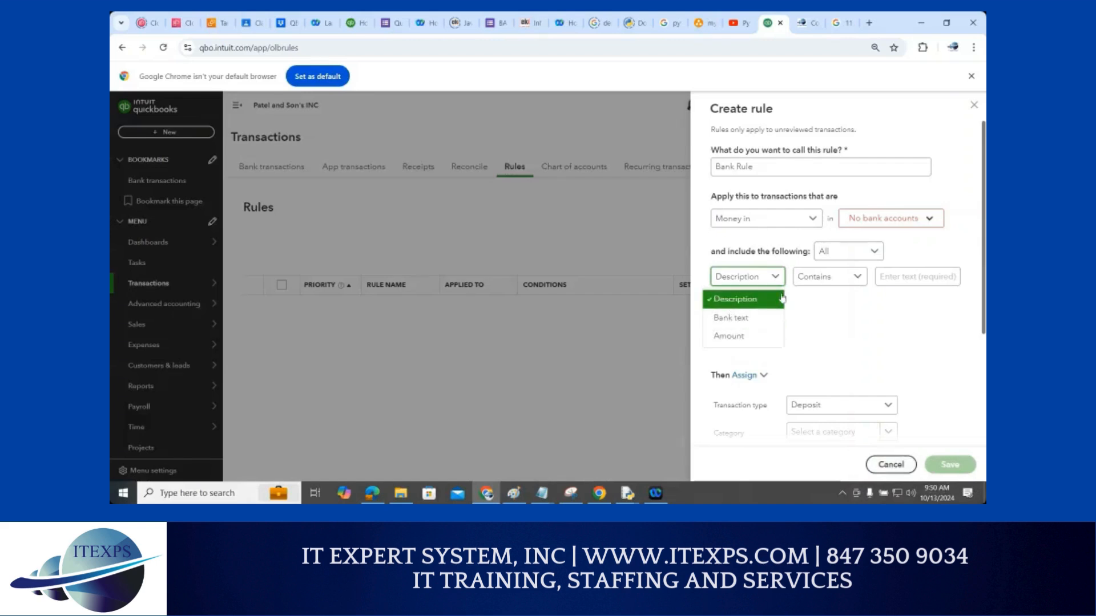
{"action": "left_click", "coordinate": [811, 279]}
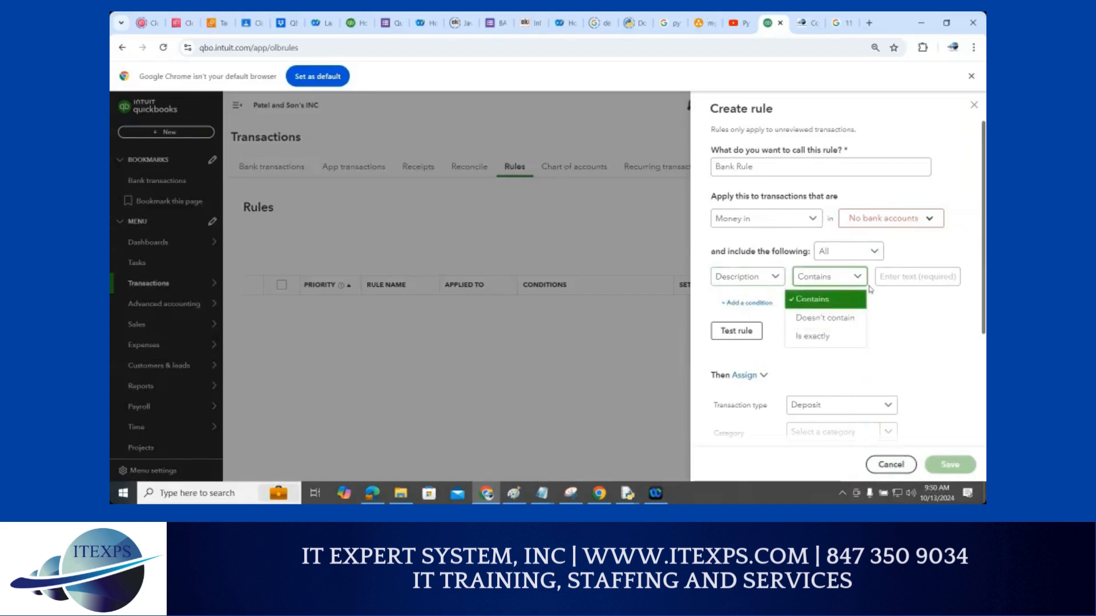
{"action": "left_click", "coordinate": [902, 277]}
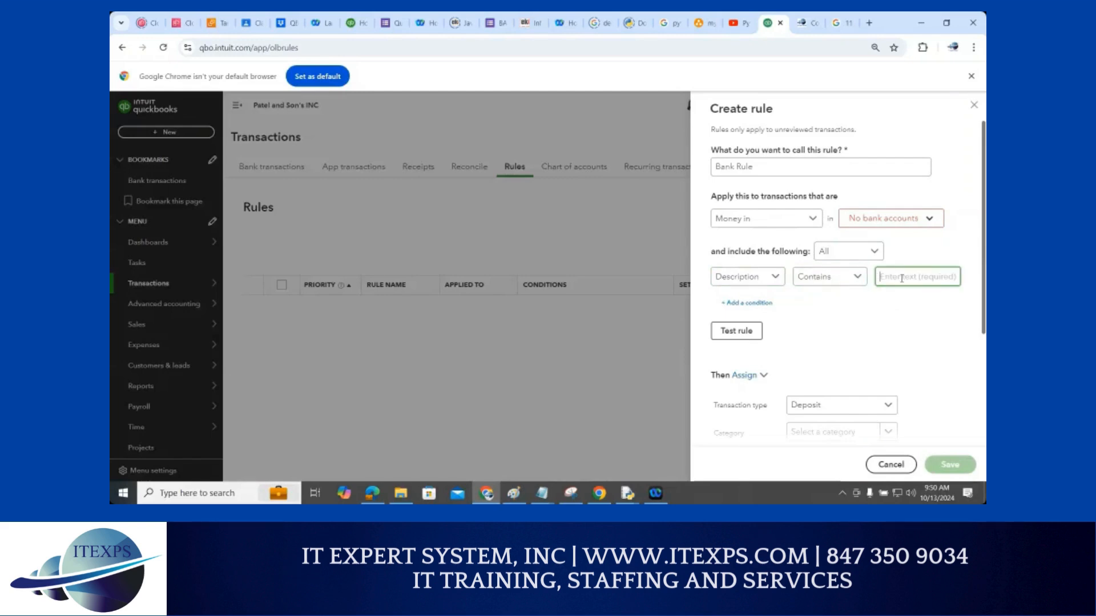
{"action": "type", "text": "credit"}
{"action": "key", "text": "BackSpace"}
{"action": "key", "text": "BackSpace"}
{"action": "type", "text": "it"}
Keep the rule on Money in and browse the category dropdown's account list
{"action": "left_click", "coordinate": [768, 225]}
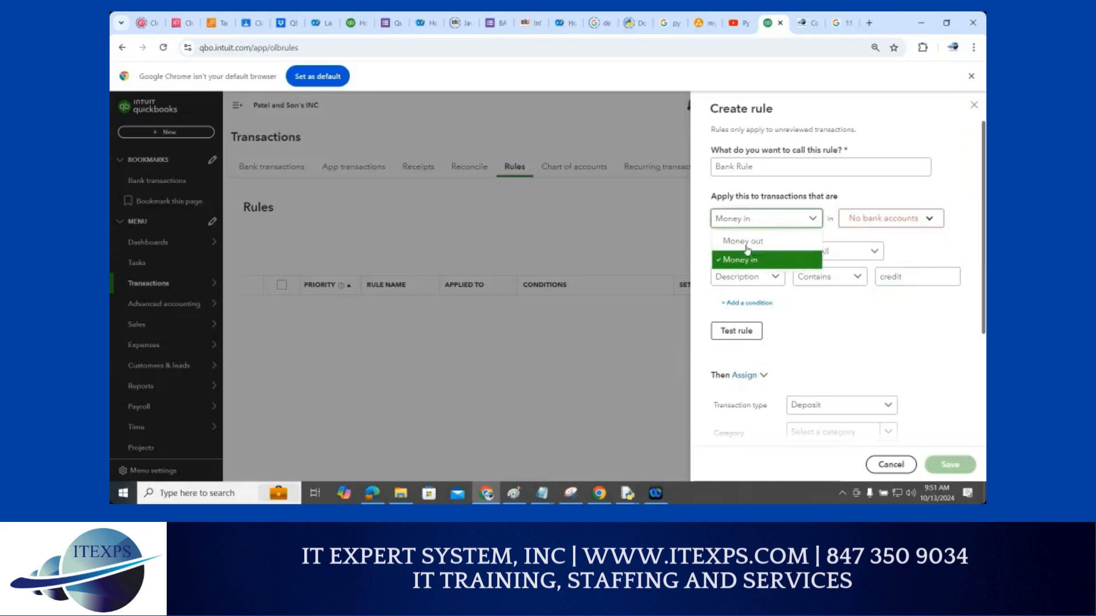
{"action": "left_click", "coordinate": [896, 320]}
{"action": "scroll", "coordinate": [845, 308], "scroll_direction": "down", "scroll_amount": 1}
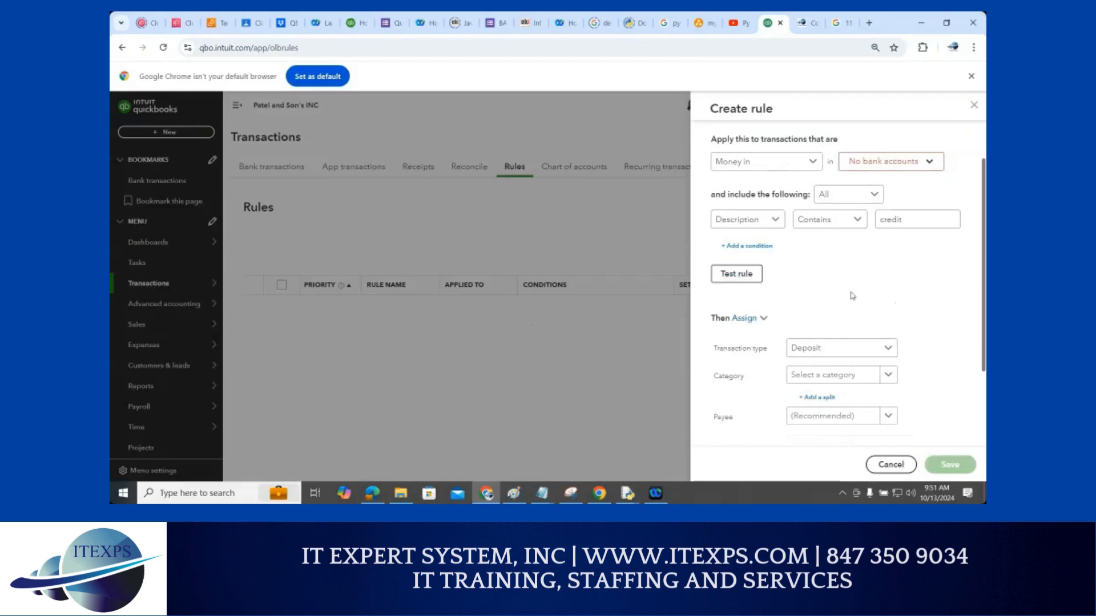
{"action": "scroll", "coordinate": [859, 288], "scroll_direction": "down", "scroll_amount": 2}
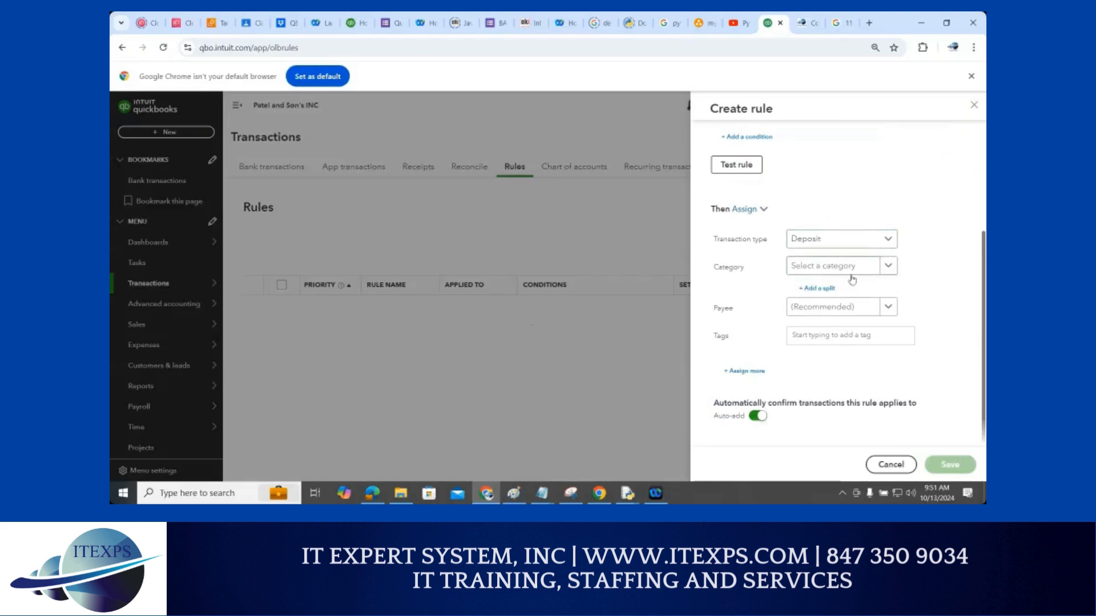
{"action": "left_click", "coordinate": [888, 270]}
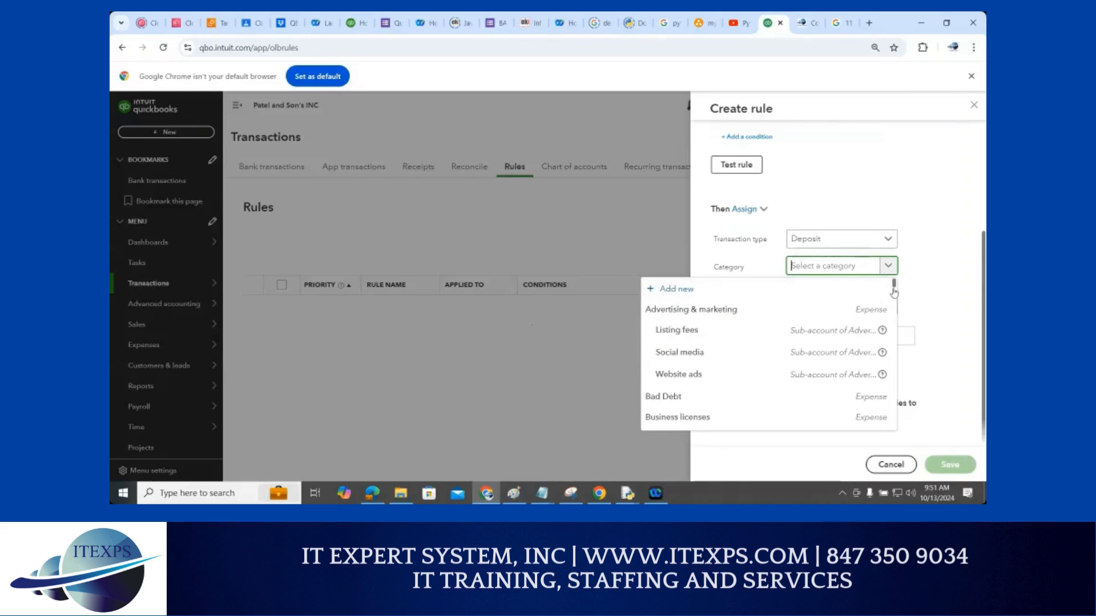
{"action": "left_click_drag", "start_coordinate": [894, 292], "coordinate": [895, 308]}
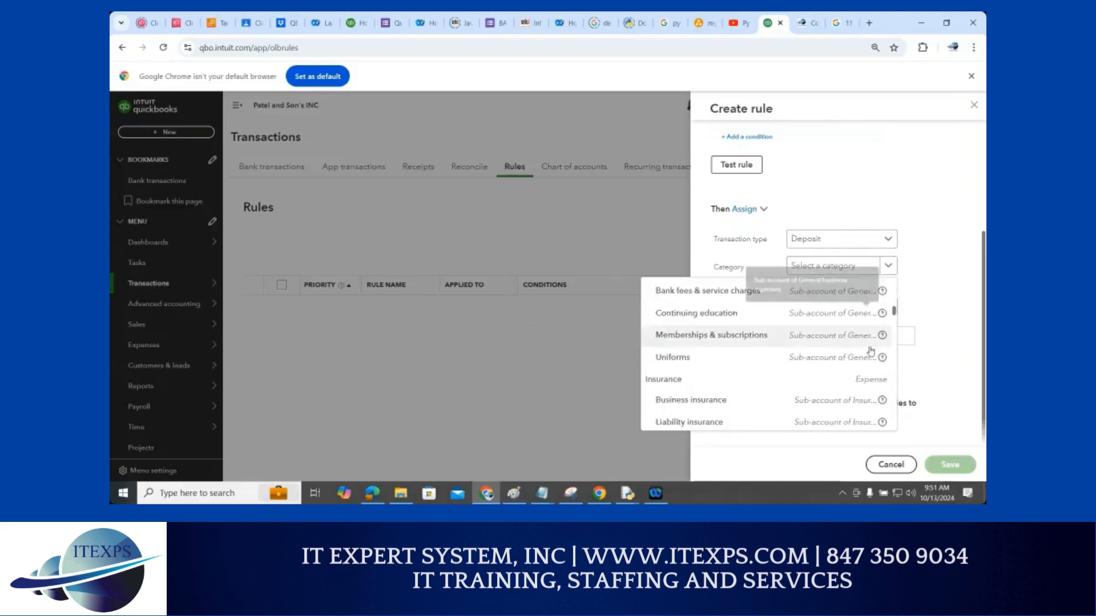
{"action": "scroll", "coordinate": [858, 353], "scroll_direction": "down", "scroll_amount": 3}
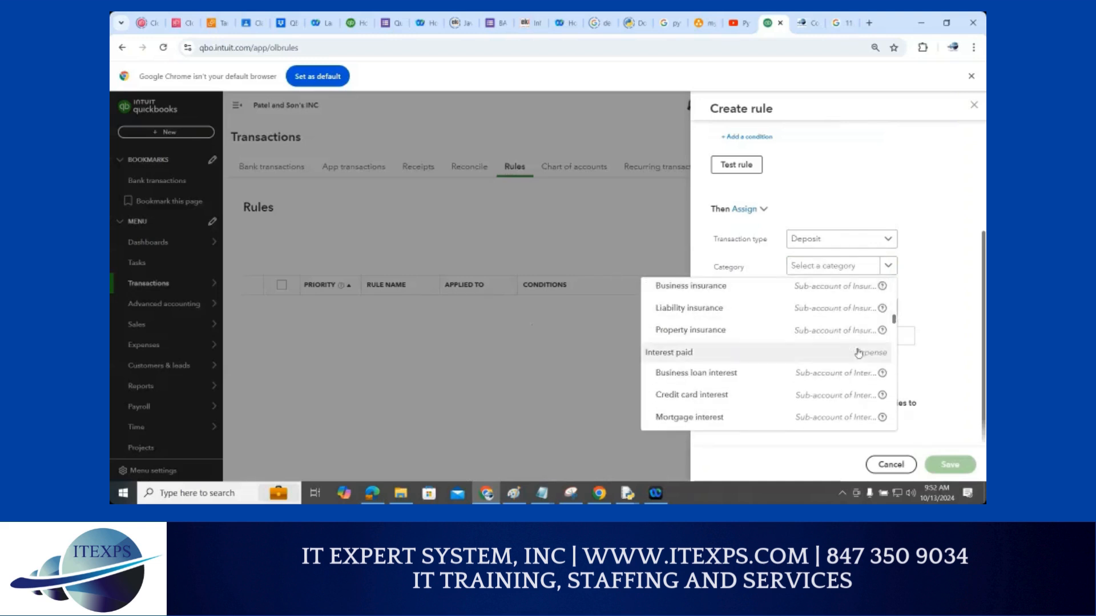
{"action": "scroll", "coordinate": [859, 353], "scroll_direction": "down", "scroll_amount": 5}
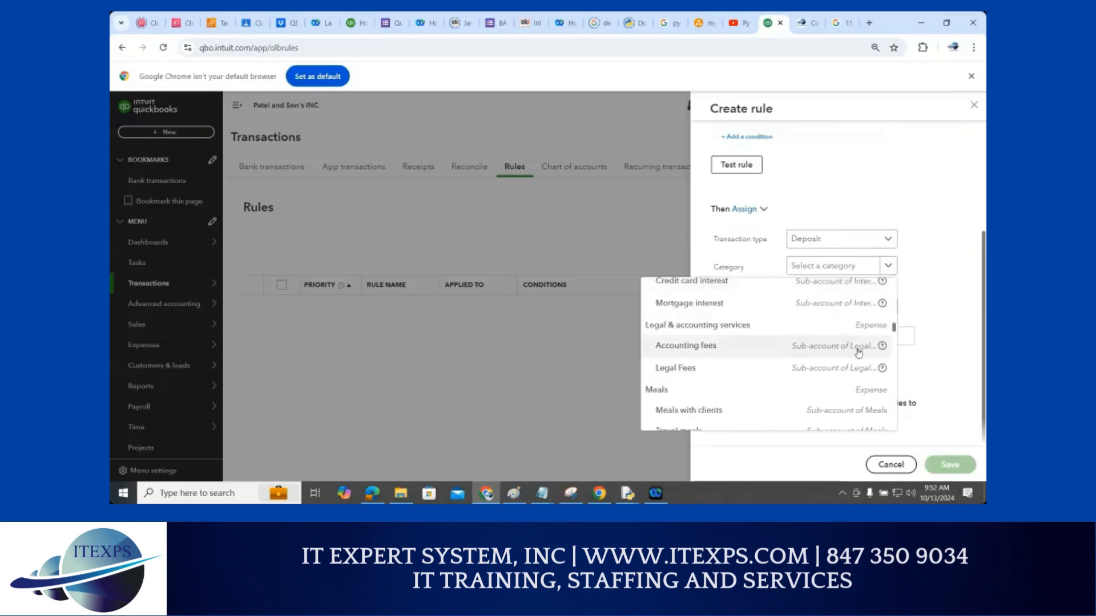
{"action": "scroll", "coordinate": [859, 354], "scroll_direction": "down", "scroll_amount": 5}
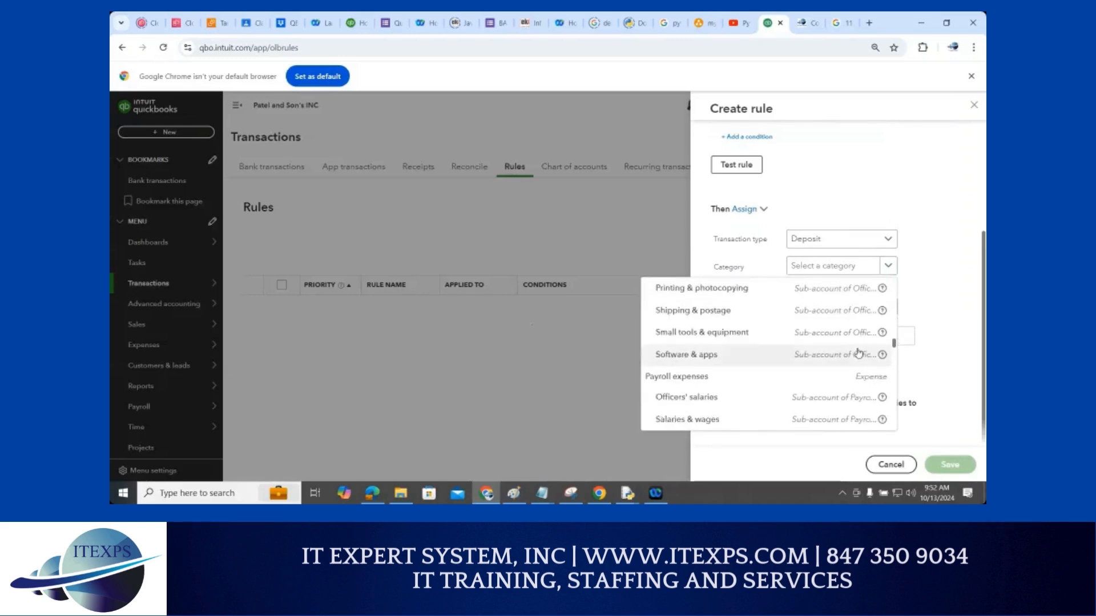
{"action": "scroll", "coordinate": [859, 353], "scroll_direction": "down", "scroll_amount": 5}
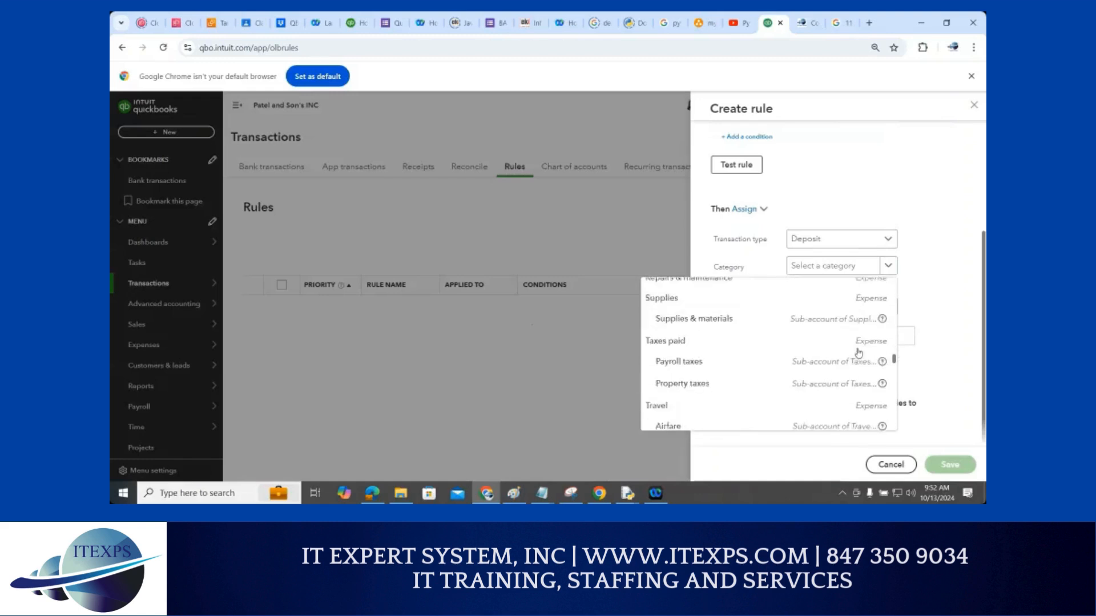
{"action": "scroll", "coordinate": [859, 353], "scroll_direction": "down", "scroll_amount": 2}
{"action": "scroll", "coordinate": [859, 353], "scroll_direction": "down", "scroll_amount": 2}
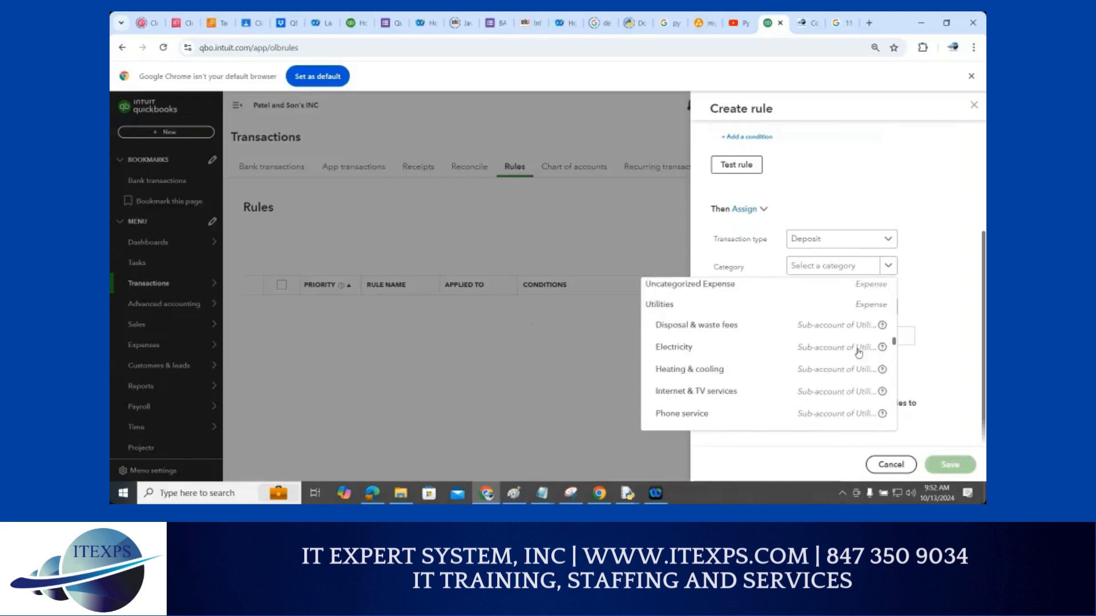
{"action": "scroll", "coordinate": [859, 353], "scroll_direction": "down", "scroll_amount": 3}
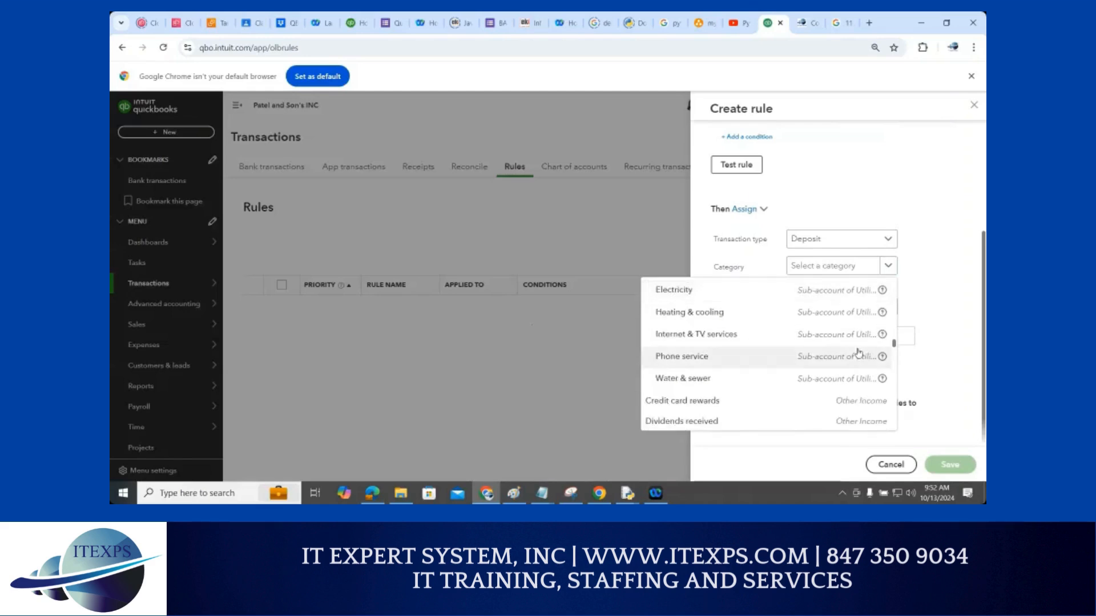
{"action": "scroll", "coordinate": [721, 356], "scroll_direction": "down", "scroll_amount": 4}
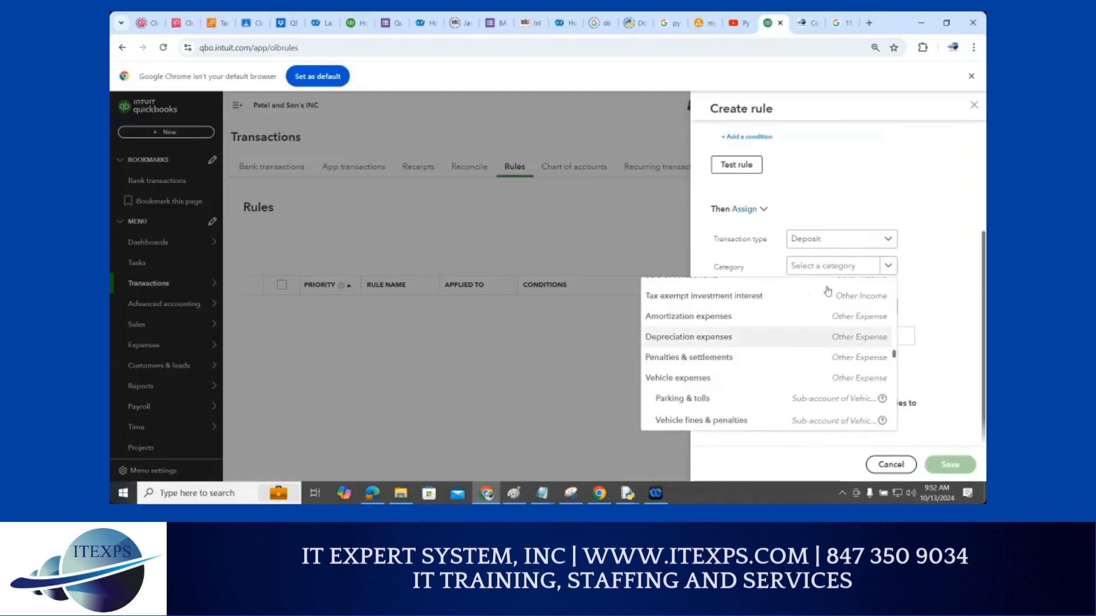
Clear a stray 'b' and search the category field for 'service'
{"action": "left_click", "coordinate": [822, 267]}
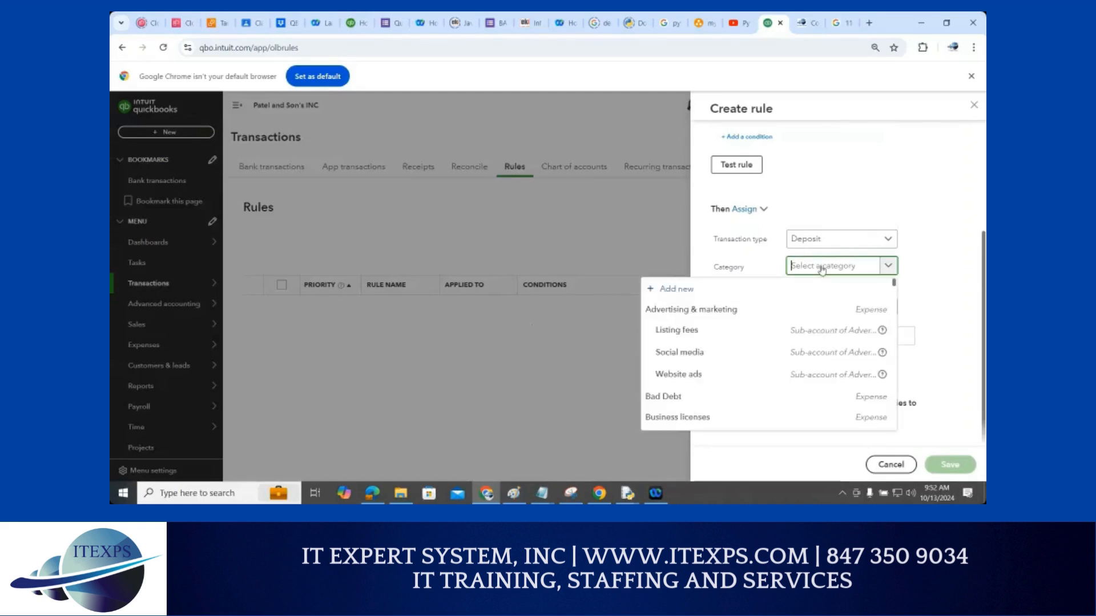
{"action": "type", "text": "b"}
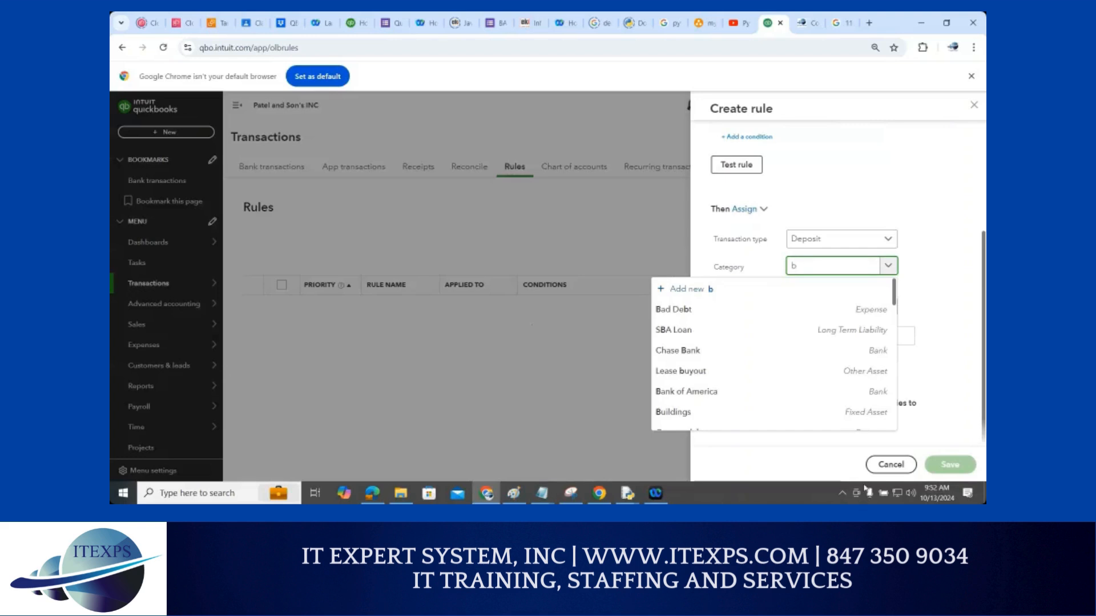
{"action": "scroll", "coordinate": [896, 294], "scroll_direction": "down", "scroll_amount": 2}
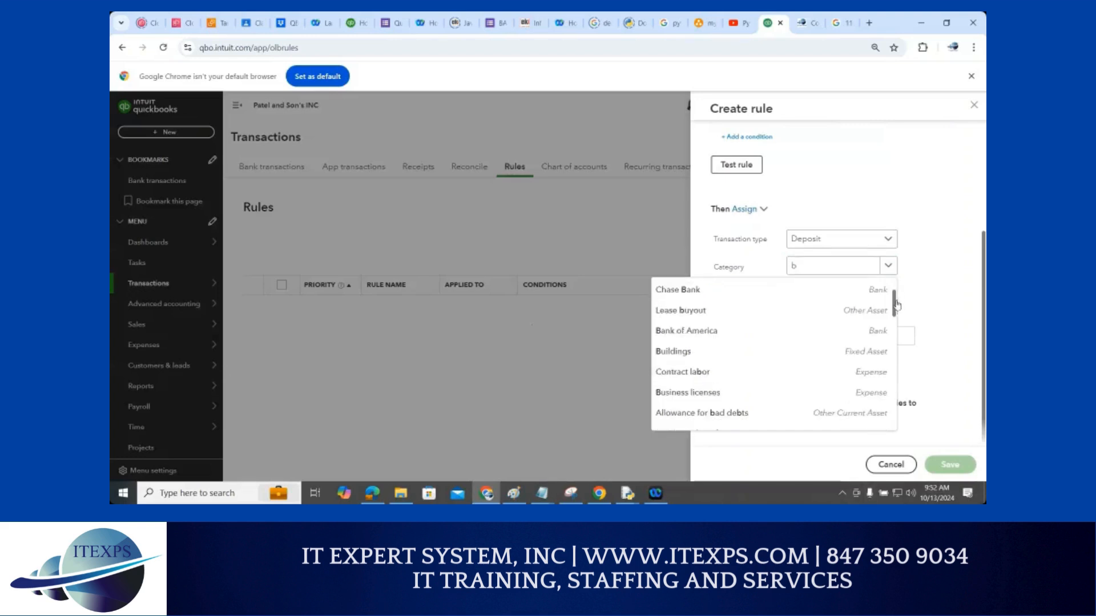
{"action": "scroll", "coordinate": [894, 294], "scroll_direction": "up", "scroll_amount": 1}
{"action": "scroll", "coordinate": [894, 294], "scroll_direction": "up", "scroll_amount": 1}
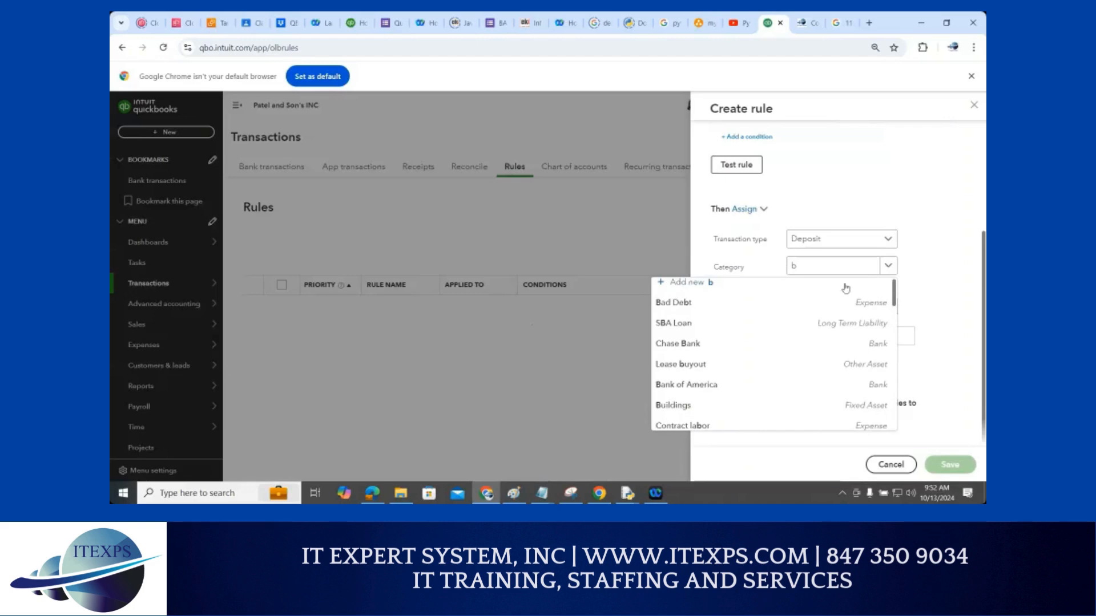
{"action": "left_click_drag", "start_coordinate": [822, 268], "coordinate": [791, 268]}
{"action": "key", "text": "BackSpace"}
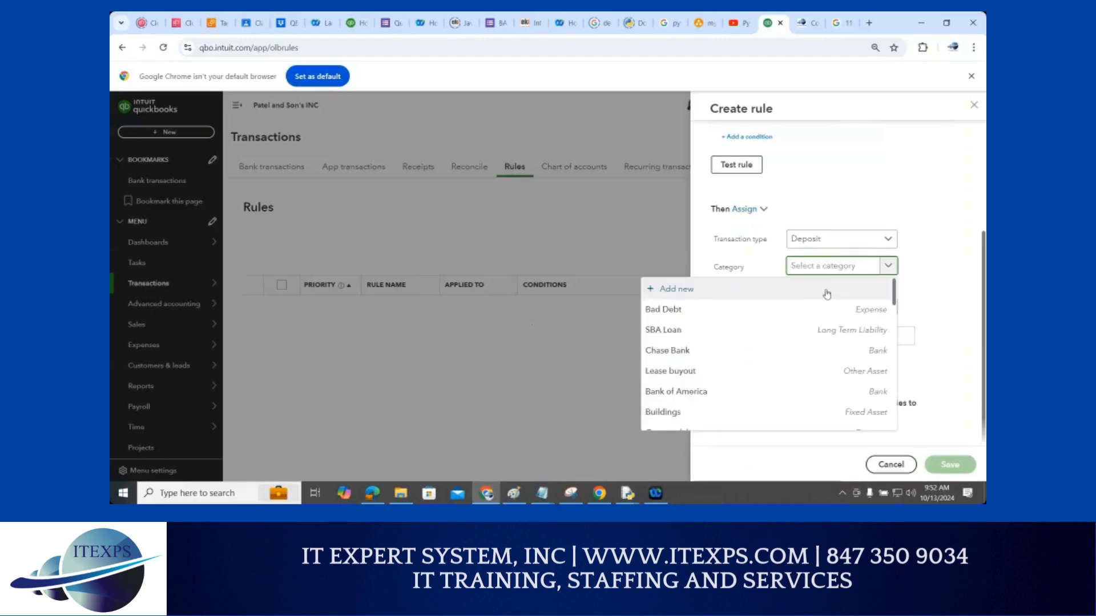
{"action": "type", "text": "service"}
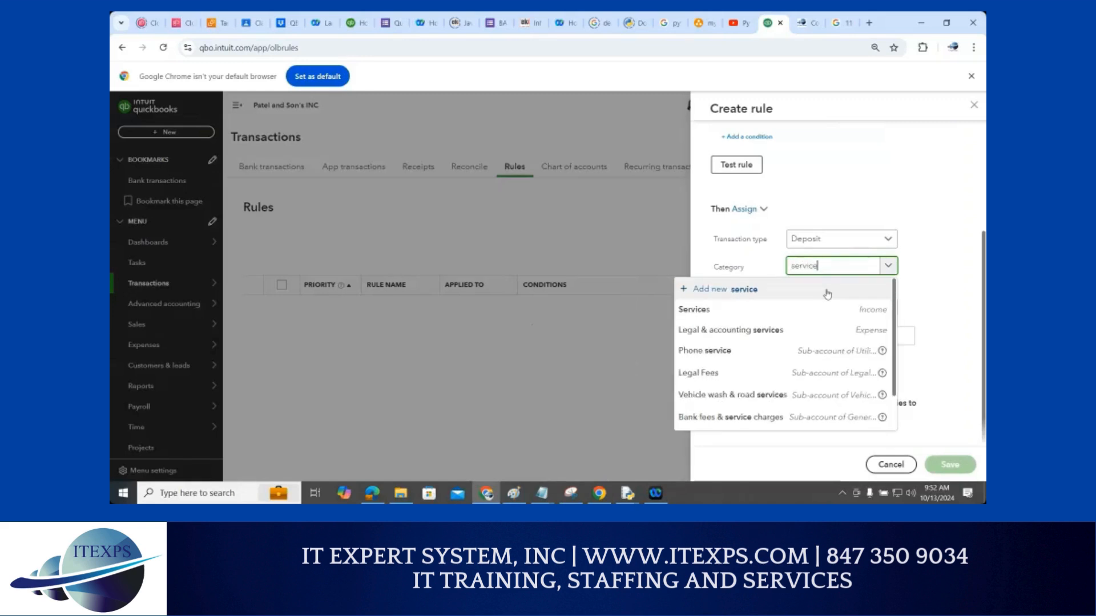
Pick Services (Income) from the filtered list as the Bank Rule's category
{"action": "left_click", "coordinate": [703, 312]}
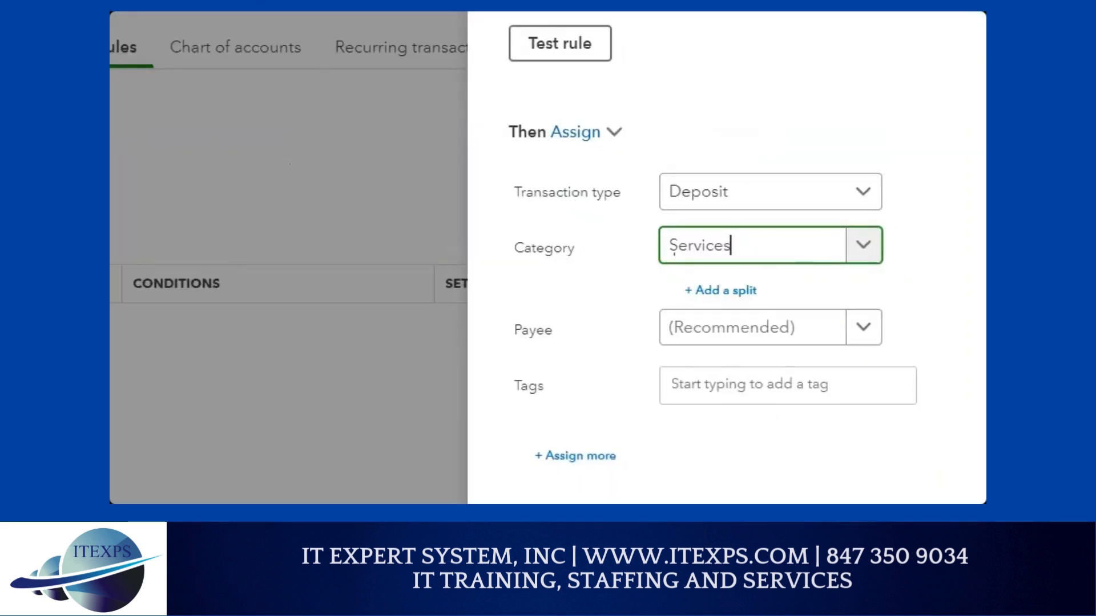
{"action": "mouse_move", "coordinate": [601, 234]}
{"action": "left_mouse_down"}
{"action": "mouse_move", "coordinate": [622, 232]}
{"action": "mouse_move", "coordinate": [605, 297]}
{"action": "mouse_move", "coordinate": [626, 302]}
{"action": "mouse_move", "coordinate": [608, 349]}
{"action": "mouse_move", "coordinate": [628, 358]}
{"action": "left_mouse_up"}
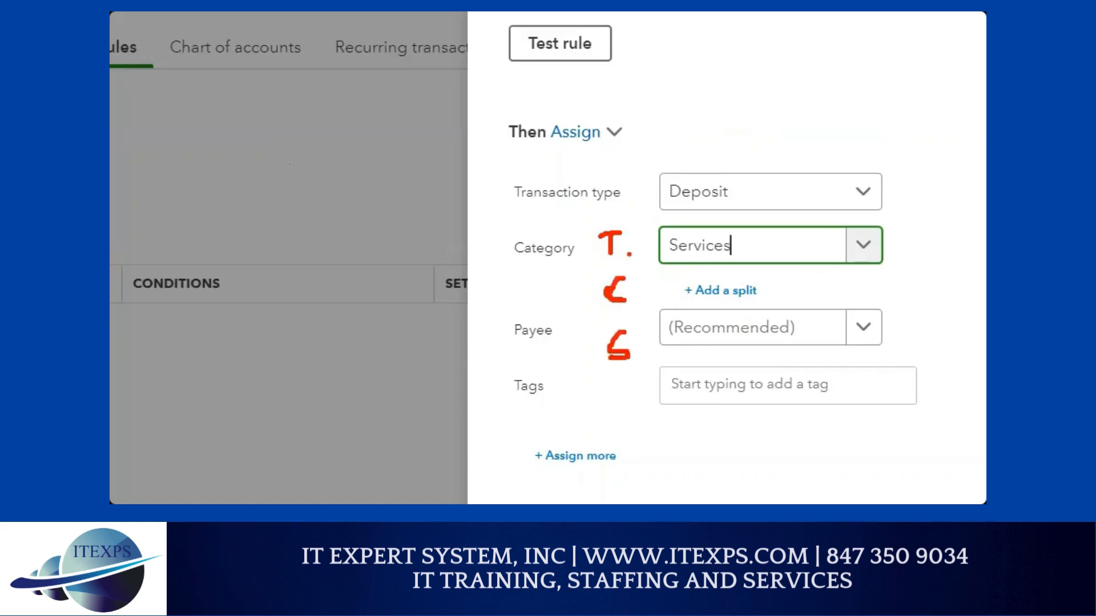
{"action": "left_click_drag", "start_coordinate": [624, 251], "coordinate": [649, 255]}
{"action": "left_click_drag", "start_coordinate": [633, 294], "coordinate": [655, 300]}
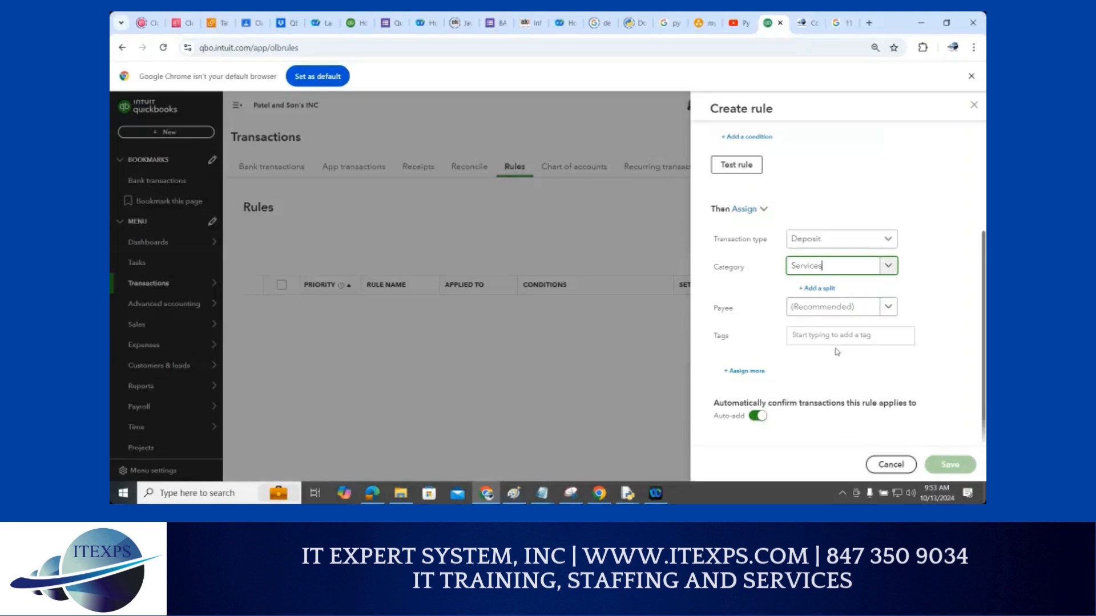
{"action": "left_click", "coordinate": [902, 336]}
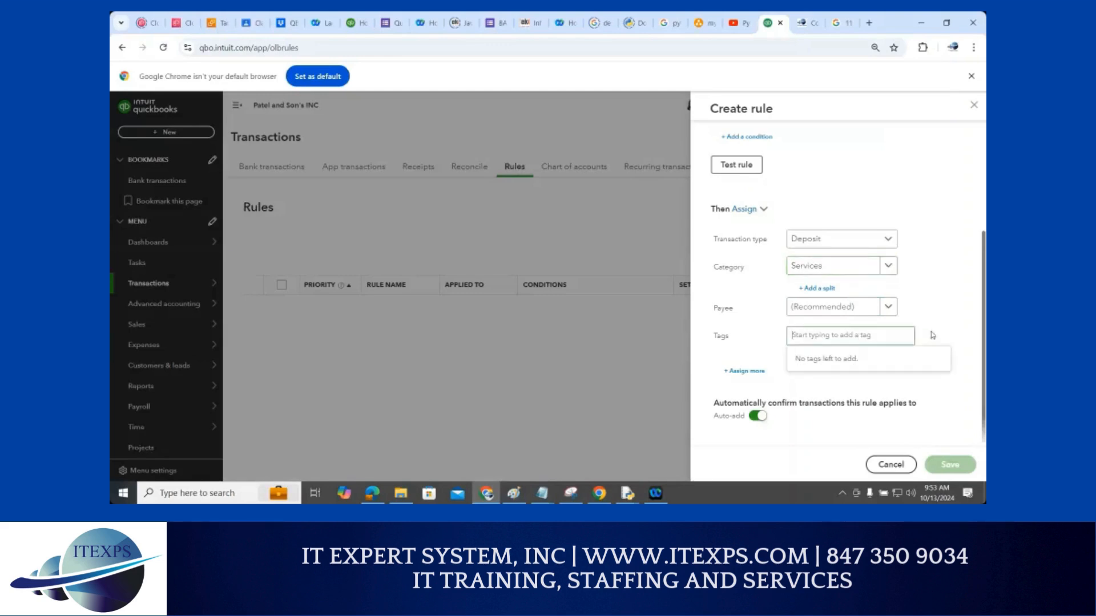
{"action": "left_click", "coordinate": [941, 414]}
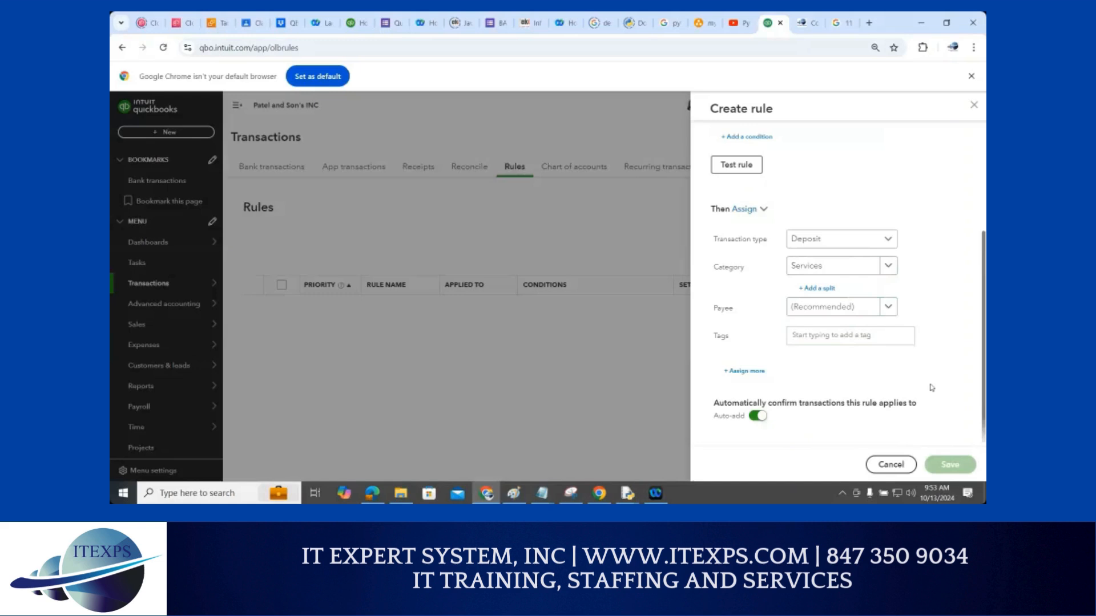
{"action": "scroll", "coordinate": [932, 389], "scroll_direction": "up", "scroll_amount": 3}
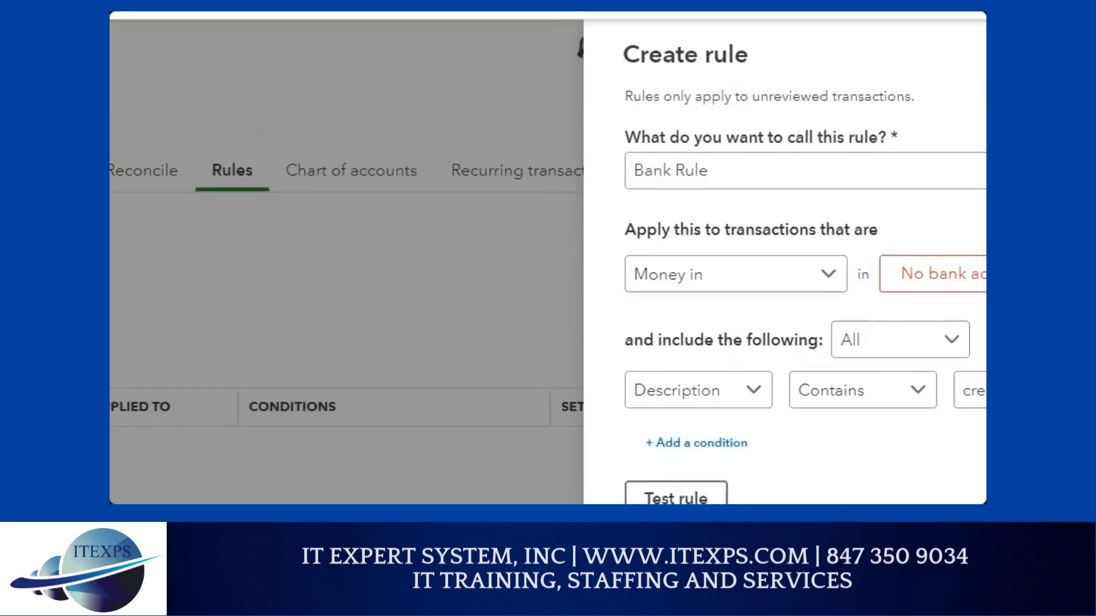
{"action": "left_click", "coordinate": [793, 161]}
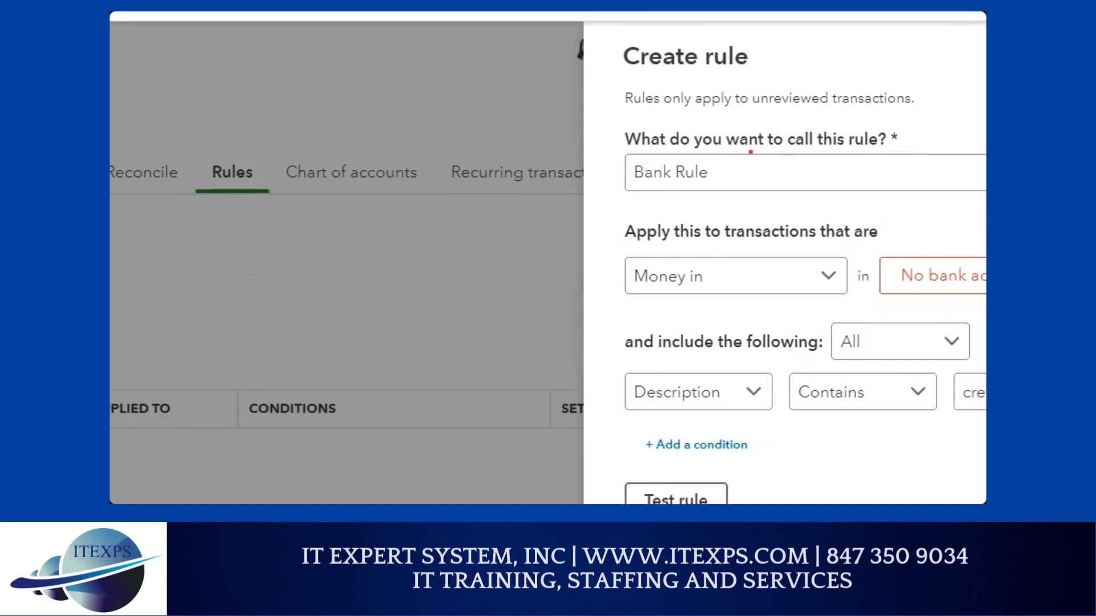
{"action": "mouse_move", "coordinate": [631, 156]}
{"action": "left_mouse_down"}
{"action": "mouse_move", "coordinate": [630, 188]}
{"action": "mouse_move", "coordinate": [660, 151]}
{"action": "mouse_move", "coordinate": [633, 181]}
{"action": "mouse_move", "coordinate": [736, 177]}
{"action": "left_mouse_up"}
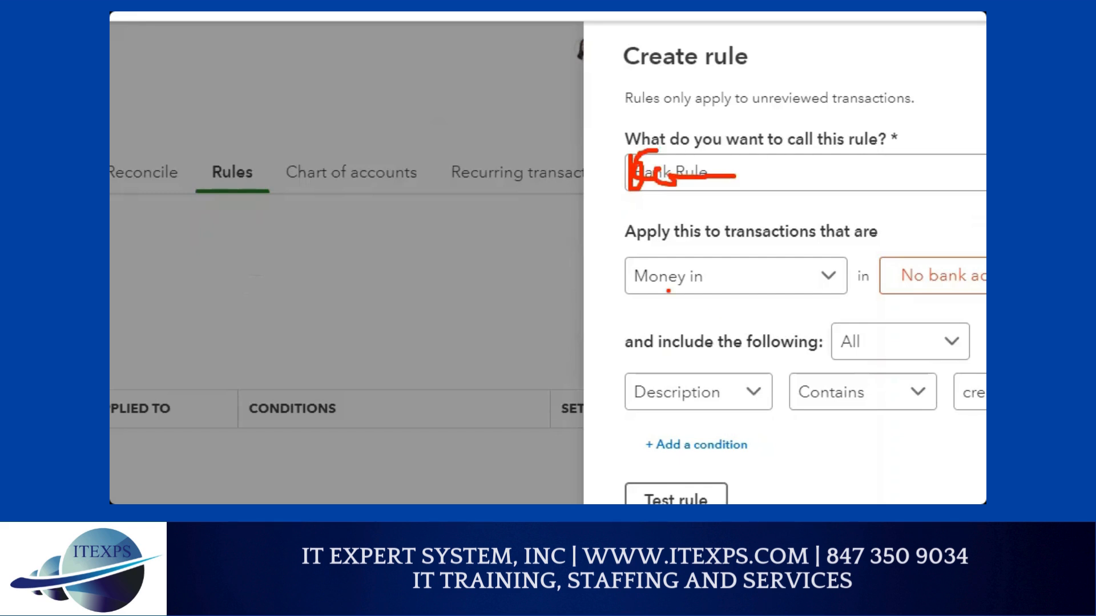
{"action": "mouse_move", "coordinate": [694, 288]}
{"action": "left_mouse_down"}
{"action": "mouse_move", "coordinate": [701, 270]}
{"action": "mouse_move", "coordinate": [735, 258]}
{"action": "mouse_move", "coordinate": [753, 283]}
{"action": "mouse_move", "coordinate": [772, 275]}
{"action": "mouse_move", "coordinate": [775, 255]}
{"action": "mouse_move", "coordinate": [903, 161]}
{"action": "mouse_move", "coordinate": [901, 143]}
{"action": "mouse_move", "coordinate": [899, 197]}
{"action": "left_mouse_up"}
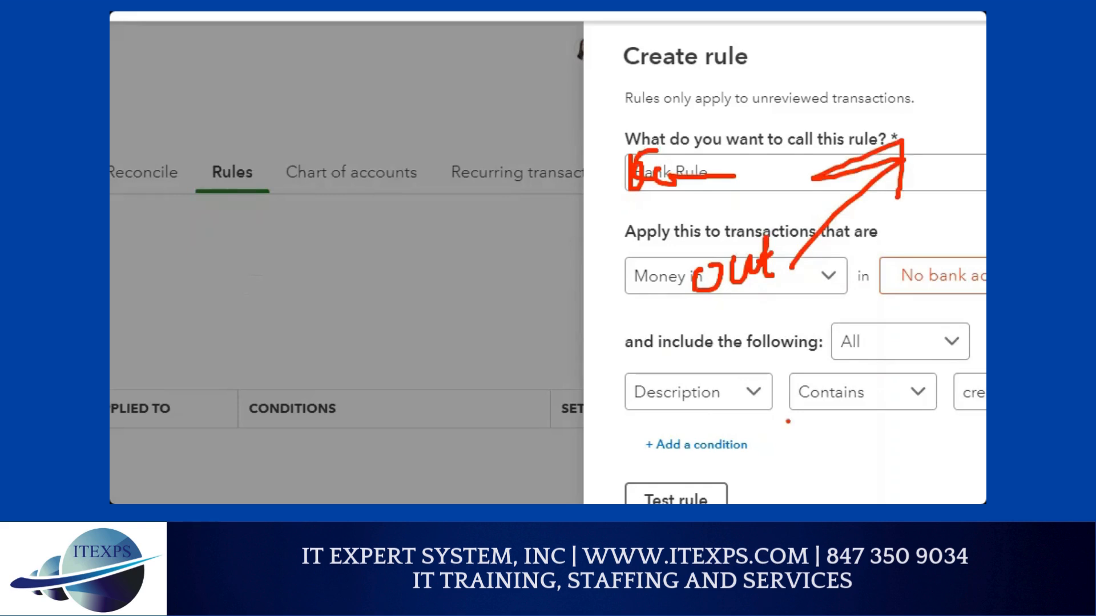
{"action": "key", "text": "Escape"}
{"action": "scroll", "coordinate": [832, 314], "scroll_direction": "down", "scroll_amount": 3}
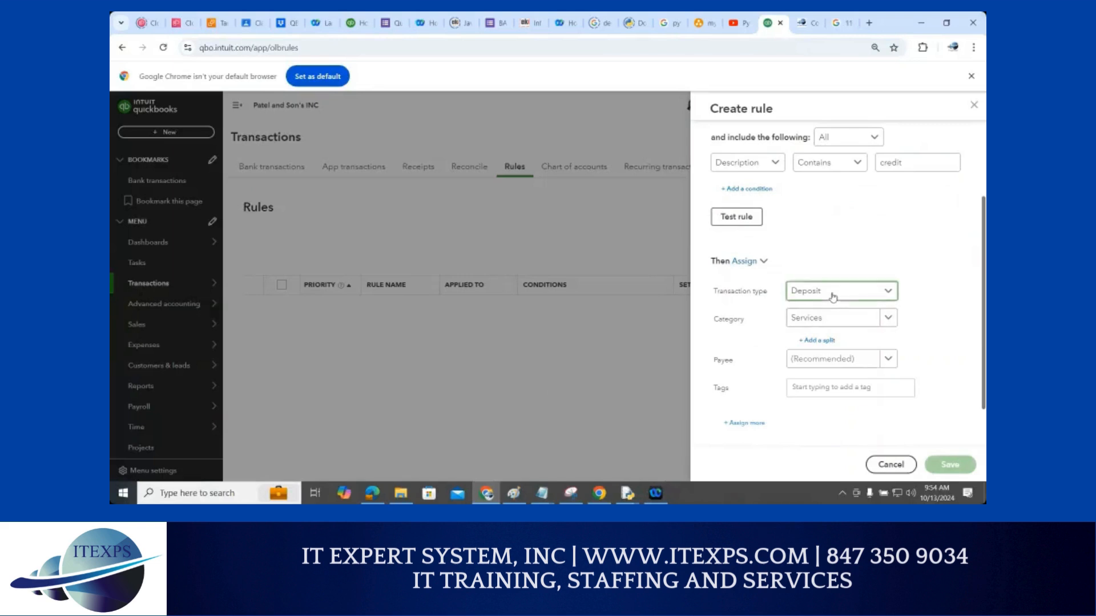
Check the rule's transaction types and keep Deposit
{"action": "left_click", "coordinate": [833, 297]}
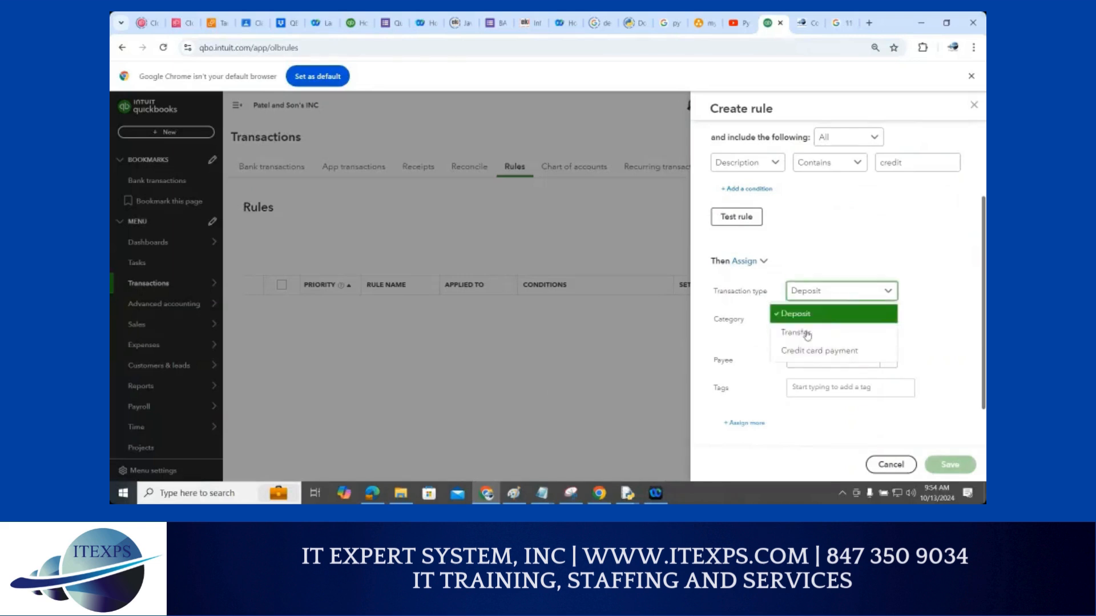
{"action": "scroll", "coordinate": [901, 312], "scroll_direction": "down", "scroll_amount": 1}
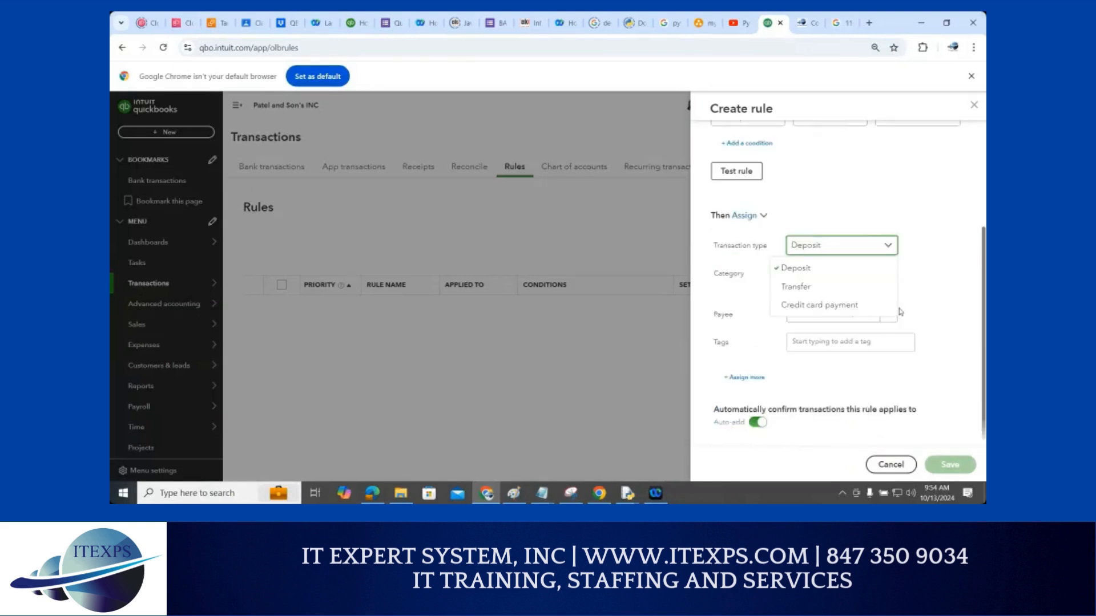
{"action": "left_click", "coordinate": [935, 293]}
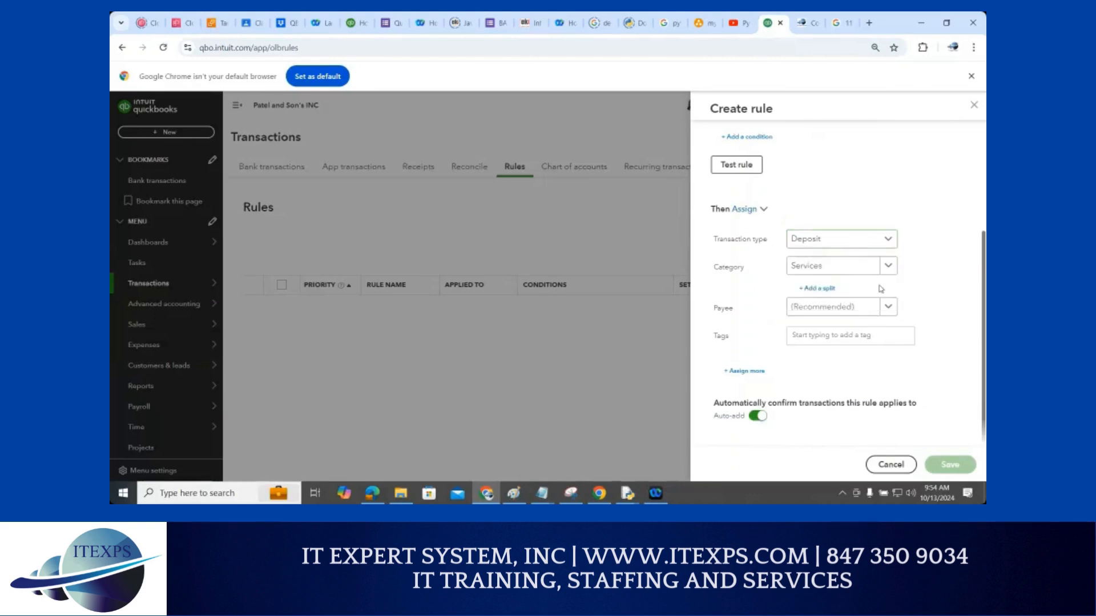
Change the rule's category from Services to Utilities:Electricity
{"action": "left_click", "coordinate": [848, 267]}
{"action": "type", "text": "ex"}
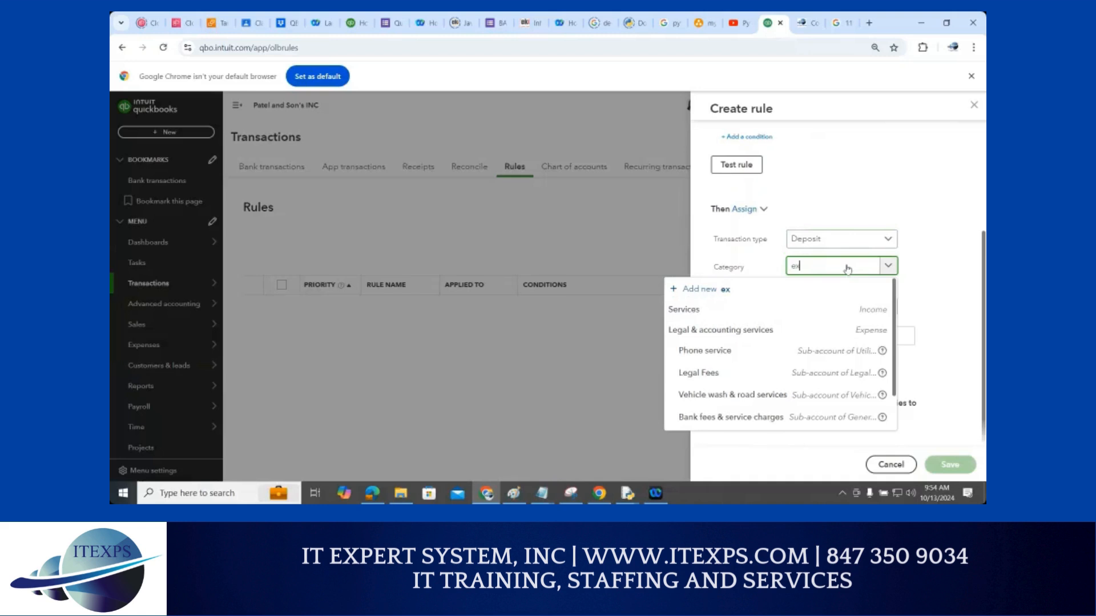
{"action": "type", "text": "p"}
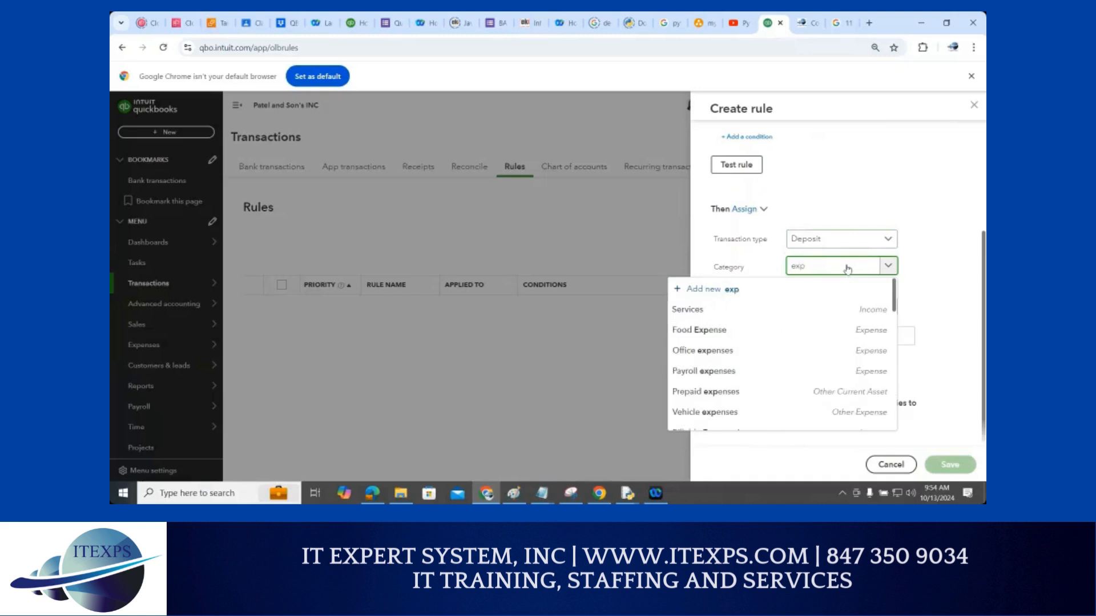
{"action": "scroll", "coordinate": [776, 393], "scroll_direction": "down", "scroll_amount": 2}
{"action": "scroll", "coordinate": [755, 389], "scroll_direction": "down", "scroll_amount": 2}
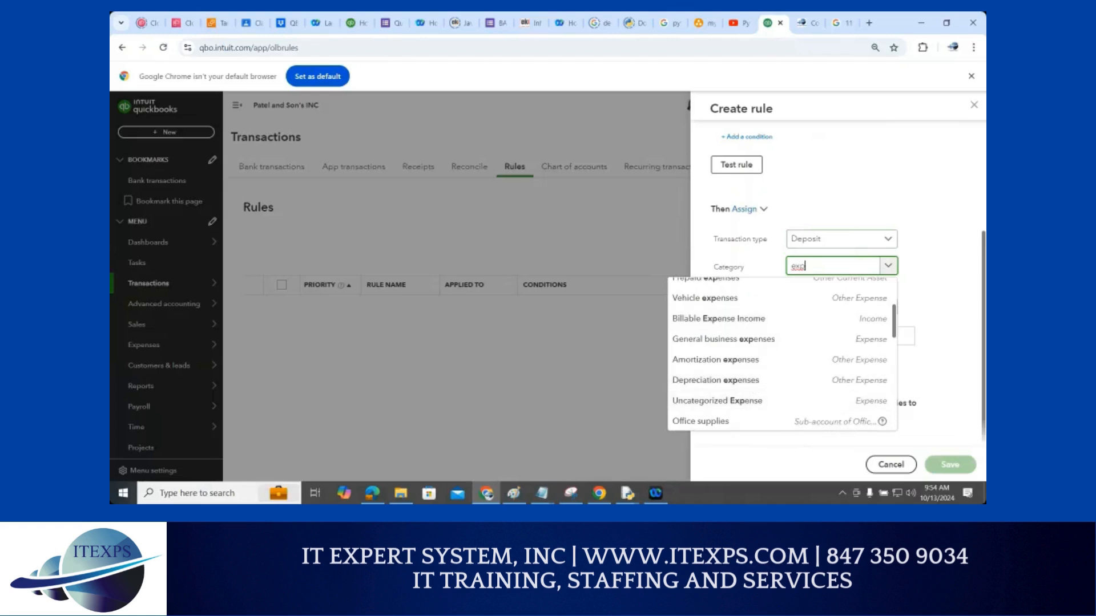
{"action": "key", "text": "BackSpace"}
{"action": "key", "text": "BackSpace"}
{"action": "key", "text": "BackSpace"}
{"action": "type", "text": "uti"}
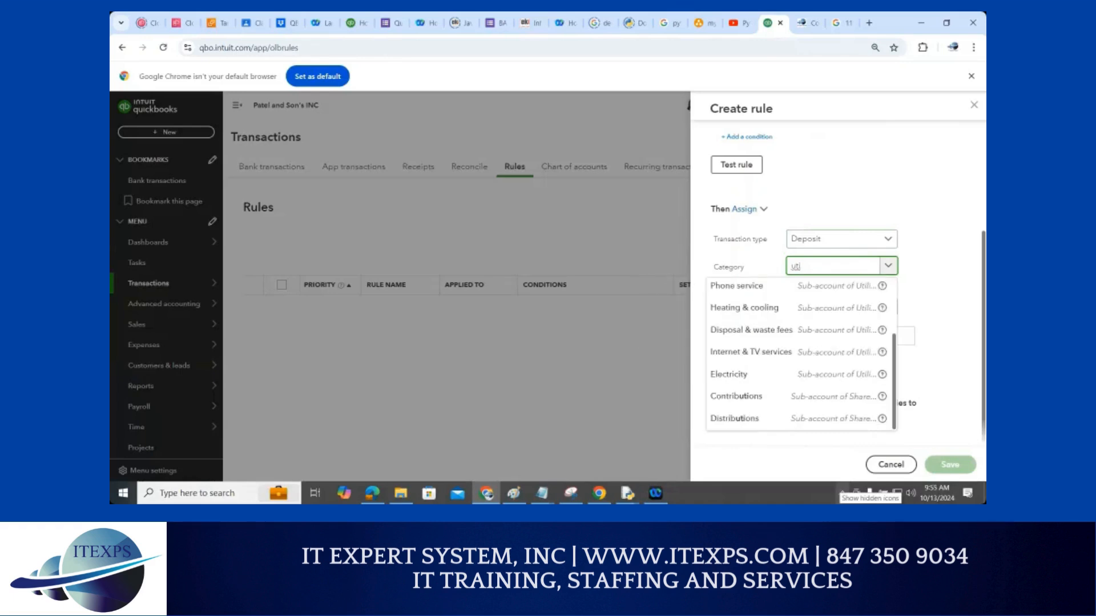
{"action": "left_click", "coordinate": [742, 376]}
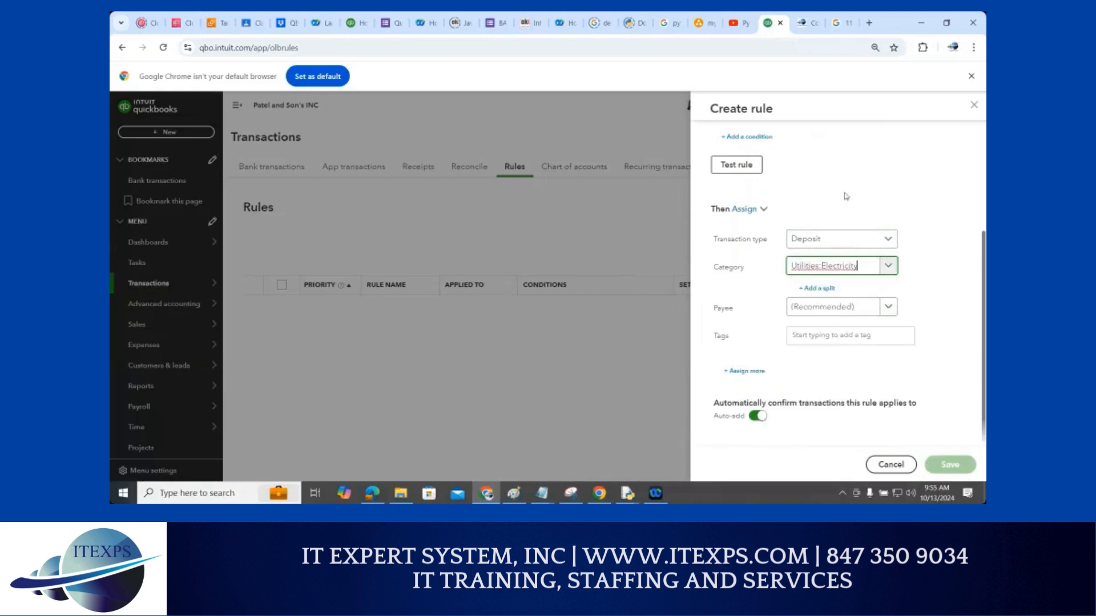
{"action": "scroll", "coordinate": [846, 196], "scroll_direction": "up", "scroll_amount": 3}
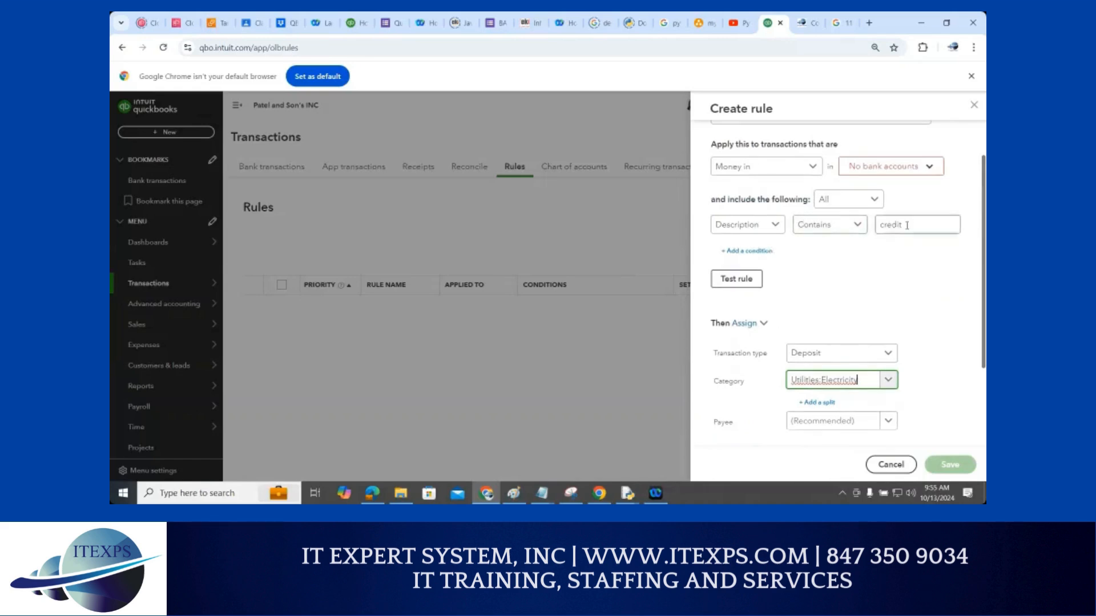
Change the Description contains condition text from 'credit' to 'nic'
{"action": "left_click_drag", "start_coordinate": [906, 225], "coordinate": [871, 227]}
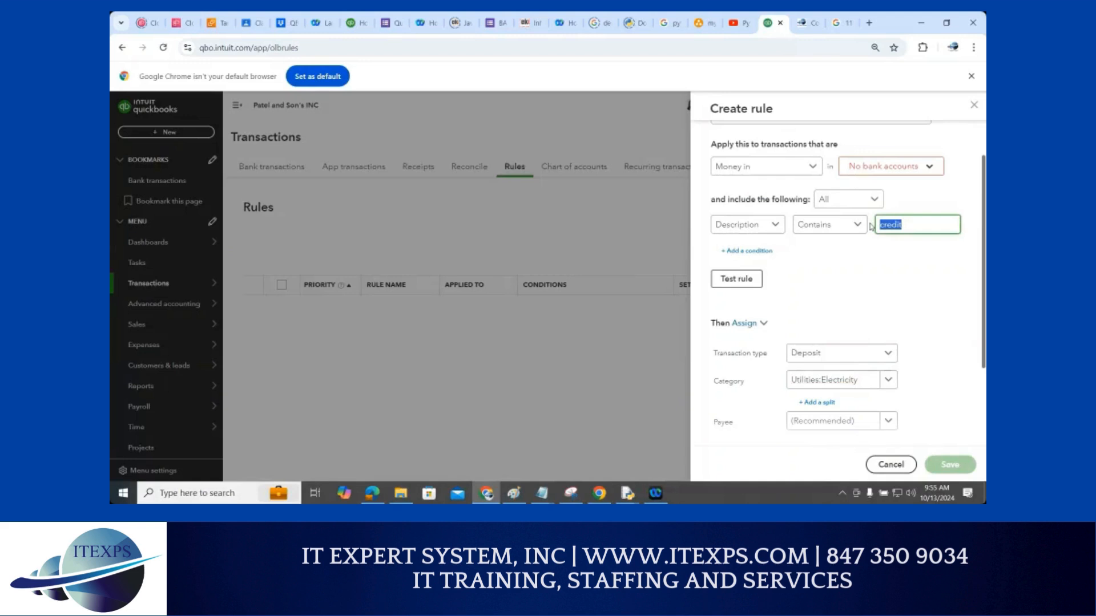
{"action": "type", "text": "comed"}
{"action": "key", "text": "ctrl+a"}
{"action": "type", "text": "nic"}
Cancel the draft bank rule, returning to the Rules page with 0 of 0 items
{"action": "left_click", "coordinate": [889, 465]}
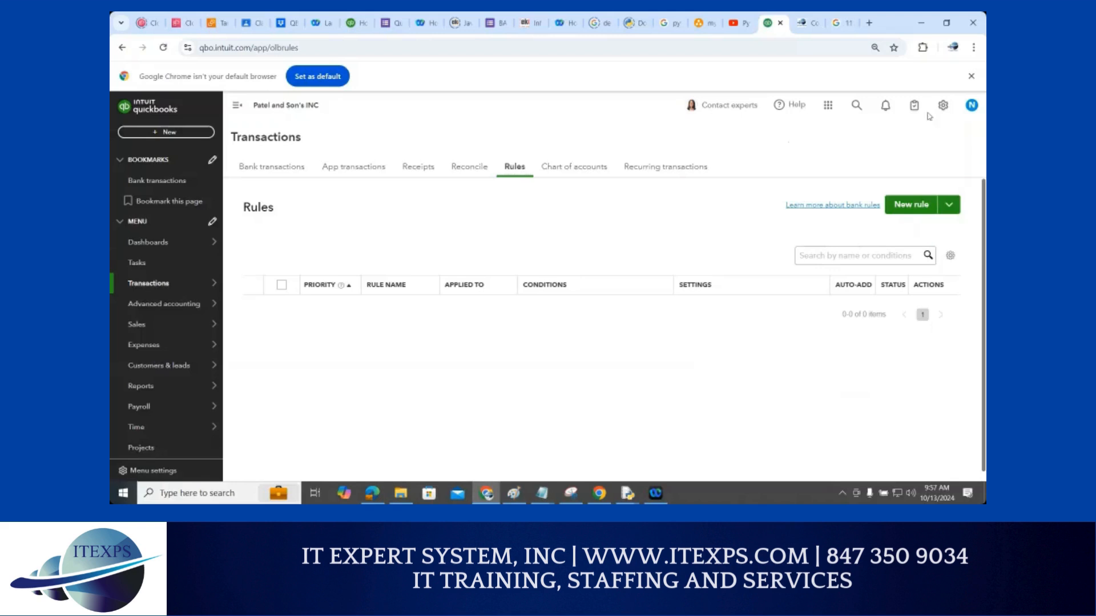
Open the gear menu listing Your Company, Lists, Tools and Profile settings
{"action": "left_click", "coordinate": [944, 106]}
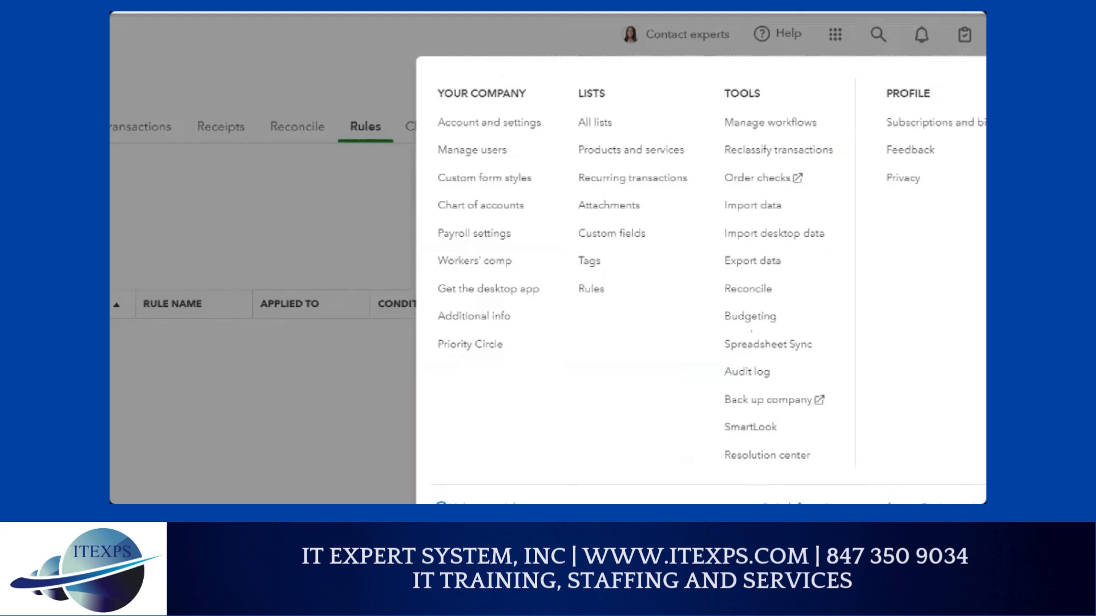
{"action": "mouse_move", "coordinate": [517, 112]}
{"action": "left_mouse_down"}
{"action": "mouse_move", "coordinate": [530, 268]}
{"action": "mouse_move", "coordinate": [524, 338]}
{"action": "left_mouse_up"}
{"action": "mouse_move", "coordinate": [592, 285]}
{"action": "left_mouse_down"}
{"action": "mouse_move", "coordinate": [606, 304]}
{"action": "mouse_move", "coordinate": [632, 282]}
{"action": "left_mouse_up"}
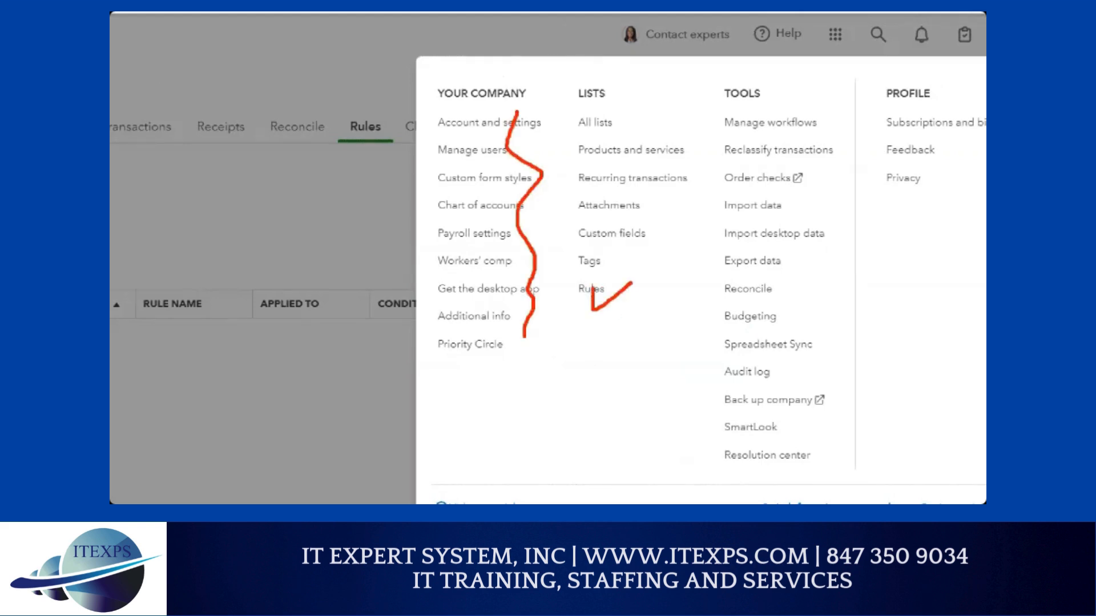
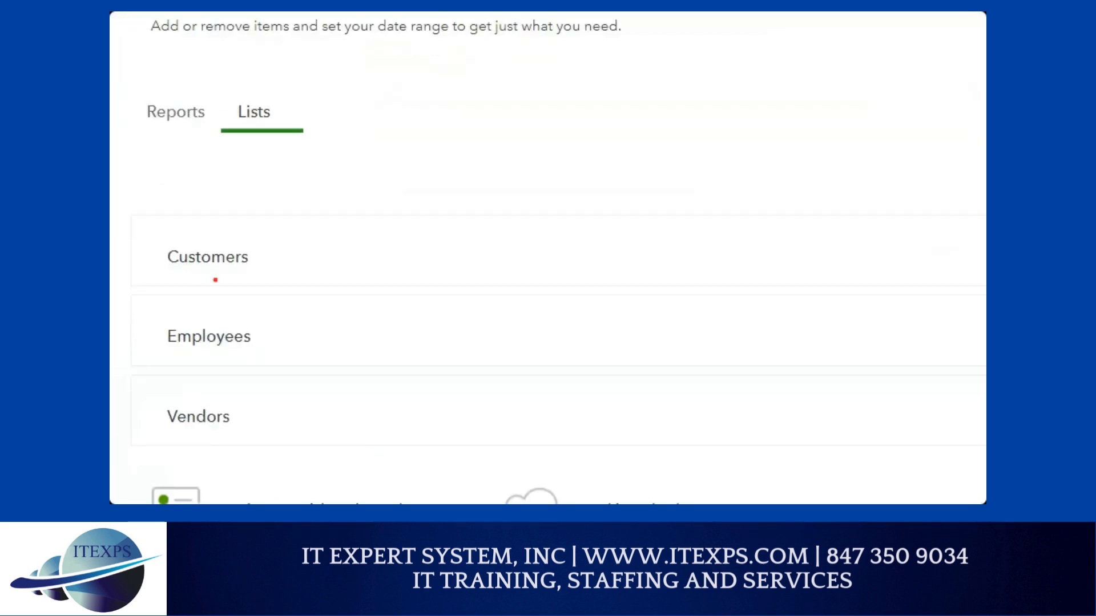
Export the Customers, Employees and Vendors lists to Excel as the Oct 13, 2024 .zip (27.8 KB)
{"action": "mouse_move", "coordinate": [274, 250]}
{"action": "left_mouse_down"}
{"action": "mouse_move", "coordinate": [292, 249]}
{"action": "mouse_move", "coordinate": [295, 262]}
{"action": "left_mouse_up"}
{"action": "mouse_move", "coordinate": [277, 331]}
{"action": "left_mouse_down"}
{"action": "mouse_move", "coordinate": [311, 328]}
{"action": "mouse_move", "coordinate": [300, 349]}
{"action": "left_mouse_up"}
{"action": "mouse_move", "coordinate": [265, 411]}
{"action": "left_mouse_down"}
{"action": "mouse_move", "coordinate": [307, 409]}
{"action": "mouse_move", "coordinate": [295, 418]}
{"action": "mouse_move", "coordinate": [305, 429]}
{"action": "left_mouse_up"}
{"action": "mouse_move", "coordinate": [363, 301]}
{"action": "left_mouse_down"}
{"action": "mouse_move", "coordinate": [529, 200]}
{"action": "mouse_move", "coordinate": [528, 214]}
{"action": "left_mouse_up"}
{"action": "left_click_drag", "start_coordinate": [447, 115], "coordinate": [465, 172]}
{"action": "left_click_drag", "start_coordinate": [481, 116], "coordinate": [483, 153]}
{"action": "mouse_move", "coordinate": [489, 117]}
{"action": "left_mouse_down"}
{"action": "mouse_move", "coordinate": [504, 160]}
{"action": "mouse_move", "coordinate": [511, 119]}
{"action": "mouse_move", "coordinate": [525, 141]}
{"action": "left_mouse_up"}
{"action": "mouse_move", "coordinate": [526, 133]}
{"action": "left_mouse_down"}
{"action": "mouse_move", "coordinate": [548, 109]}
{"action": "mouse_move", "coordinate": [563, 130]}
{"action": "left_mouse_up"}
{"action": "left_click_drag", "start_coordinate": [583, 71], "coordinate": [585, 111]}
{"action": "mouse_move", "coordinate": [561, 119]}
{"action": "left_mouse_down"}
{"action": "mouse_move", "coordinate": [596, 118]}
{"action": "mouse_move", "coordinate": [608, 83]}
{"action": "left_mouse_up"}
{"action": "mouse_move", "coordinate": [848, 155]}
{"action": "left_mouse_down"}
{"action": "mouse_move", "coordinate": [448, 362]}
{"action": "mouse_move", "coordinate": [469, 335]}
{"action": "left_mouse_up"}
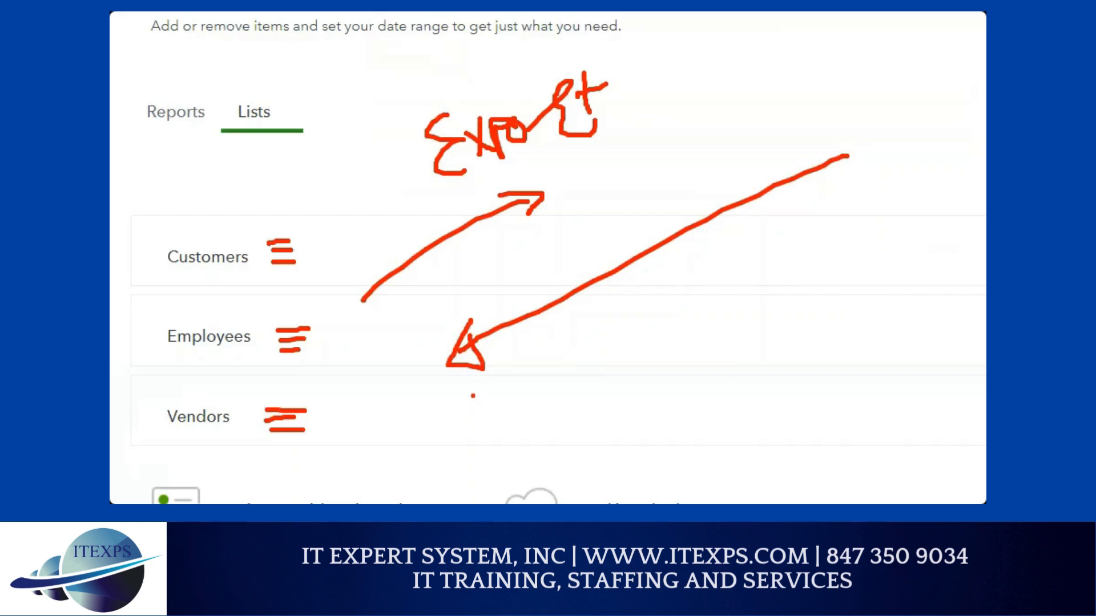
{"action": "key", "text": "Escape"}
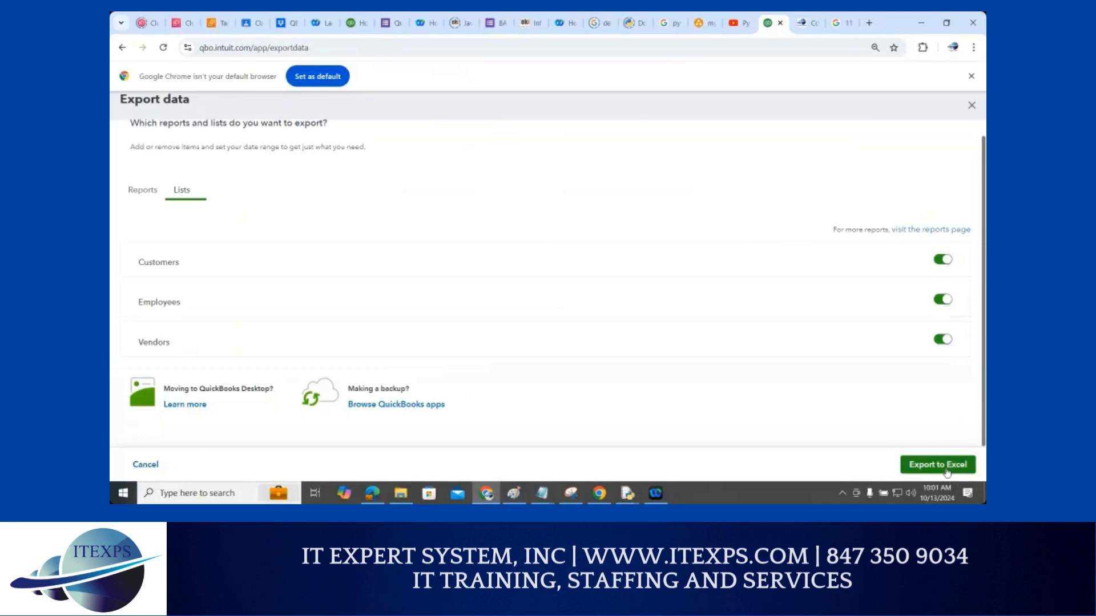
{"action": "left_click", "coordinate": [947, 472]}
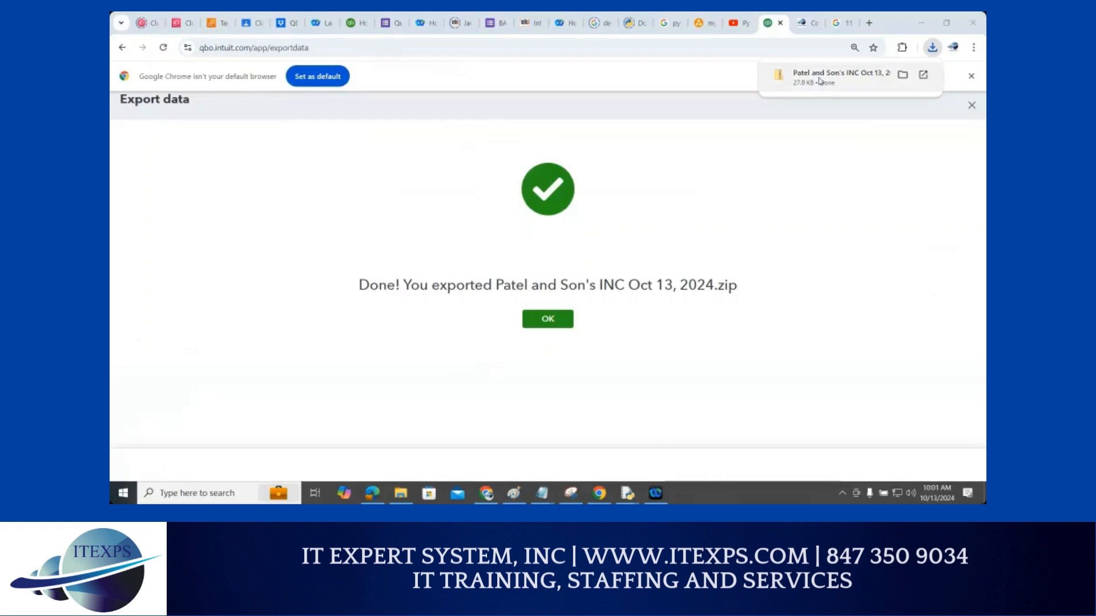
Open the downloaded Patel and Son's INC export zip to see its eight Excel files
{"action": "left_click", "coordinate": [808, 82]}
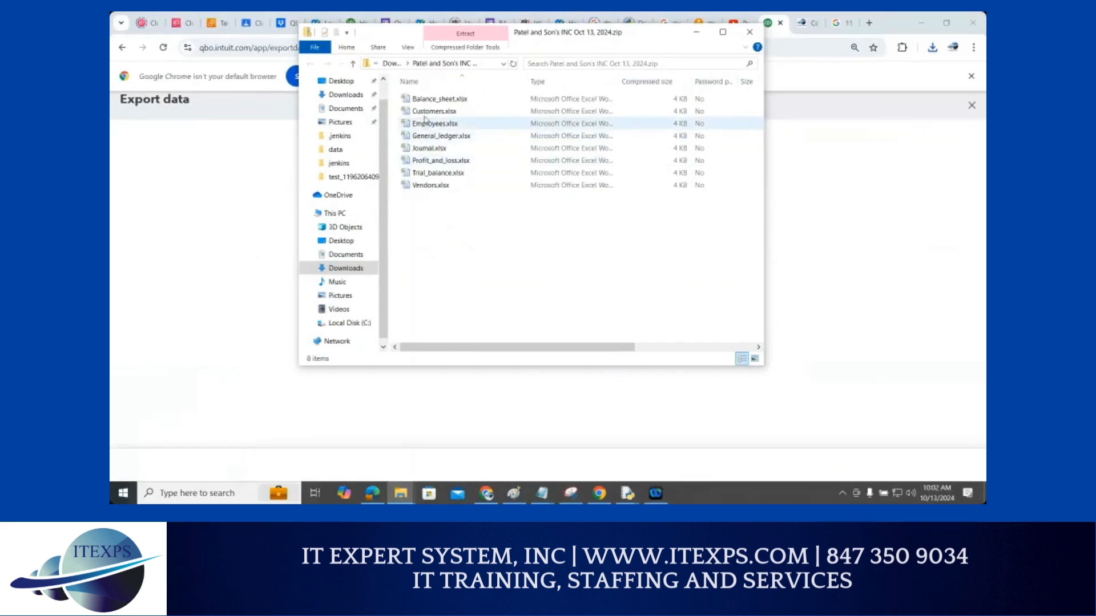
Review the exported Customers and Vendors workbooks in Excel, closing each afterward
{"action": "left_click", "coordinate": [424, 116]}
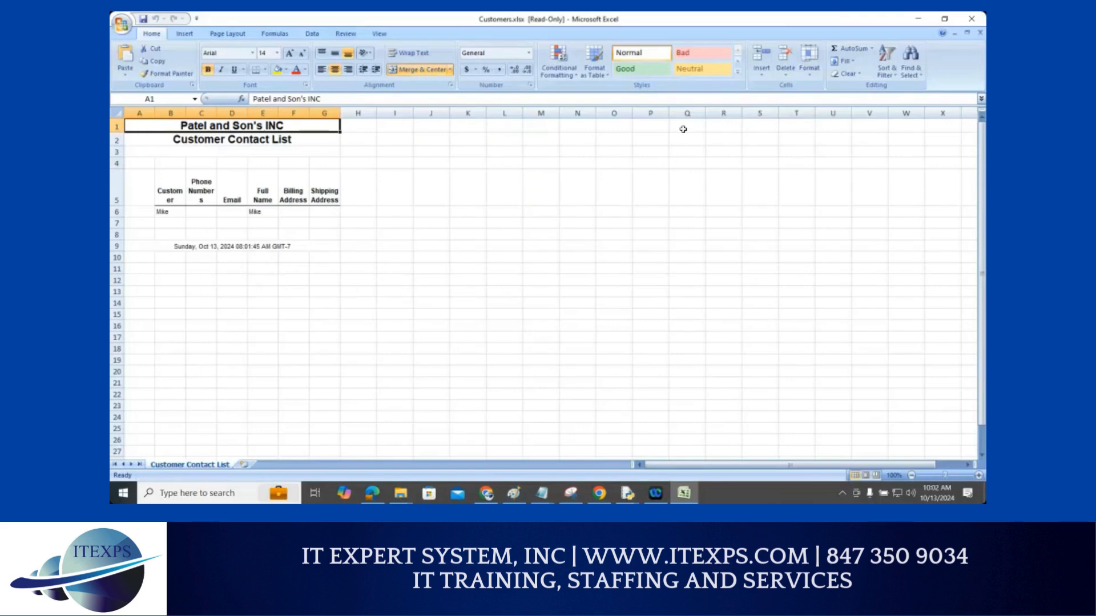
{"action": "left_click", "coordinate": [970, 21]}
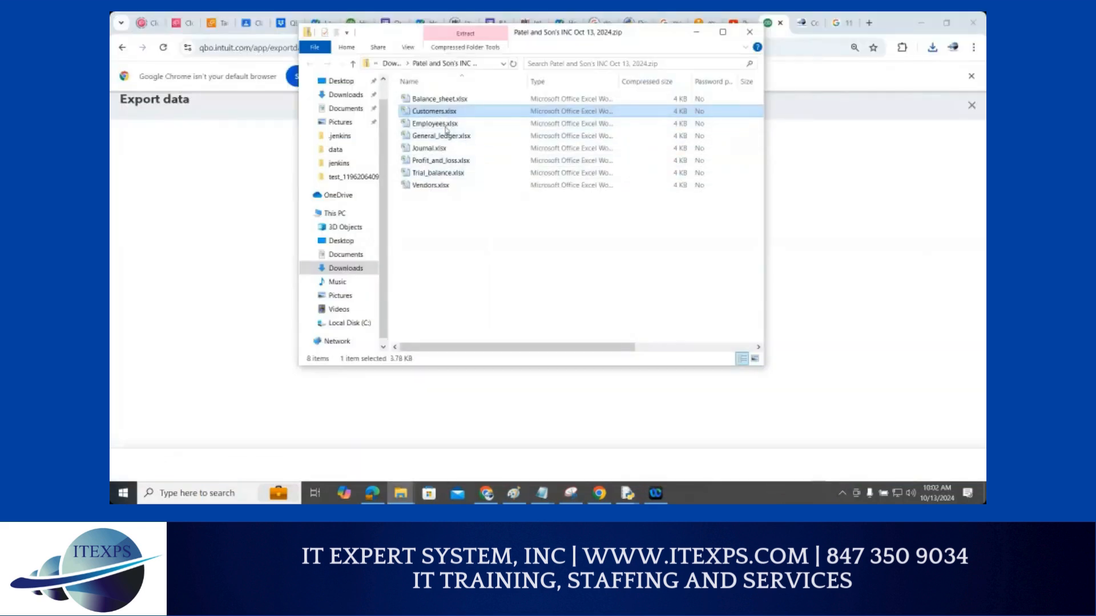
{"action": "double_click", "coordinate": [432, 186]}
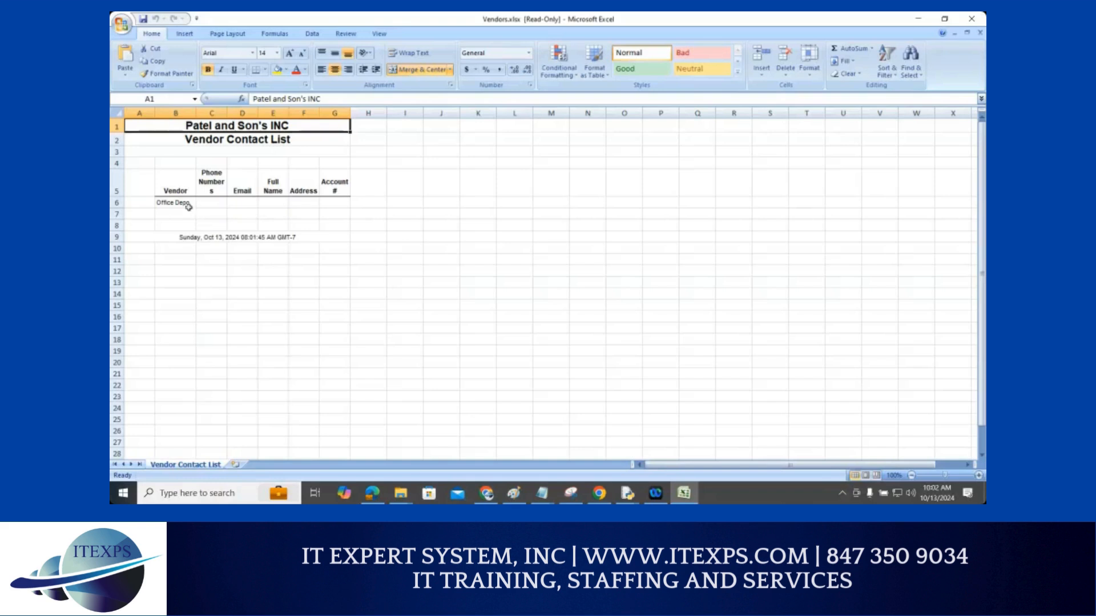
{"action": "left_click", "coordinate": [979, 33]}
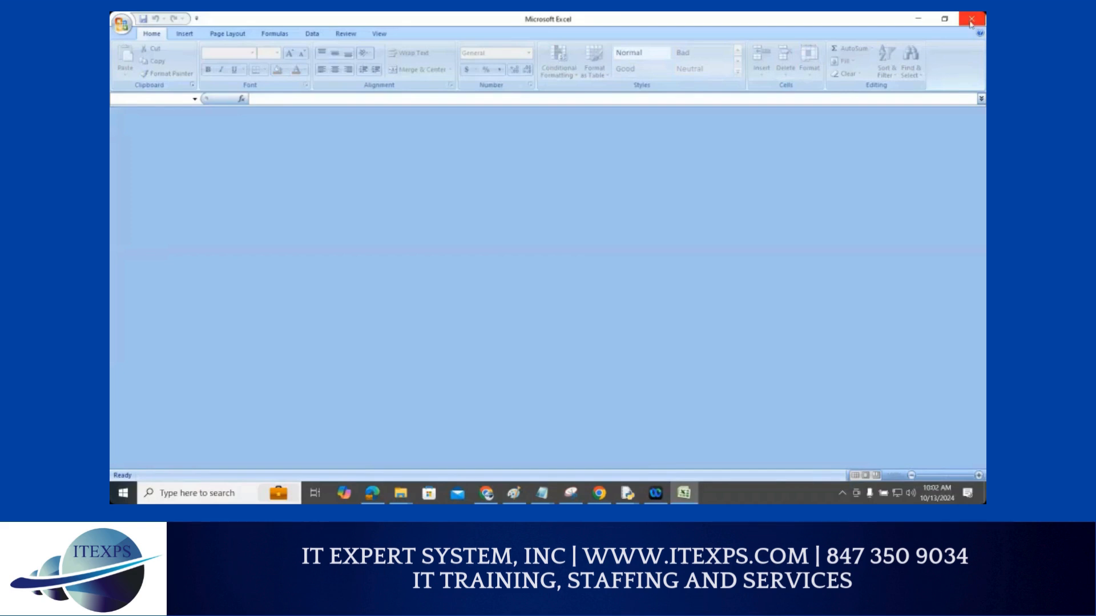
{"action": "left_click", "coordinate": [970, 19]}
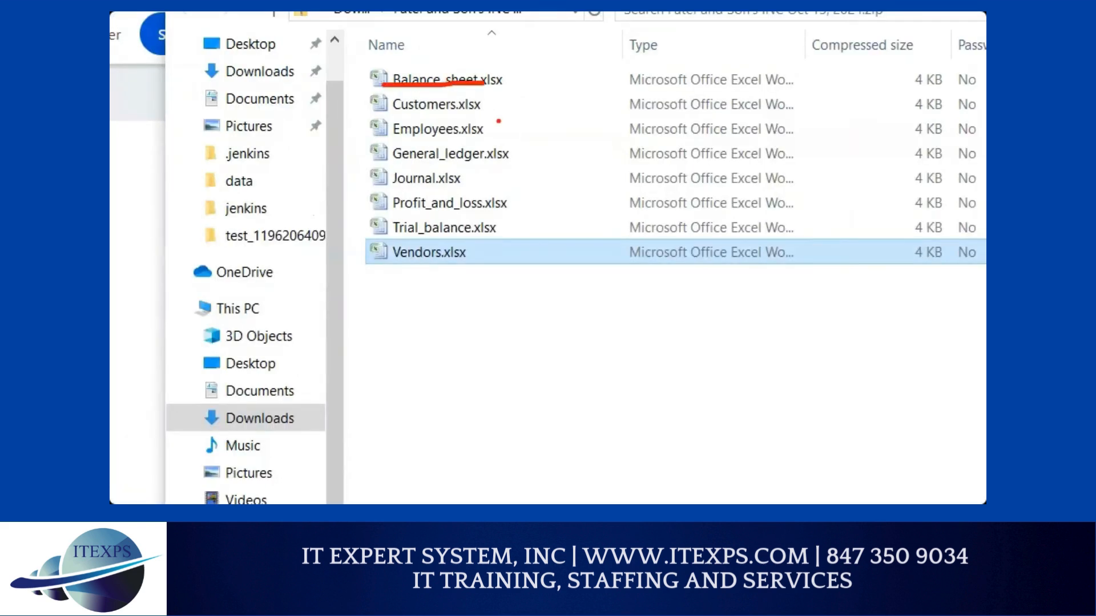
Open Balance_sheet.xlsx from the zip, scroll through it, then set Excel aside
{"action": "left_click", "coordinate": [449, 82]}
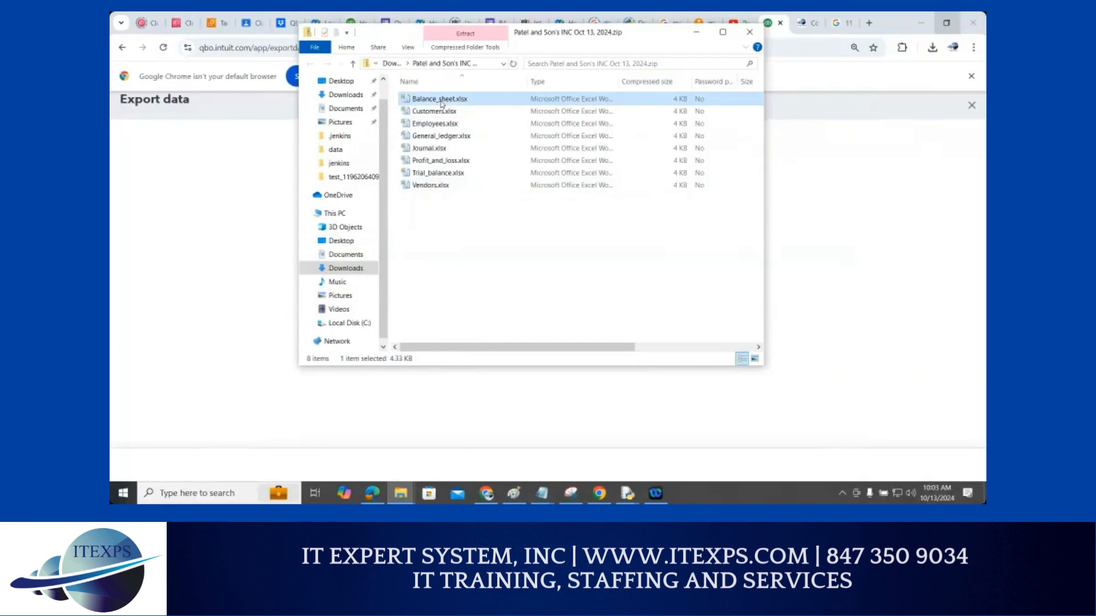
{"action": "double_click", "coordinate": [441, 100]}
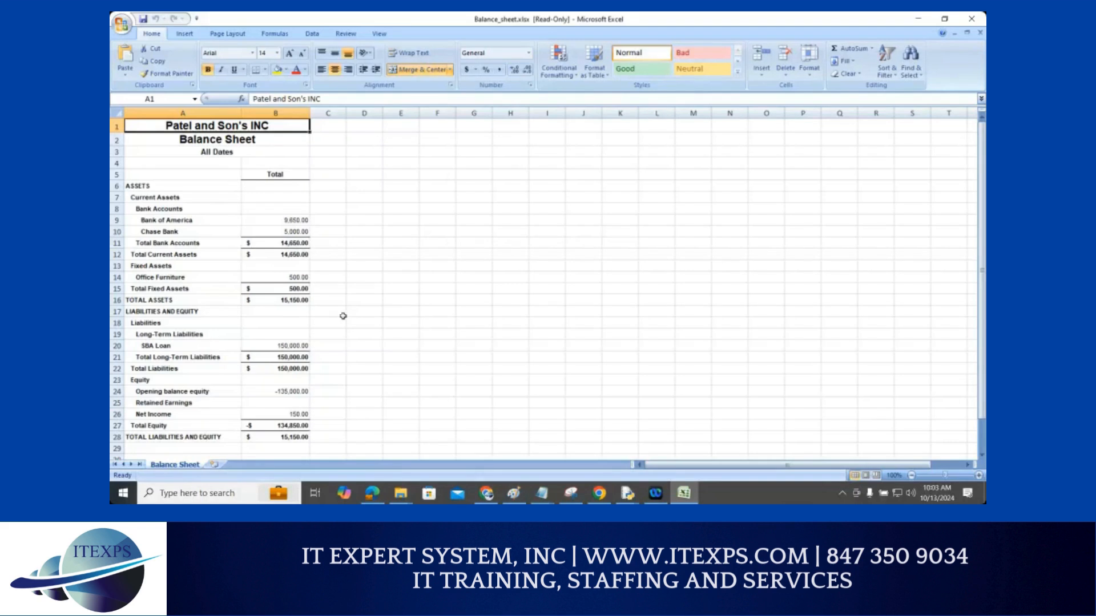
{"action": "scroll", "coordinate": [343, 316], "scroll_direction": "down", "scroll_amount": 1}
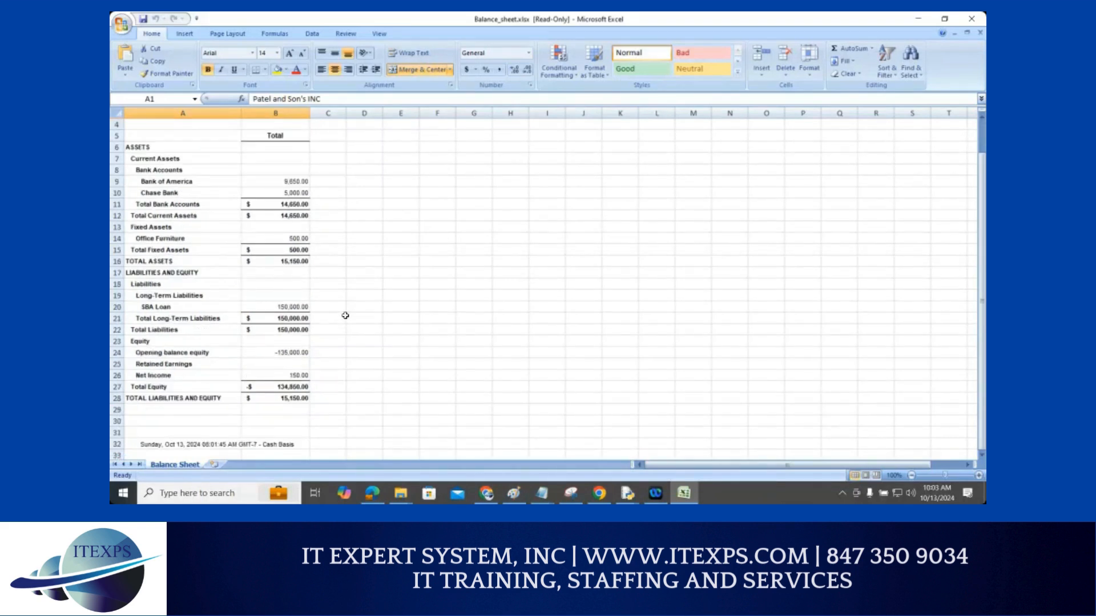
{"action": "left_click", "coordinate": [917, 21]}
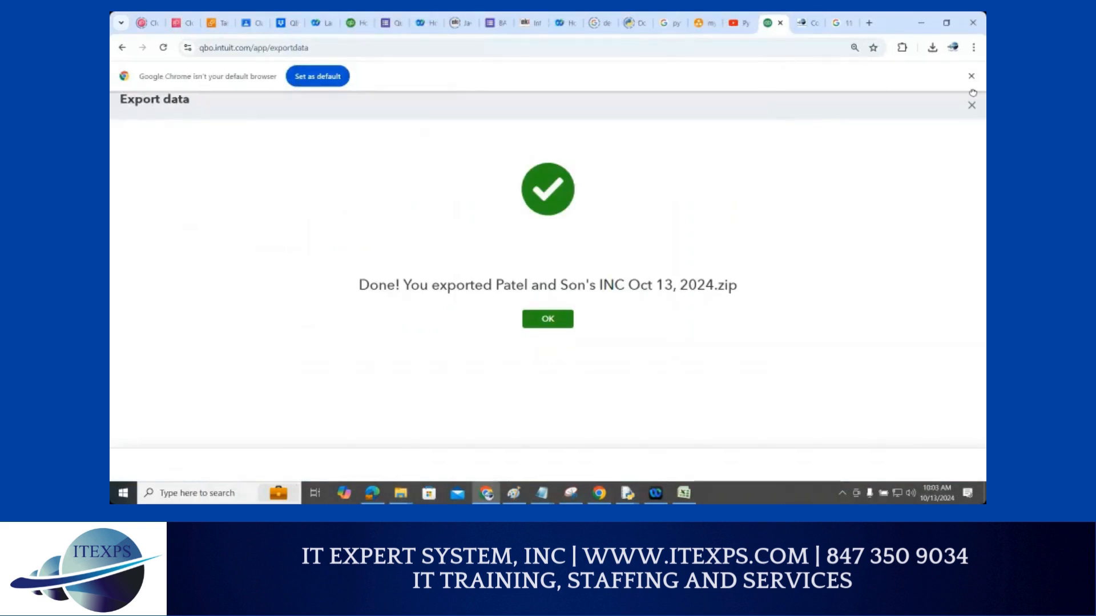
Dismiss the Oct 13, 2024 export Done confirmation
{"action": "key", "text": "ctrl+1"}
{"action": "left_click", "coordinate": [956, 115]}
{"action": "mouse_move", "coordinate": [962, 103]}
{"action": "left_mouse_down"}
{"action": "mouse_move", "coordinate": [940, 86]}
{"action": "mouse_move", "coordinate": [967, 81]}
{"action": "mouse_move", "coordinate": [959, 99]}
{"action": "left_mouse_up"}
{"action": "key", "text": "Escape"}
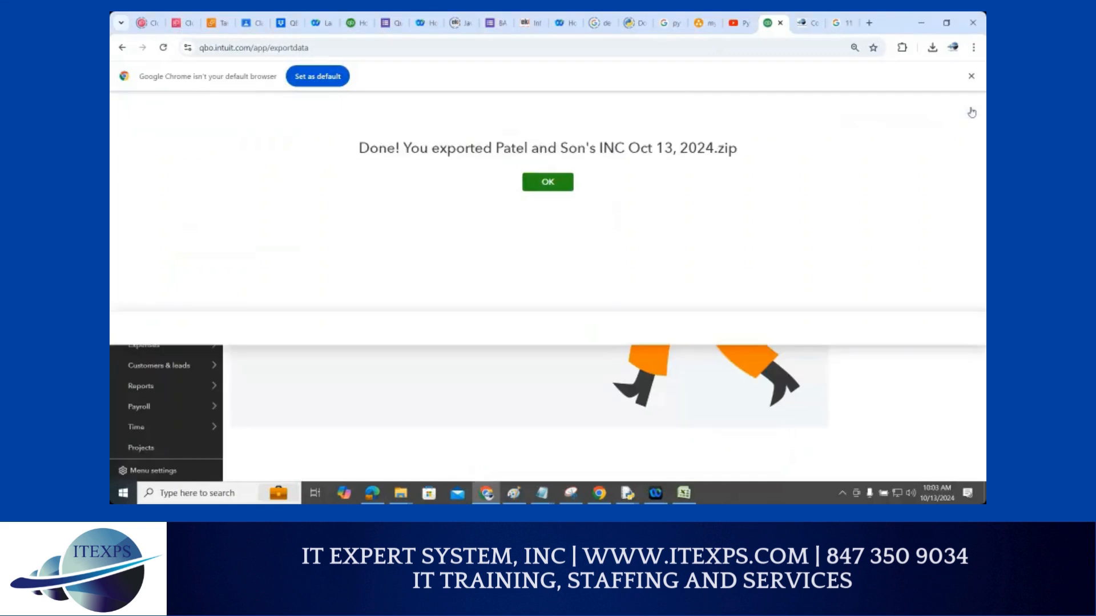
{"action": "left_click", "coordinate": [970, 110]}
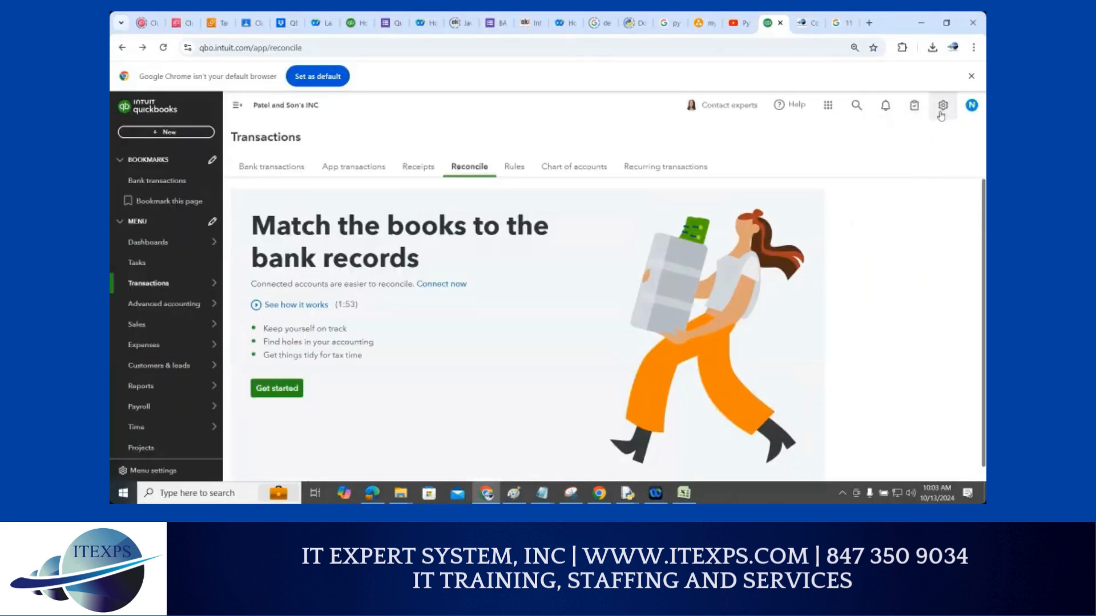
Open the Audit Log from the gear menu's Tools section
{"action": "left_click", "coordinate": [942, 107]}
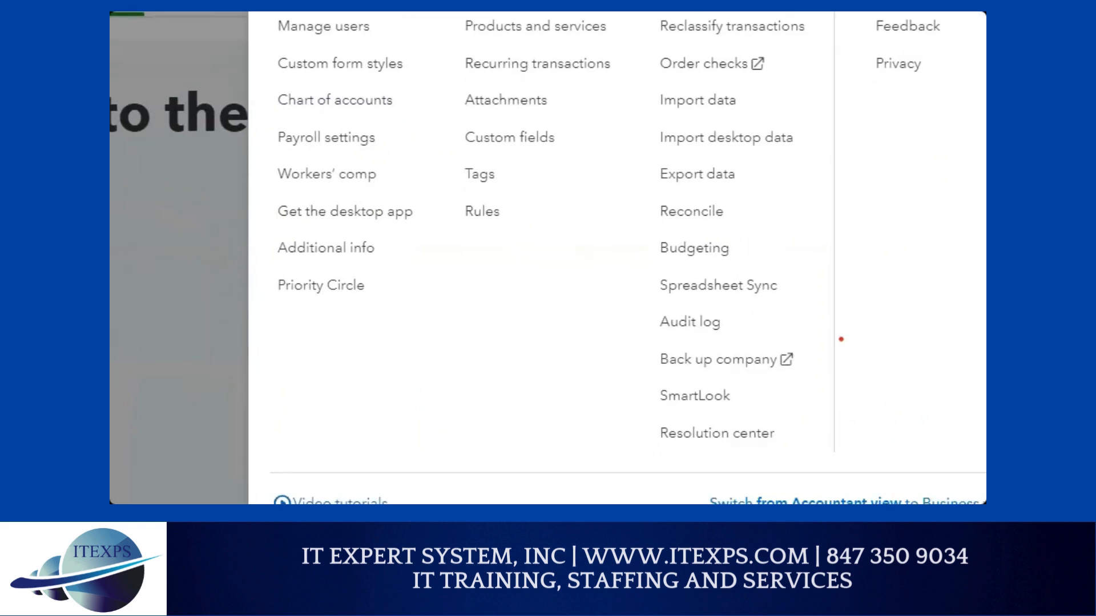
{"action": "mouse_move", "coordinate": [703, 305]}
{"action": "left_mouse_down"}
{"action": "mouse_move", "coordinate": [639, 313]}
{"action": "mouse_move", "coordinate": [656, 331]}
{"action": "mouse_move", "coordinate": [722, 320]}
{"action": "mouse_move", "coordinate": [682, 298]}
{"action": "left_mouse_up"}
{"action": "left_click_drag", "start_coordinate": [617, 312], "coordinate": [649, 303]}
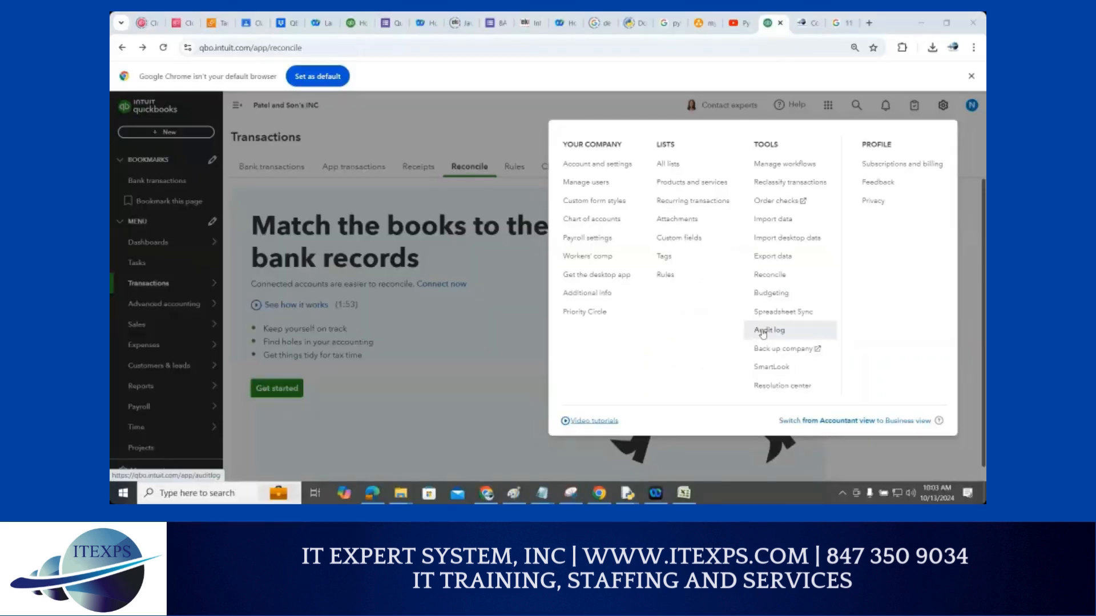
{"action": "left_click", "coordinate": [689, 321]}
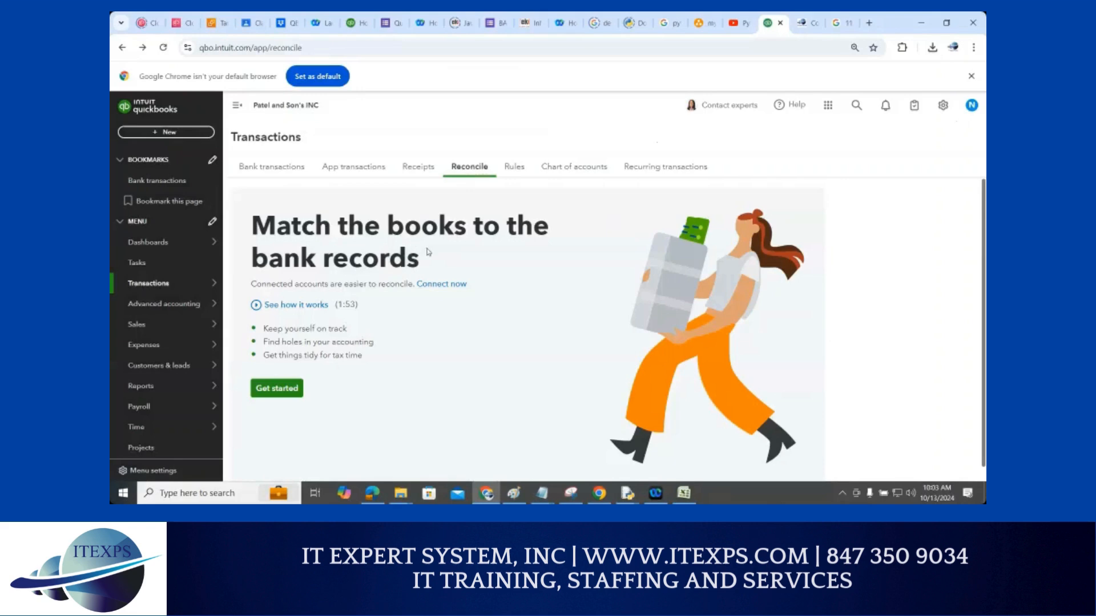
{"action": "left_click", "coordinate": [941, 107]}
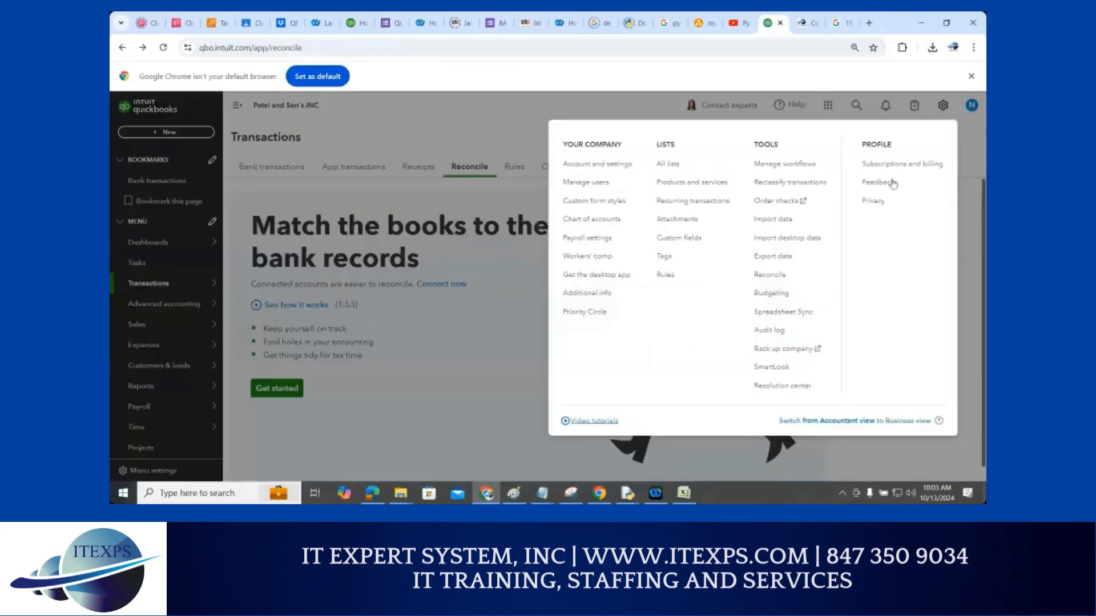
{"action": "left_click", "coordinate": [770, 330]}
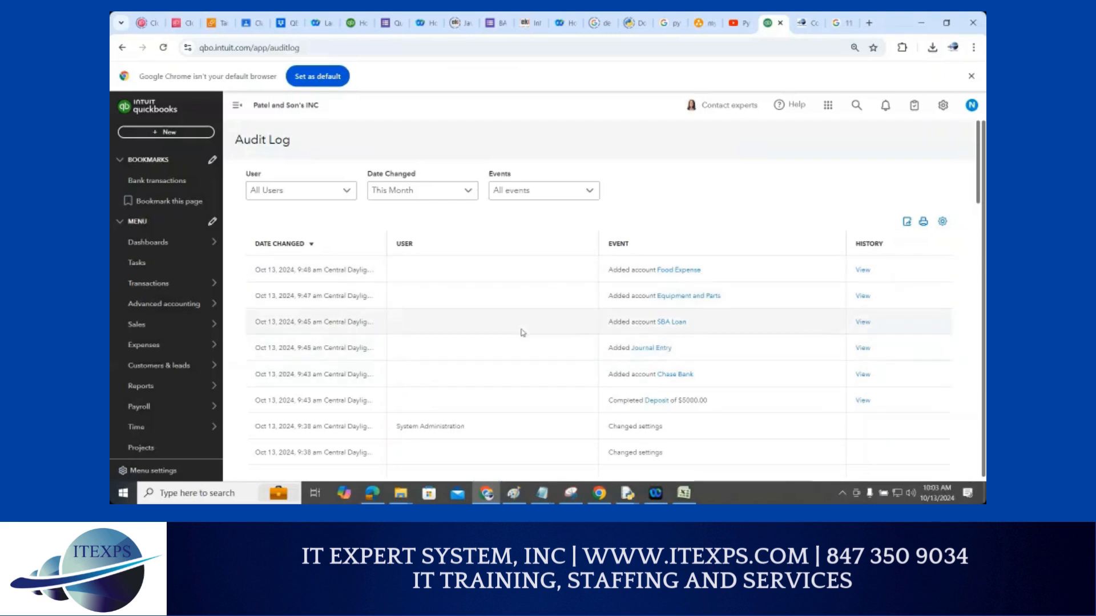
Look over this month's Audit Log events, such as the added SBA Loan account, then reopen the gear menu
{"action": "left_click_drag", "start_coordinate": [265, 272], "coordinate": [299, 273]}
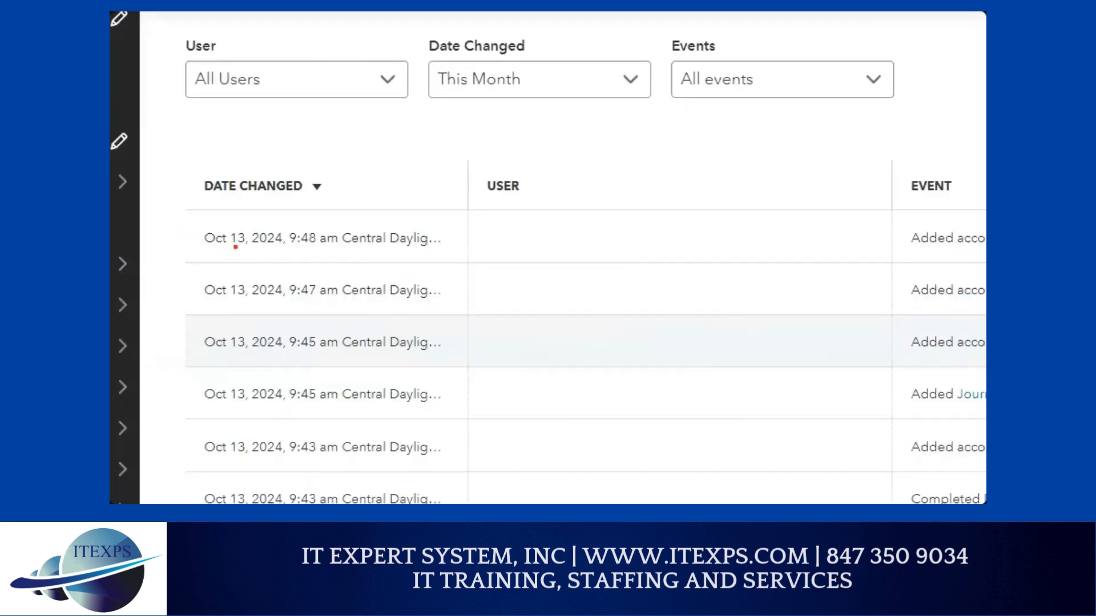
{"action": "left_click_drag", "start_coordinate": [361, 219], "coordinate": [378, 210]}
{"action": "left_click_drag", "start_coordinate": [336, 309], "coordinate": [414, 303]}
{"action": "left_click_drag", "start_coordinate": [213, 357], "coordinate": [260, 358]}
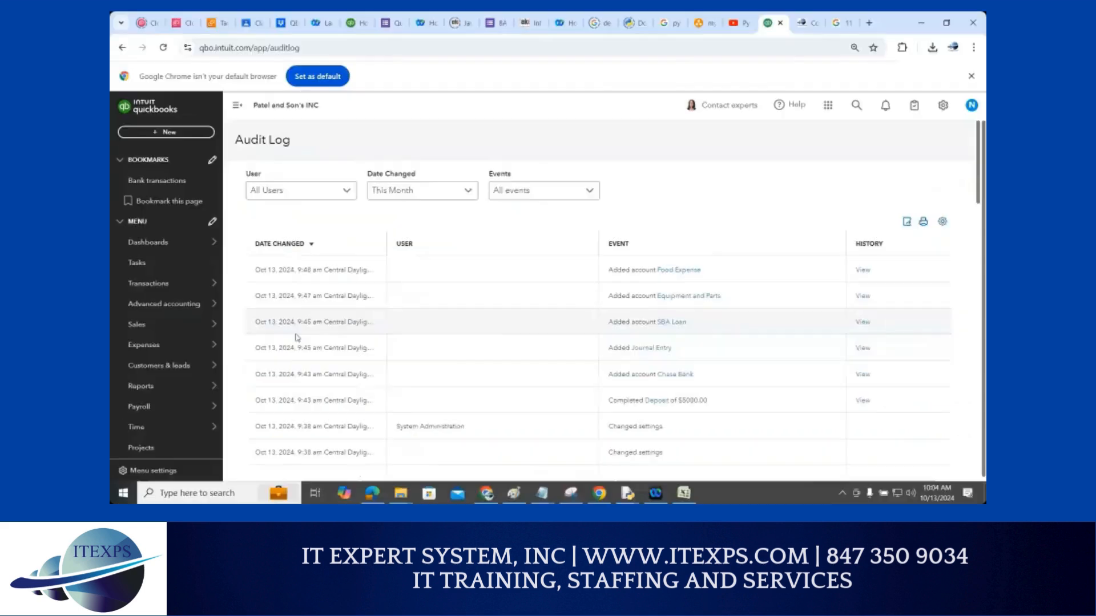
{"action": "scroll", "coordinate": [297, 338], "scroll_direction": "down", "scroll_amount": 10}
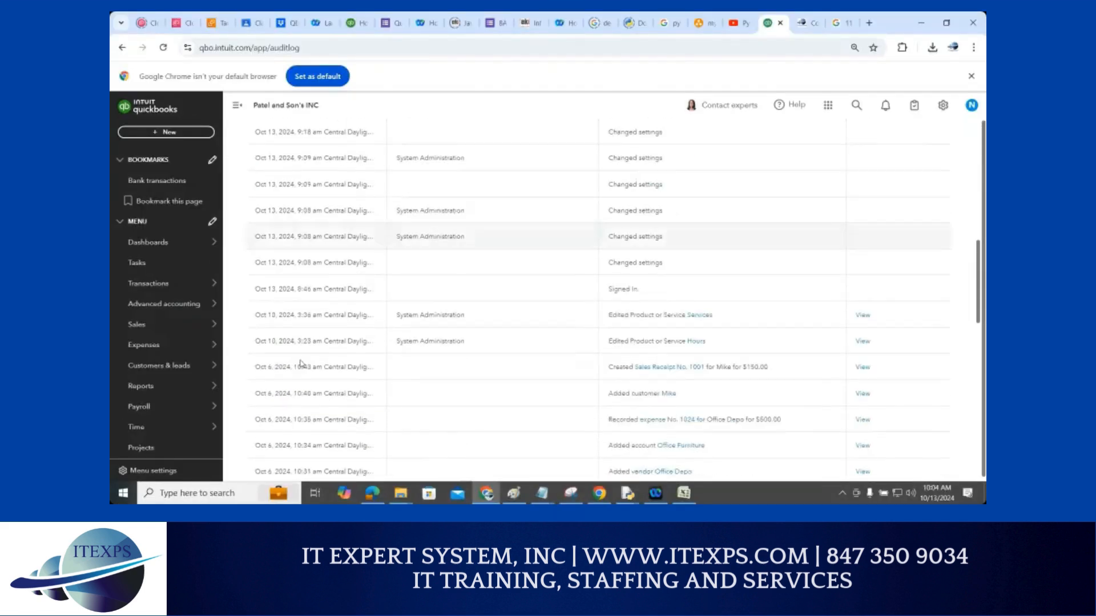
{"action": "scroll", "coordinate": [301, 363], "scroll_direction": "down", "scroll_amount": 1}
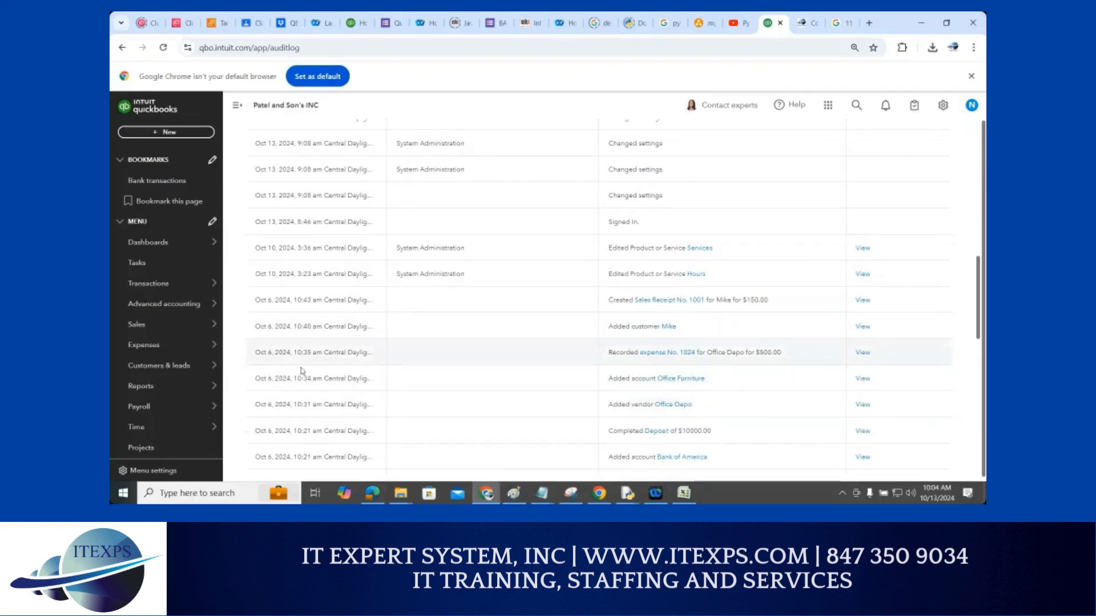
{"action": "scroll", "coordinate": [607, 276], "scroll_direction": "up", "scroll_amount": 7}
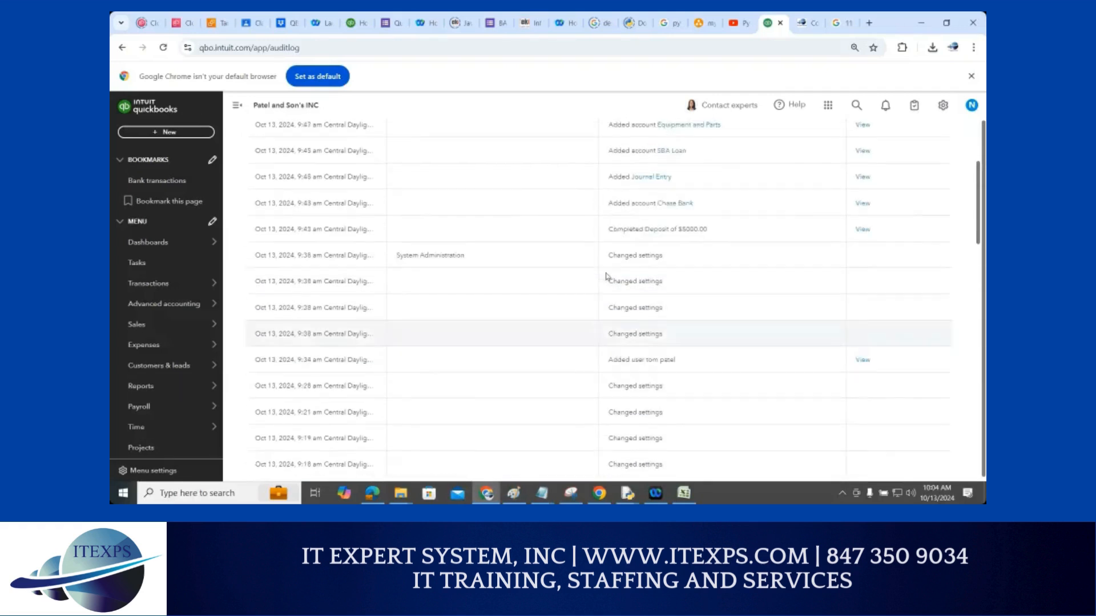
{"action": "scroll", "coordinate": [606, 276], "scroll_direction": "up", "scroll_amount": 3}
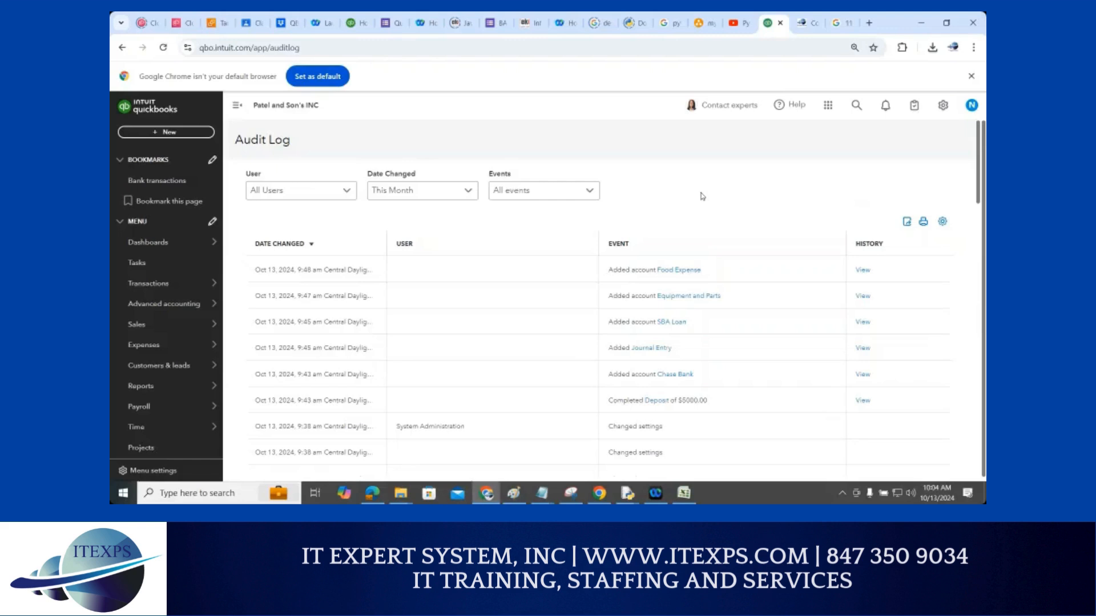
{"action": "left_click", "coordinate": [942, 106]}
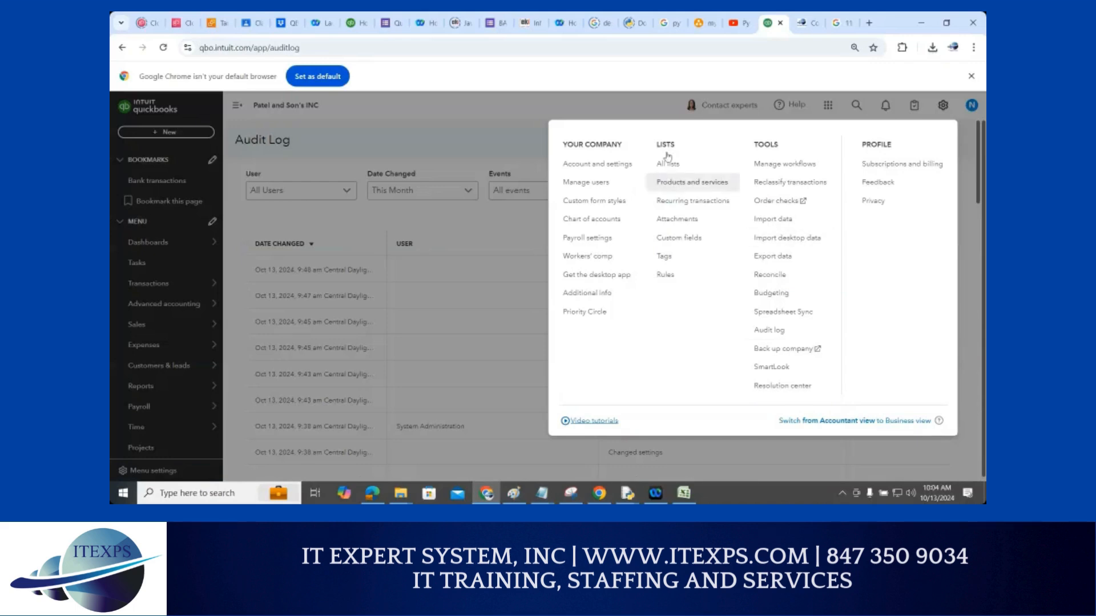
Close the gear menu and search the company for 'jo'
{"action": "left_click", "coordinate": [624, 112]}
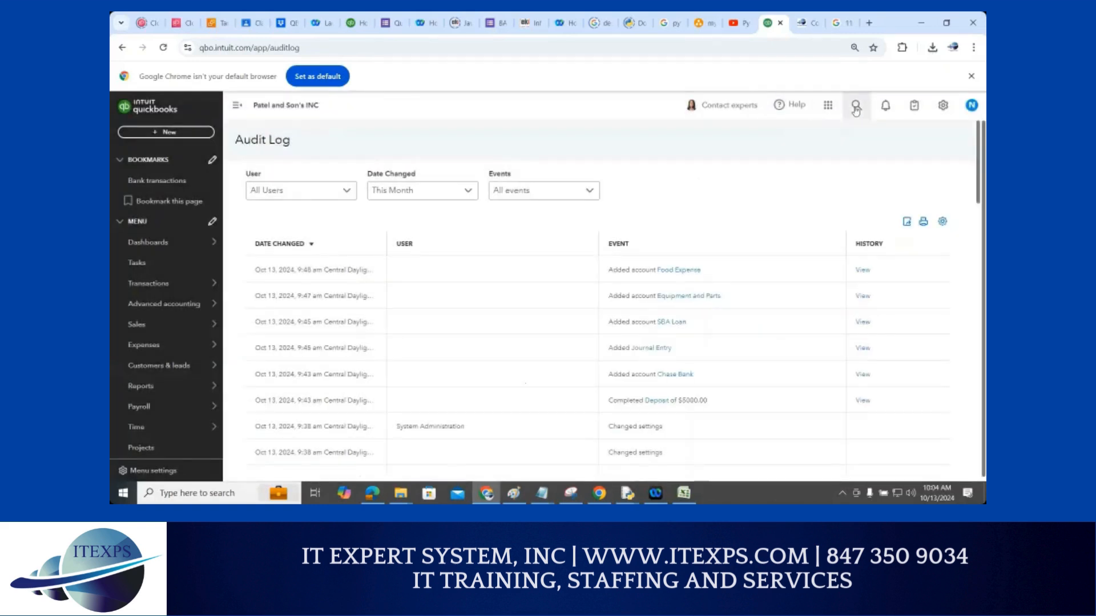
{"action": "key", "text": "ctrl+1"}
{"action": "left_click", "coordinate": [870, 105]}
{"action": "mouse_move", "coordinate": [877, 89]}
{"action": "left_mouse_down"}
{"action": "mouse_move", "coordinate": [853, 87]}
{"action": "mouse_move", "coordinate": [854, 124]}
{"action": "mouse_move", "coordinate": [878, 90]}
{"action": "left_mouse_up"}
{"action": "key", "text": "Escape"}
{"action": "left_click", "coordinate": [858, 105]}
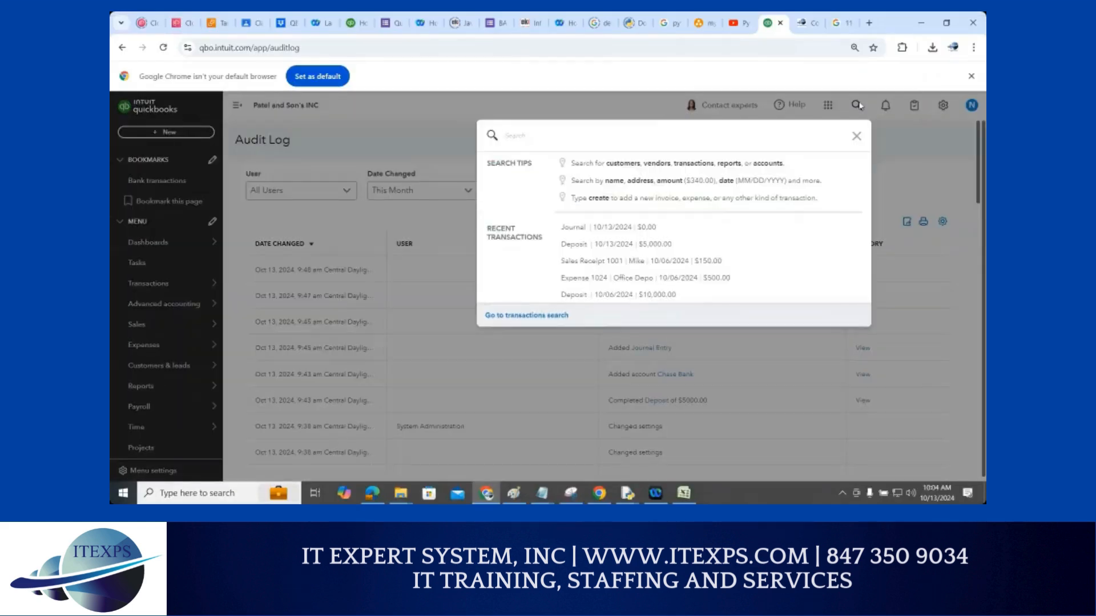
{"action": "type", "text": "jo"}
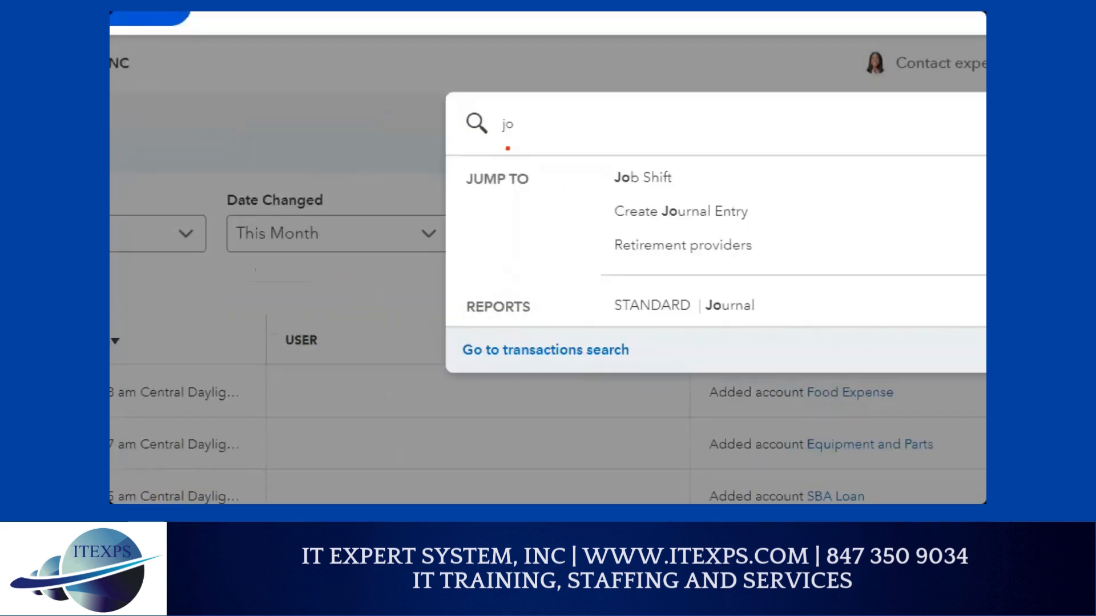
Point out the Create Journal Entry and Journal report suggestions in the 'jo' results
{"action": "left_click_drag", "start_coordinate": [621, 224], "coordinate": [775, 223]}
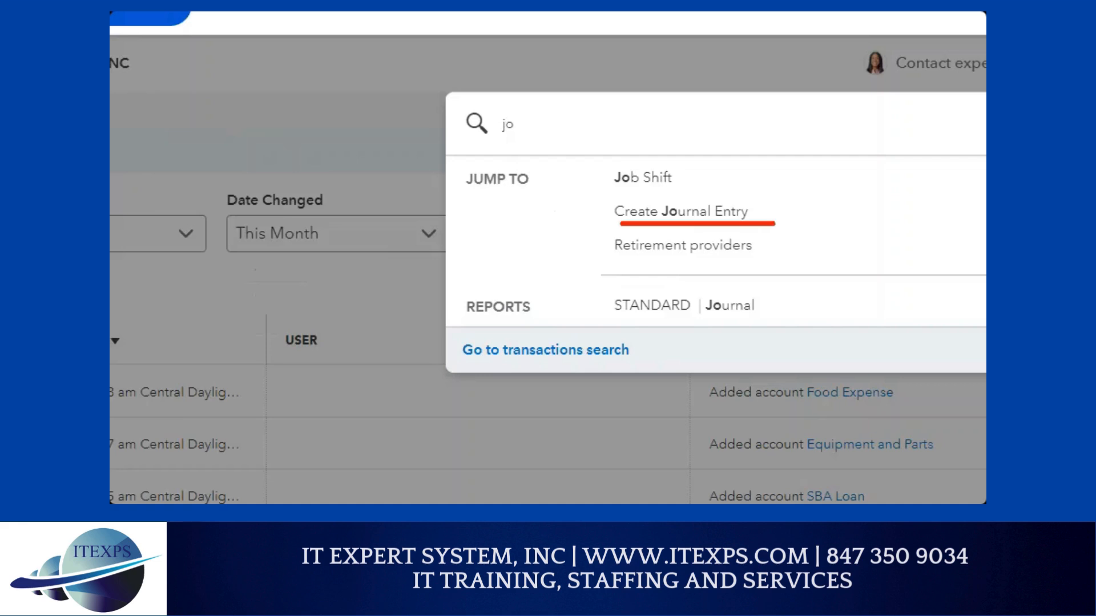
{"action": "left_click_drag", "start_coordinate": [612, 233], "coordinate": [770, 229]}
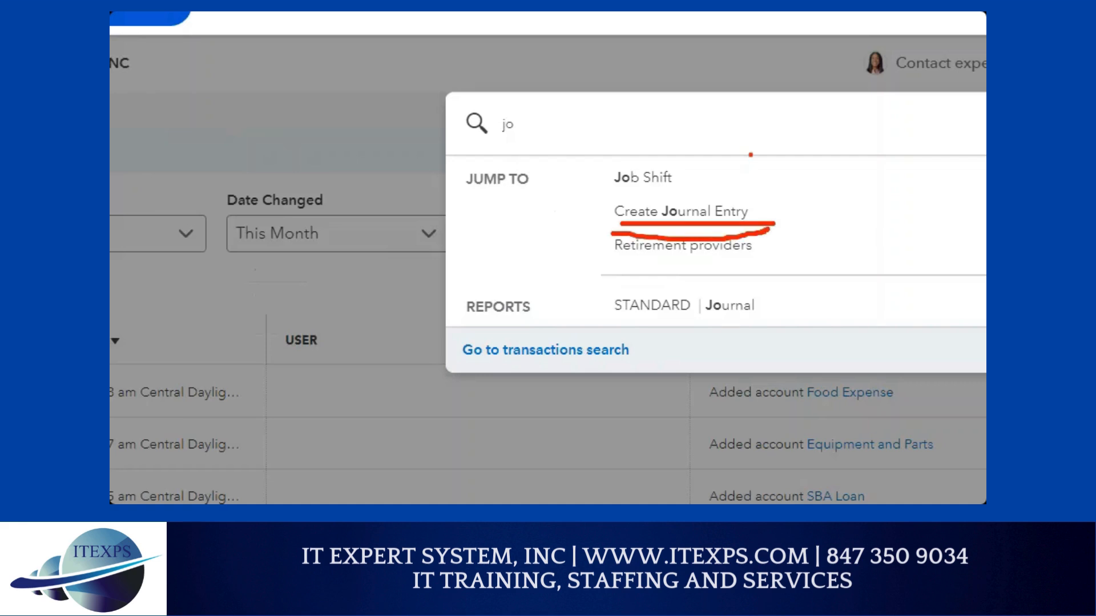
{"action": "left_click_drag", "start_coordinate": [753, 131], "coordinate": [750, 184]}
{"action": "left_click", "coordinate": [758, 189]}
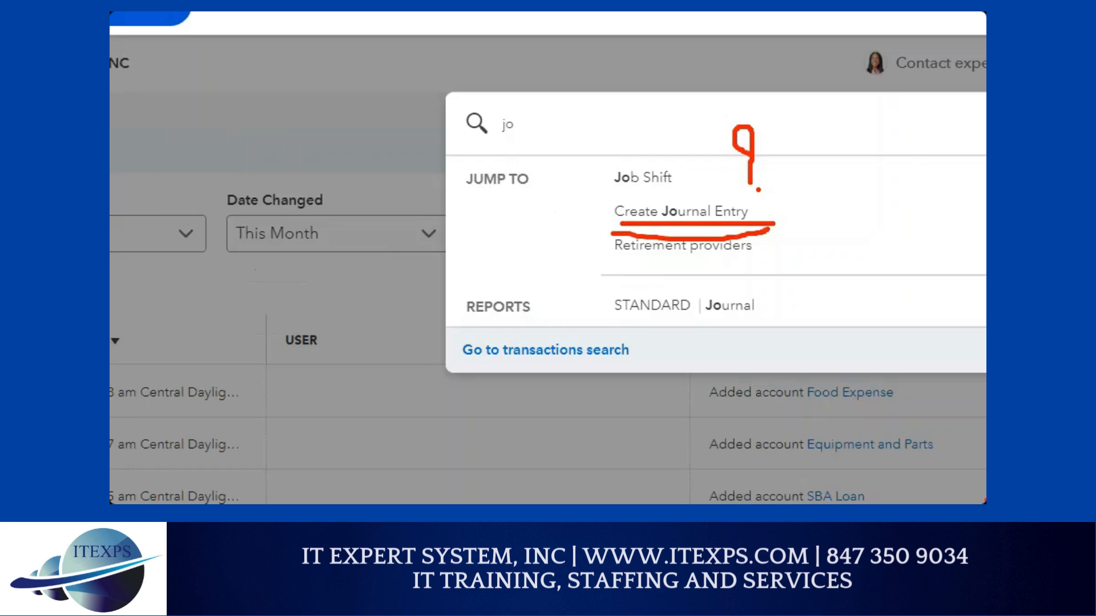
{"action": "left_click_drag", "start_coordinate": [218, 127], "coordinate": [262, 128]}
{"action": "left_click_drag", "start_coordinate": [339, 129], "coordinate": [385, 130]}
{"action": "mouse_move", "coordinate": [228, 49]}
{"action": "left_mouse_down"}
{"action": "mouse_move", "coordinate": [228, 101]}
{"action": "mouse_move", "coordinate": [235, 85]}
{"action": "left_mouse_up"}
{"action": "left_click_drag", "start_coordinate": [327, 41], "coordinate": [328, 93]}
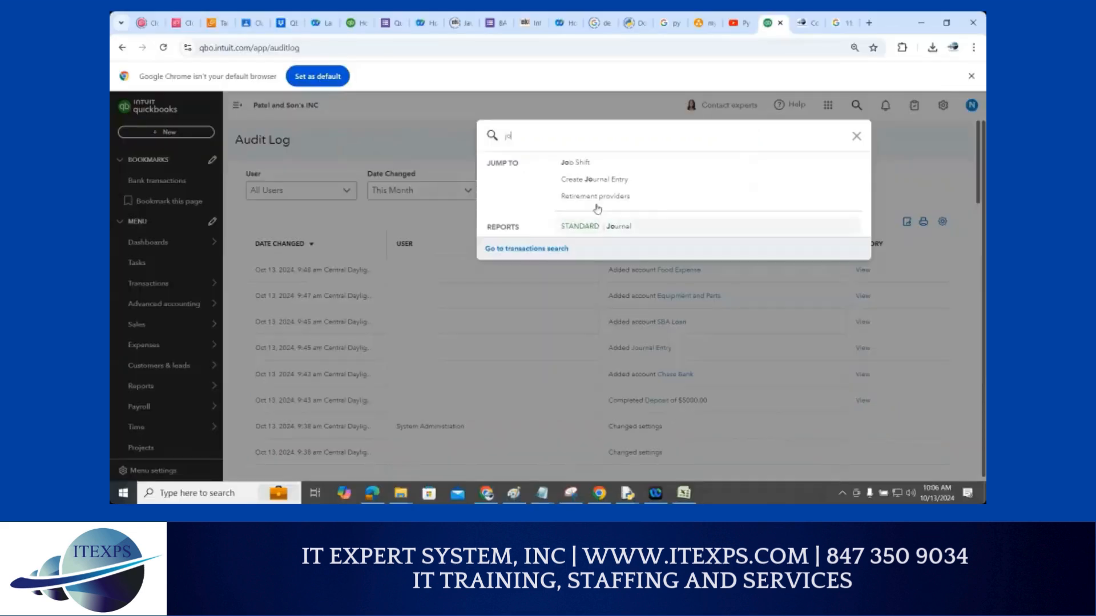
Start a new journal entry with SBA Loan as line 1's account
{"action": "left_click", "coordinate": [668, 212]}
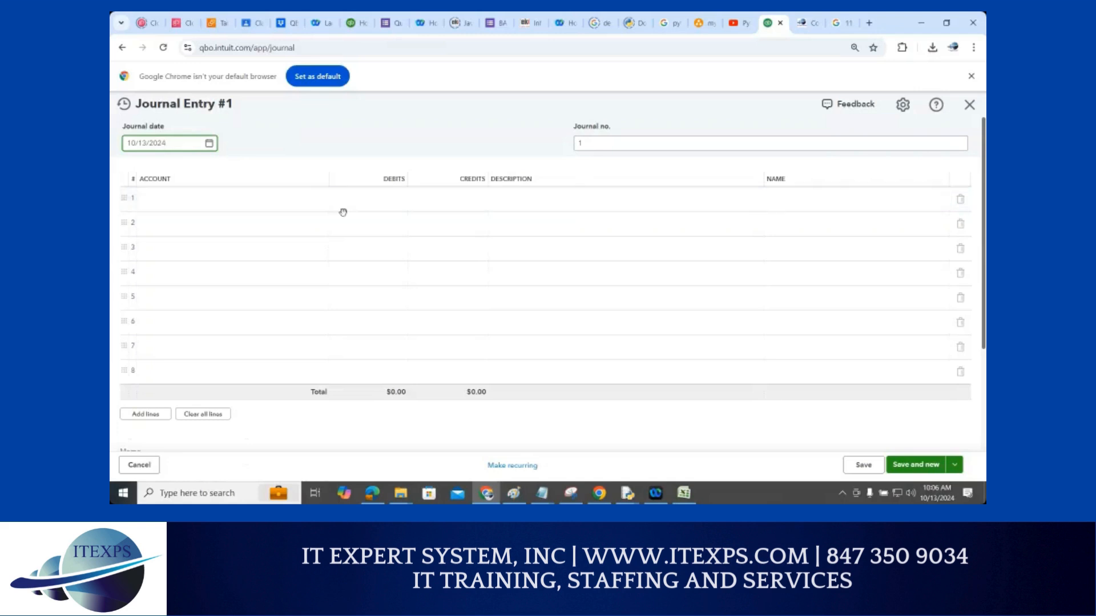
{"action": "left_click", "coordinate": [179, 206]}
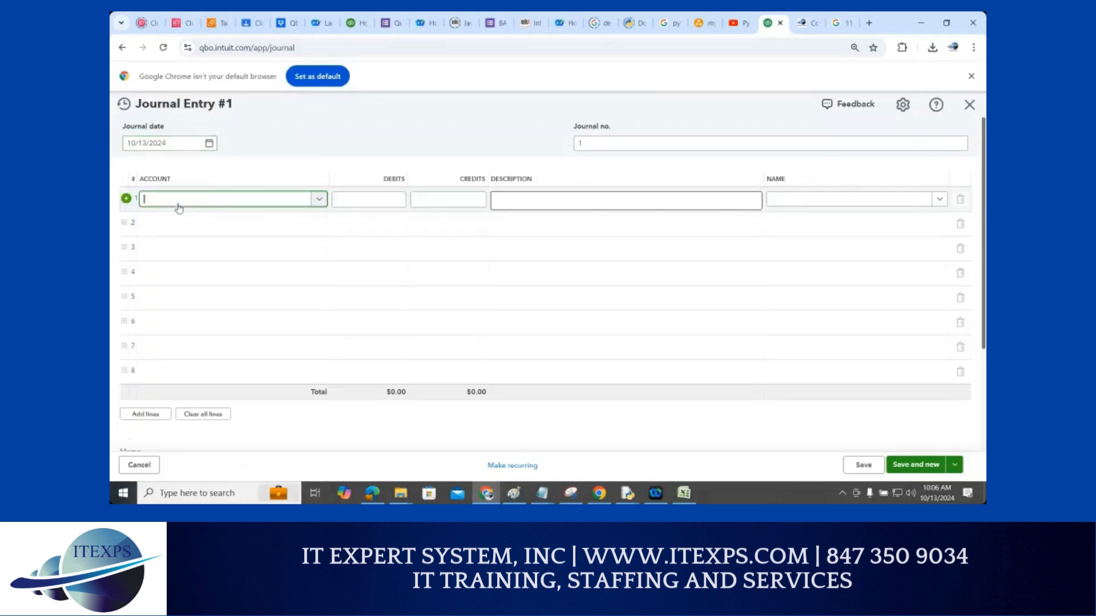
{"action": "left_click", "coordinate": [318, 200]}
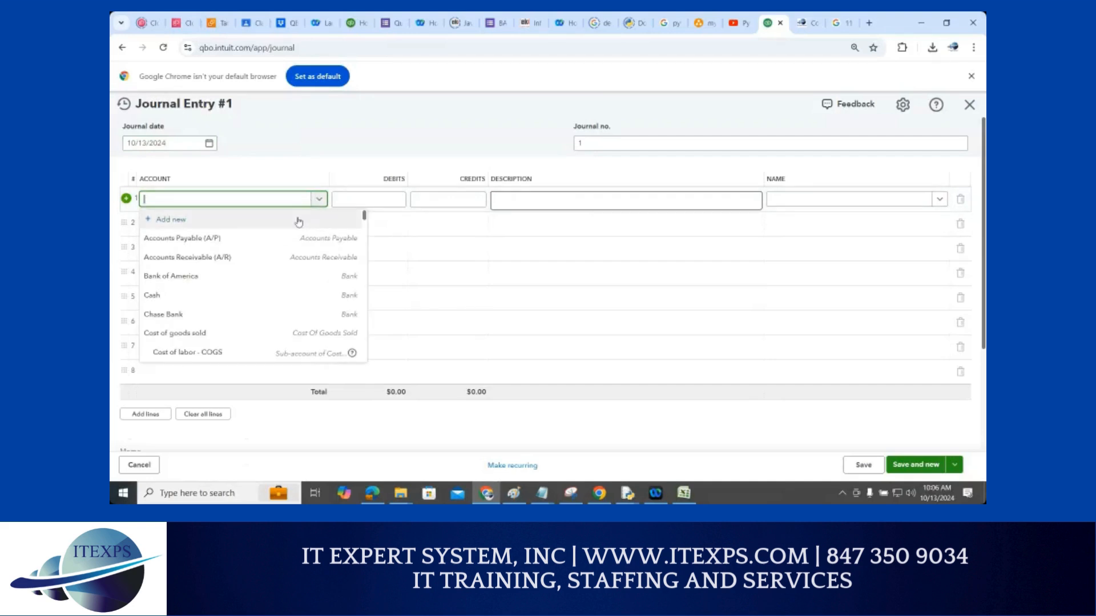
{"action": "type", "text": "sb"}
{"action": "left_click", "coordinate": [215, 239]}
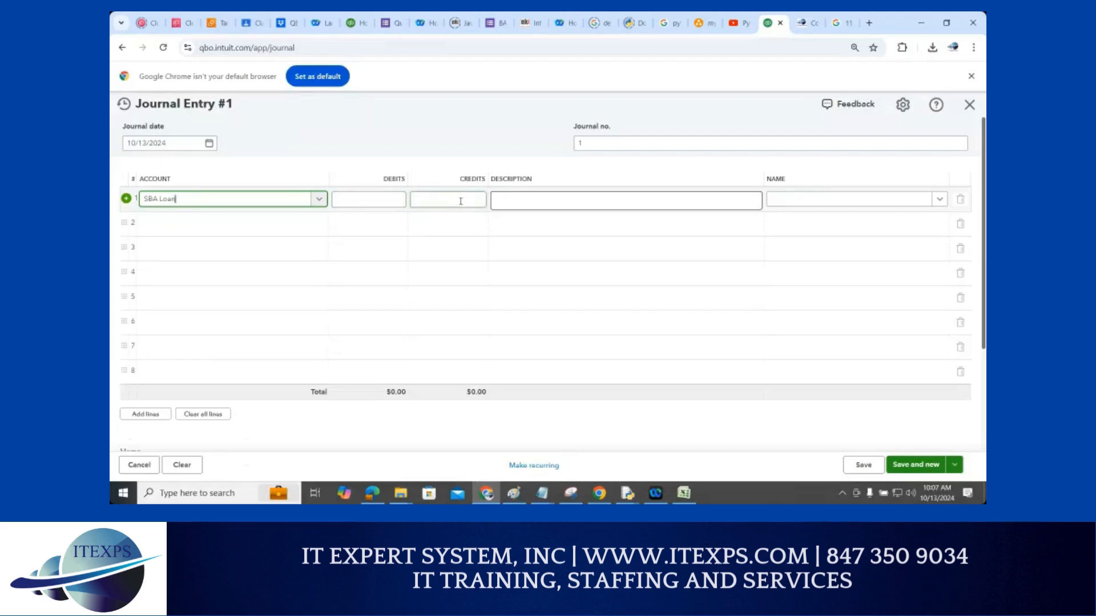
Credit line 1 with 150000 and set line 2's account to Bank of America
{"action": "left_click", "coordinate": [425, 199]}
{"action": "type", "text": "150000"}
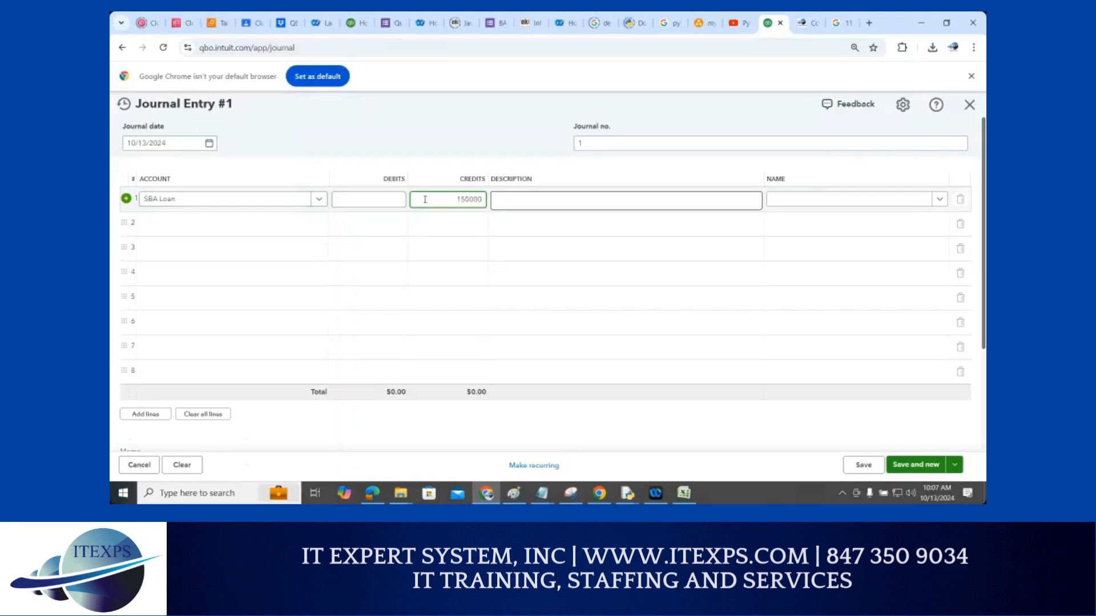
{"action": "left_click", "coordinate": [441, 223]}
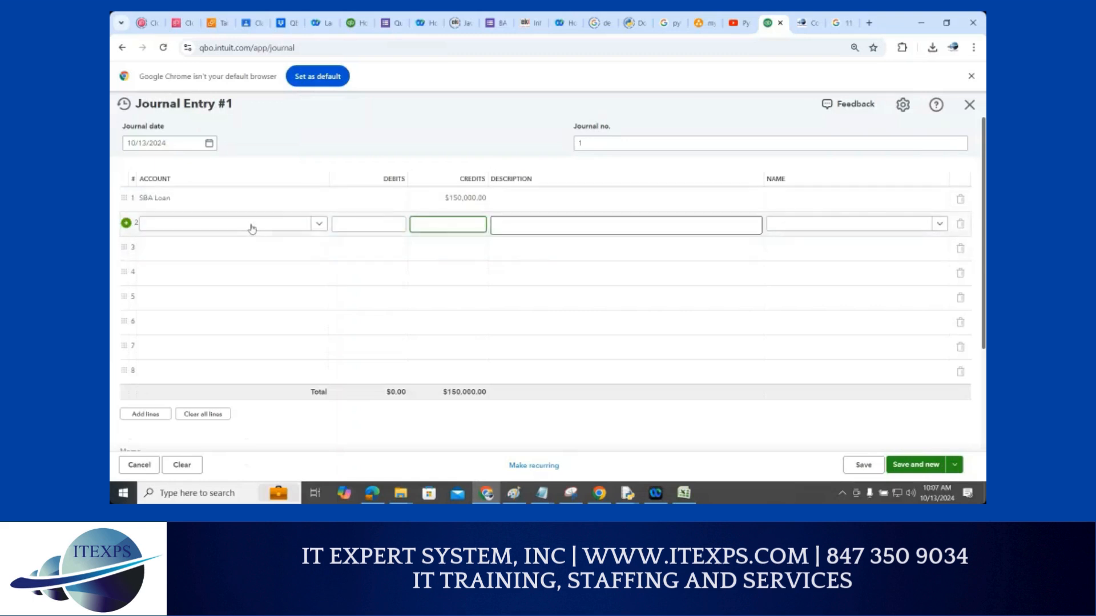
{"action": "left_click", "coordinate": [314, 228]}
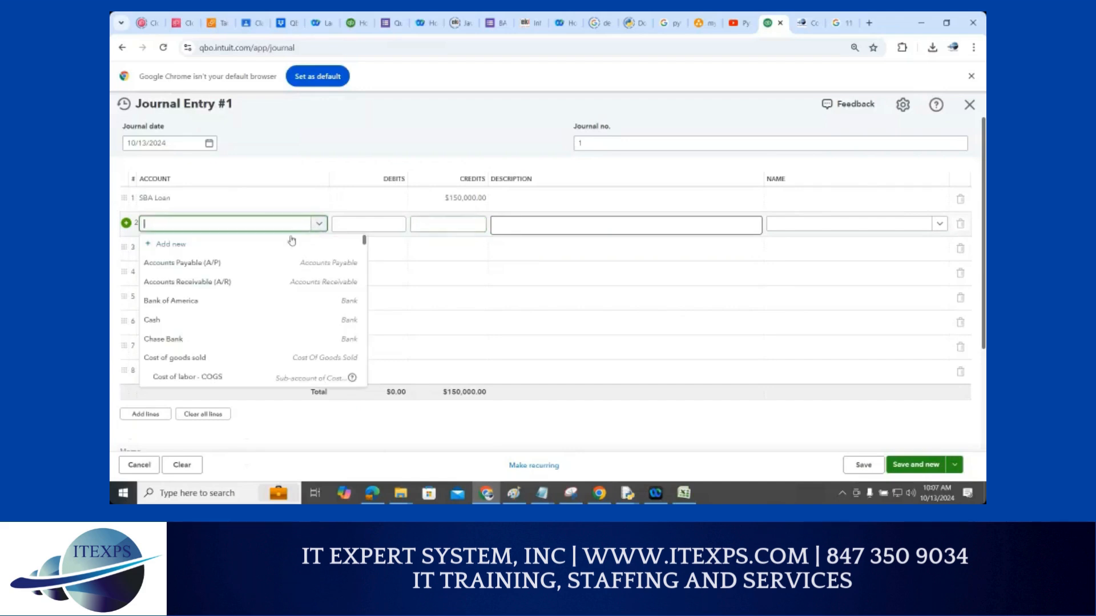
{"action": "left_click", "coordinate": [225, 307]}
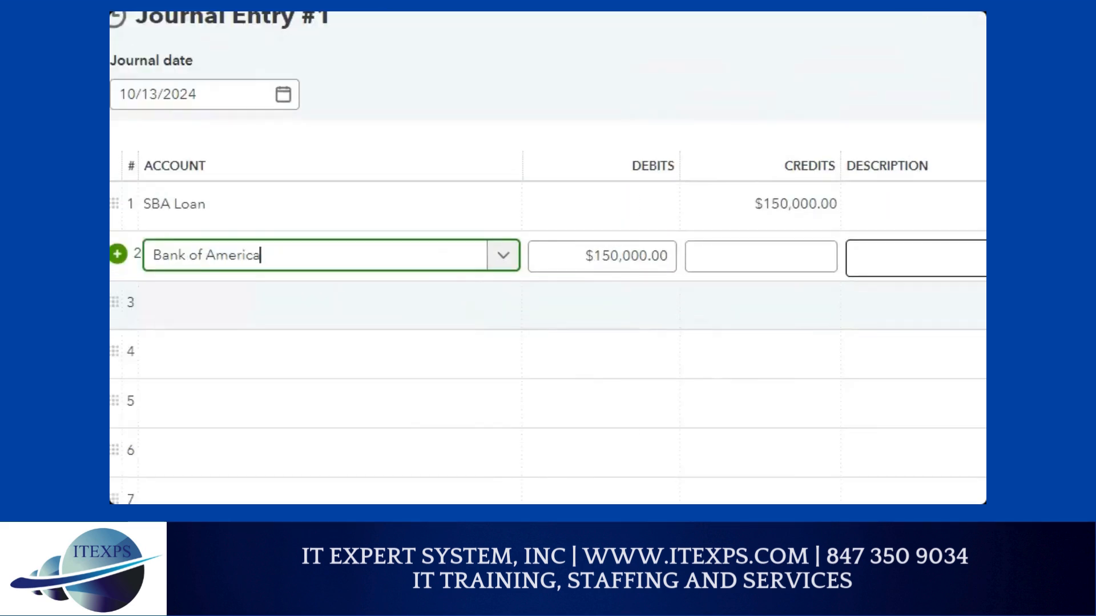
{"action": "mouse_move", "coordinate": [261, 194]}
{"action": "left_mouse_down"}
{"action": "mouse_move", "coordinate": [590, 105]}
{"action": "mouse_move", "coordinate": [736, 110]}
{"action": "mouse_move", "coordinate": [785, 185]}
{"action": "mouse_move", "coordinate": [798, 171]}
{"action": "left_mouse_up"}
{"action": "left_click", "coordinate": [766, 180]}
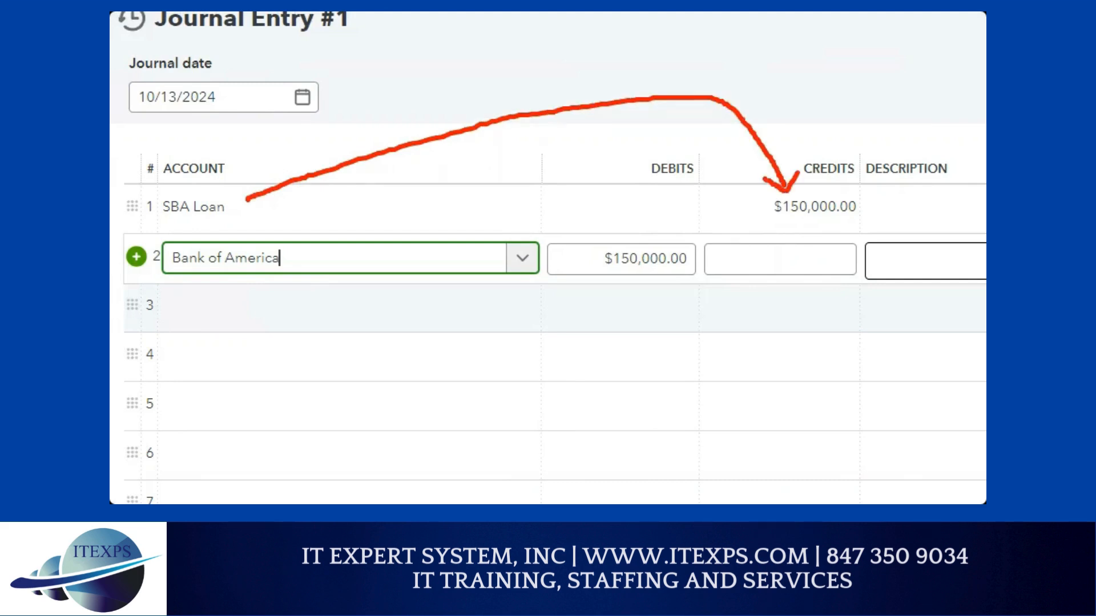
{"action": "left_click_drag", "start_coordinate": [695, 239], "coordinate": [601, 251]}
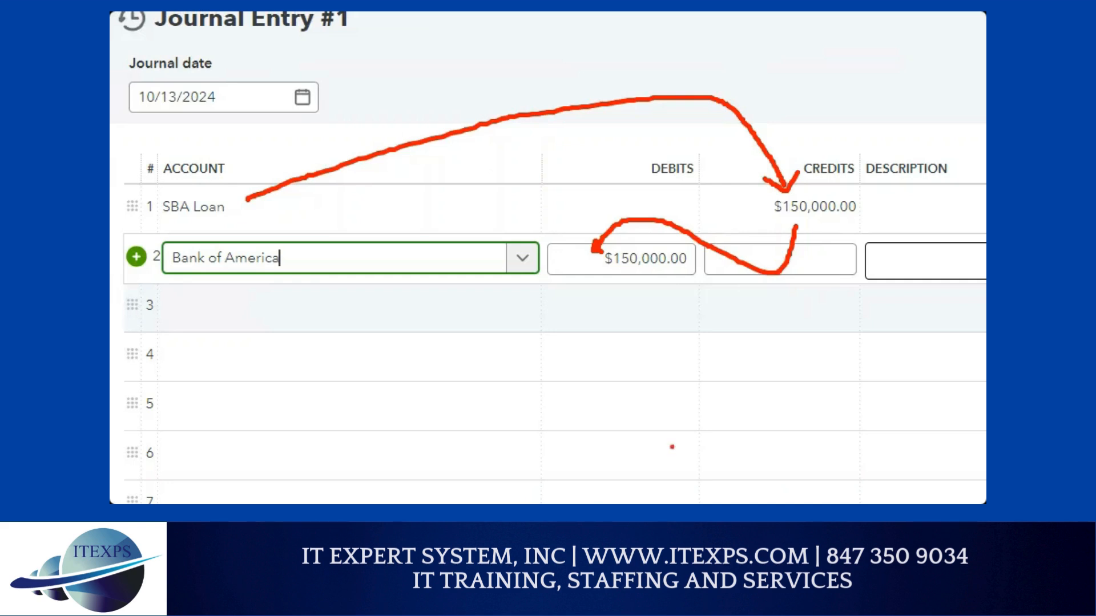
{"action": "left_click_drag", "start_coordinate": [165, 218], "coordinate": [207, 217]}
{"action": "left_click_drag", "start_coordinate": [589, 208], "coordinate": [645, 209]}
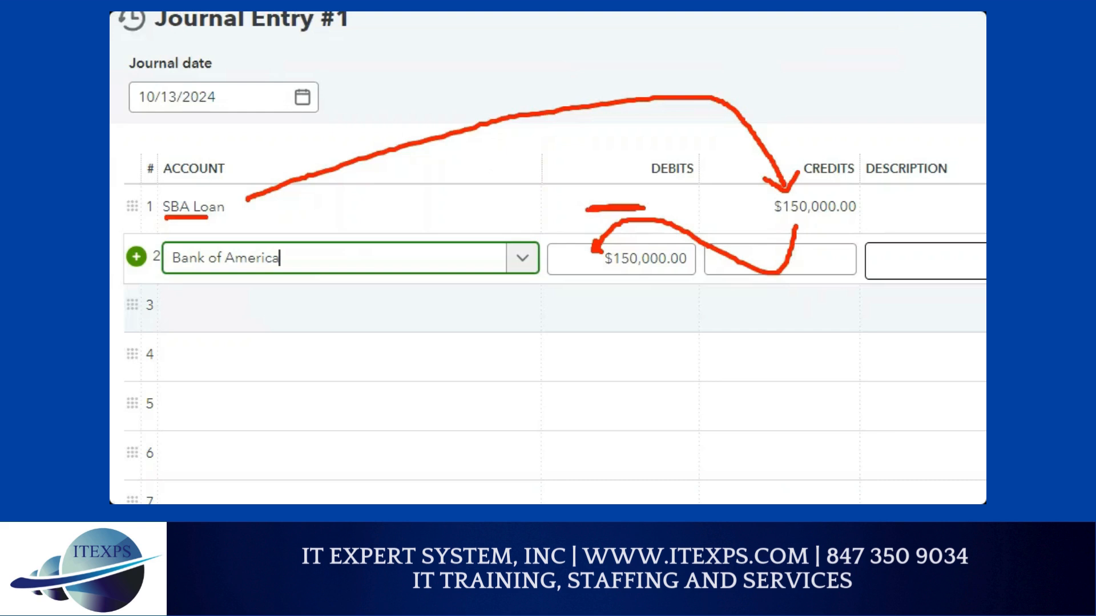
{"action": "mouse_move", "coordinate": [663, 275]}
{"action": "left_mouse_down"}
{"action": "mouse_move", "coordinate": [706, 290]}
{"action": "mouse_move", "coordinate": [768, 283]}
{"action": "left_mouse_up"}
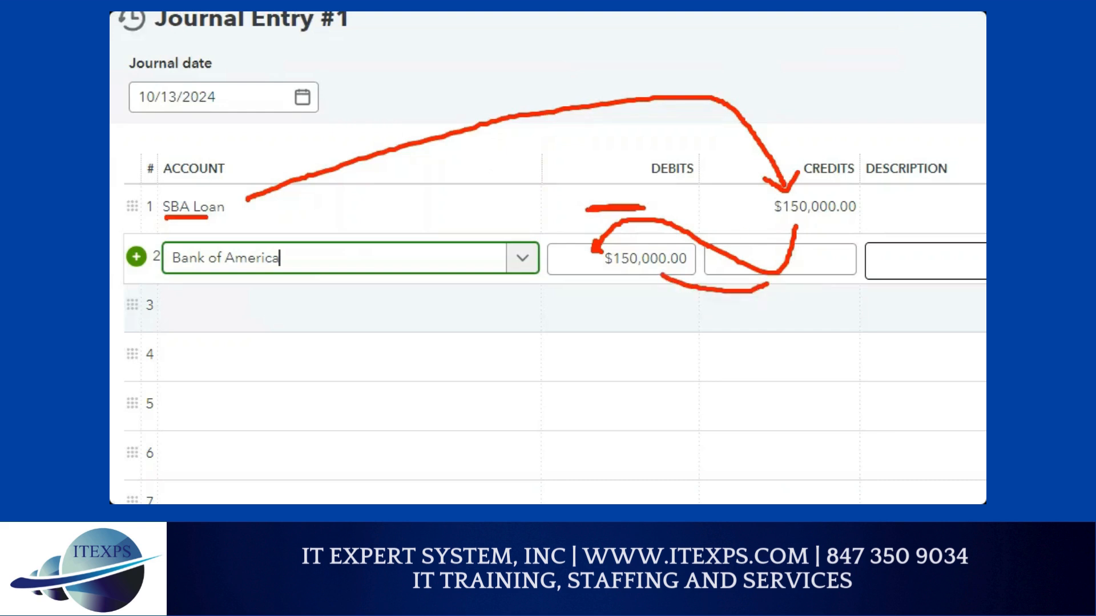
{"action": "key", "text": "Escape"}
{"action": "key", "text": "ctrl+1"}
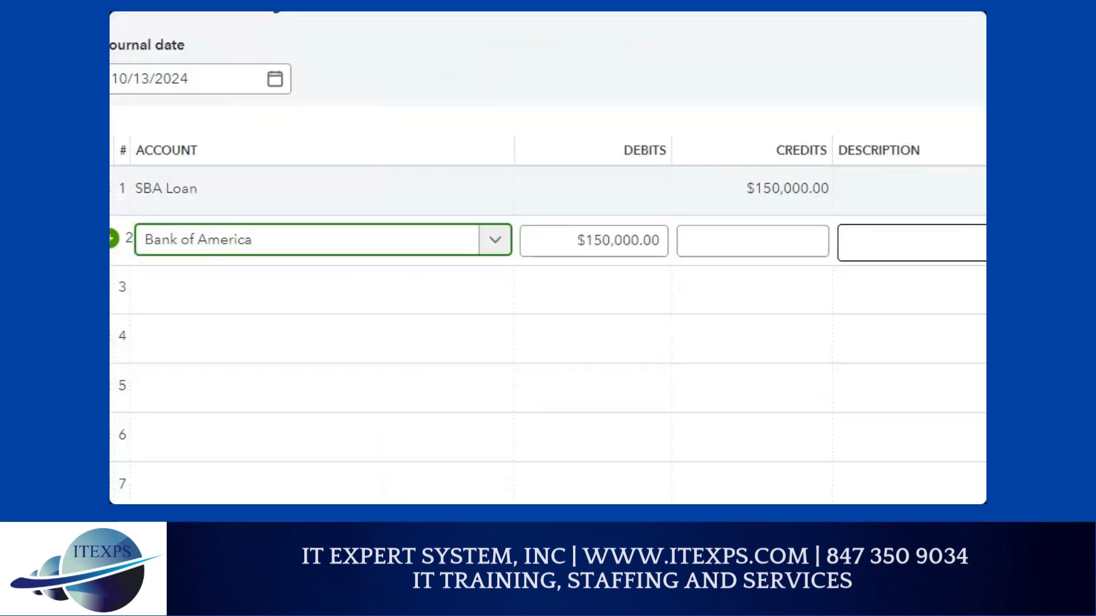
{"action": "left_click", "coordinate": [220, 201]}
{"action": "mouse_move", "coordinate": [204, 178]}
{"action": "left_mouse_down"}
{"action": "mouse_move", "coordinate": [575, 56]}
{"action": "mouse_move", "coordinate": [786, 166]}
{"action": "mouse_move", "coordinate": [797, 158]}
{"action": "left_mouse_up"}
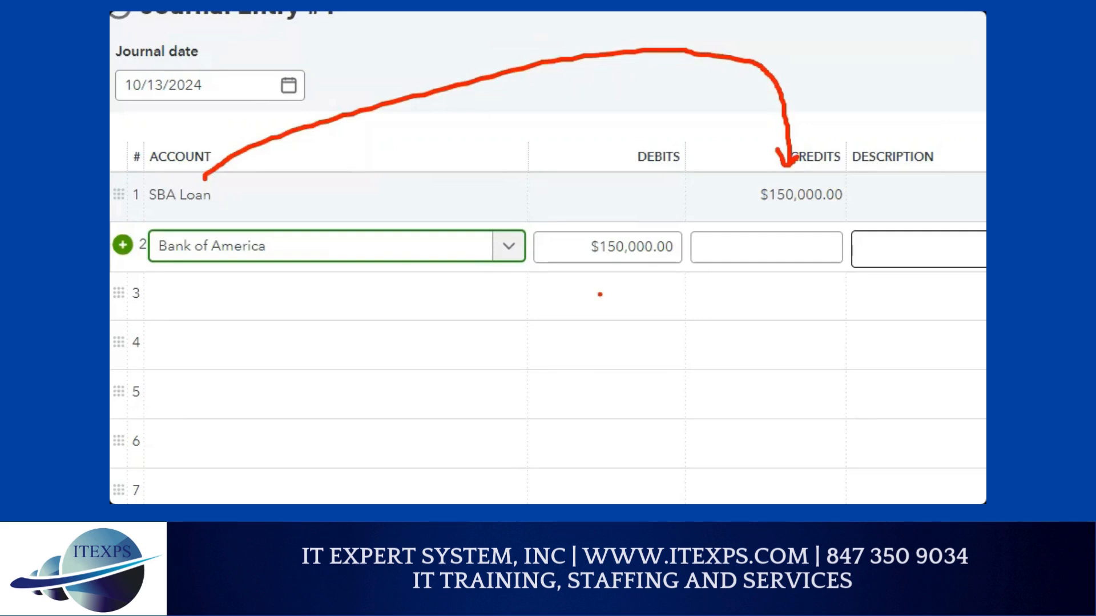
{"action": "left_click_drag", "start_coordinate": [584, 268], "coordinate": [637, 268]}
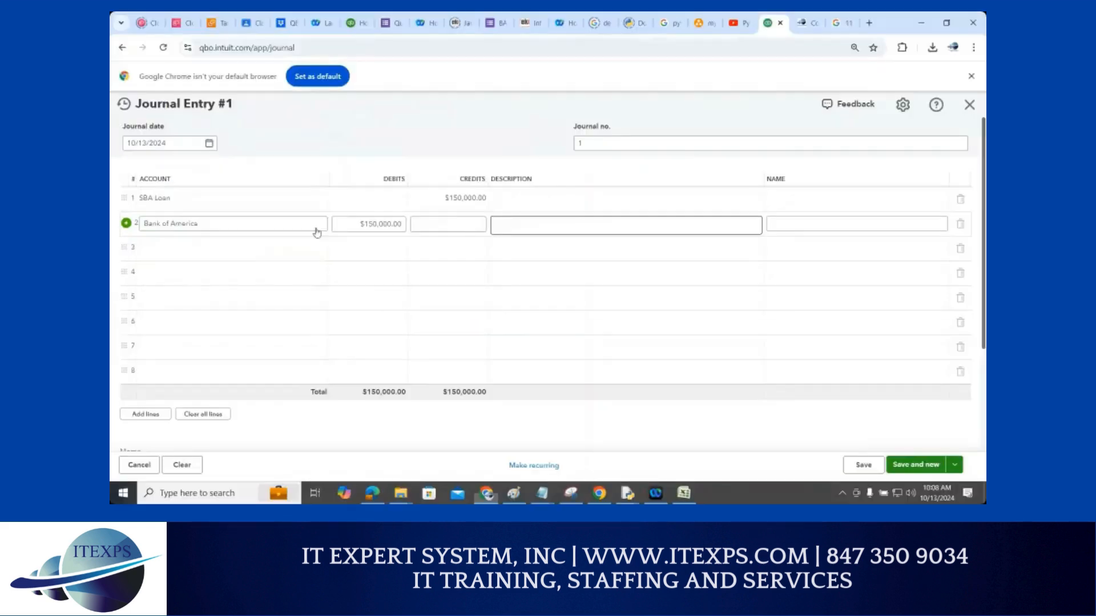
Give line 1 the description 'Loan amount' and save the journal entry
{"action": "left_click", "coordinate": [598, 197]}
{"action": "type", "text": "Loan amount"}
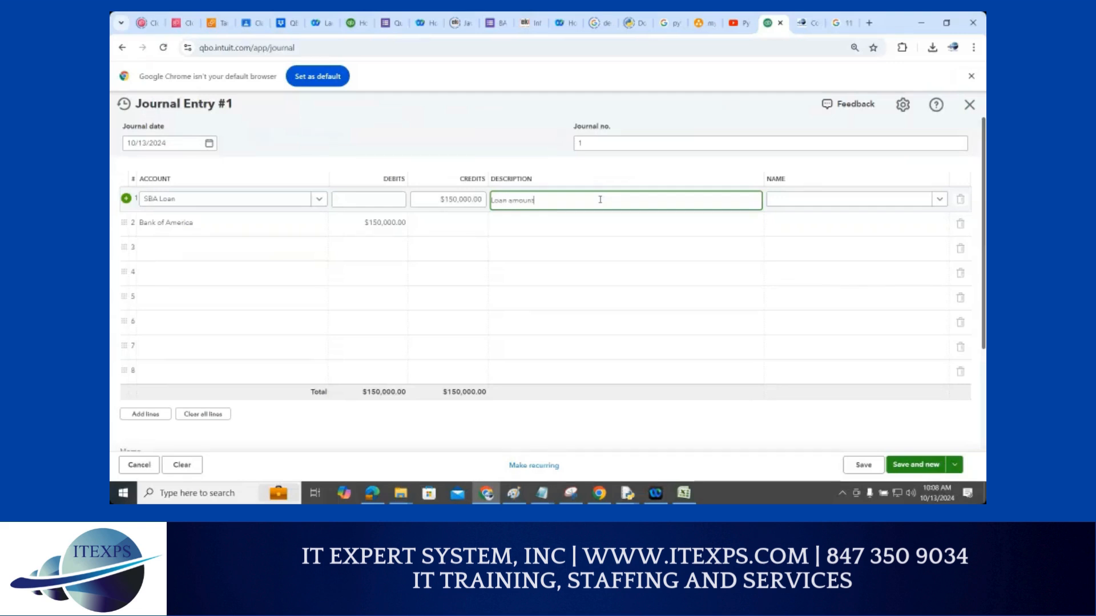
{"action": "left_click", "coordinate": [873, 470]}
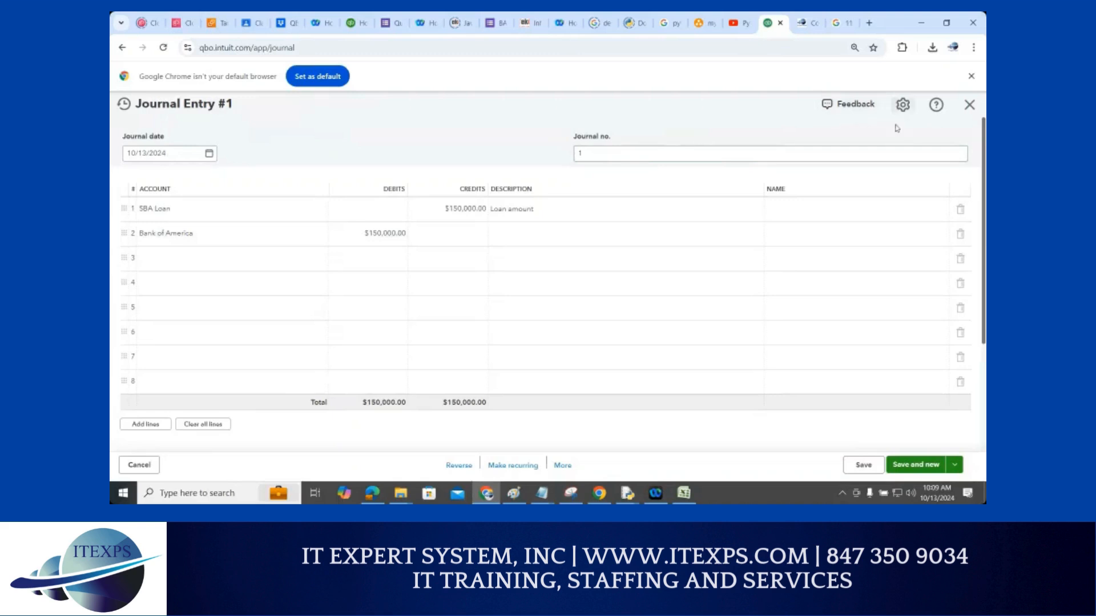
Close the saved entry and open the Bank of America register via a 'bank of' search
{"action": "left_click", "coordinate": [969, 108]}
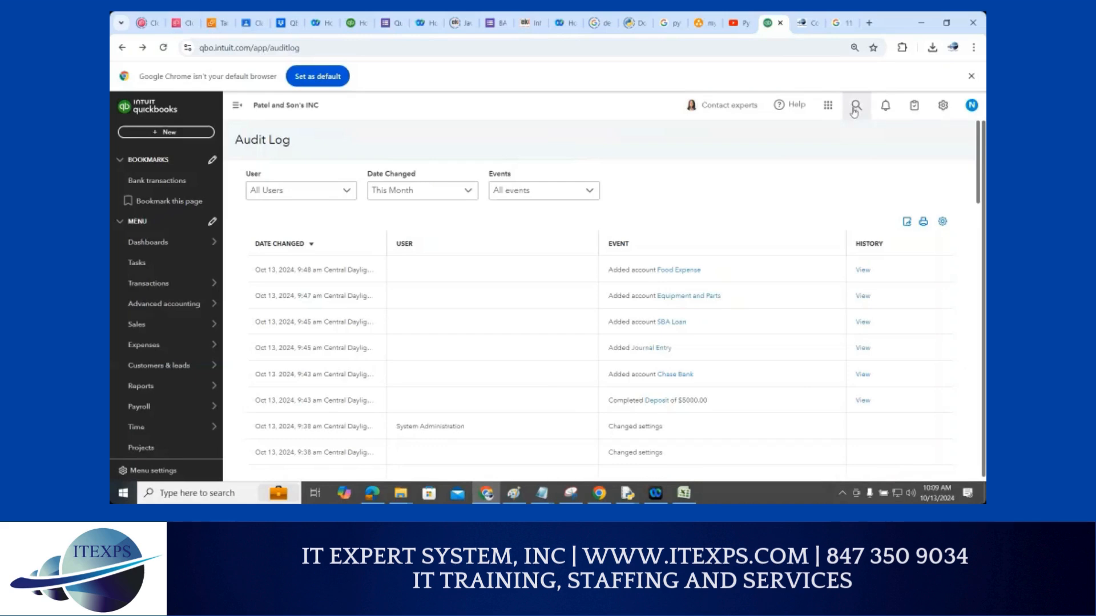
{"action": "left_click", "coordinate": [855, 110]}
{"action": "type", "text": "bank"}
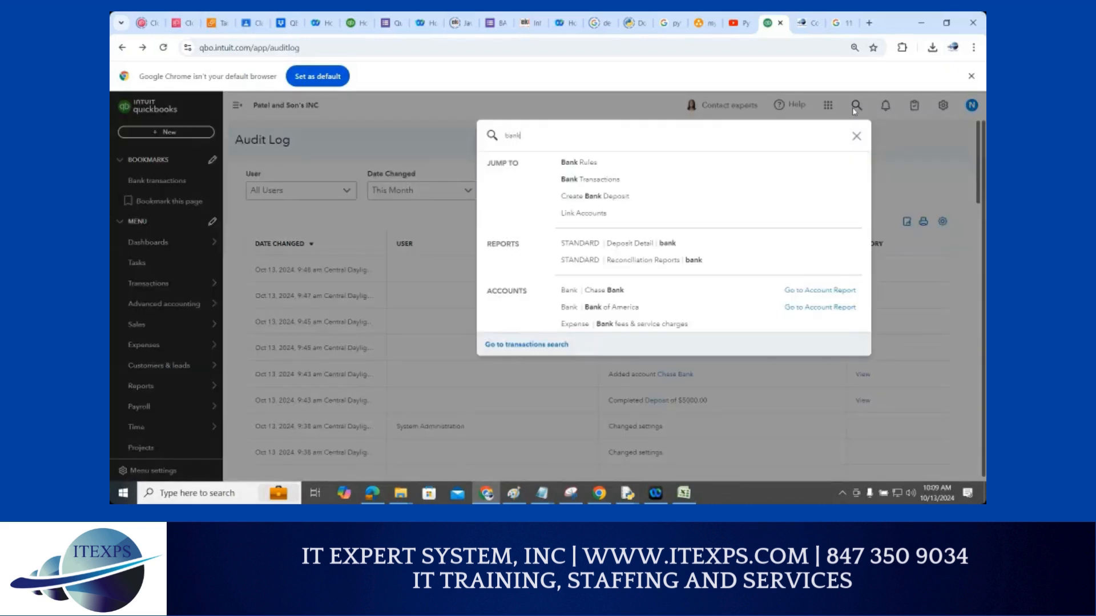
{"action": "type", "text": " of"}
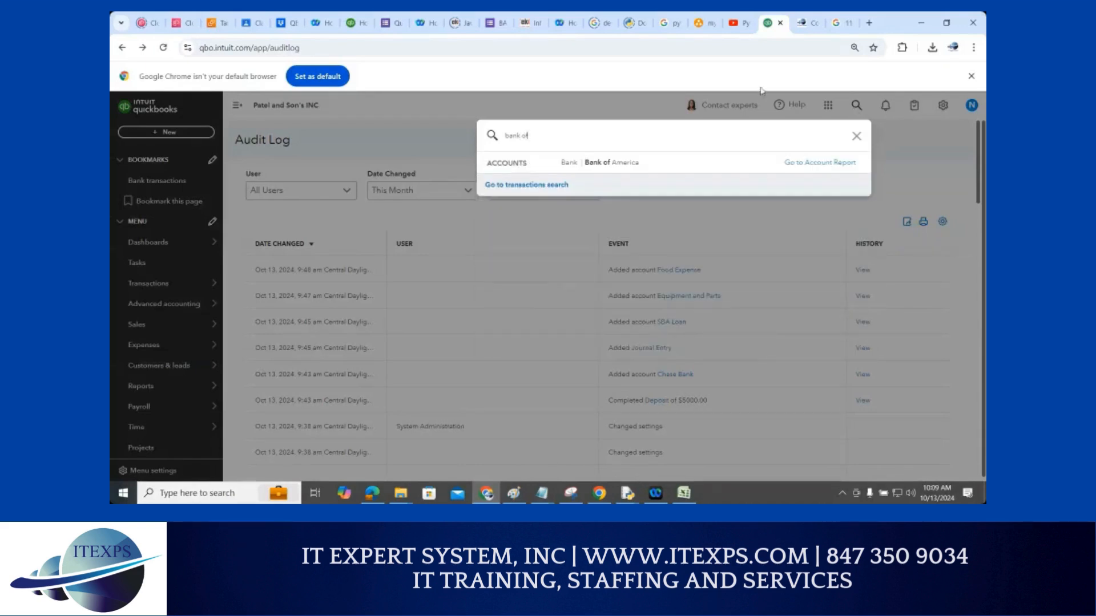
{"action": "left_click", "coordinate": [604, 166]}
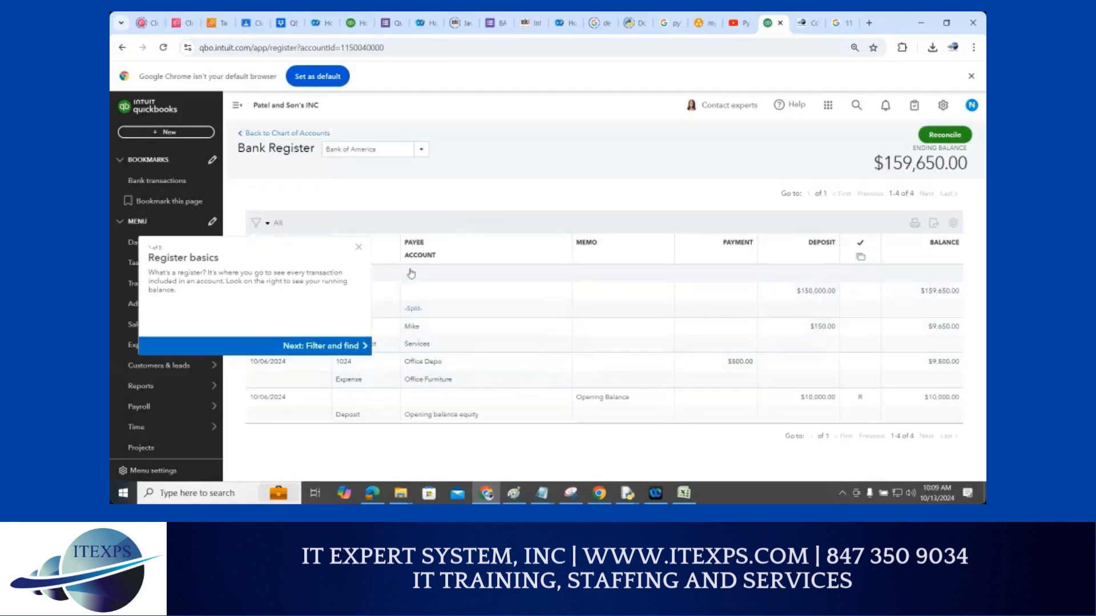
Dismiss the register tour, highlight the $150,000.00 deposit, then switch to the QB1_day7 PDF
{"action": "left_click", "coordinate": [358, 247]}
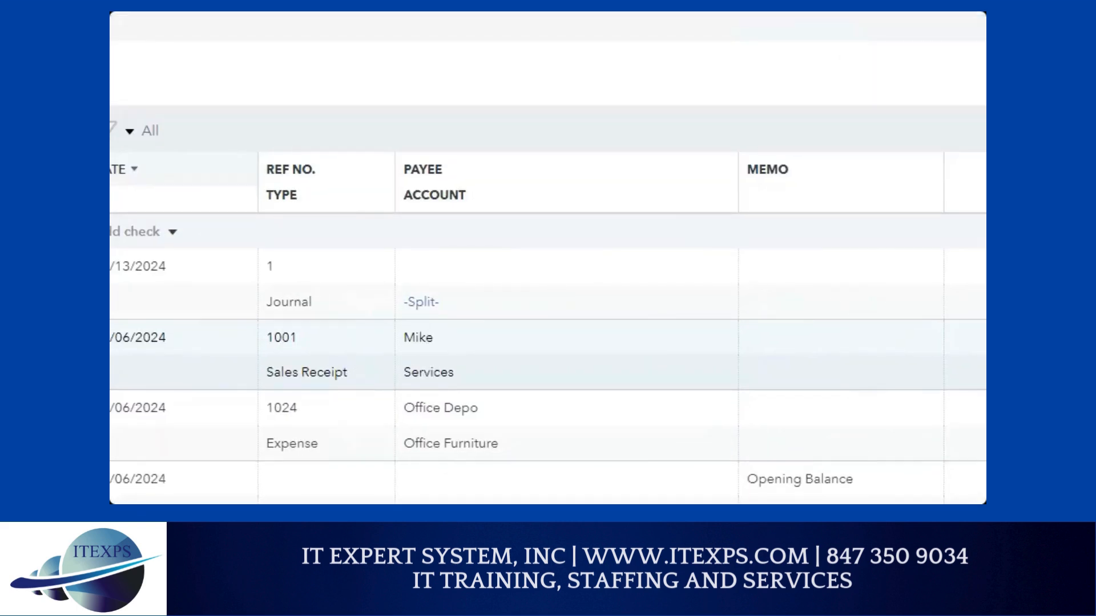
{"action": "mouse_move", "coordinate": [301, 290]}
{"action": "left_mouse_down"}
{"action": "mouse_move", "coordinate": [573, 224]}
{"action": "mouse_move", "coordinate": [864, 293]}
{"action": "mouse_move", "coordinate": [800, 262]}
{"action": "left_mouse_up"}
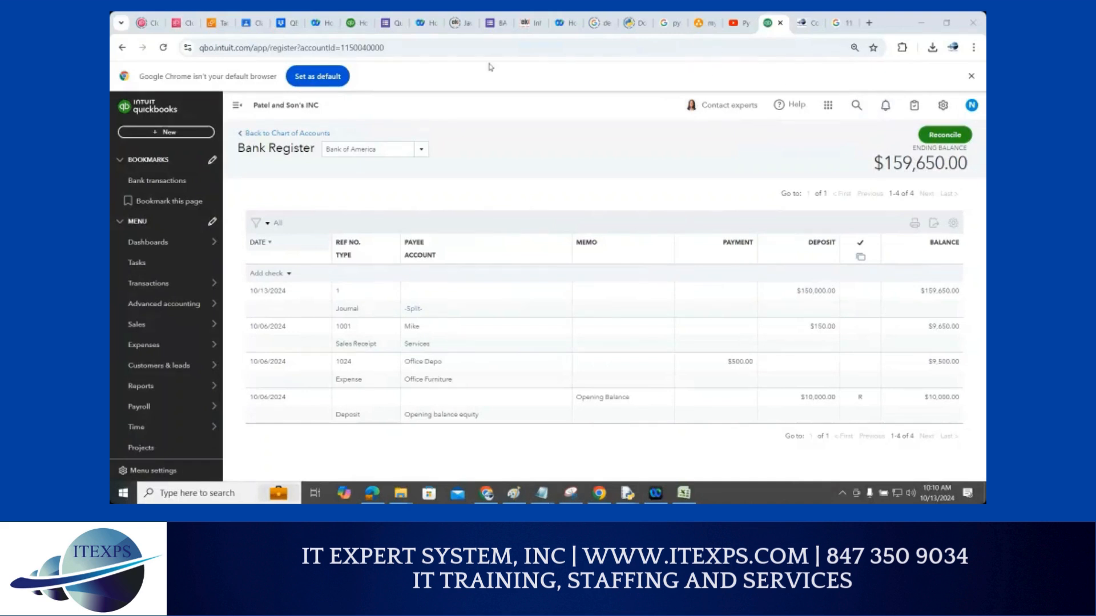
{"action": "left_click", "coordinate": [283, 25]}
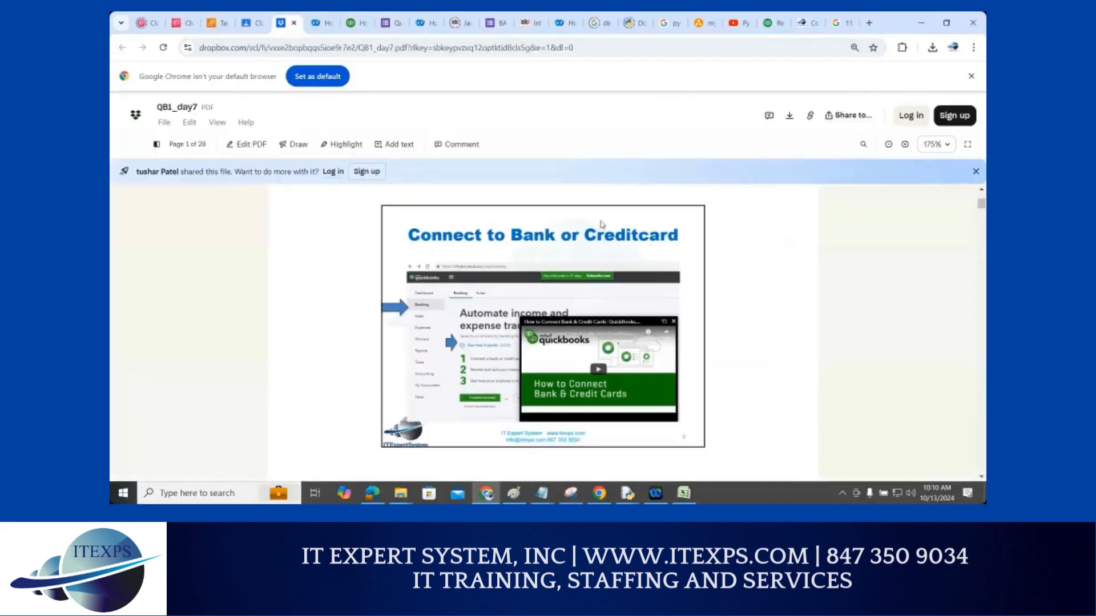
Zoom in on the lesson PDF and scroll down to the Pay Bills slide
{"action": "scroll", "coordinate": [718, 291], "scroll_direction": "down", "scroll_amount": 2}
{"action": "scroll", "coordinate": [717, 290], "scroll_direction": "down", "scroll_amount": 4}
{"action": "key", "text": "ctrl+plus"}
{"action": "scroll", "coordinate": [695, 323], "scroll_direction": "down", "scroll_amount": 8}
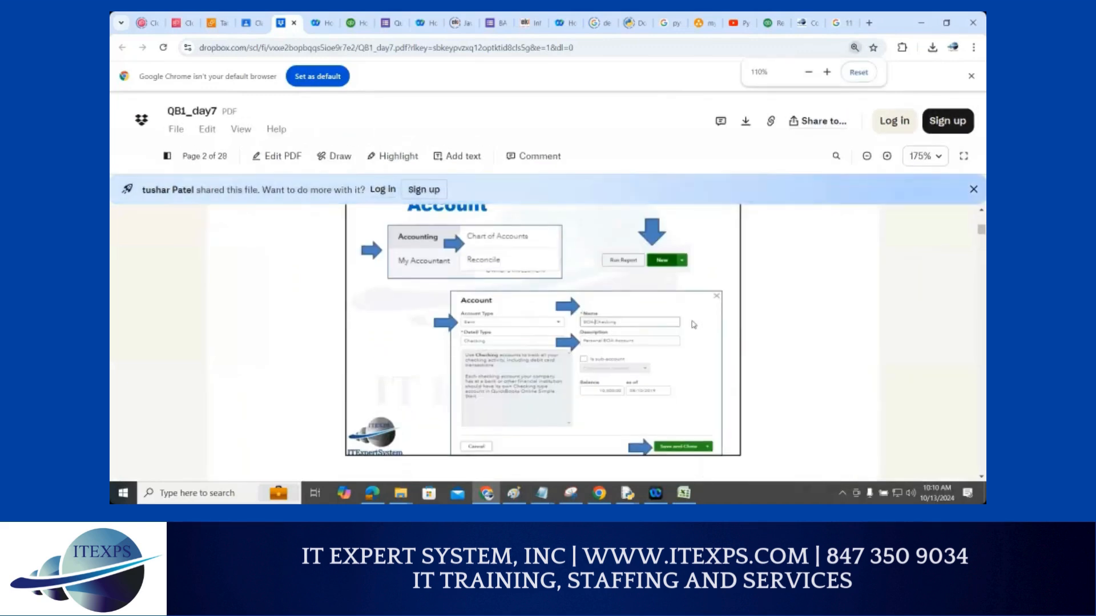
{"action": "scroll", "coordinate": [693, 324], "scroll_direction": "down", "scroll_amount": 10}
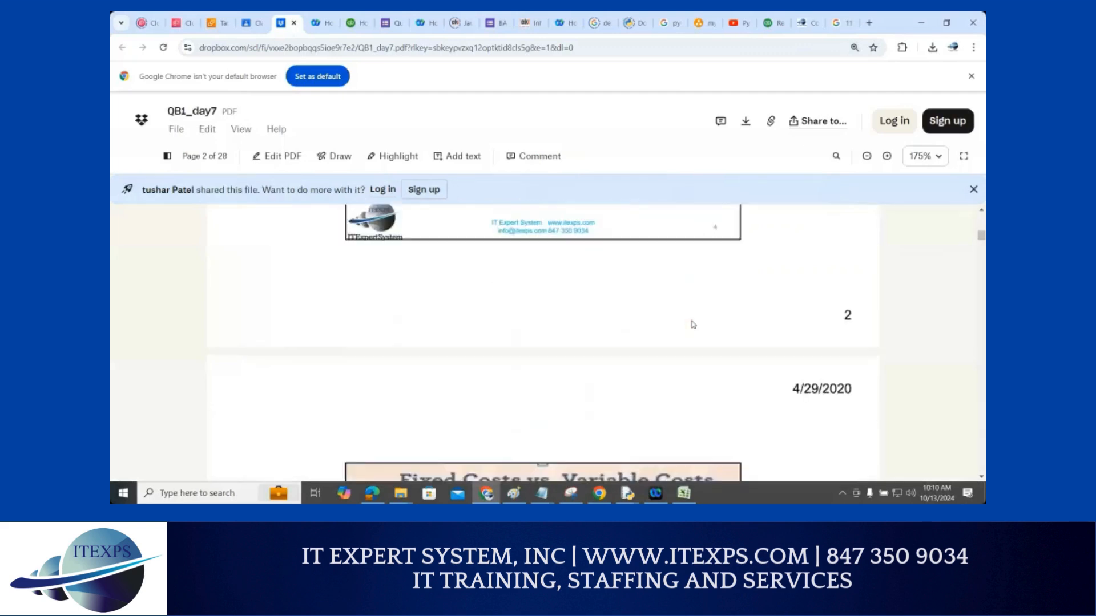
{"action": "scroll", "coordinate": [694, 324], "scroll_direction": "down", "scroll_amount": 10}
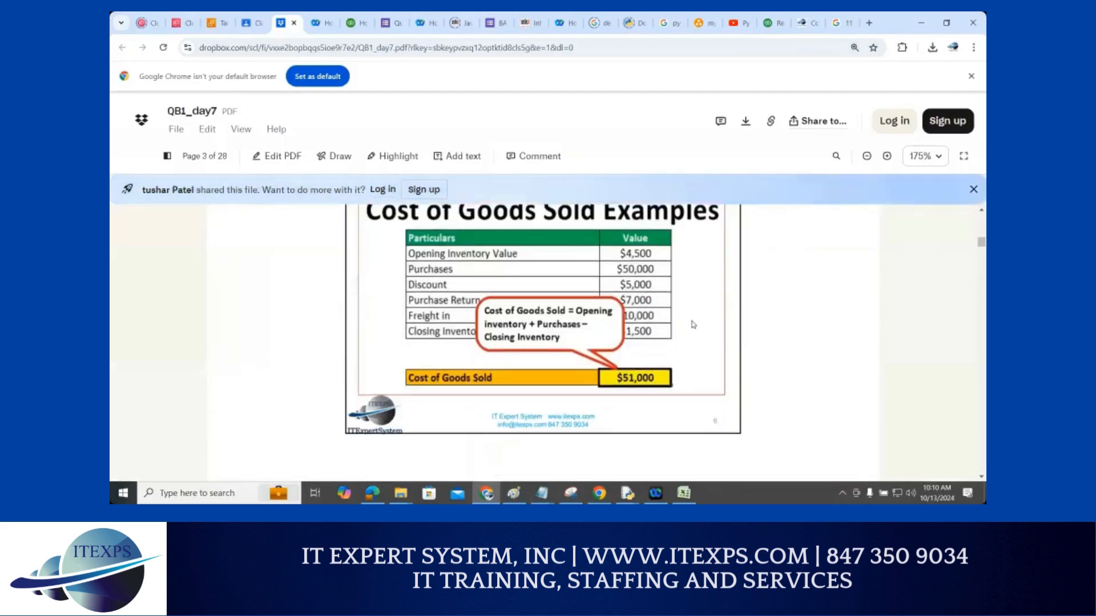
{"action": "scroll", "coordinate": [693, 324], "scroll_direction": "down", "scroll_amount": 10}
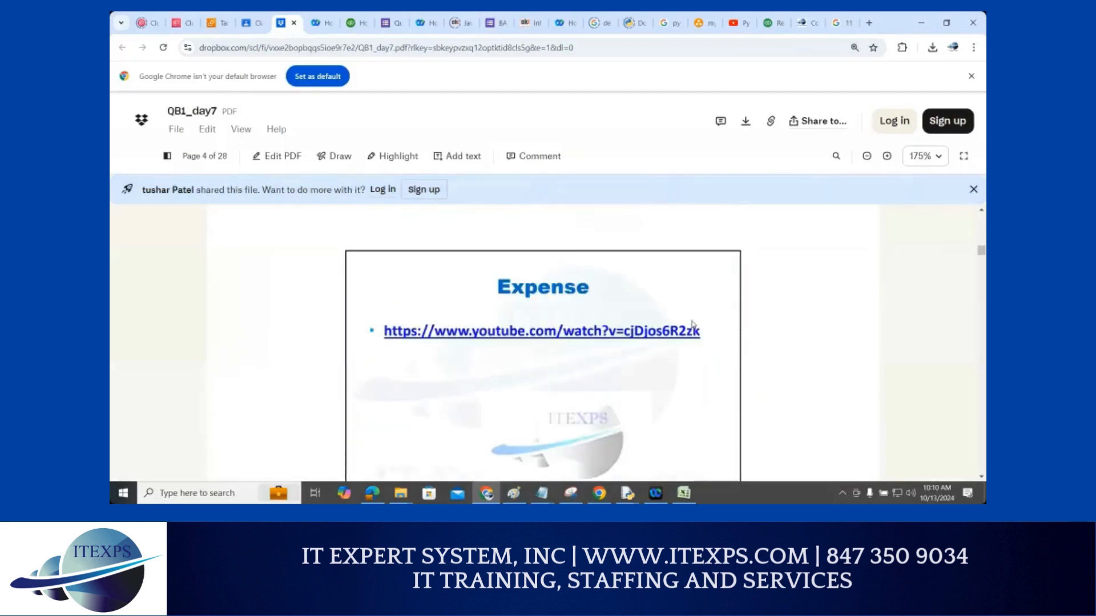
{"action": "scroll", "coordinate": [693, 325], "scroll_direction": "down", "scroll_amount": 10}
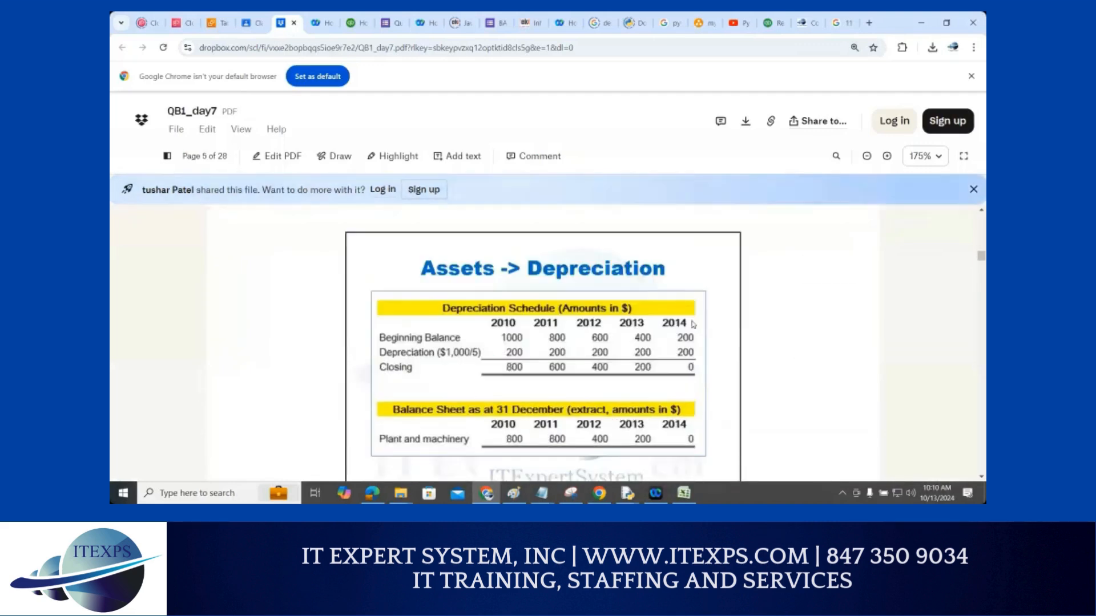
{"action": "scroll", "coordinate": [694, 324], "scroll_direction": "down", "scroll_amount": 3}
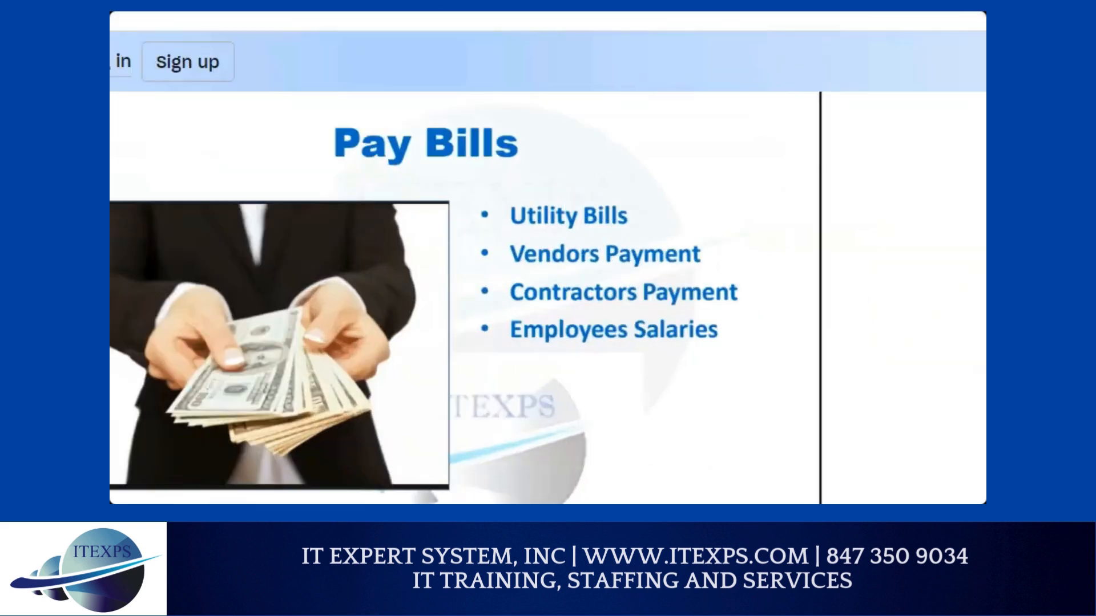
Circle the four Pay Bills bullets, then scroll to the page 7 employees-and-contractors lab
{"action": "mouse_move", "coordinate": [553, 180]}
{"action": "left_mouse_down"}
{"action": "mouse_move", "coordinate": [477, 220]}
{"action": "mouse_move", "coordinate": [685, 279]}
{"action": "mouse_move", "coordinate": [588, 179]}
{"action": "left_mouse_up"}
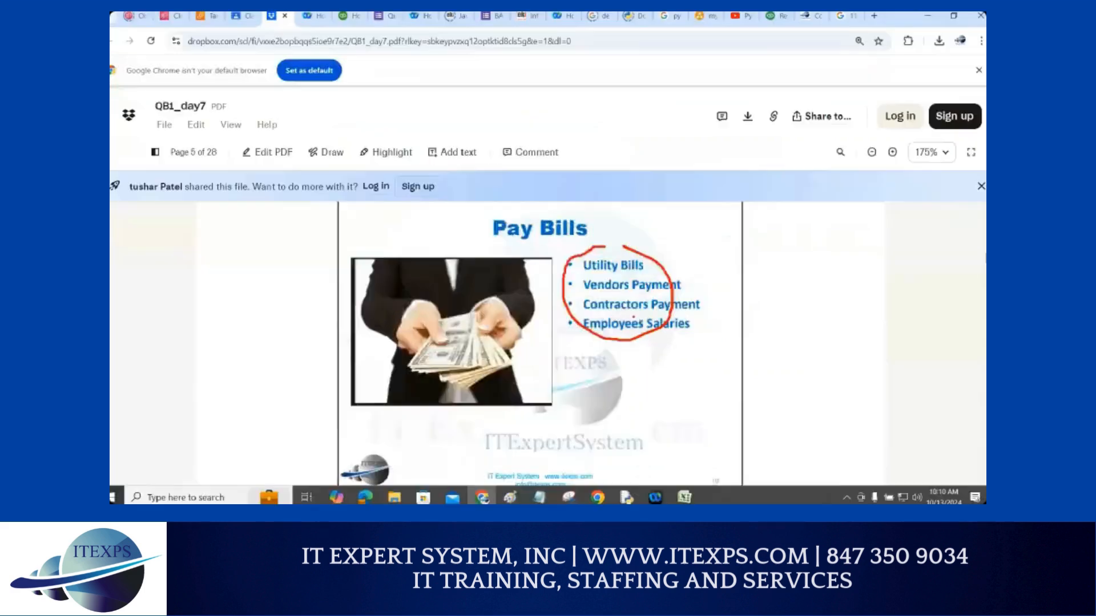
{"action": "scroll", "coordinate": [641, 329], "scroll_direction": "down", "scroll_amount": 10}
{"action": "scroll", "coordinate": [642, 329], "scroll_direction": "down", "scroll_amount": 12}
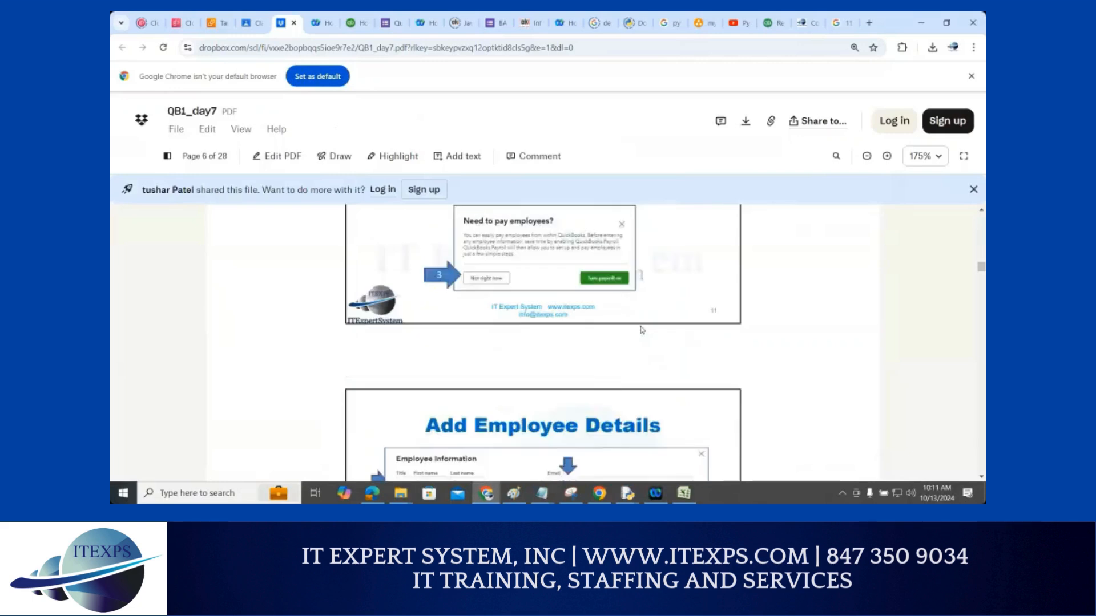
{"action": "scroll", "coordinate": [642, 330], "scroll_direction": "down", "scroll_amount": 6}
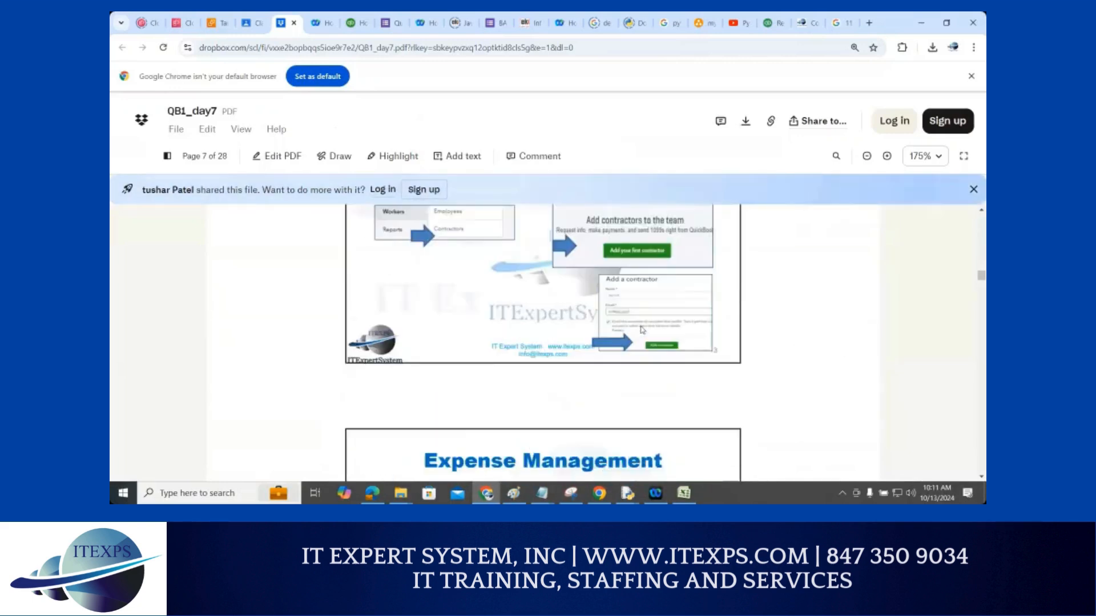
{"action": "scroll", "coordinate": [507, 273], "scroll_direction": "up", "scroll_amount": 5}
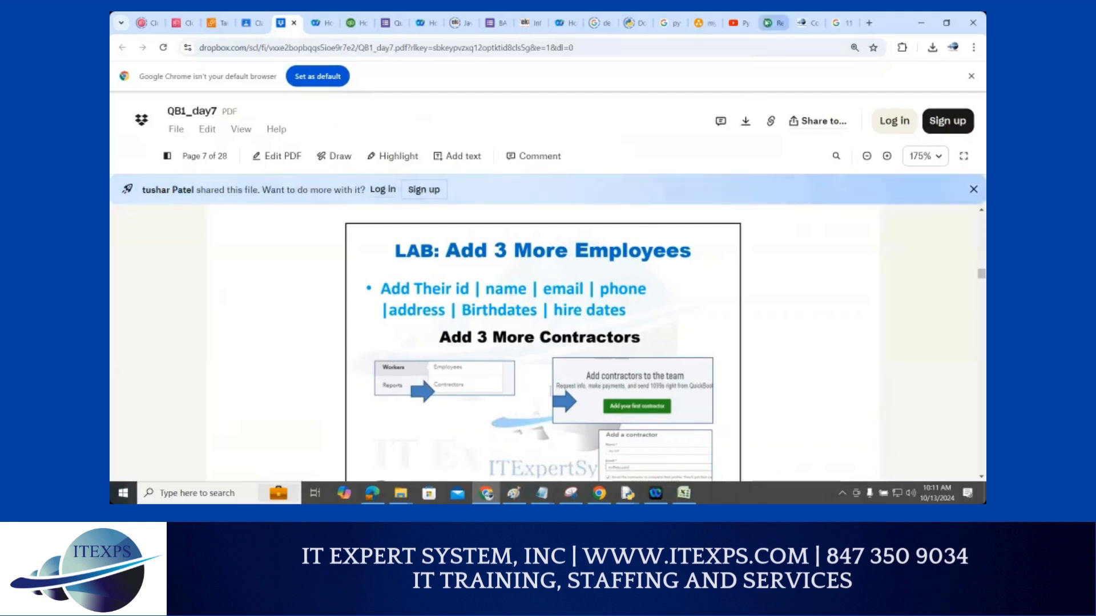
{"action": "left_click", "coordinate": [776, 22]}
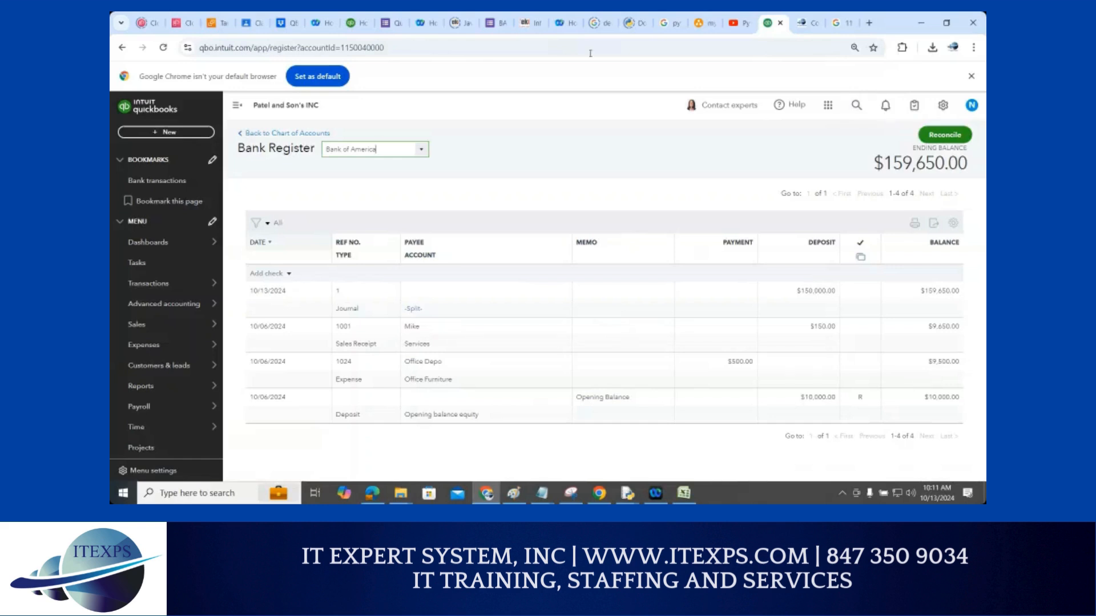
{"action": "left_click", "coordinate": [288, 24]}
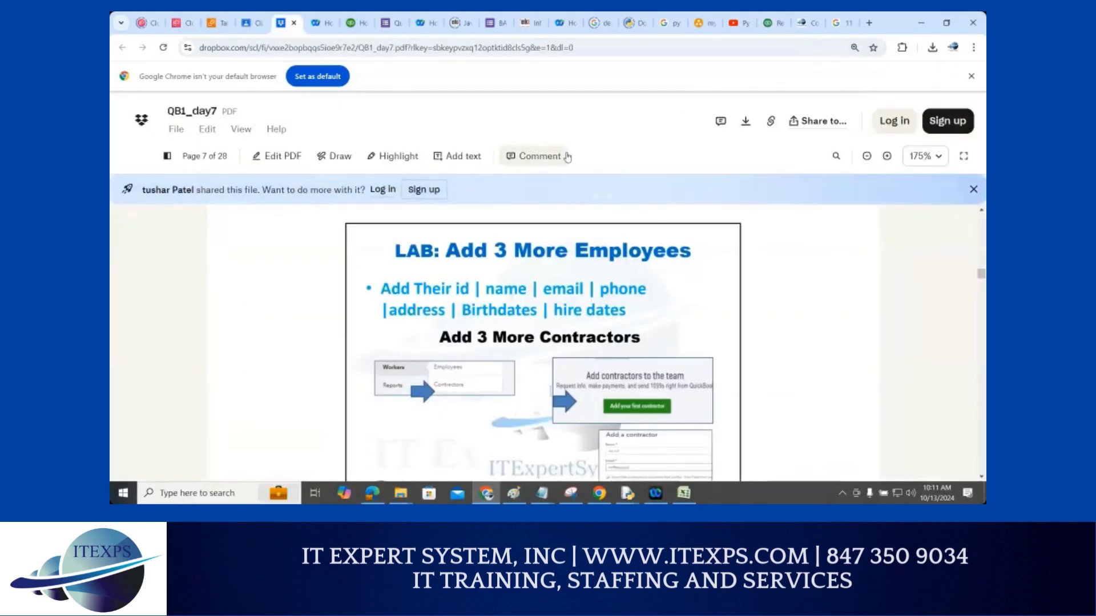
Scroll back from page 7 to the page 5 Pay Bills slide listing utility, vendor, contractor and salary payments
{"action": "scroll", "coordinate": [653, 274], "scroll_direction": "up", "scroll_amount": 5}
{"action": "scroll", "coordinate": [654, 274], "scroll_direction": "up", "scroll_amount": 10}
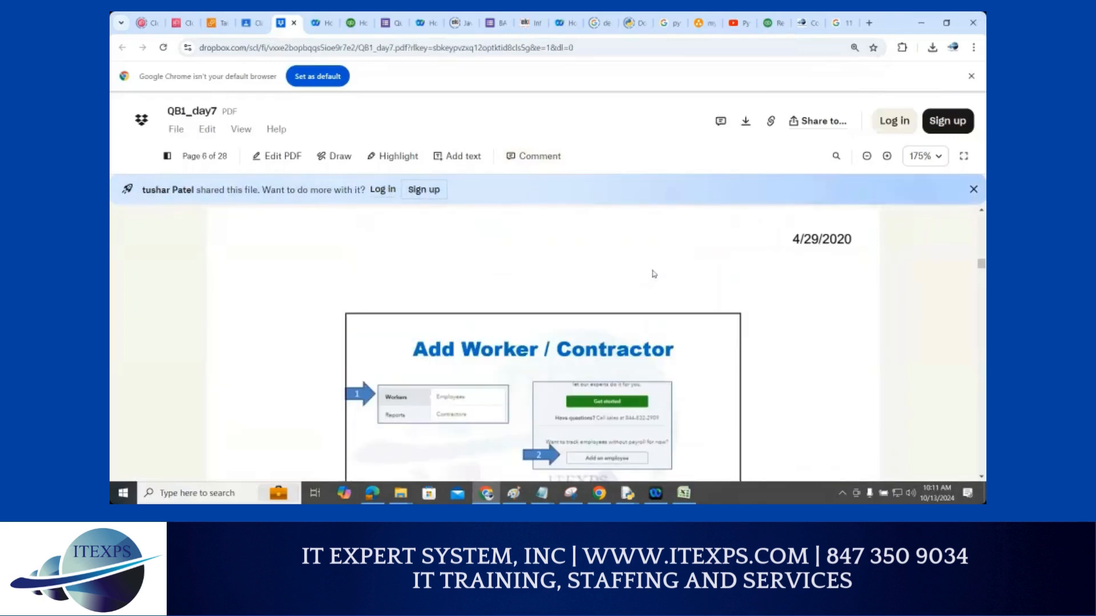
{"action": "scroll", "coordinate": [654, 274], "scroll_direction": "up", "scroll_amount": 8}
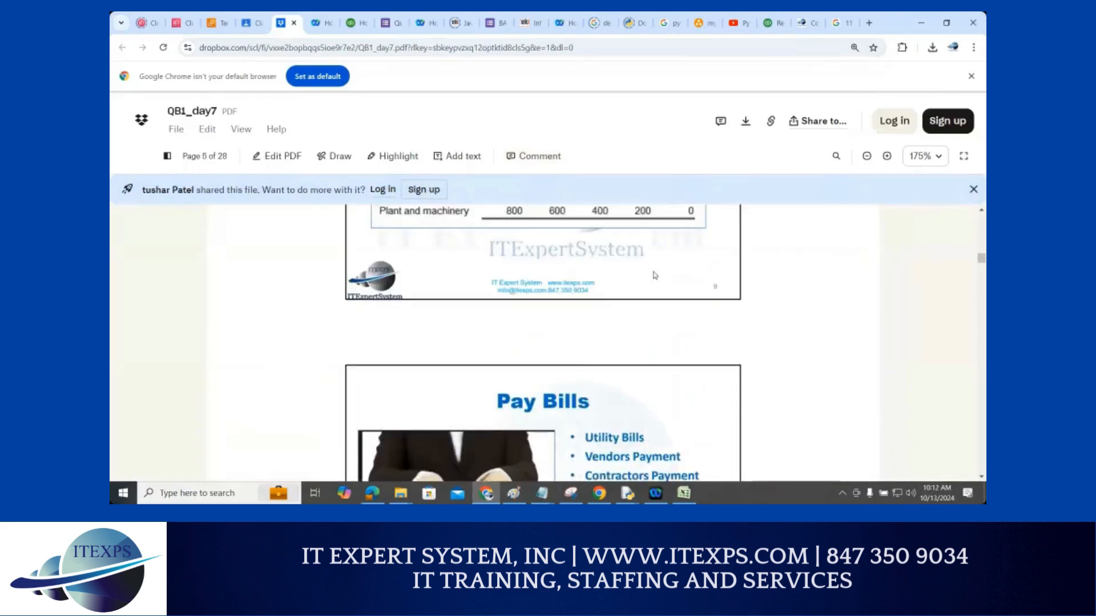
{"action": "scroll", "coordinate": [655, 275], "scroll_direction": "down", "scroll_amount": 3}
{"action": "scroll", "coordinate": [657, 302], "scroll_direction": "up", "scroll_amount": 2}
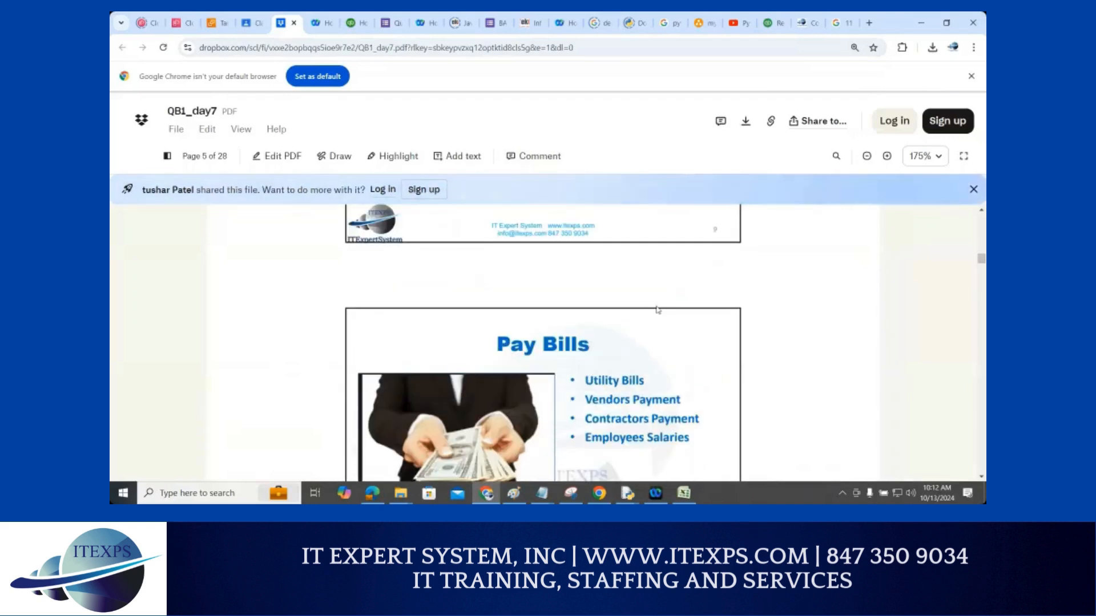
{"action": "scroll", "coordinate": [657, 310], "scroll_direction": "down", "scroll_amount": 3}
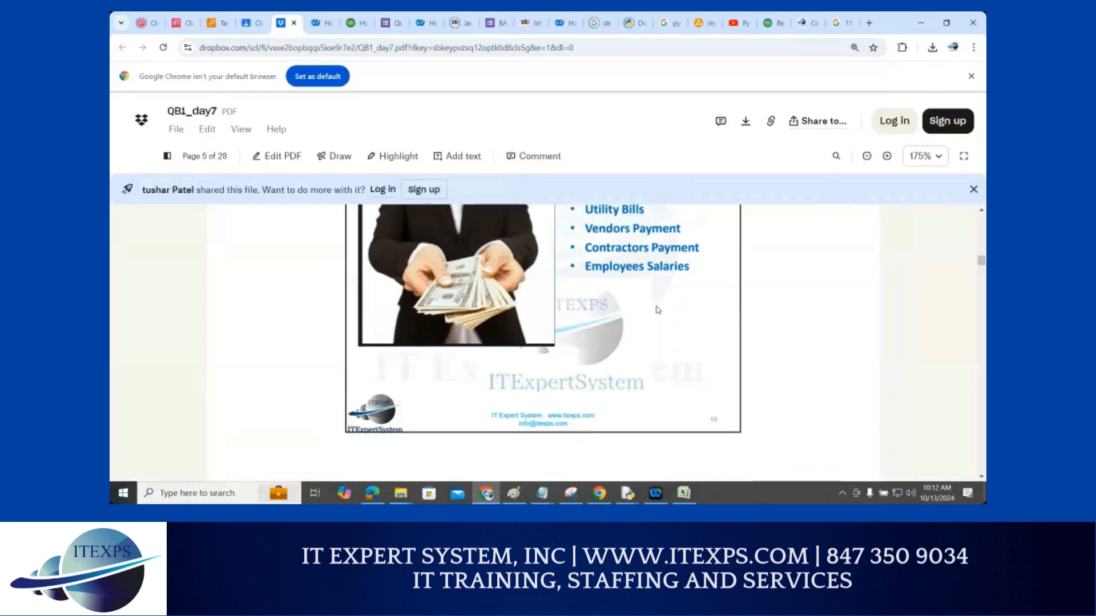
{"action": "scroll", "coordinate": [656, 307], "scroll_direction": "up", "scroll_amount": 1}
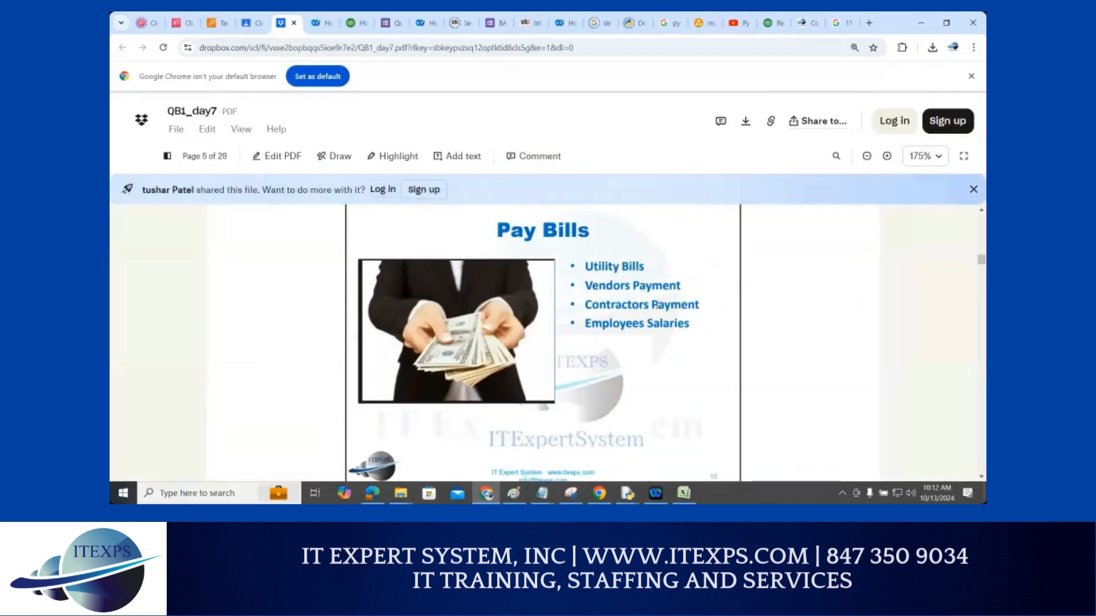
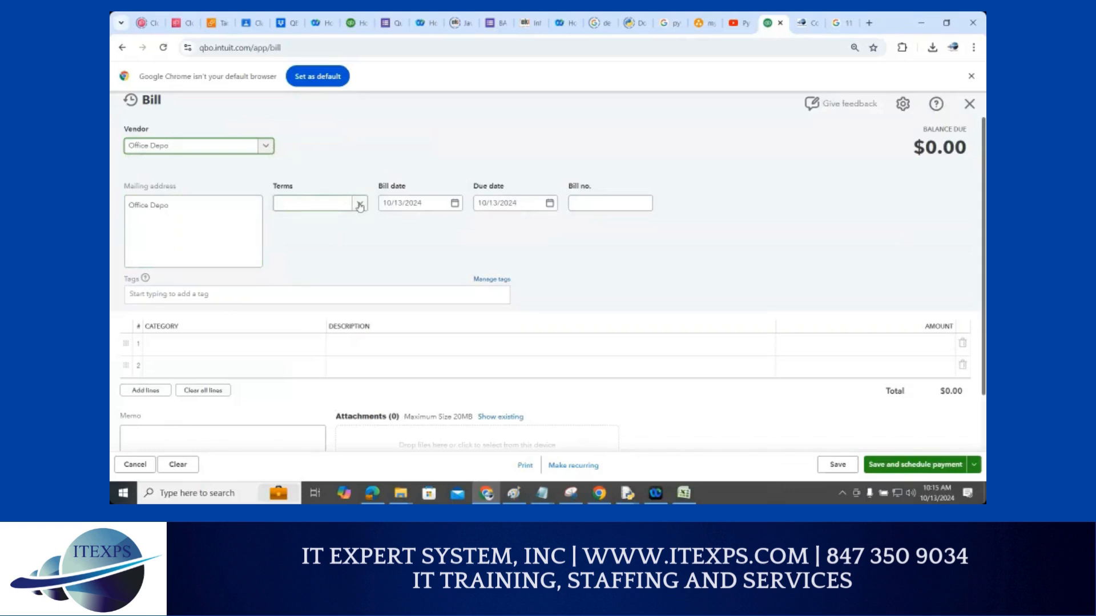
Set the bill's terms to Net 15 and the bill number to 3
{"action": "left_click", "coordinate": [359, 205]}
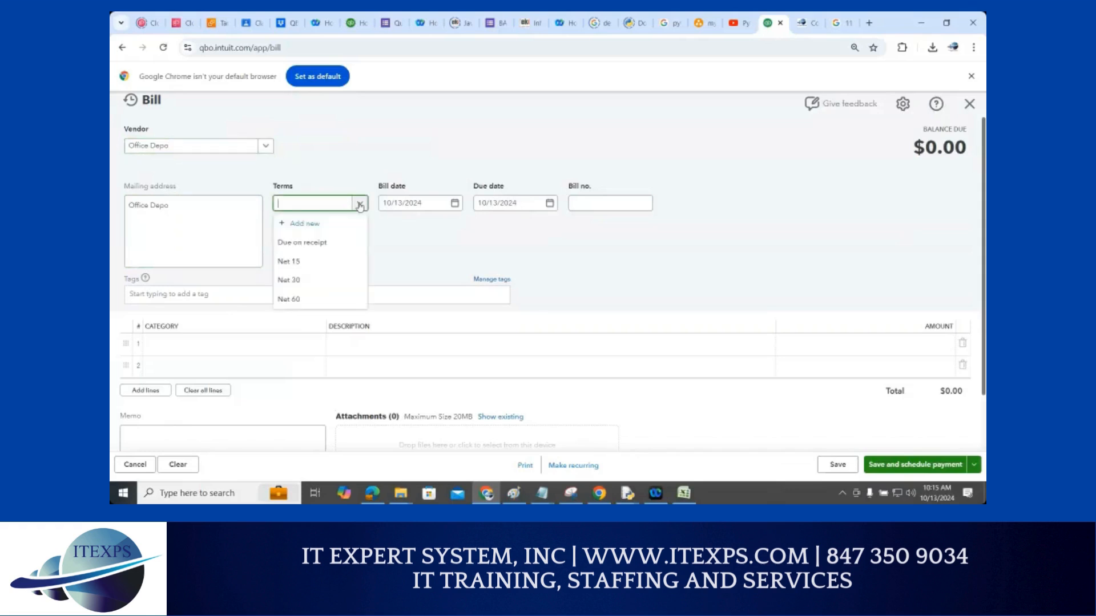
{"action": "left_click", "coordinate": [309, 262]}
{"action": "left_click", "coordinate": [585, 202]}
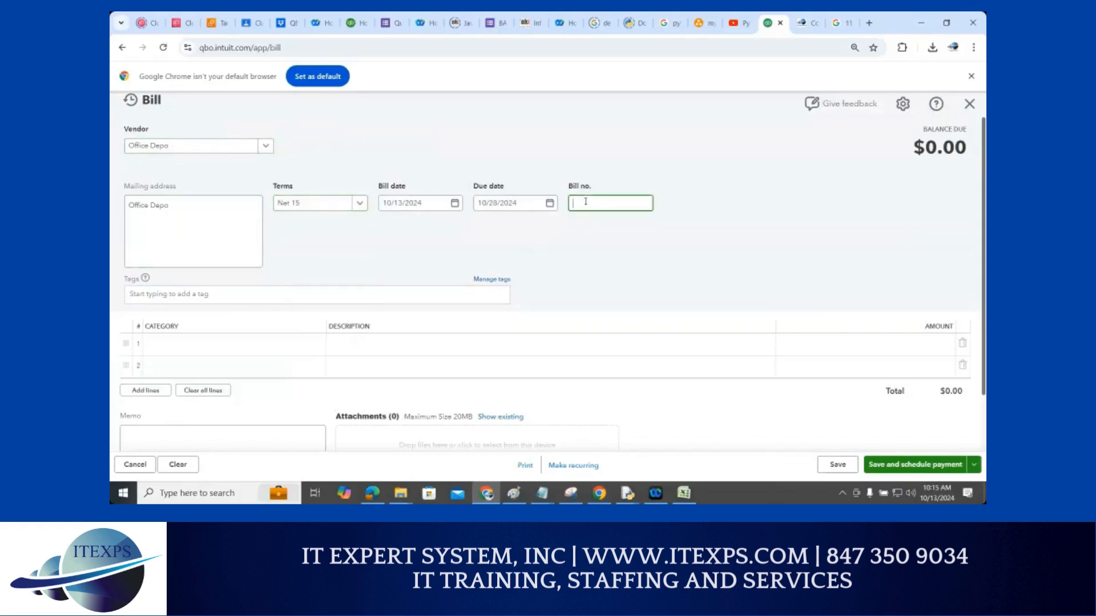
{"action": "type", "text": "3"}
Fill line 1 with the Office supplies category, description 'Paper', and amount $500.00
{"action": "left_click", "coordinate": [171, 347]}
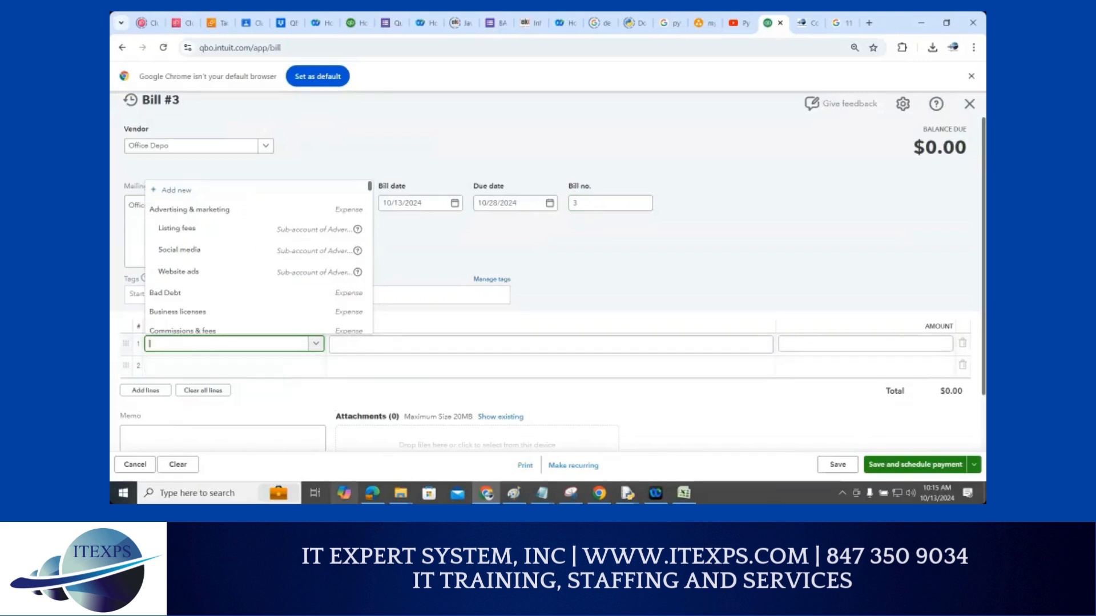
{"action": "type", "text": "offi"}
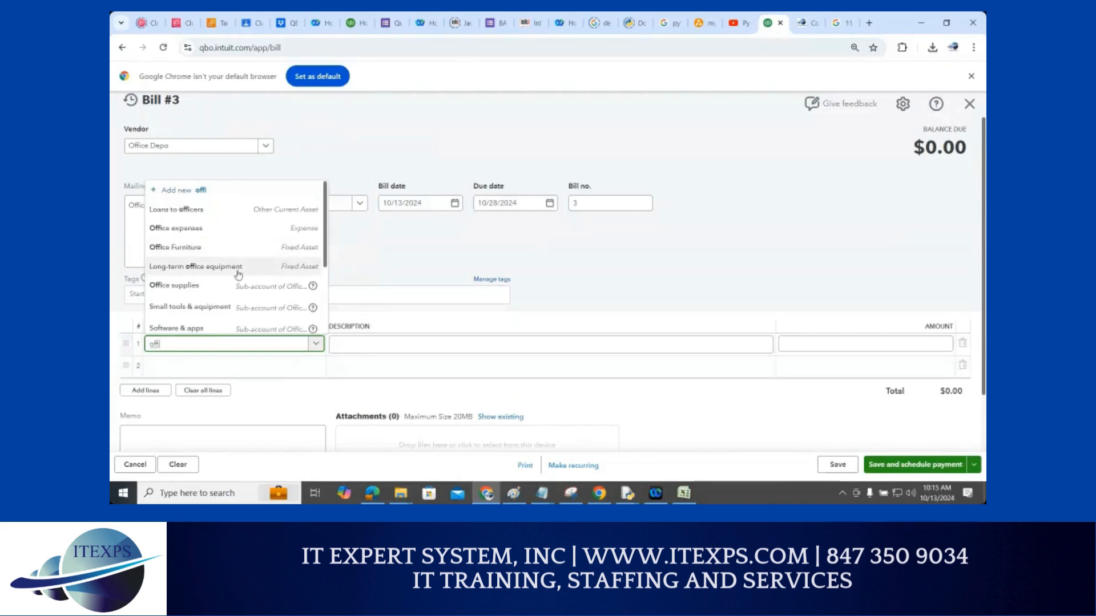
{"action": "left_click", "coordinate": [238, 285]}
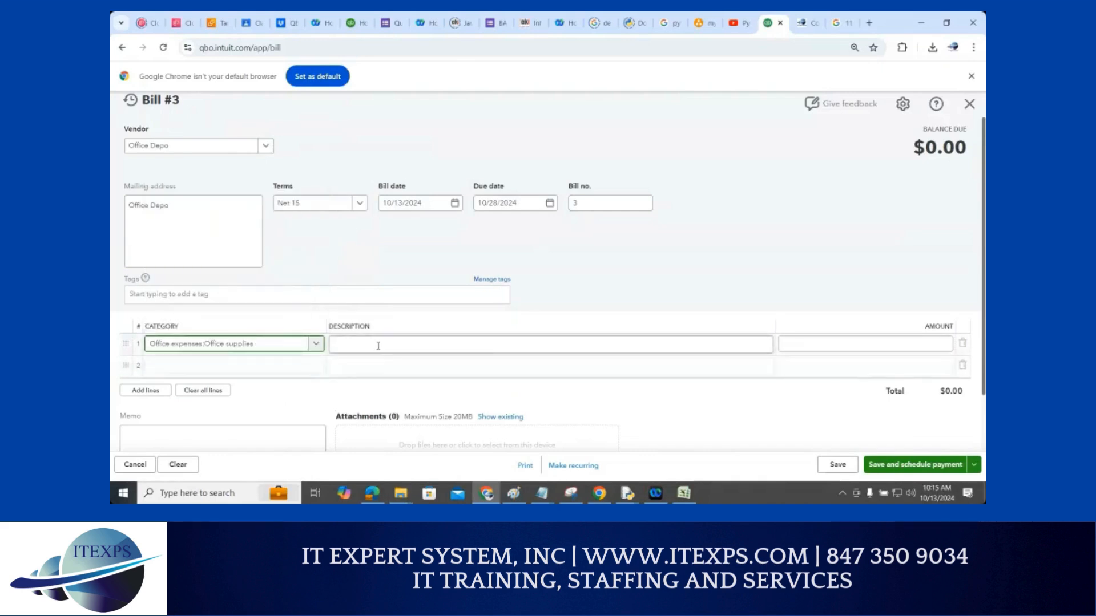
{"action": "left_click", "coordinate": [374, 344]}
{"action": "type", "text": "Pa"}
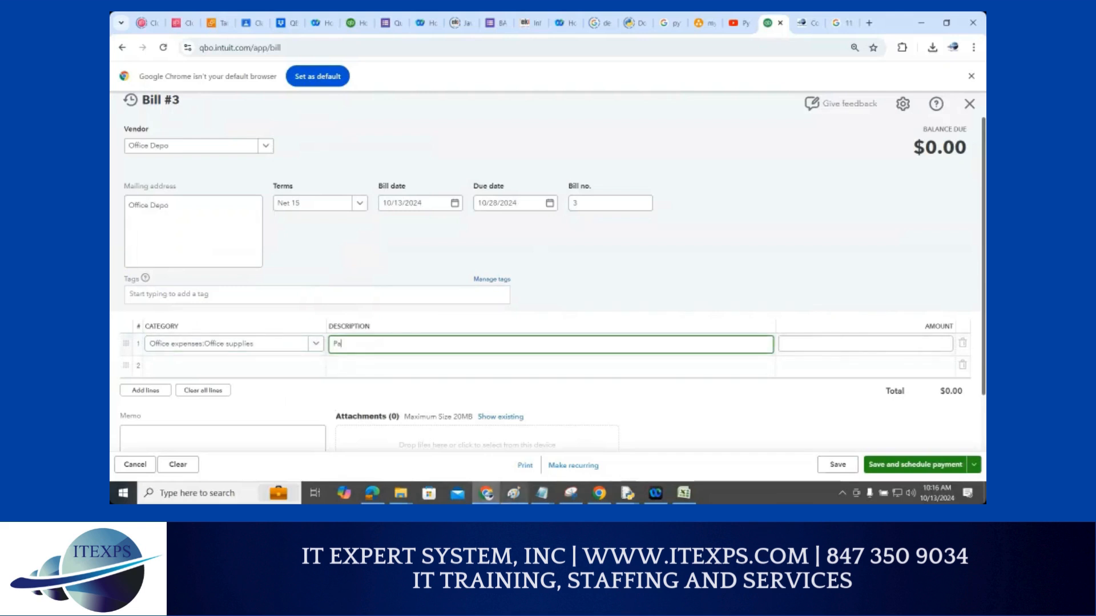
{"action": "type", "text": "per"}
{"action": "mouse_move", "coordinate": [571, 493]}
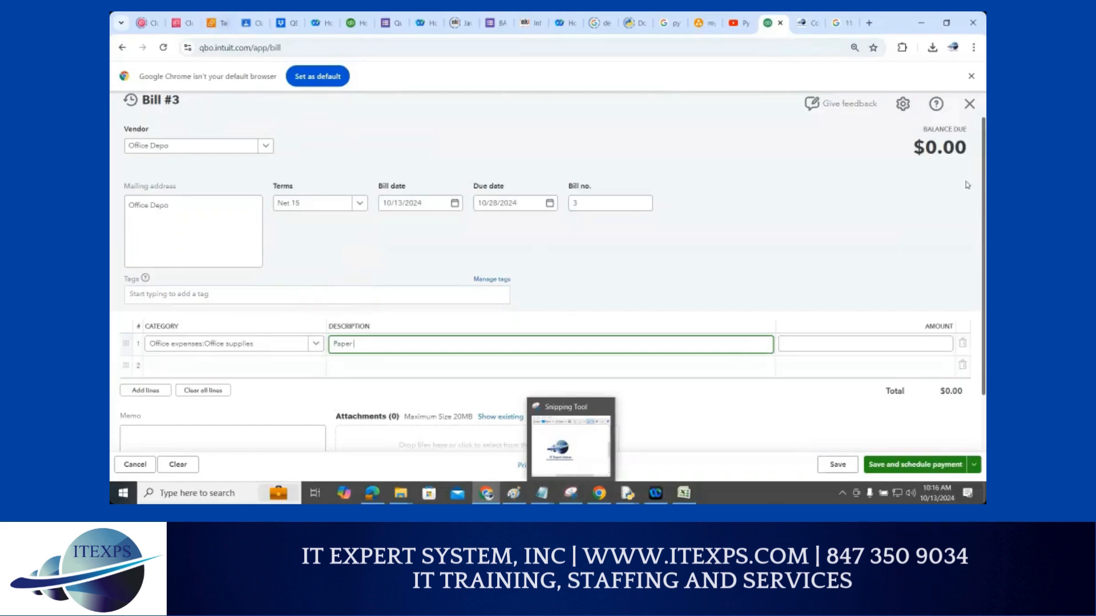
{"action": "left_click", "coordinate": [816, 350]}
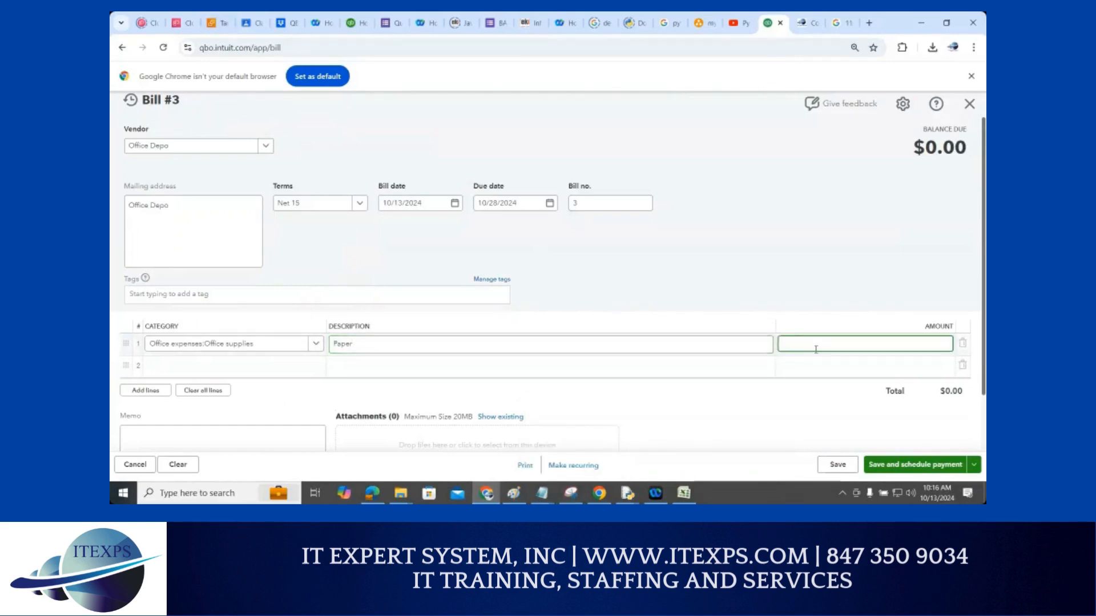
{"action": "type", "text": "500"}
{"action": "left_click", "coordinate": [973, 202]}
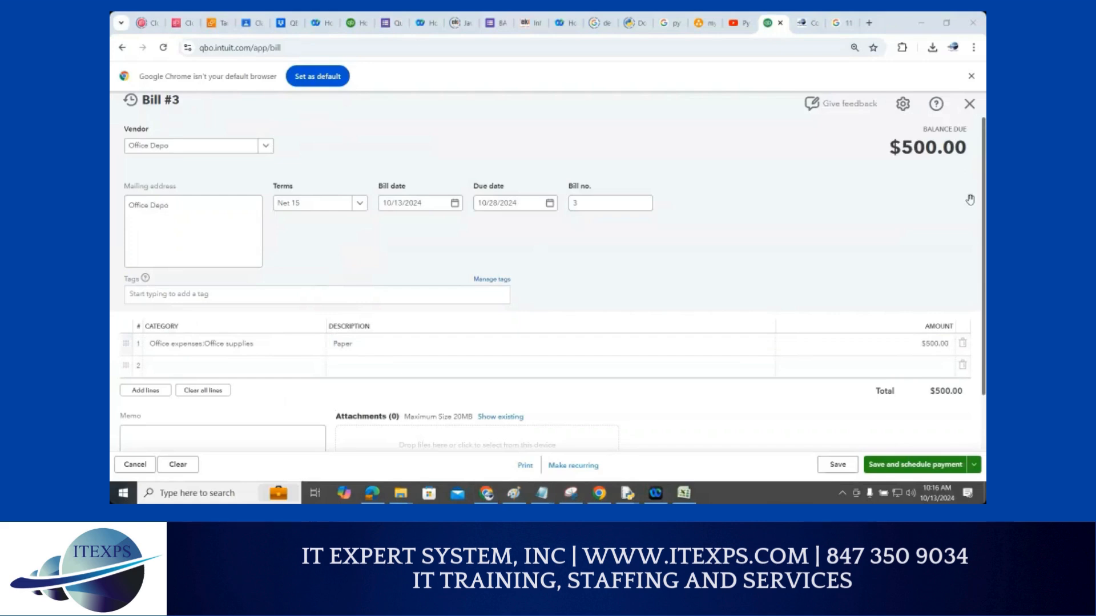
Cancel the attachment file picker and save Bill #3 with its $500.00 balance due
{"action": "scroll", "coordinate": [472, 278], "scroll_direction": "down", "scroll_amount": 2}
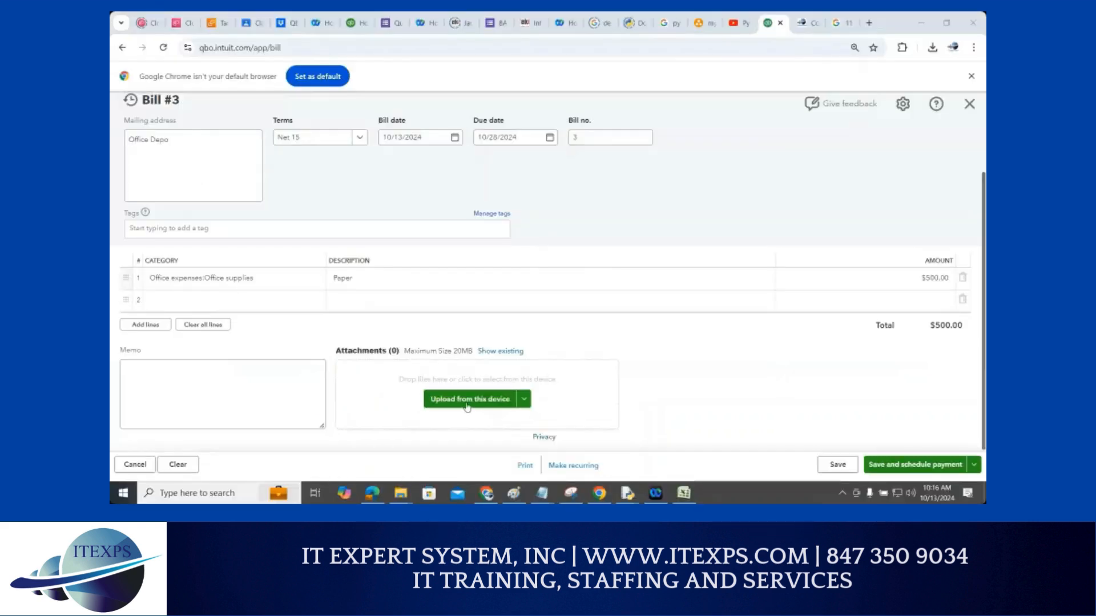
{"action": "left_click", "coordinate": [467, 403]}
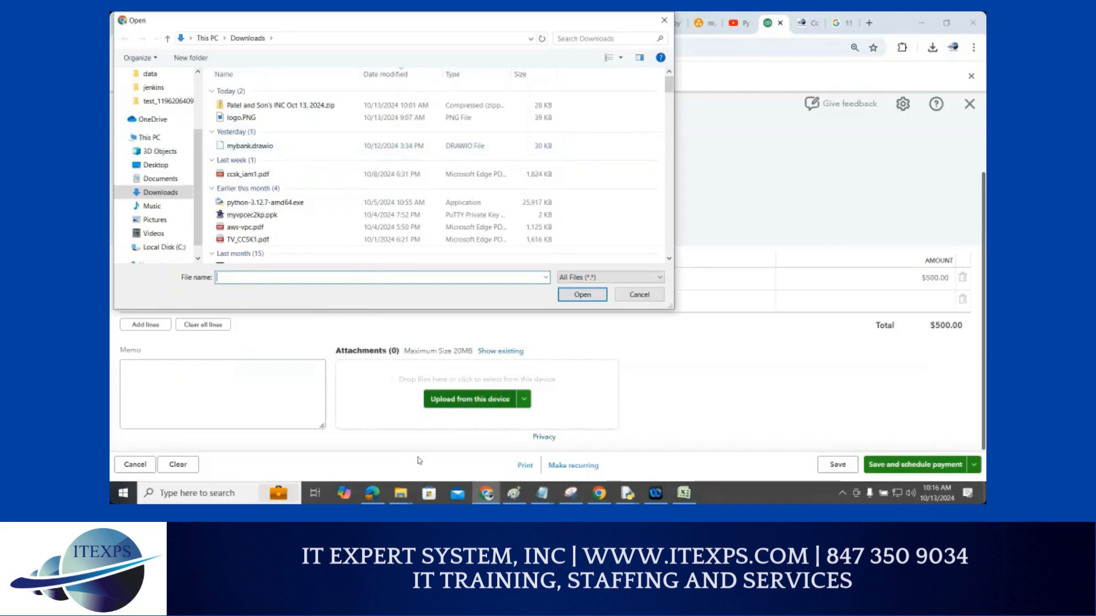
{"action": "left_click", "coordinate": [639, 295]}
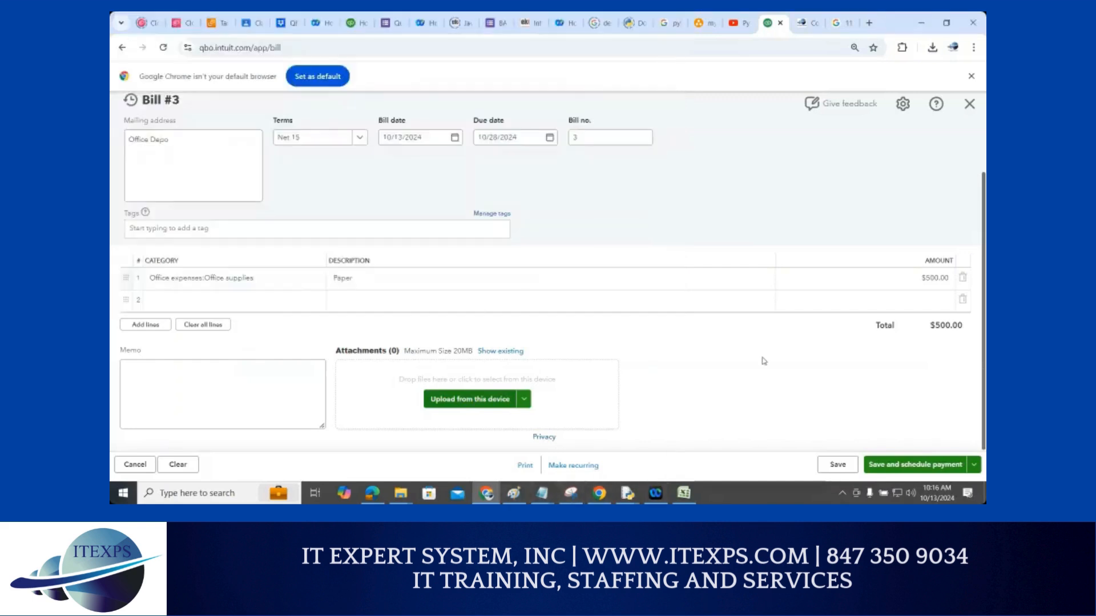
{"action": "left_click", "coordinate": [837, 467]}
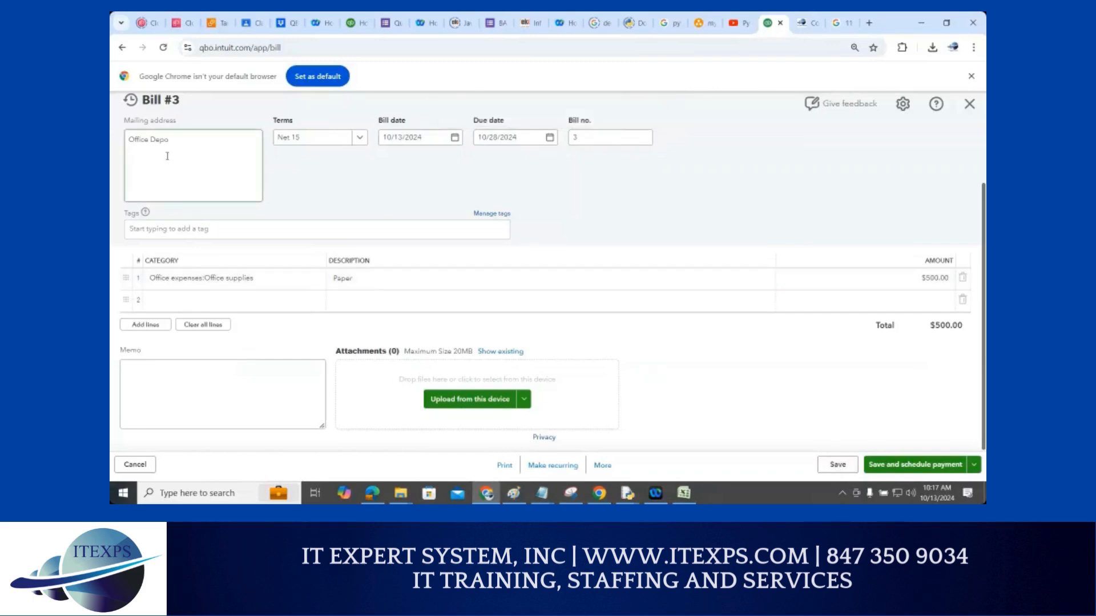
{"action": "scroll", "coordinate": [206, 145], "scroll_direction": "up", "scroll_amount": 2}
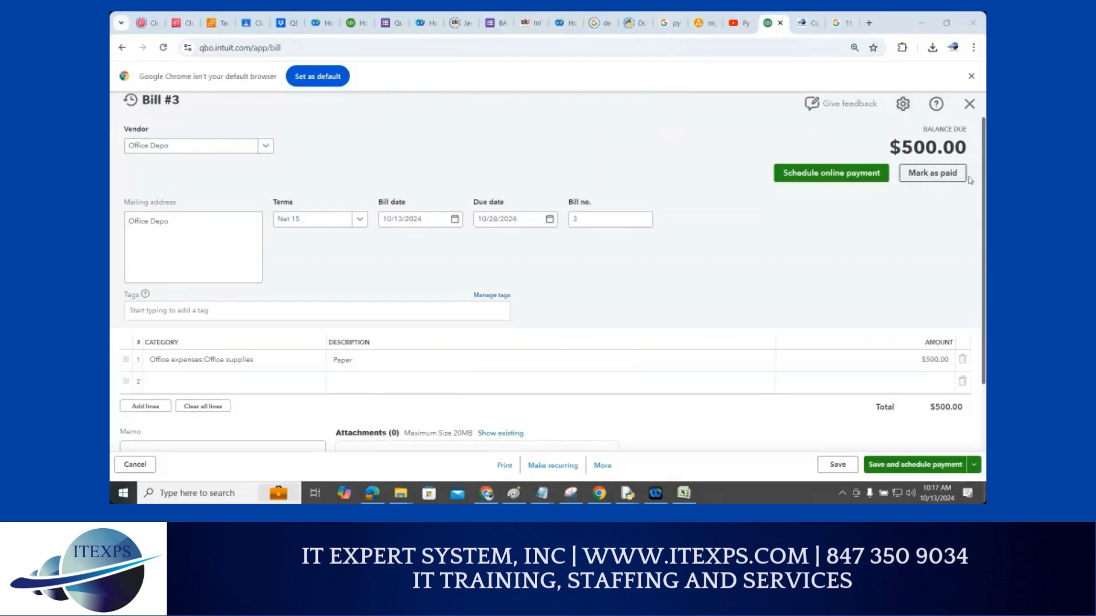
Close the saved bill and re-maximize the browser on the Bank of America register
{"action": "double_click", "coordinate": [900, 28]}
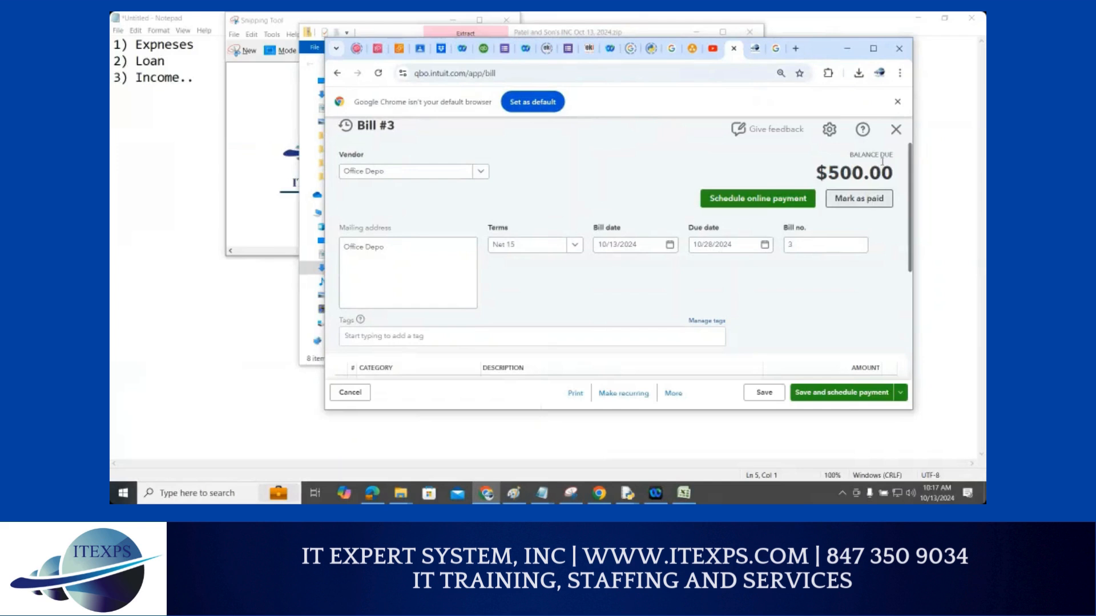
{"action": "key", "text": "ctrl+1"}
{"action": "left_click", "coordinate": [875, 135]}
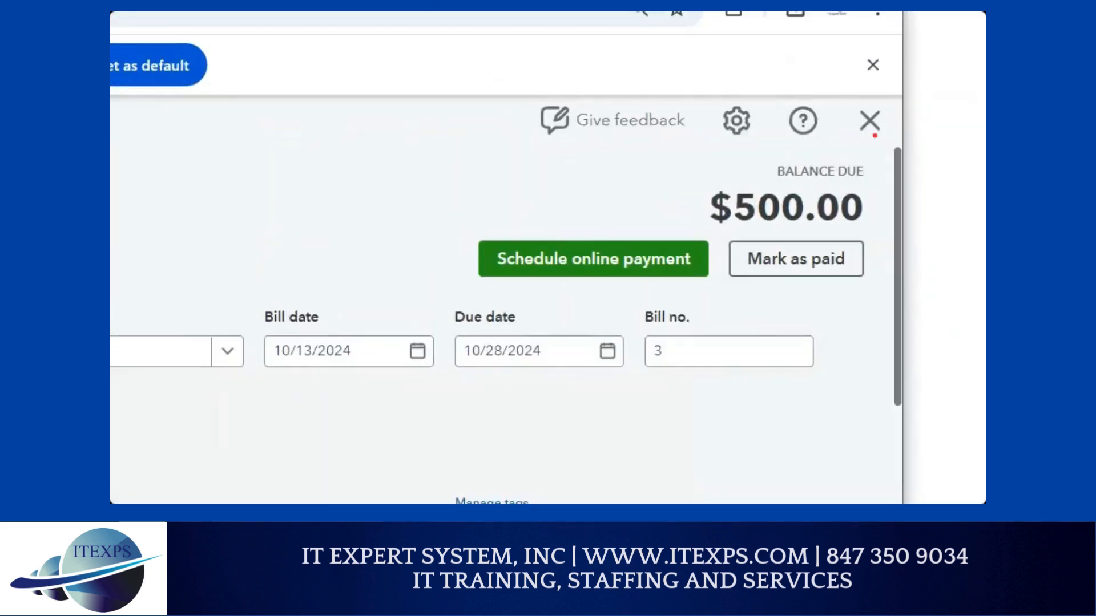
{"action": "left_click_drag", "start_coordinate": [870, 106], "coordinate": [874, 107]}
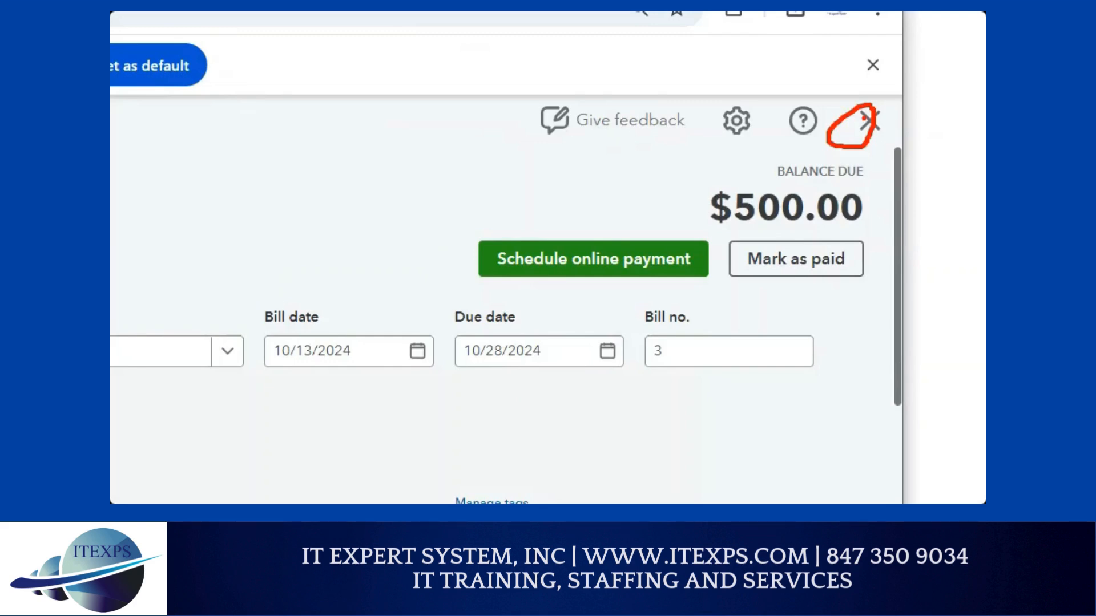
{"action": "key", "text": "Escape"}
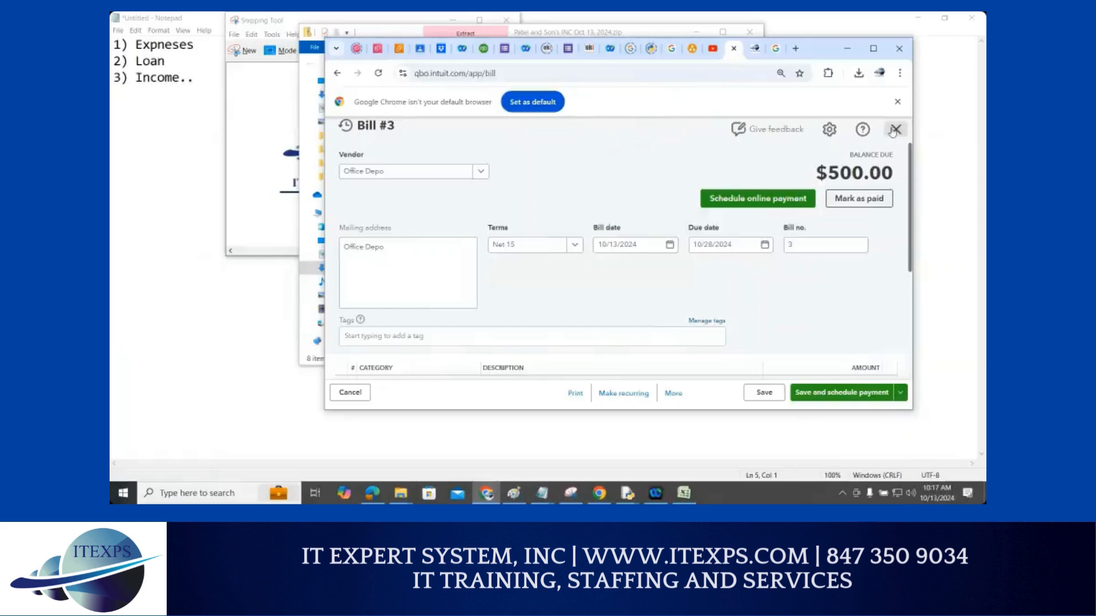
{"action": "left_click", "coordinate": [870, 120]}
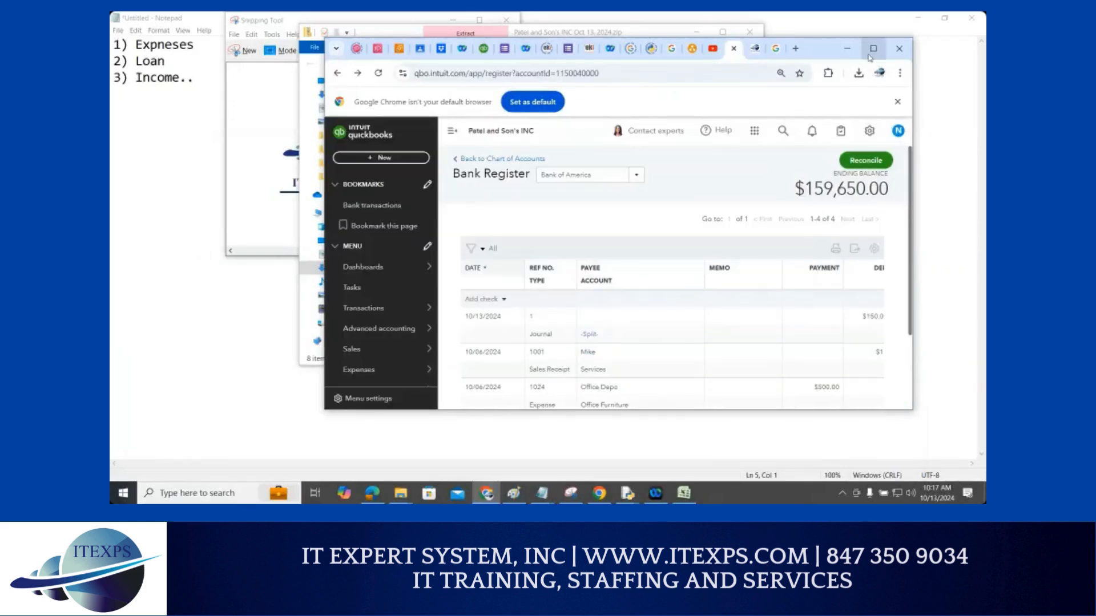
{"action": "left_click", "coordinate": [873, 50]}
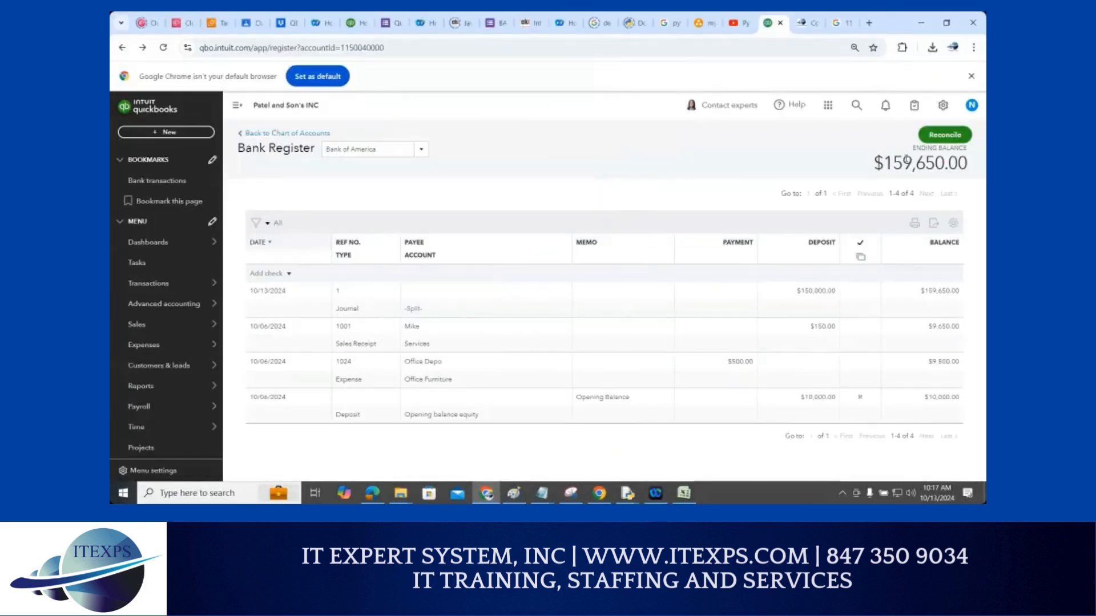
{"action": "mouse_move", "coordinate": [147, 394]}
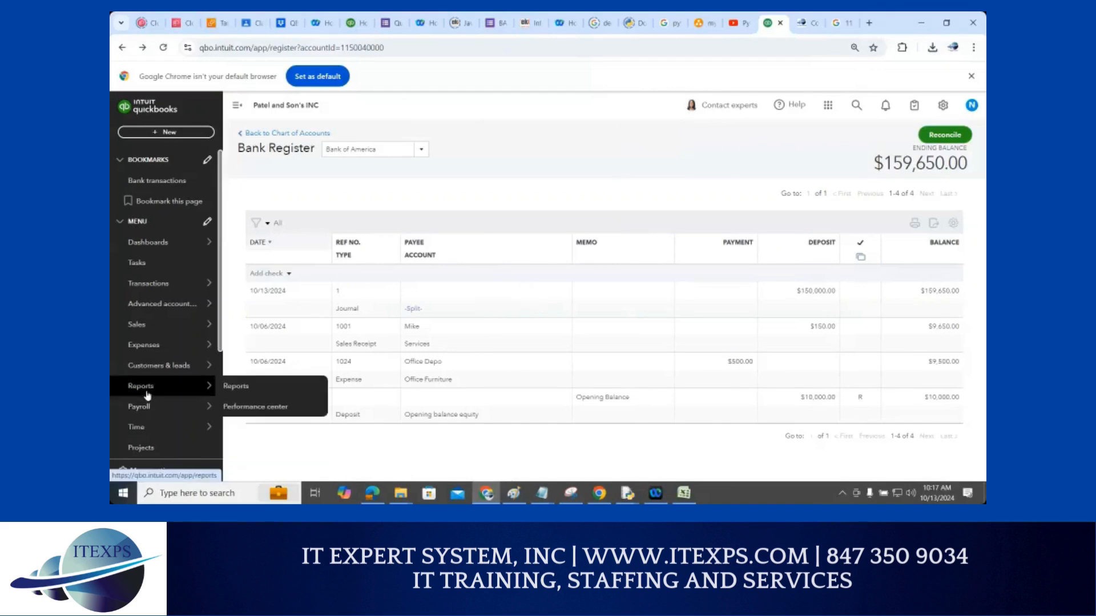
{"action": "left_click", "coordinate": [257, 391]}
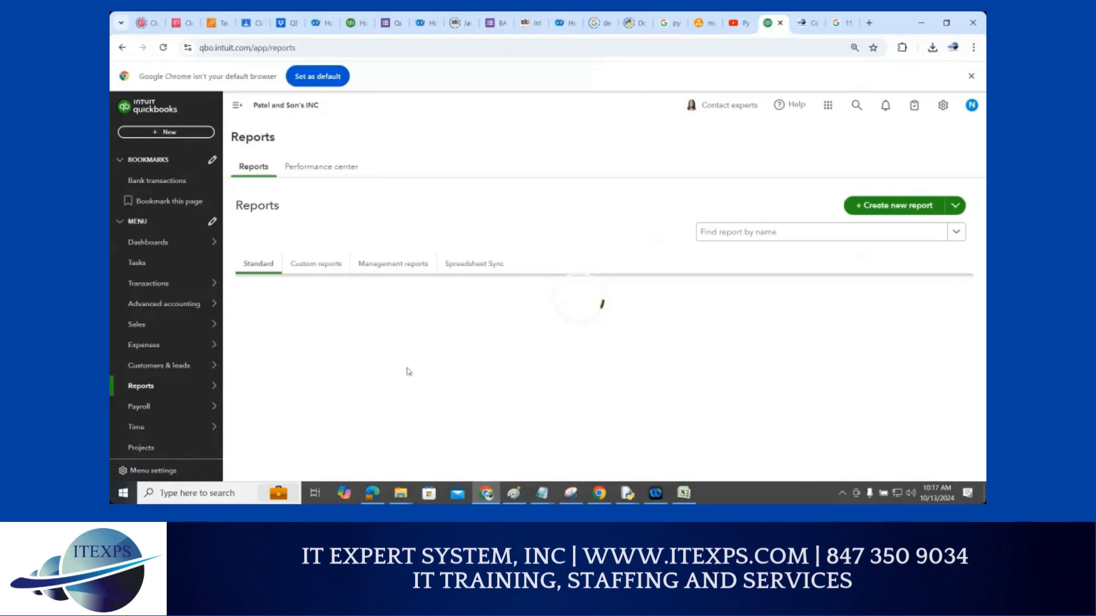
{"action": "scroll", "coordinate": [408, 372], "scroll_direction": "down", "scroll_amount": 1}
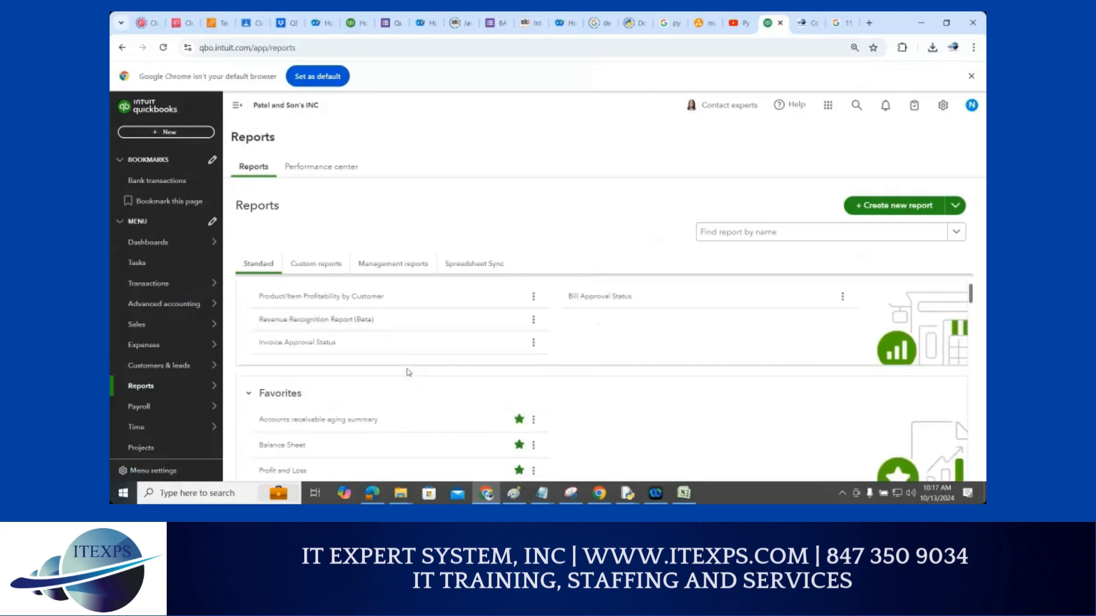
{"action": "scroll", "coordinate": [409, 372], "scroll_direction": "down", "scroll_amount": 2}
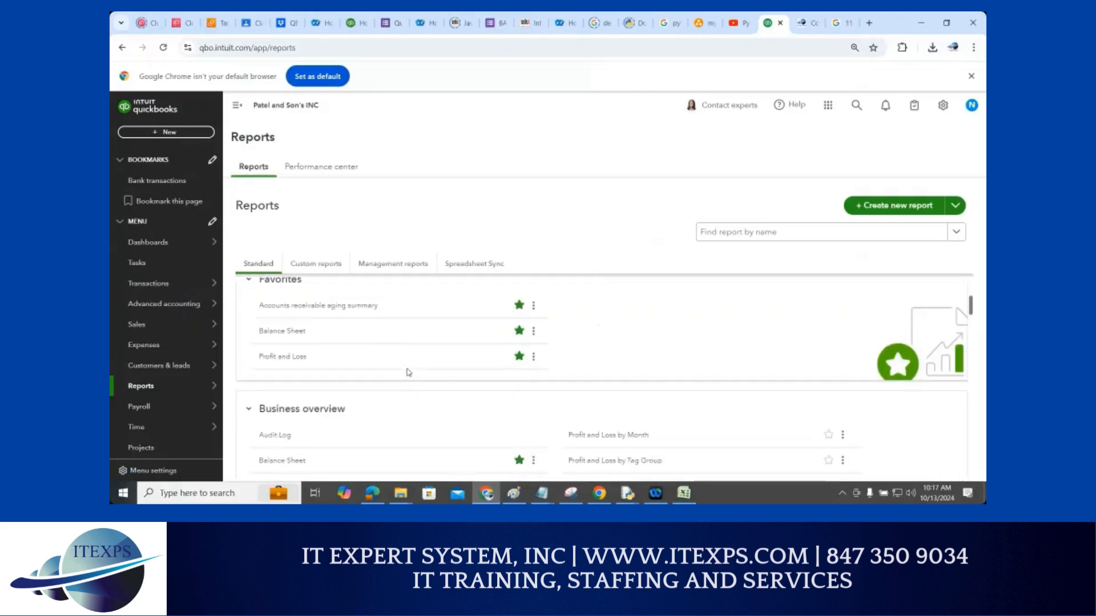
{"action": "left_click", "coordinate": [280, 334]}
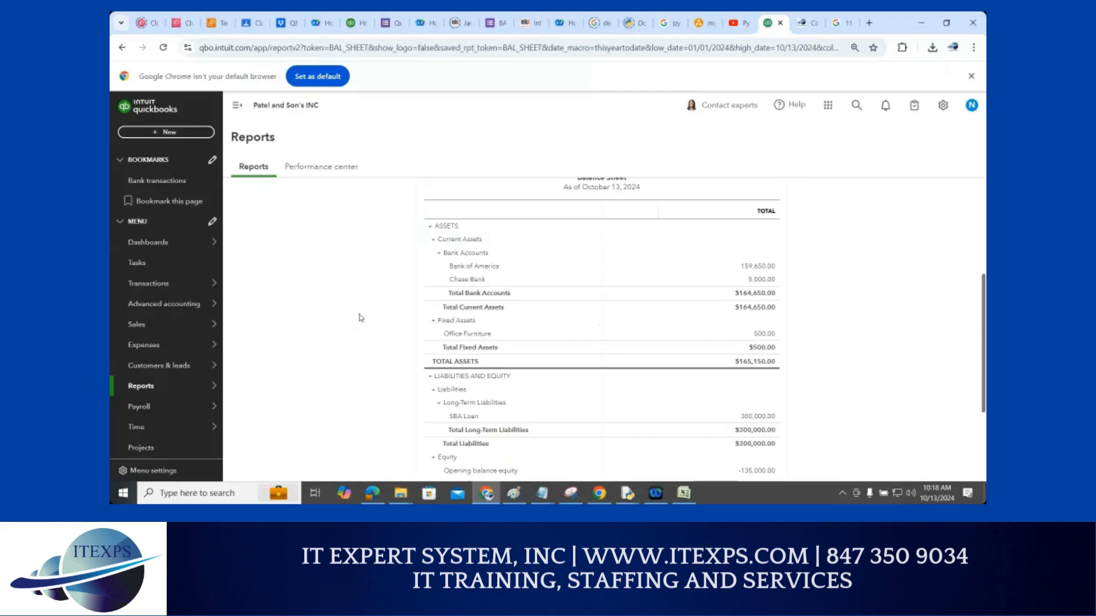
{"action": "scroll", "coordinate": [359, 318], "scroll_direction": "down", "scroll_amount": 2}
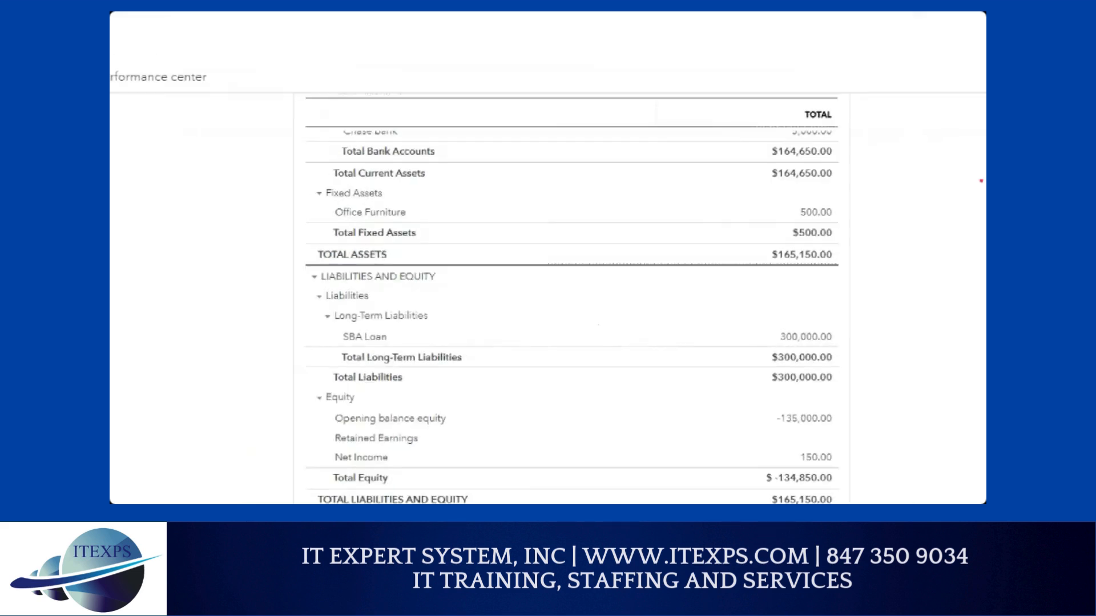
{"action": "mouse_move", "coordinate": [821, 197]}
{"action": "left_mouse_down"}
{"action": "mouse_move", "coordinate": [774, 200]}
{"action": "mouse_move", "coordinate": [774, 215]}
{"action": "mouse_move", "coordinate": [849, 221]}
{"action": "mouse_move", "coordinate": [842, 207]}
{"action": "left_mouse_up"}
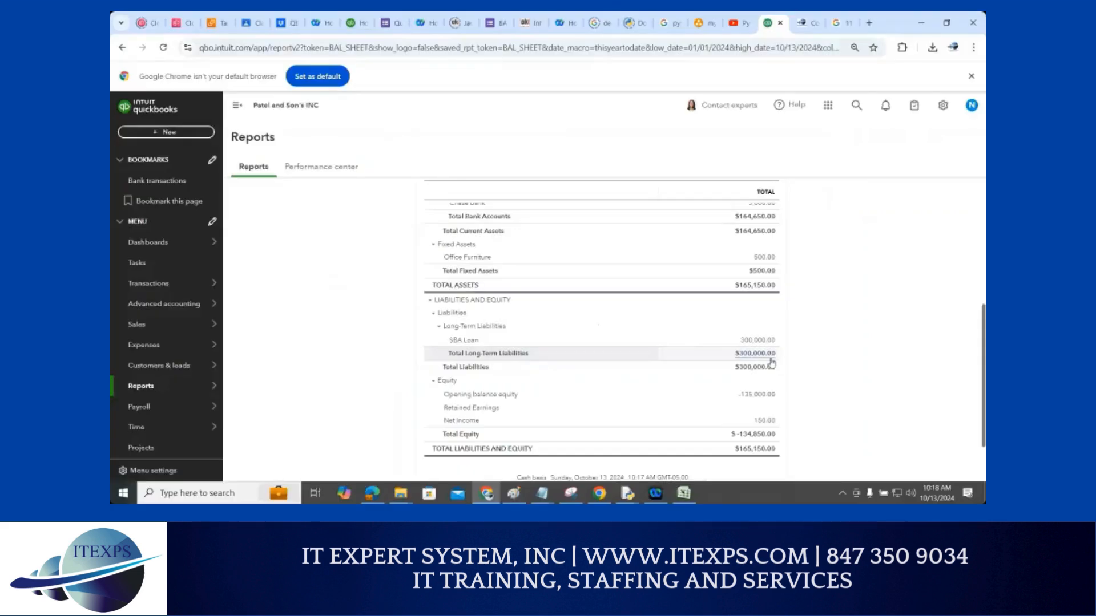
{"action": "scroll", "coordinate": [613, 298], "scroll_direction": "up", "scroll_amount": 3}
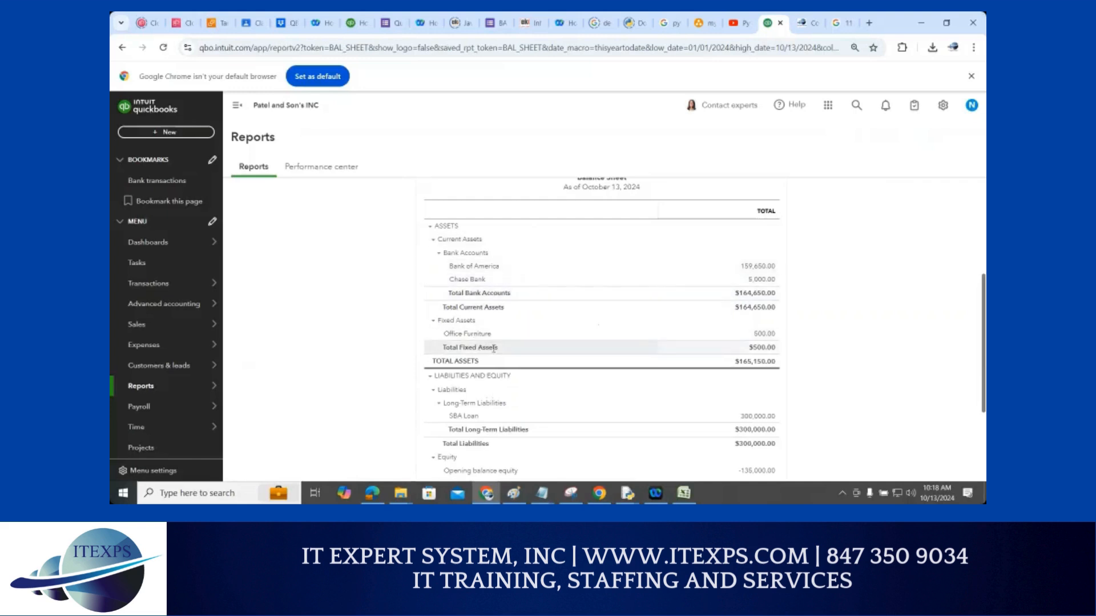
{"action": "scroll", "coordinate": [498, 352], "scroll_direction": "down", "scroll_amount": 2}
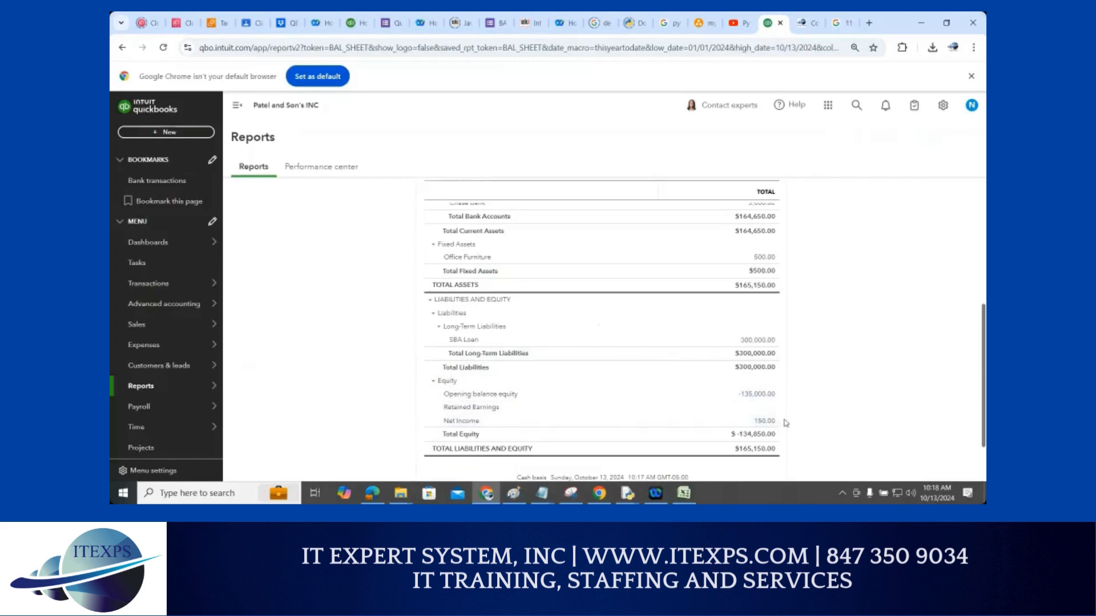
{"action": "scroll", "coordinate": [774, 418], "scroll_direction": "down", "scroll_amount": 1}
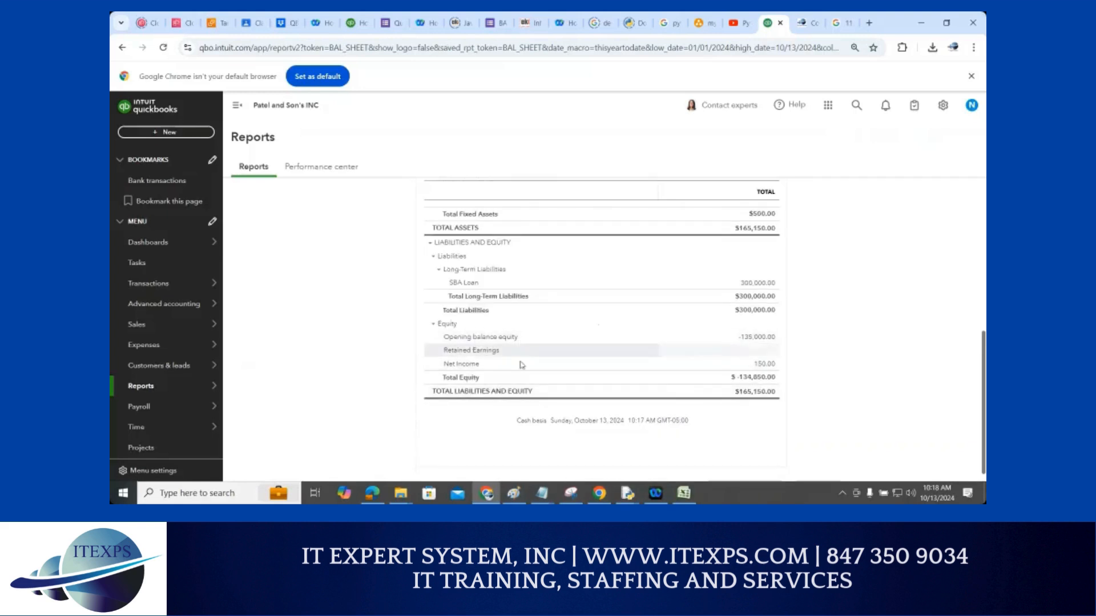
{"action": "scroll", "coordinate": [522, 363], "scroll_direction": "up", "scroll_amount": 3}
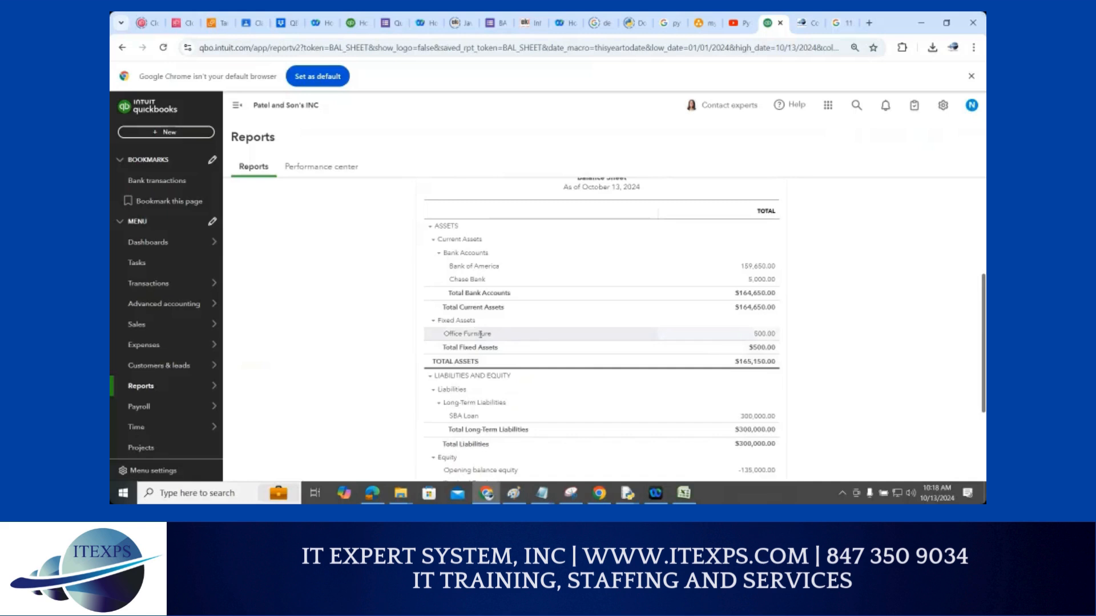
{"action": "left_click", "coordinate": [766, 334]}
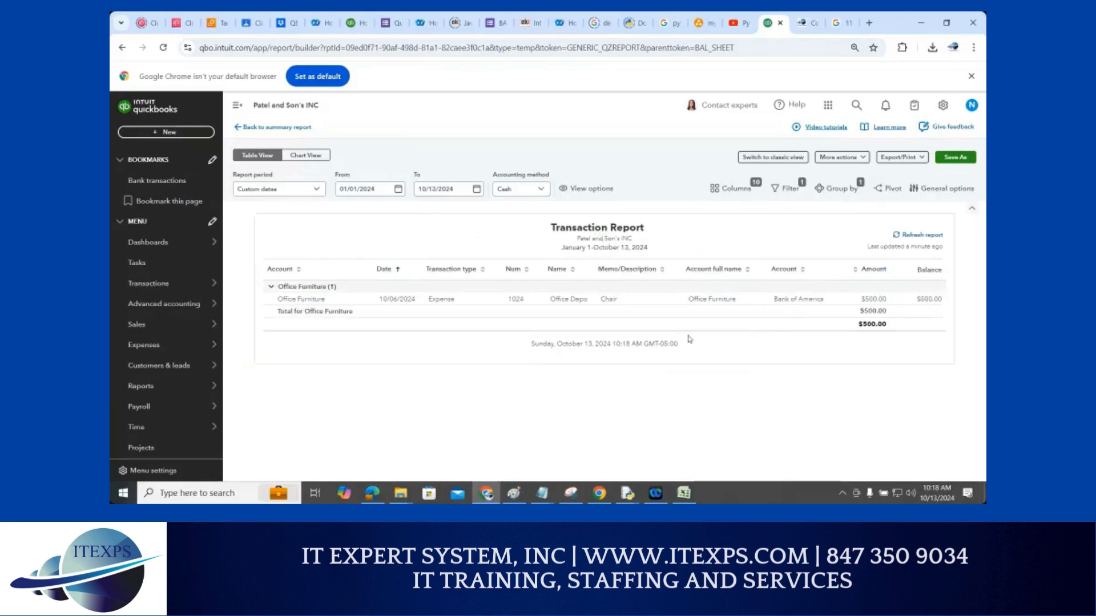
{"action": "left_click", "coordinate": [122, 47]}
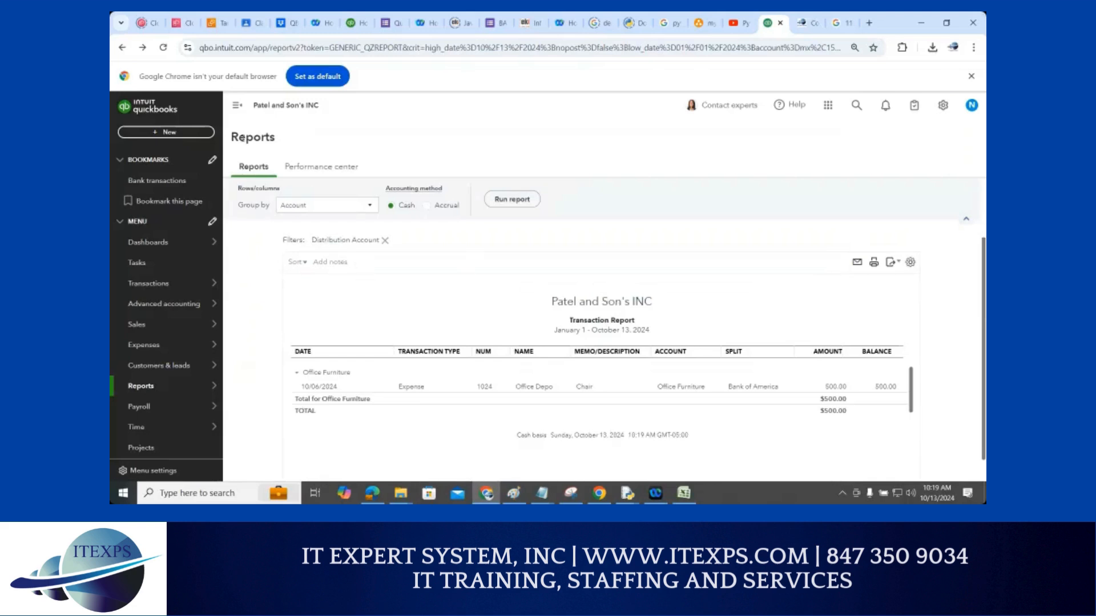
{"action": "mouse_move", "coordinate": [156, 394]}
{"action": "left_click", "coordinate": [153, 389]}
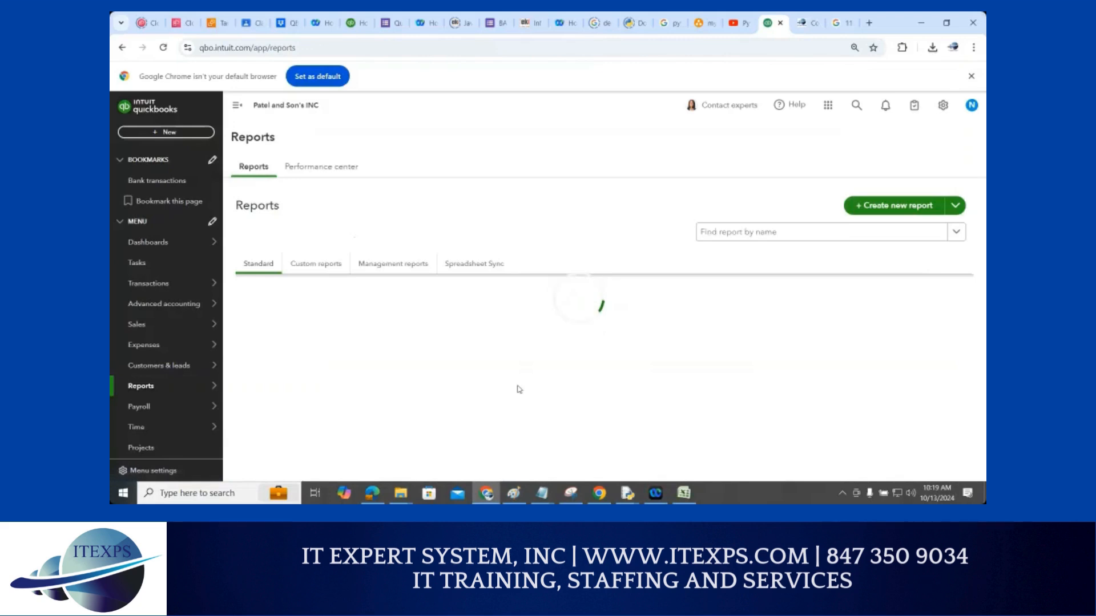
{"action": "scroll", "coordinate": [520, 386], "scroll_direction": "down", "scroll_amount": 3}
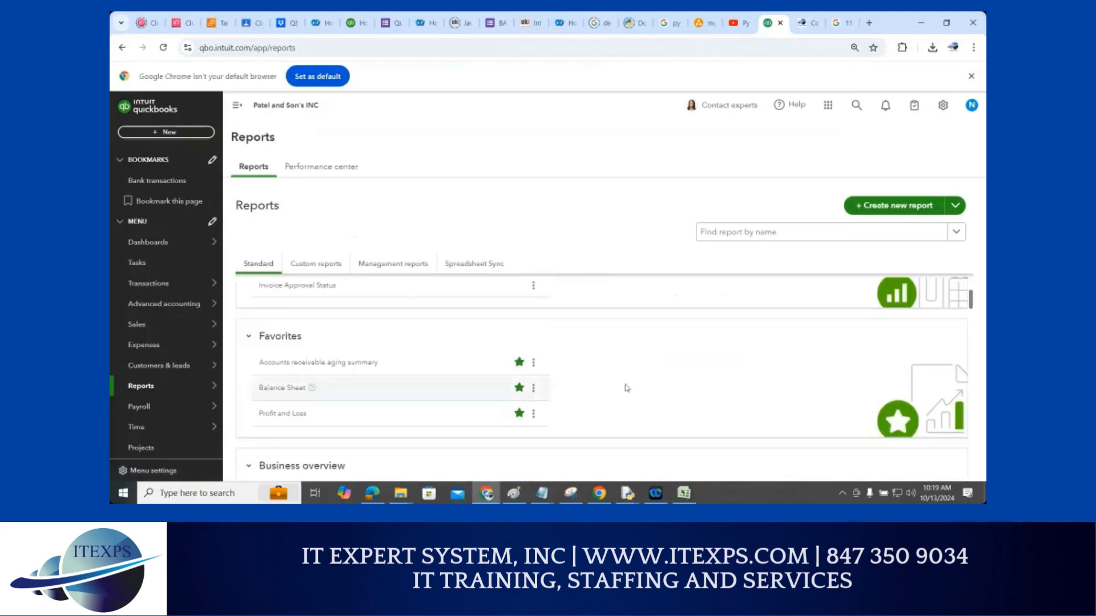
{"action": "scroll", "coordinate": [627, 389], "scroll_direction": "down", "scroll_amount": 1}
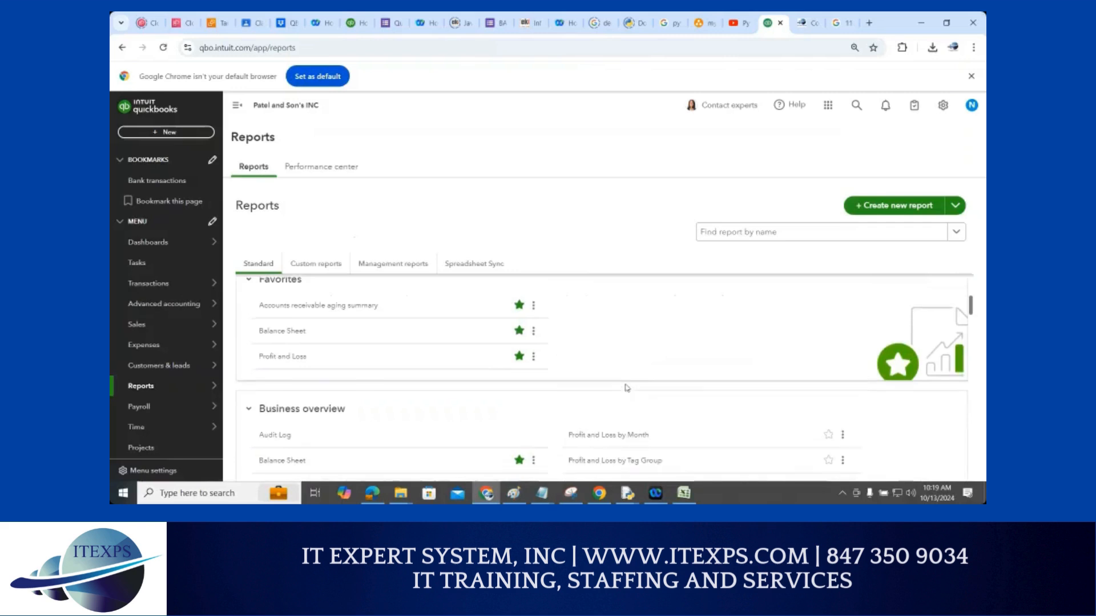
{"action": "left_click", "coordinate": [294, 337]}
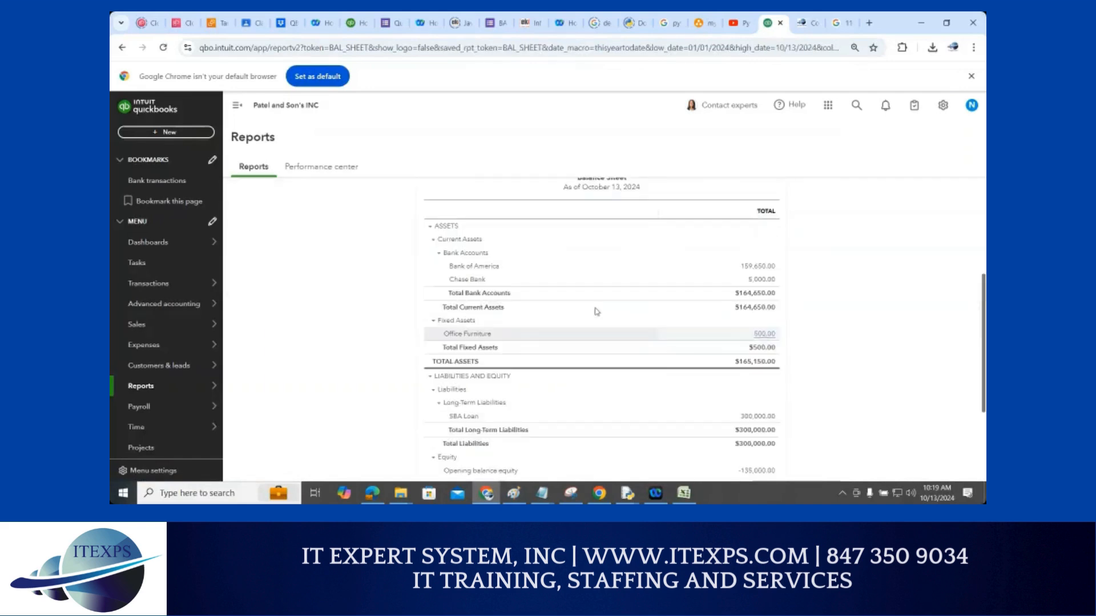
{"action": "left_click", "coordinate": [163, 48]}
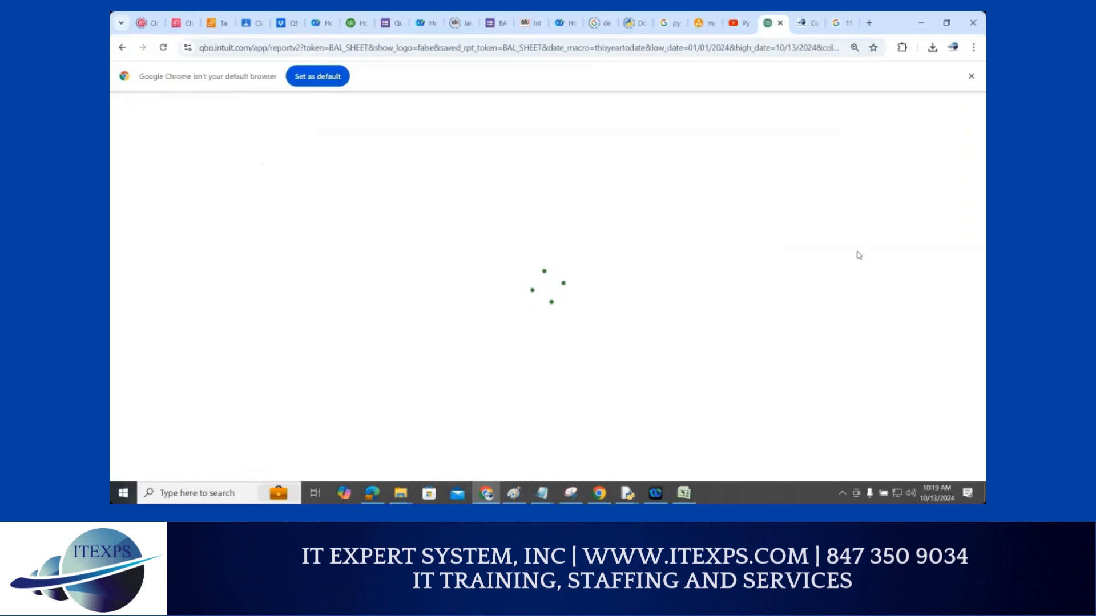
{"action": "scroll", "coordinate": [852, 318], "scroll_direction": "down", "scroll_amount": 3}
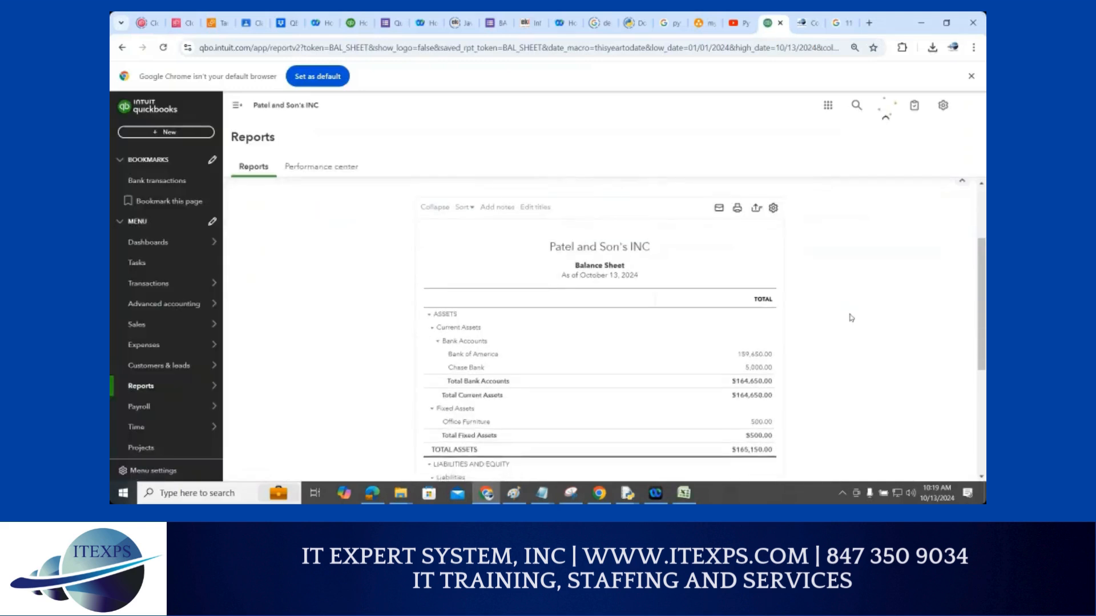
{"action": "scroll", "coordinate": [852, 320], "scroll_direction": "down", "scroll_amount": 3}
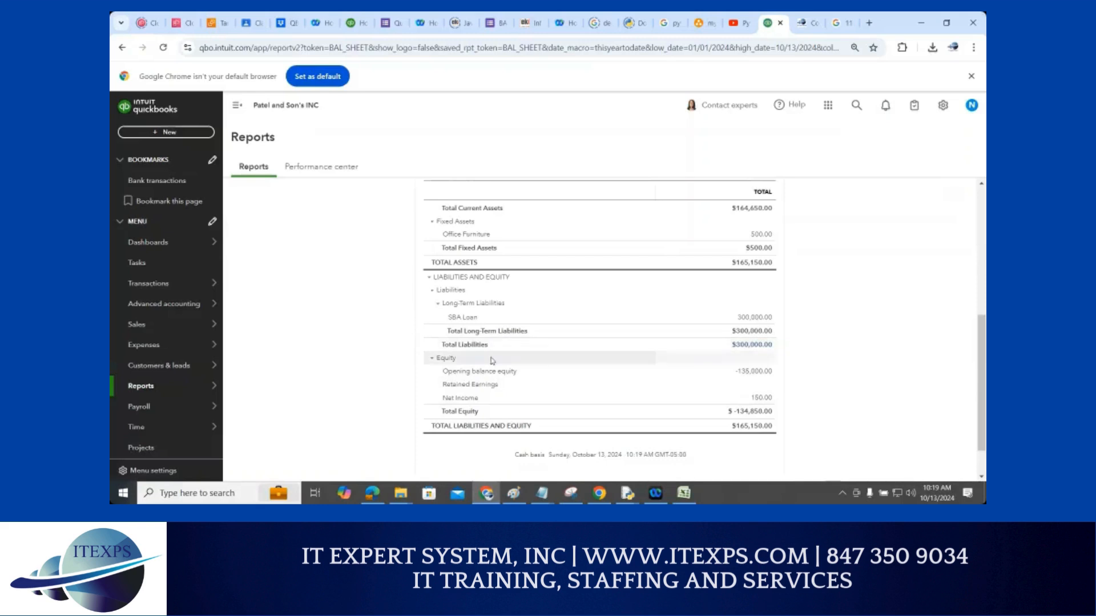
Drill into Total Liabilities $300,000.00 to show the two $150,000.00 SBA Loan journal entries
{"action": "left_click", "coordinate": [756, 347]}
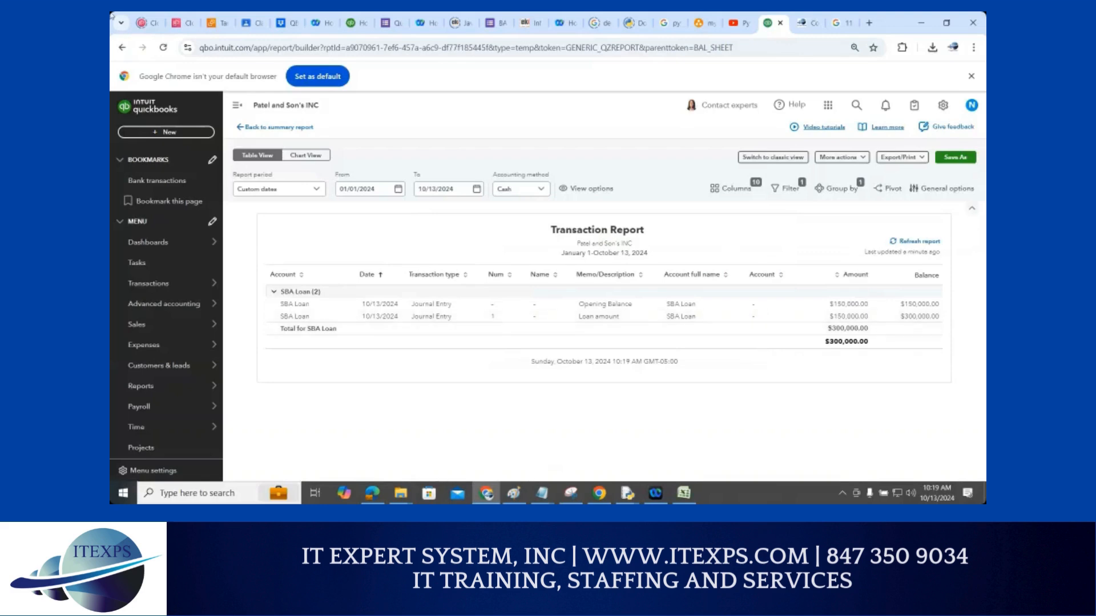
{"action": "left_click", "coordinate": [126, 50]}
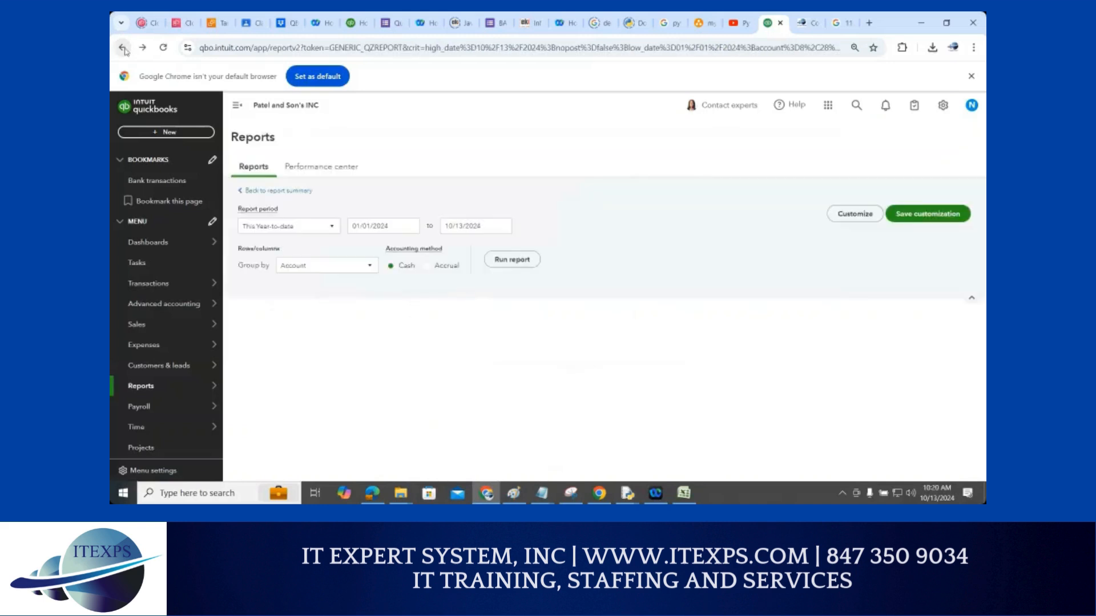
{"action": "scroll", "coordinate": [850, 188], "scroll_direction": "down", "scroll_amount": 2}
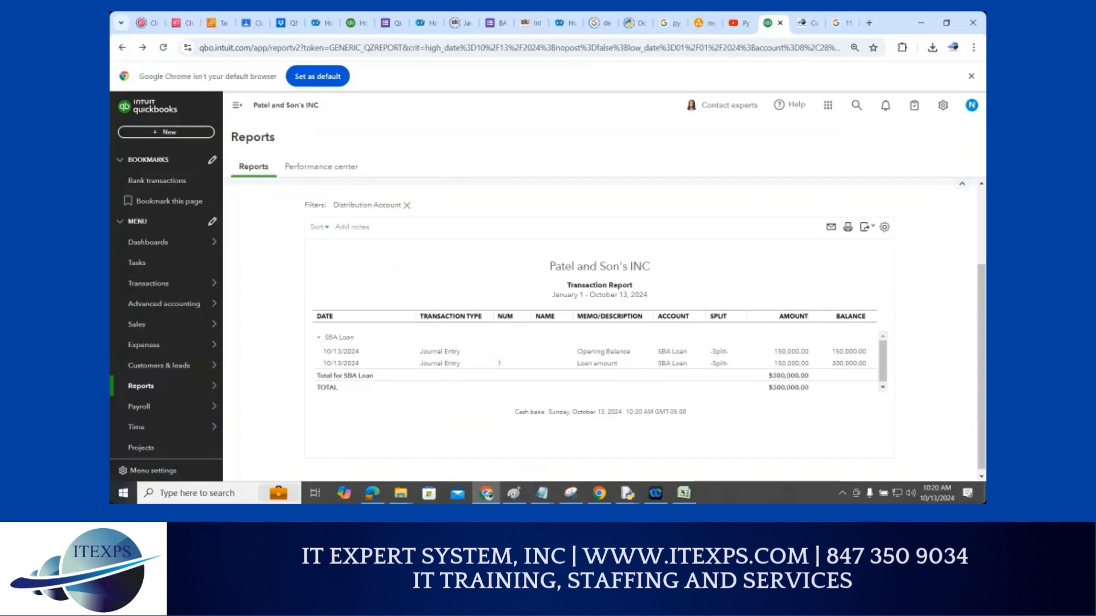
{"action": "mouse_move", "coordinate": [127, 384]}
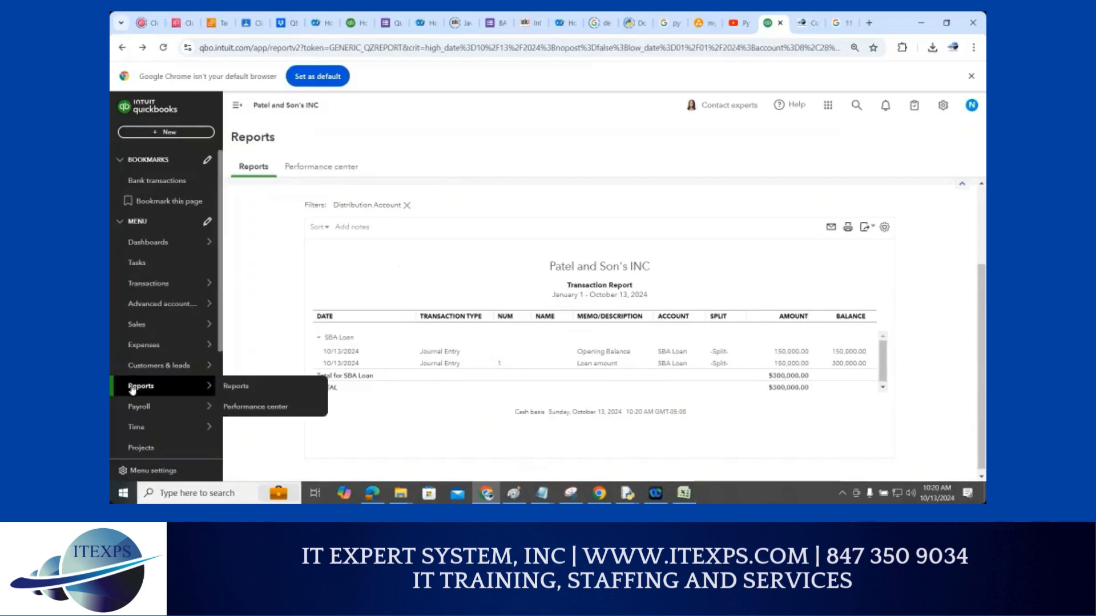
Go back to Reports and scroll the Standard reports list down to Sales and customers
{"action": "left_click", "coordinate": [220, 390]}
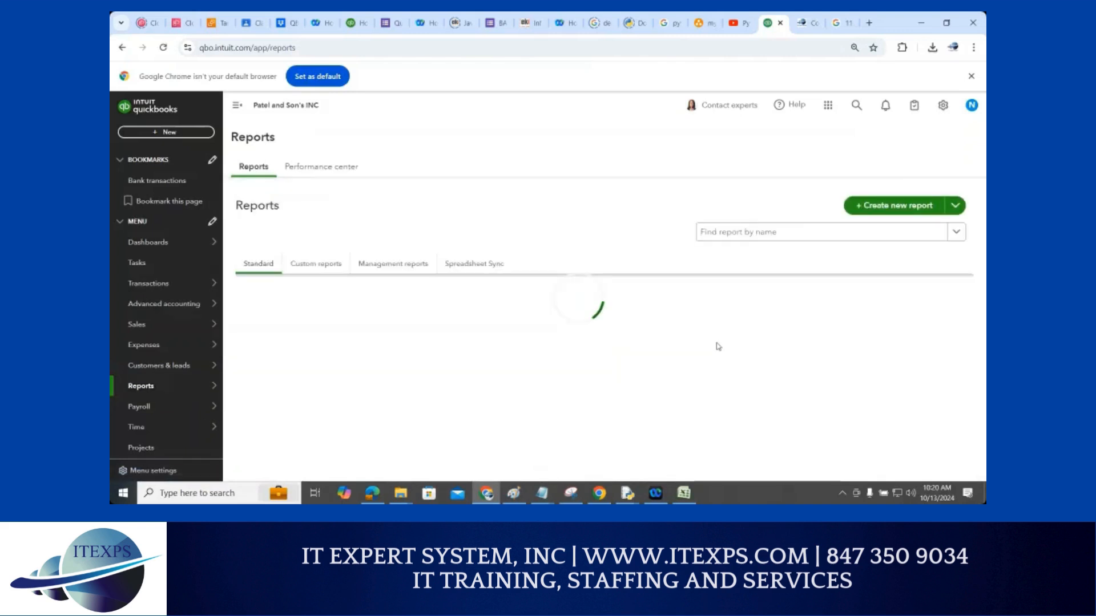
{"action": "scroll", "coordinate": [719, 350], "scroll_direction": "down", "scroll_amount": 2}
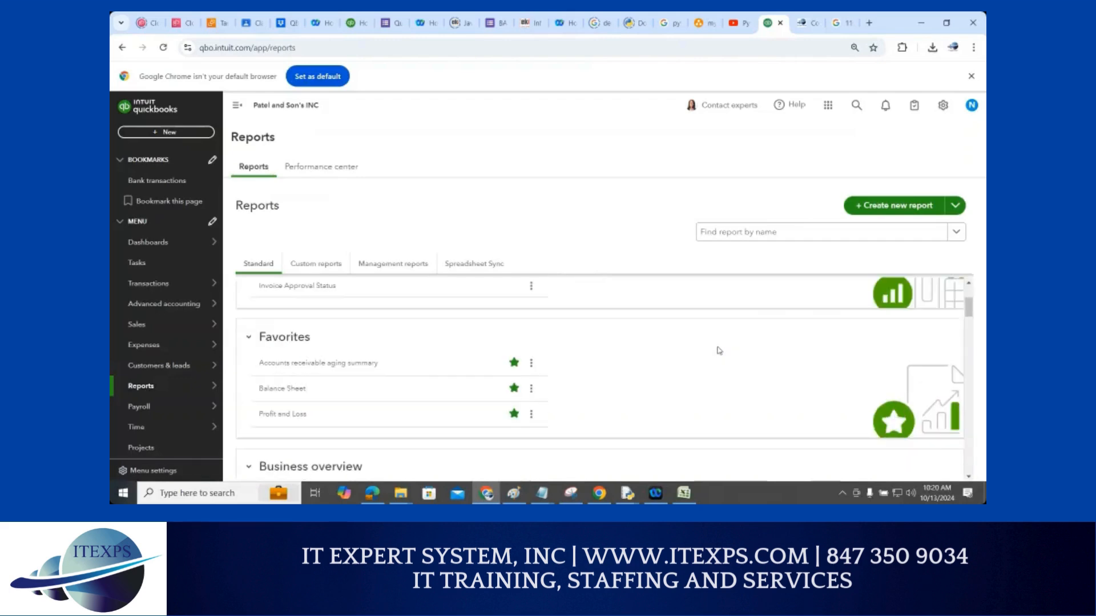
{"action": "scroll", "coordinate": [720, 352], "scroll_direction": "down", "scroll_amount": 1}
{"action": "scroll", "coordinate": [720, 354], "scroll_direction": "down", "scroll_amount": 1}
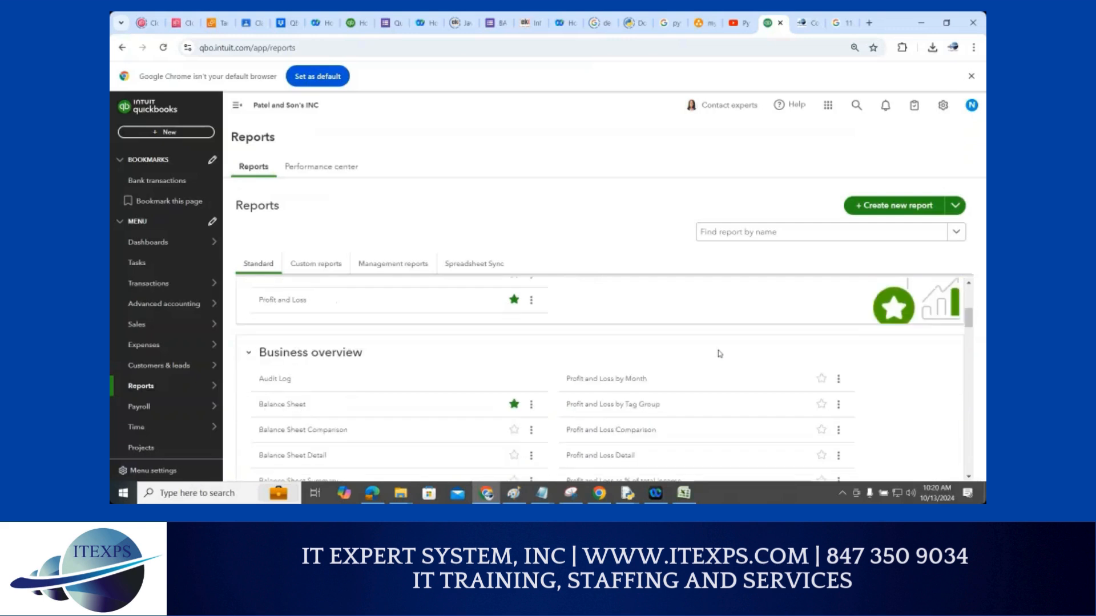
{"action": "scroll", "coordinate": [720, 354], "scroll_direction": "down", "scroll_amount": 1}
{"action": "scroll", "coordinate": [720, 354], "scroll_direction": "down", "scroll_amount": 1}
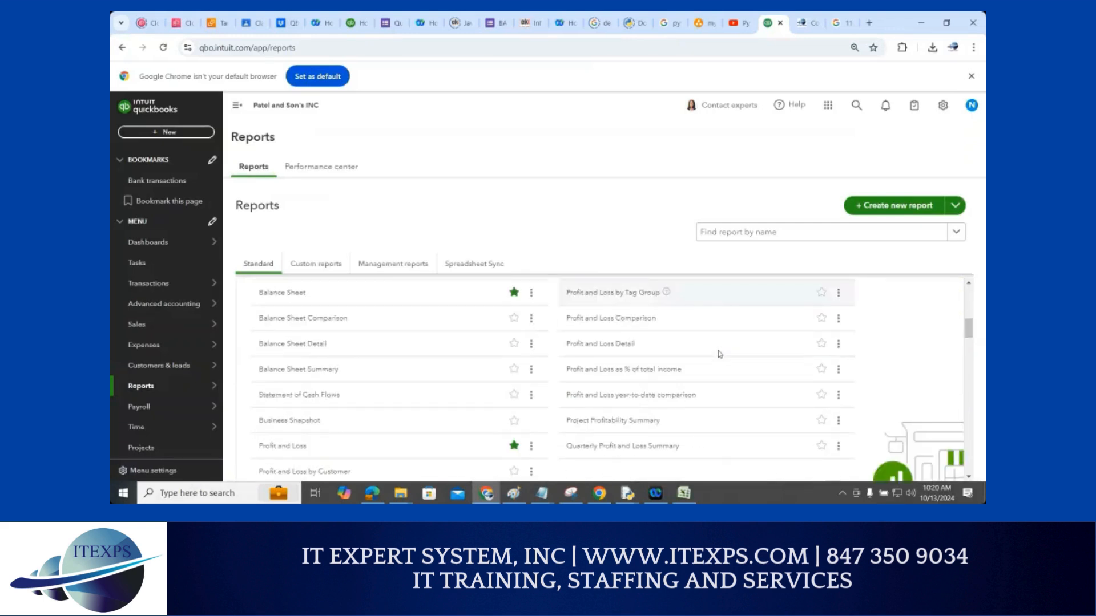
{"action": "scroll", "coordinate": [720, 354], "scroll_direction": "down", "scroll_amount": 1}
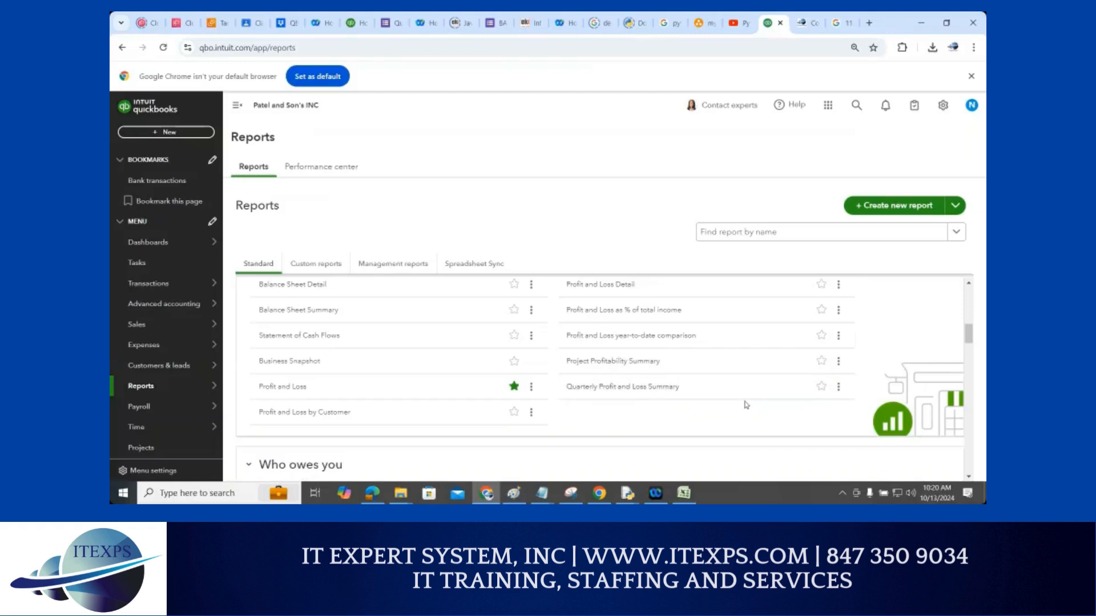
{"action": "scroll", "coordinate": [746, 405], "scroll_direction": "down", "scroll_amount": 1}
{"action": "scroll", "coordinate": [746, 405], "scroll_direction": "down", "scroll_amount": 1}
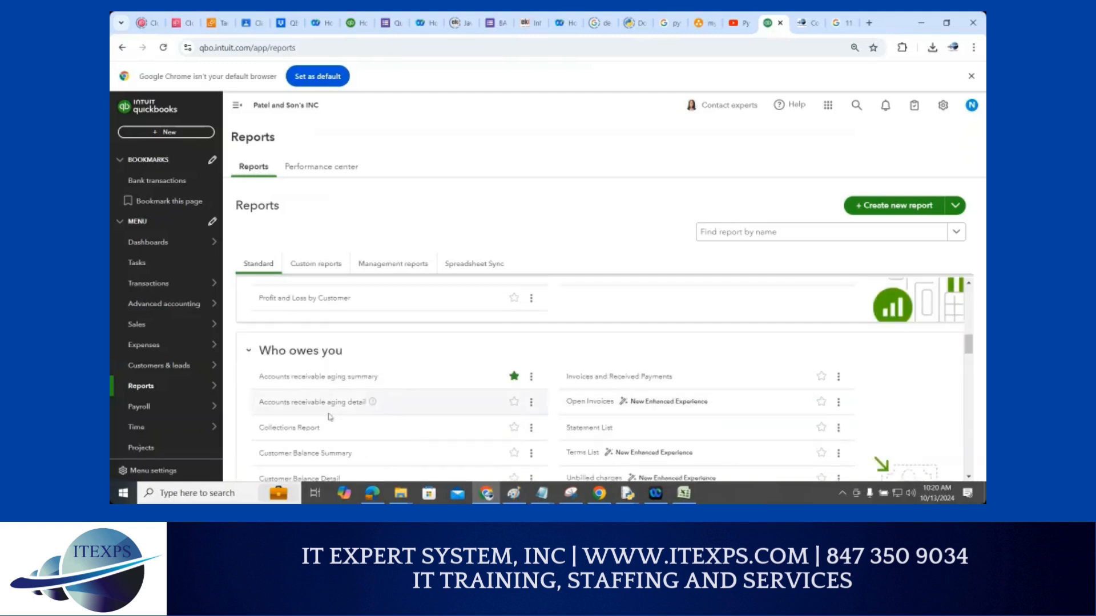
{"action": "scroll", "coordinate": [371, 405], "scroll_direction": "down", "scroll_amount": 1}
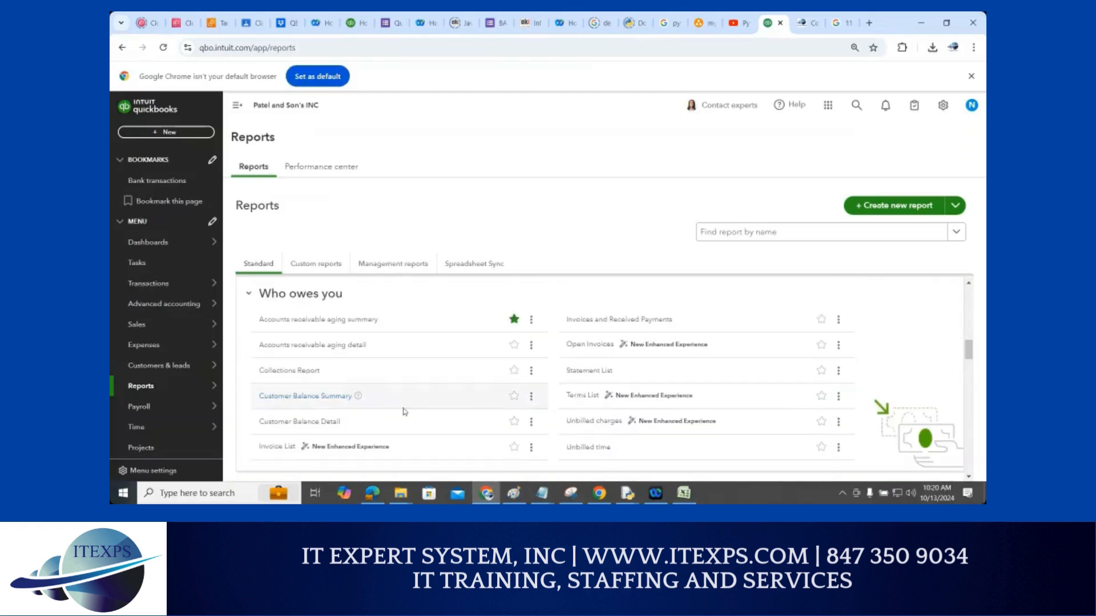
{"action": "scroll", "coordinate": [405, 412], "scroll_direction": "down", "scroll_amount": 2}
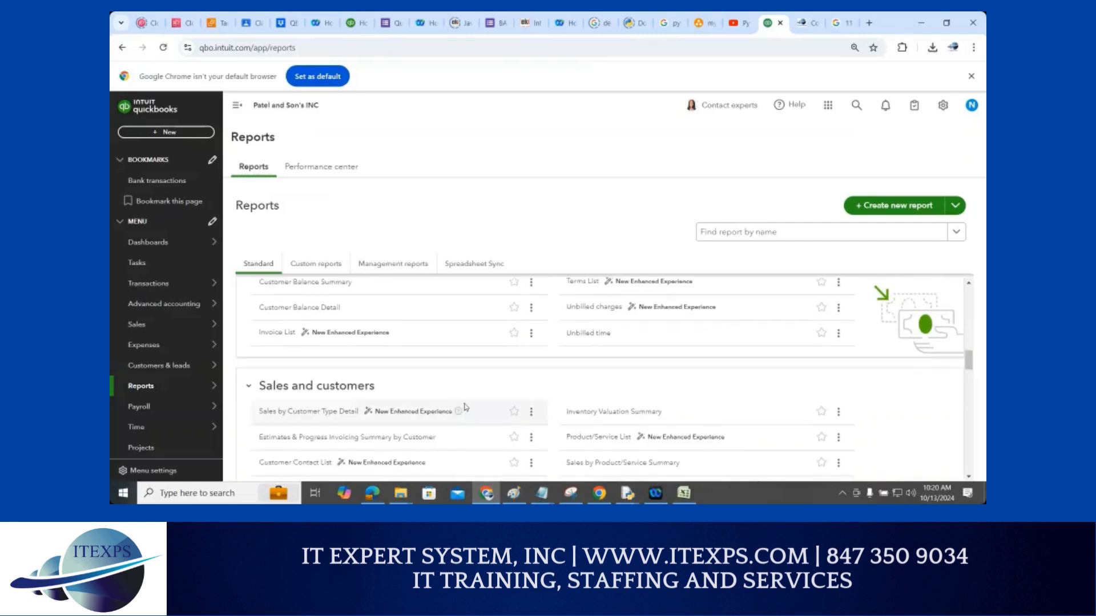
{"action": "scroll", "coordinate": [465, 407], "scroll_direction": "down", "scroll_amount": 1}
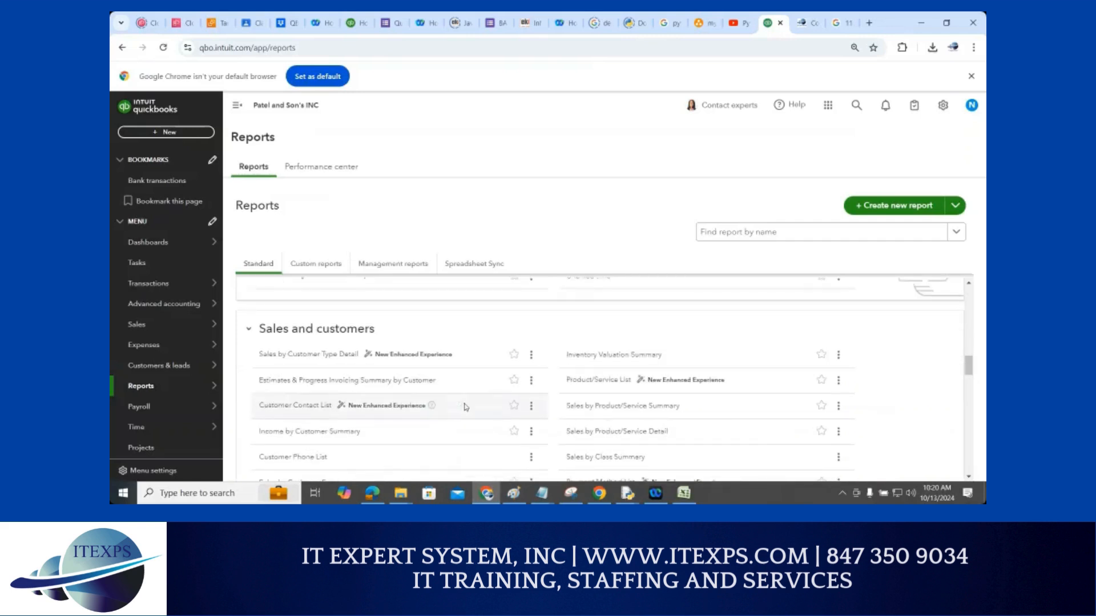
{"action": "left_click", "coordinate": [737, 238]}
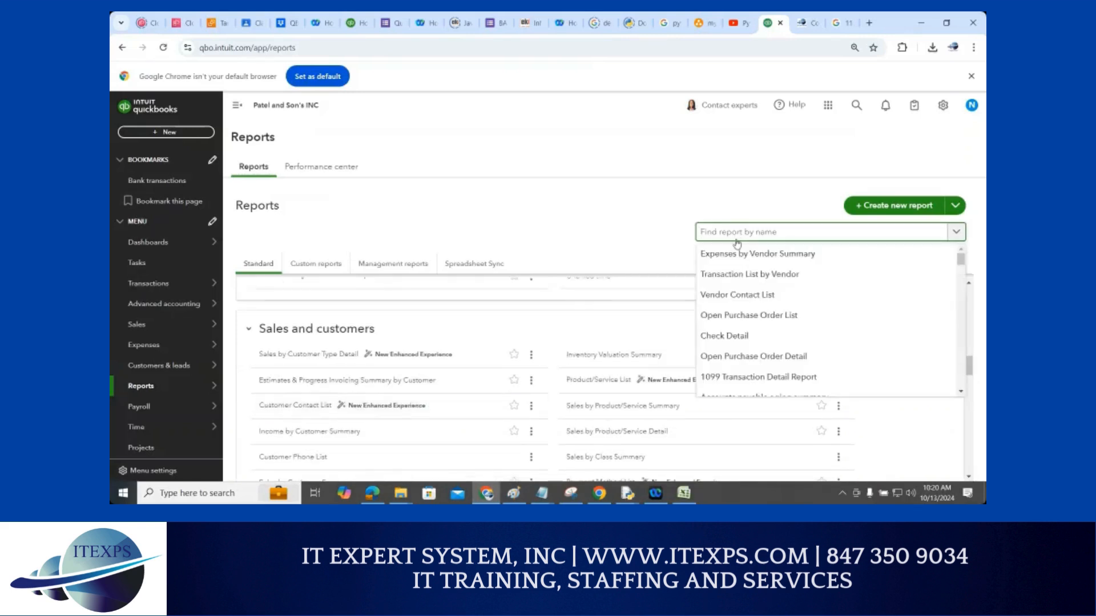
{"action": "type", "text": "acco"}
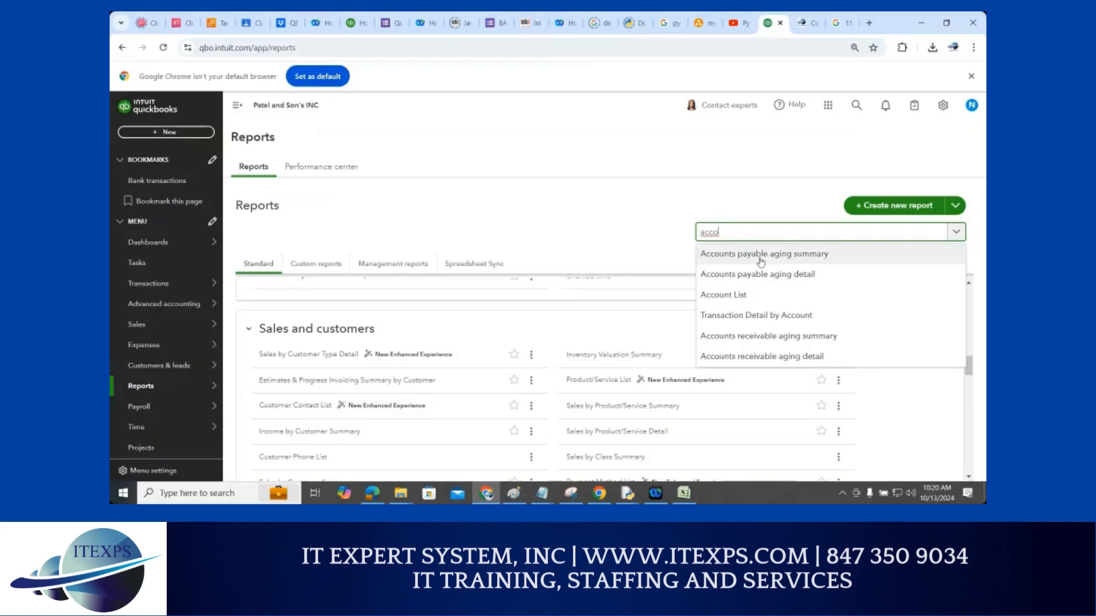
{"action": "left_click", "coordinate": [760, 258]}
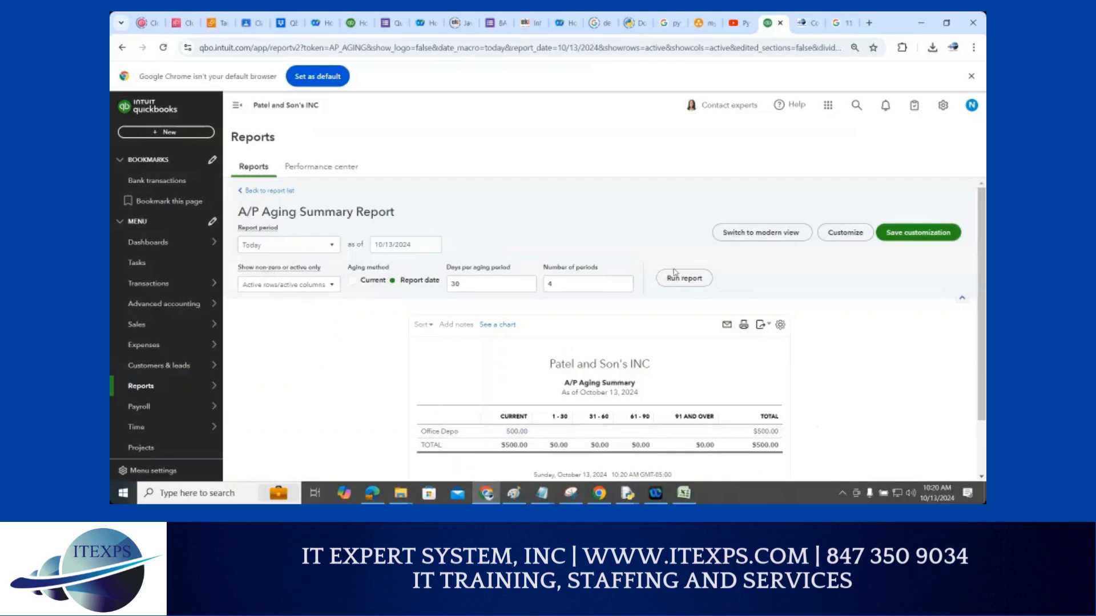
{"action": "left_click", "coordinate": [122, 47]}
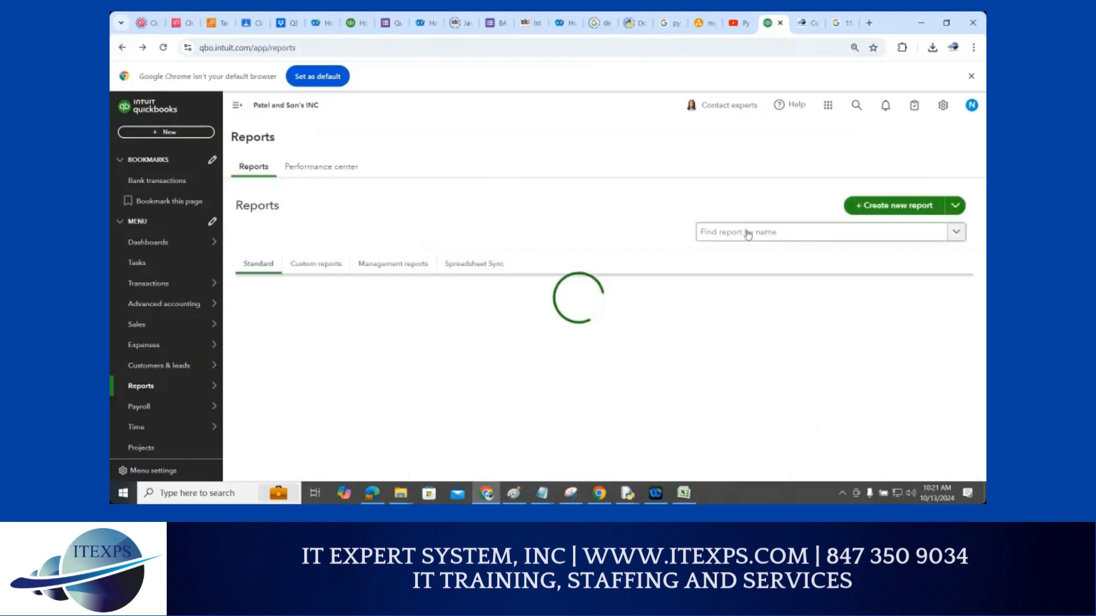
Search reports for 'account' and open Accounts payable aging summary showing Office Depo's $500.00
{"action": "left_click", "coordinate": [748, 234]}
{"action": "type", "text": "a"}
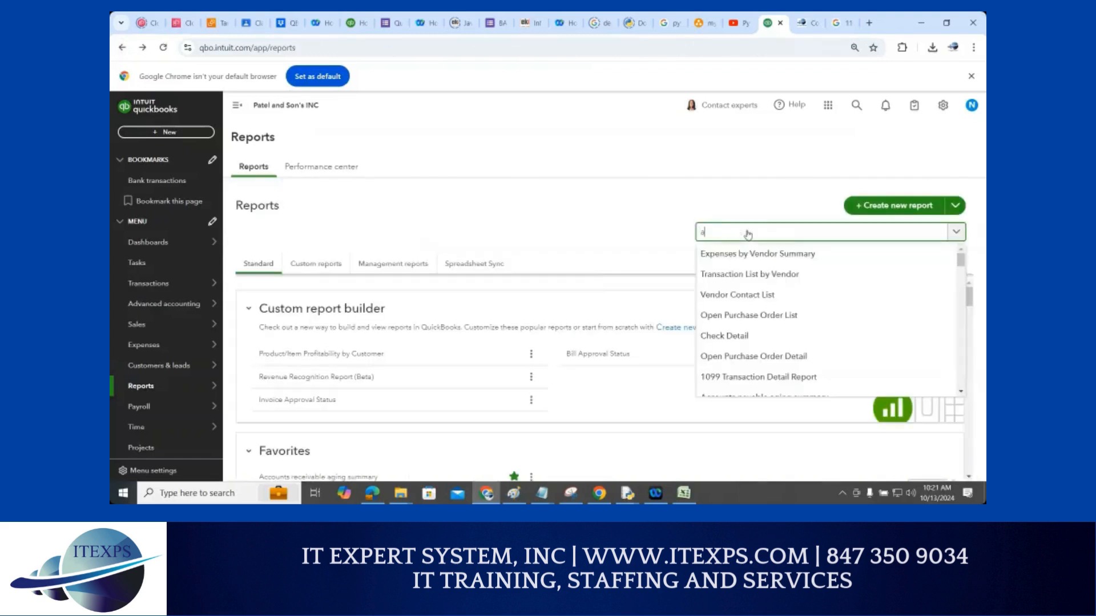
{"action": "type", "text": "ccount"}
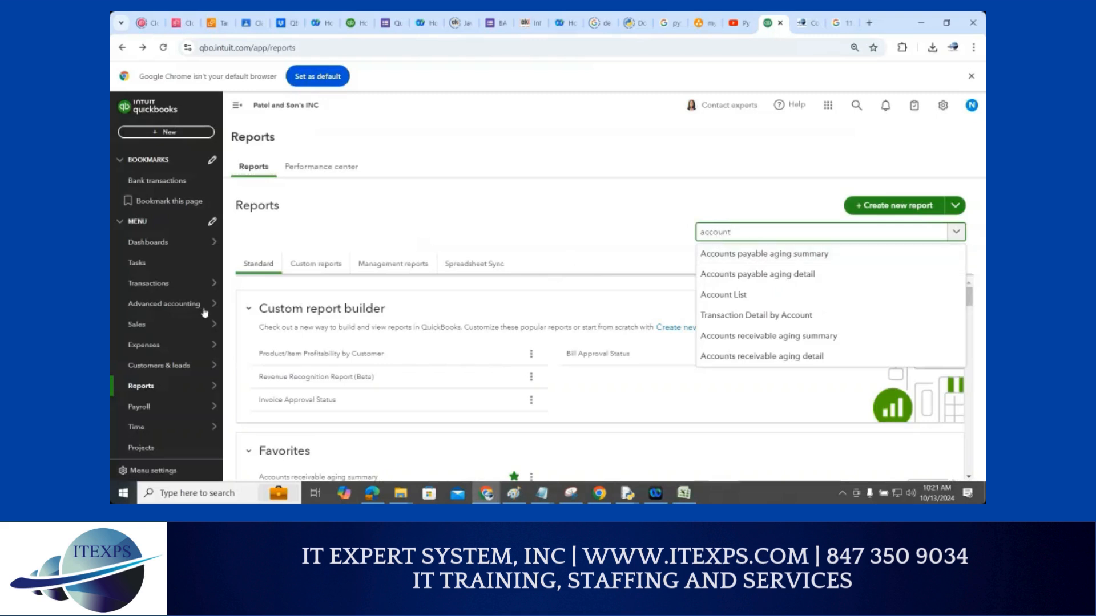
{"action": "mouse_move", "coordinate": [152, 386]}
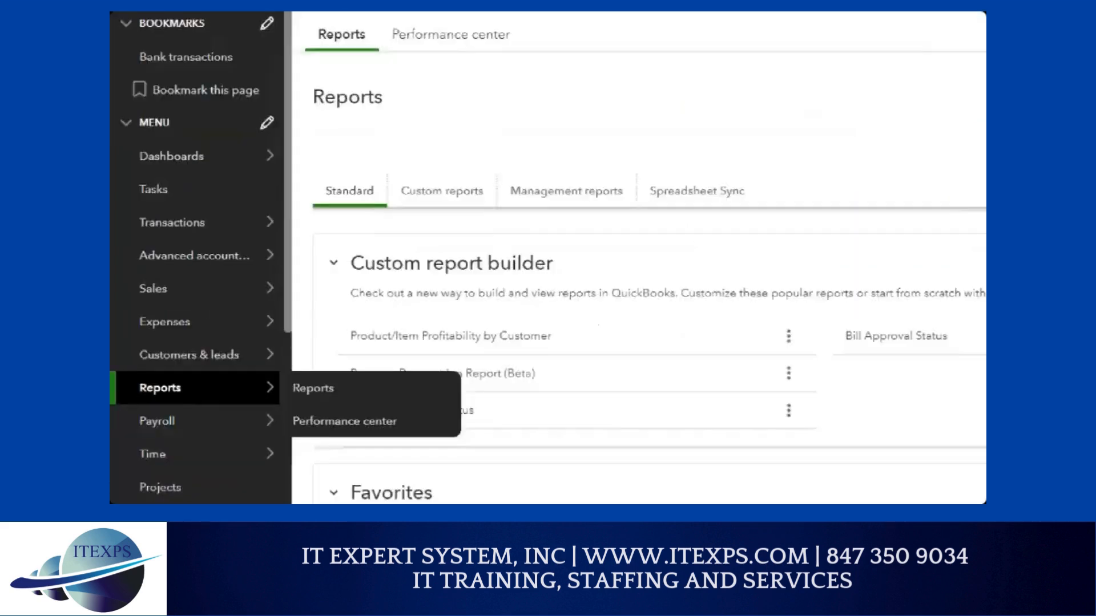
{"action": "mouse_move", "coordinate": [147, 376]}
{"action": "left_mouse_down"}
{"action": "mouse_move", "coordinate": [133, 393]}
{"action": "mouse_move", "coordinate": [197, 297]}
{"action": "mouse_move", "coordinate": [509, 213]}
{"action": "mouse_move", "coordinate": [691, 217]}
{"action": "left_mouse_up"}
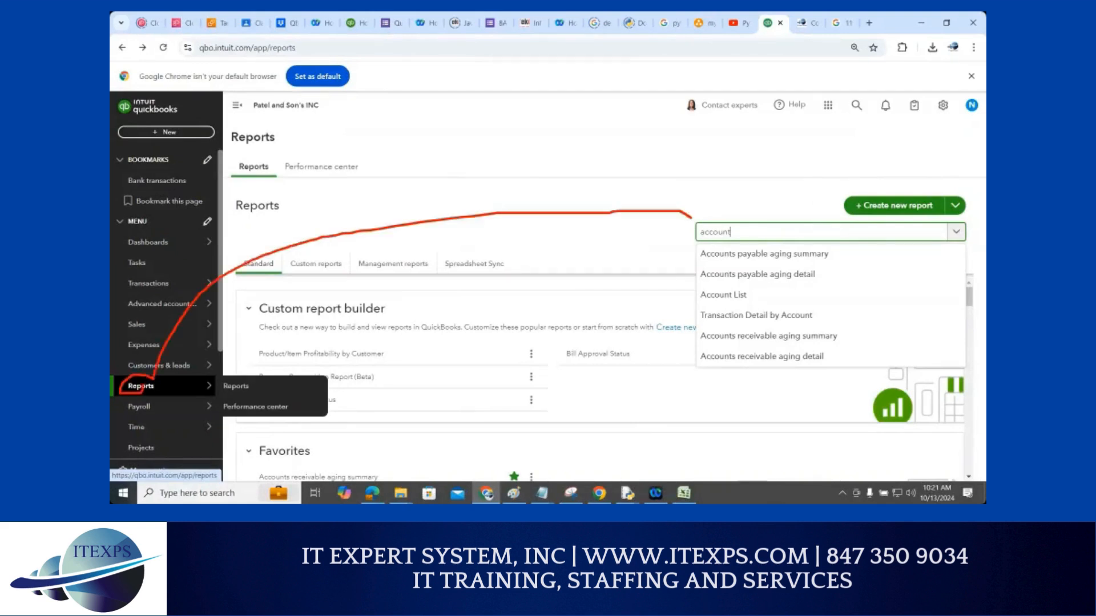
{"action": "left_click_drag", "start_coordinate": [694, 260], "coordinate": [824, 259]}
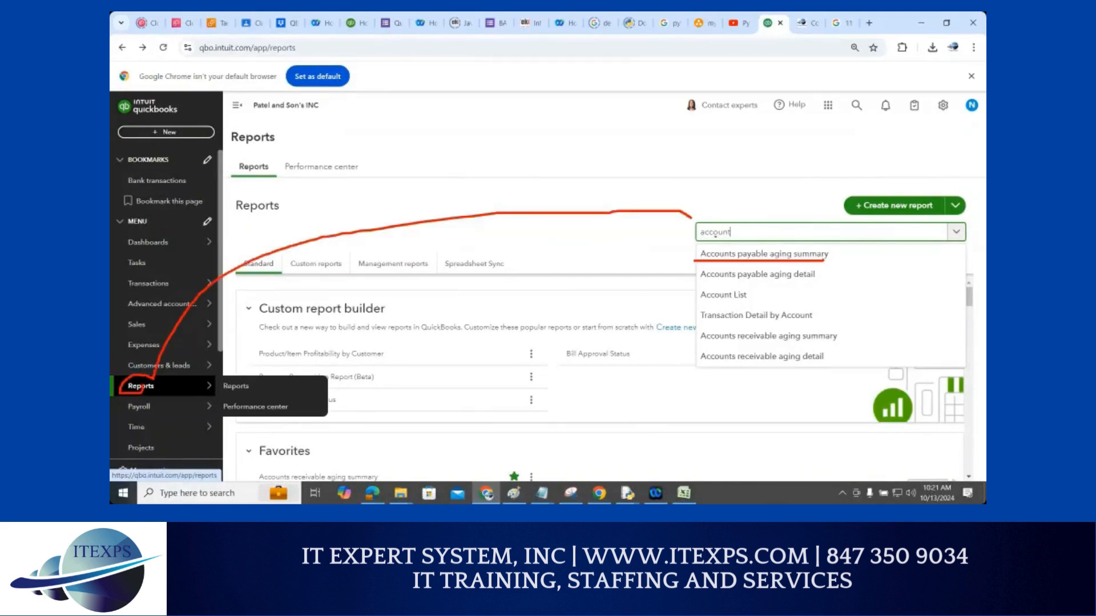
{"action": "left_click_drag", "start_coordinate": [698, 238], "coordinate": [744, 238]}
{"action": "left_click", "coordinate": [768, 254]}
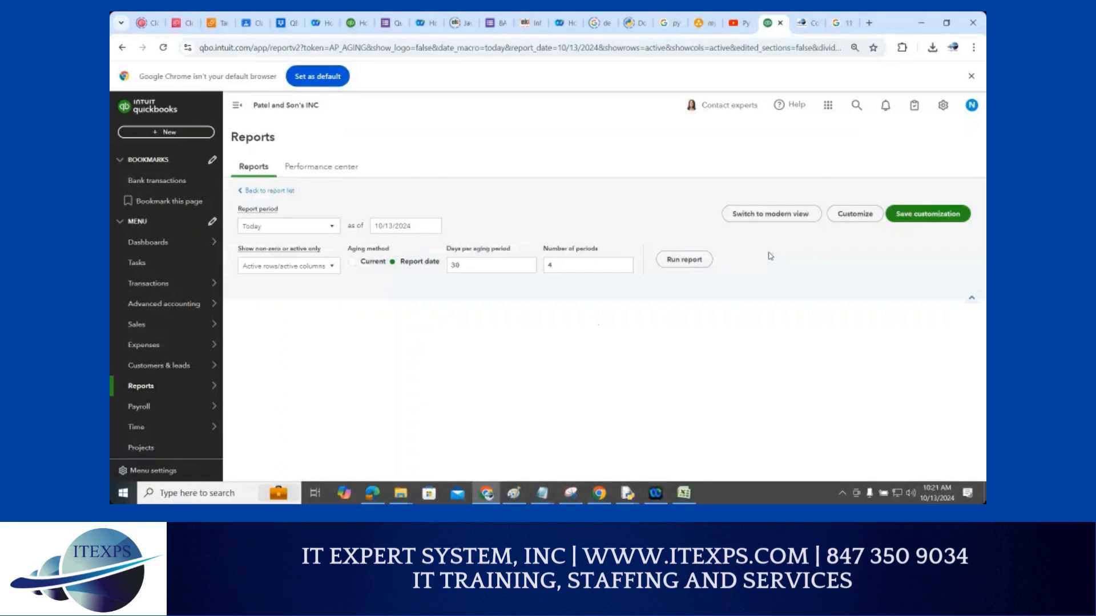
{"action": "scroll", "coordinate": [757, 384], "scroll_direction": "down", "scroll_amount": 2}
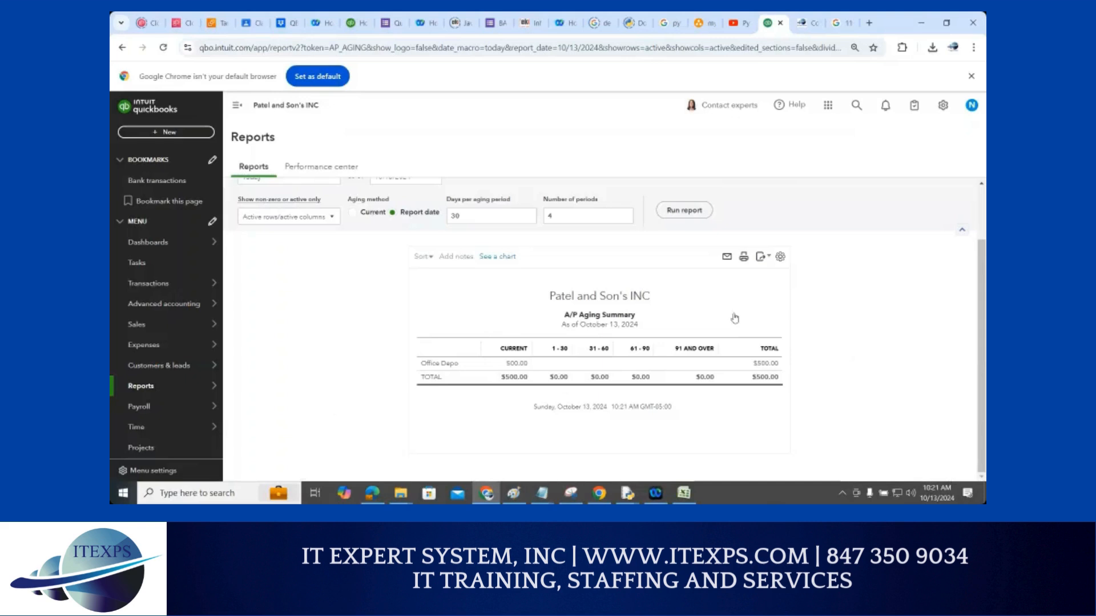
Use the header search's Create Bill shortcut to start a new, empty bill
{"action": "left_click", "coordinate": [854, 107]}
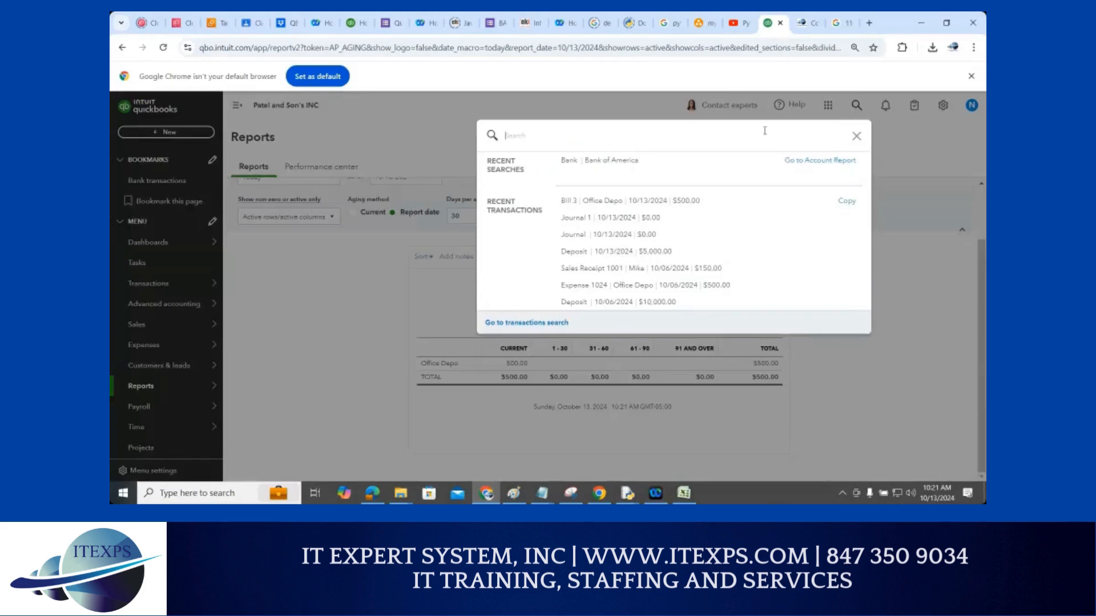
{"action": "type", "text": "d"}
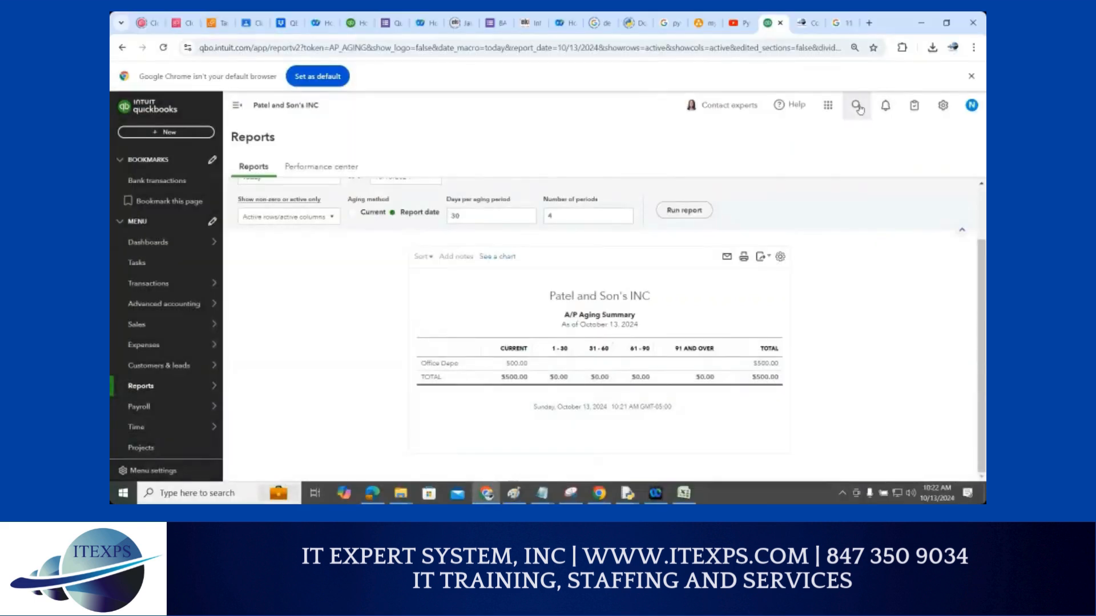
{"action": "left_click", "coordinate": [856, 105]}
{"action": "type", "text": "d"}
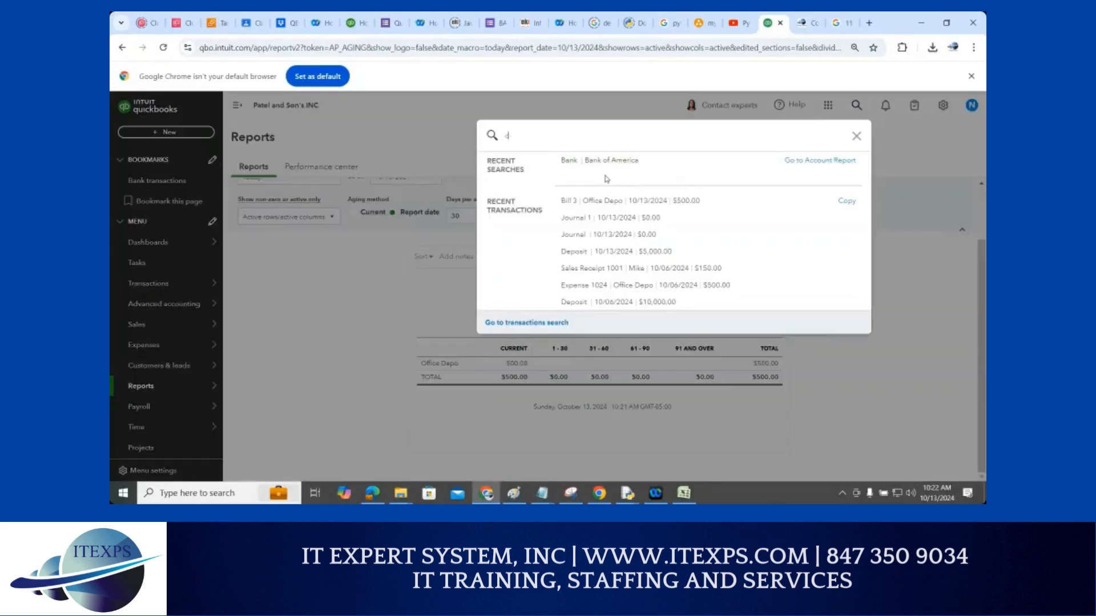
{"action": "type", "text": "re"}
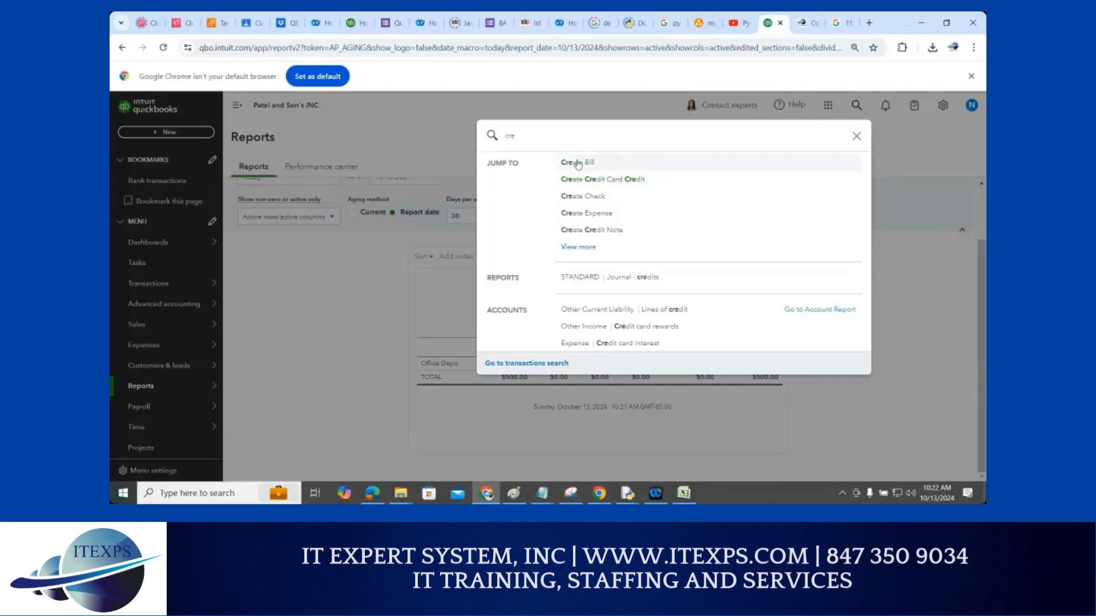
{"action": "left_click", "coordinate": [577, 164]}
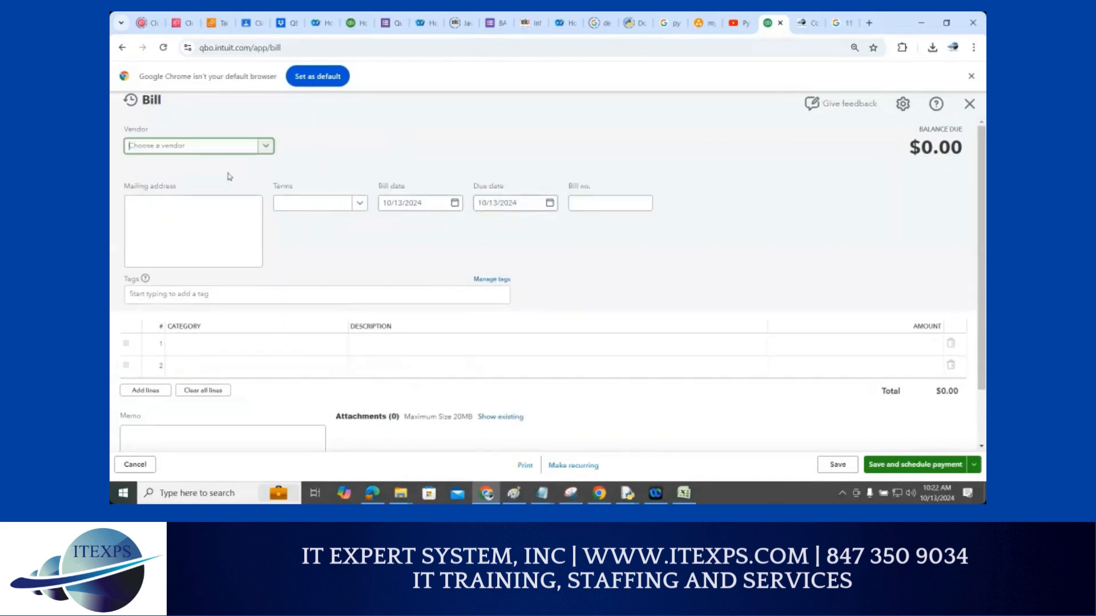
Add 'Vendor B' as a new vendor and select it on the bill
{"action": "left_click", "coordinate": [266, 150]}
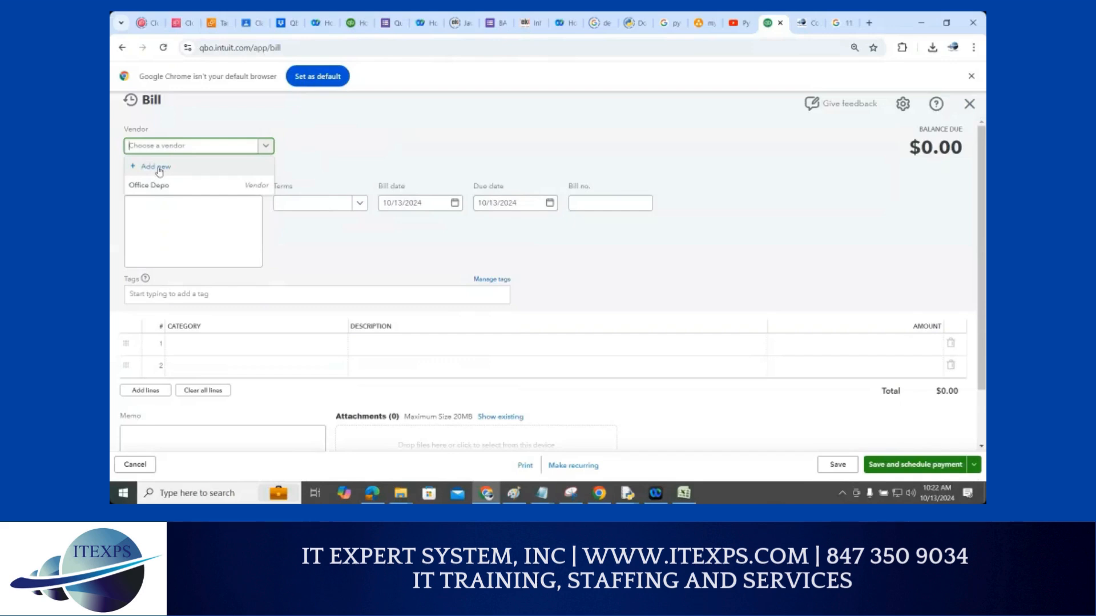
{"action": "key", "text": "ctrl+1"}
{"action": "left_click", "coordinate": [207, 168]}
{"action": "mouse_move", "coordinate": [232, 170]}
{"action": "left_mouse_down"}
{"action": "mouse_move", "coordinate": [182, 165]}
{"action": "mouse_move", "coordinate": [223, 171]}
{"action": "mouse_move", "coordinate": [189, 175]}
{"action": "mouse_move", "coordinate": [219, 166]}
{"action": "mouse_move", "coordinate": [206, 168]}
{"action": "left_mouse_up"}
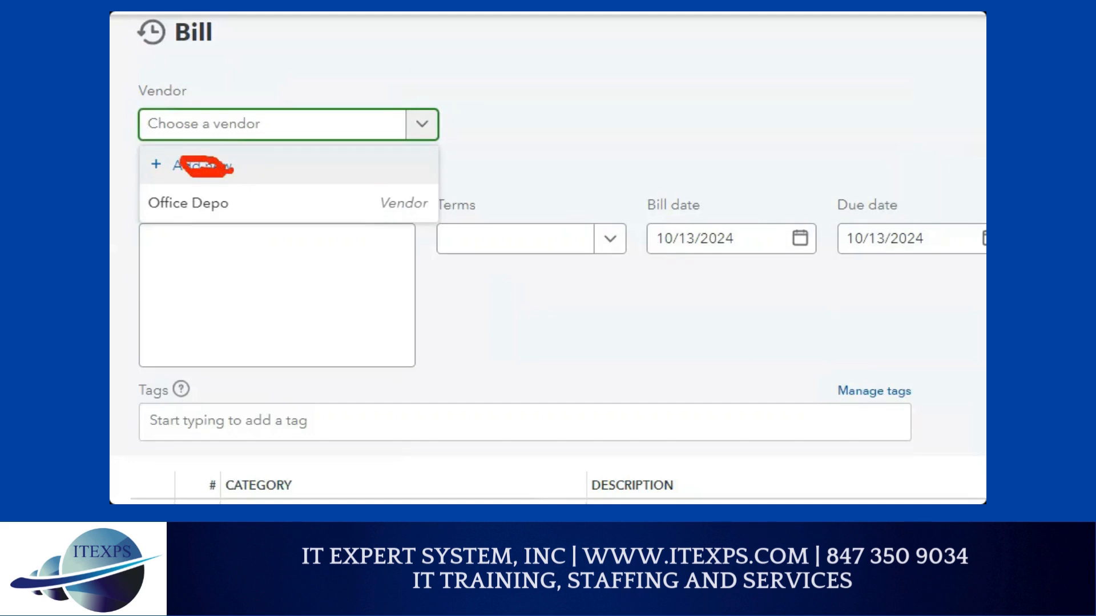
{"action": "key", "text": "Escape"}
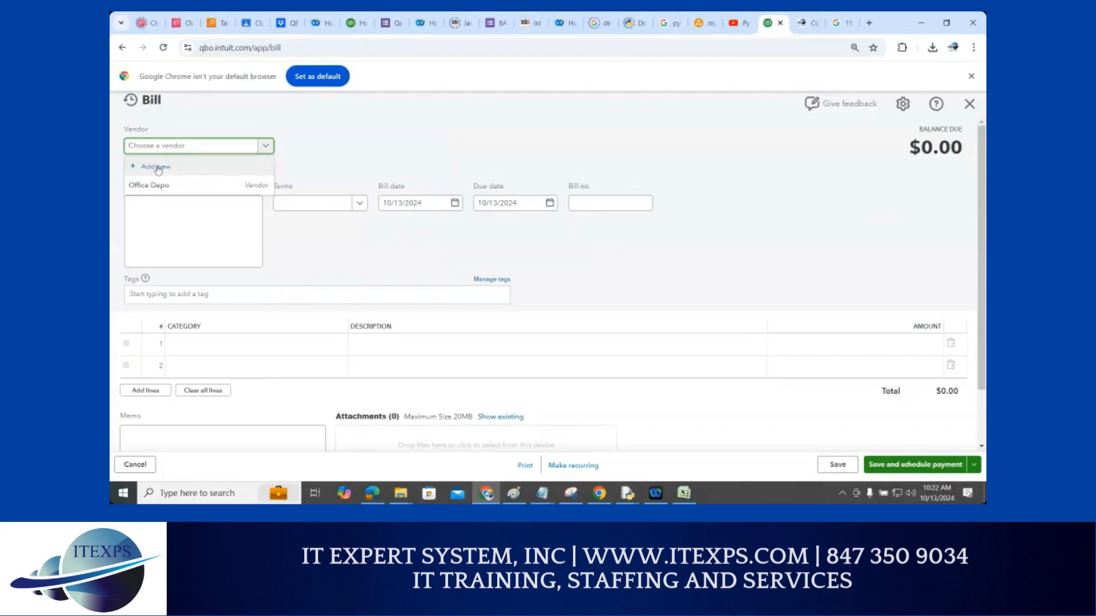
{"action": "left_click", "coordinate": [158, 168]}
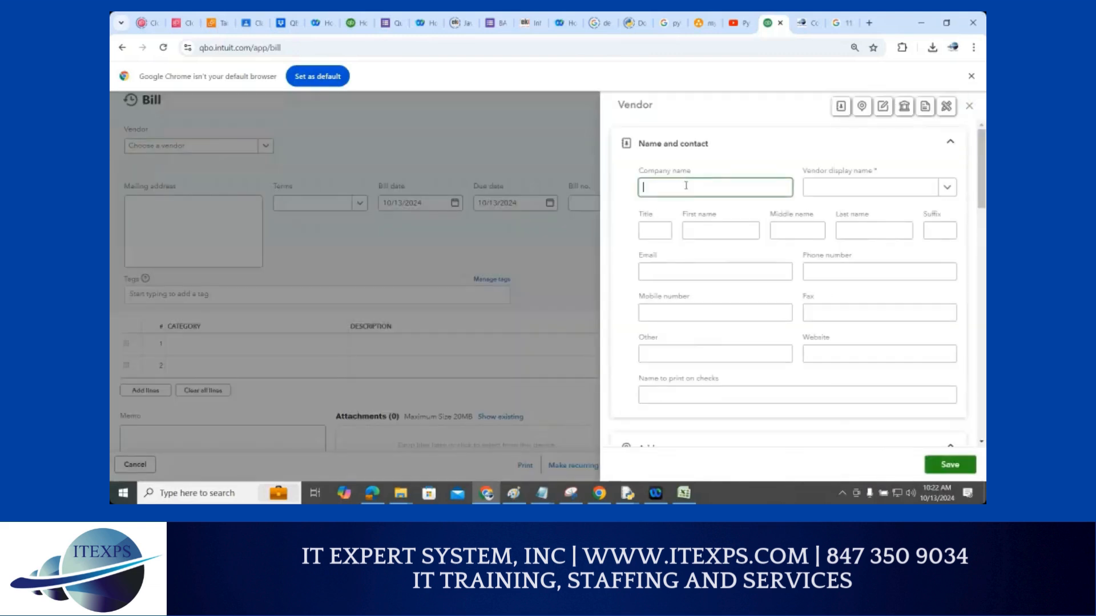
{"action": "left_click", "coordinate": [686, 186]}
{"action": "type", "text": "Vendor B"}
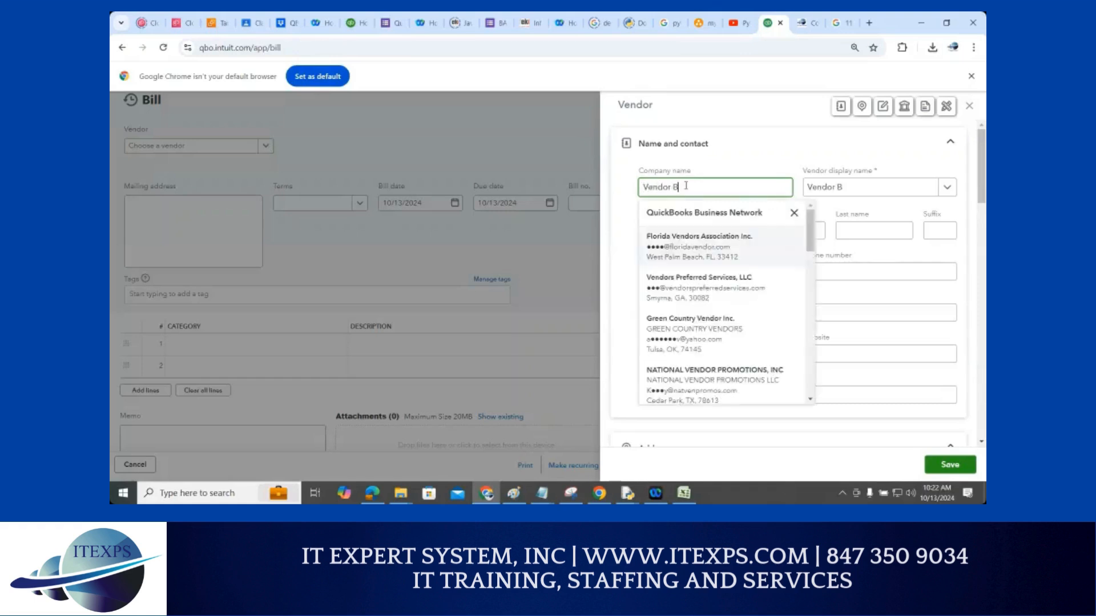
{"action": "left_click", "coordinate": [612, 226]}
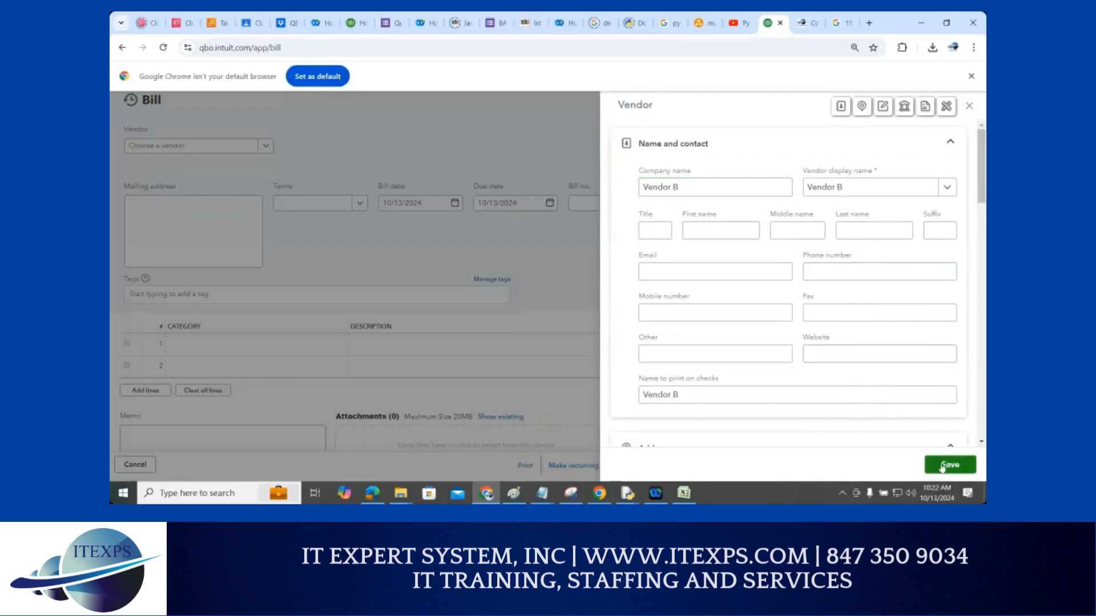
{"action": "left_click", "coordinate": [943, 465]}
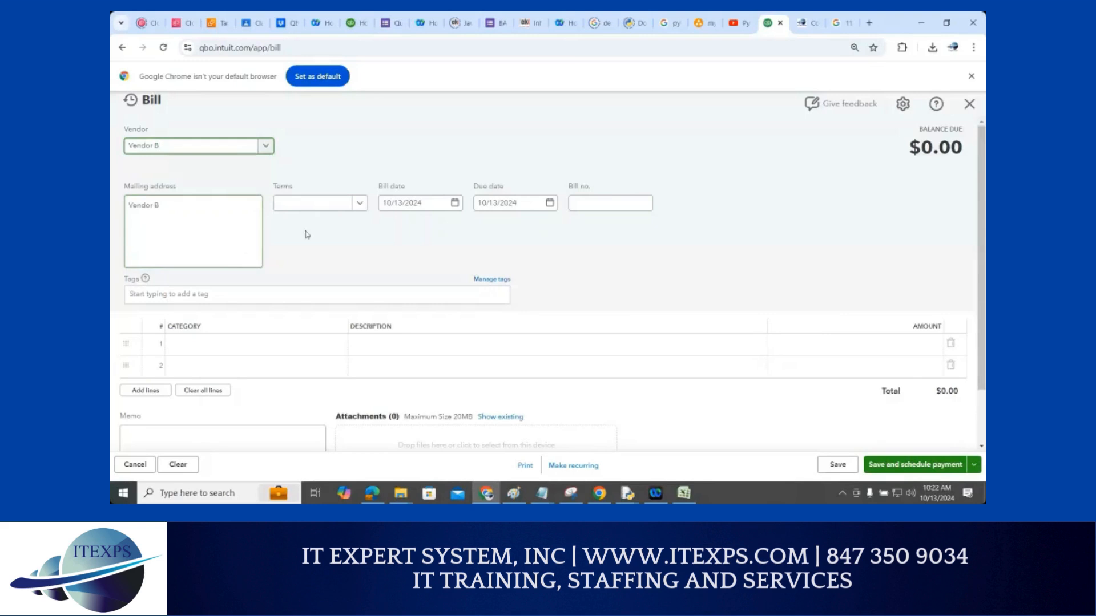
Set the bill's terms to Due on receipt and the bill number to 4
{"action": "left_click", "coordinate": [359, 204]}
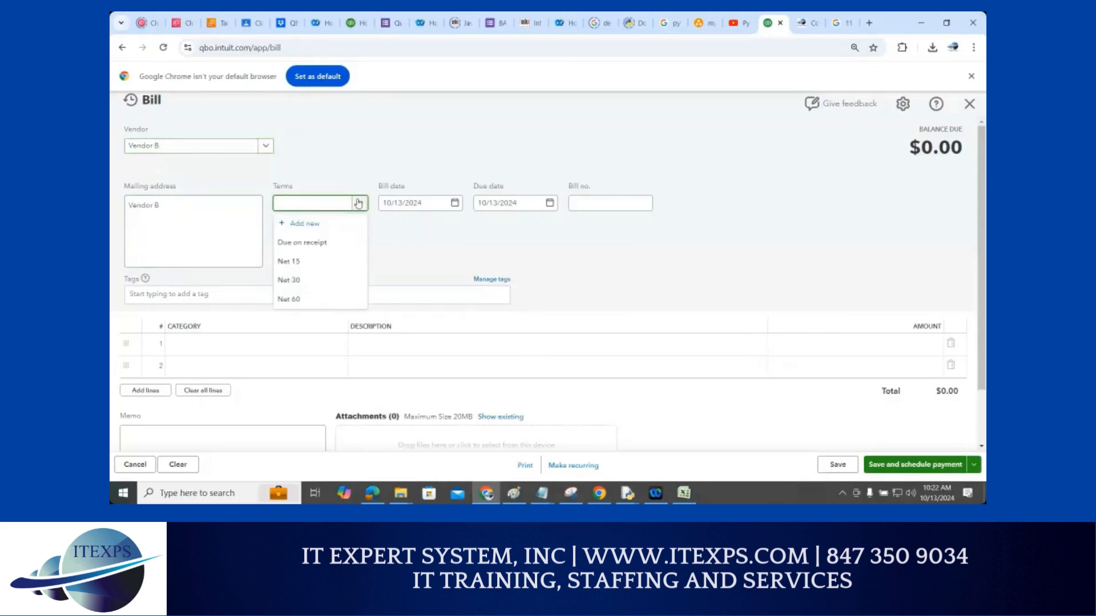
{"action": "left_click", "coordinate": [317, 243]}
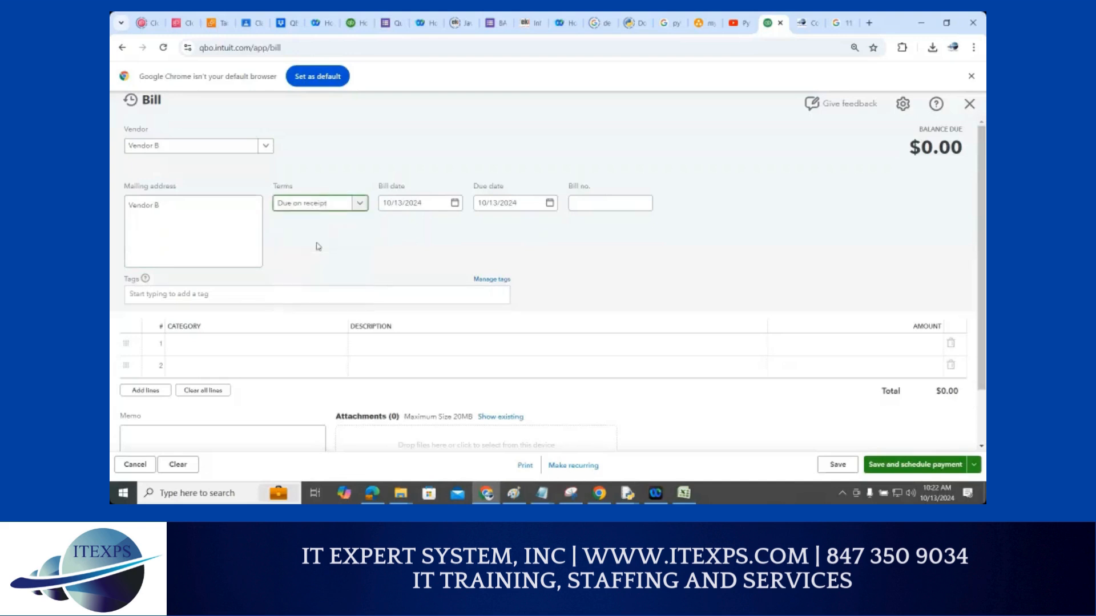
{"action": "left_click", "coordinate": [593, 206]}
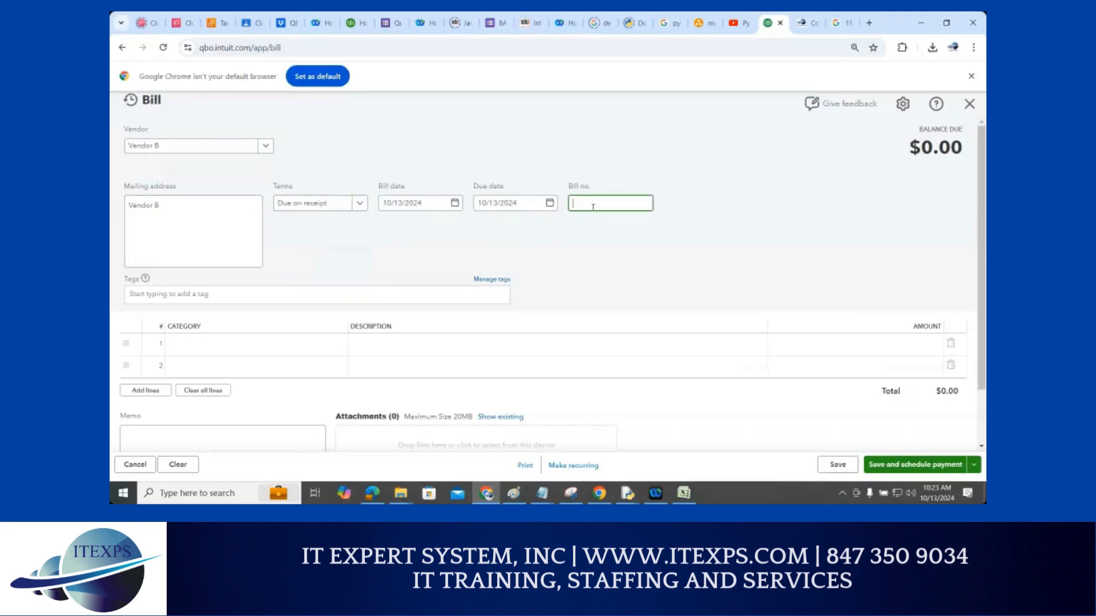
{"action": "type", "text": "4"}
Fill line 1 with the Utilities category, description 'Water bill', and amount $200
{"action": "left_click", "coordinate": [276, 352]}
{"action": "left_click", "coordinate": [277, 344]}
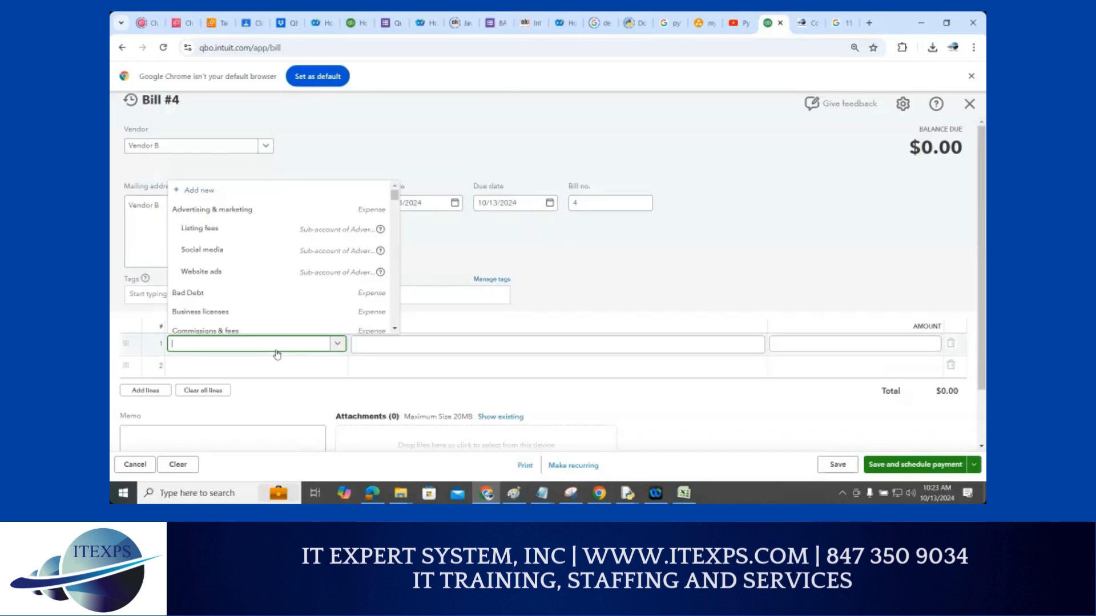
{"action": "type", "text": "ut"}
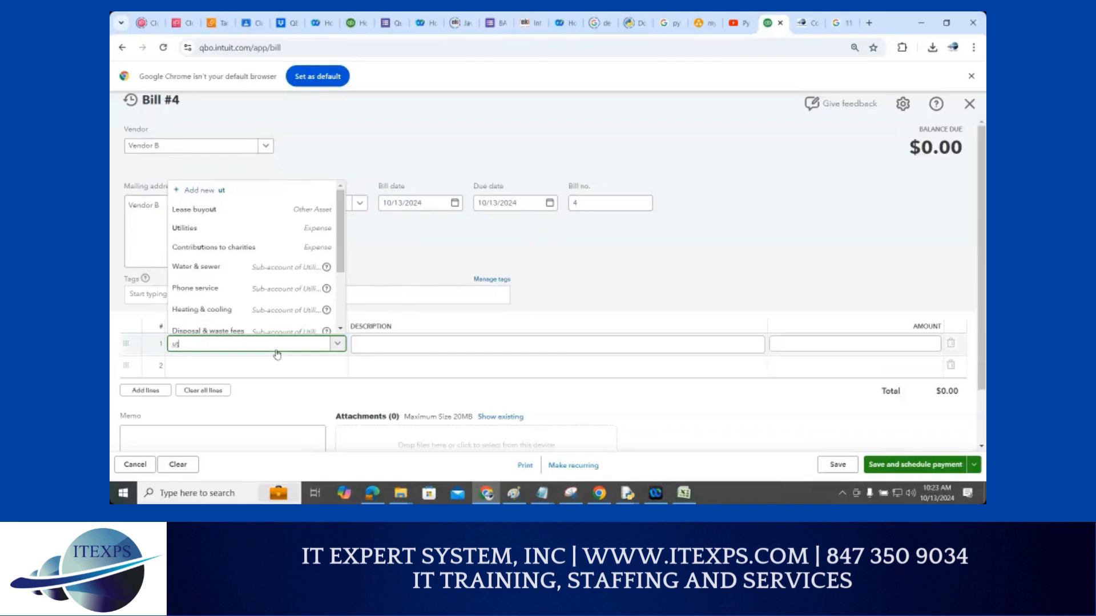
{"action": "left_click", "coordinate": [185, 228]}
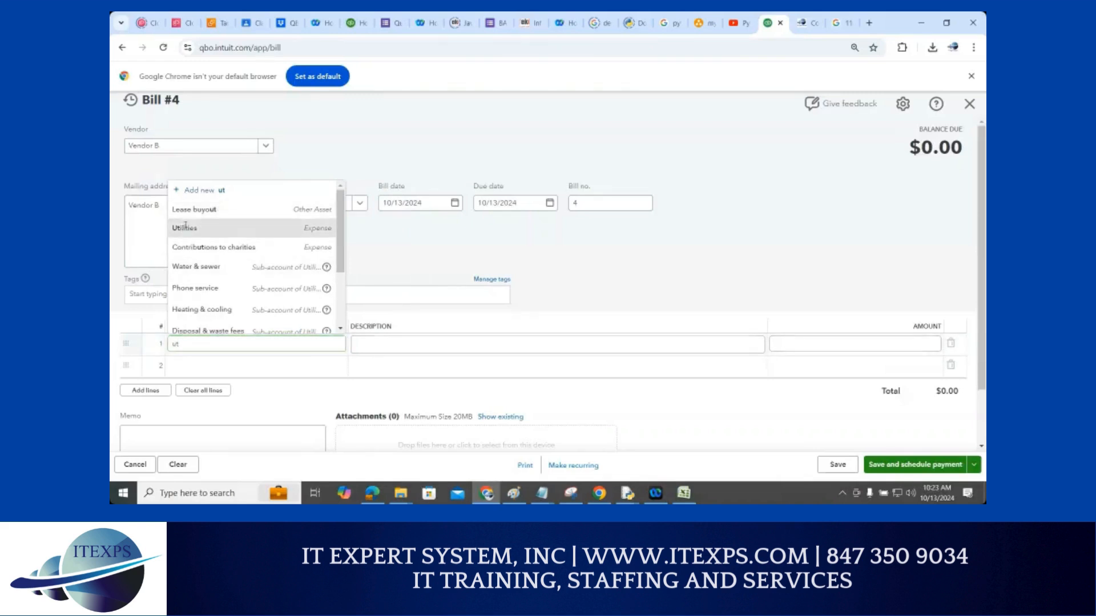
{"action": "left_click", "coordinate": [407, 342]}
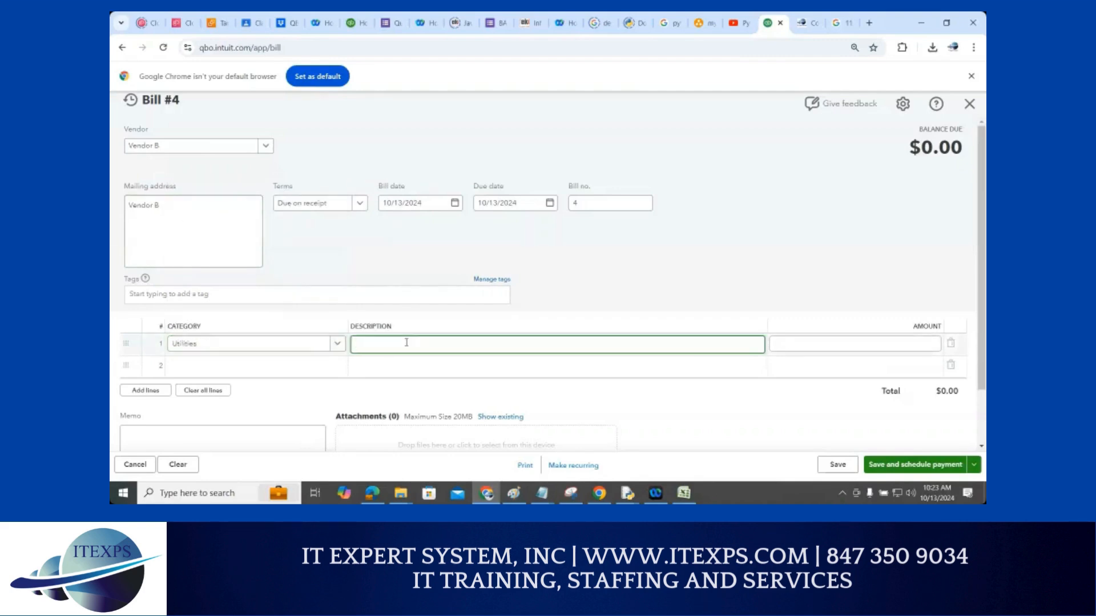
{"action": "type", "text": "Waer"}
{"action": "key", "text": "BackSpace"}
{"action": "key", "text": "BackSpace"}
{"action": "type", "text": "ter bill"}
{"action": "left_click", "coordinate": [819, 339]}
{"action": "type", "text": "200"}
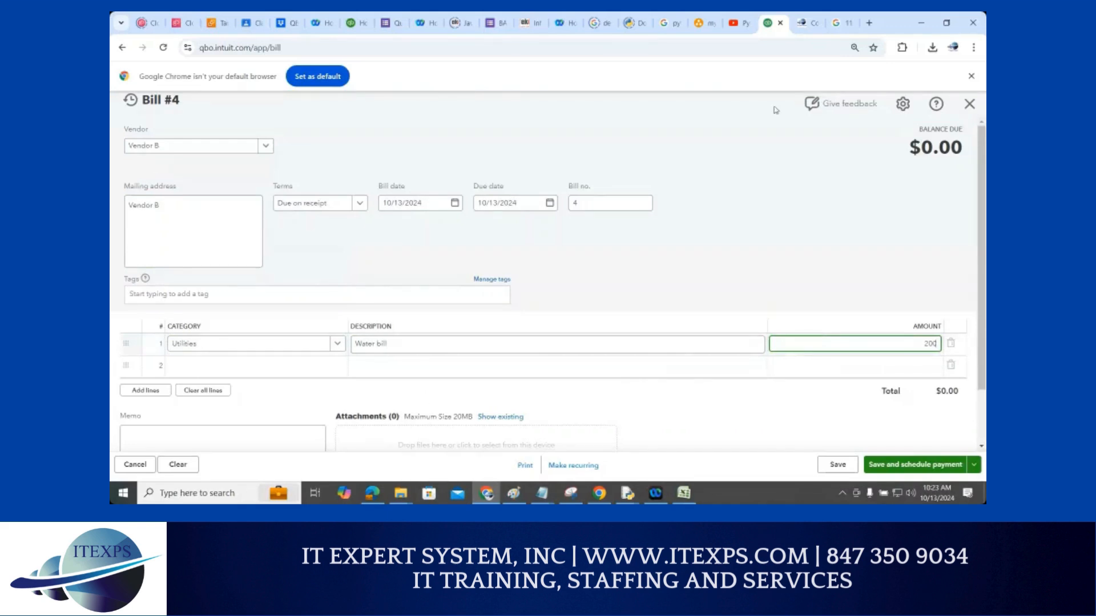
Save and close the Vendor B bill from the Save dropdown
{"action": "left_click", "coordinate": [975, 467]}
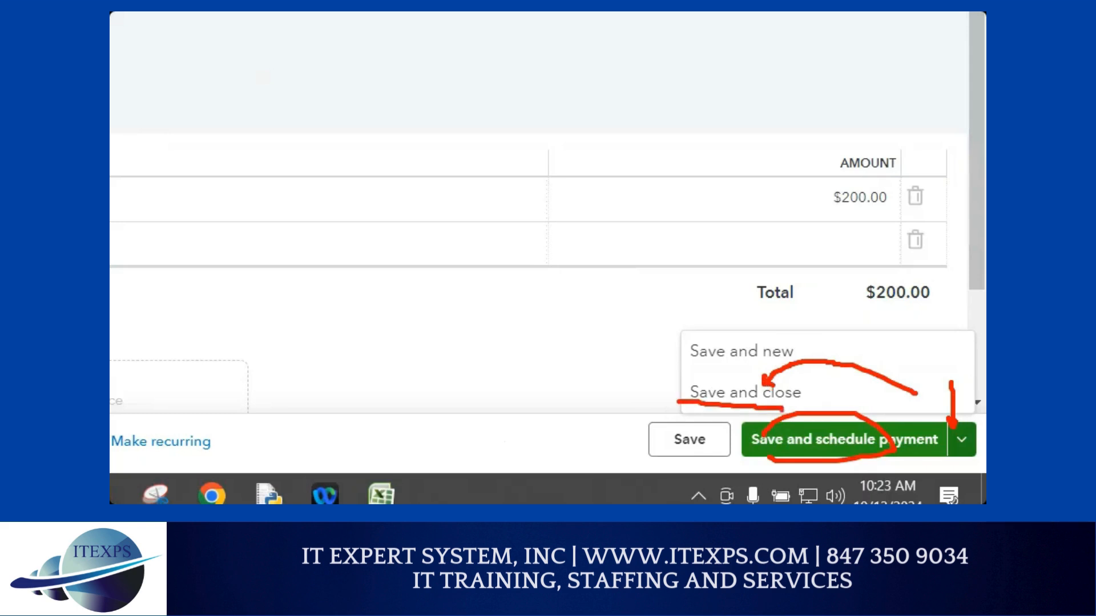
{"action": "left_click", "coordinate": [962, 440]}
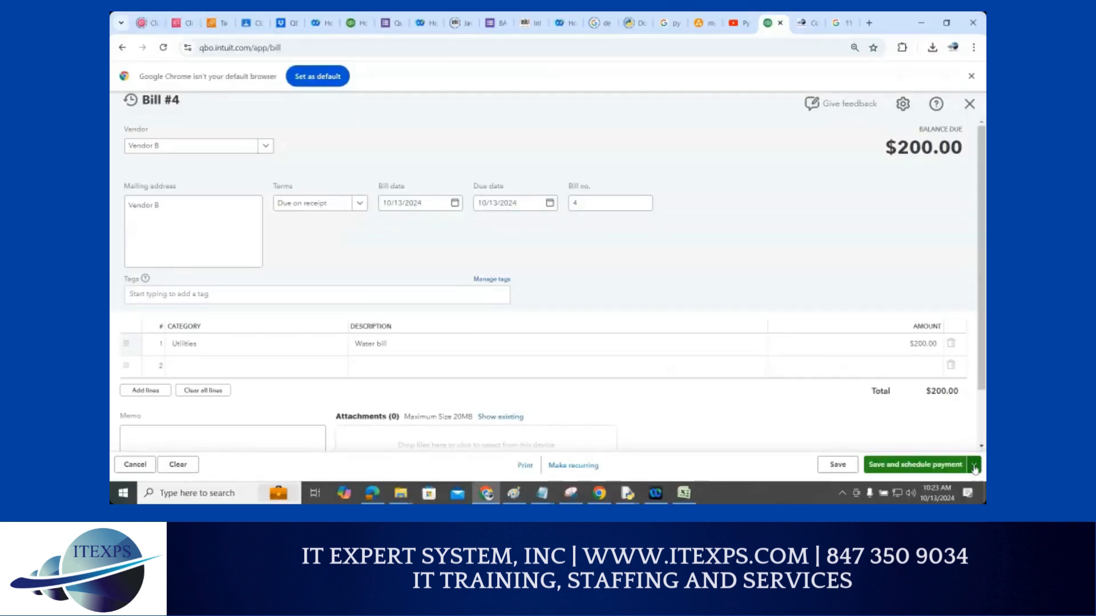
{"action": "left_click", "coordinate": [975, 468]}
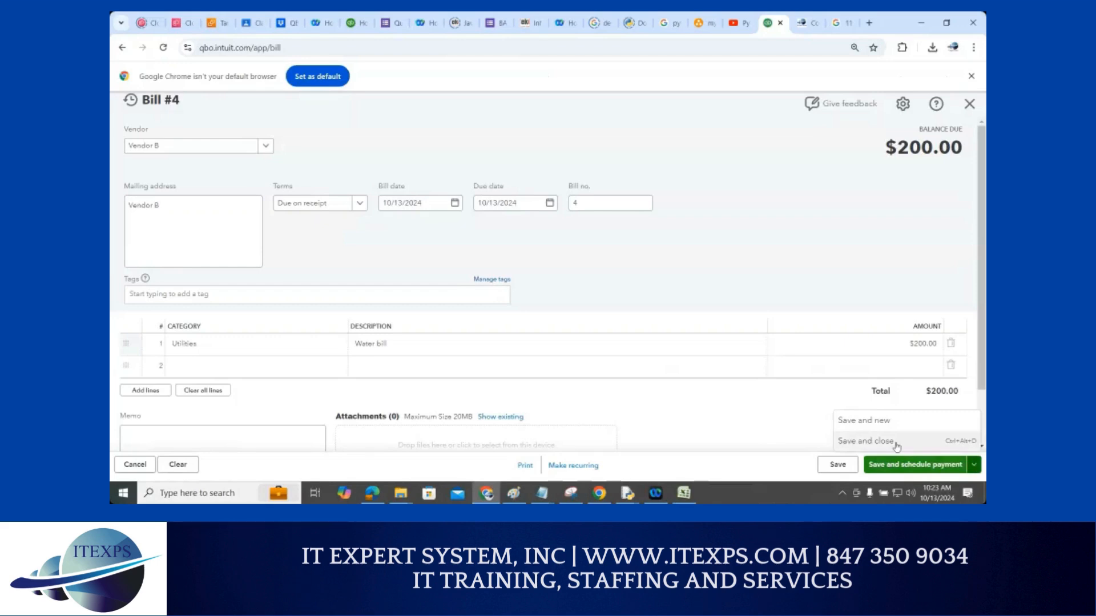
{"action": "left_click", "coordinate": [894, 442]}
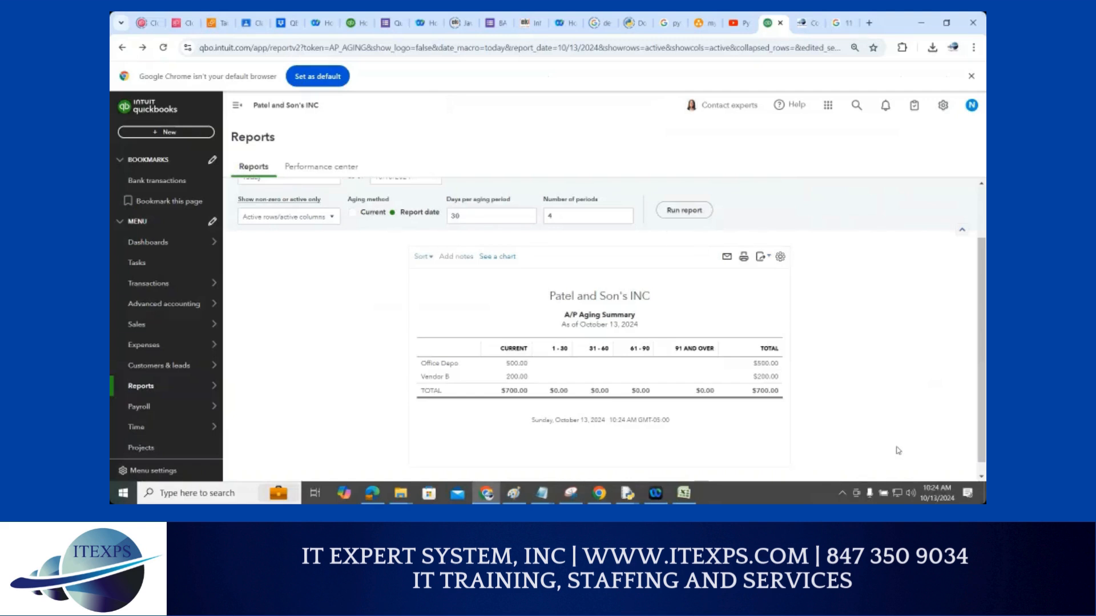
Search 'pay' and open Pay Bills listing Vendor B's $200.00 and Office Depo's $500.00 bills
{"action": "left_click", "coordinate": [858, 106]}
{"action": "type", "text": "pay"}
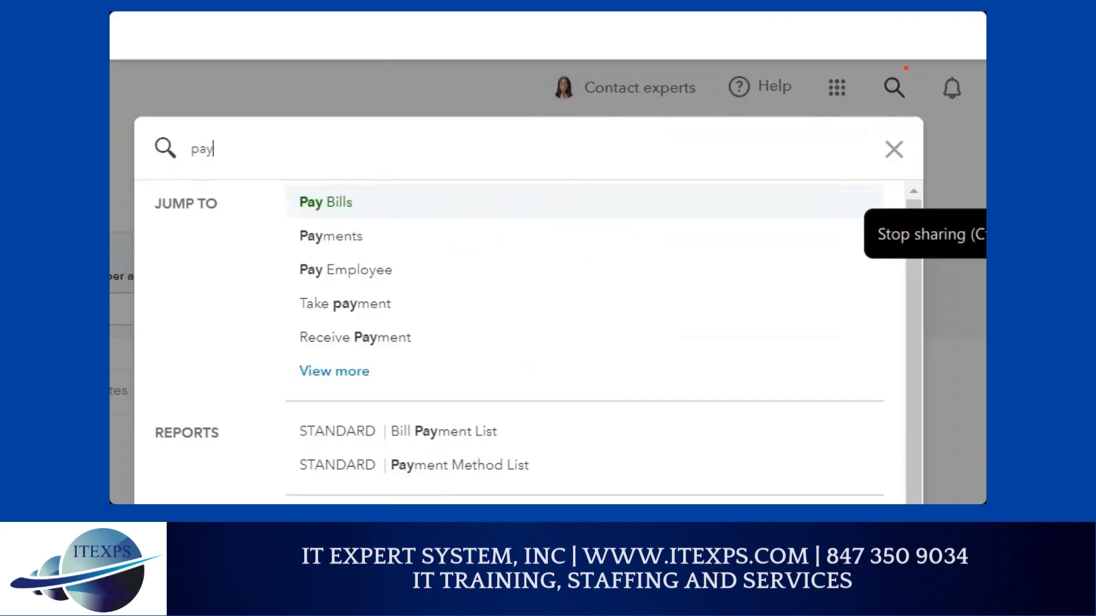
{"action": "mouse_move", "coordinate": [906, 68]}
{"action": "left_mouse_down"}
{"action": "mouse_move", "coordinate": [922, 91]}
{"action": "mouse_move", "coordinate": [886, 62]}
{"action": "left_mouse_up"}
{"action": "left_click_drag", "start_coordinate": [292, 211], "coordinate": [372, 205]}
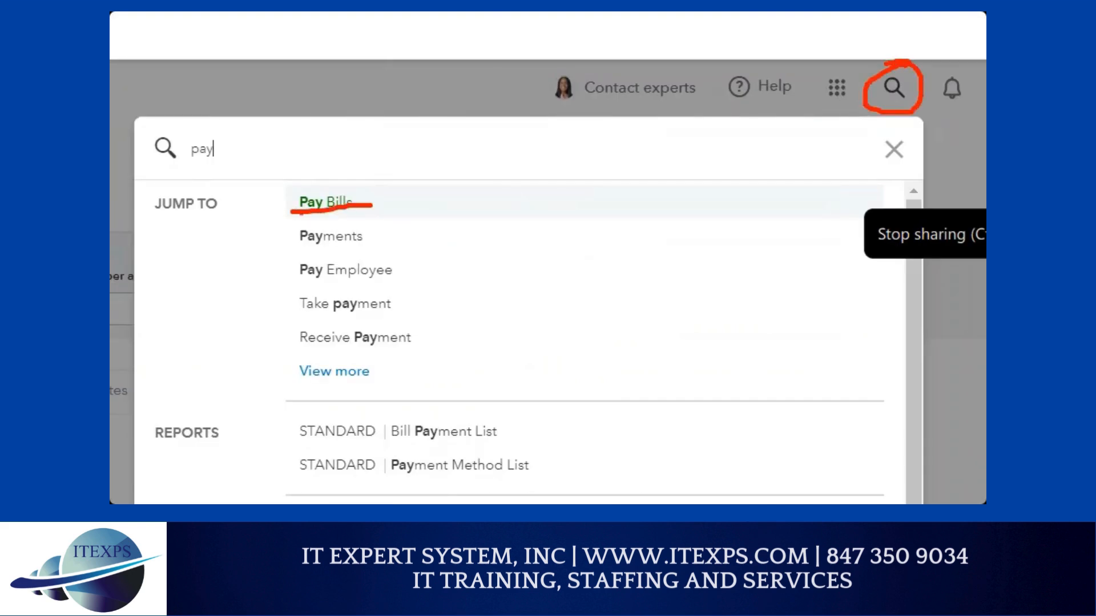
{"action": "left_click_drag", "start_coordinate": [303, 213], "coordinate": [351, 211]}
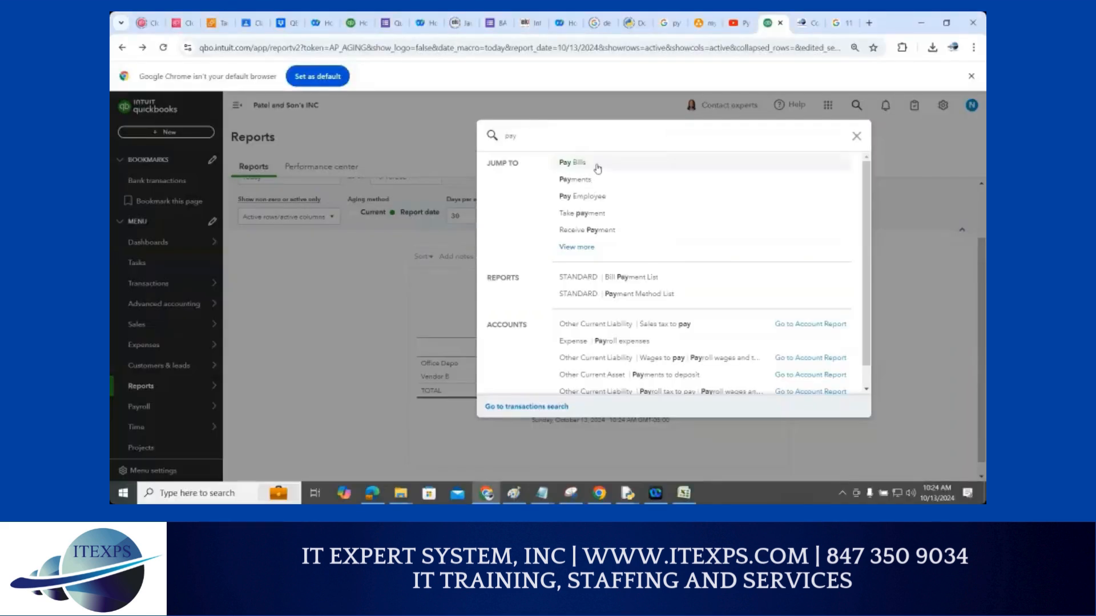
{"action": "left_click", "coordinate": [595, 165]}
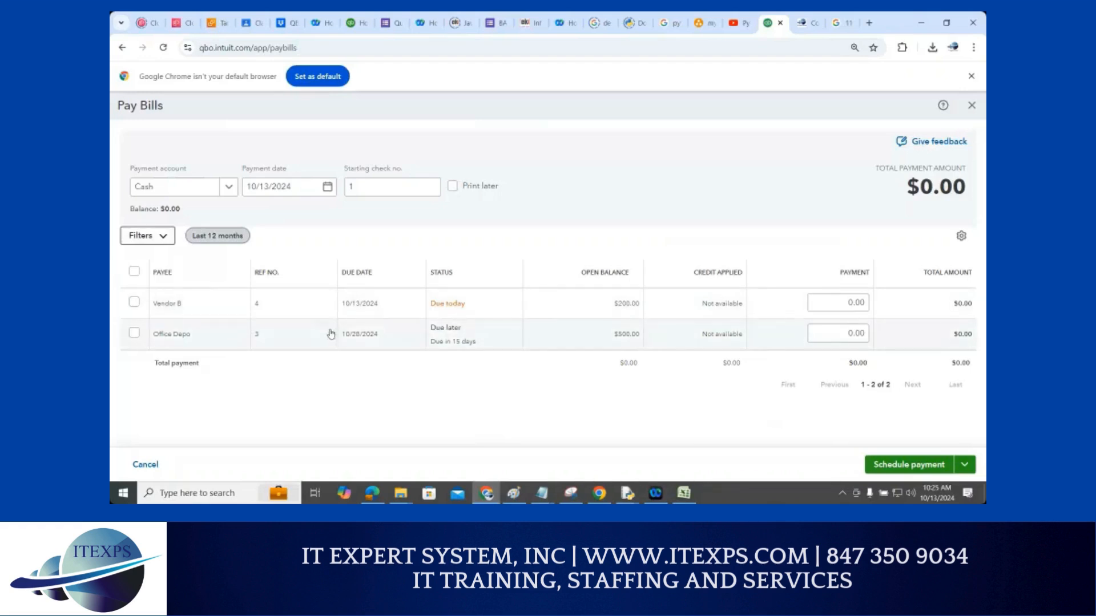
Pay both Vendor B and Office Depo bills ($700 total) from Bank of America and schedule payments
{"action": "left_click", "coordinate": [231, 186]}
{"action": "left_click", "coordinate": [198, 231]}
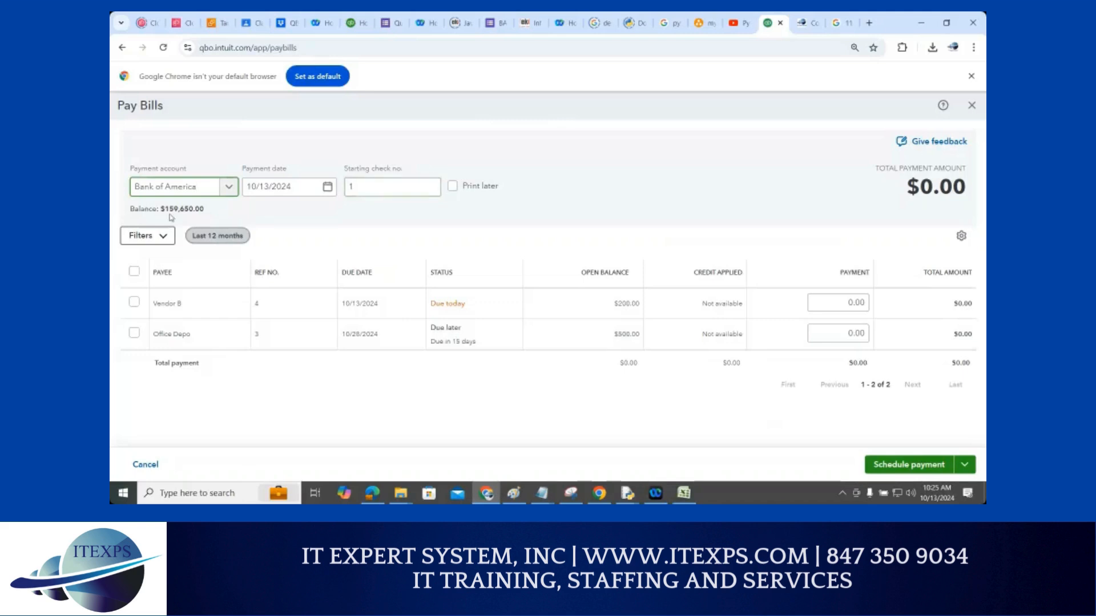
{"action": "left_click_drag", "start_coordinate": [165, 209], "coordinate": [209, 218]}
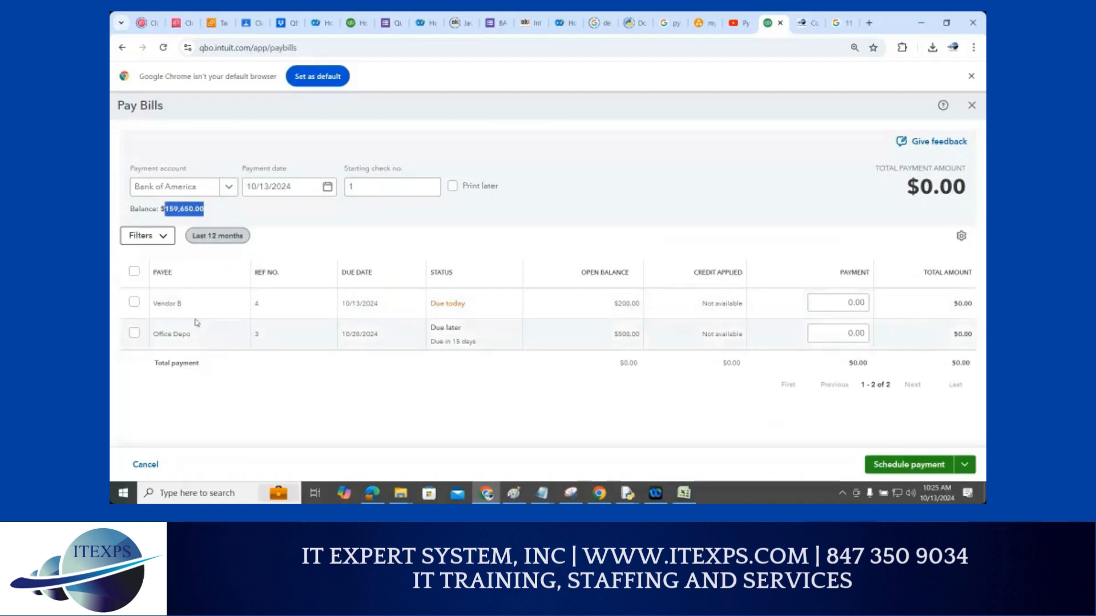
{"action": "left_click", "coordinate": [134, 303]}
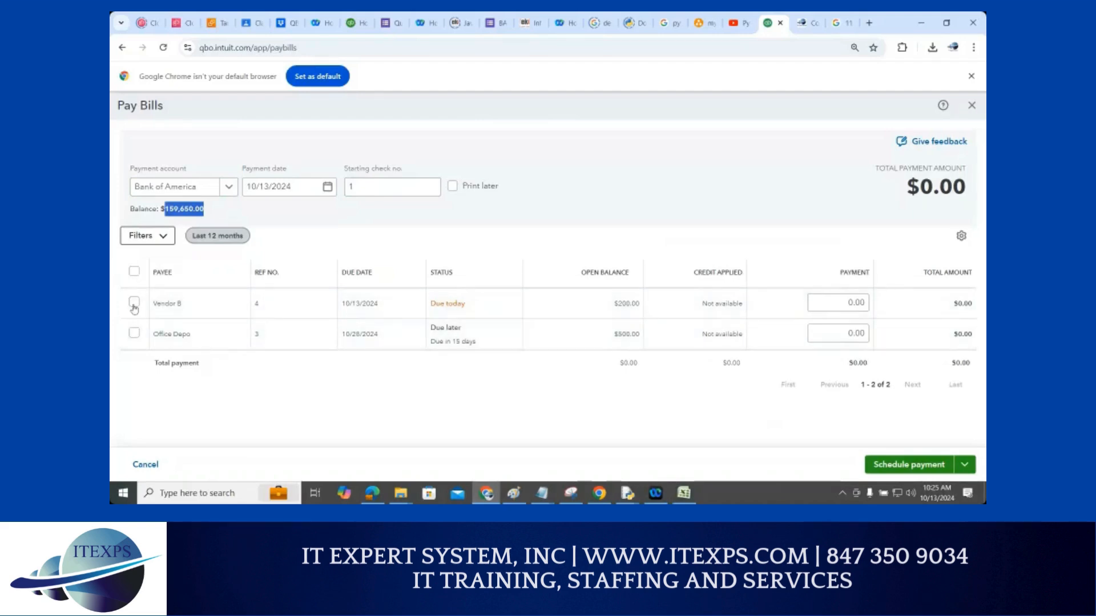
{"action": "left_click", "coordinate": [134, 335]}
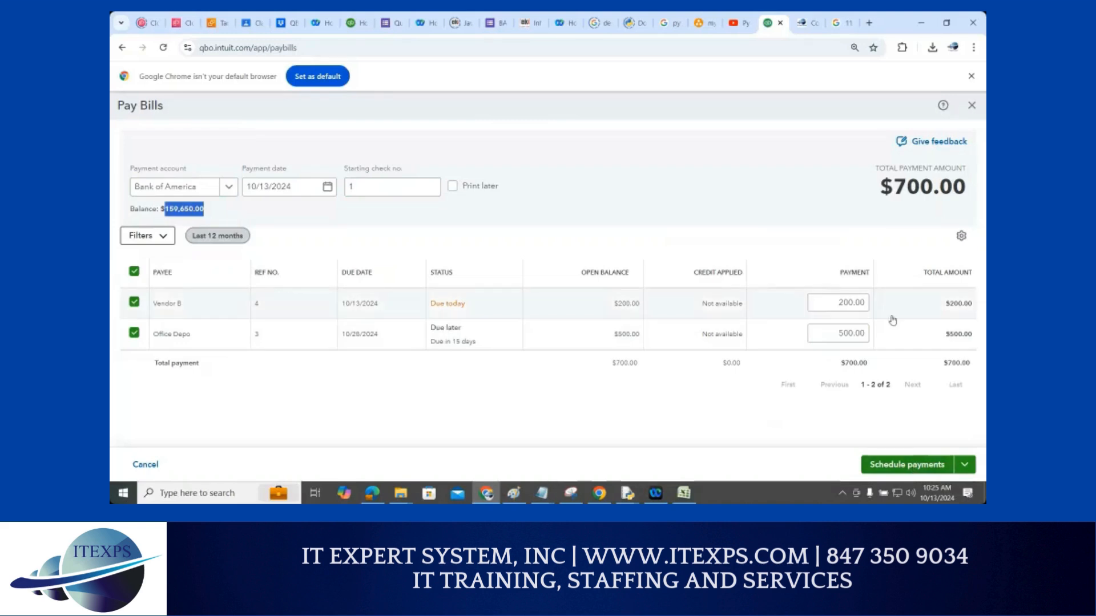
{"action": "left_click", "coordinate": [897, 465]}
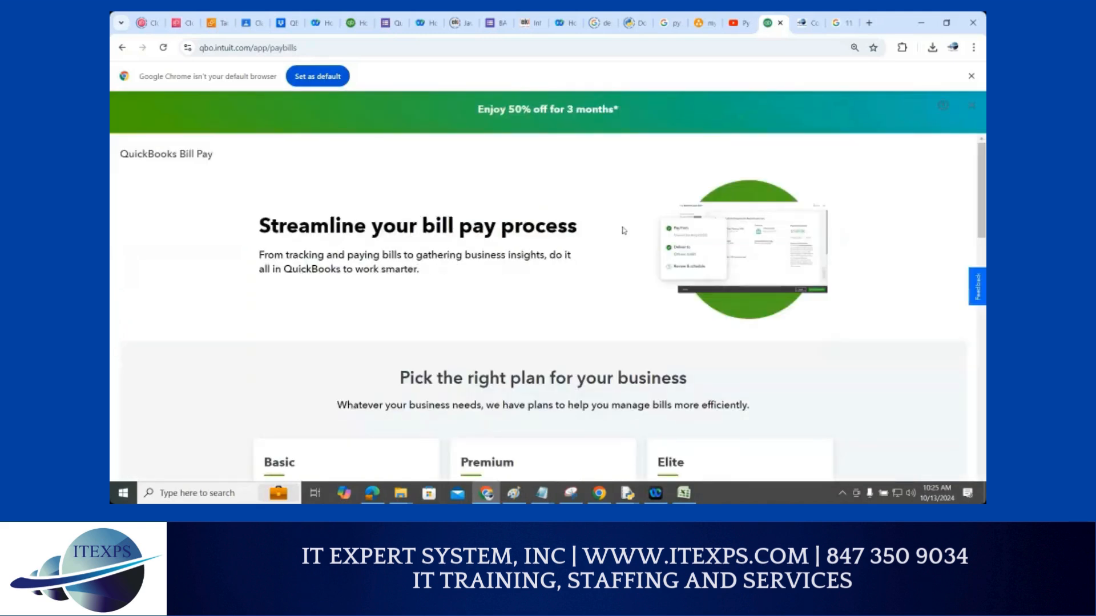
Return to the QuickBooks Pay Bills tab and shrink the browser window
{"action": "left_click", "coordinate": [804, 22]}
{"action": "left_click", "coordinate": [763, 26]}
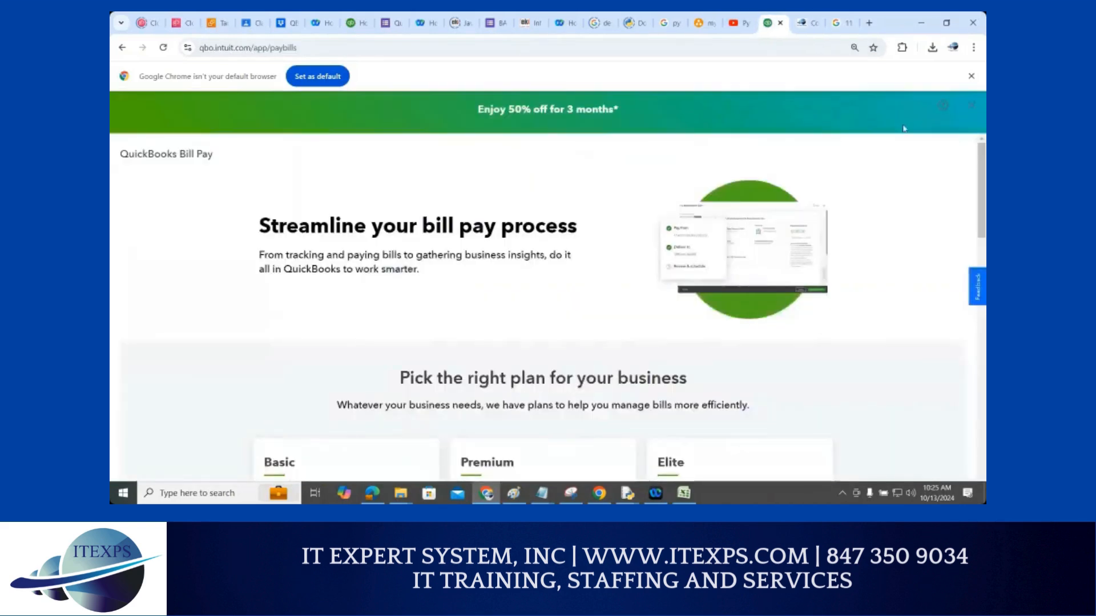
{"action": "key", "text": "ctrl+a"}
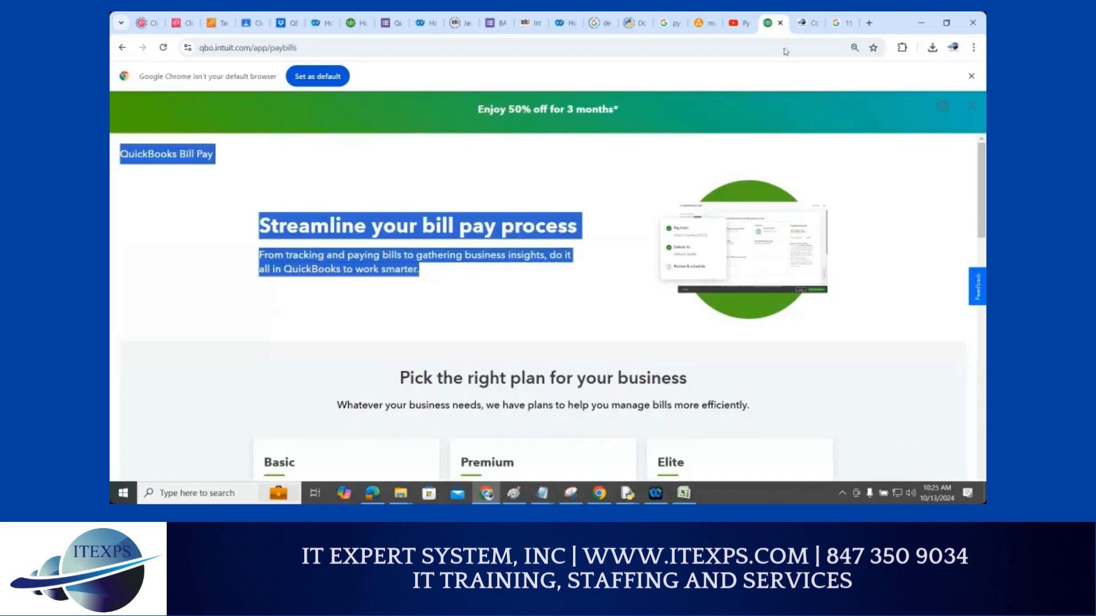
{"action": "left_click_drag", "start_coordinate": [894, 23], "coordinate": [812, 49]}
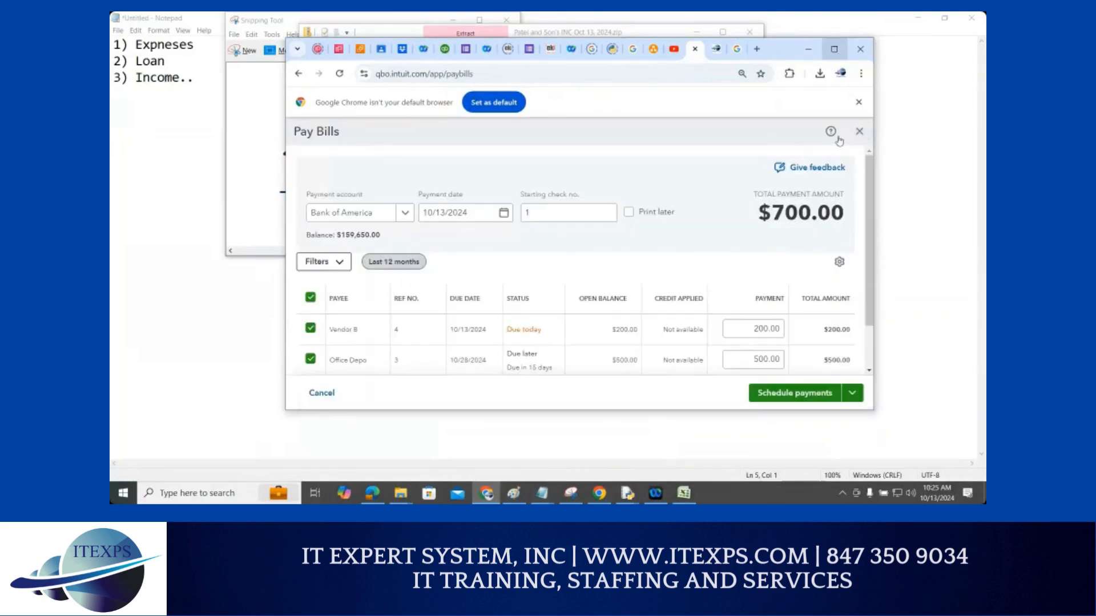
Save and close the $700.00 Bank of America payment for Vendor B and Office Depo
{"action": "left_click", "coordinate": [852, 393]}
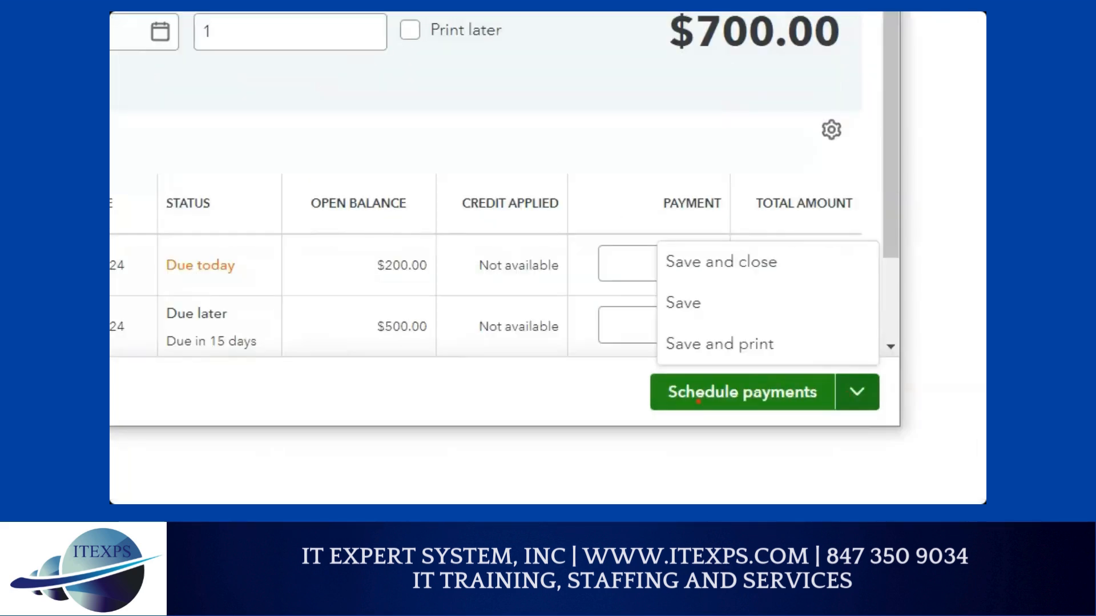
{"action": "left_click_drag", "start_coordinate": [666, 407], "coordinate": [753, 410]}
{"action": "mouse_move", "coordinate": [867, 371]}
{"action": "left_mouse_down"}
{"action": "mouse_move", "coordinate": [848, 378]}
{"action": "mouse_move", "coordinate": [871, 368]}
{"action": "mouse_move", "coordinate": [757, 274]}
{"action": "left_mouse_up"}
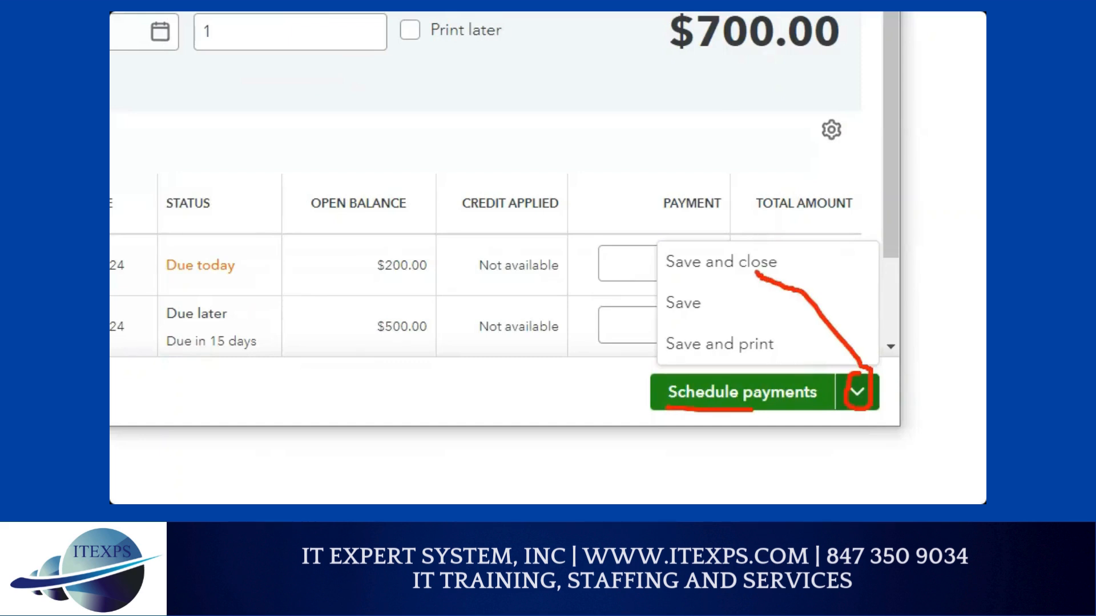
{"action": "mouse_move", "coordinate": [660, 271]}
{"action": "left_mouse_down"}
{"action": "mouse_move", "coordinate": [755, 272]}
{"action": "mouse_move", "coordinate": [665, 281]}
{"action": "mouse_move", "coordinate": [755, 273]}
{"action": "left_mouse_up"}
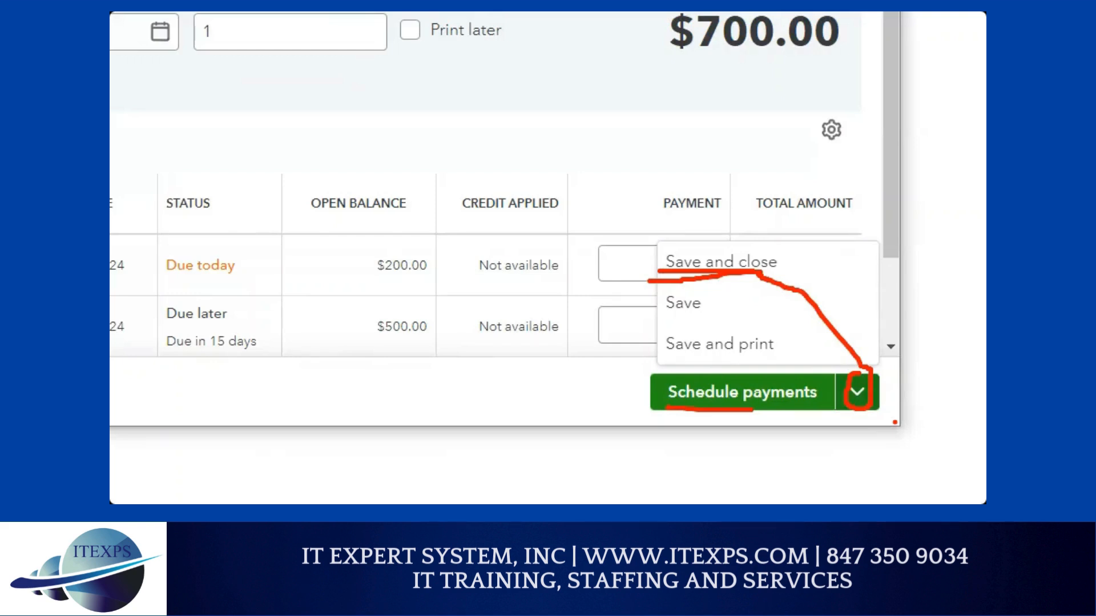
{"action": "left_click", "coordinate": [742, 263]}
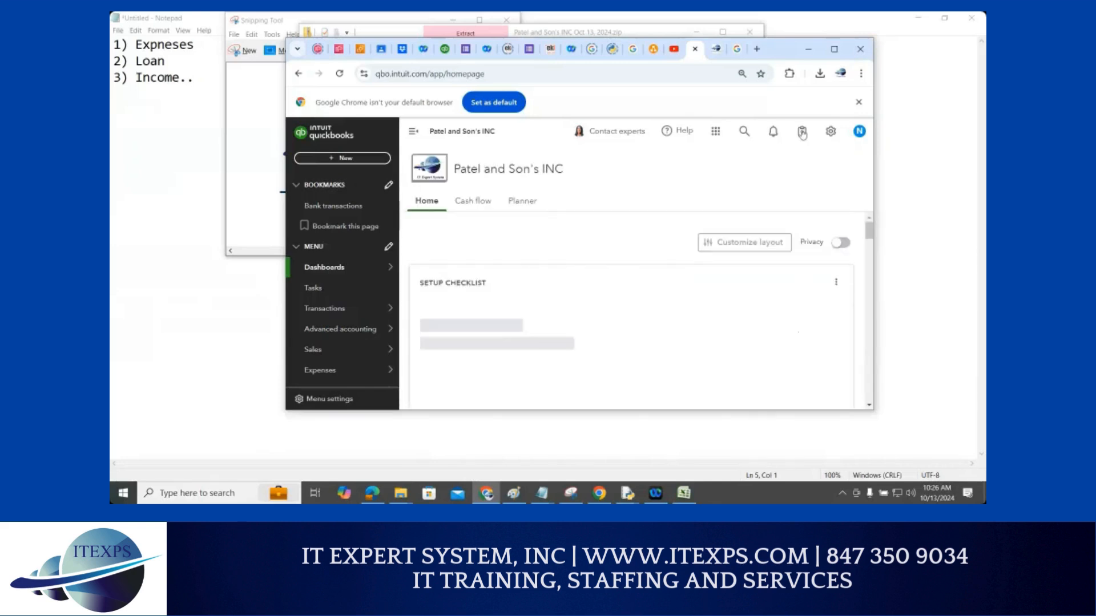
Maximize the browser and open Profit and Loss from Favorites on the Reports page
{"action": "left_click", "coordinate": [835, 50]}
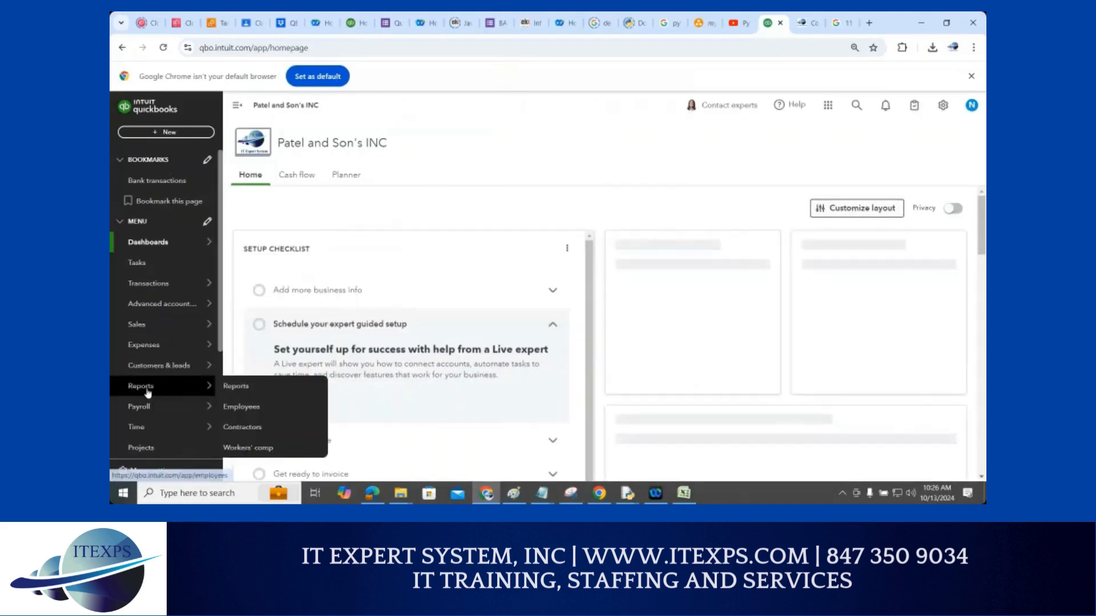
{"action": "mouse_move", "coordinate": [147, 386]}
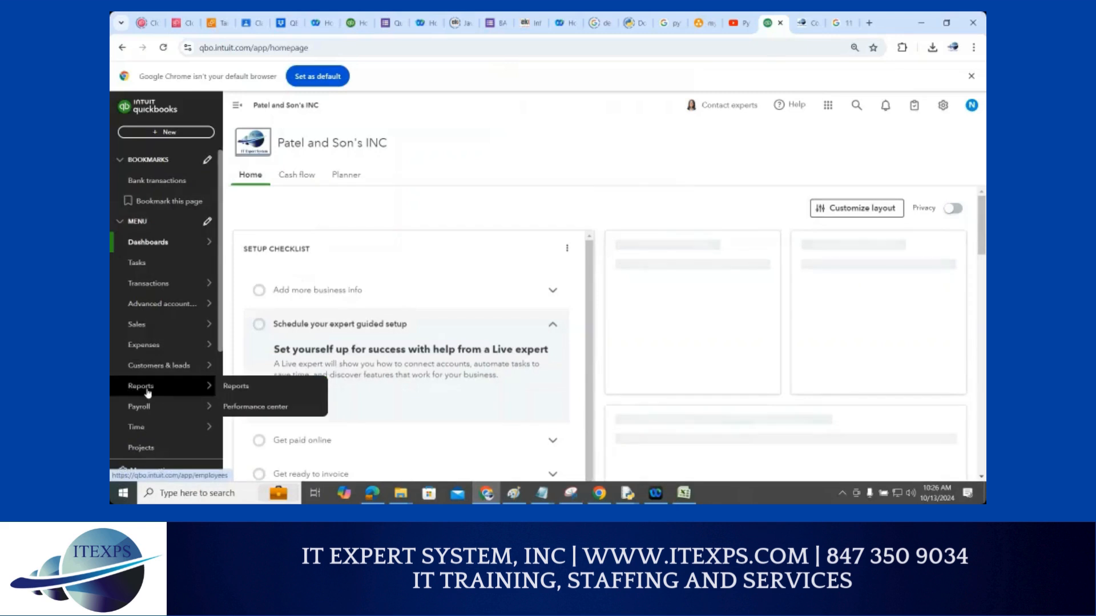
{"action": "left_click", "coordinate": [239, 393]}
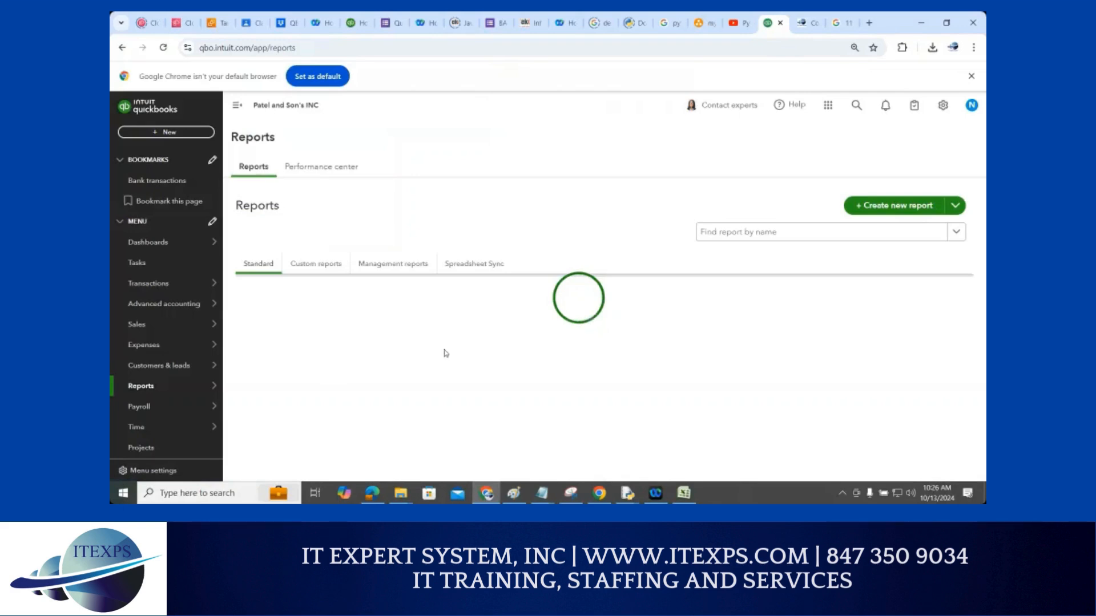
{"action": "scroll", "coordinate": [444, 352], "scroll_direction": "down", "scroll_amount": 2}
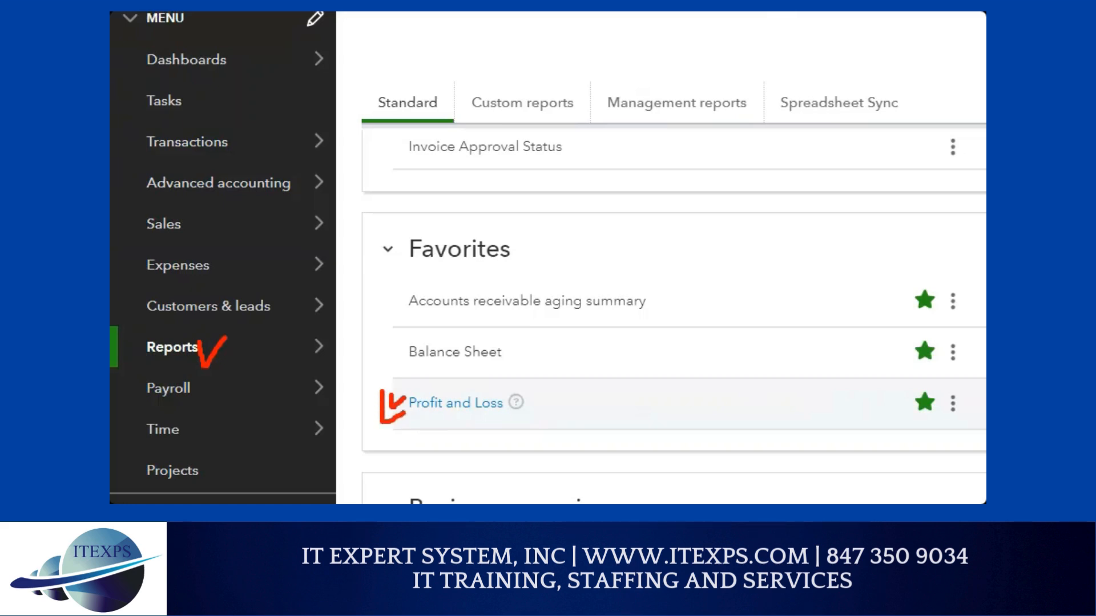
{"action": "left_click", "coordinate": [425, 412]}
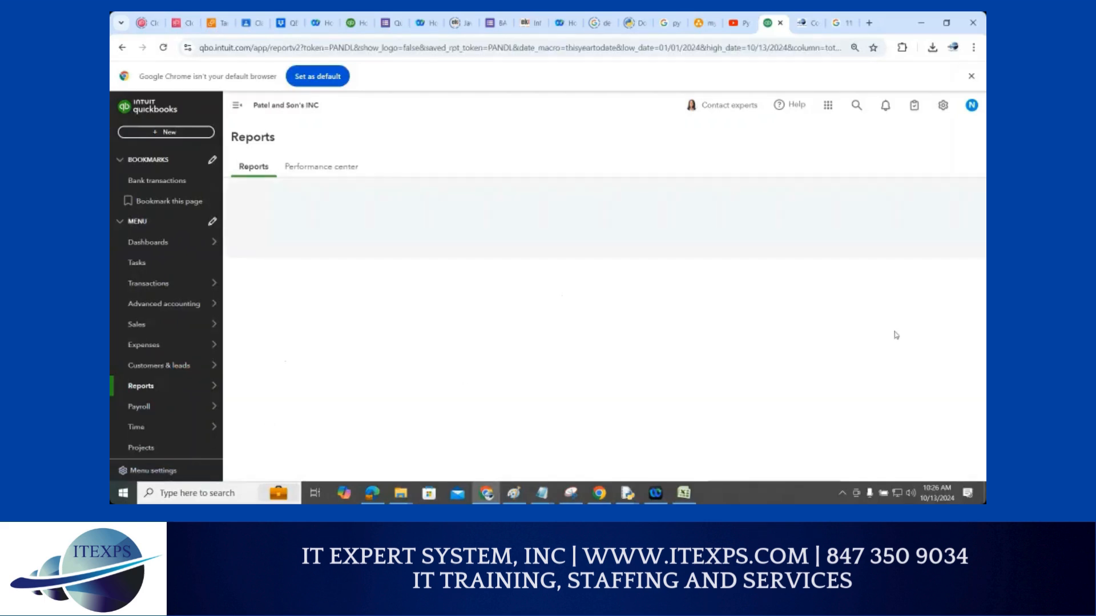
{"action": "scroll", "coordinate": [888, 330], "scroll_direction": "down", "scroll_amount": 4}
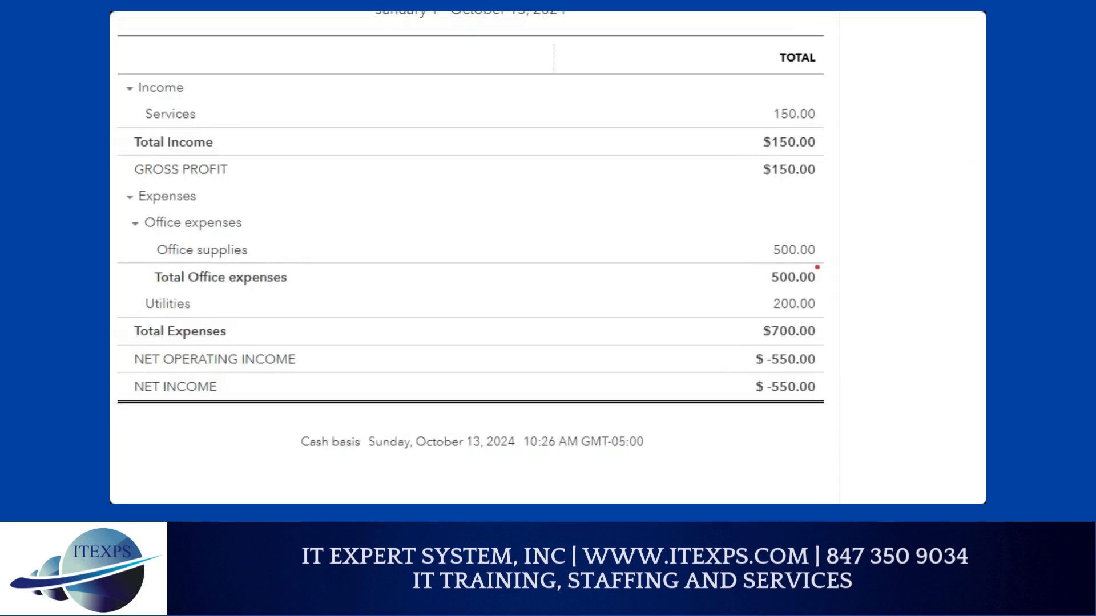
{"action": "left_click_drag", "start_coordinate": [825, 291], "coordinate": [804, 337]}
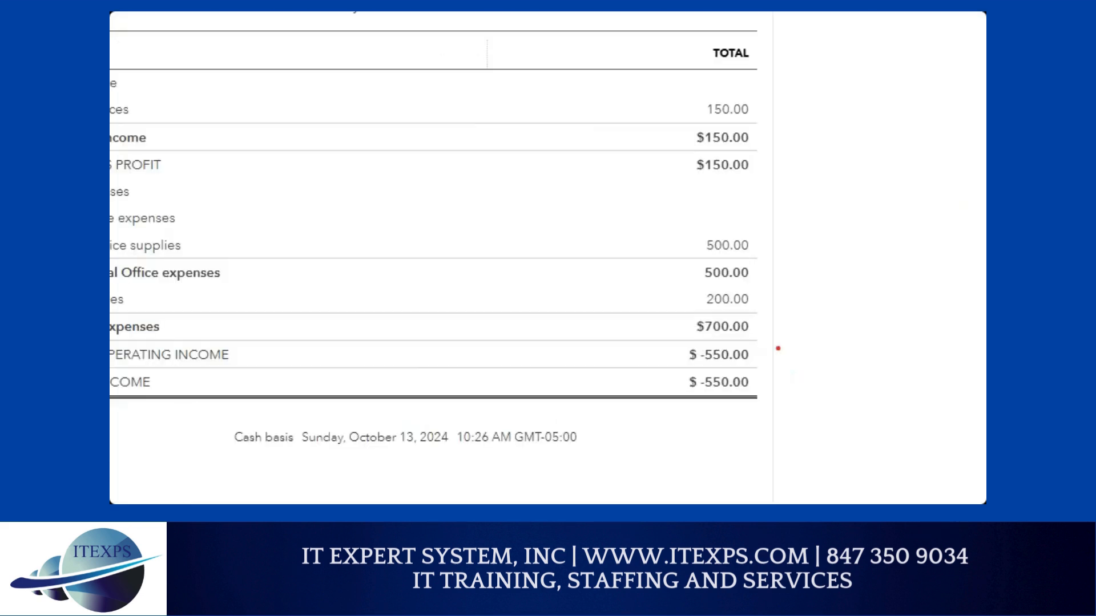
{"action": "mouse_move", "coordinate": [442, 253]}
{"action": "left_mouse_down"}
{"action": "mouse_move", "coordinate": [650, 165]}
{"action": "mouse_move", "coordinate": [638, 184]}
{"action": "left_mouse_up"}
{"action": "mouse_move", "coordinate": [518, 97]}
{"action": "left_mouse_down"}
{"action": "mouse_move", "coordinate": [524, 136]}
{"action": "mouse_move", "coordinate": [545, 96]}
{"action": "mouse_move", "coordinate": [567, 123]}
{"action": "mouse_move", "coordinate": [623, 56]}
{"action": "mouse_move", "coordinate": [642, 84]}
{"action": "left_mouse_up"}
{"action": "left_click", "coordinate": [628, 43]}
{"action": "mouse_move", "coordinate": [672, 42]}
{"action": "left_mouse_down"}
{"action": "mouse_move", "coordinate": [675, 59]}
{"action": "mouse_move", "coordinate": [776, 57]}
{"action": "mouse_move", "coordinate": [788, 148]}
{"action": "mouse_move", "coordinate": [888, 62]}
{"action": "mouse_move", "coordinate": [802, 32]}
{"action": "left_mouse_up"}
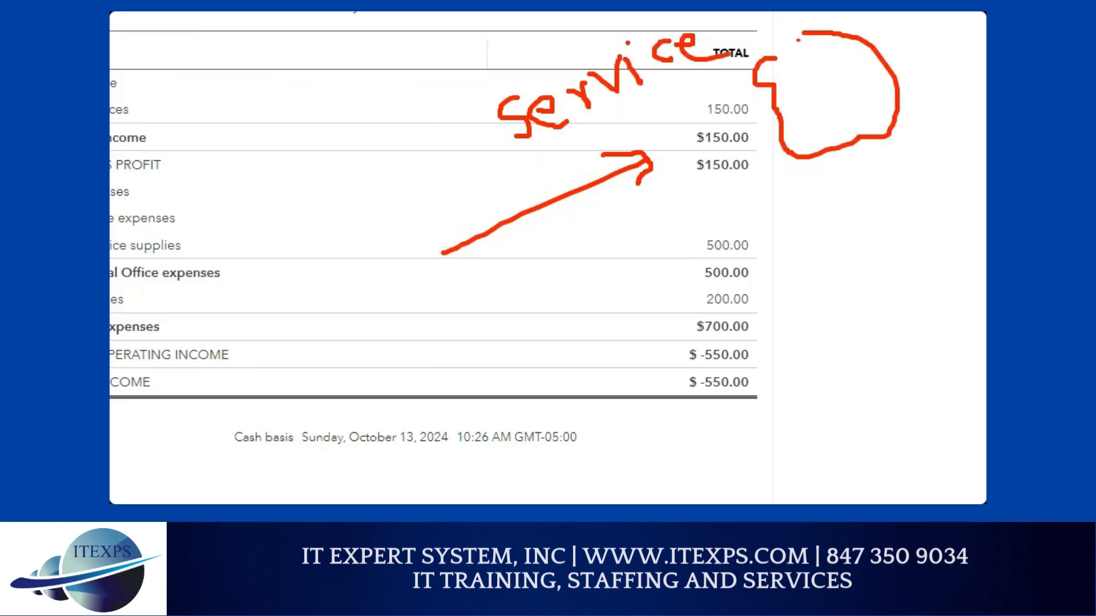
{"action": "mouse_move", "coordinate": [806, 80]}
{"action": "left_mouse_down"}
{"action": "mouse_move", "coordinate": [825, 80]}
{"action": "mouse_move", "coordinate": [822, 110]}
{"action": "left_mouse_up"}
{"action": "left_click_drag", "start_coordinate": [840, 90], "coordinate": [844, 115]}
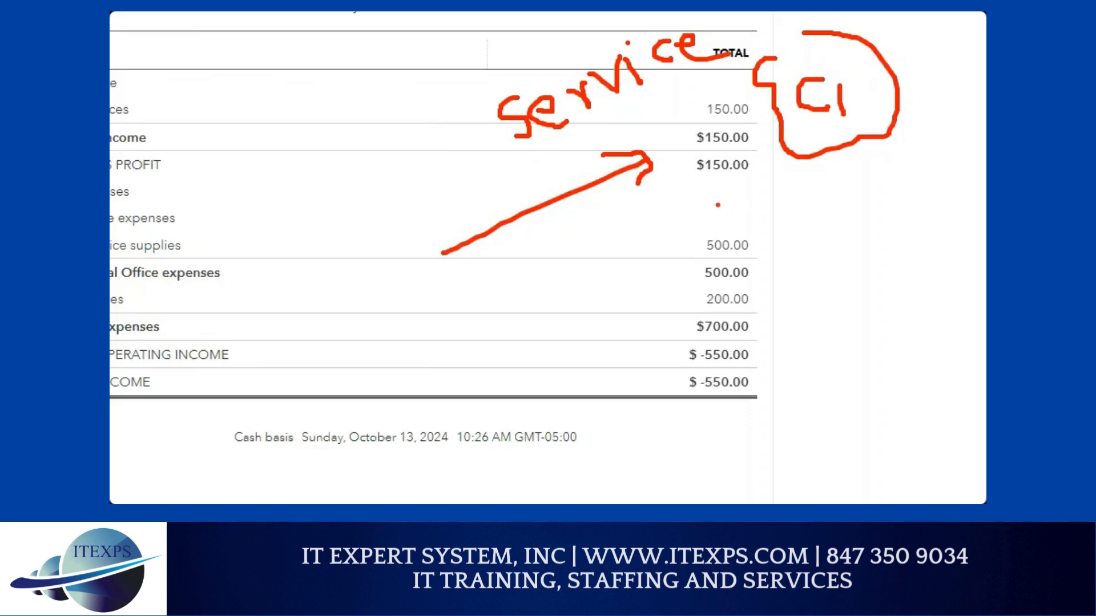
{"action": "left_click_drag", "start_coordinate": [502, 336], "coordinate": [737, 227]}
{"action": "mouse_move", "coordinate": [704, 221]}
{"action": "left_mouse_down"}
{"action": "mouse_move", "coordinate": [731, 222]}
{"action": "mouse_move", "coordinate": [736, 259]}
{"action": "left_mouse_up"}
{"action": "mouse_move", "coordinate": [581, 239]}
{"action": "left_mouse_down"}
{"action": "mouse_move", "coordinate": [612, 223]}
{"action": "mouse_move", "coordinate": [597, 273]}
{"action": "mouse_move", "coordinate": [619, 270]}
{"action": "mouse_move", "coordinate": [641, 243]}
{"action": "left_mouse_up"}
{"action": "left_click_drag", "start_coordinate": [642, 226], "coordinate": [651, 240]}
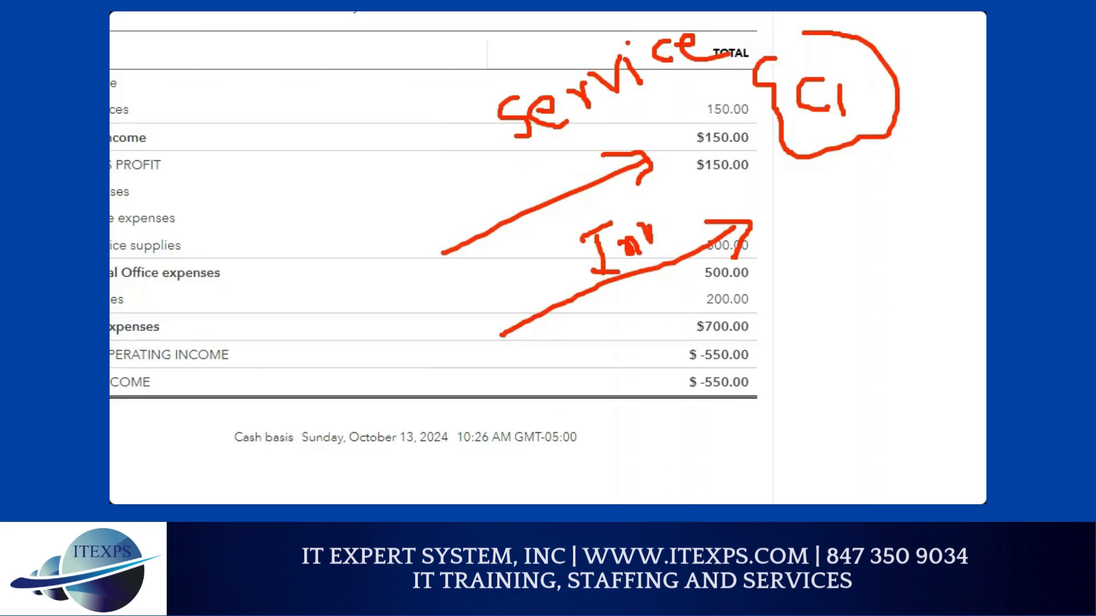
{"action": "mouse_move", "coordinate": [834, 153]}
{"action": "left_mouse_down"}
{"action": "mouse_move", "coordinate": [856, 204]}
{"action": "mouse_move", "coordinate": [810, 260]}
{"action": "mouse_move", "coordinate": [574, 390]}
{"action": "mouse_move", "coordinate": [605, 395]}
{"action": "mouse_move", "coordinate": [591, 379]}
{"action": "left_mouse_up"}
{"action": "left_click", "coordinate": [661, 391]}
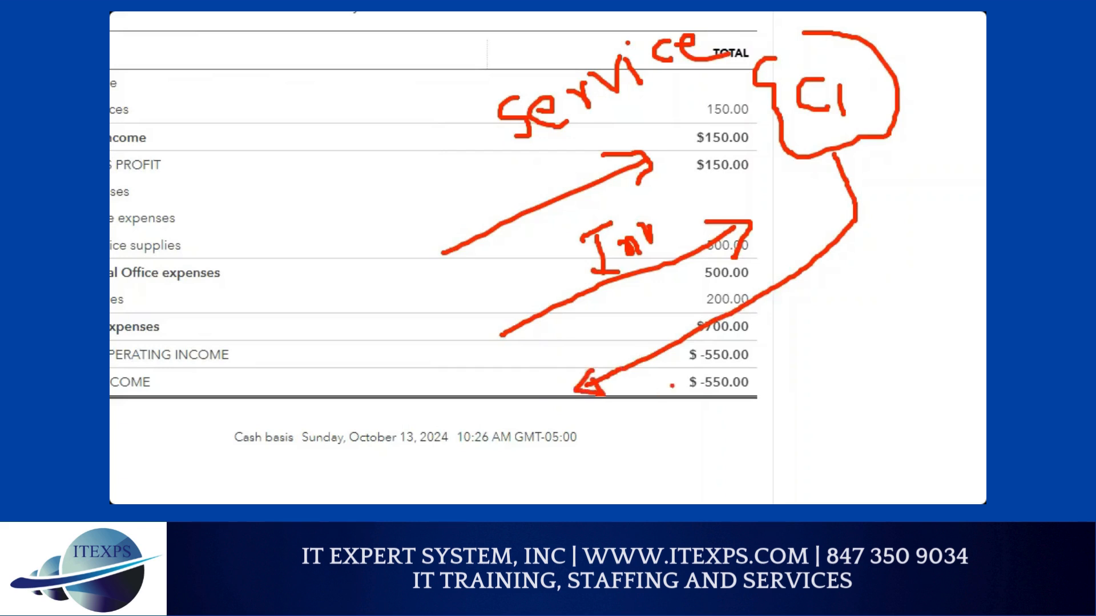
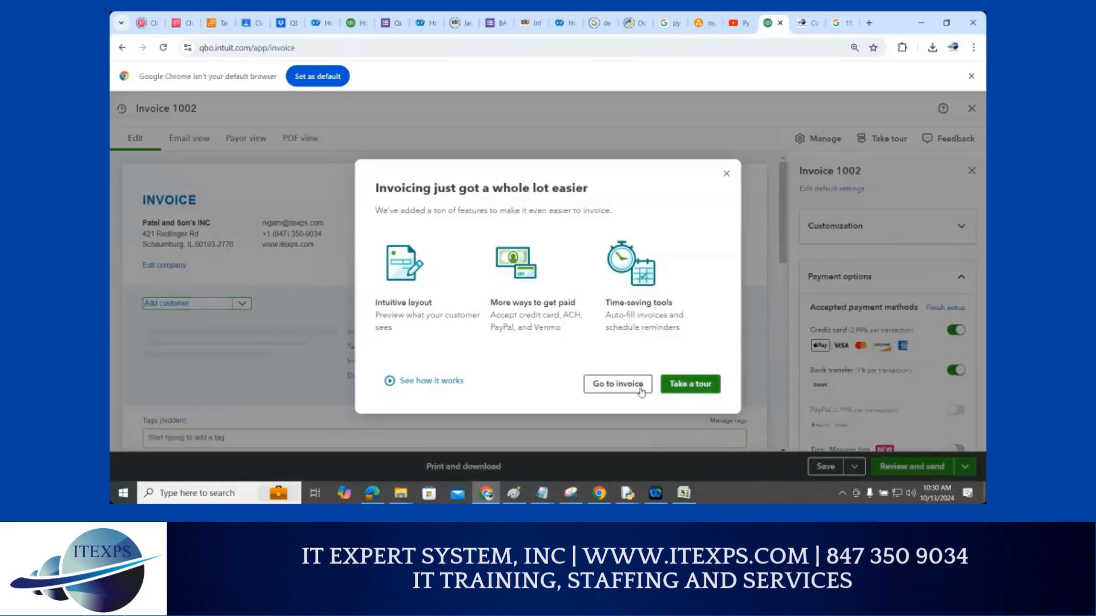
Close the 'Invoicing just got a whole lot easier' announcement over the new Invoice 1002
{"action": "left_click", "coordinate": [726, 175]}
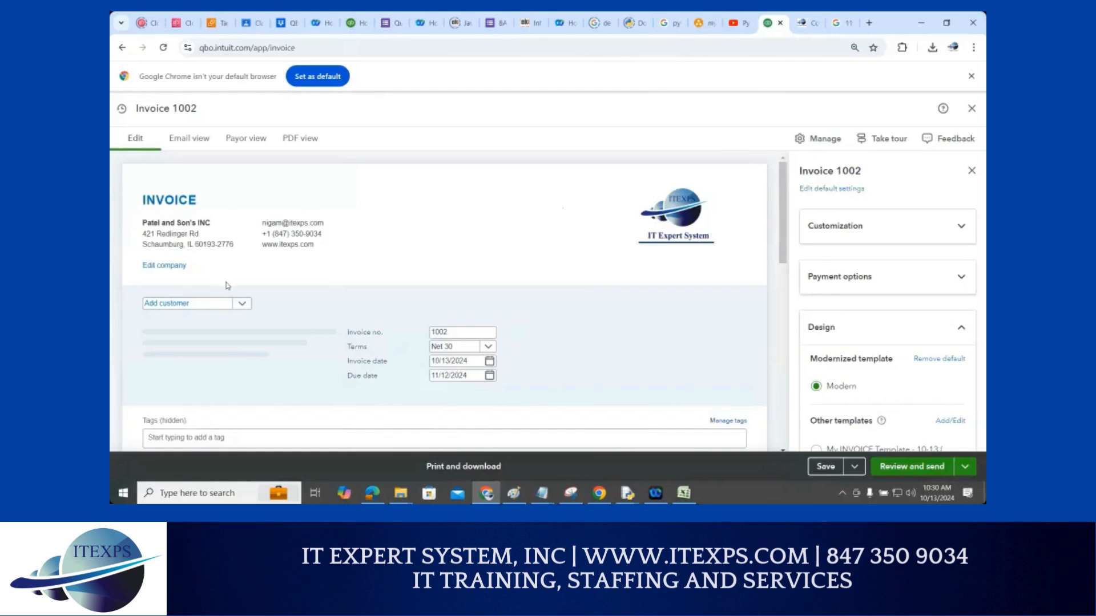
Add a new customer by name from the invoice's customer list and save it, giving Net 30 terms
{"action": "scroll", "coordinate": [234, 297], "scroll_direction": "down", "scroll_amount": 1}
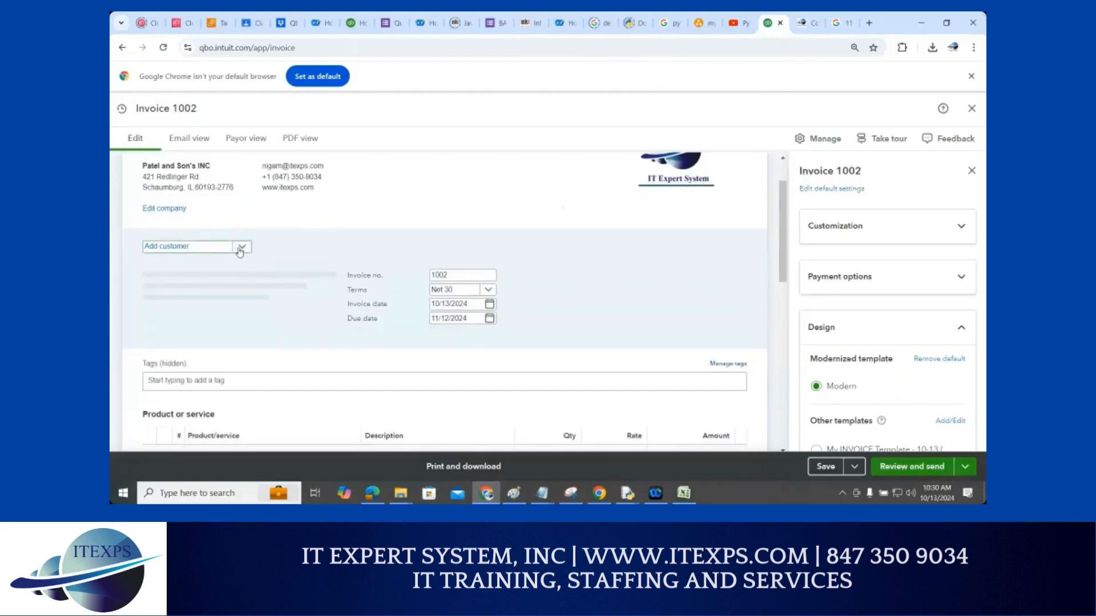
{"action": "left_click", "coordinate": [240, 248]}
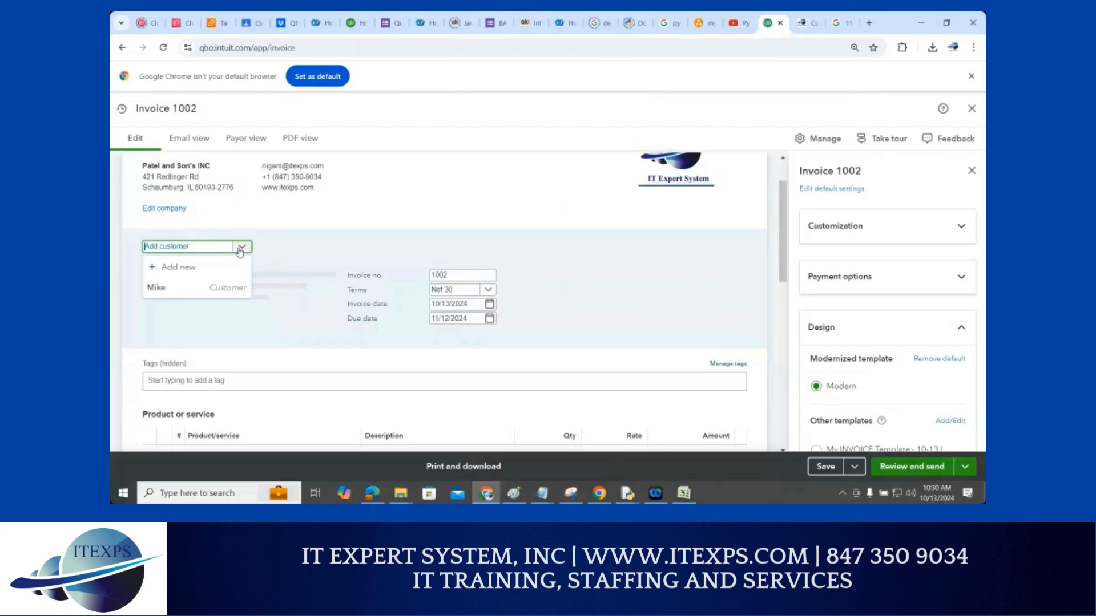
{"action": "left_click", "coordinate": [177, 269]}
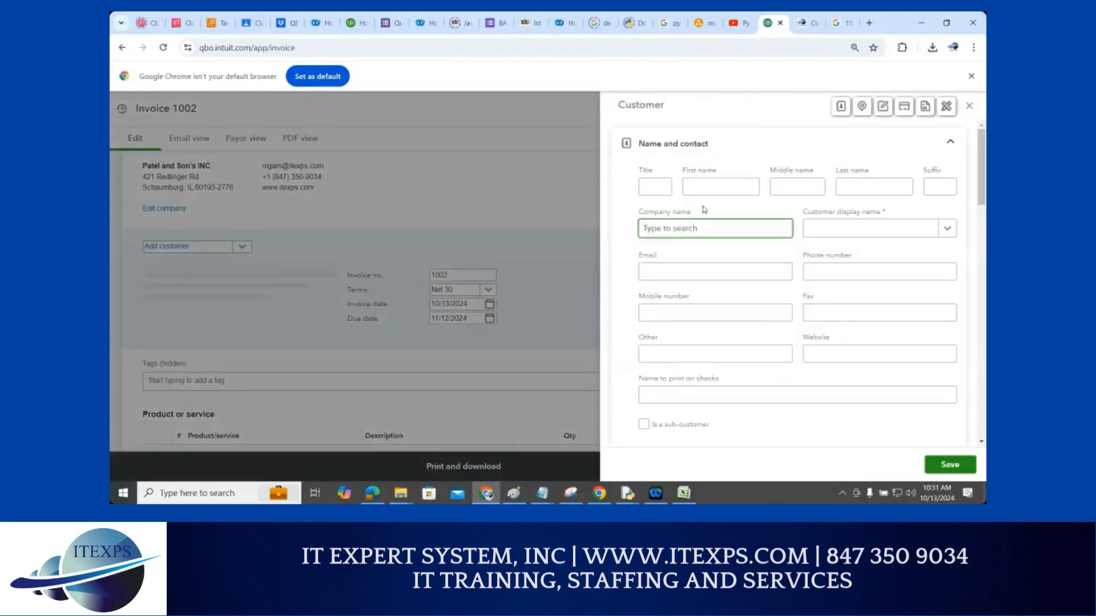
{"action": "type", "text": "Thomas"}
{"action": "left_click", "coordinate": [952, 471]}
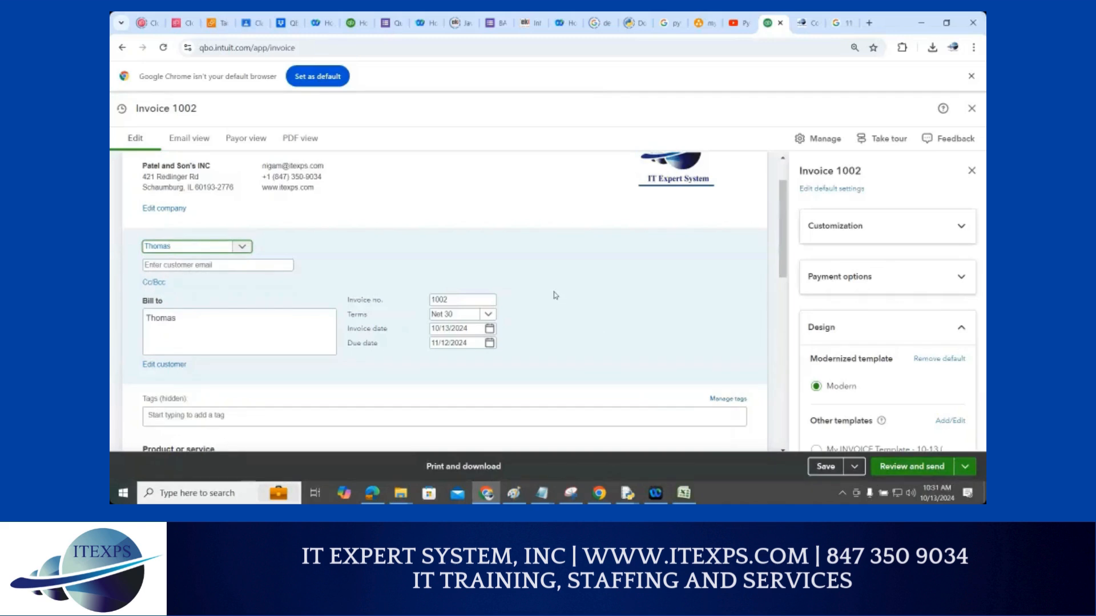
{"action": "scroll", "coordinate": [556, 295], "scroll_direction": "down", "scroll_amount": 1}
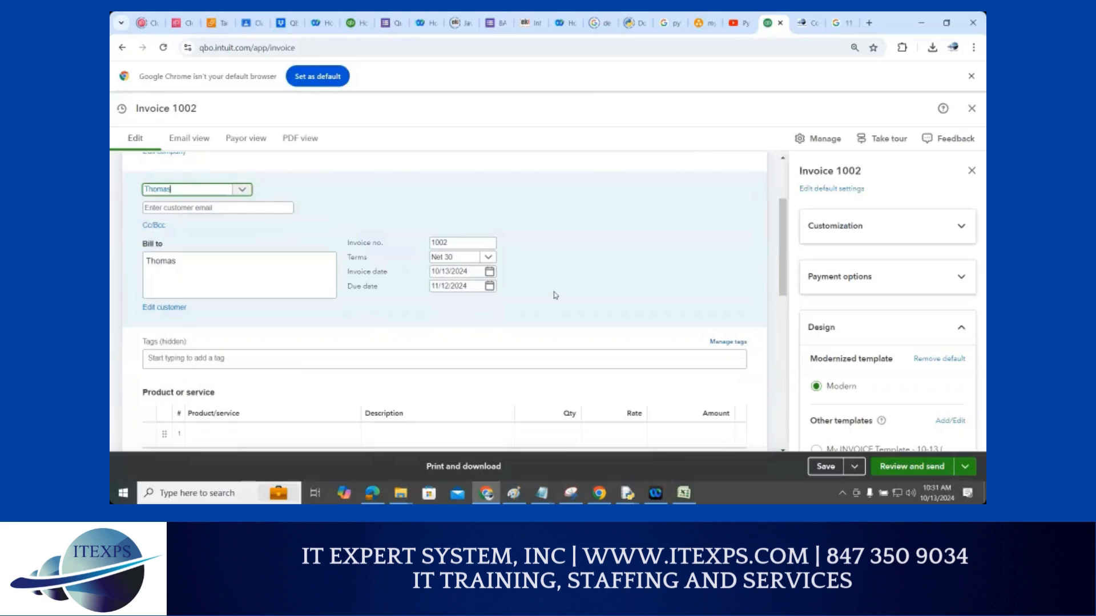
{"action": "scroll", "coordinate": [539, 304], "scroll_direction": "down", "scroll_amount": 1}
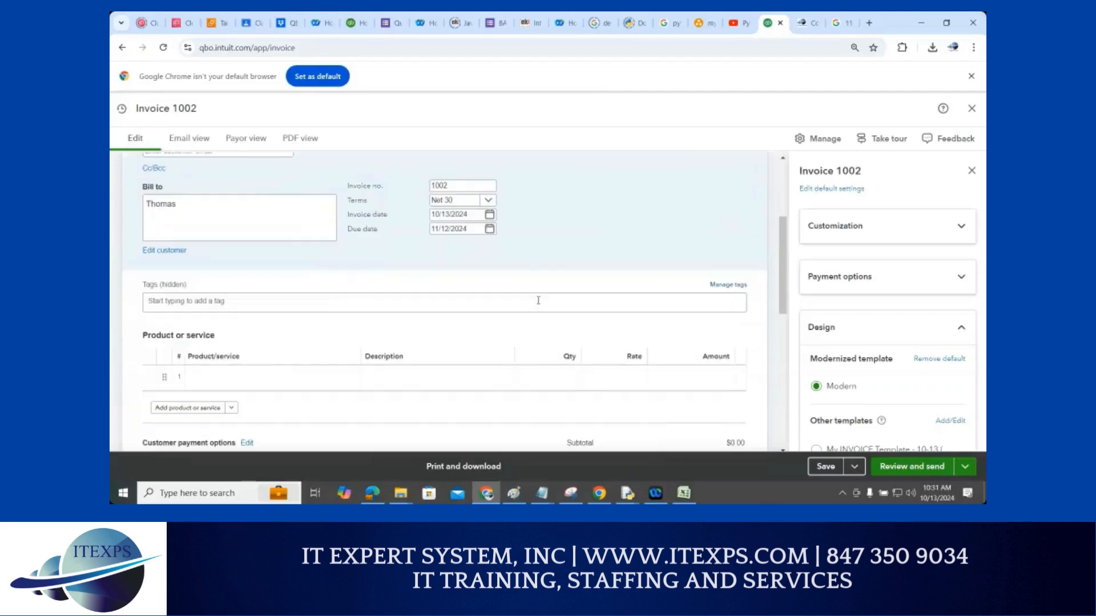
Fill line 1 with Services, description 'Consulting Service', amount $5,000
{"action": "left_click", "coordinate": [220, 383]}
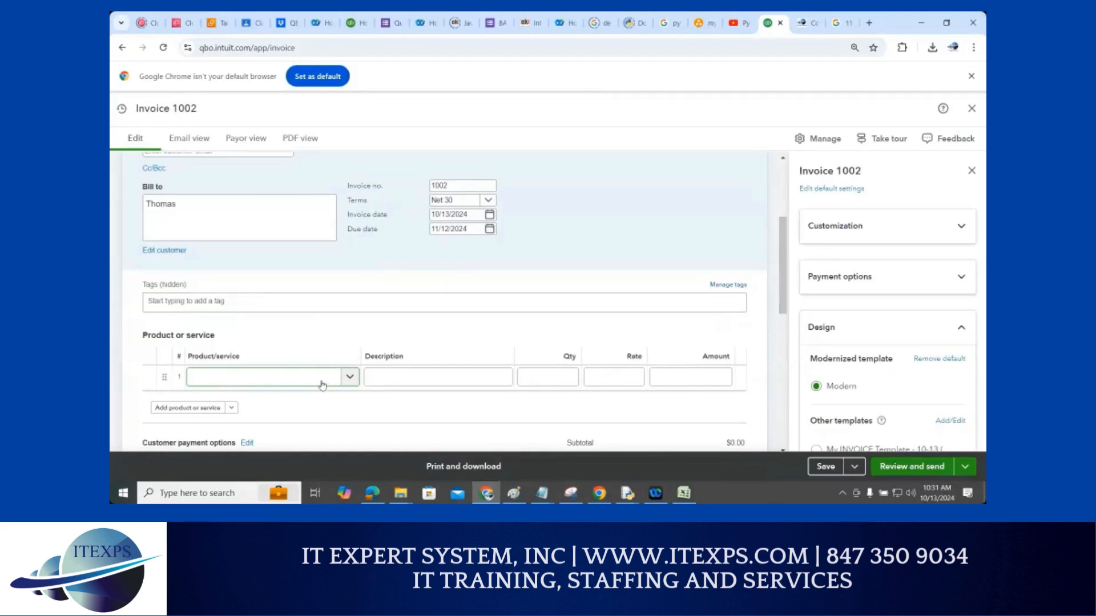
{"action": "left_click", "coordinate": [346, 379]}
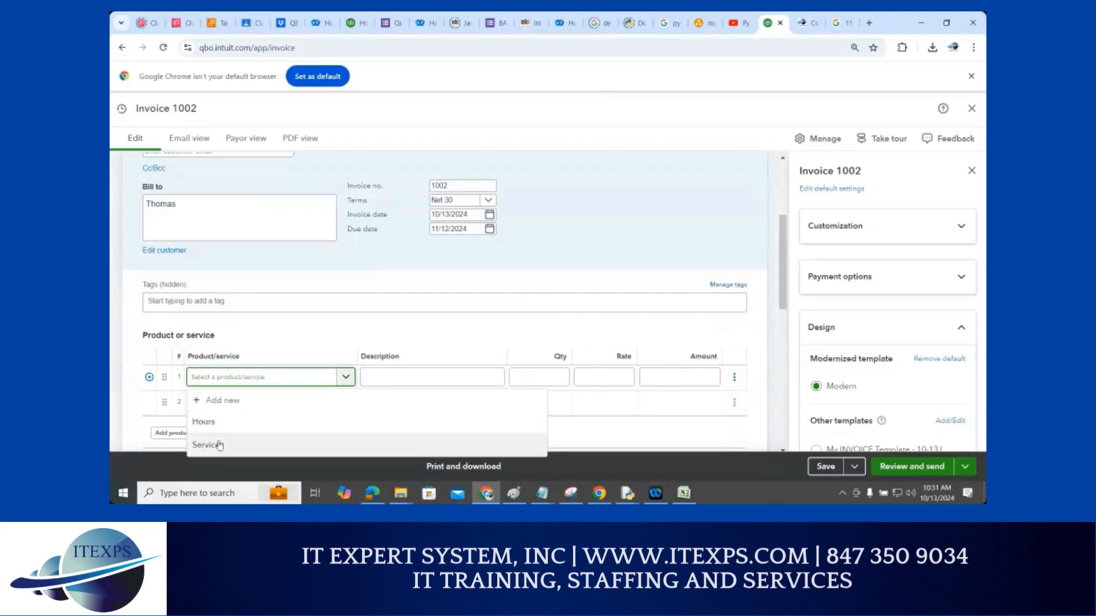
{"action": "left_click", "coordinate": [220, 445]}
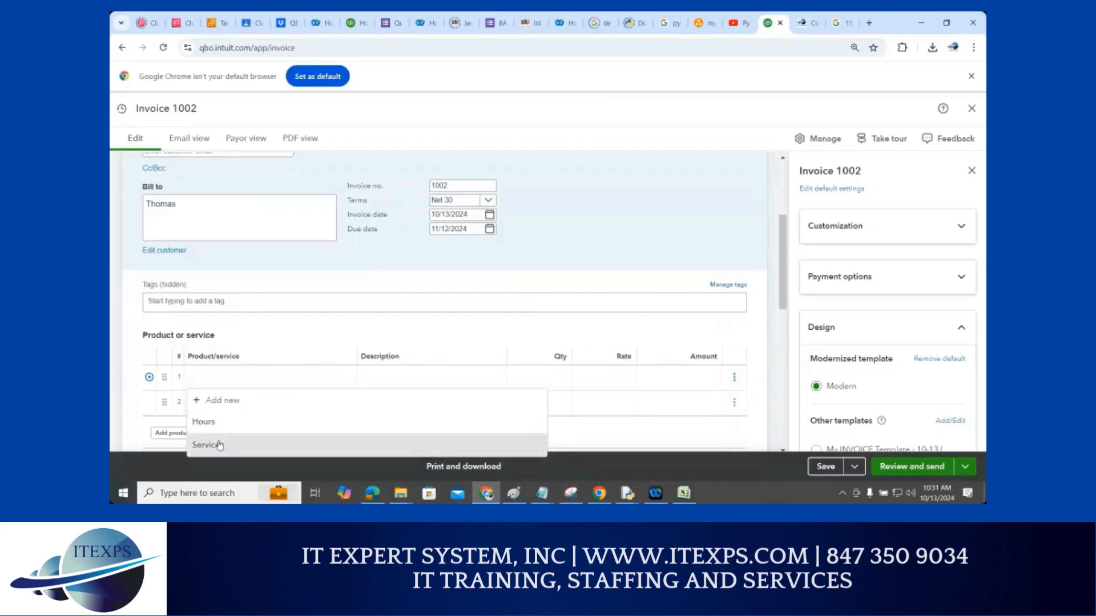
{"action": "left_click", "coordinate": [426, 379]}
{"action": "type", "text": "Cons"}
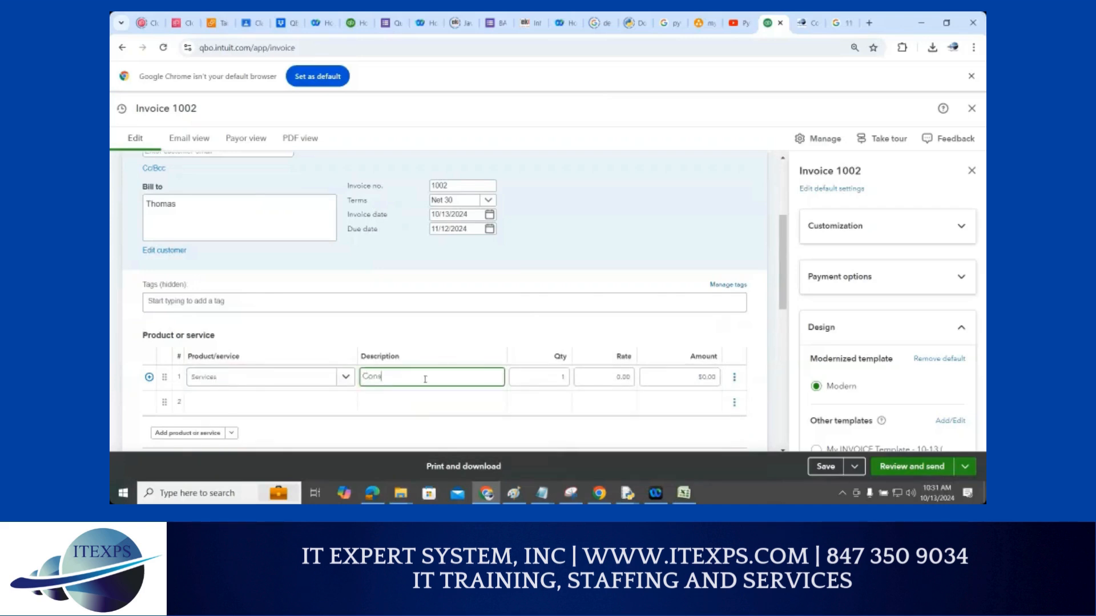
{"action": "type", "text": "ulting Service"}
{"action": "left_click", "coordinate": [719, 378]}
{"action": "type", "text": "5000"}
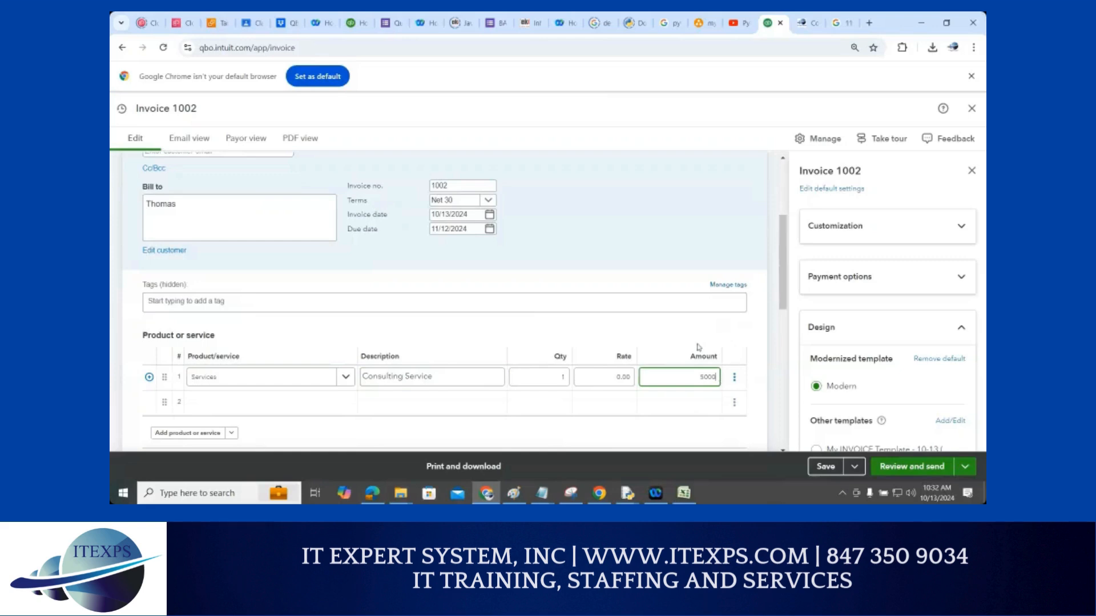
{"action": "left_click", "coordinate": [609, 335]}
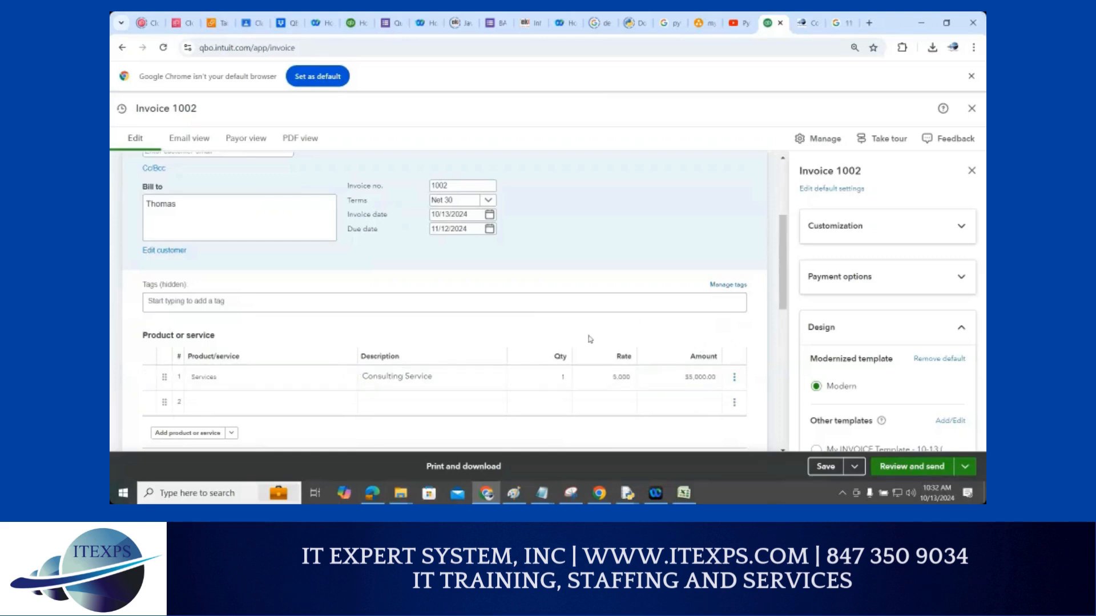
Fill line 2 with Services, description 'Training Service', amount $2,000
{"action": "left_click", "coordinate": [266, 403]}
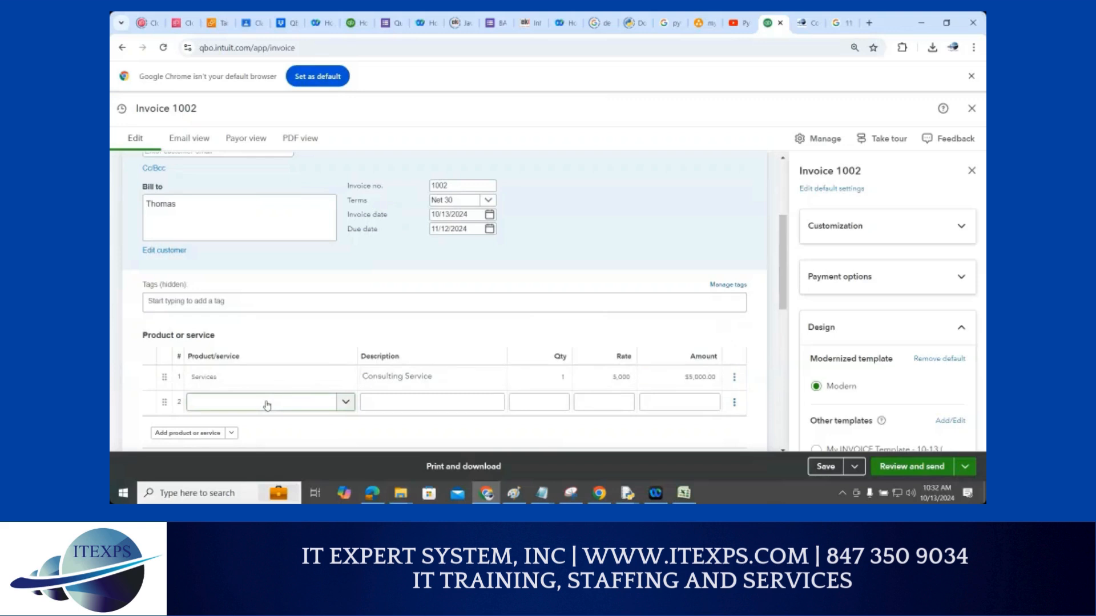
{"action": "left_click", "coordinate": [266, 405]}
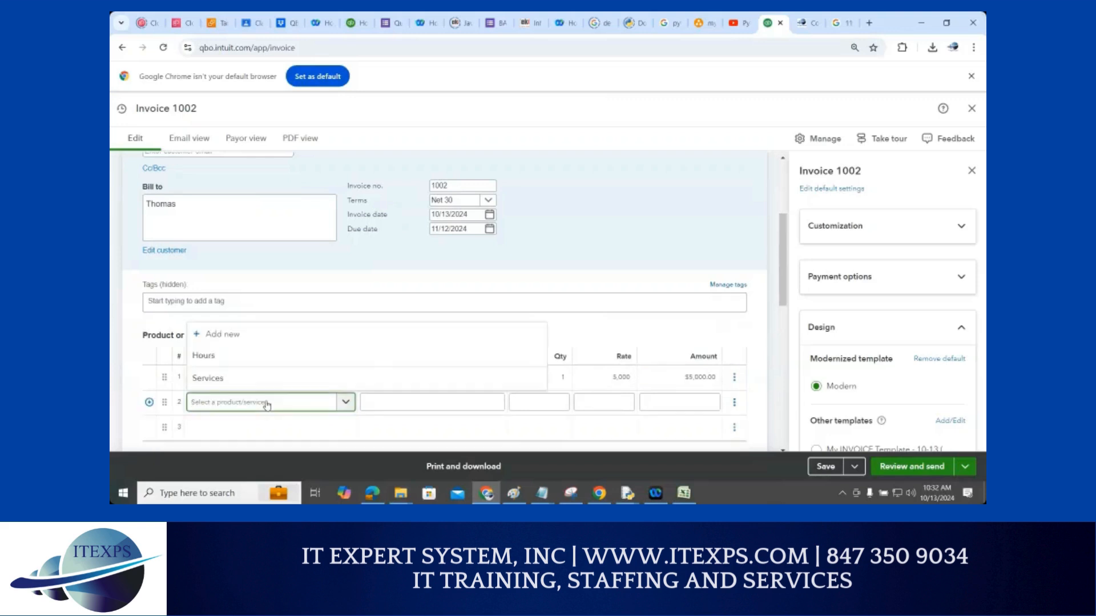
{"action": "left_click", "coordinate": [232, 378]}
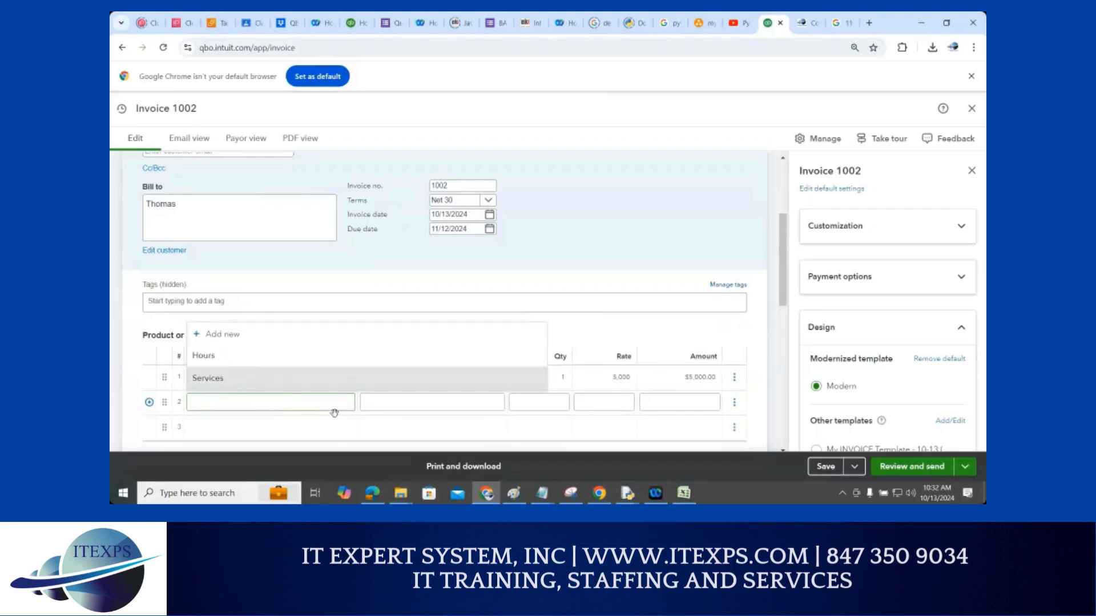
{"action": "left_click", "coordinate": [395, 408]}
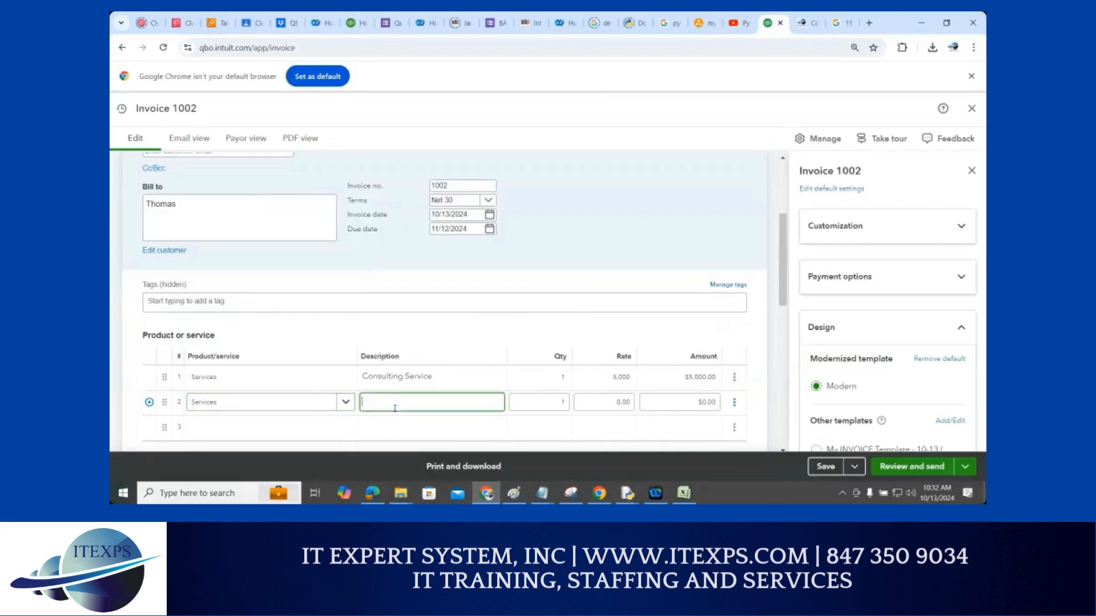
{"action": "type", "text": "Training Service"}
{"action": "left_click", "coordinate": [695, 404]}
{"action": "type", "text": "2,00"}
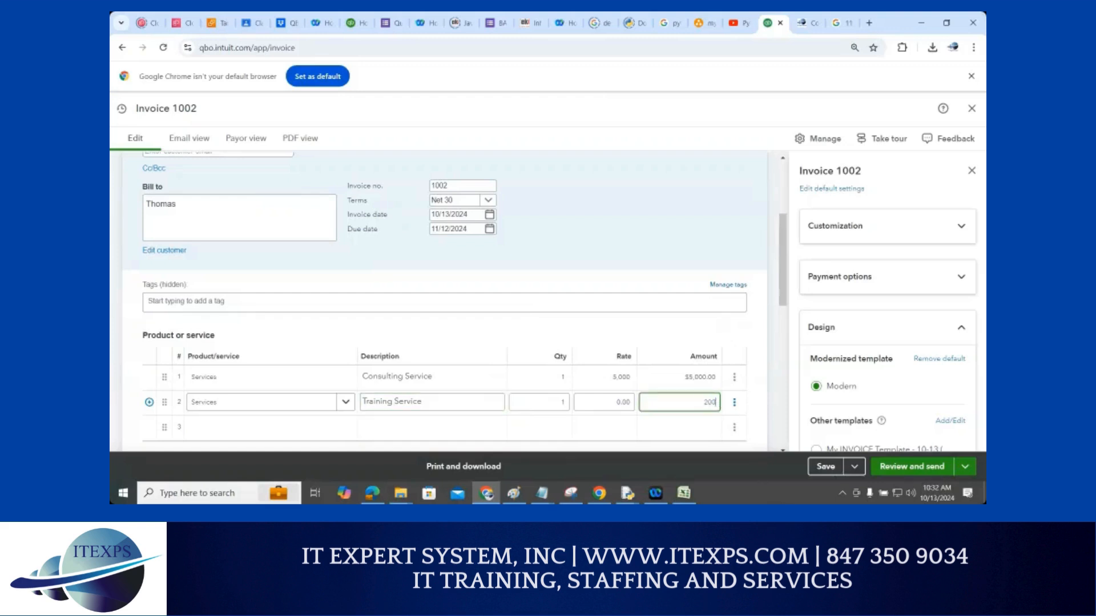
{"action": "type", "text": "0"}
{"action": "left_click", "coordinate": [661, 325]}
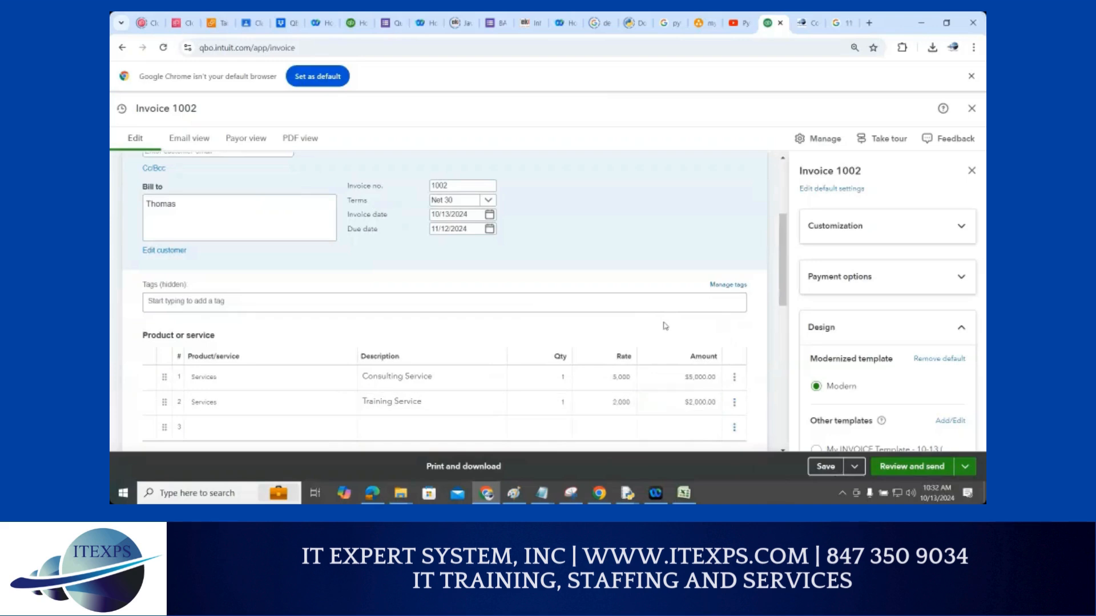
{"action": "left_click", "coordinate": [430, 406]}
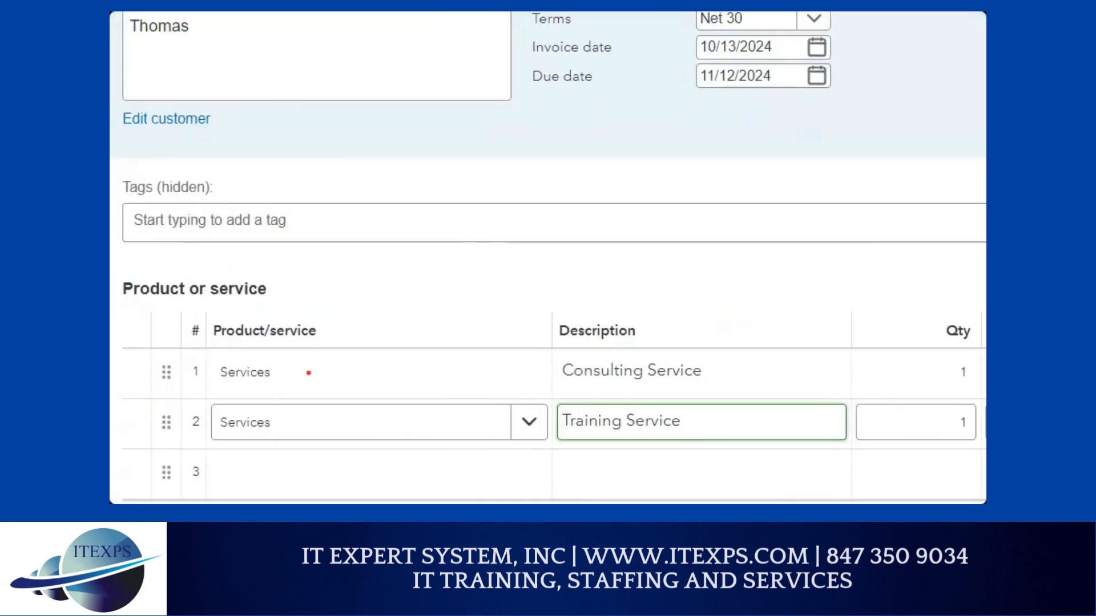
{"action": "left_click_drag", "start_coordinate": [233, 377], "coordinate": [279, 379]}
{"action": "mouse_move", "coordinate": [444, 307]}
{"action": "left_mouse_down"}
{"action": "mouse_move", "coordinate": [487, 343]}
{"action": "mouse_move", "coordinate": [502, 325]}
{"action": "mouse_move", "coordinate": [540, 329]}
{"action": "mouse_move", "coordinate": [564, 311]}
{"action": "mouse_move", "coordinate": [583, 328]}
{"action": "left_mouse_up"}
{"action": "left_click", "coordinate": [487, 312]}
{"action": "mouse_move", "coordinate": [621, 295]}
{"action": "left_mouse_down"}
{"action": "mouse_move", "coordinate": [620, 282]}
{"action": "mouse_move", "coordinate": [642, 276]}
{"action": "left_mouse_up"}
{"action": "left_click_drag", "start_coordinate": [630, 281], "coordinate": [631, 319]}
{"action": "left_click_drag", "start_coordinate": [624, 320], "coordinate": [665, 311]}
{"action": "mouse_move", "coordinate": [668, 266]}
{"action": "left_mouse_down"}
{"action": "mouse_move", "coordinate": [662, 308]}
{"action": "mouse_move", "coordinate": [664, 283]}
{"action": "mouse_move", "coordinate": [689, 291]}
{"action": "mouse_move", "coordinate": [725, 268]}
{"action": "mouse_move", "coordinate": [731, 290]}
{"action": "left_mouse_up"}
{"action": "left_click", "coordinate": [688, 354]}
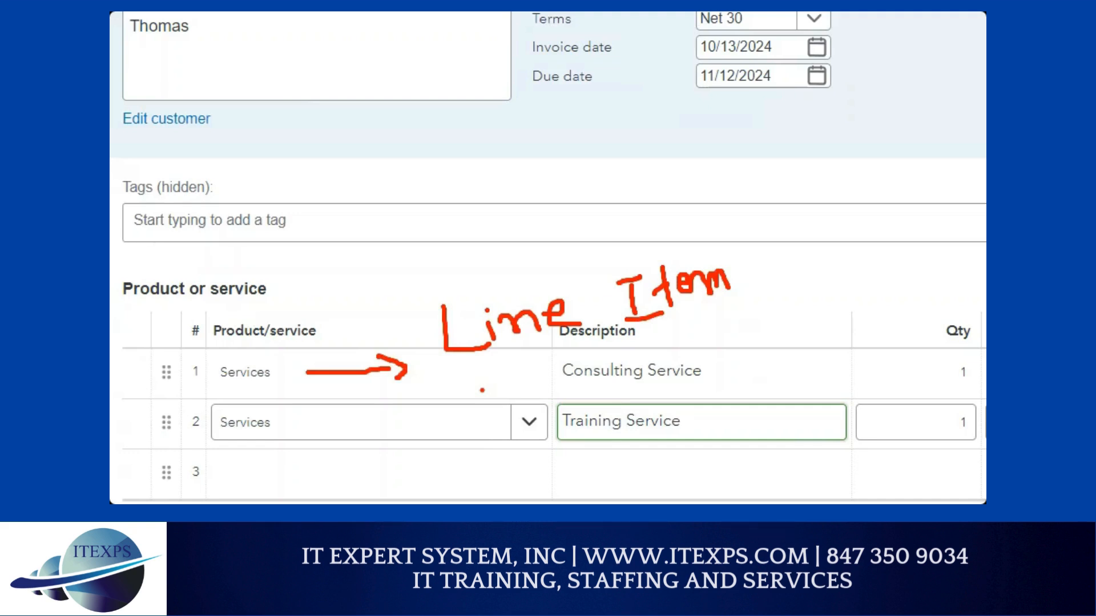
{"action": "key", "text": "Escape"}
{"action": "left_click", "coordinate": [367, 375]}
{"action": "left_click", "coordinate": [373, 402]}
{"action": "left_click", "coordinate": [383, 423]}
{"action": "left_click", "coordinate": [281, 401]}
{"action": "left_click", "coordinate": [271, 372]}
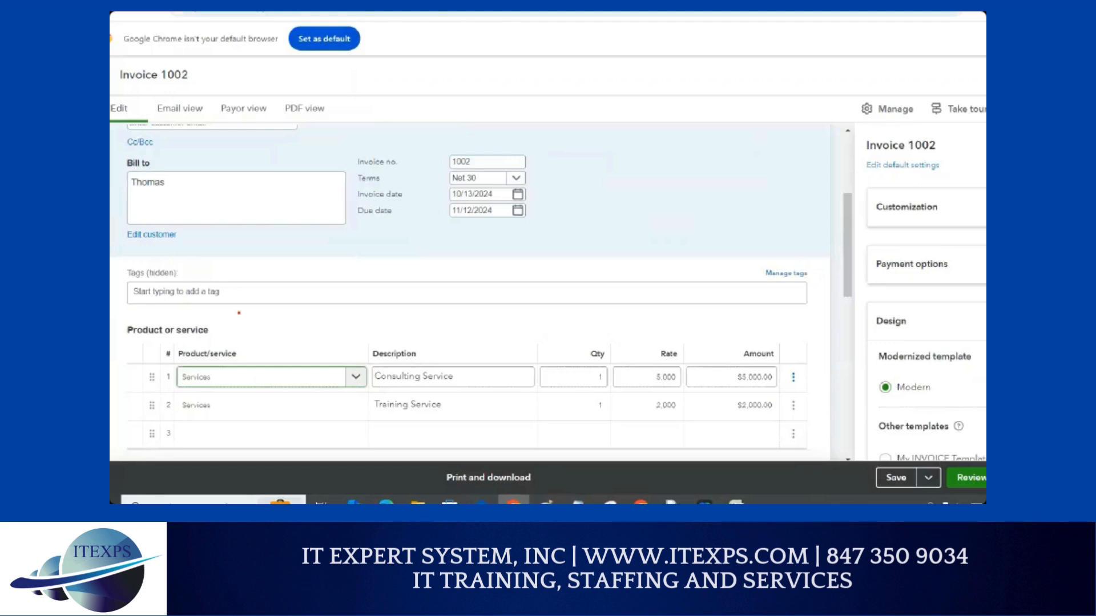
{"action": "mouse_move", "coordinate": [177, 183]}
{"action": "left_mouse_down"}
{"action": "mouse_move", "coordinate": [184, 200]}
{"action": "mouse_move", "coordinate": [260, 157]}
{"action": "left_mouse_up"}
{"action": "mouse_move", "coordinate": [272, 375]}
{"action": "left_mouse_down"}
{"action": "mouse_move", "coordinate": [556, 308]}
{"action": "mouse_move", "coordinate": [733, 353]}
{"action": "mouse_move", "coordinate": [739, 377]}
{"action": "left_mouse_up"}
{"action": "mouse_move", "coordinate": [264, 402]}
{"action": "left_mouse_down"}
{"action": "mouse_move", "coordinate": [442, 443]}
{"action": "mouse_move", "coordinate": [627, 445]}
{"action": "mouse_move", "coordinate": [735, 415]}
{"action": "left_mouse_up"}
{"action": "mouse_move", "coordinate": [765, 332]}
{"action": "left_mouse_down"}
{"action": "mouse_move", "coordinate": [786, 336]}
{"action": "mouse_move", "coordinate": [808, 388]}
{"action": "mouse_move", "coordinate": [772, 462]}
{"action": "left_mouse_up"}
{"action": "mouse_move", "coordinate": [803, 284]}
{"action": "left_mouse_down"}
{"action": "mouse_move", "coordinate": [811, 324]}
{"action": "mouse_move", "coordinate": [827, 295]}
{"action": "mouse_move", "coordinate": [835, 290]}
{"action": "mouse_move", "coordinate": [838, 308]}
{"action": "mouse_move", "coordinate": [842, 294]}
{"action": "left_mouse_up"}
{"action": "mouse_move", "coordinate": [860, 290]}
{"action": "left_mouse_down"}
{"action": "mouse_move", "coordinate": [858, 305]}
{"action": "mouse_move", "coordinate": [859, 290]}
{"action": "left_mouse_up"}
{"action": "left_click_drag", "start_coordinate": [787, 336], "coordinate": [868, 331]}
{"action": "mouse_move", "coordinate": [591, 218]}
{"action": "left_mouse_down"}
{"action": "mouse_move", "coordinate": [728, 128]}
{"action": "mouse_move", "coordinate": [733, 158]}
{"action": "left_mouse_up"}
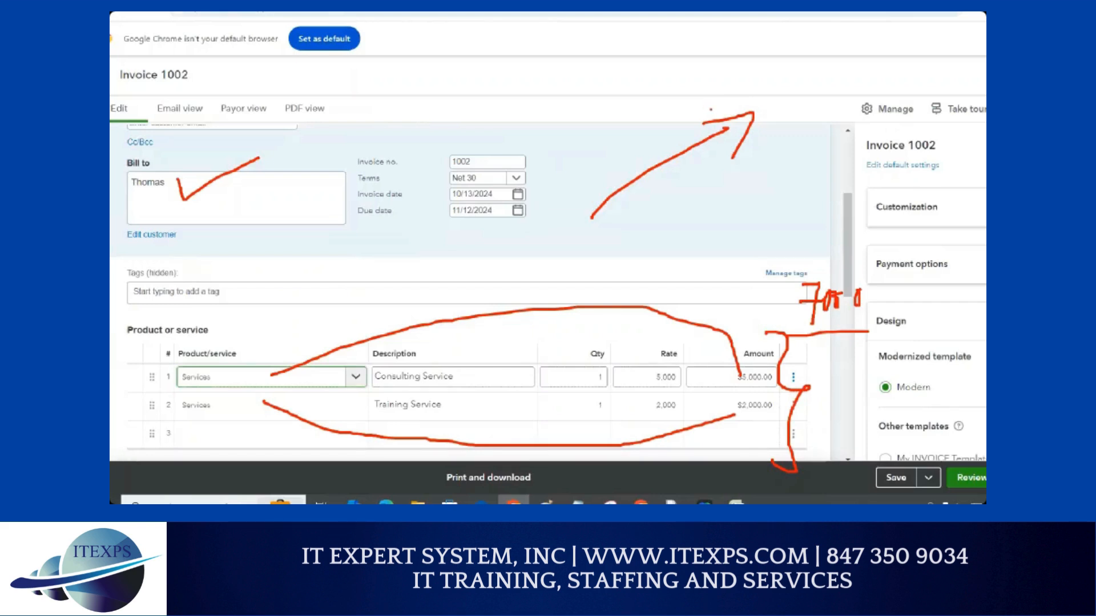
{"action": "mouse_move", "coordinate": [762, 55]}
{"action": "left_mouse_down"}
{"action": "mouse_move", "coordinate": [750, 58]}
{"action": "mouse_move", "coordinate": [754, 76]}
{"action": "mouse_move", "coordinate": [810, 63]}
{"action": "mouse_move", "coordinate": [822, 73]}
{"action": "mouse_move", "coordinate": [834, 54]}
{"action": "left_mouse_up"}
{"action": "left_click_drag", "start_coordinate": [773, 102], "coordinate": [889, 56]}
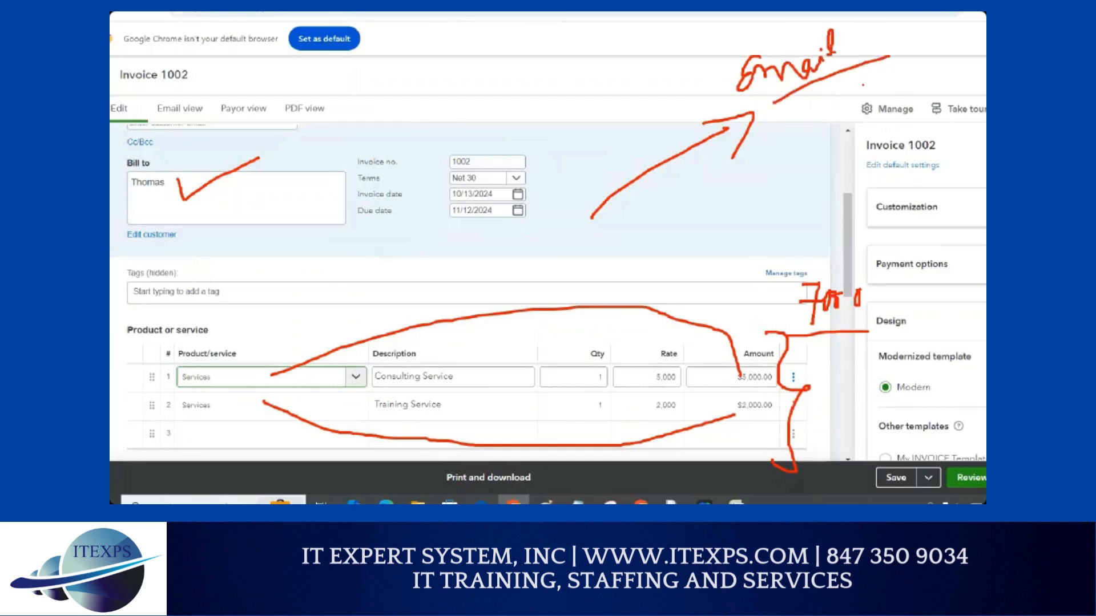
{"action": "left_click_drag", "start_coordinate": [780, 145], "coordinate": [919, 95]}
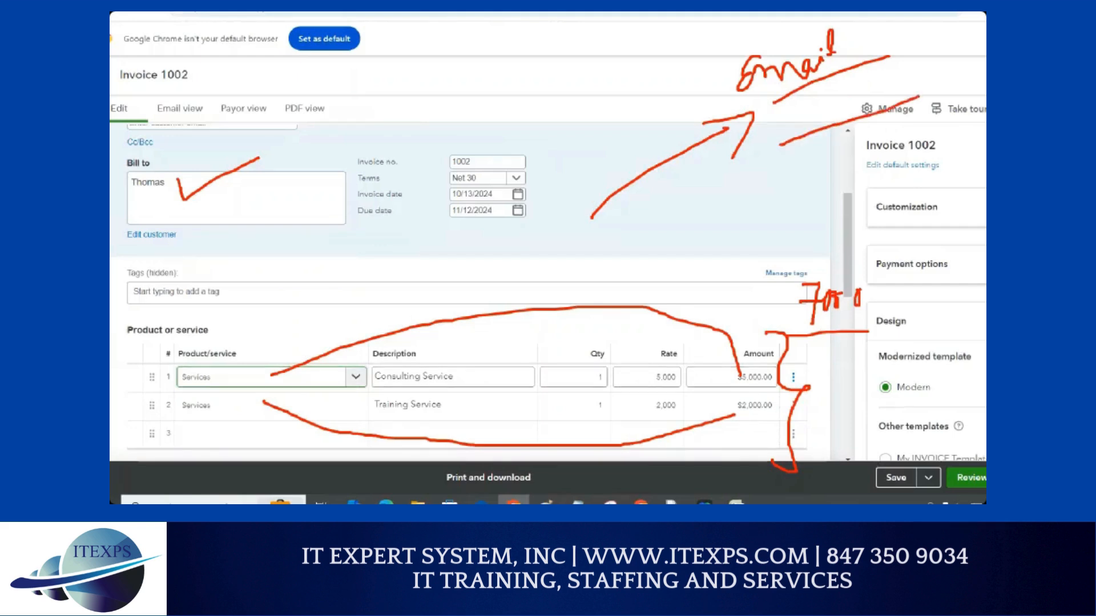
{"action": "left_click_drag", "start_coordinate": [925, 38], "coordinate": [885, 109]}
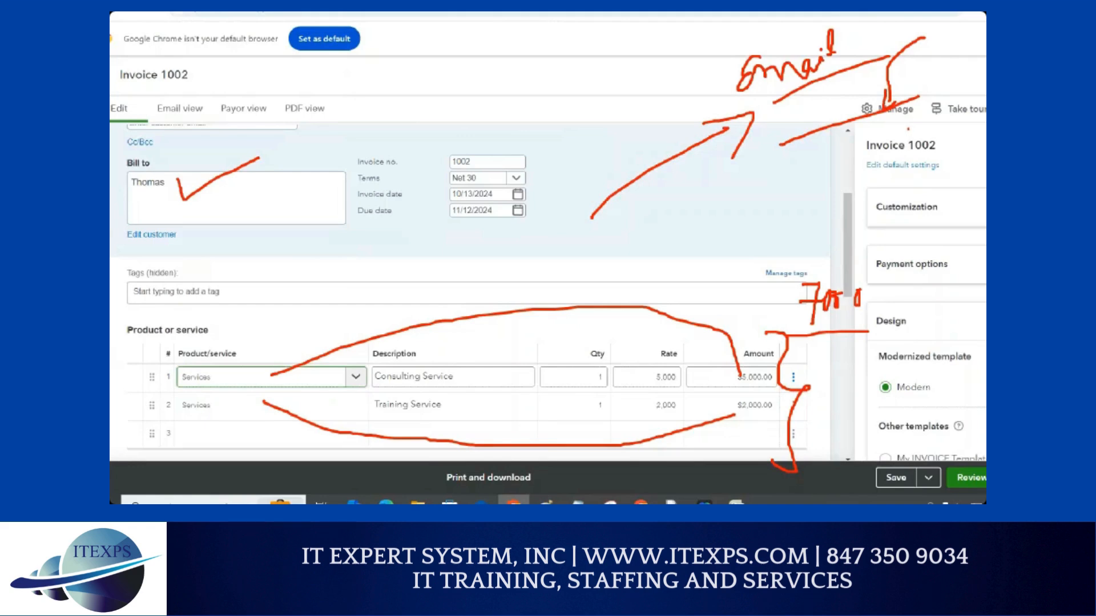
{"action": "mouse_move", "coordinate": [923, 119]}
{"action": "left_mouse_down"}
{"action": "mouse_move", "coordinate": [798, 197]}
{"action": "mouse_move", "coordinate": [809, 206]}
{"action": "mouse_move", "coordinate": [804, 178]}
{"action": "left_mouse_up"}
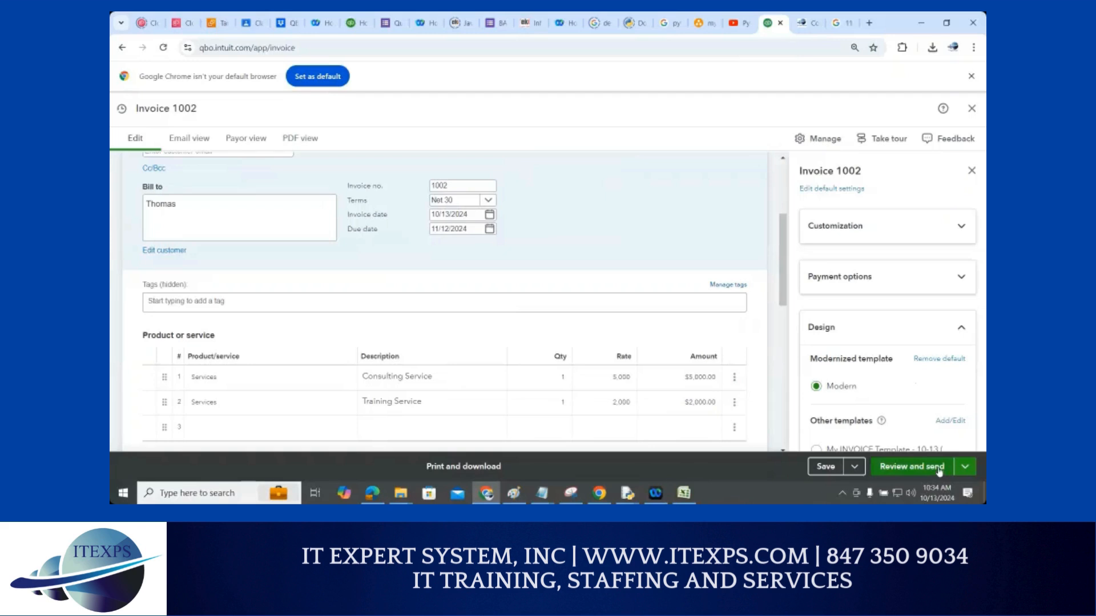
Choose Save and close from the Save menu to store Invoice 1002
{"action": "left_click", "coordinate": [965, 467]}
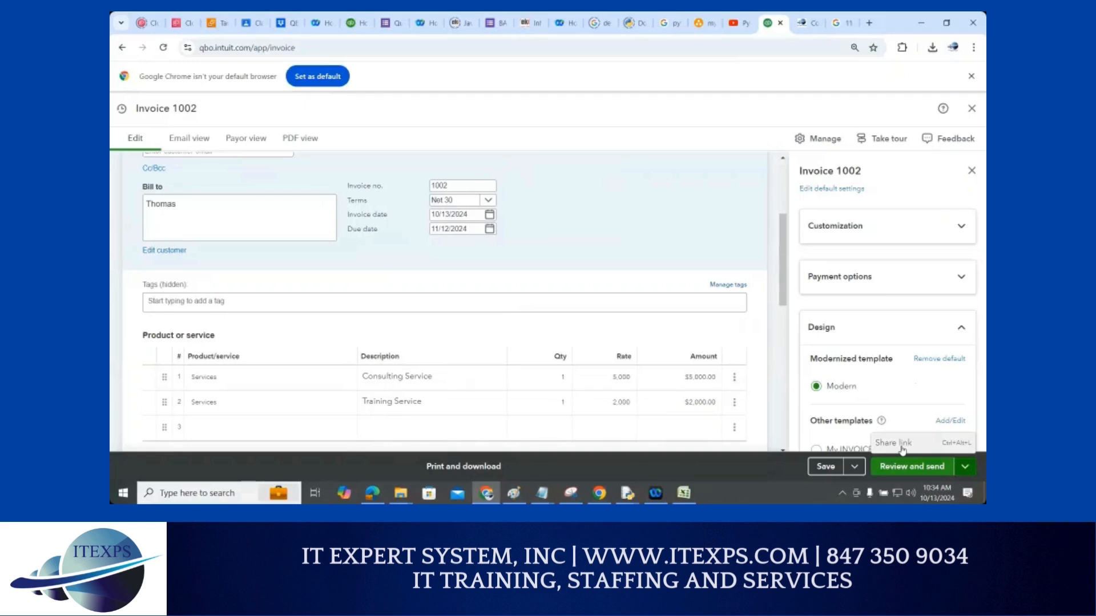
{"action": "left_click", "coordinate": [855, 467]}
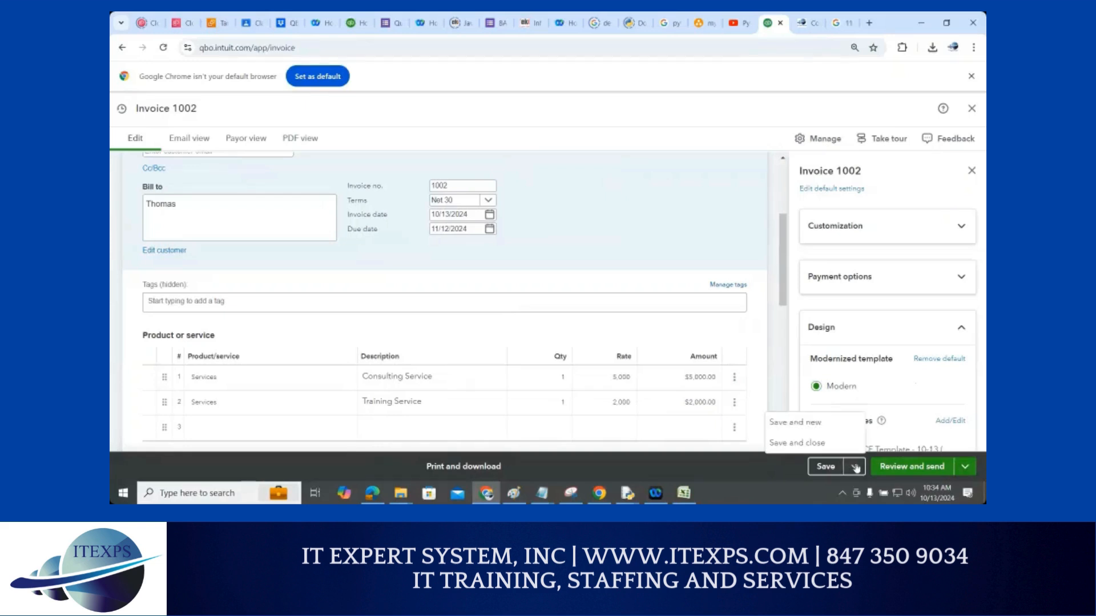
{"action": "left_click", "coordinate": [814, 443]}
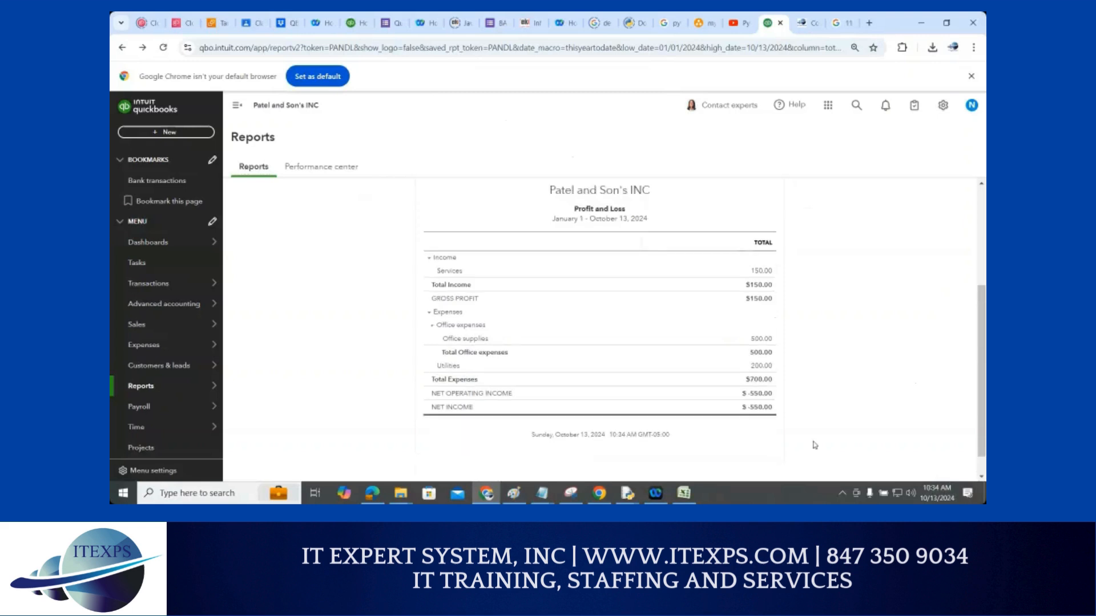
Go to Reports and open Balance Sheet from Favorites, scrolling through its figures
{"action": "mouse_move", "coordinate": [152, 395]}
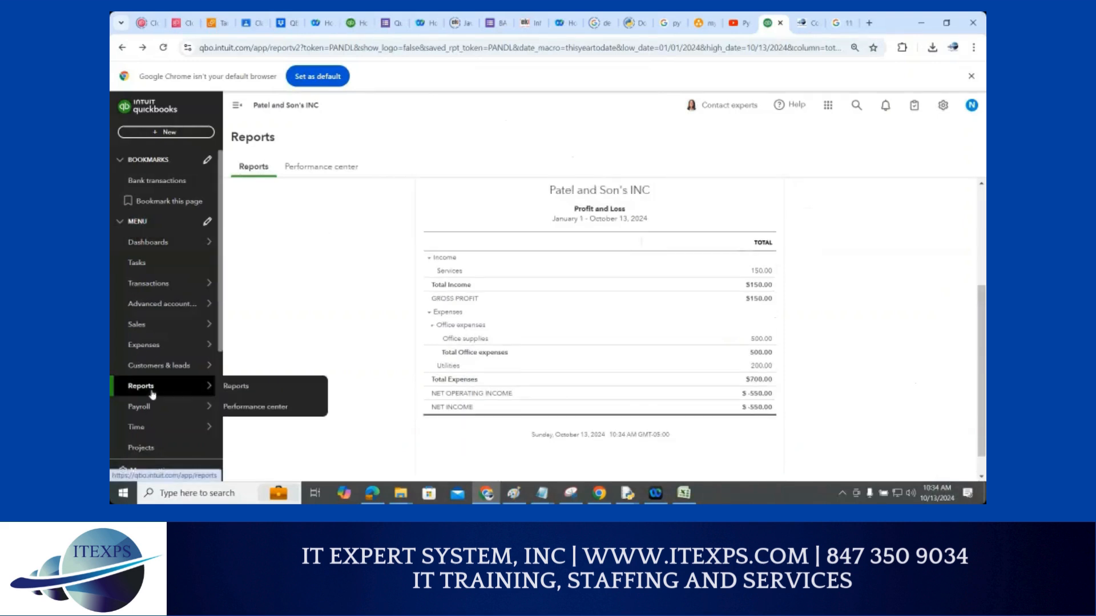
{"action": "left_click", "coordinate": [234, 388]}
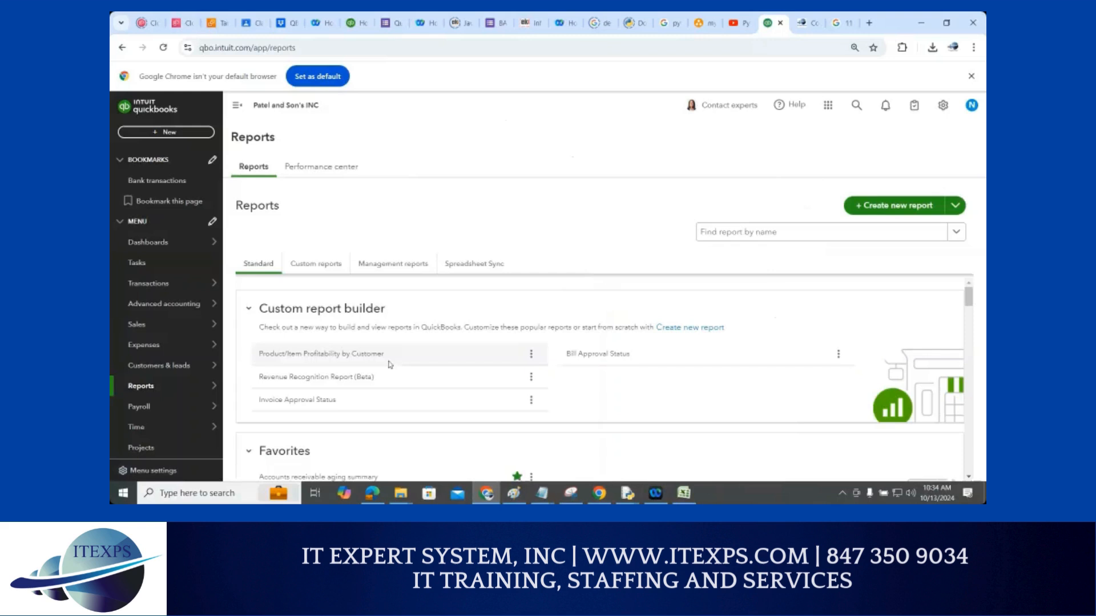
{"action": "scroll", "coordinate": [282, 408], "scroll_direction": "down", "scroll_amount": 2}
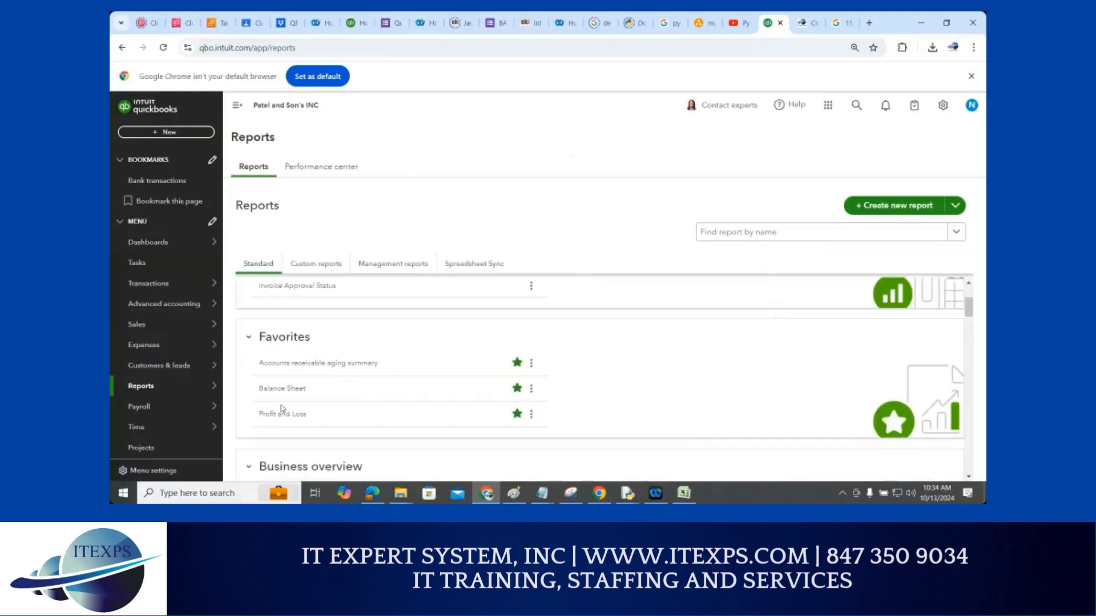
{"action": "left_click", "coordinate": [276, 390]}
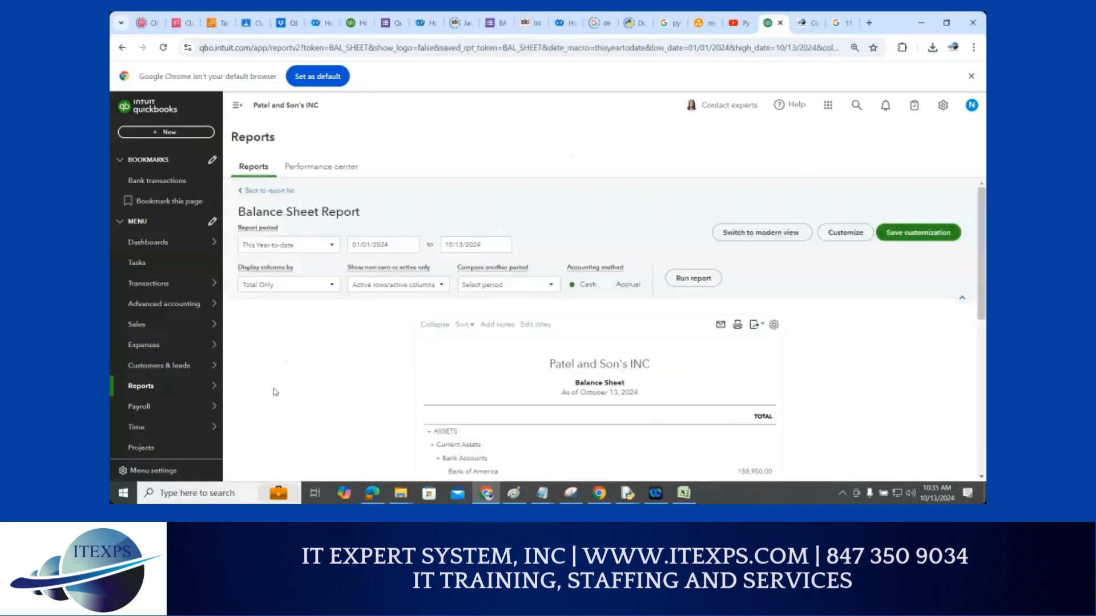
{"action": "scroll", "coordinate": [276, 391], "scroll_direction": "down", "scroll_amount": 5}
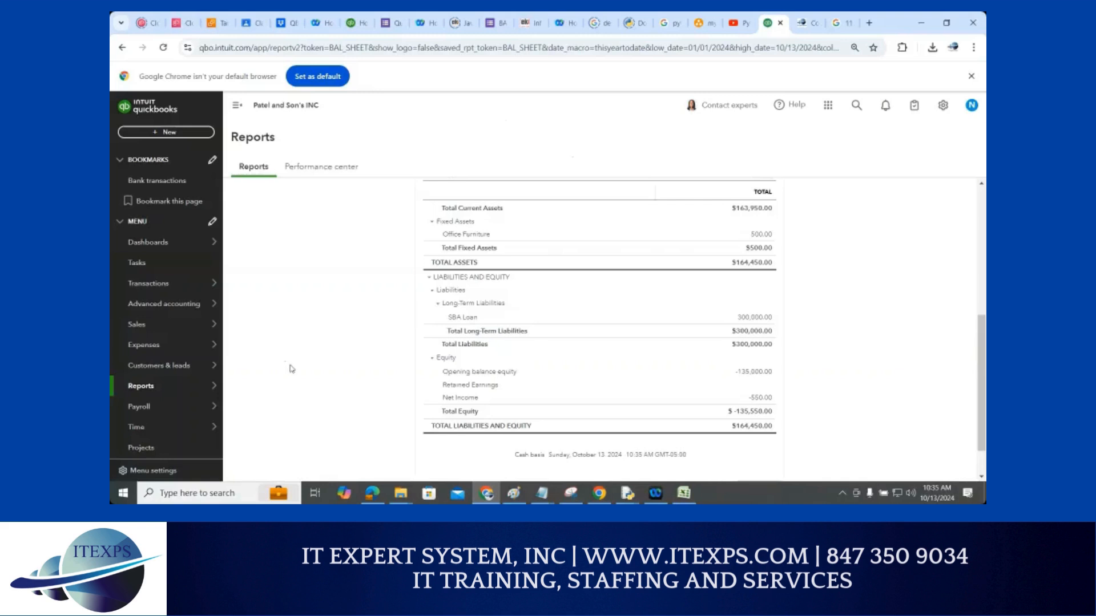
{"action": "scroll", "coordinate": [301, 350], "scroll_direction": "up", "scroll_amount": 1}
{"action": "scroll", "coordinate": [301, 350], "scroll_direction": "up", "scroll_amount": 3}
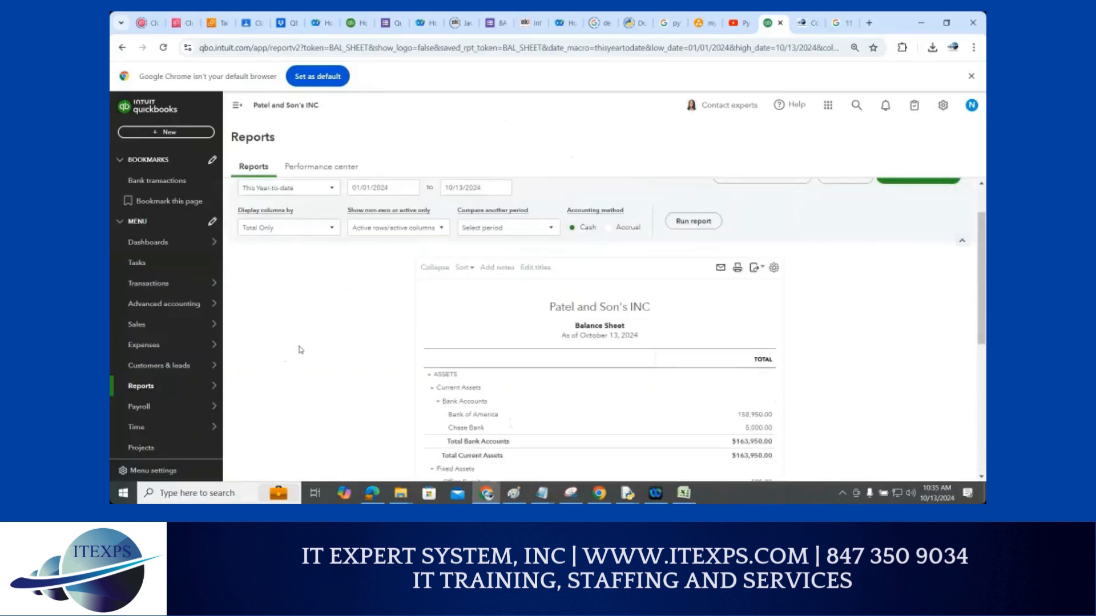
{"action": "scroll", "coordinate": [301, 350], "scroll_direction": "down", "scroll_amount": 1}
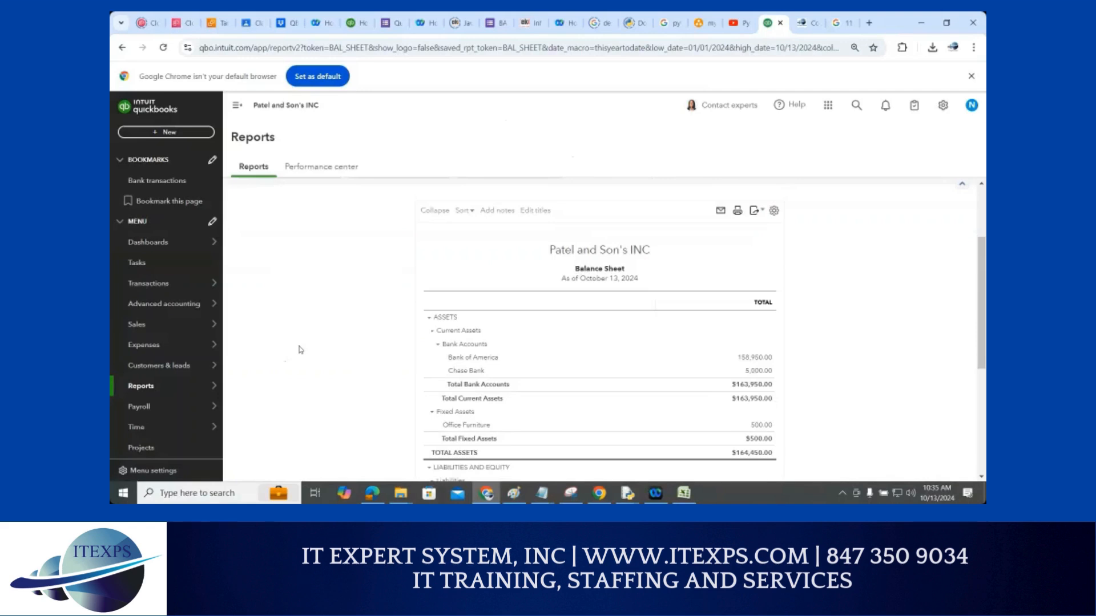
{"action": "scroll", "coordinate": [300, 350], "scroll_direction": "up", "scroll_amount": 1}
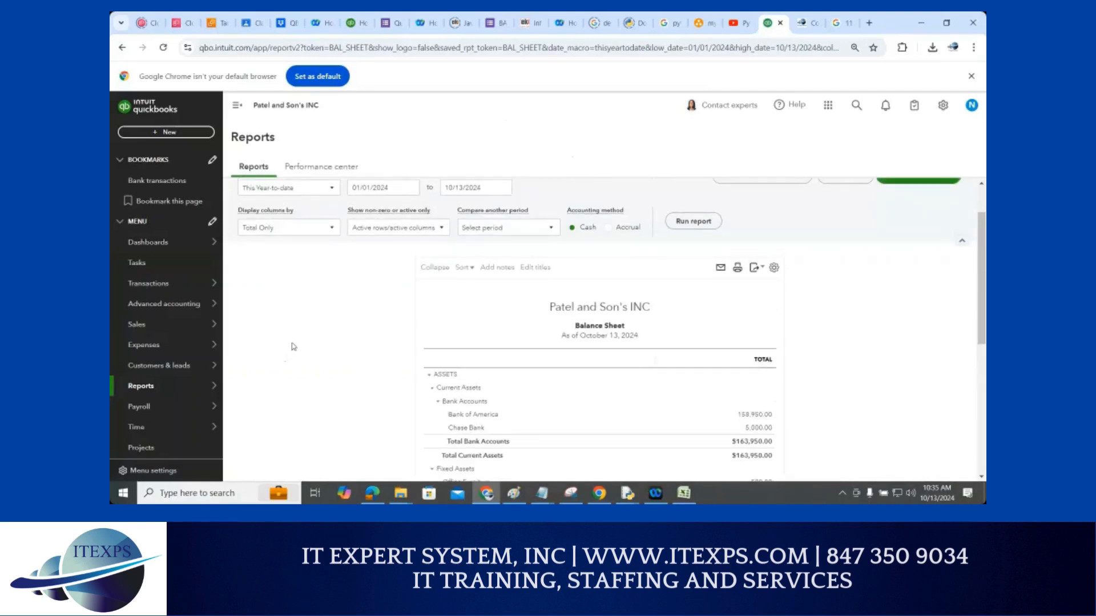
{"action": "scroll", "coordinate": [293, 347], "scroll_direction": "up", "scroll_amount": 1}
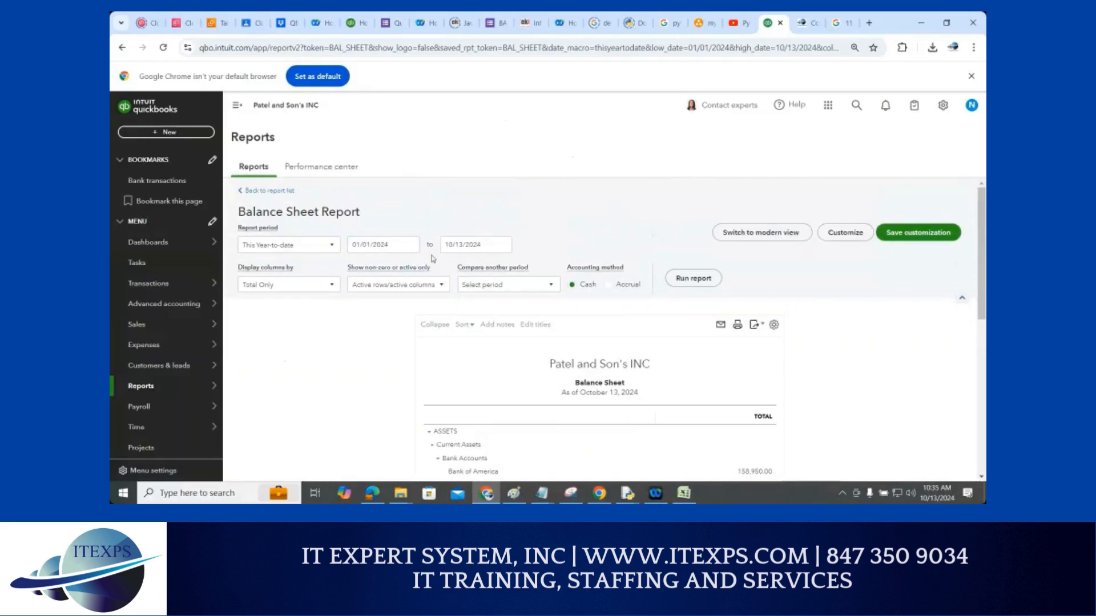
Select the report end date, reload, and review the cash-basis $164,450.00 total assets
{"action": "triple_click", "coordinate": [467, 245]}
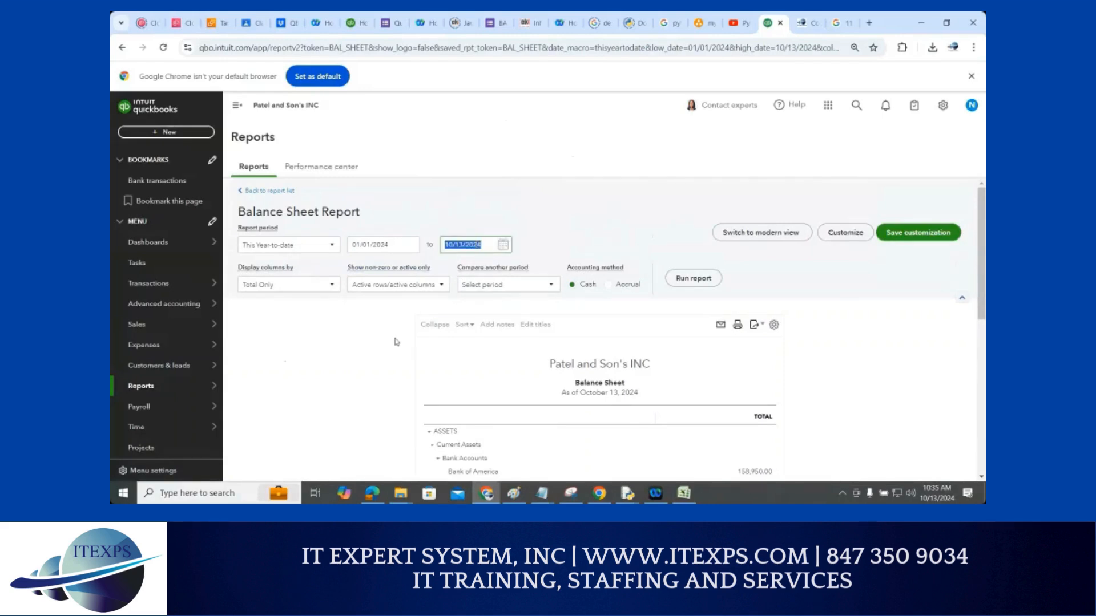
{"action": "scroll", "coordinate": [365, 339], "scroll_direction": "down", "scroll_amount": 2}
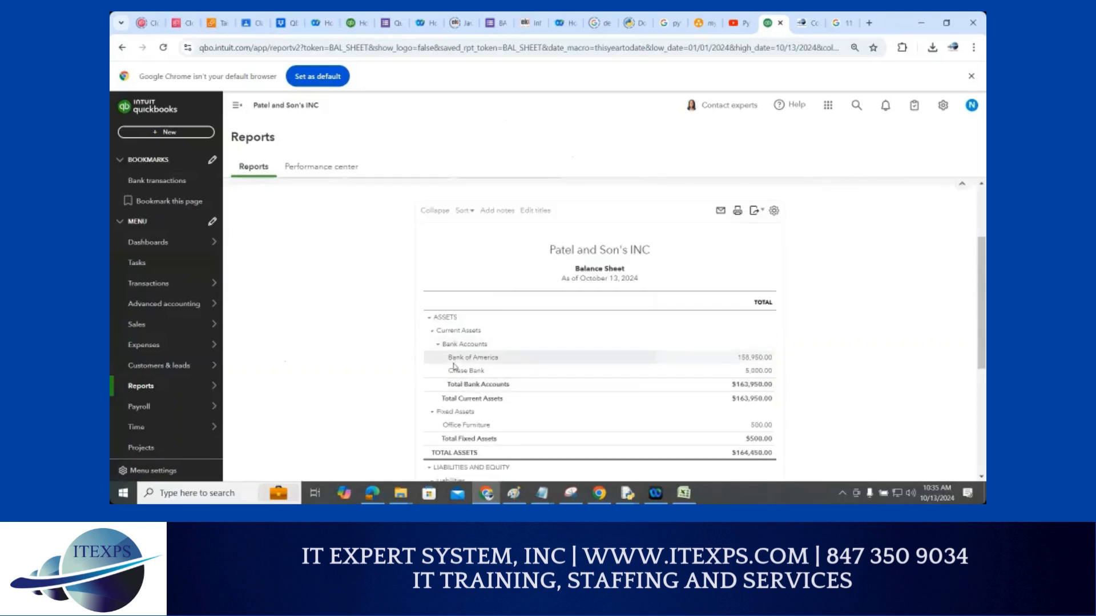
{"action": "left_click", "coordinate": [162, 103]}
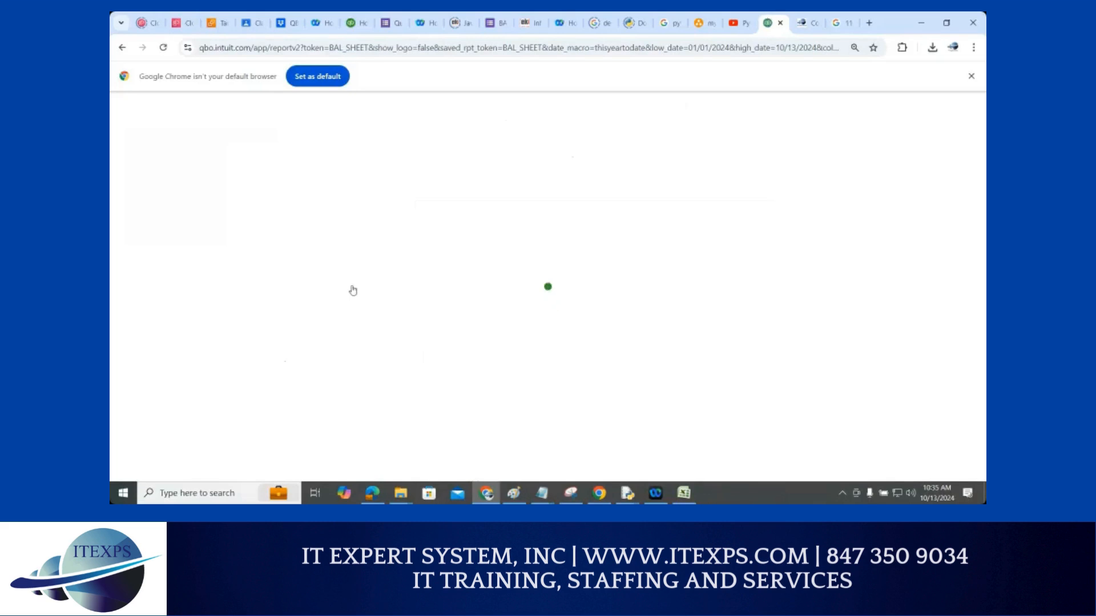
{"action": "scroll", "coordinate": [363, 319], "scroll_direction": "down", "scroll_amount": 3}
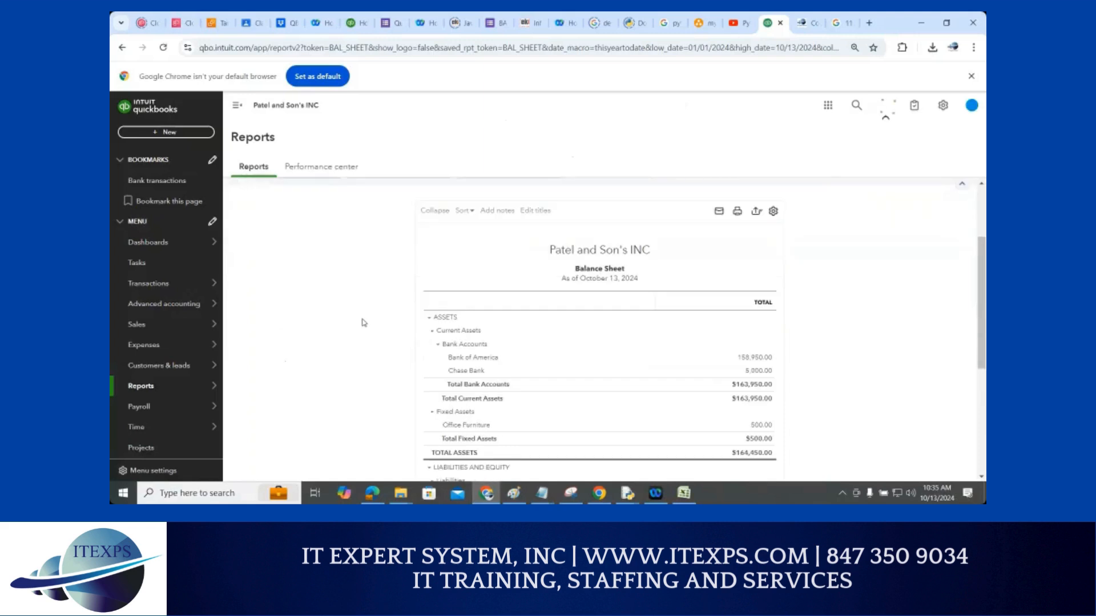
{"action": "scroll", "coordinate": [371, 323], "scroll_direction": "down", "scroll_amount": 1}
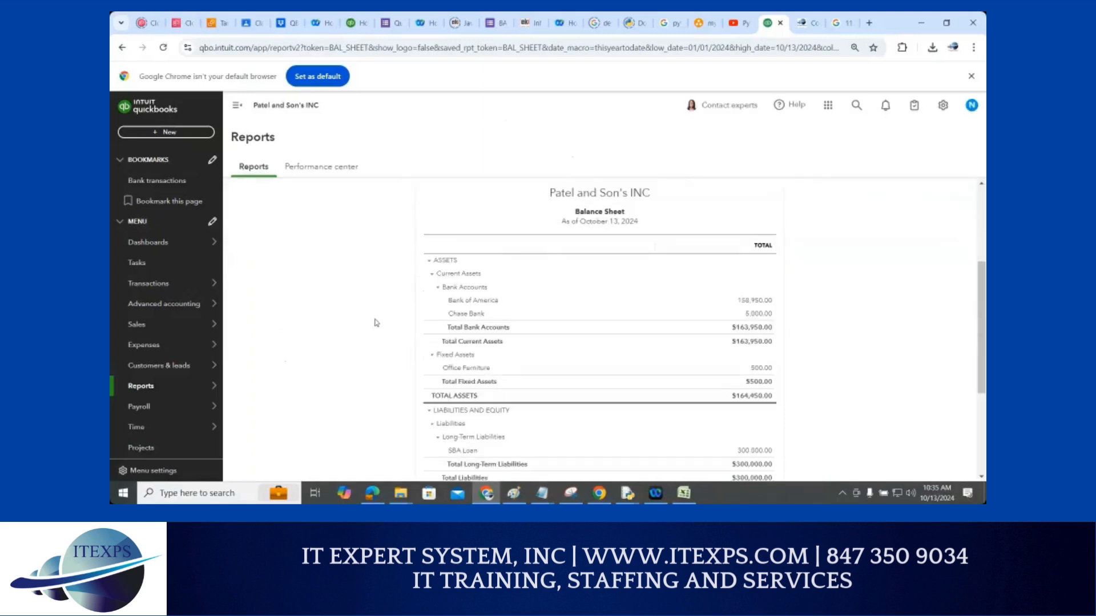
{"action": "scroll", "coordinate": [377, 322], "scroll_direction": "up", "scroll_amount": 2}
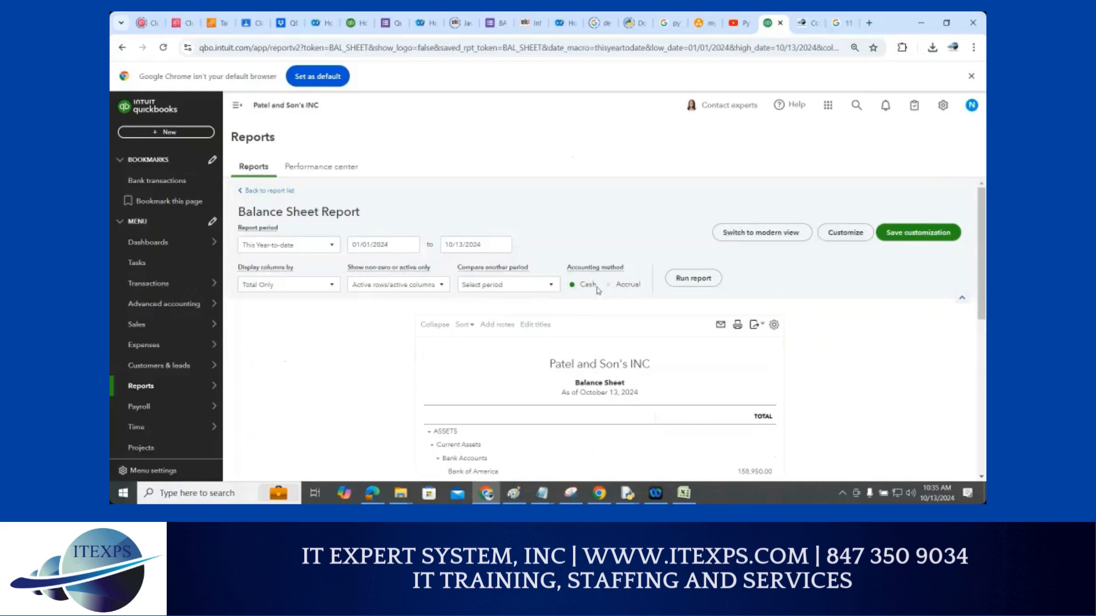
{"action": "scroll", "coordinate": [594, 280], "scroll_direction": "down", "scroll_amount": 2}
{"action": "scroll", "coordinate": [583, 251], "scroll_direction": "up", "scroll_amount": 1}
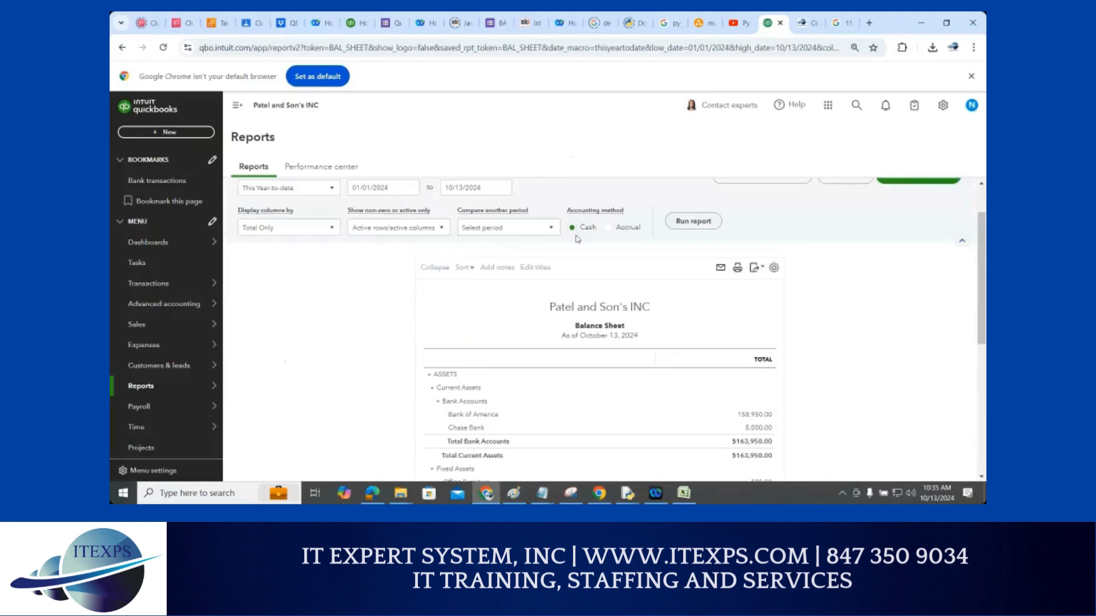
Rerun the Balance Sheet on accrual basis, then switch the method back to cash
{"action": "left_click", "coordinate": [608, 229]}
{"action": "left_click", "coordinate": [689, 225]}
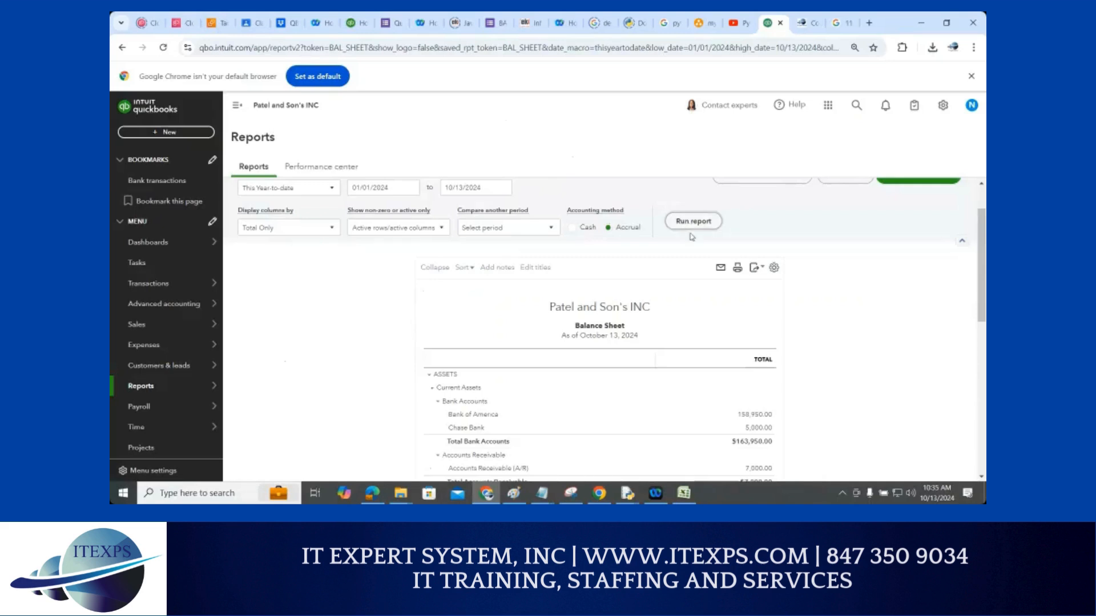
{"action": "scroll", "coordinate": [691, 236], "scroll_direction": "down", "scroll_amount": 2}
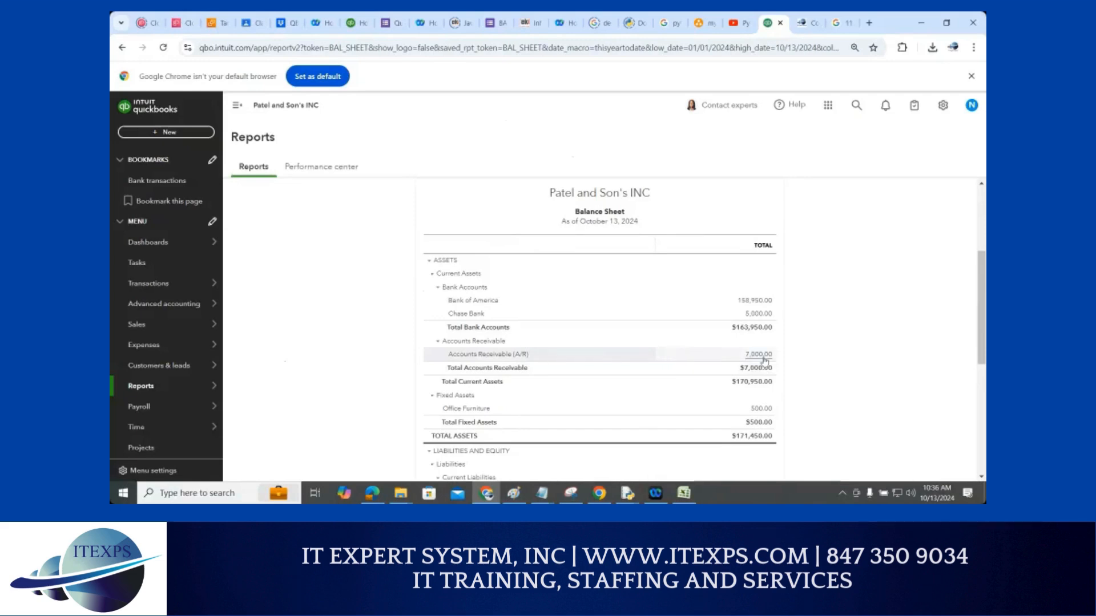
{"action": "scroll", "coordinate": [765, 360], "scroll_direction": "up", "scroll_amount": 3}
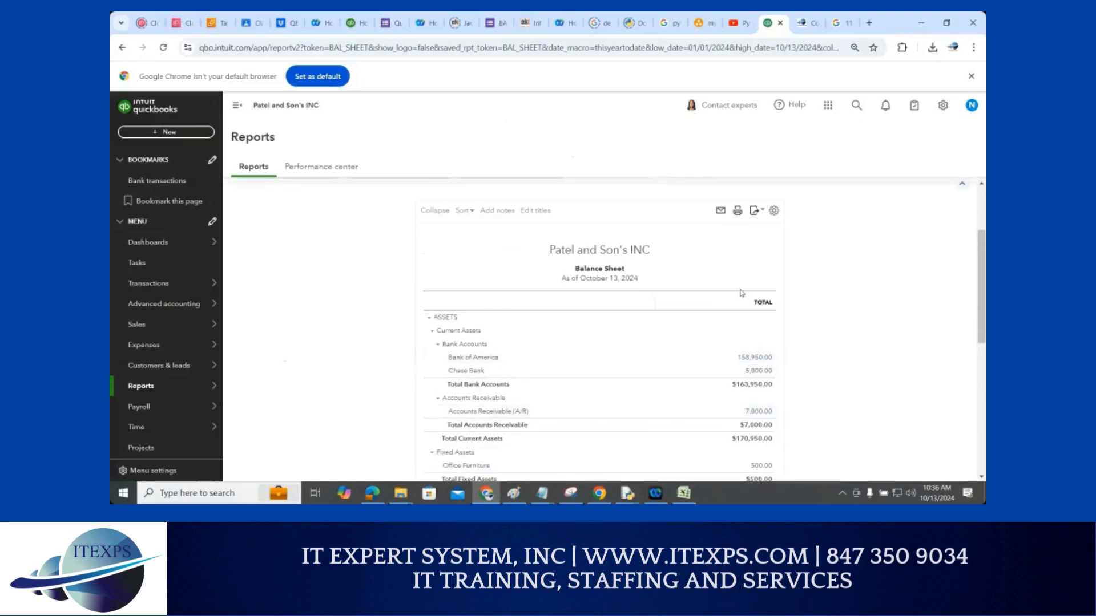
{"action": "left_click", "coordinate": [572, 284]}
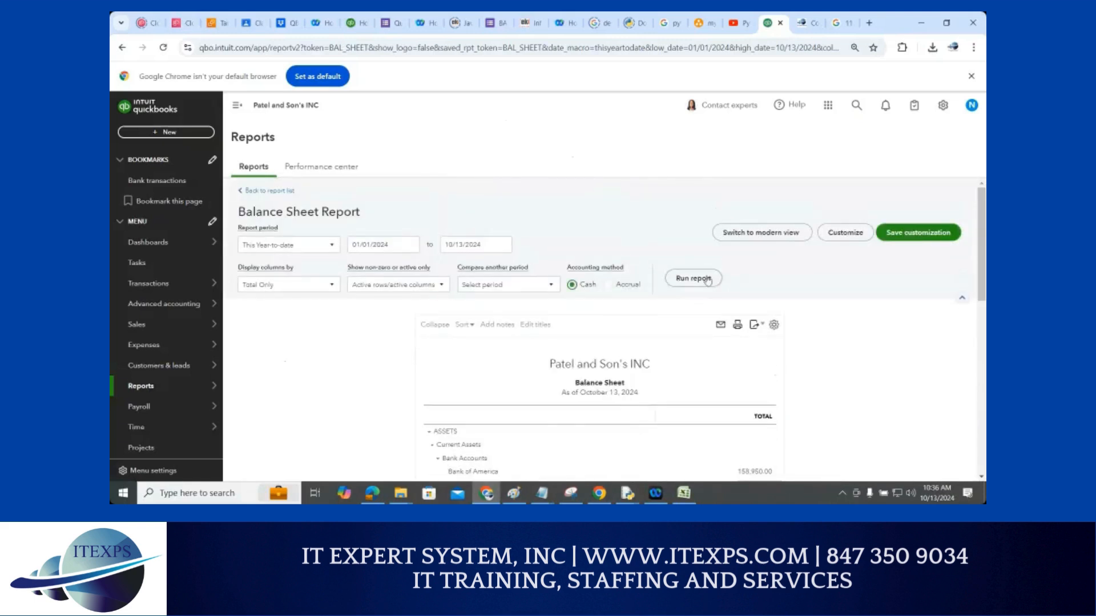
{"action": "scroll", "coordinate": [855, 341], "scroll_direction": "down", "scroll_amount": 3}
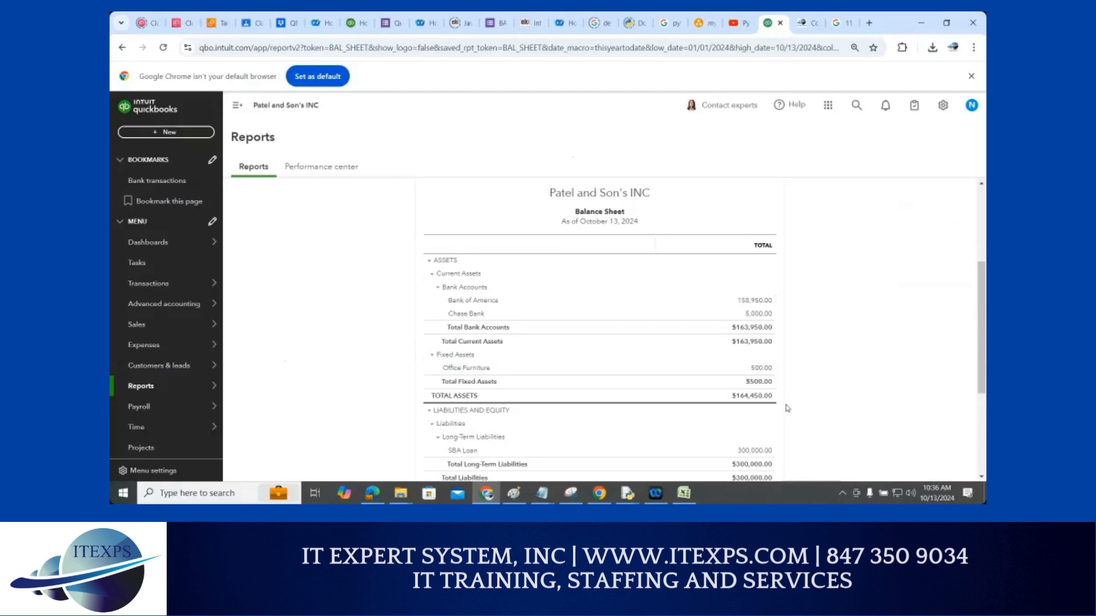
{"action": "scroll", "coordinate": [788, 409], "scroll_direction": "up", "scroll_amount": 2}
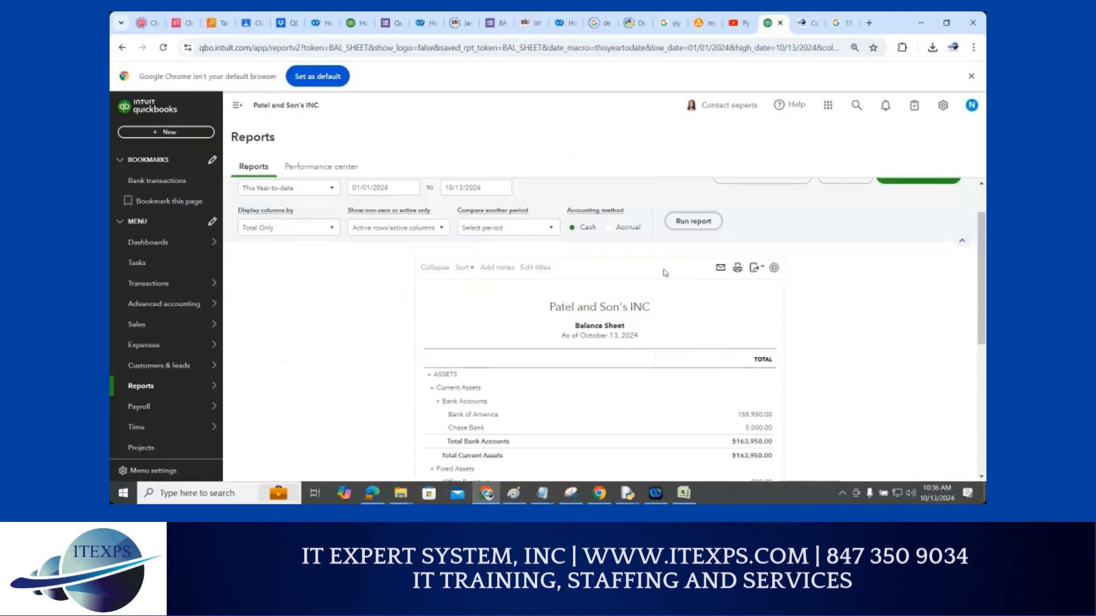
Rerun on accrual basis again and drill into the 7,000.00 Accounts Receivable amount
{"action": "left_click", "coordinate": [608, 227]}
{"action": "left_click", "coordinate": [688, 223]}
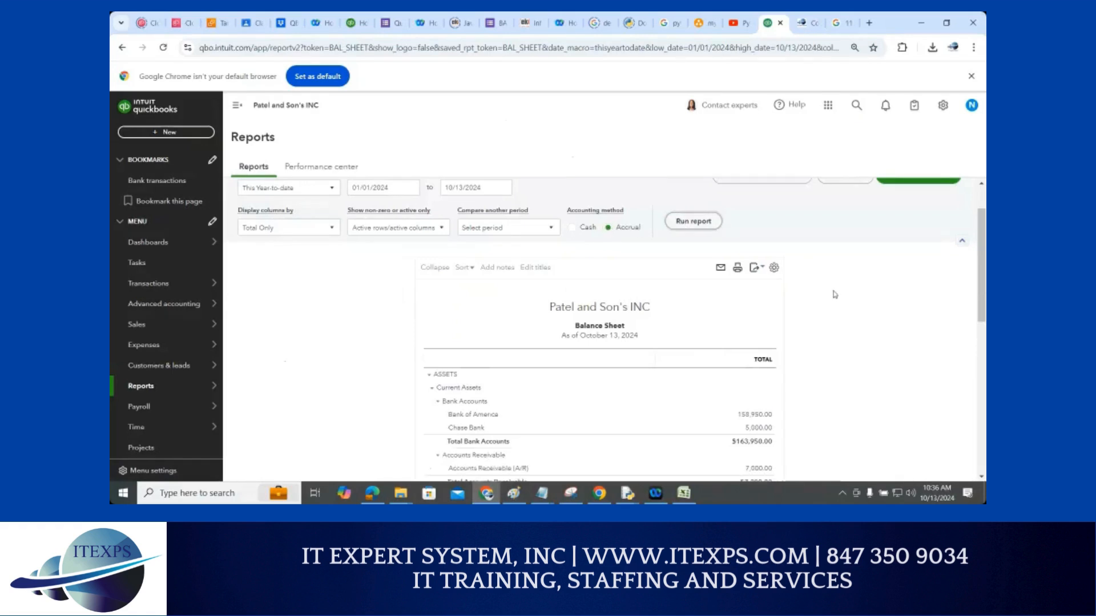
{"action": "scroll", "coordinate": [768, 359], "scroll_direction": "down", "scroll_amount": 2}
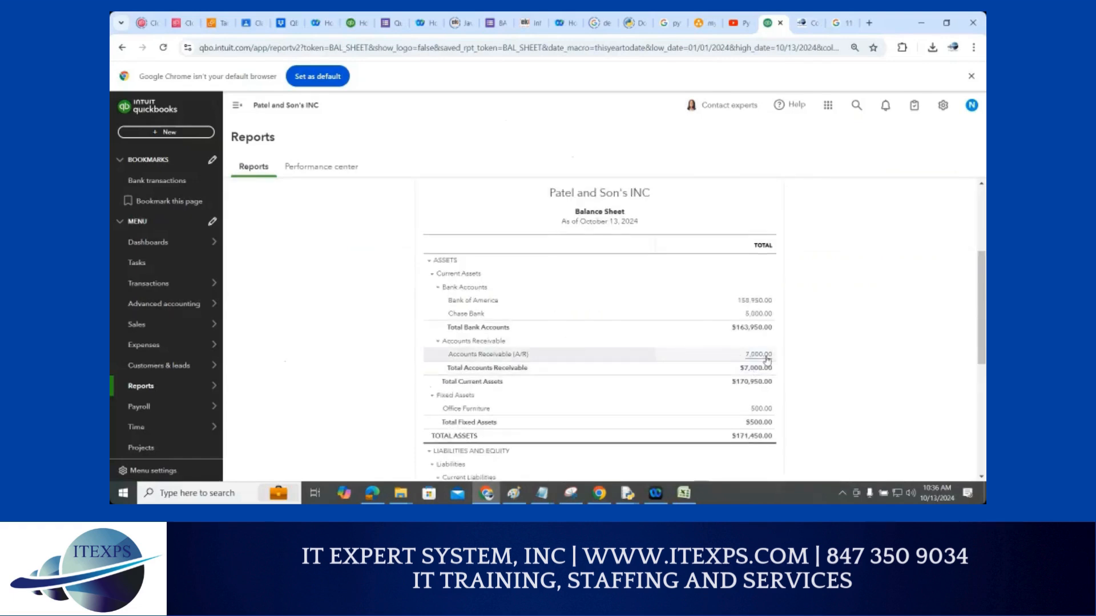
{"action": "left_click", "coordinate": [758, 355]}
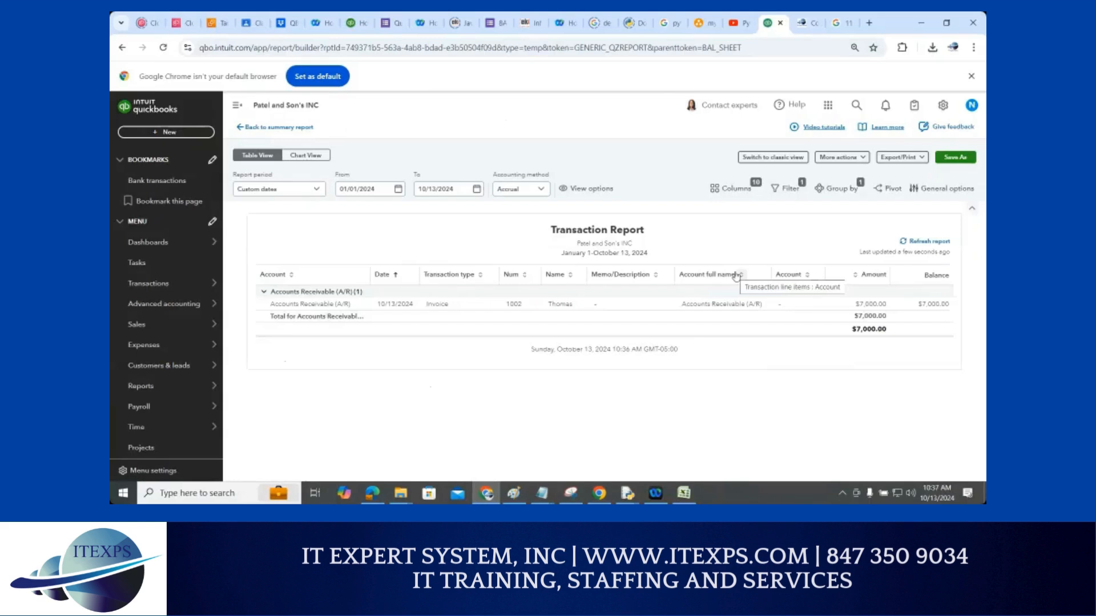
Review the Transaction Report row for Invoice 1002 at $7,000.00 under Accounts Receivable
{"action": "left_click_drag", "start_coordinate": [538, 233], "coordinate": [524, 253]}
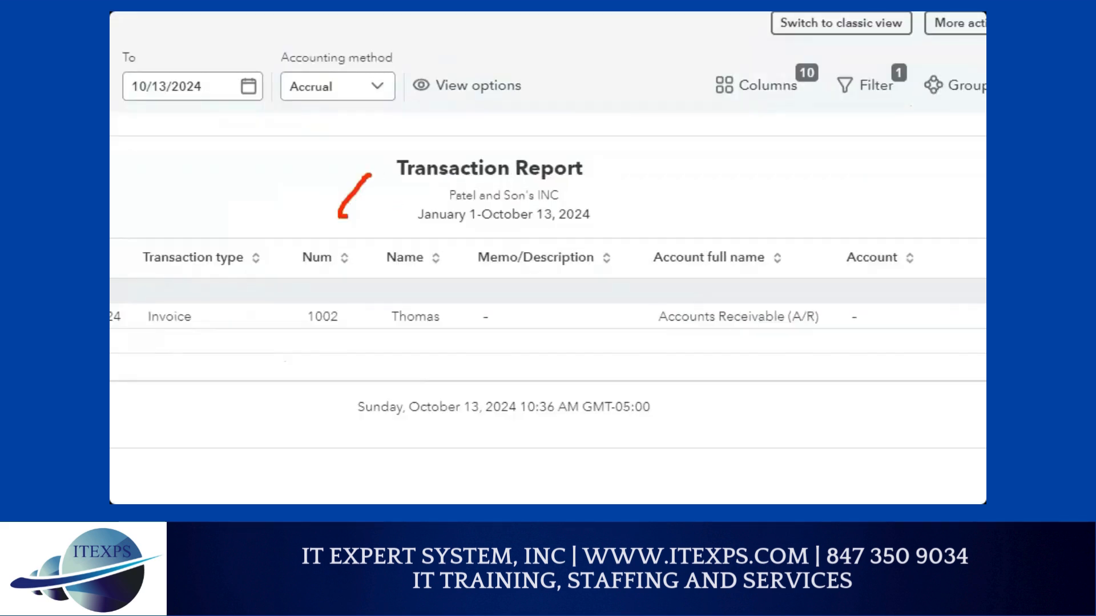
{"action": "left_click_drag", "start_coordinate": [346, 216], "coordinate": [354, 245]}
{"action": "mouse_move", "coordinate": [396, 202]}
{"action": "left_mouse_down"}
{"action": "mouse_move", "coordinate": [552, 118]}
{"action": "mouse_move", "coordinate": [553, 129]}
{"action": "left_mouse_up"}
{"action": "mouse_move", "coordinate": [364, 333]}
{"action": "left_mouse_down"}
{"action": "mouse_move", "coordinate": [404, 301]}
{"action": "mouse_move", "coordinate": [391, 358]}
{"action": "mouse_move", "coordinate": [620, 224]}
{"action": "left_mouse_up"}
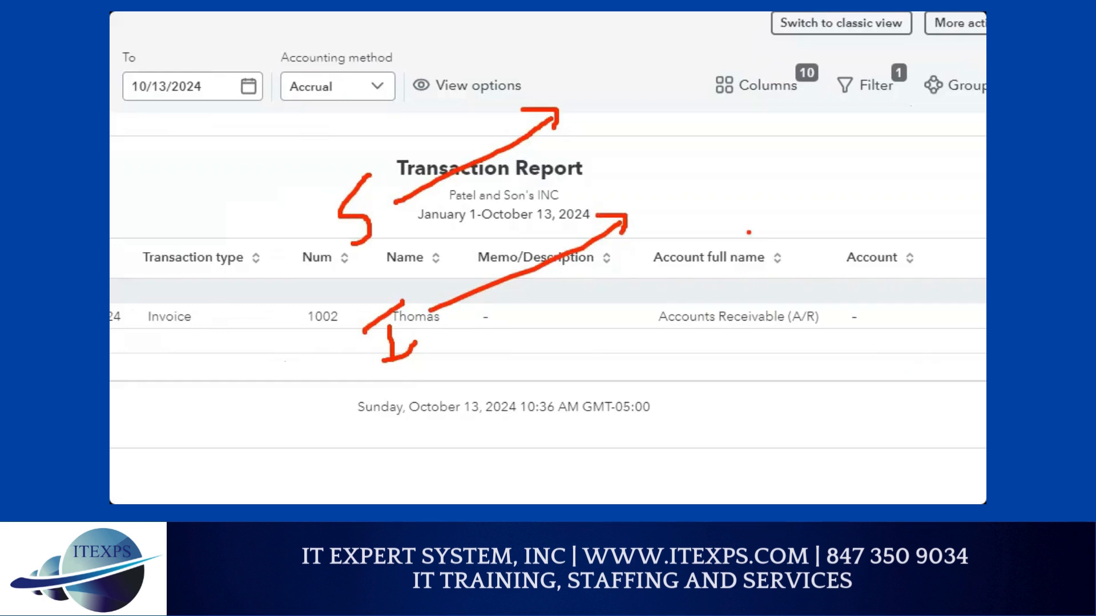
{"action": "left_click_drag", "start_coordinate": [748, 232], "coordinate": [521, 396]}
{"action": "left_click_drag", "start_coordinate": [523, 359], "coordinate": [528, 421]}
{"action": "mouse_move", "coordinate": [513, 489]}
{"action": "left_mouse_down"}
{"action": "mouse_move", "coordinate": [528, 432]}
{"action": "mouse_move", "coordinate": [513, 445]}
{"action": "left_mouse_up"}
{"action": "mouse_move", "coordinate": [546, 450]}
{"action": "left_mouse_down"}
{"action": "mouse_move", "coordinate": [557, 442]}
{"action": "mouse_move", "coordinate": [574, 455]}
{"action": "left_mouse_up"}
{"action": "left_click_drag", "start_coordinate": [511, 487], "coordinate": [569, 471]}
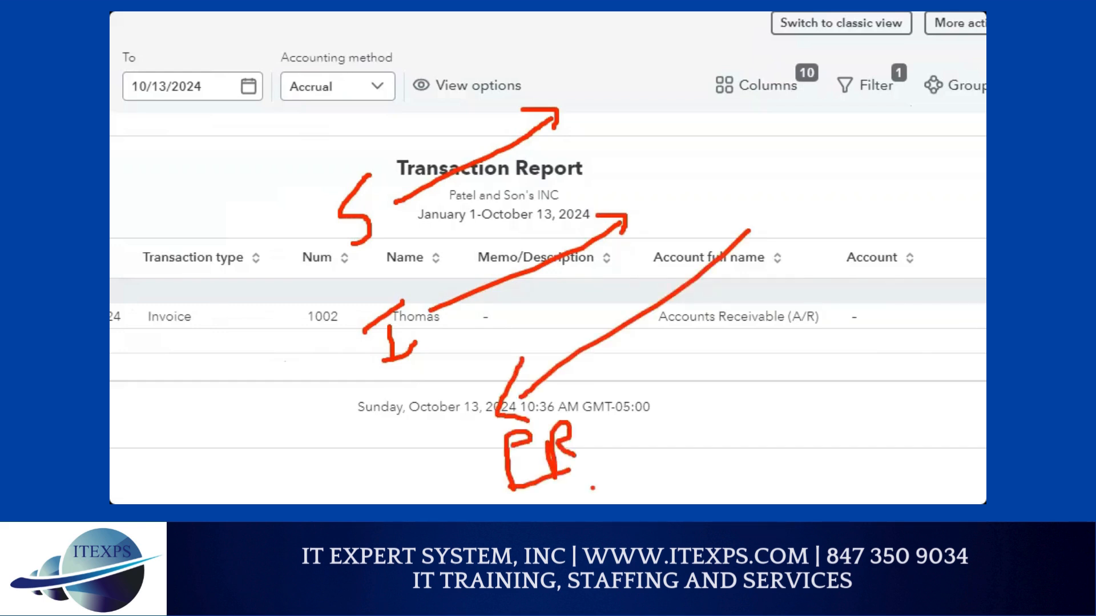
{"action": "key", "text": "Escape"}
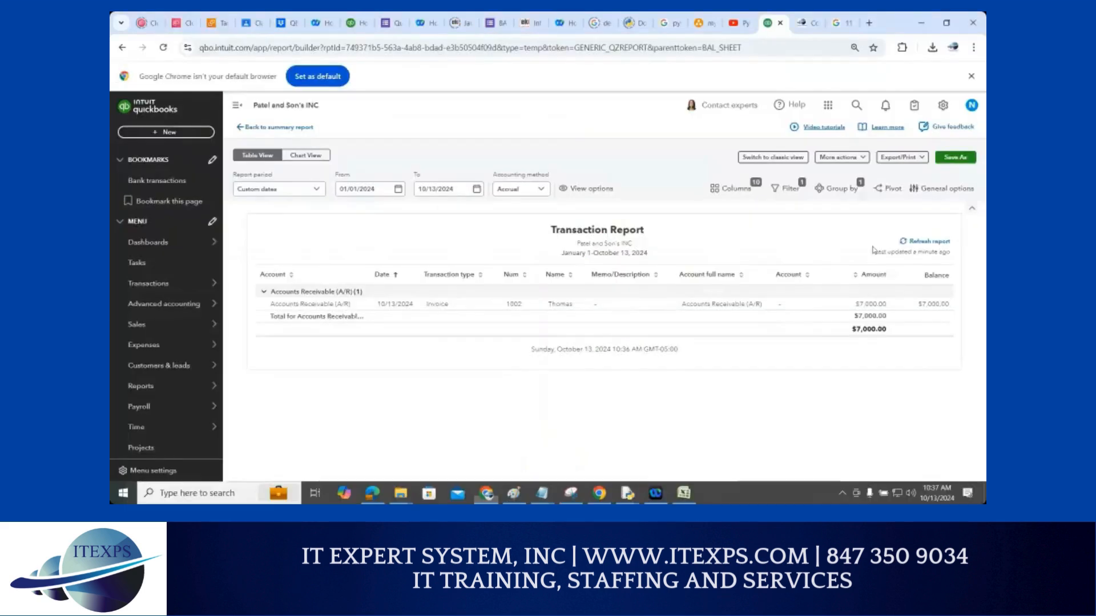
Search 'payment' and open Receive Payment from the Jump To results
{"action": "left_click", "coordinate": [855, 107]}
{"action": "type", "text": "payment"}
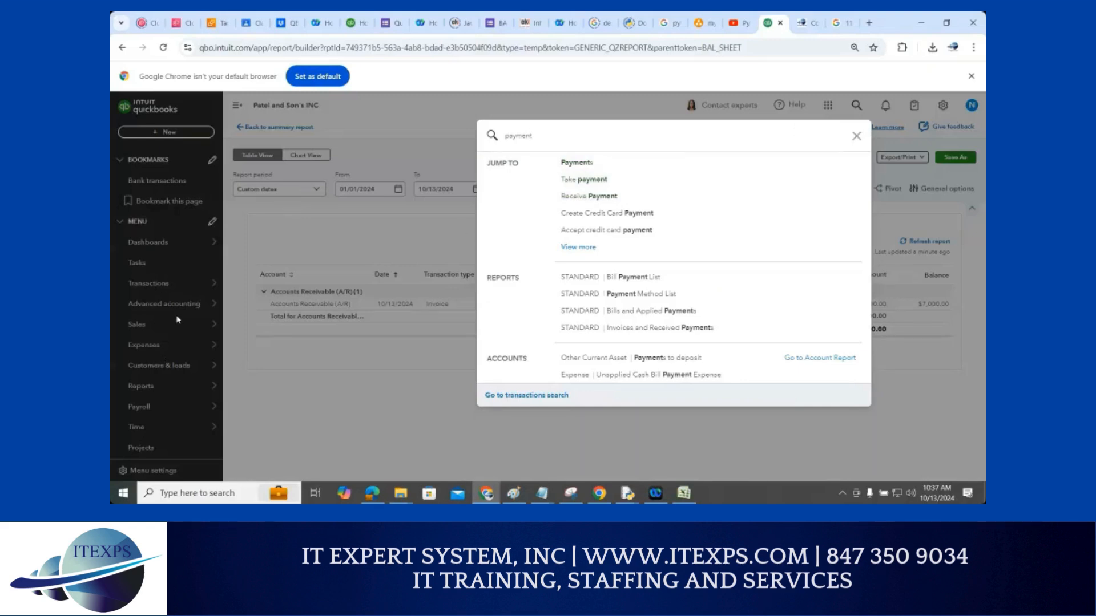
{"action": "left_click", "coordinate": [598, 200]}
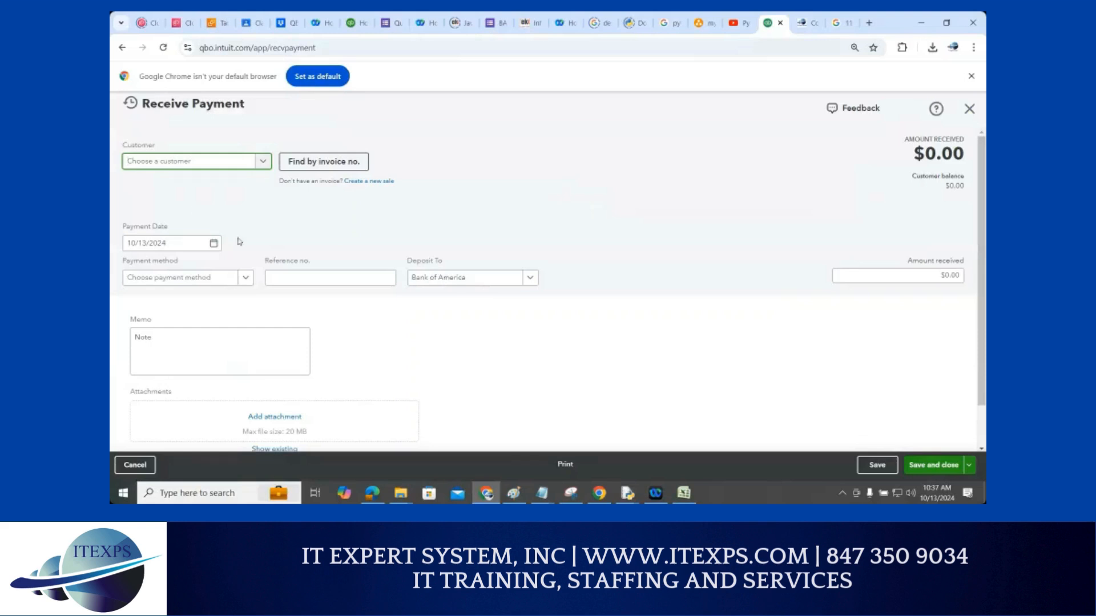
Select the customer with the open invoice and enter a payment against Invoice 1002
{"action": "left_click", "coordinate": [264, 163]}
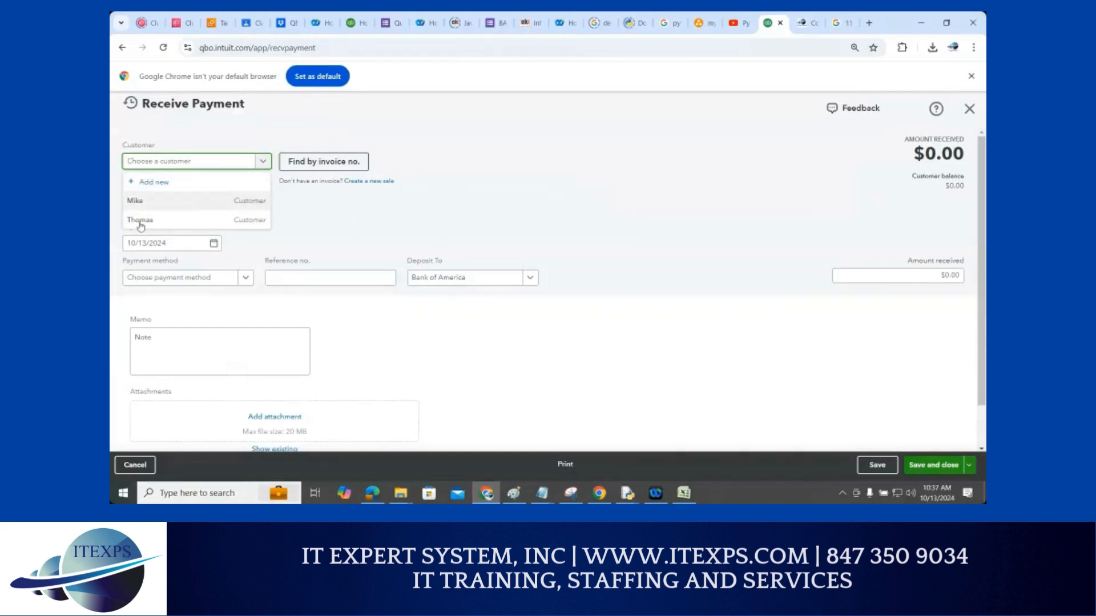
{"action": "left_click", "coordinate": [174, 221]}
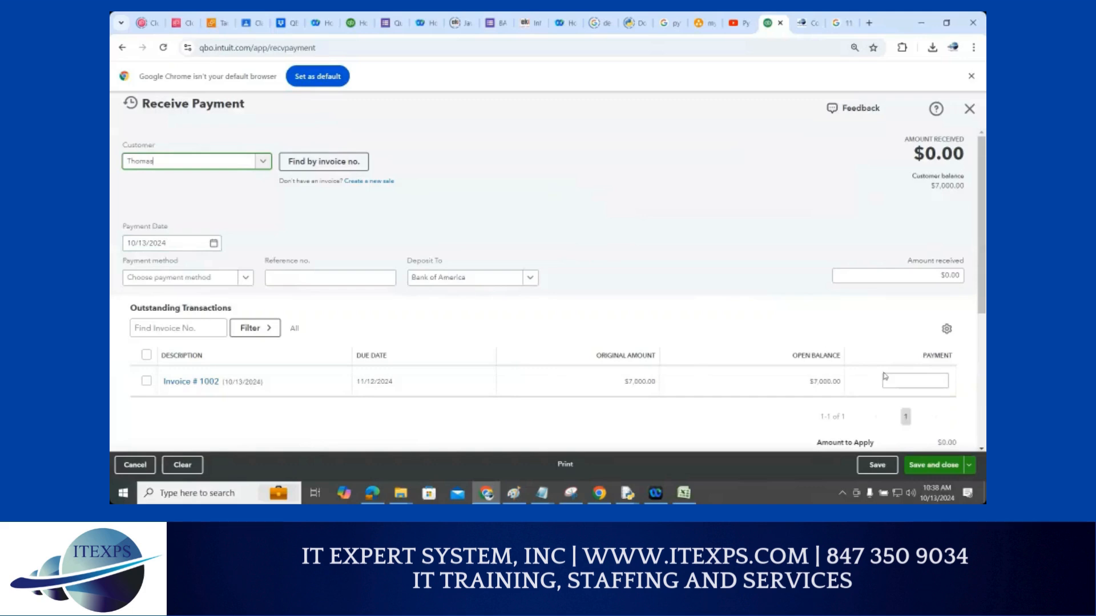
{"action": "left_click", "coordinate": [928, 382]}
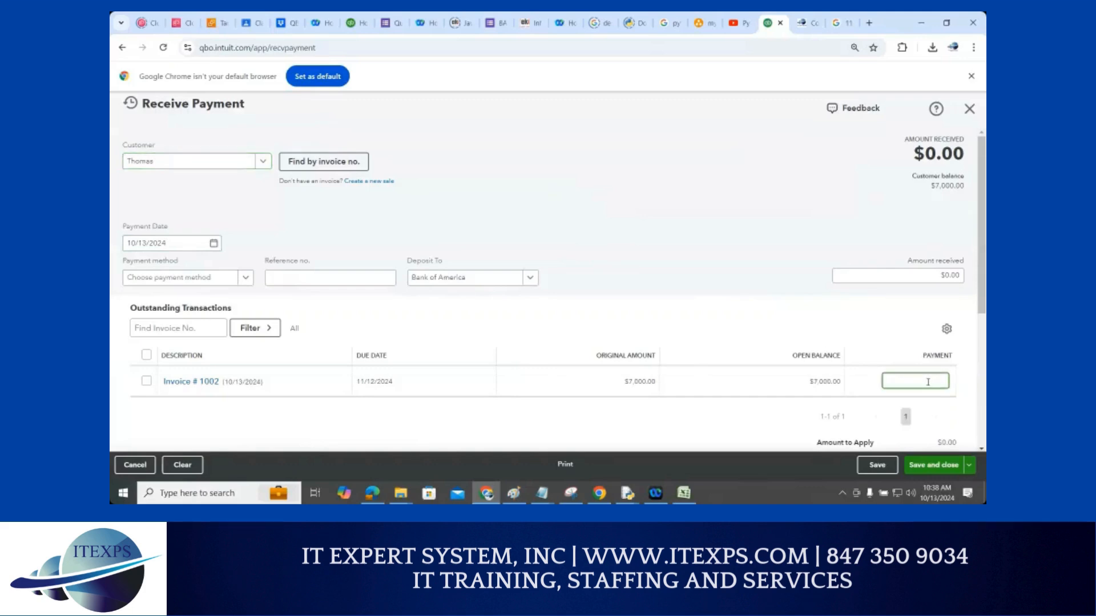
{"action": "type", "text": "30"}
Set method Check, deposit to Bank of America, reference 2142, then save and close
{"action": "left_click", "coordinate": [246, 278]}
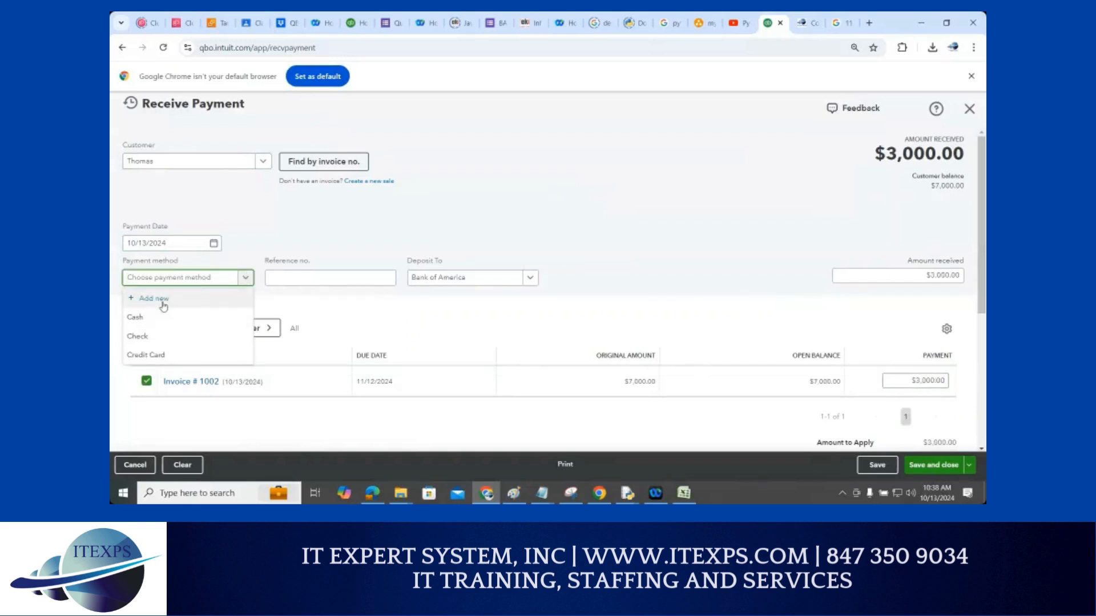
{"action": "left_click", "coordinate": [139, 337]}
{"action": "left_click", "coordinate": [441, 284]}
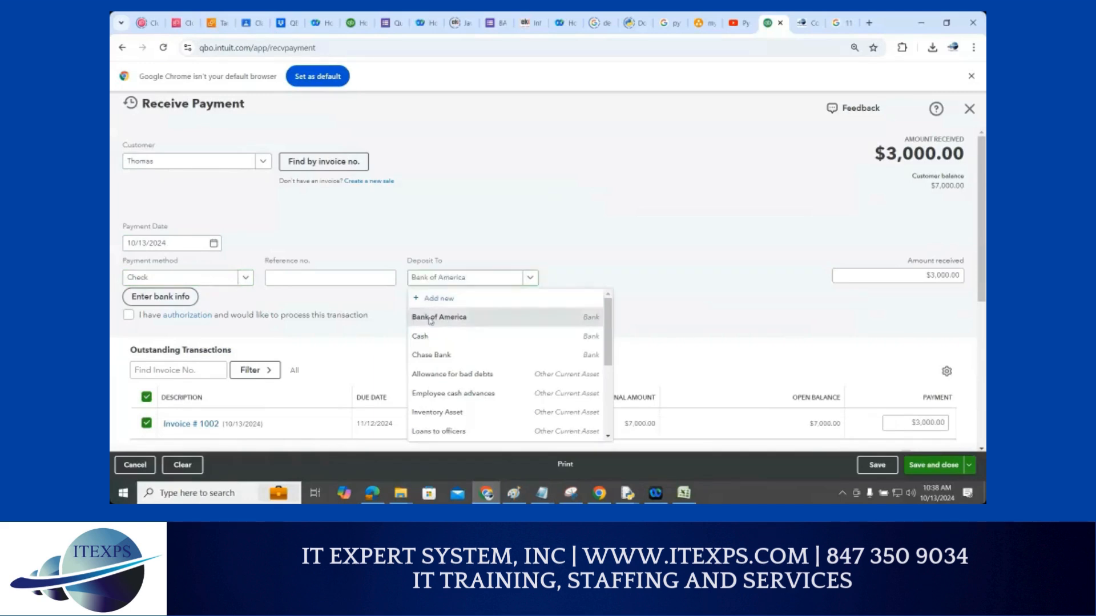
{"action": "left_click", "coordinate": [431, 323]}
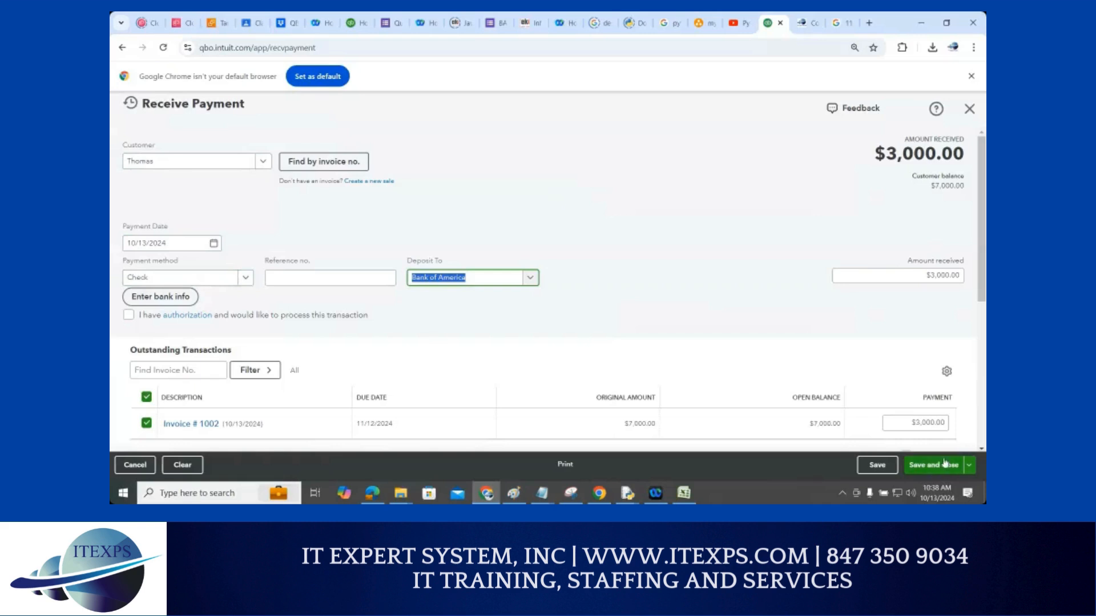
{"action": "left_click", "coordinate": [339, 280]}
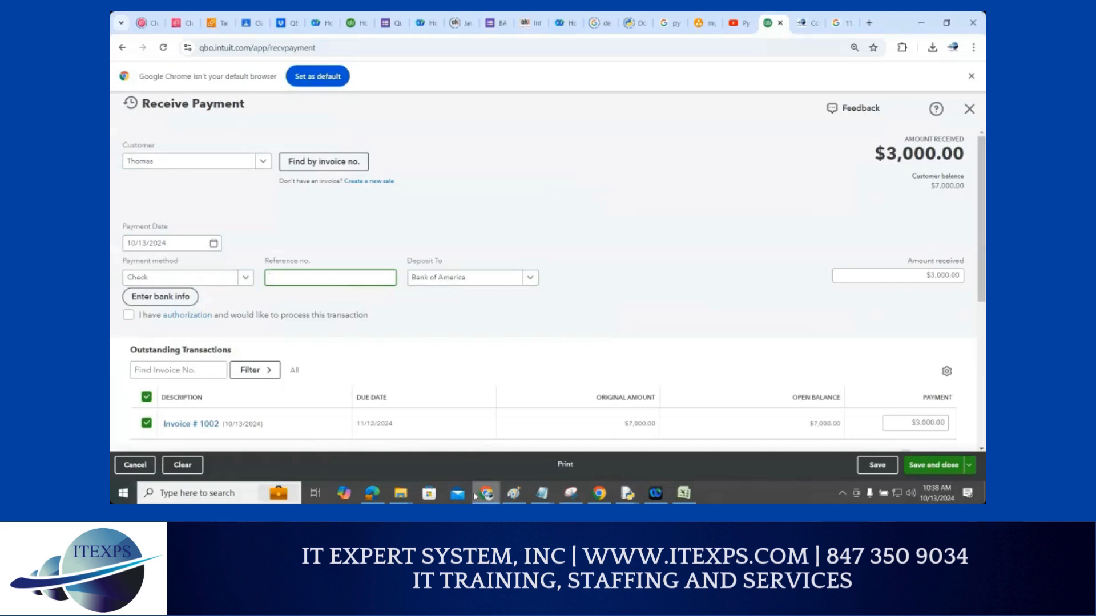
{"action": "mouse_move", "coordinate": [475, 496]}
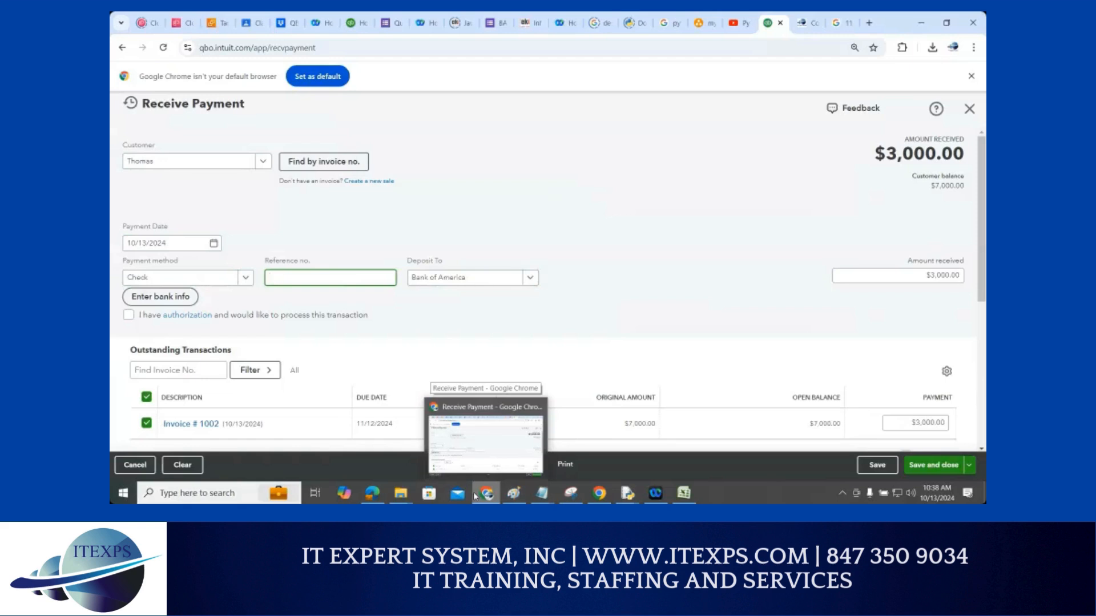
{"action": "type", "text": "2000"}
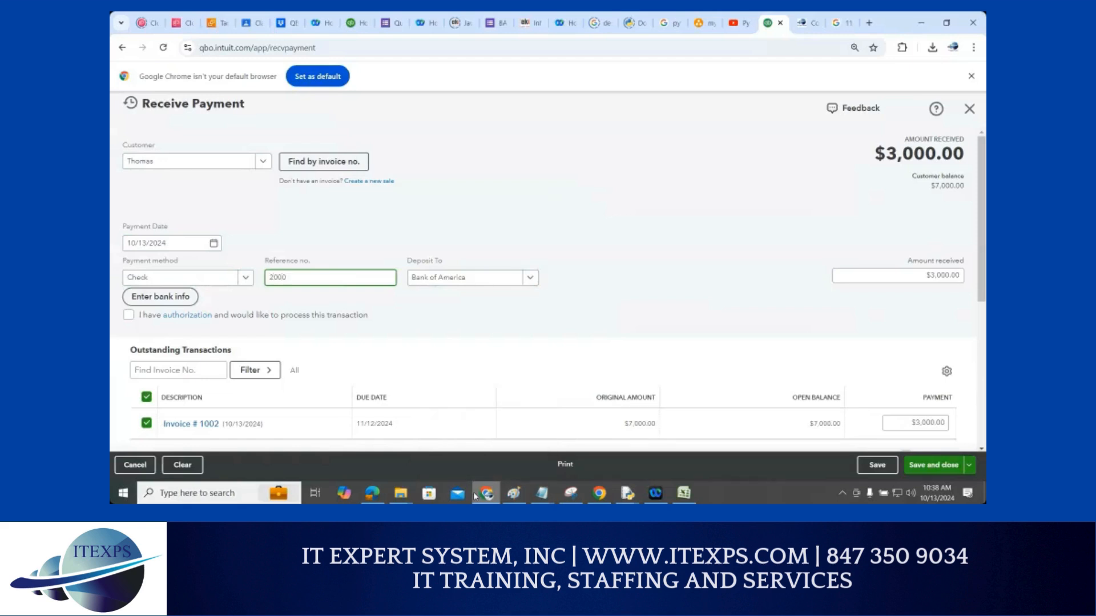
{"action": "key", "text": "BackSpace"}
{"action": "type", "text": "142"}
{"action": "scroll", "coordinate": [690, 347], "scroll_direction": "down", "scroll_amount": 3}
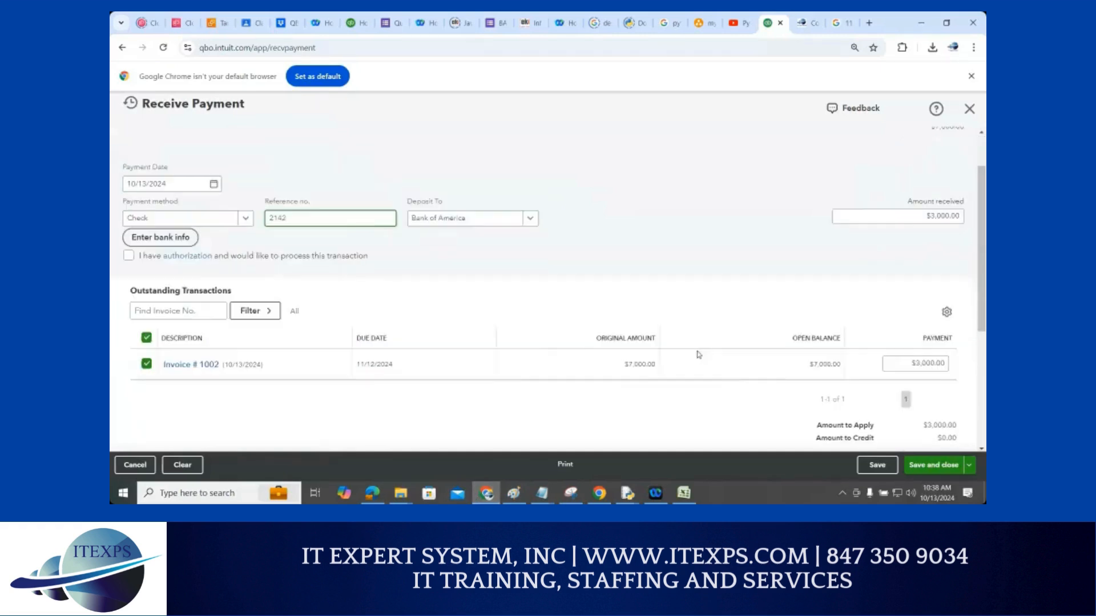
{"action": "left_click", "coordinate": [921, 467]}
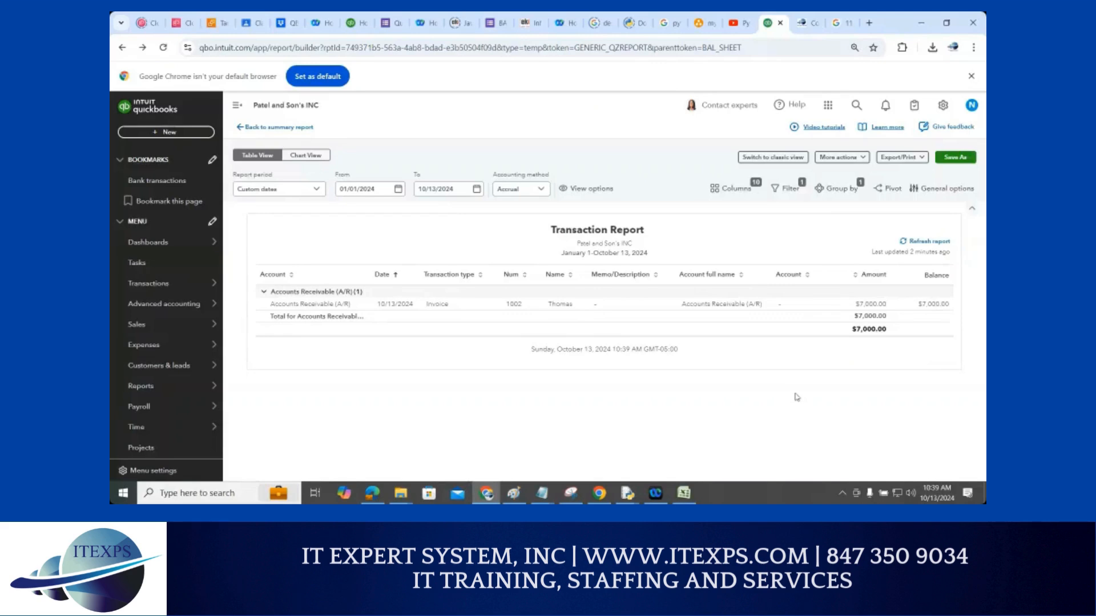
Search 'payment' again and launch a fresh Receive Payment form from Jump to
{"action": "left_click", "coordinate": [857, 107]}
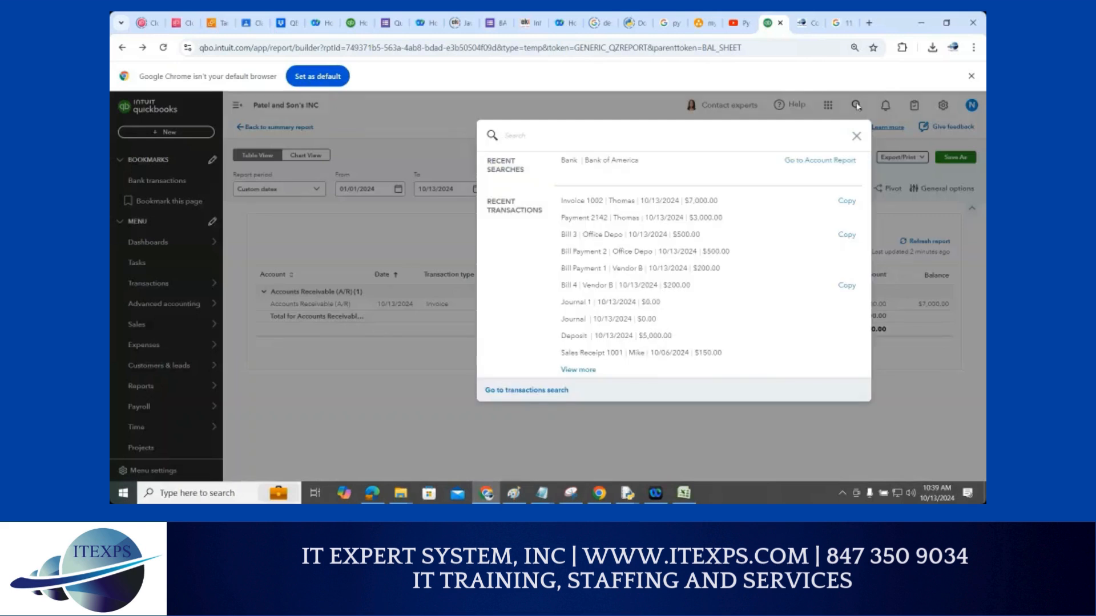
{"action": "type", "text": "payment"}
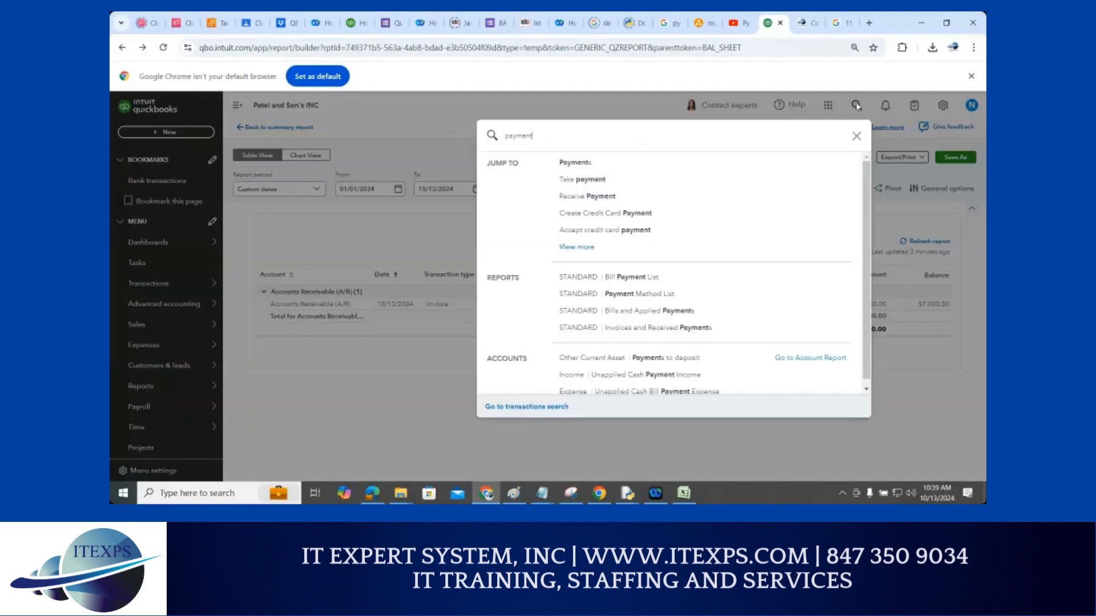
{"action": "left_click", "coordinate": [588, 202]}
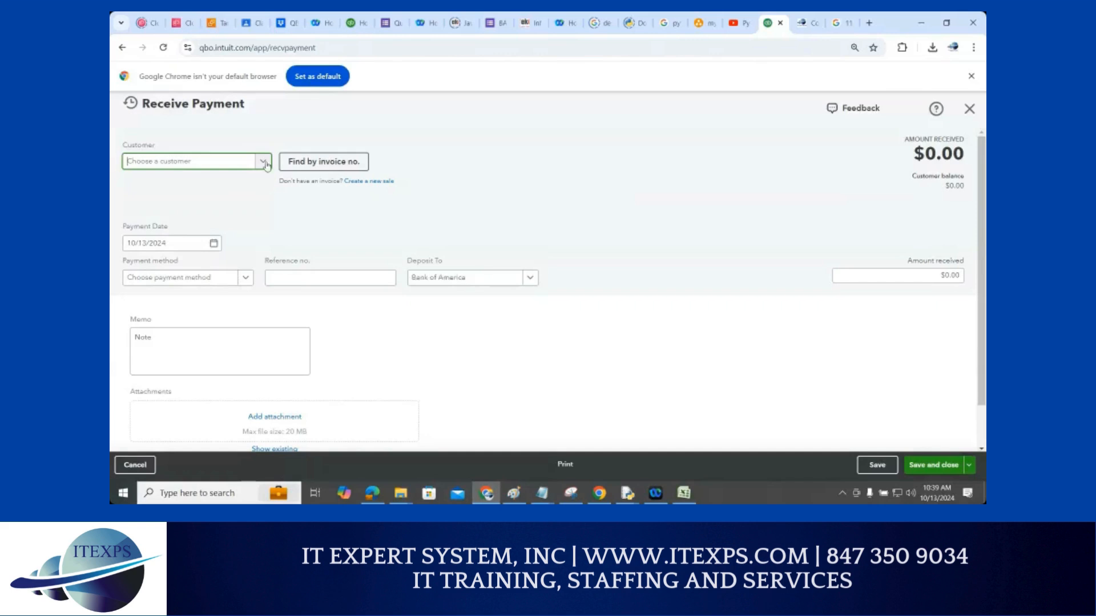
Receive a $4,000.00 check payment, reference 3023, applied to Invoice #1002, and save it
{"action": "left_click", "coordinate": [264, 162]}
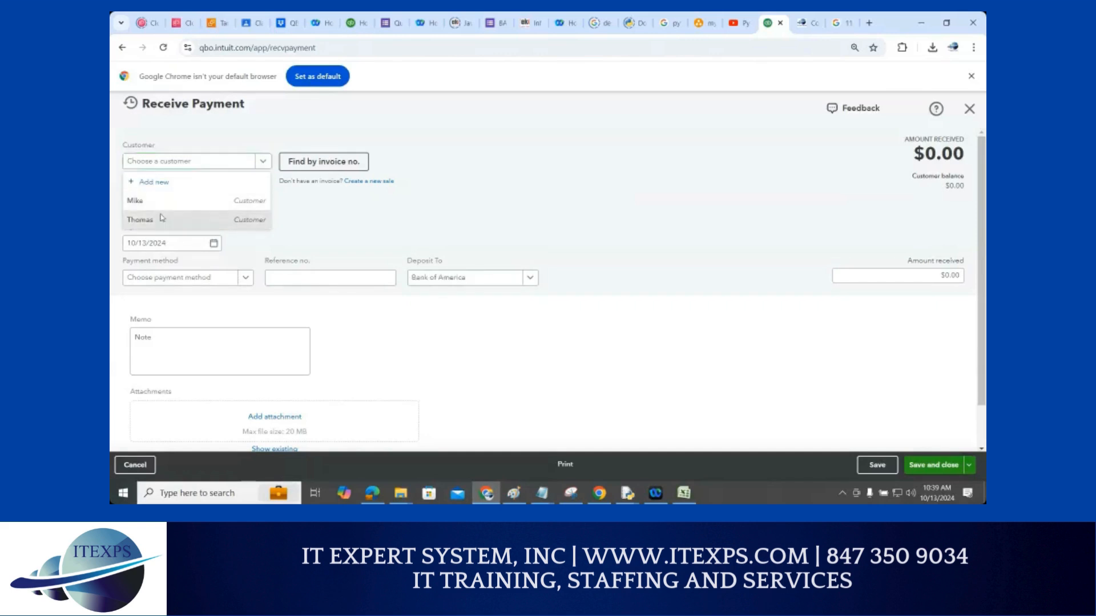
{"action": "left_click", "coordinate": [162, 218]}
{"action": "left_click", "coordinate": [245, 277]}
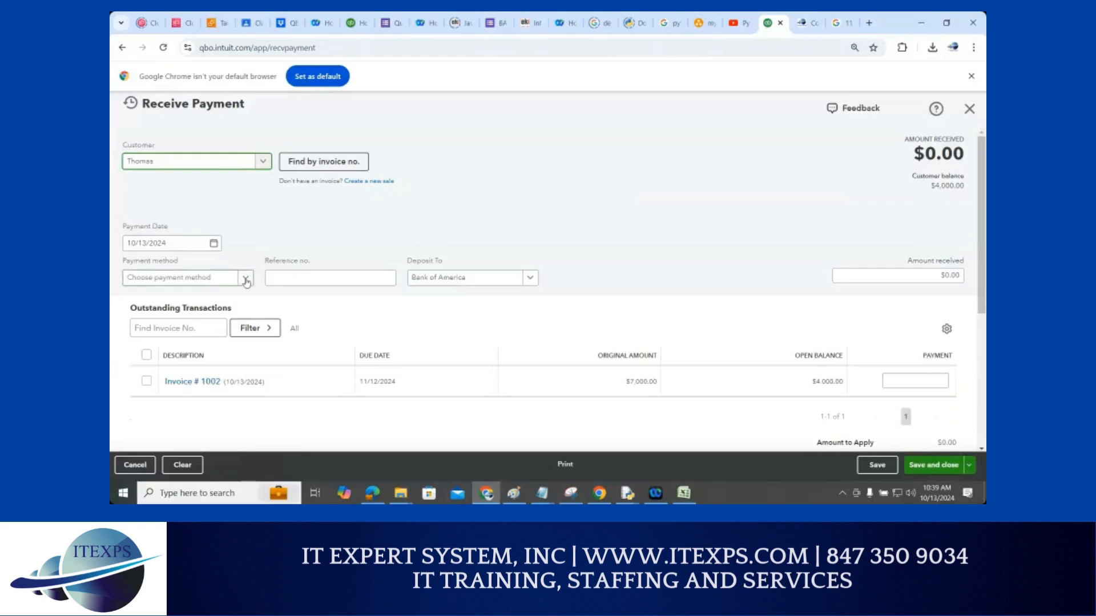
{"action": "left_click", "coordinate": [140, 337]}
{"action": "left_click", "coordinate": [286, 277]}
{"action": "type", "text": "302"}
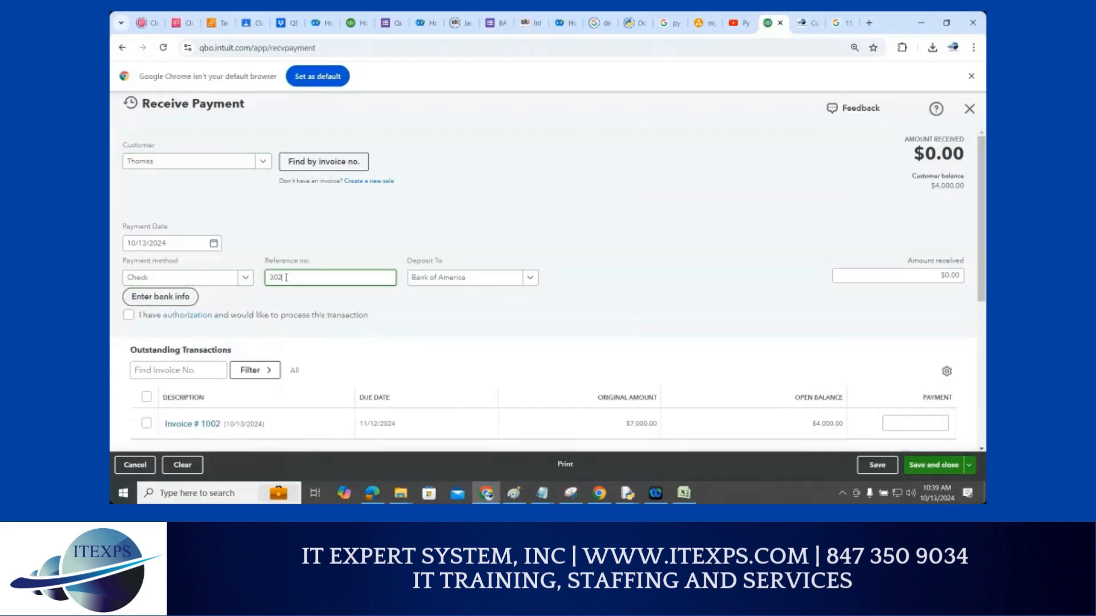
{"action": "type", "text": "3"}
{"action": "scroll", "coordinate": [393, 322], "scroll_direction": "down", "scroll_amount": 1}
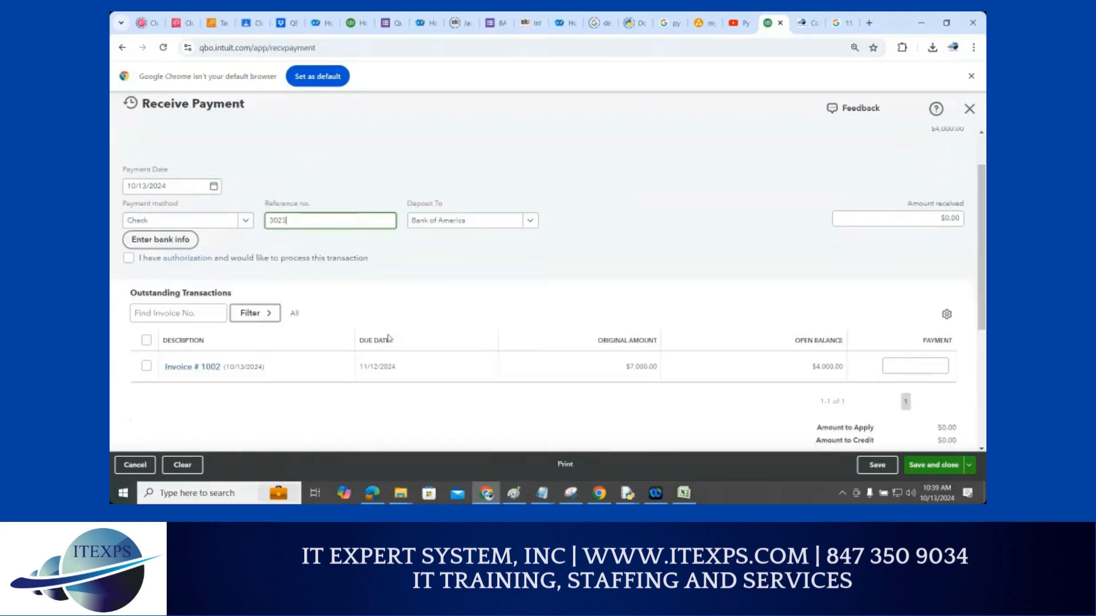
{"action": "left_click", "coordinate": [147, 366]}
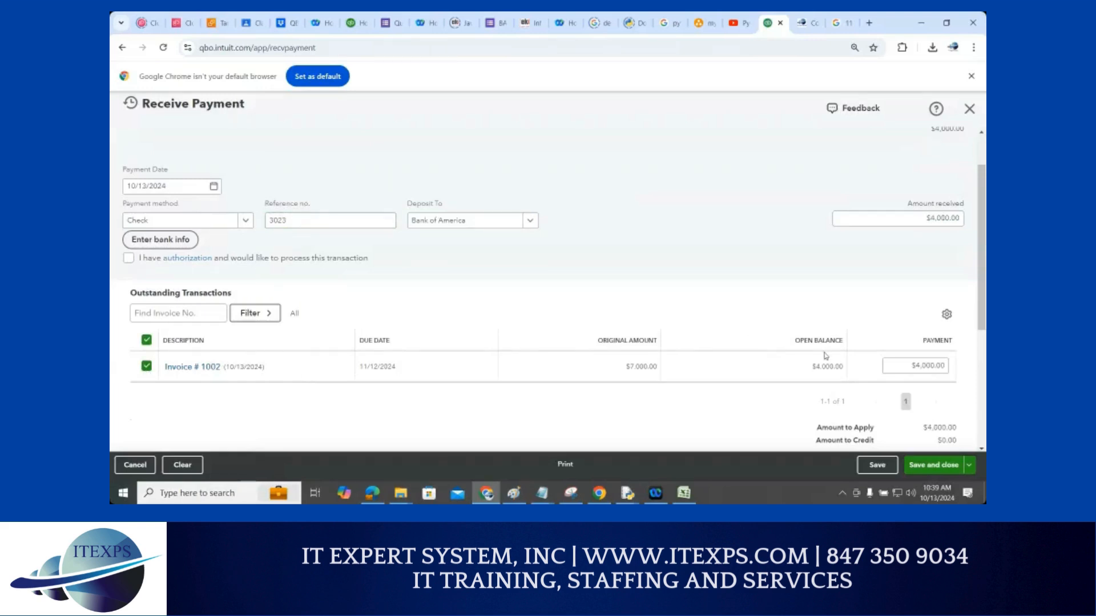
{"action": "left_click", "coordinate": [936, 465]}
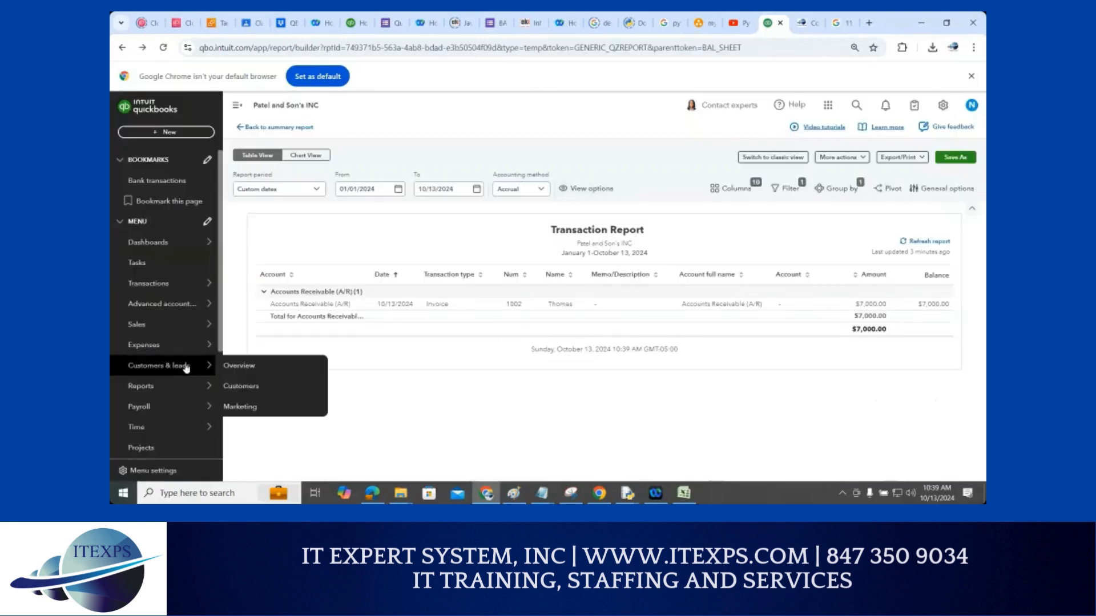
Go to the Reports page and open Profit and Loss from the Favorites list
{"action": "mouse_move", "coordinate": [147, 393]}
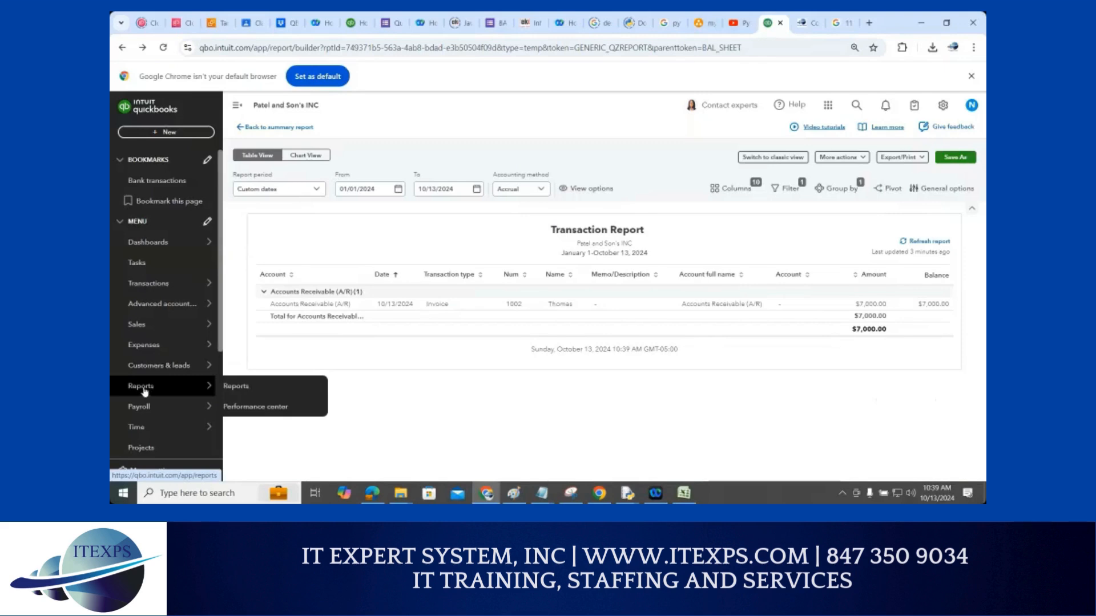
{"action": "left_click", "coordinate": [236, 386]}
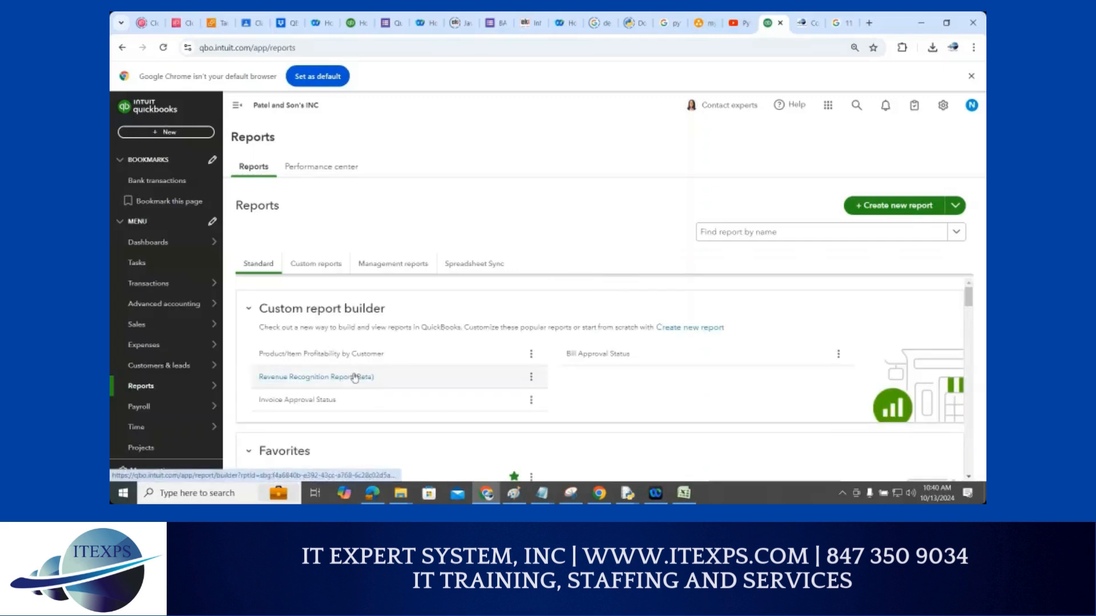
{"action": "scroll", "coordinate": [352, 377], "scroll_direction": "down", "scroll_amount": 3}
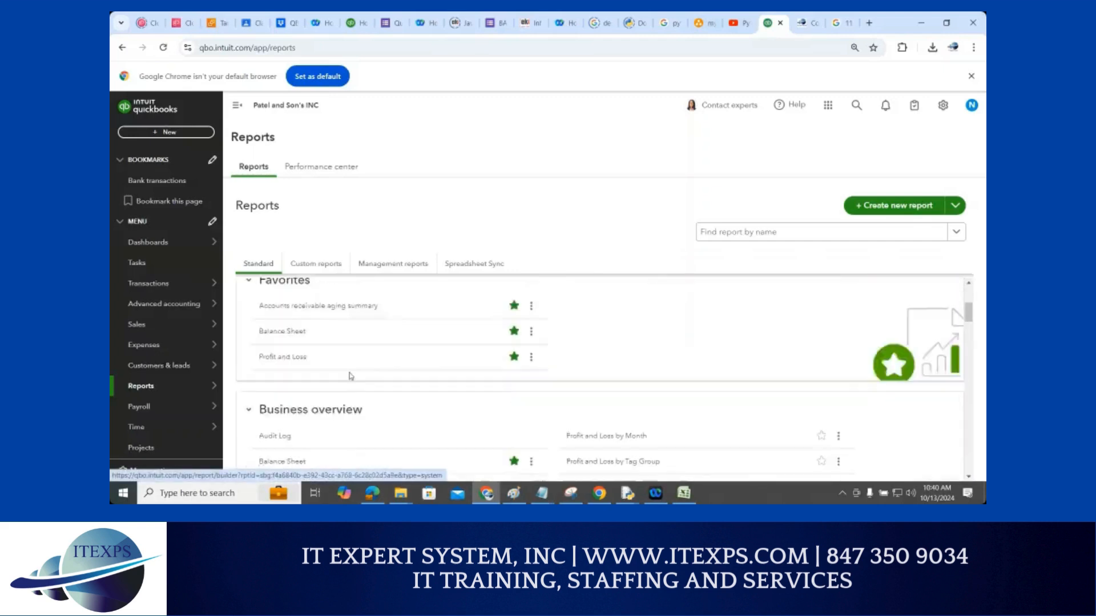
{"action": "left_click", "coordinate": [289, 357]}
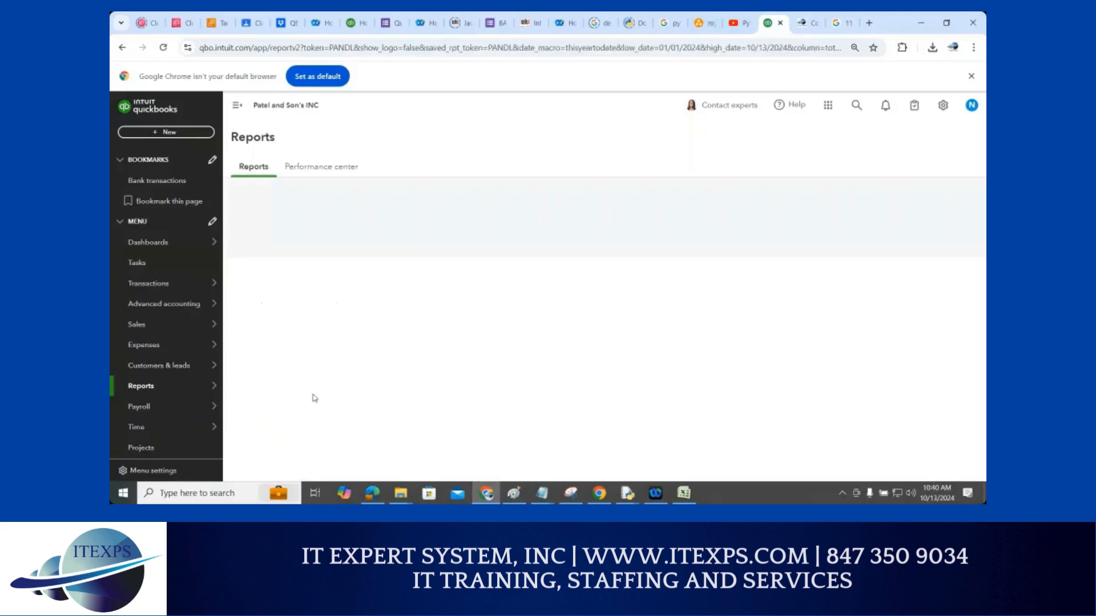
Drill into the $7,150.00 Services income amount to list its five transactions
{"action": "scroll", "coordinate": [450, 369], "scroll_direction": "down", "scroll_amount": 2}
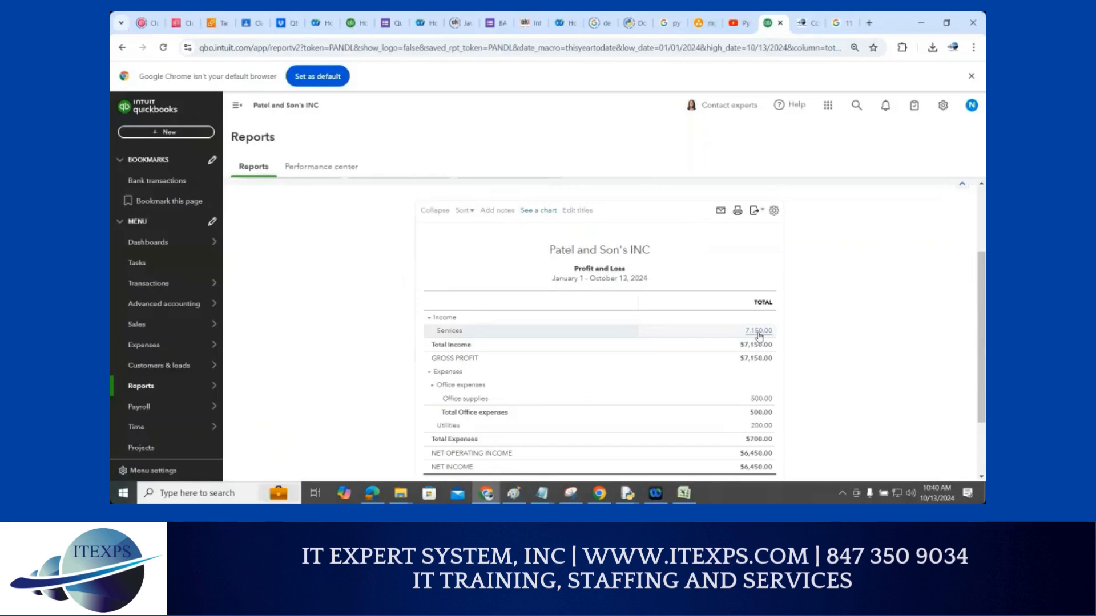
{"action": "left_click", "coordinate": [759, 332]}
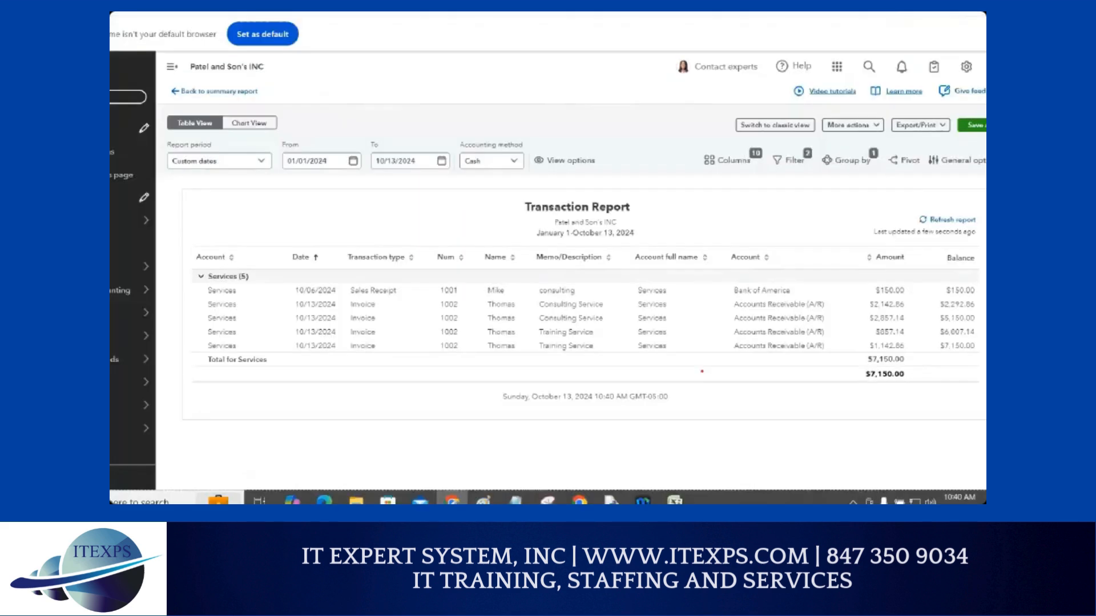
{"action": "mouse_move", "coordinate": [584, 342]}
{"action": "left_mouse_down"}
{"action": "mouse_move", "coordinate": [604, 329]}
{"action": "mouse_move", "coordinate": [613, 296]}
{"action": "left_mouse_up"}
{"action": "left_click_drag", "start_coordinate": [278, 296], "coordinate": [288, 362]}
{"action": "left_click_drag", "start_coordinate": [486, 296], "coordinate": [474, 368]}
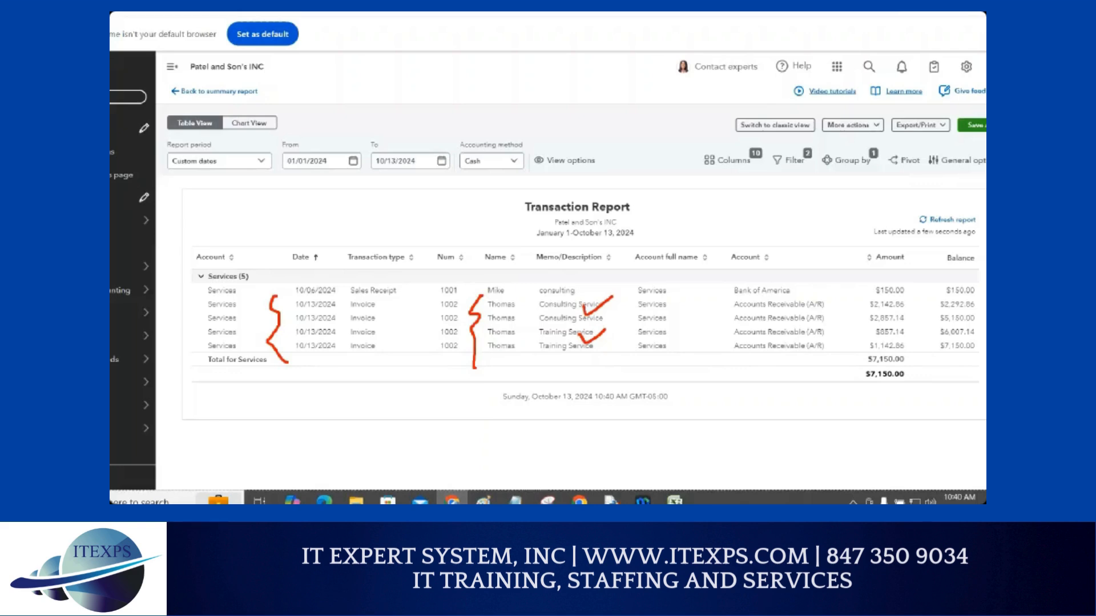
{"action": "left_click_drag", "start_coordinate": [501, 32], "coordinate": [490, 200]}
{"action": "left_click_drag", "start_coordinate": [692, 39], "coordinate": [683, 194]}
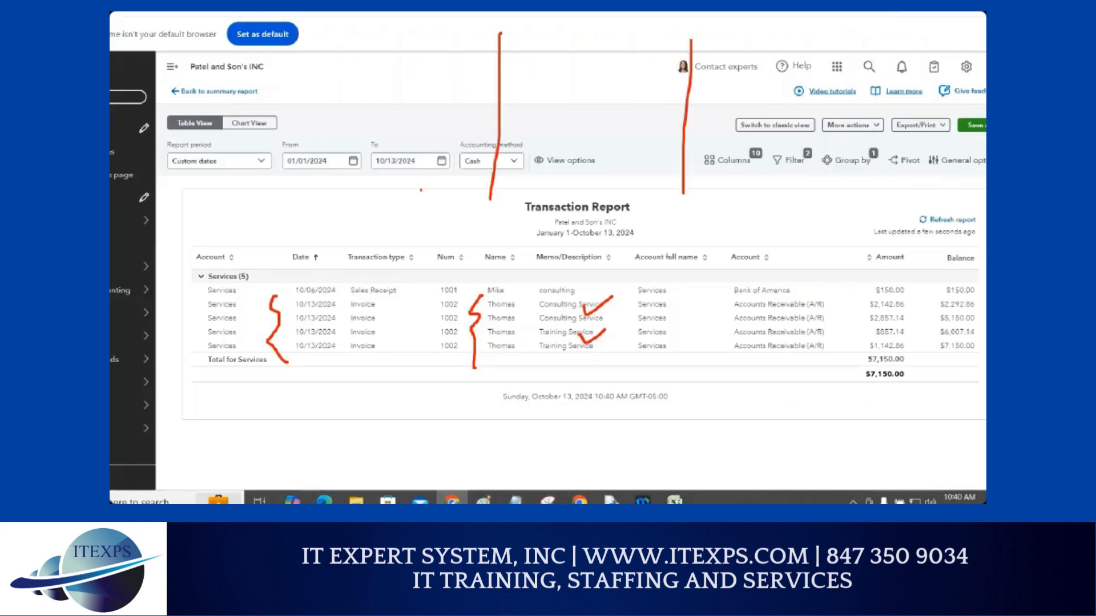
{"action": "left_click_drag", "start_coordinate": [336, 33], "coordinate": [338, 176]}
{"action": "mouse_move", "coordinate": [233, 64]}
{"action": "left_mouse_down"}
{"action": "mouse_move", "coordinate": [253, 65]}
{"action": "mouse_move", "coordinate": [241, 96]}
{"action": "mouse_move", "coordinate": [266, 97]}
{"action": "left_mouse_up"}
{"action": "mouse_move", "coordinate": [392, 57]}
{"action": "left_mouse_down"}
{"action": "mouse_move", "coordinate": [371, 80]}
{"action": "mouse_move", "coordinate": [391, 96]}
{"action": "left_mouse_up"}
{"action": "mouse_move", "coordinate": [547, 96]}
{"action": "left_mouse_down"}
{"action": "mouse_move", "coordinate": [566, 46]}
{"action": "mouse_move", "coordinate": [586, 88]}
{"action": "left_mouse_up"}
{"action": "left_click_drag", "start_coordinate": [557, 75], "coordinate": [586, 74]}
{"action": "left_click_drag", "start_coordinate": [762, 47], "coordinate": [775, 98]}
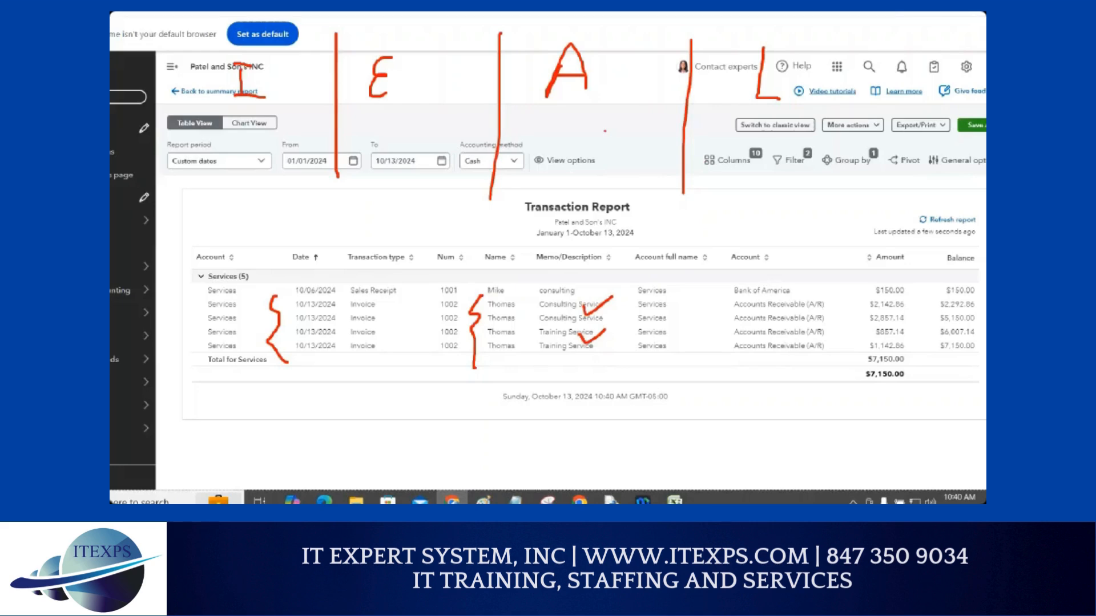
{"action": "left_click_drag", "start_coordinate": [580, 117], "coordinate": [581, 141]}
{"action": "mouse_move", "coordinate": [578, 117]}
{"action": "left_mouse_down"}
{"action": "mouse_move", "coordinate": [596, 115]}
{"action": "mouse_move", "coordinate": [583, 183]}
{"action": "left_mouse_up"}
{"action": "left_click_drag", "start_coordinate": [786, 118], "coordinate": [806, 177]}
{"action": "mouse_move", "coordinate": [417, 112]}
{"action": "left_mouse_down"}
{"action": "mouse_move", "coordinate": [389, 142]}
{"action": "mouse_move", "coordinate": [443, 139]}
{"action": "mouse_move", "coordinate": [449, 169]}
{"action": "left_mouse_up"}
{"action": "mouse_move", "coordinate": [209, 161]}
{"action": "left_mouse_down"}
{"action": "mouse_move", "coordinate": [234, 143]}
{"action": "mouse_move", "coordinate": [254, 157]}
{"action": "left_mouse_up"}
{"action": "left_click_drag", "start_coordinate": [193, 174], "coordinate": [177, 202]}
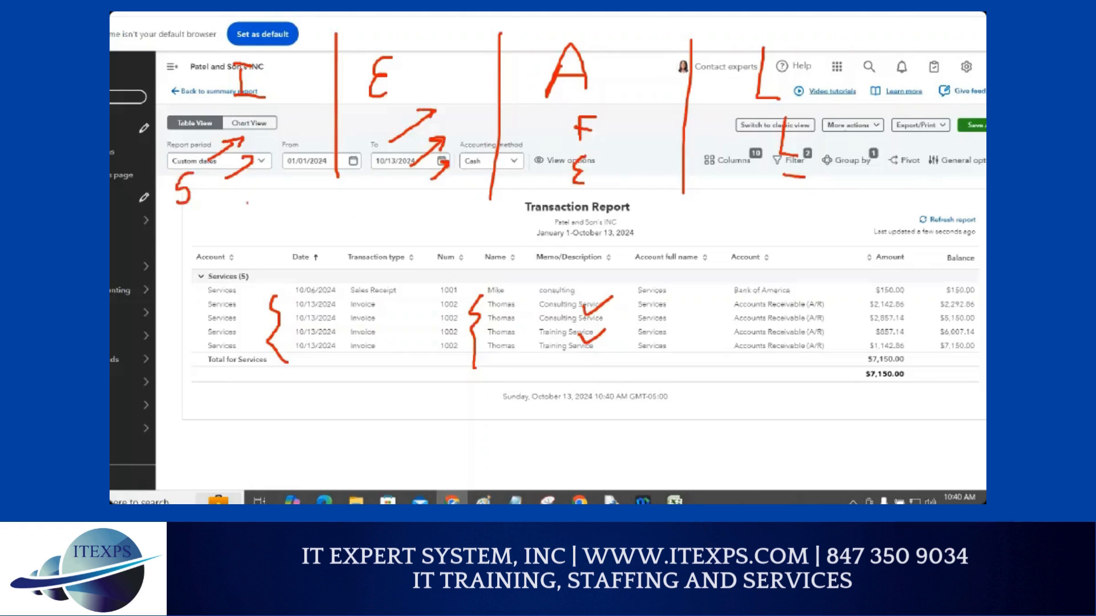
{"action": "mouse_move", "coordinate": [276, 182]}
{"action": "left_mouse_down"}
{"action": "mouse_move", "coordinate": [167, 280]}
{"action": "mouse_move", "coordinate": [189, 285]}
{"action": "left_mouse_up"}
{"action": "mouse_move", "coordinate": [188, 231]}
{"action": "left_mouse_down"}
{"action": "mouse_move", "coordinate": [177, 247]}
{"action": "mouse_move", "coordinate": [201, 218]}
{"action": "mouse_move", "coordinate": [204, 231]}
{"action": "left_mouse_up"}
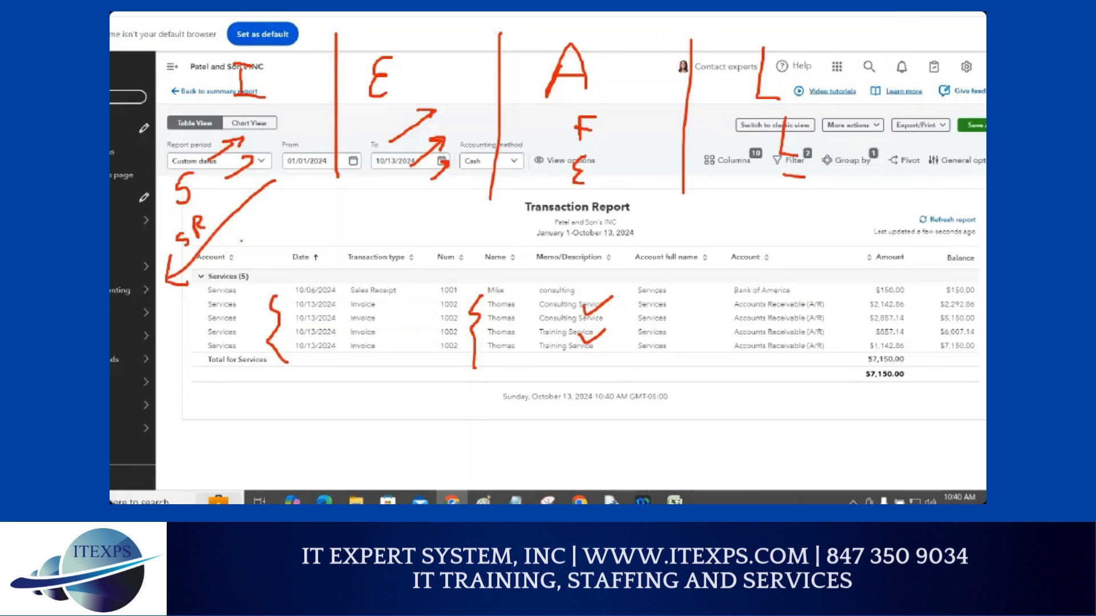
{"action": "mouse_move", "coordinate": [232, 274]}
{"action": "left_mouse_down"}
{"action": "mouse_move", "coordinate": [276, 216]}
{"action": "mouse_move", "coordinate": [274, 228]}
{"action": "mouse_move", "coordinate": [287, 191]}
{"action": "left_mouse_up"}
{"action": "mouse_move", "coordinate": [262, 287]}
{"action": "left_mouse_down"}
{"action": "mouse_move", "coordinate": [321, 220]}
{"action": "mouse_move", "coordinate": [258, 287]}
{"action": "mouse_move", "coordinate": [323, 260]}
{"action": "left_mouse_up"}
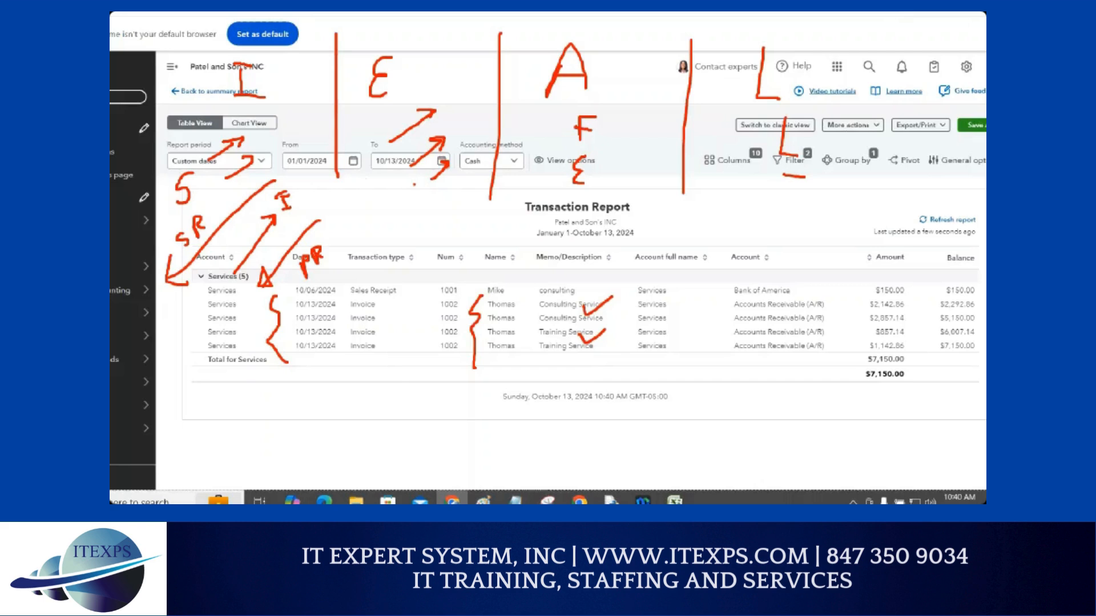
{"action": "left_click_drag", "start_coordinate": [390, 141], "coordinate": [434, 114]}
{"action": "left_click_drag", "start_coordinate": [388, 236], "coordinate": [413, 221]}
{"action": "mouse_move", "coordinate": [397, 279]}
{"action": "left_mouse_down"}
{"action": "mouse_move", "coordinate": [431, 256]}
{"action": "mouse_move", "coordinate": [401, 284]}
{"action": "left_mouse_up"}
{"action": "mouse_move", "coordinate": [433, 231]}
{"action": "left_mouse_down"}
{"action": "mouse_move", "coordinate": [435, 247]}
{"action": "mouse_move", "coordinate": [464, 205]}
{"action": "left_mouse_up"}
{"action": "left_click_drag", "start_coordinate": [411, 301], "coordinate": [458, 270]}
{"action": "left_click_drag", "start_coordinate": [450, 266], "coordinate": [467, 265]}
{"action": "mouse_move", "coordinate": [469, 271]}
{"action": "left_mouse_down"}
{"action": "mouse_move", "coordinate": [471, 249]}
{"action": "mouse_move", "coordinate": [475, 268]}
{"action": "mouse_move", "coordinate": [482, 247]}
{"action": "mouse_move", "coordinate": [493, 263]}
{"action": "left_mouse_up"}
{"action": "left_click_drag", "start_coordinate": [501, 231], "coordinate": [498, 250]}
{"action": "mouse_move", "coordinate": [495, 233]}
{"action": "left_mouse_down"}
{"action": "mouse_move", "coordinate": [505, 228]}
{"action": "mouse_move", "coordinate": [502, 241]}
{"action": "mouse_move", "coordinate": [519, 214]}
{"action": "left_mouse_up"}
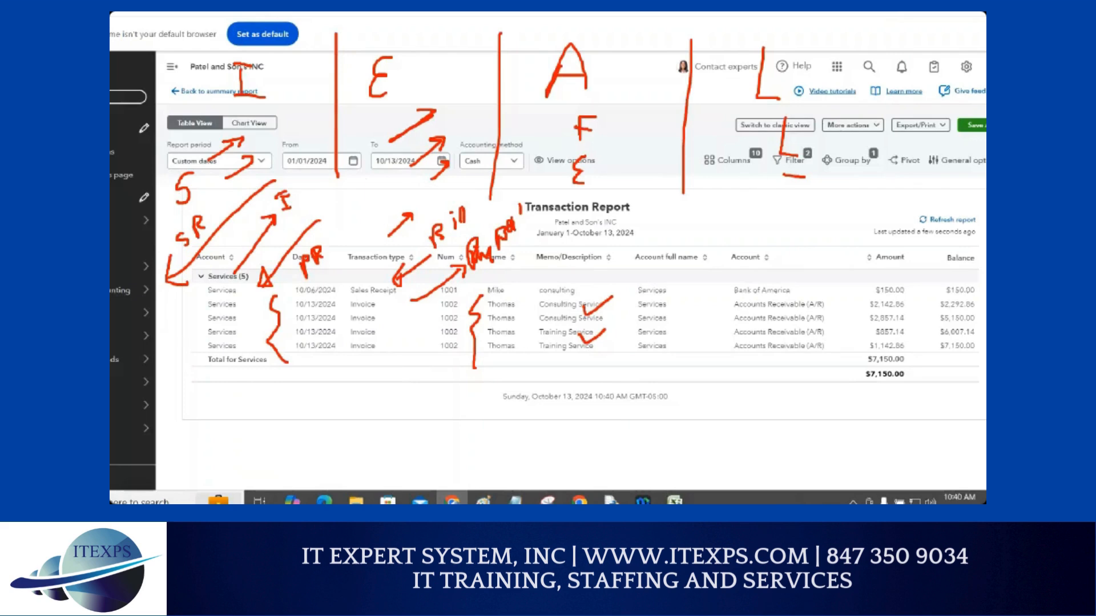
{"action": "left_click_drag", "start_coordinate": [188, 308], "coordinate": [248, 316]}
{"action": "left_click_drag", "start_coordinate": [354, 314], "coordinate": [428, 315]}
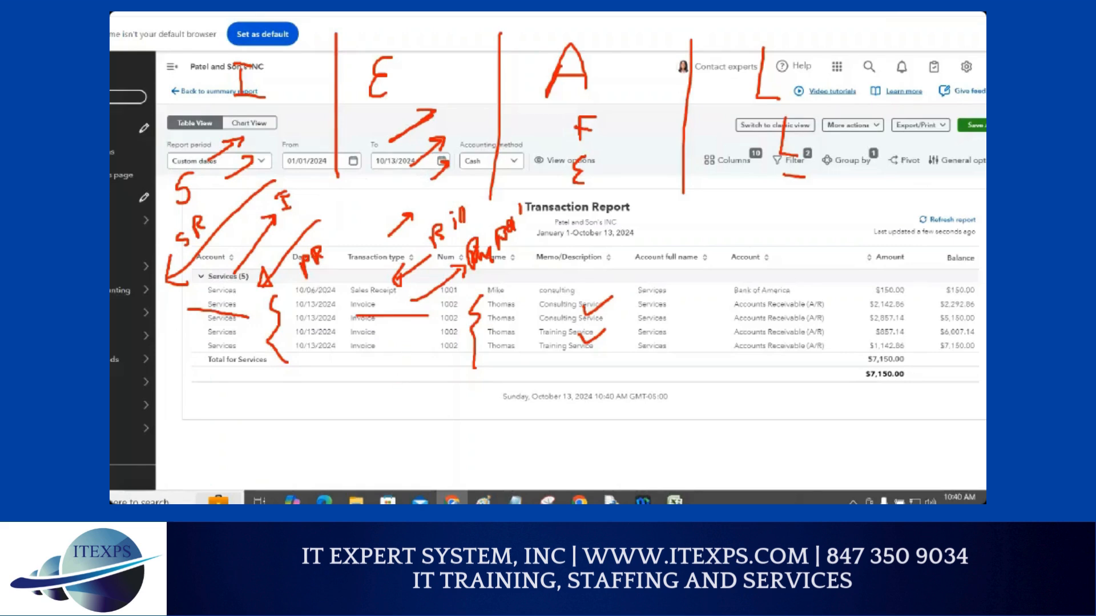
{"action": "left_click_drag", "start_coordinate": [374, 335], "coordinate": [388, 403]}
{"action": "mouse_move", "coordinate": [378, 362]}
{"action": "left_mouse_down"}
{"action": "mouse_move", "coordinate": [439, 384]}
{"action": "mouse_move", "coordinate": [418, 398]}
{"action": "mouse_move", "coordinate": [359, 366]}
{"action": "mouse_move", "coordinate": [352, 378]}
{"action": "mouse_move", "coordinate": [394, 350]}
{"action": "mouse_move", "coordinate": [406, 360]}
{"action": "mouse_move", "coordinate": [429, 338]}
{"action": "left_mouse_up"}
{"action": "left_click_drag", "start_coordinate": [339, 387], "coordinate": [456, 347]}
{"action": "left_click_drag", "start_coordinate": [462, 391], "coordinate": [471, 435]}
{"action": "mouse_move", "coordinate": [457, 453]}
{"action": "left_mouse_down"}
{"action": "mouse_move", "coordinate": [466, 458]}
{"action": "mouse_move", "coordinate": [457, 468]}
{"action": "left_mouse_up"}
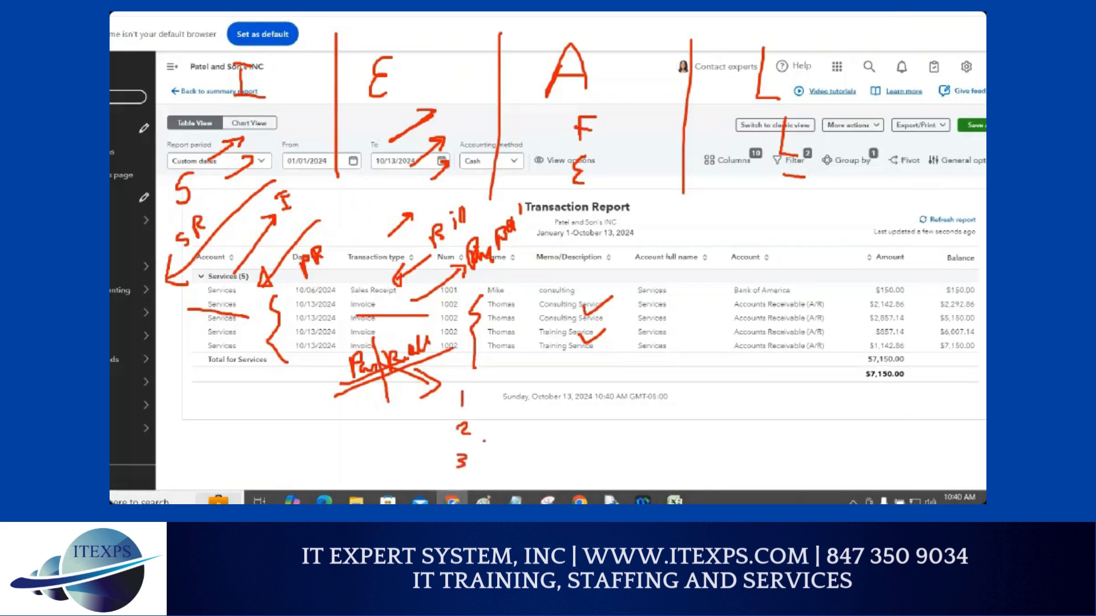
{"action": "mouse_move", "coordinate": [480, 397]}
{"action": "left_mouse_down"}
{"action": "mouse_move", "coordinate": [519, 398]}
{"action": "mouse_move", "coordinate": [517, 407]}
{"action": "mouse_move", "coordinate": [543, 392]}
{"action": "mouse_move", "coordinate": [549, 371]}
{"action": "left_mouse_up"}
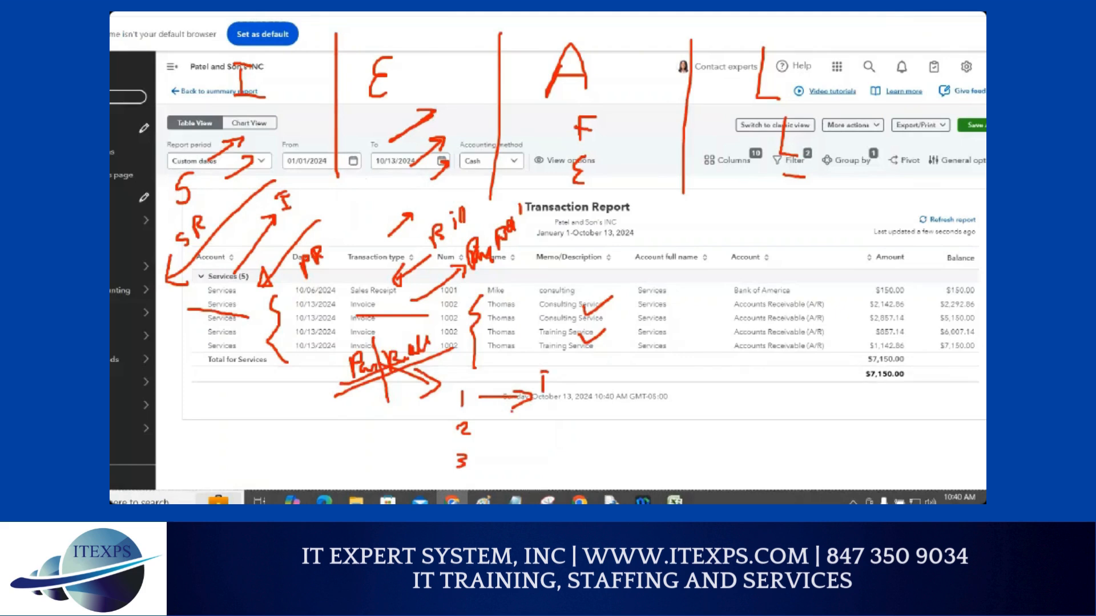
{"action": "mouse_move", "coordinate": [321, 454]}
{"action": "left_mouse_down"}
{"action": "mouse_move", "coordinate": [323, 435]}
{"action": "mouse_move", "coordinate": [346, 456]}
{"action": "mouse_move", "coordinate": [368, 444]}
{"action": "mouse_move", "coordinate": [371, 462]}
{"action": "left_mouse_up"}
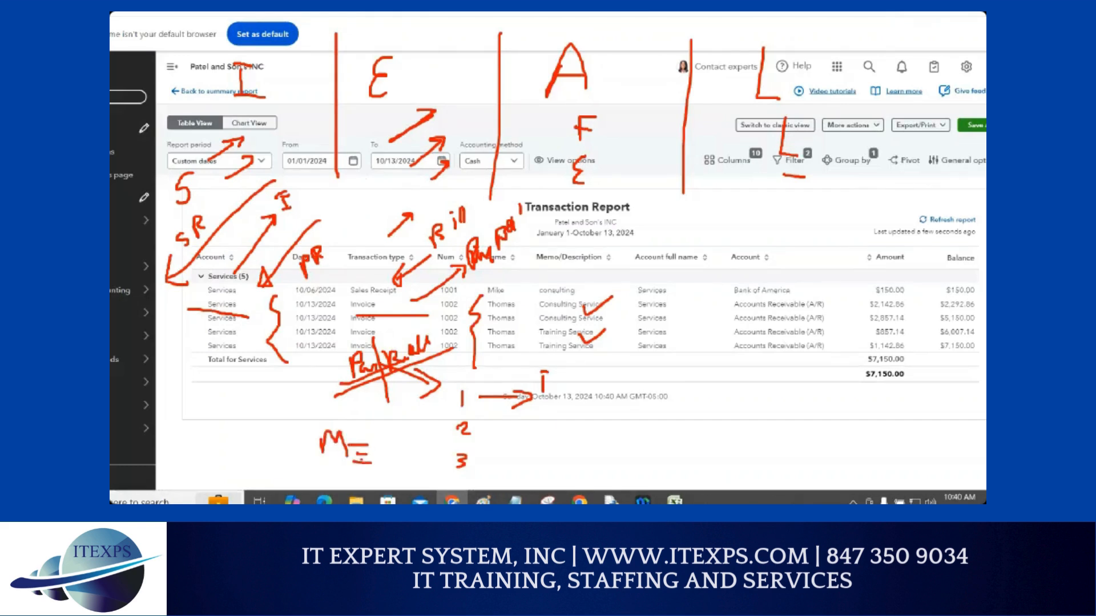
{"action": "left_click_drag", "start_coordinate": [603, 122], "coordinate": [633, 121]}
{"action": "mouse_move", "coordinate": [602, 155]}
{"action": "left_mouse_down"}
{"action": "mouse_move", "coordinate": [637, 155]}
{"action": "mouse_move", "coordinate": [628, 181]}
{"action": "left_mouse_up"}
{"action": "mouse_move", "coordinate": [565, 220]}
{"action": "left_mouse_down"}
{"action": "mouse_move", "coordinate": [560, 247]}
{"action": "mouse_move", "coordinate": [570, 231]}
{"action": "mouse_move", "coordinate": [627, 226]}
{"action": "mouse_move", "coordinate": [592, 231]}
{"action": "left_mouse_up"}
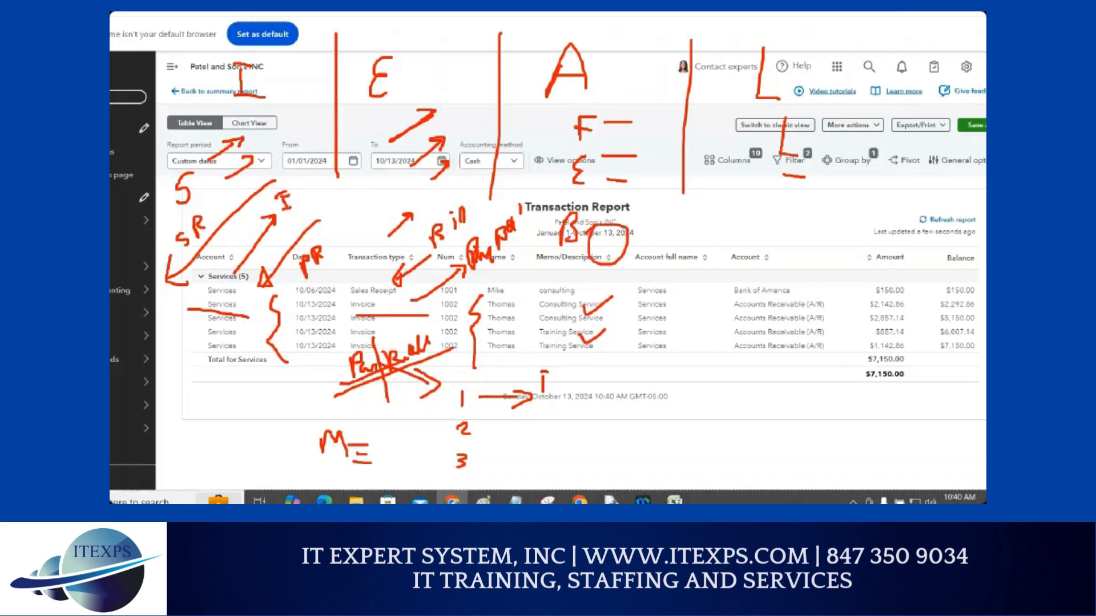
{"action": "mouse_move", "coordinate": [632, 276]}
{"action": "left_mouse_down"}
{"action": "mouse_move", "coordinate": [623, 307]}
{"action": "mouse_move", "coordinate": [640, 301]}
{"action": "left_mouse_up"}
{"action": "mouse_move", "coordinate": [627, 294]}
{"action": "left_mouse_down"}
{"action": "mouse_move", "coordinate": [647, 286]}
{"action": "mouse_move", "coordinate": [680, 309]}
{"action": "mouse_move", "coordinate": [667, 334]}
{"action": "left_mouse_up"}
{"action": "left_click_drag", "start_coordinate": [681, 285], "coordinate": [686, 296]}
{"action": "left_click_drag", "start_coordinate": [168, 235], "coordinate": [208, 210]}
{"action": "mouse_move", "coordinate": [288, 181]}
{"action": "left_mouse_down"}
{"action": "mouse_move", "coordinate": [274, 212]}
{"action": "mouse_move", "coordinate": [285, 182]}
{"action": "mouse_move", "coordinate": [283, 218]}
{"action": "mouse_move", "coordinate": [299, 186]}
{"action": "mouse_move", "coordinate": [293, 219]}
{"action": "mouse_move", "coordinate": [304, 204]}
{"action": "left_mouse_up"}
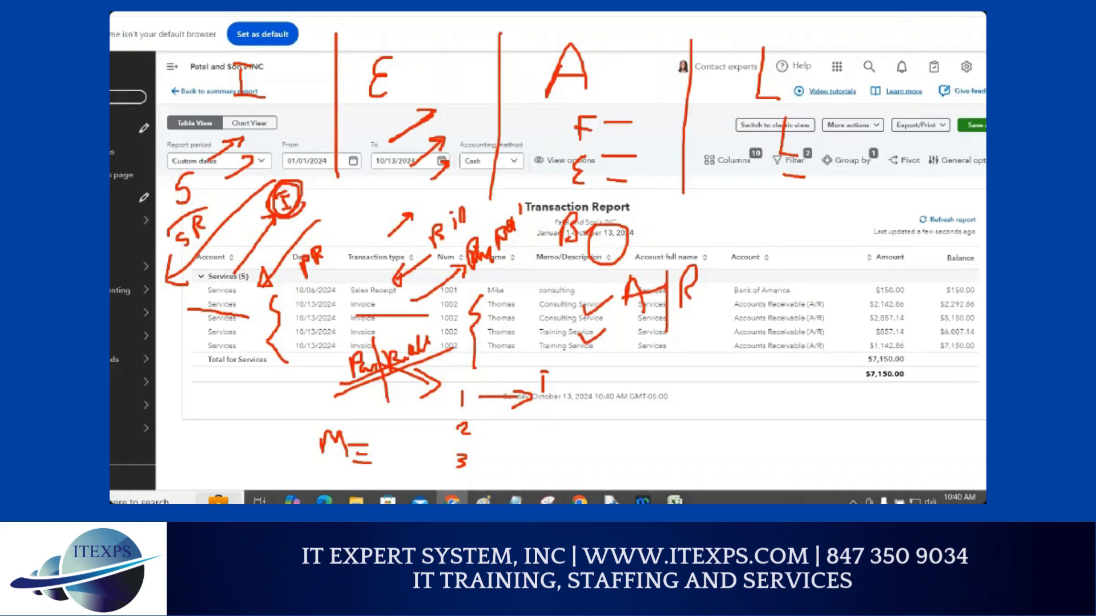
{"action": "mouse_move", "coordinate": [465, 197]}
{"action": "left_mouse_down"}
{"action": "mouse_move", "coordinate": [402, 235]}
{"action": "mouse_move", "coordinate": [470, 200]}
{"action": "mouse_move", "coordinate": [405, 245]}
{"action": "mouse_move", "coordinate": [462, 216]}
{"action": "left_mouse_up"}
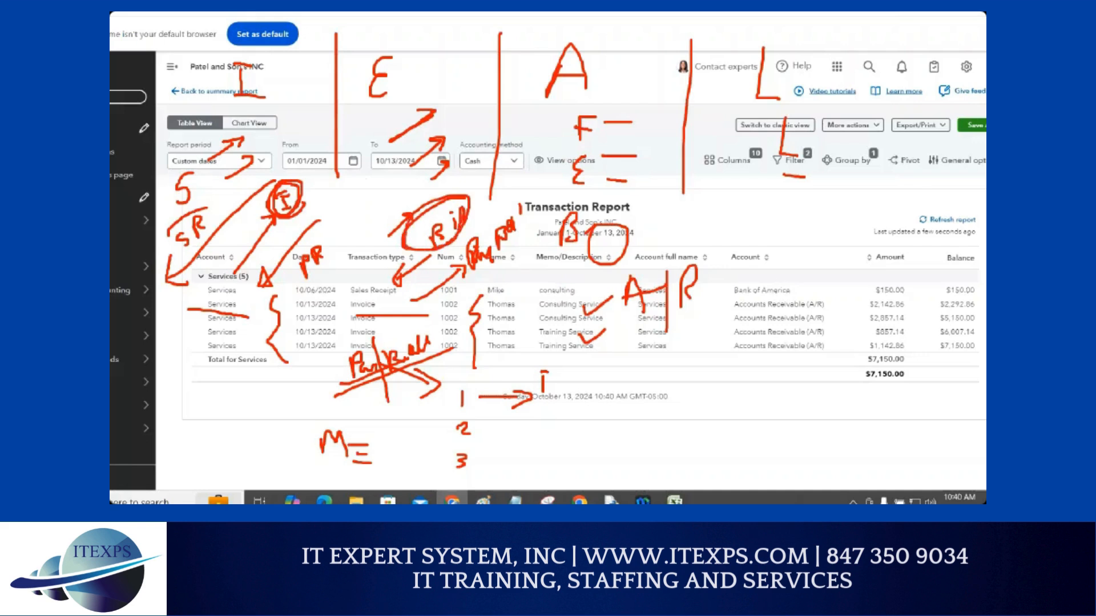
{"action": "mouse_move", "coordinate": [774, 238]}
{"action": "left_mouse_down"}
{"action": "mouse_move", "coordinate": [757, 268]}
{"action": "mouse_move", "coordinate": [790, 252]}
{"action": "left_mouse_up"}
{"action": "left_click_drag", "start_coordinate": [755, 244], "coordinate": [799, 234]}
{"action": "mouse_move", "coordinate": [805, 210]}
{"action": "left_mouse_down"}
{"action": "mouse_move", "coordinate": [804, 266]}
{"action": "mouse_move", "coordinate": [823, 256]}
{"action": "left_mouse_up"}
{"action": "left_click_drag", "start_coordinate": [822, 223], "coordinate": [823, 242]}
{"action": "mouse_move", "coordinate": [737, 296]}
{"action": "left_mouse_down"}
{"action": "mouse_move", "coordinate": [860, 272]}
{"action": "mouse_move", "coordinate": [865, 285]}
{"action": "left_mouse_up"}
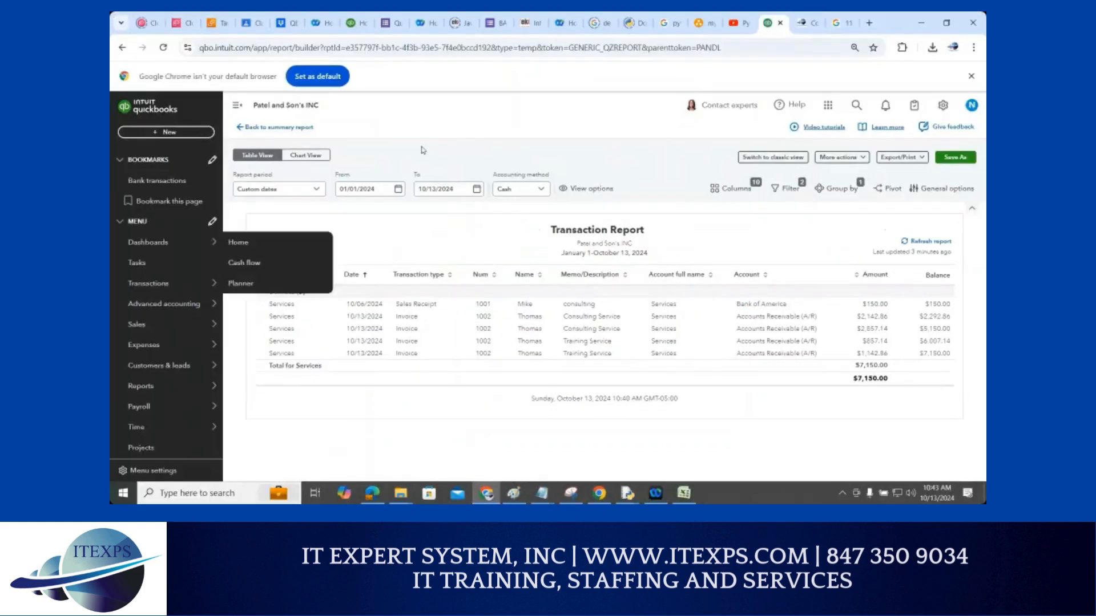
Open the Balance Sheet report from Favorites on the Reports page
{"action": "left_click", "coordinate": [148, 387]}
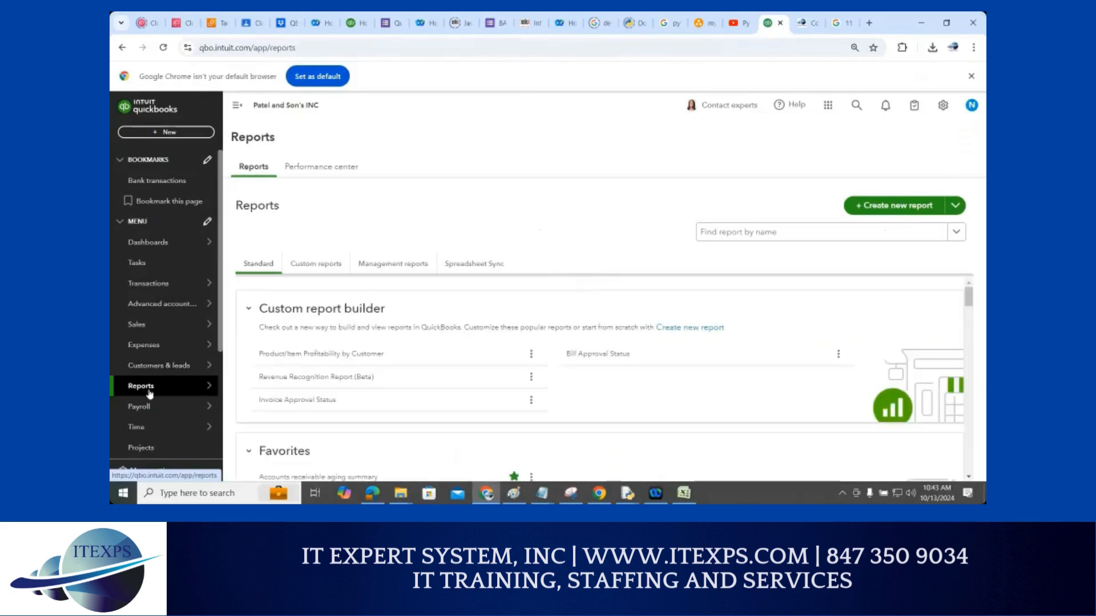
{"action": "scroll", "coordinate": [463, 351], "scroll_direction": "down", "scroll_amount": 2}
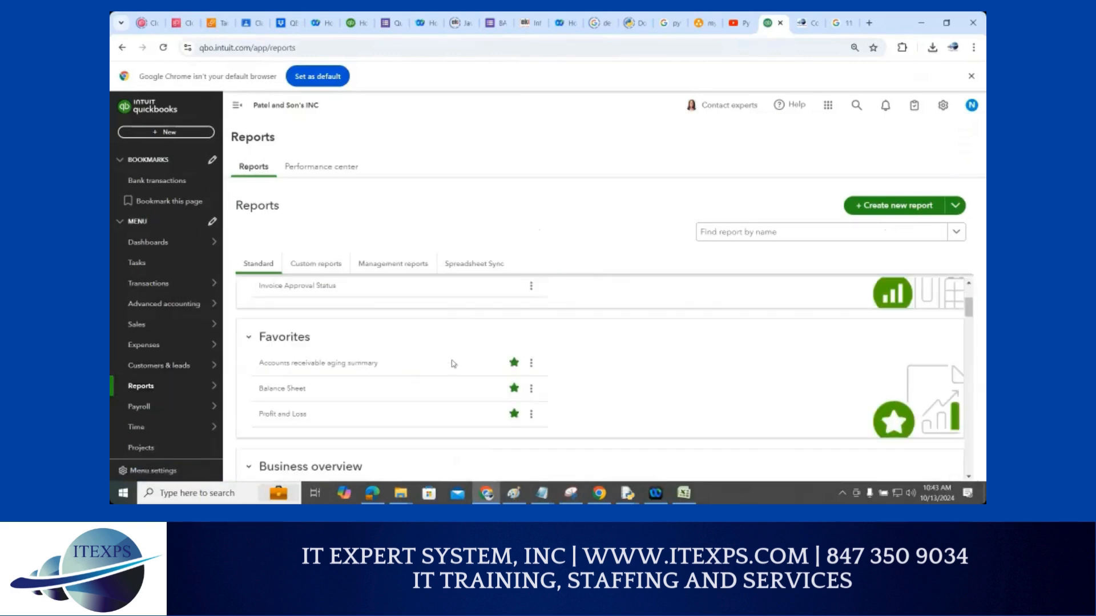
{"action": "left_click", "coordinate": [276, 393]}
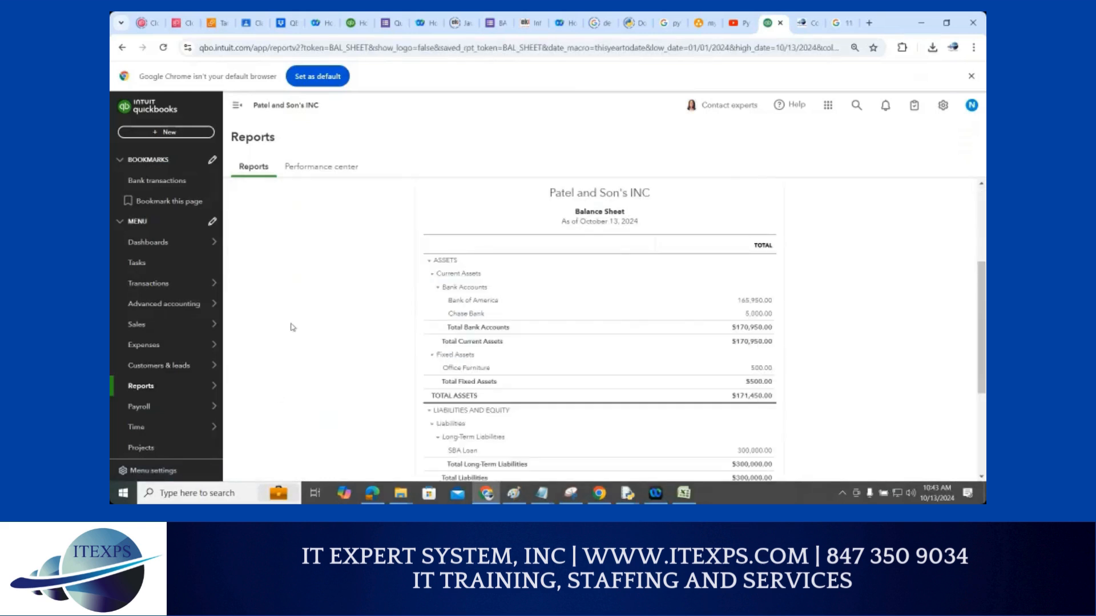
{"action": "scroll", "coordinate": [293, 326], "scroll_direction": "up", "scroll_amount": 2}
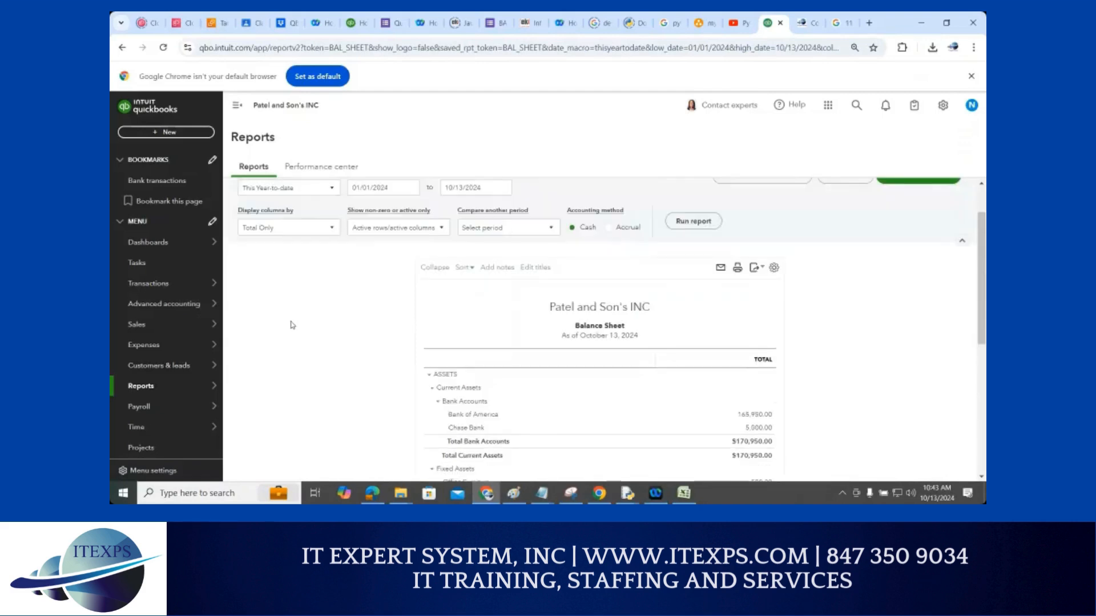
Annotate the on-screen route to the reports list and start marking the report header
{"action": "mouse_move", "coordinate": [183, 392]}
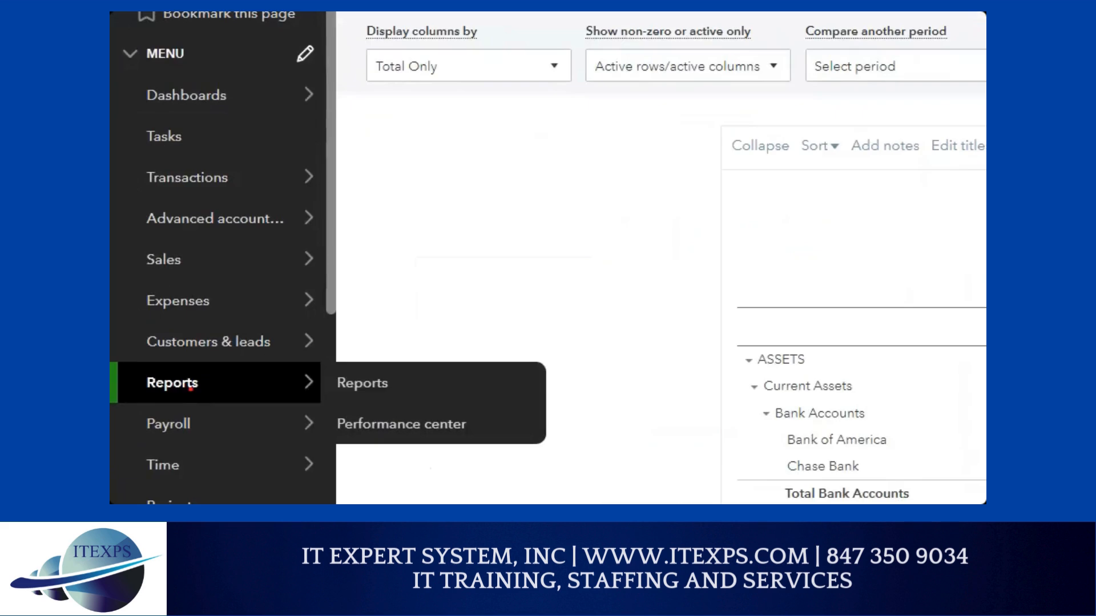
{"action": "mouse_move", "coordinate": [186, 388]}
{"action": "left_mouse_down"}
{"action": "mouse_move", "coordinate": [330, 382]}
{"action": "mouse_move", "coordinate": [362, 391]}
{"action": "left_mouse_up"}
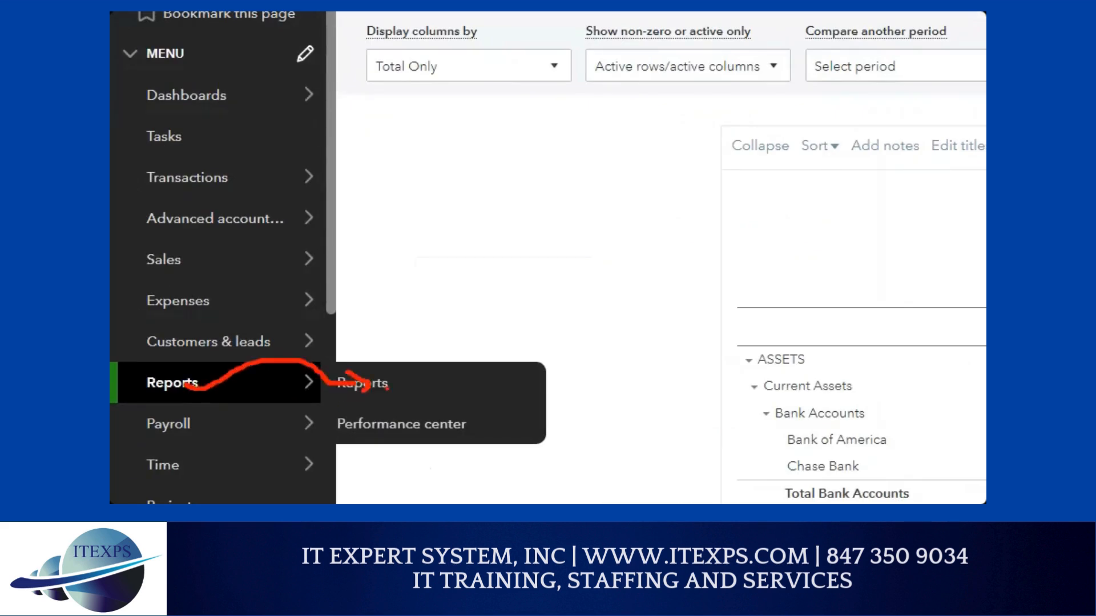
{"action": "key", "text": "Escape"}
{"action": "scroll", "coordinate": [322, 311], "scroll_direction": "up", "scroll_amount": 1}
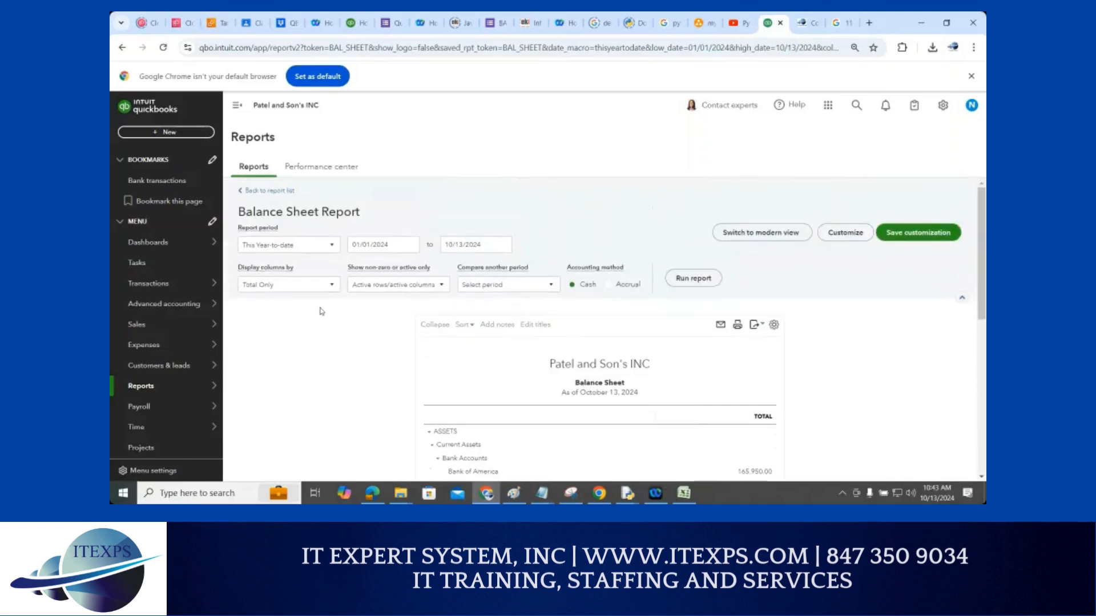
{"action": "key", "text": "ctrl+1"}
{"action": "left_click", "coordinate": [316, 308]}
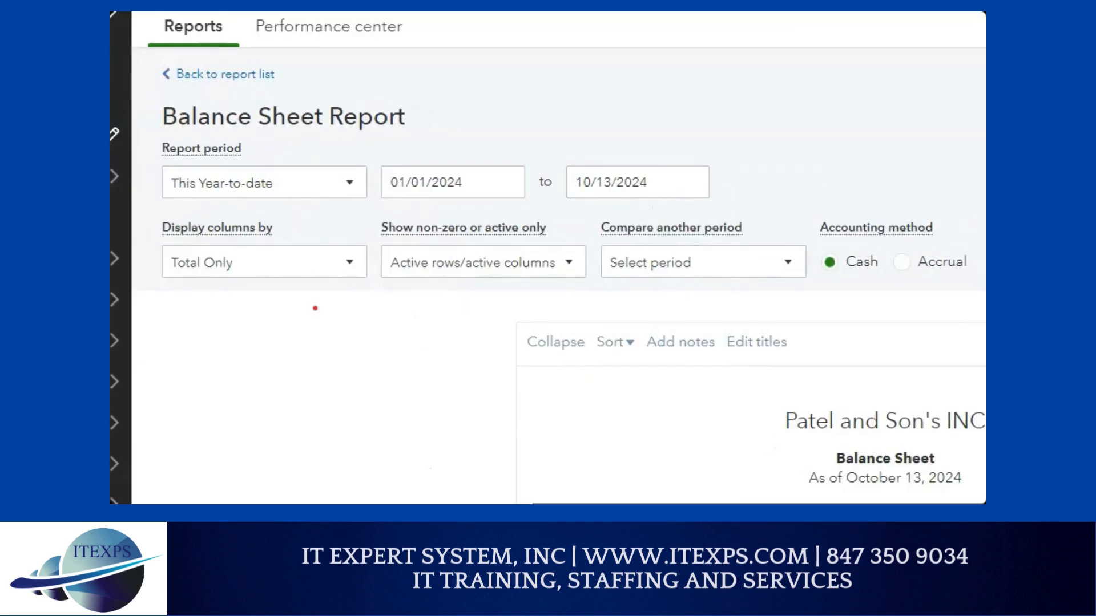
Annotate the Balance Sheet title, start date and report period choice on screen
{"action": "mouse_move", "coordinate": [407, 105]}
{"action": "left_mouse_down"}
{"action": "mouse_move", "coordinate": [403, 168]}
{"action": "mouse_move", "coordinate": [421, 143]}
{"action": "mouse_move", "coordinate": [618, 143]}
{"action": "mouse_move", "coordinate": [618, 131]}
{"action": "mouse_move", "coordinate": [618, 182]}
{"action": "left_mouse_up"}
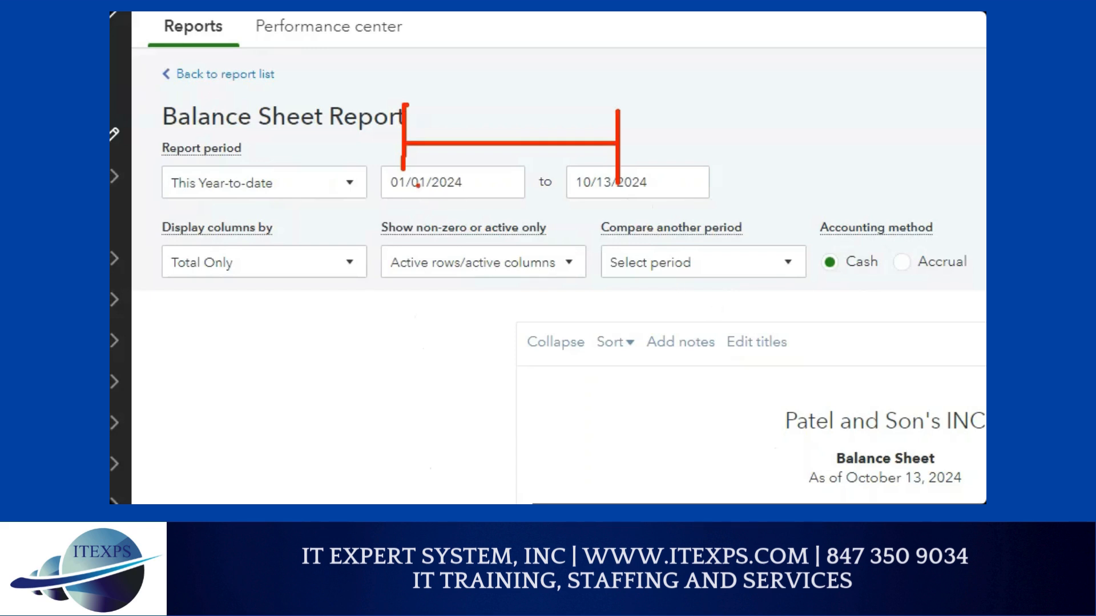
{"action": "left_click_drag", "start_coordinate": [412, 189], "coordinate": [428, 190]}
{"action": "left_click_drag", "start_coordinate": [161, 206], "coordinate": [219, 206]}
Run the Balance Sheet with the report period set to This Month
{"action": "left_click", "coordinate": [342, 184]}
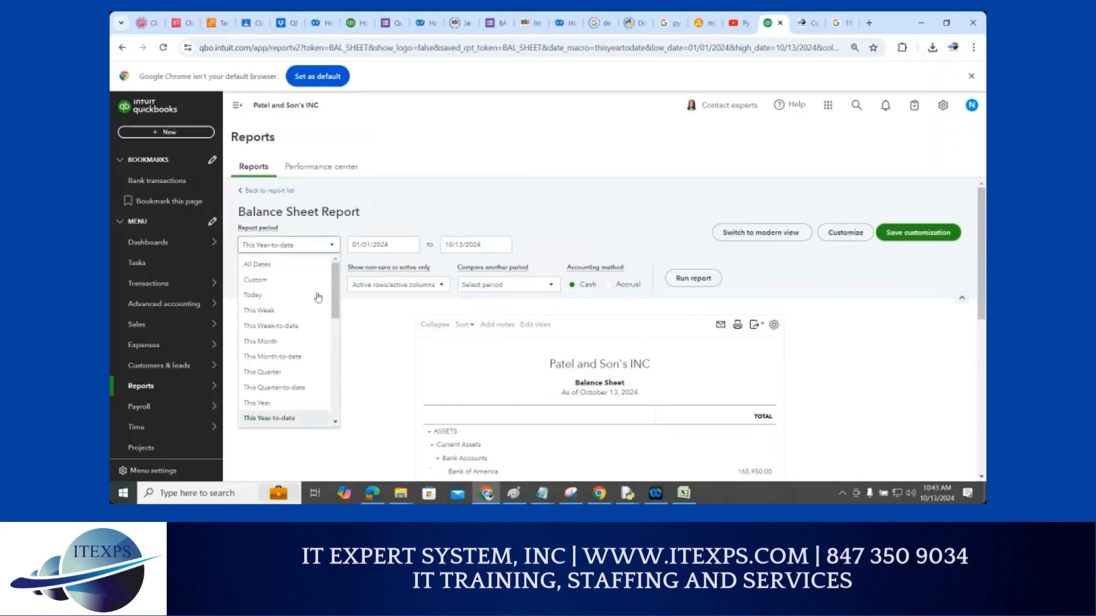
{"action": "left_click", "coordinate": [298, 342]}
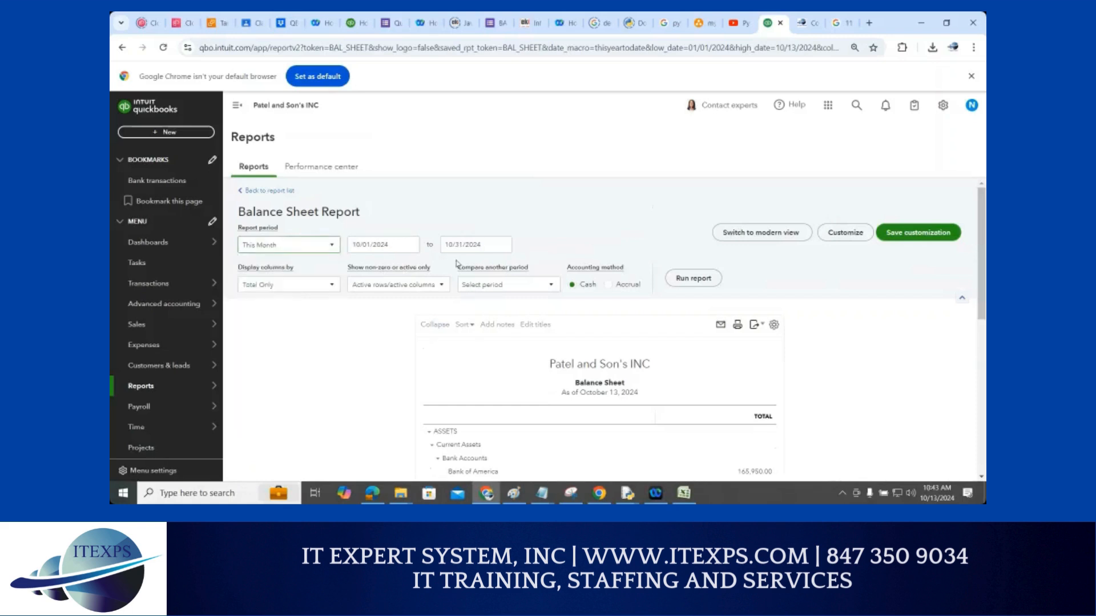
{"action": "left_click", "coordinate": [691, 279]}
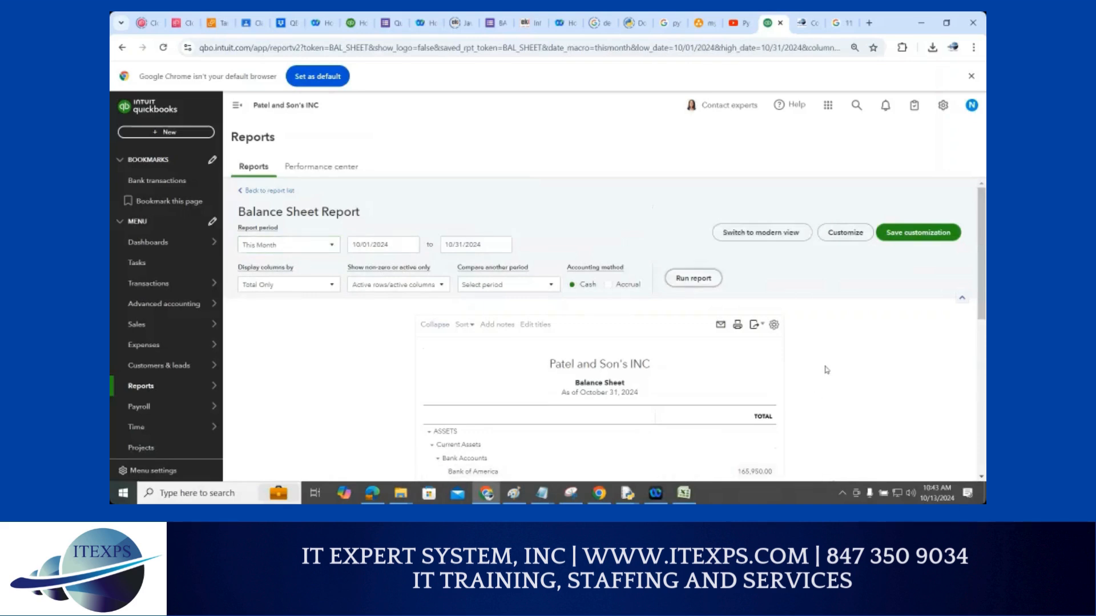
{"action": "scroll", "coordinate": [826, 369], "scroll_direction": "down", "scroll_amount": 2}
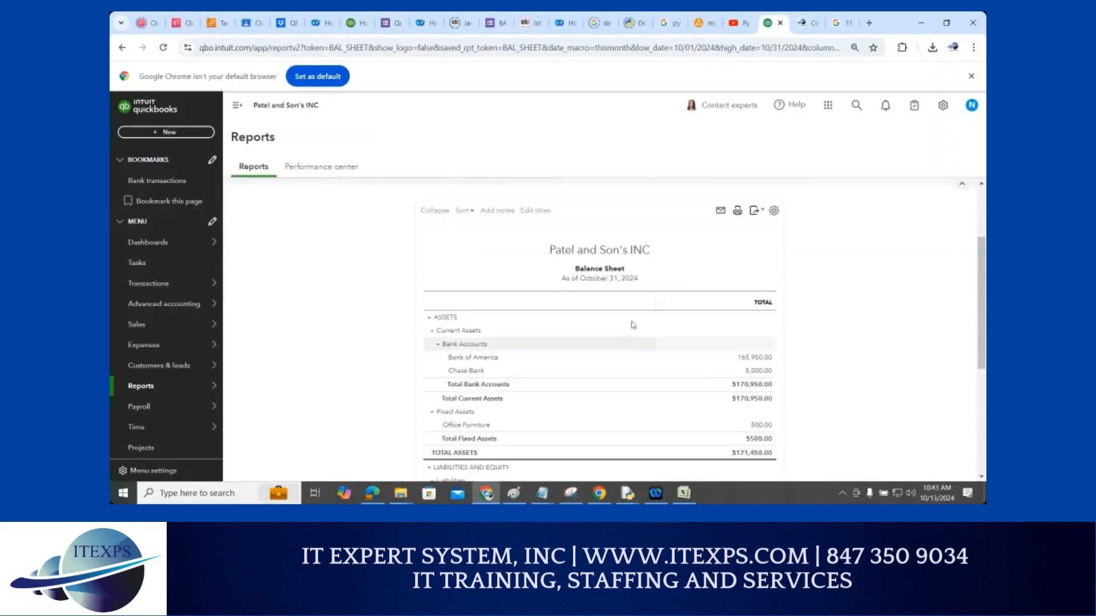
{"action": "scroll", "coordinate": [627, 318], "scroll_direction": "up", "scroll_amount": 2}
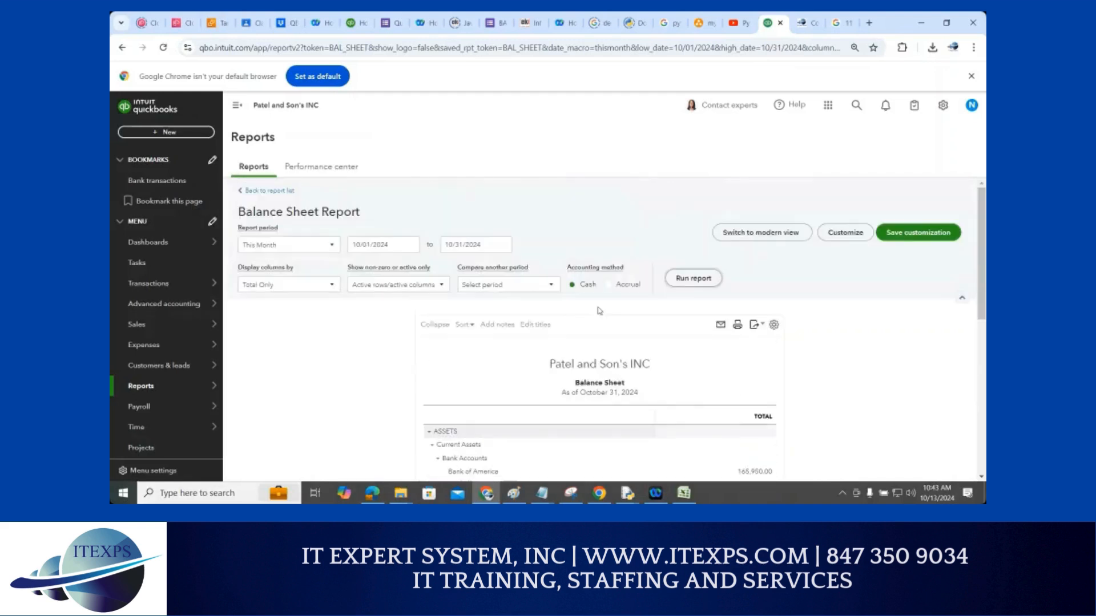
Switch the report period to This Quarter, 10/01/2024–12/31/2024, and mark the print button
{"action": "triple_click", "coordinate": [400, 247]}
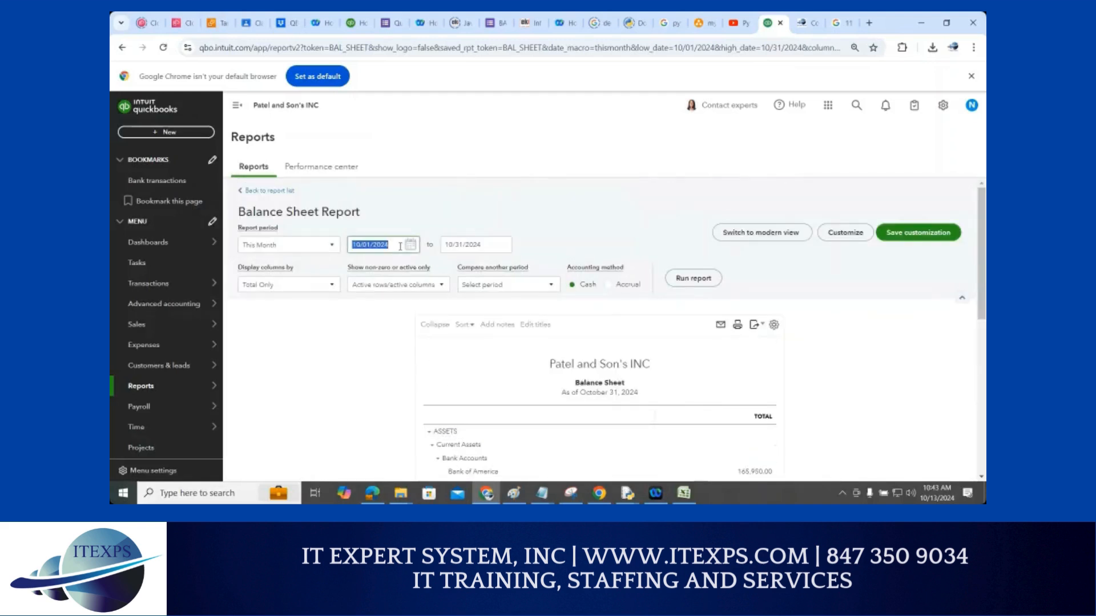
{"action": "left_click", "coordinate": [333, 247]}
{"action": "left_click", "coordinate": [277, 371]}
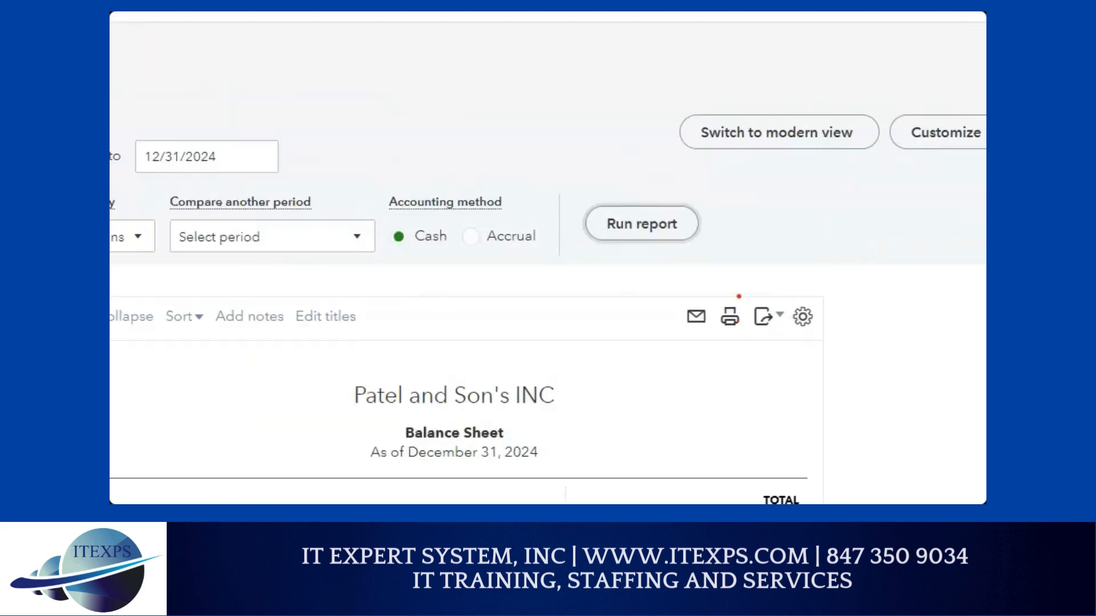
{"action": "mouse_move", "coordinate": [739, 296]}
{"action": "left_mouse_down"}
{"action": "mouse_move", "coordinate": [715, 304]}
{"action": "mouse_move", "coordinate": [752, 346]}
{"action": "mouse_move", "coordinate": [744, 295]}
{"action": "left_mouse_up"}
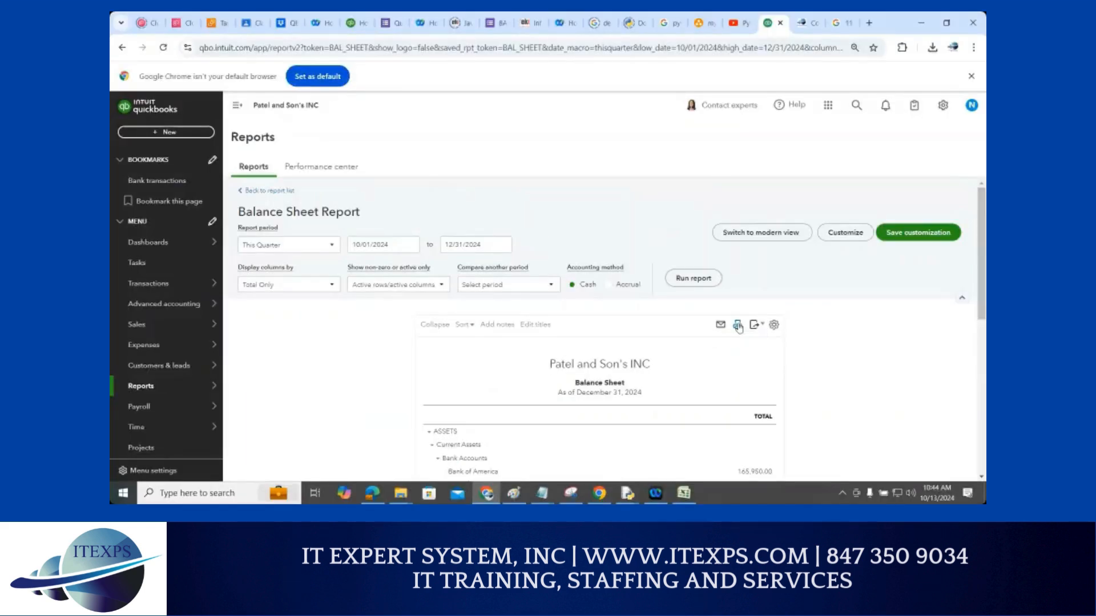
{"action": "left_click", "coordinate": [738, 324]}
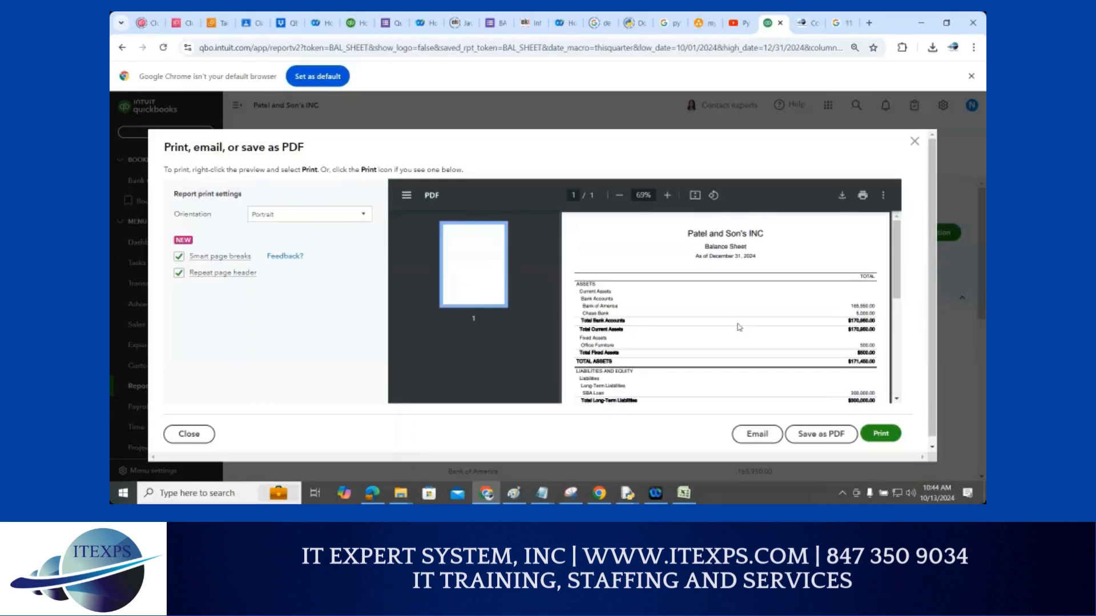
{"action": "scroll", "coordinate": [896, 257], "scroll_direction": "down", "scroll_amount": 4}
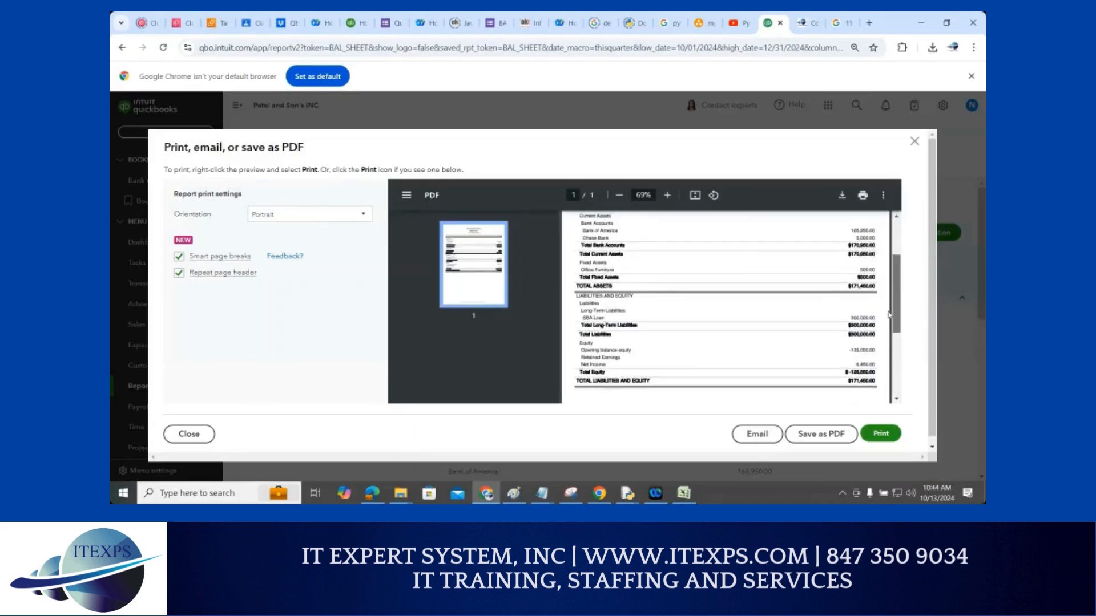
{"action": "scroll", "coordinate": [815, 342], "scroll_direction": "up", "scroll_amount": 3}
{"action": "scroll", "coordinate": [815, 342], "scroll_direction": "up", "scroll_amount": 2}
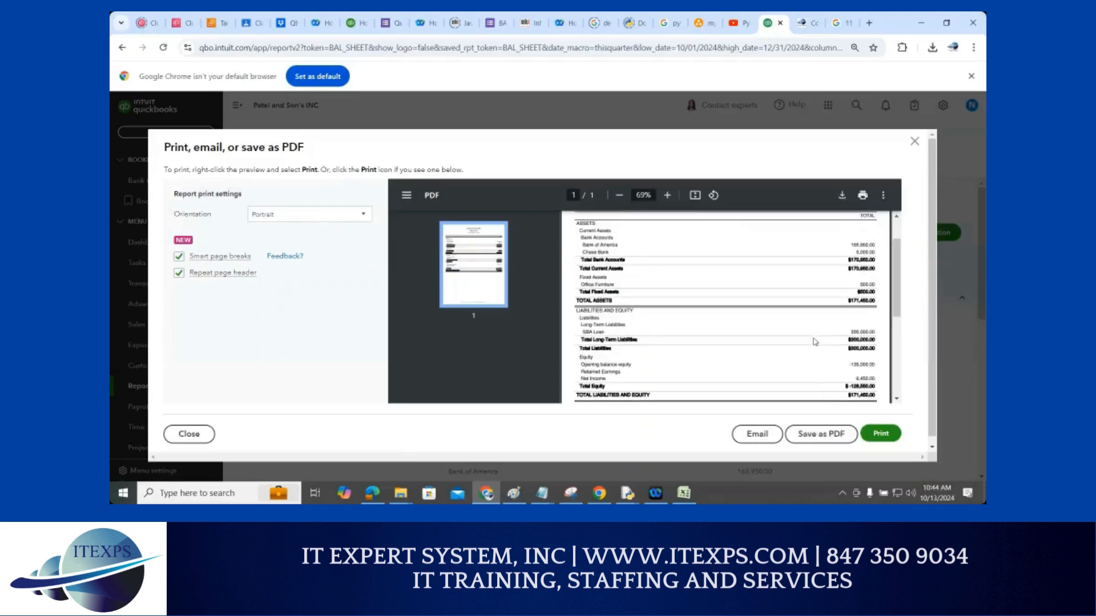
{"action": "left_click", "coordinate": [914, 143]}
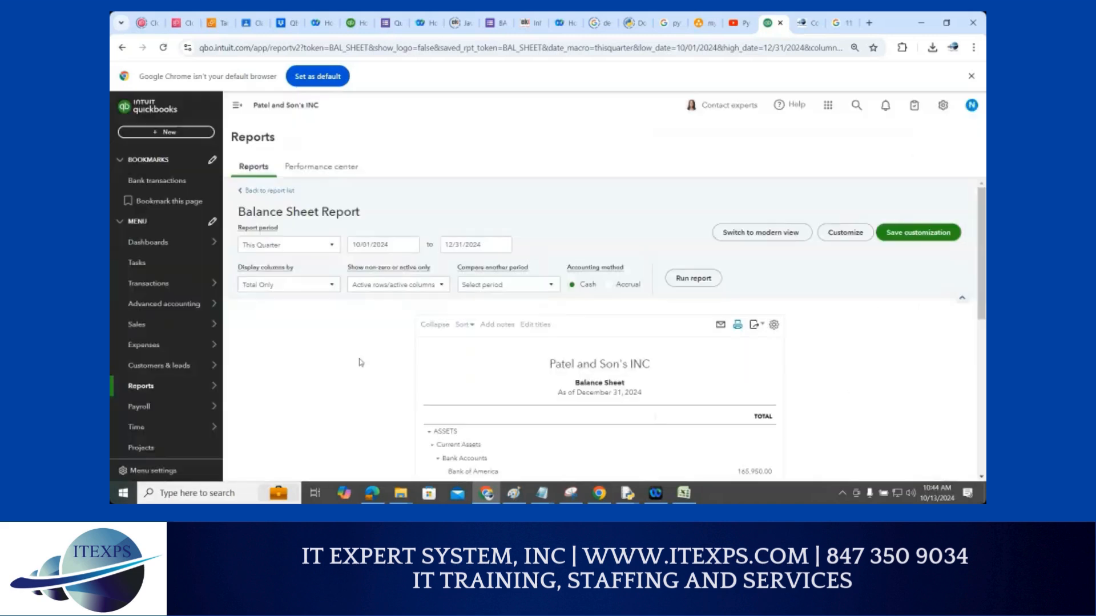
{"action": "left_click", "coordinate": [480, 285]}
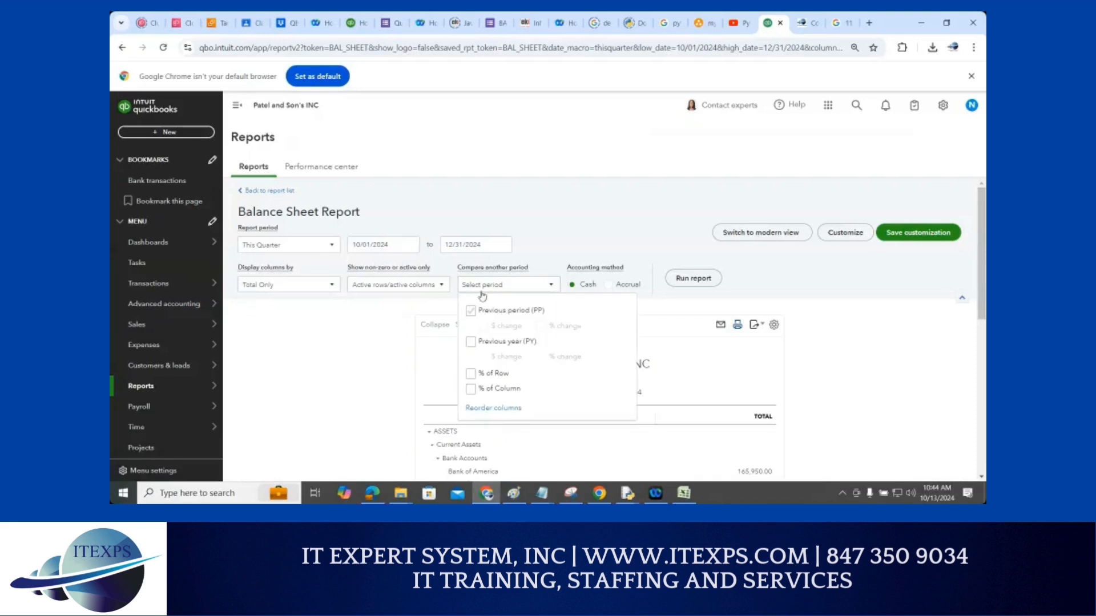
{"action": "left_click", "coordinate": [471, 344]}
{"action": "left_click", "coordinate": [481, 380]}
{"action": "left_click", "coordinate": [338, 359]}
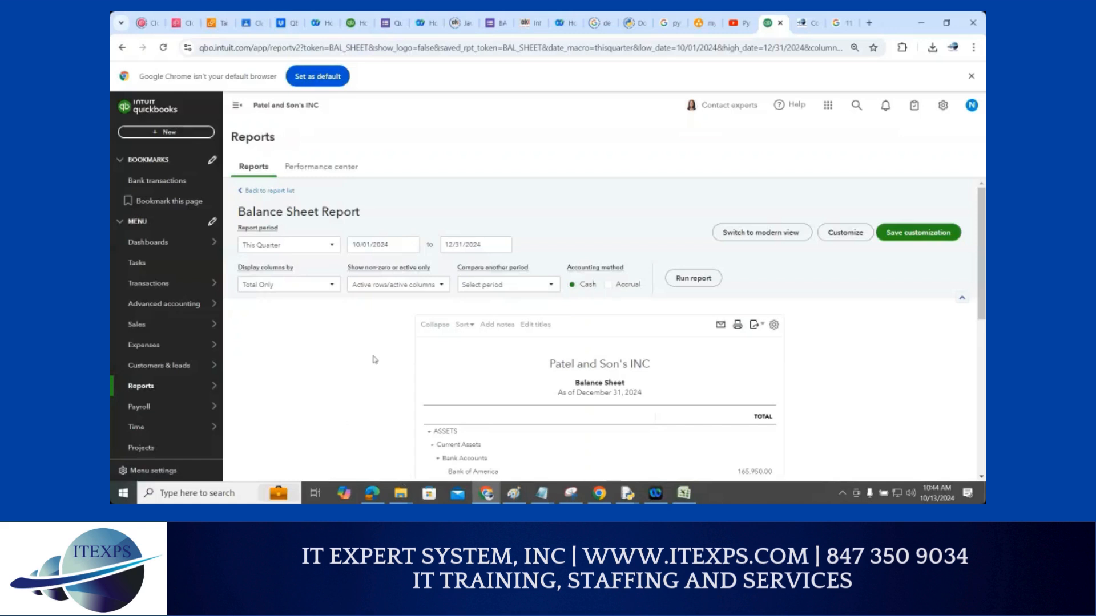
{"action": "left_click", "coordinate": [407, 291]}
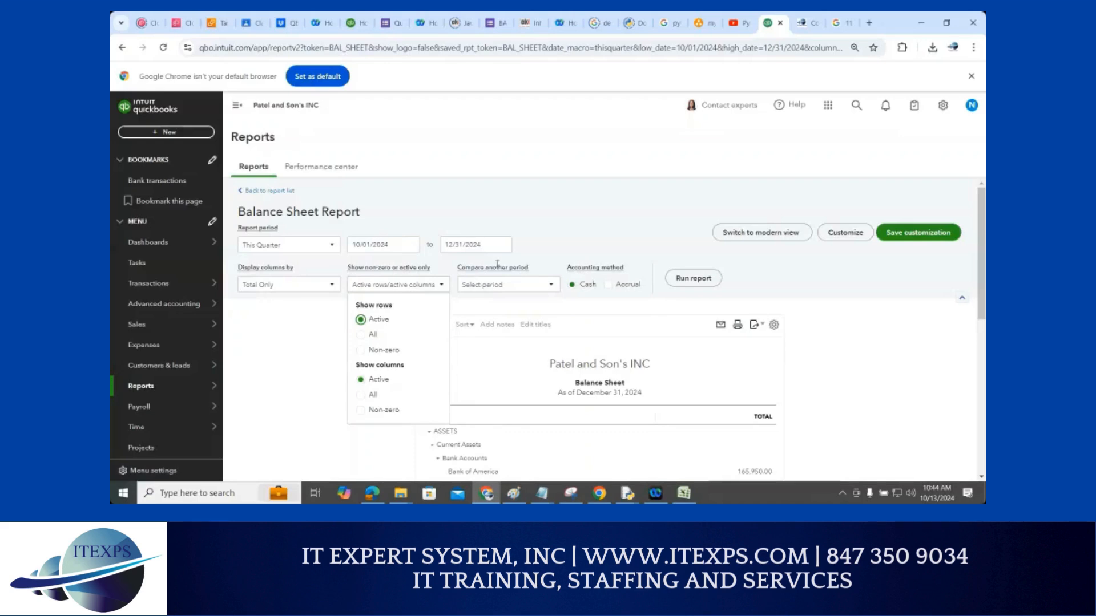
{"action": "left_click", "coordinate": [442, 274]}
{"action": "left_click_drag", "start_coordinate": [441, 274], "coordinate": [544, 267]}
{"action": "left_click_drag", "start_coordinate": [591, 19], "coordinate": [591, 216]}
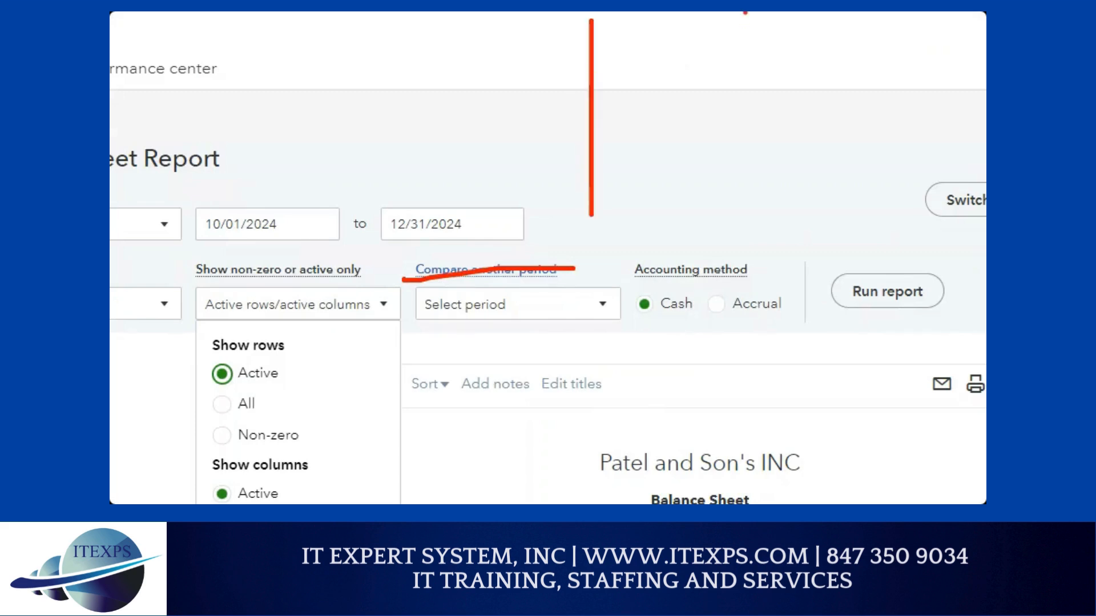
{"action": "left_click_drag", "start_coordinate": [744, 12], "coordinate": [736, 215]}
{"action": "left_click_drag", "start_coordinate": [520, 26], "coordinate": [542, 62]}
{"action": "mouse_move", "coordinate": [707, 31]}
{"action": "left_mouse_down"}
{"action": "mouse_move", "coordinate": [687, 41]}
{"action": "mouse_move", "coordinate": [705, 51]}
{"action": "left_mouse_up"}
{"action": "mouse_move", "coordinate": [543, 78]}
{"action": "left_mouse_down"}
{"action": "mouse_move", "coordinate": [620, 86]}
{"action": "mouse_move", "coordinate": [594, 108]}
{"action": "mouse_move", "coordinate": [540, 83]}
{"action": "mouse_move", "coordinate": [484, 81]}
{"action": "mouse_move", "coordinate": [481, 115]}
{"action": "left_mouse_up"}
{"action": "mouse_move", "coordinate": [493, 91]}
{"action": "left_mouse_down"}
{"action": "mouse_move", "coordinate": [500, 115]}
{"action": "mouse_move", "coordinate": [504, 93]}
{"action": "left_mouse_up"}
{"action": "mouse_move", "coordinate": [510, 92]}
{"action": "left_mouse_down"}
{"action": "mouse_move", "coordinate": [514, 109]}
{"action": "mouse_move", "coordinate": [528, 91]}
{"action": "left_mouse_up"}
{"action": "mouse_move", "coordinate": [726, 70]}
{"action": "left_mouse_down"}
{"action": "mouse_move", "coordinate": [736, 68]}
{"action": "mouse_move", "coordinate": [669, 94]}
{"action": "mouse_move", "coordinate": [685, 108]}
{"action": "mouse_move", "coordinate": [729, 111]}
{"action": "mouse_move", "coordinate": [734, 97]}
{"action": "left_mouse_up"}
{"action": "mouse_move", "coordinate": [766, 124]}
{"action": "left_mouse_down"}
{"action": "mouse_move", "coordinate": [777, 60]}
{"action": "mouse_move", "coordinate": [791, 73]}
{"action": "left_mouse_up"}
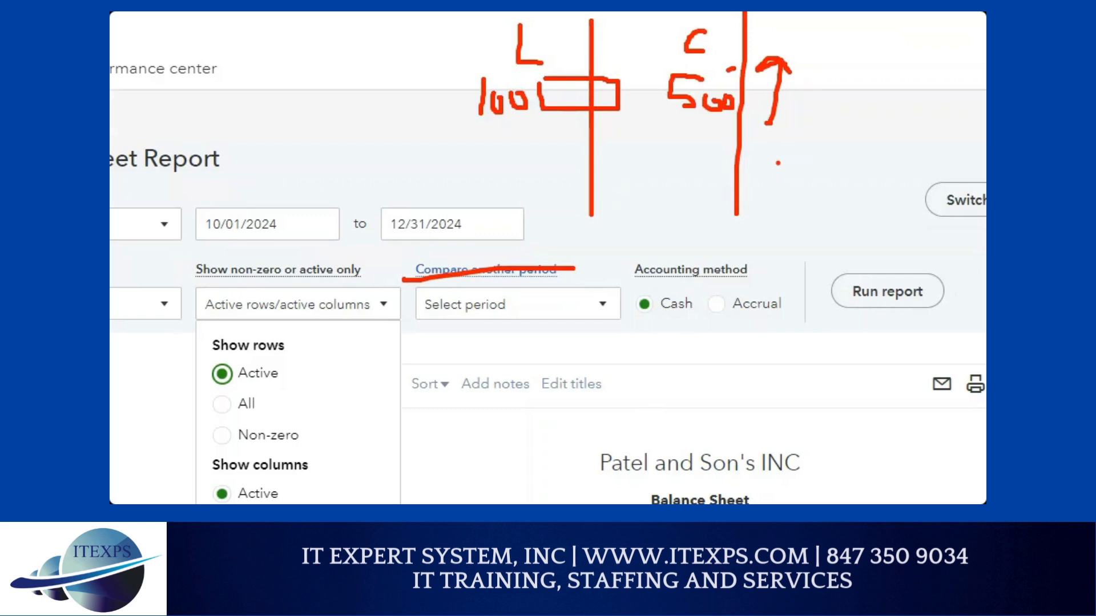
{"action": "left_click_drag", "start_coordinate": [449, 332], "coordinate": [501, 328]}
{"action": "key", "text": "Escape"}
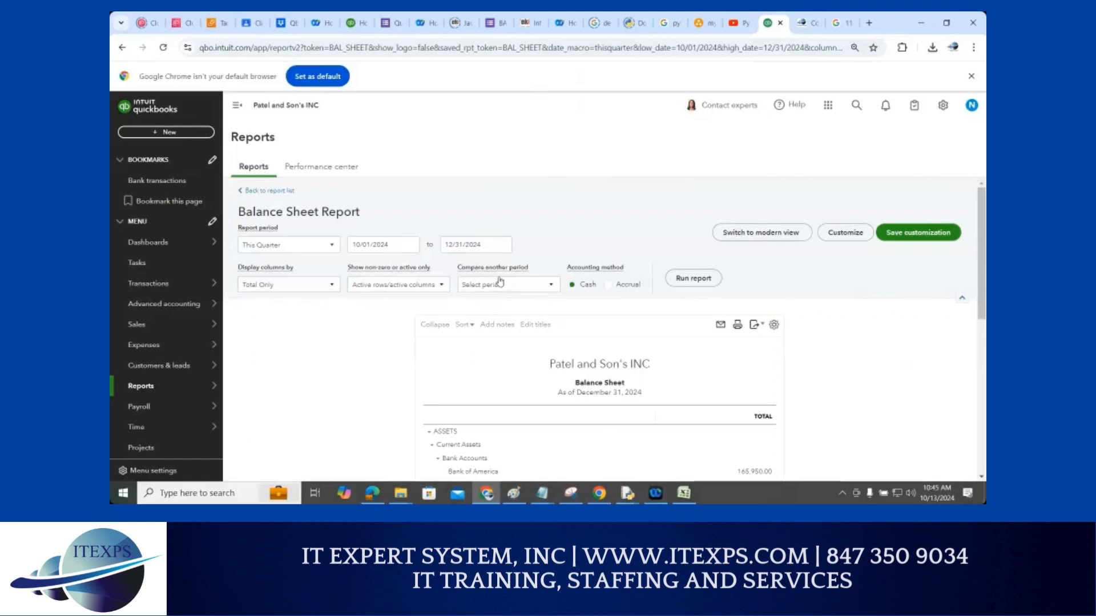
Add Previous year, Previous period, % of Row and % of Column comparisons and rerun the report
{"action": "left_click", "coordinate": [500, 283]}
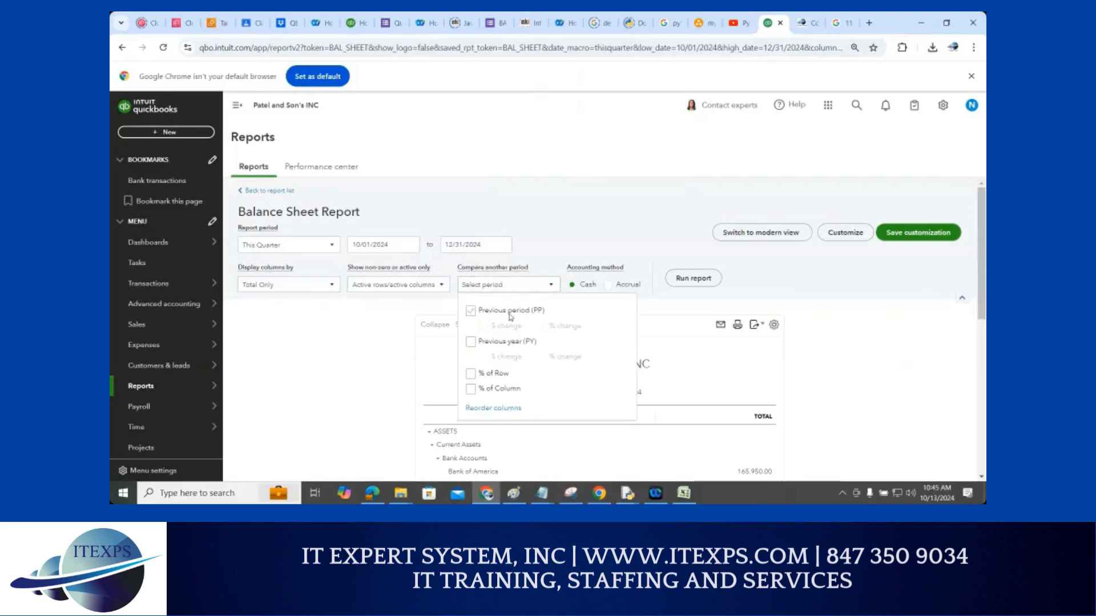
{"action": "left_click", "coordinate": [471, 341]}
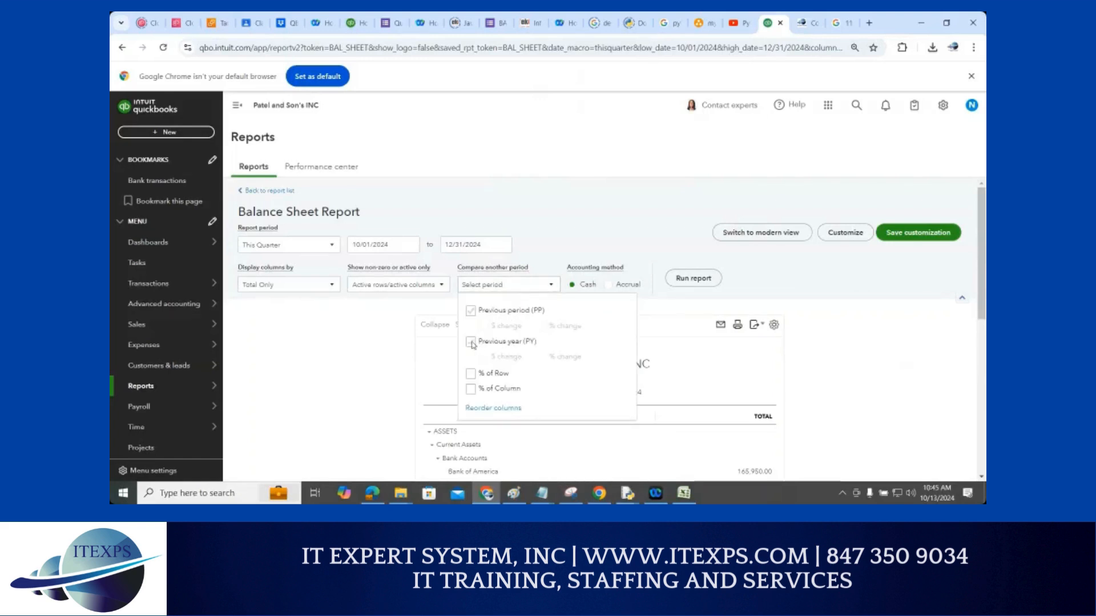
{"action": "left_click", "coordinate": [471, 372]}
{"action": "left_click", "coordinate": [470, 389]}
{"action": "left_click", "coordinate": [488, 313]}
{"action": "left_click", "coordinate": [694, 279]}
{"action": "scroll", "coordinate": [844, 326], "scroll_direction": "down", "scroll_amount": 2}
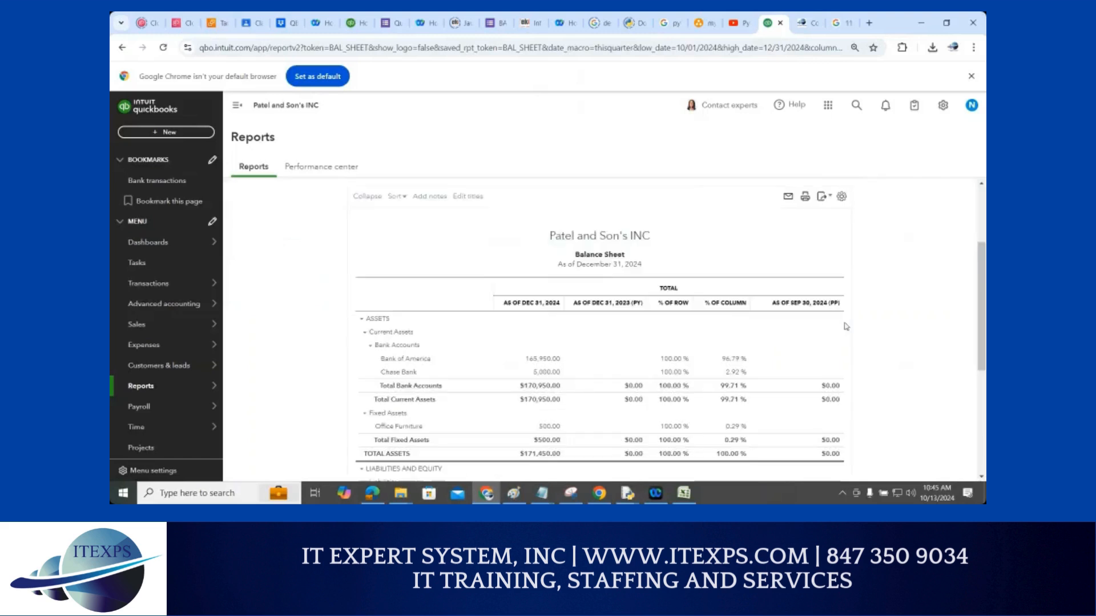
{"action": "scroll", "coordinate": [839, 327], "scroll_direction": "down", "scroll_amount": 1}
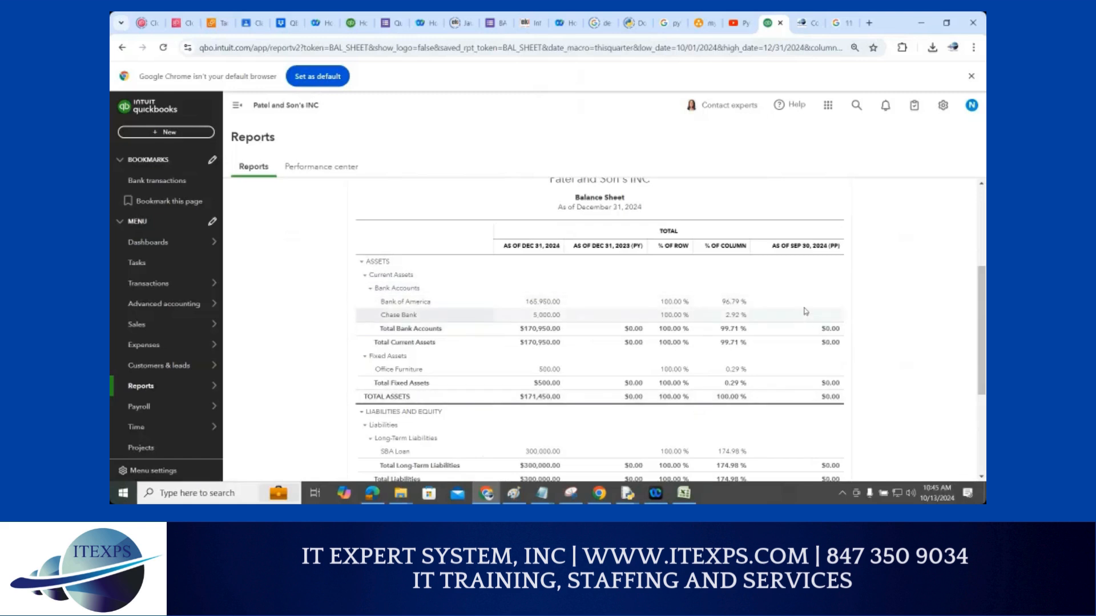
{"action": "scroll", "coordinate": [806, 314], "scroll_direction": "up", "scroll_amount": 3}
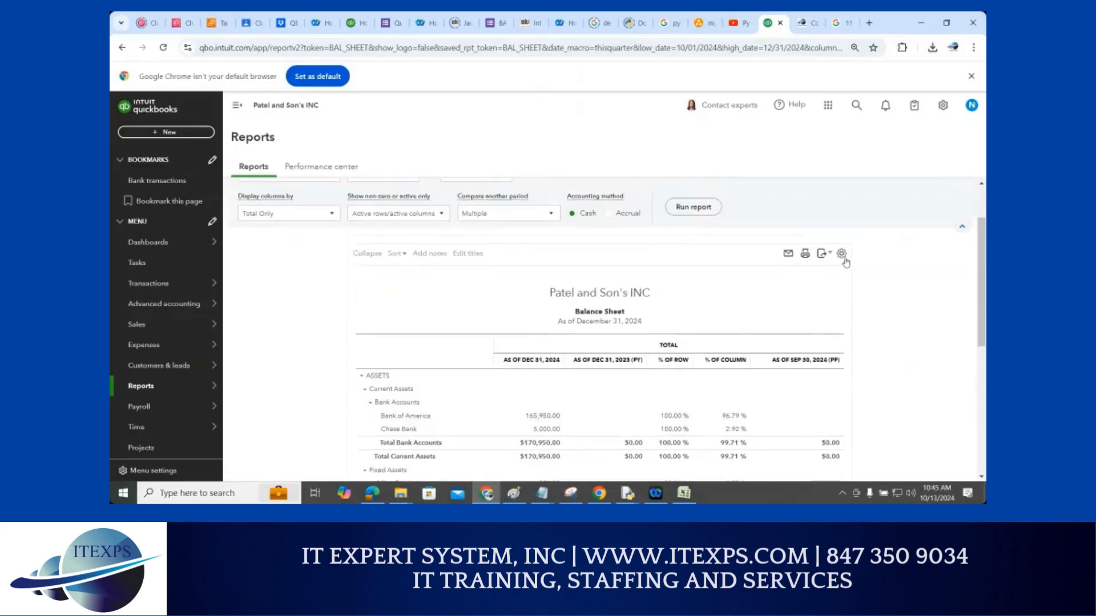
Look over the display density and export options without changing anything
{"action": "left_click", "coordinate": [842, 255]}
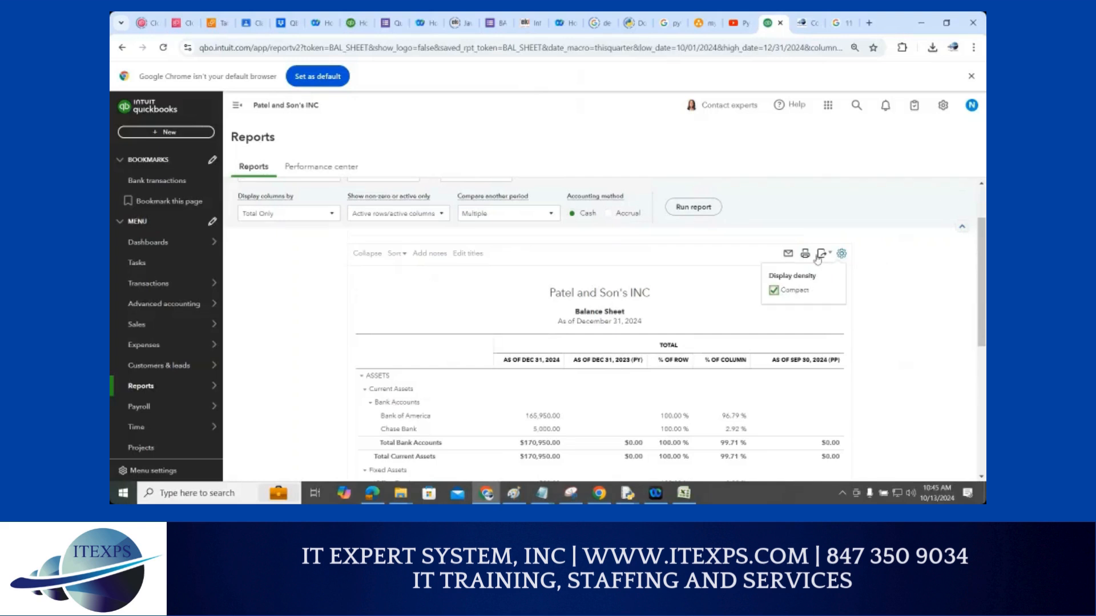
{"action": "left_click", "coordinate": [881, 278]}
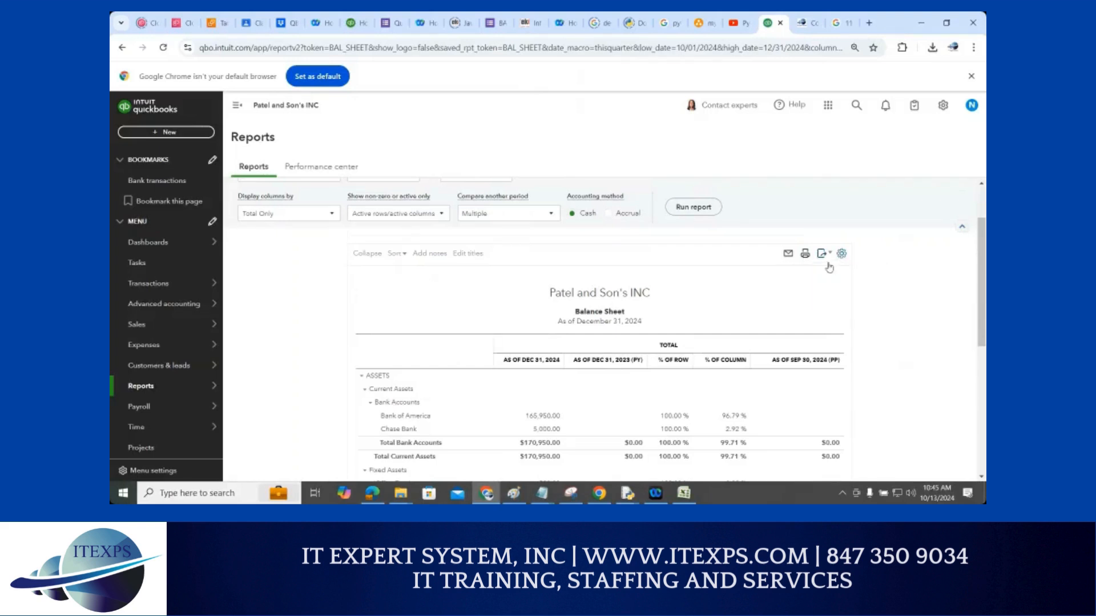
{"action": "scroll", "coordinate": [830, 267], "scroll_direction": "down", "scroll_amount": 1}
{"action": "left_click", "coordinate": [822, 200]}
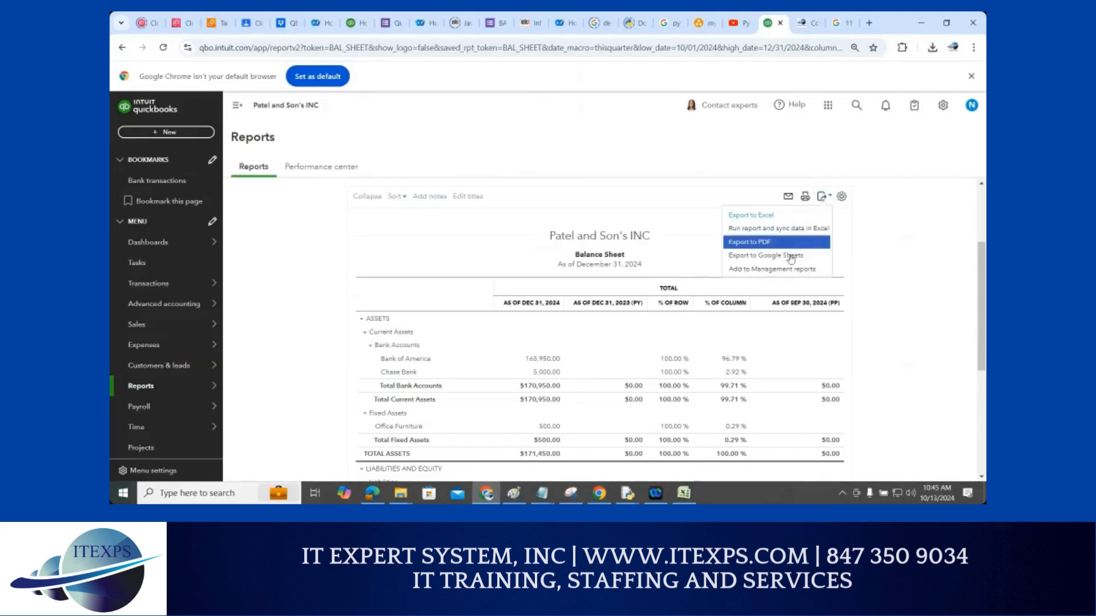
{"action": "left_click", "coordinate": [894, 268]}
{"action": "mouse_move", "coordinate": [150, 396]}
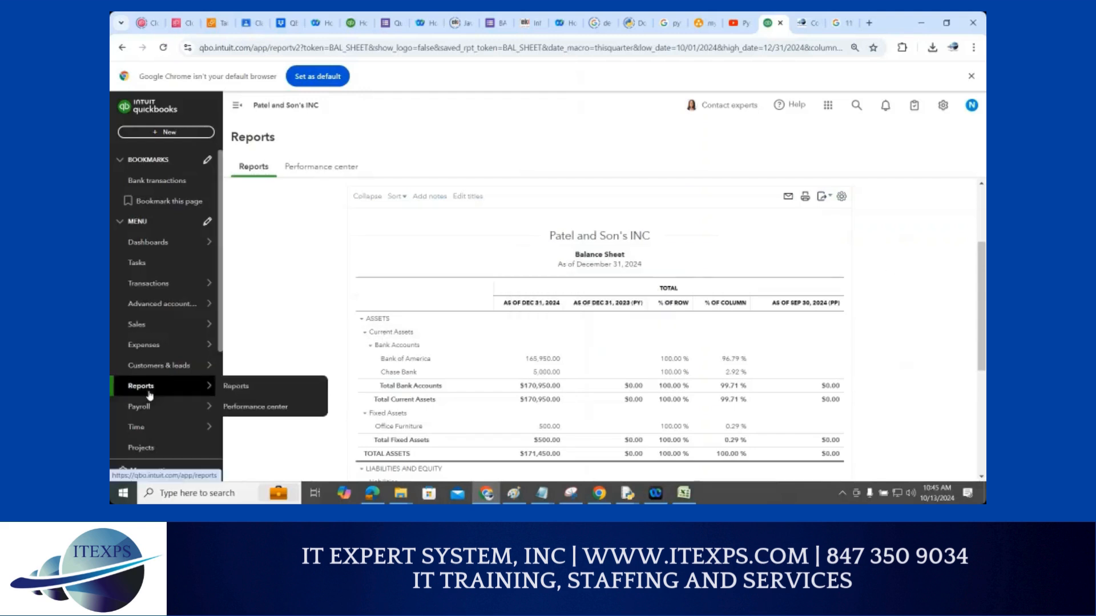
From Reports Favorites, open Profit and Loss for Jan 1–Oct 13, 2024, showing $6,450.00 net income
{"action": "left_click", "coordinate": [254, 387]}
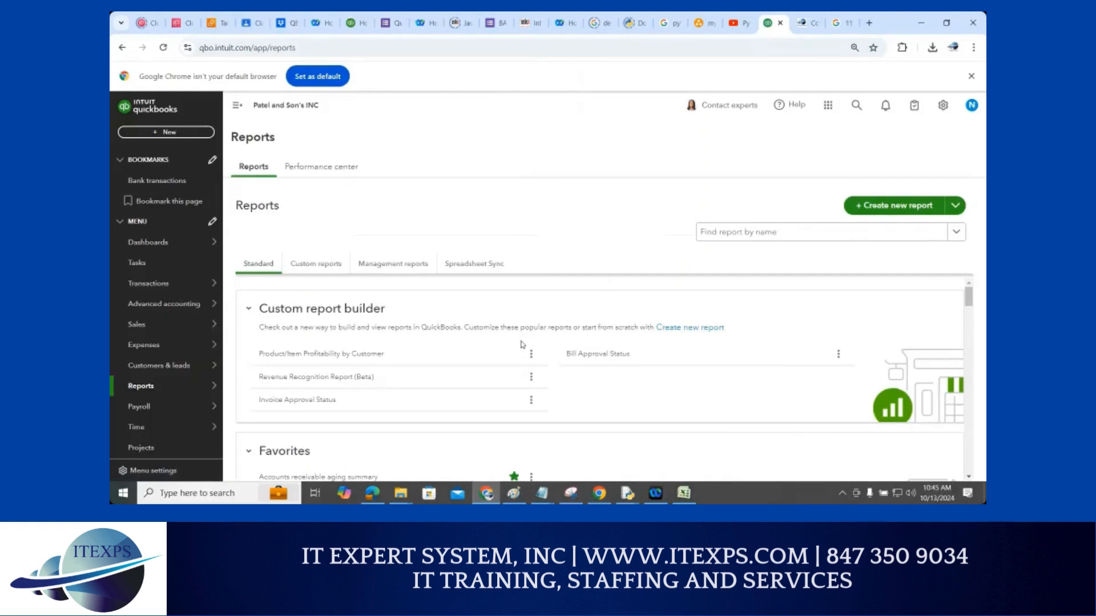
{"action": "scroll", "coordinate": [519, 345], "scroll_direction": "down", "scroll_amount": 3}
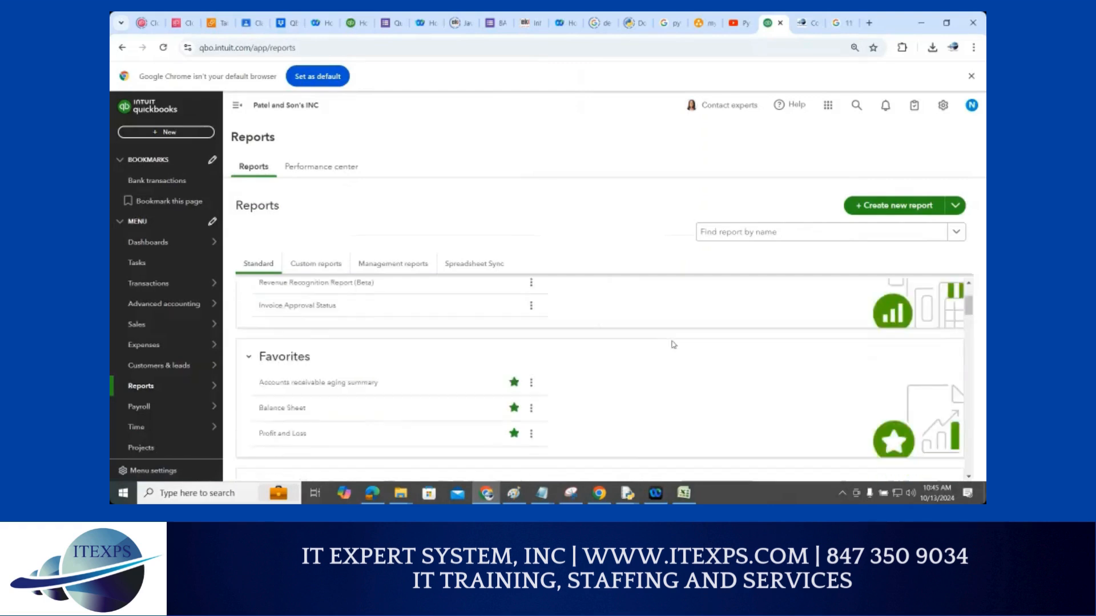
{"action": "scroll", "coordinate": [673, 344], "scroll_direction": "down", "scroll_amount": 1}
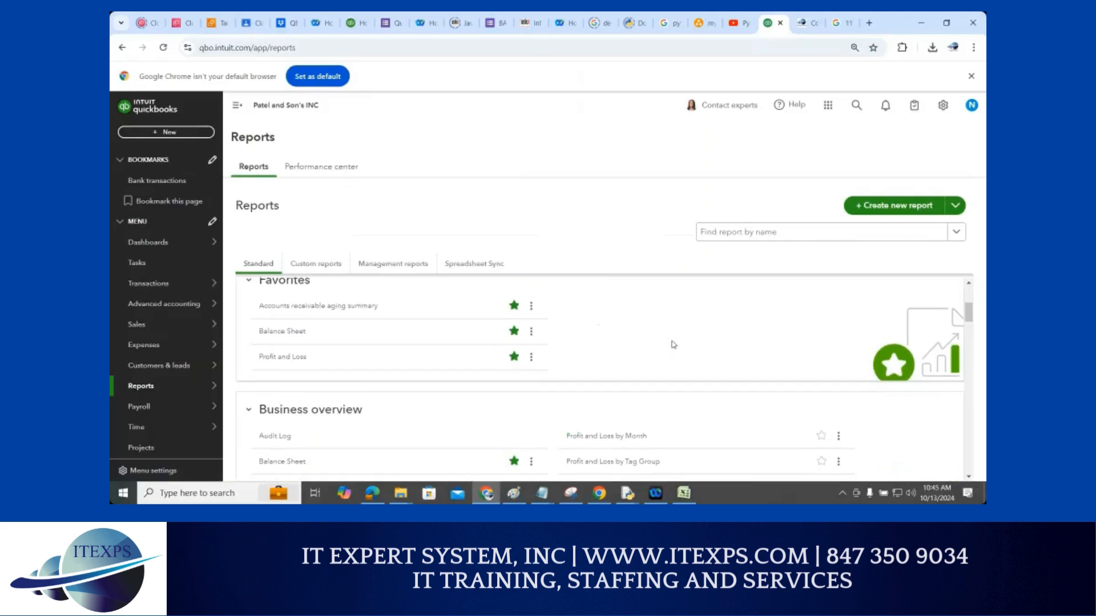
{"action": "left_click", "coordinate": [281, 360]}
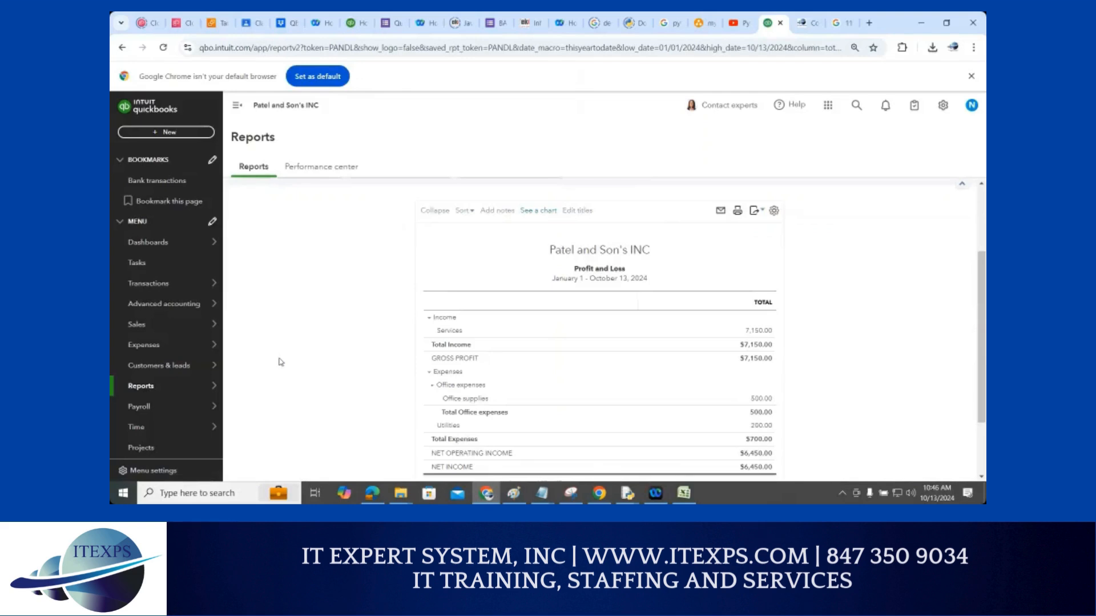
{"action": "scroll", "coordinate": [281, 363], "scroll_direction": "up", "scroll_amount": 2}
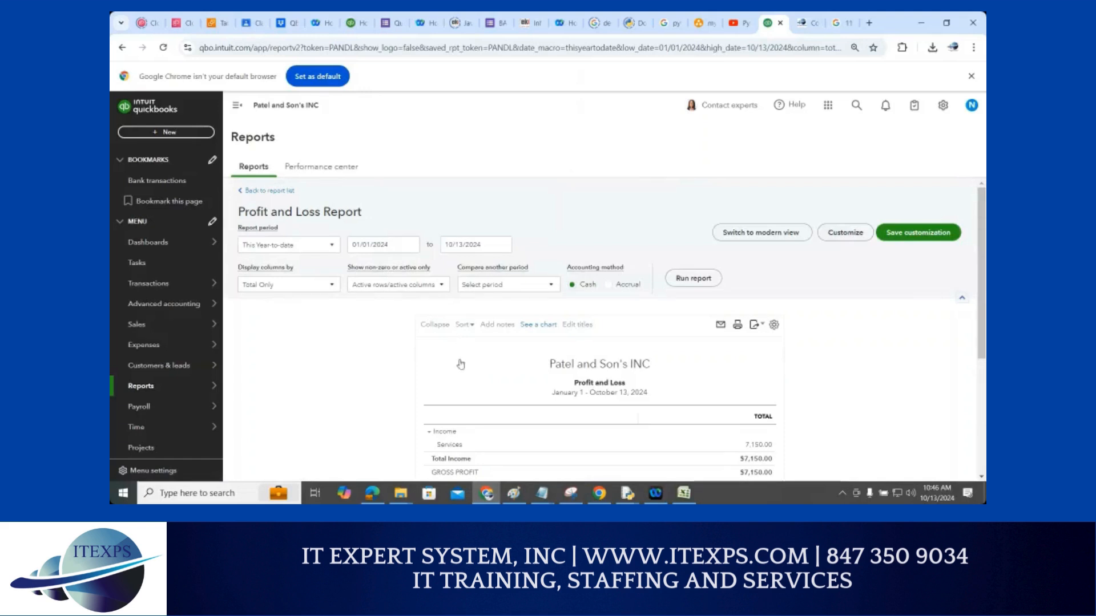
Set Display columns by to Months, rerun, and review the monthly Profit and Loss columns
{"action": "left_click", "coordinate": [332, 285]}
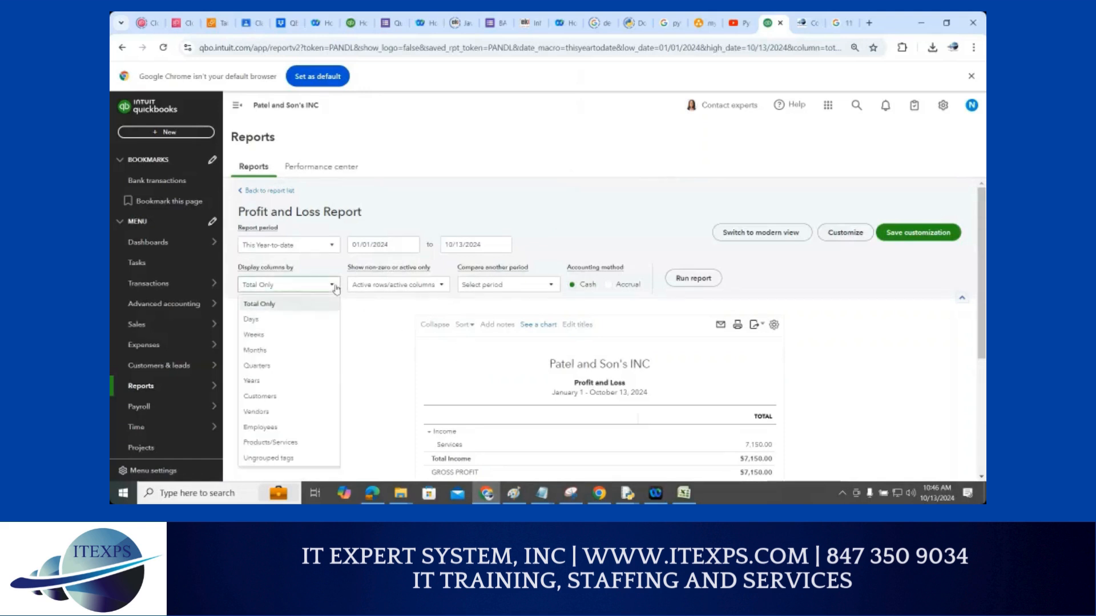
{"action": "left_click", "coordinate": [265, 350]}
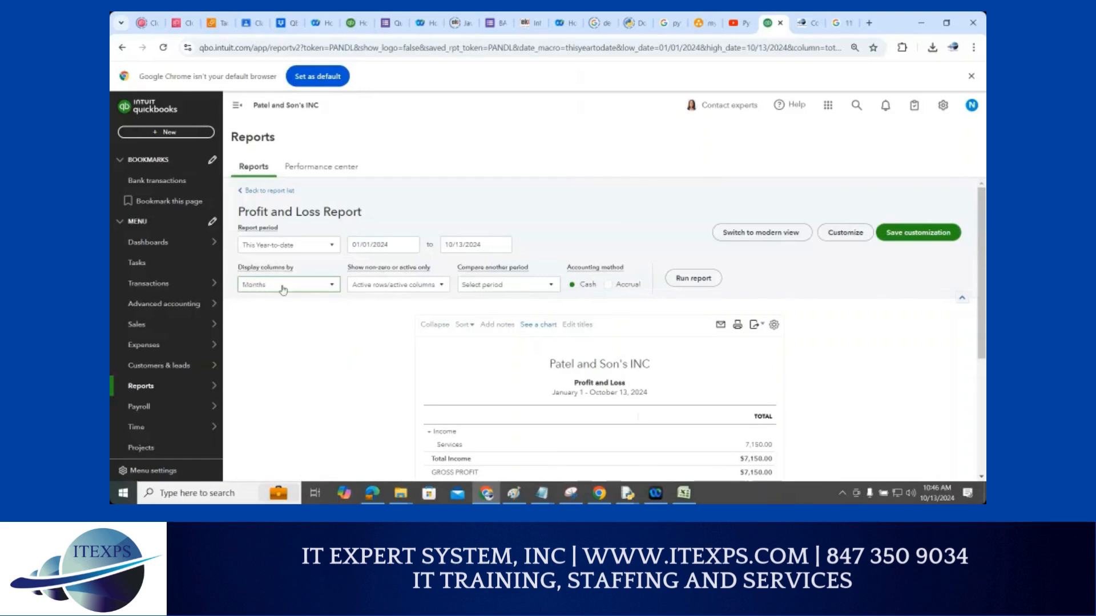
{"action": "left_click", "coordinate": [699, 278]}
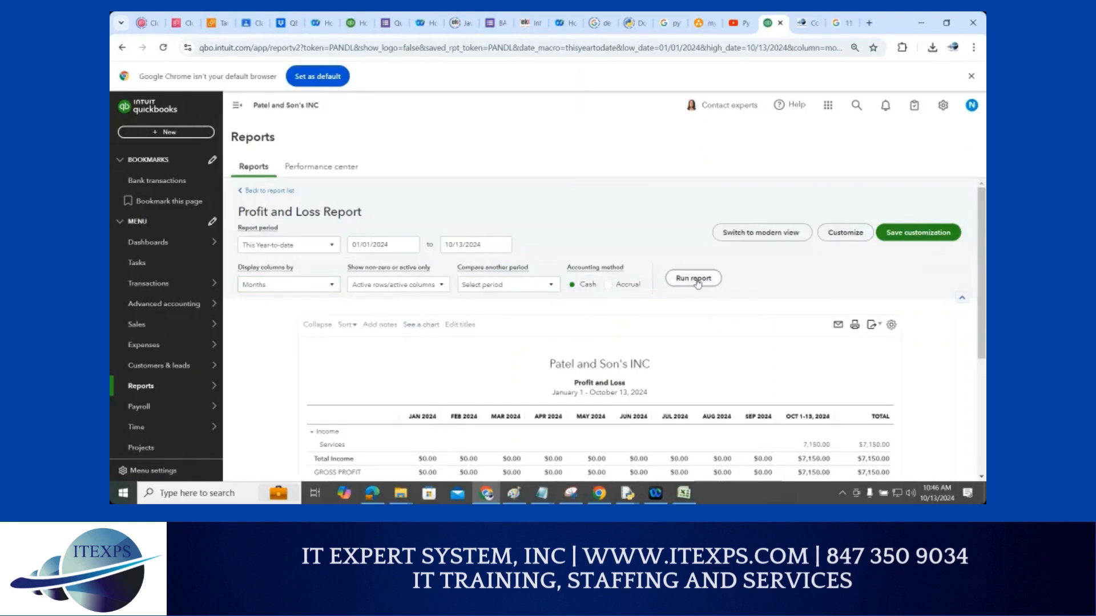
{"action": "scroll", "coordinate": [697, 284], "scroll_direction": "down", "scroll_amount": 2}
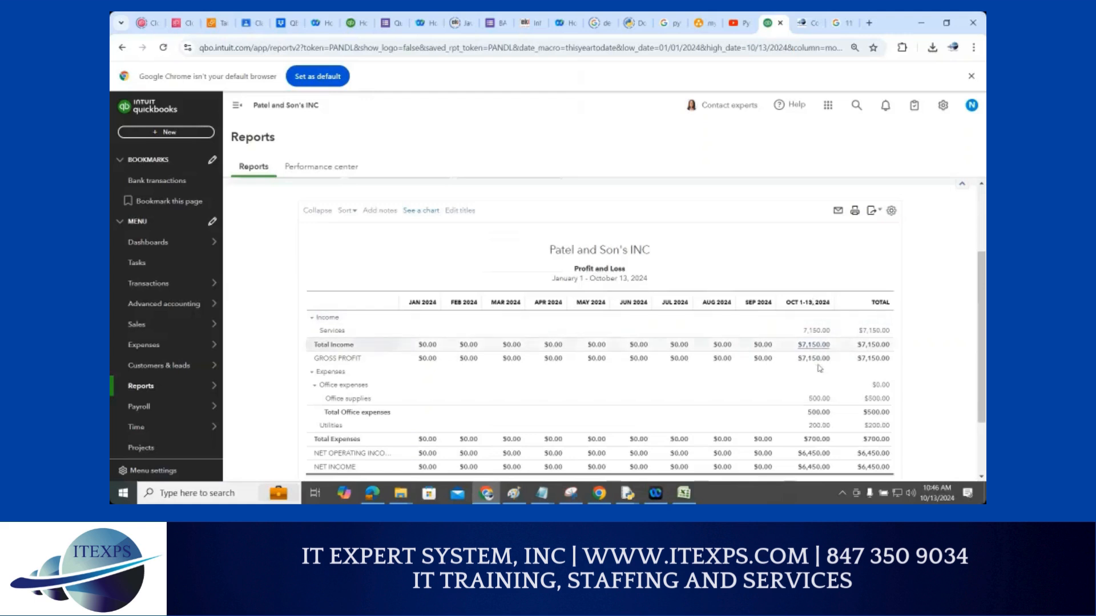
{"action": "scroll", "coordinate": [815, 288], "scroll_direction": "down", "scroll_amount": 2}
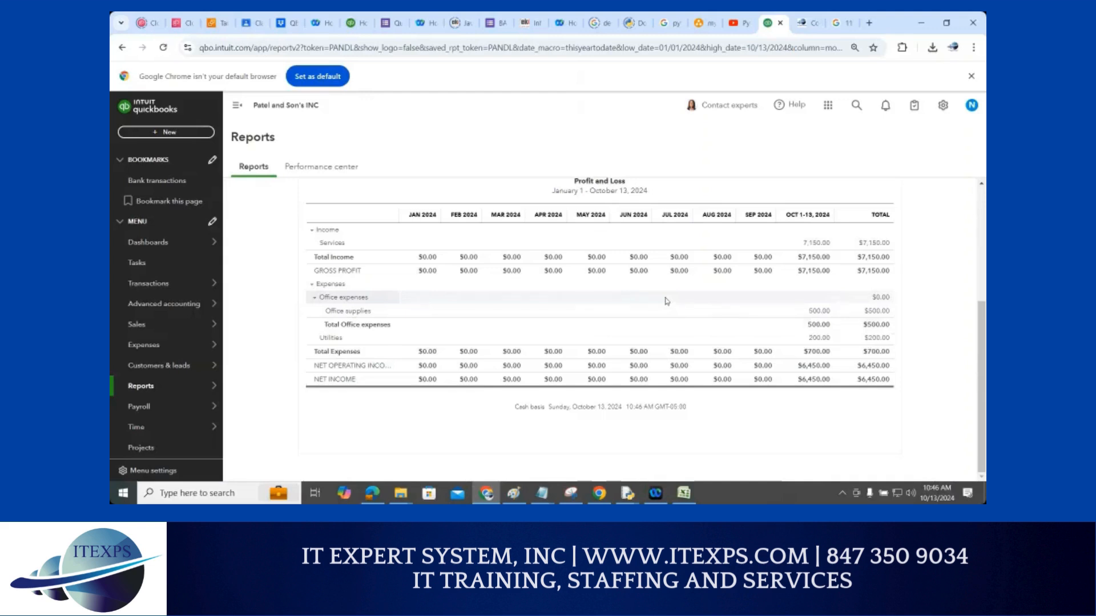
{"action": "scroll", "coordinate": [667, 300], "scroll_direction": "up", "scroll_amount": 4}
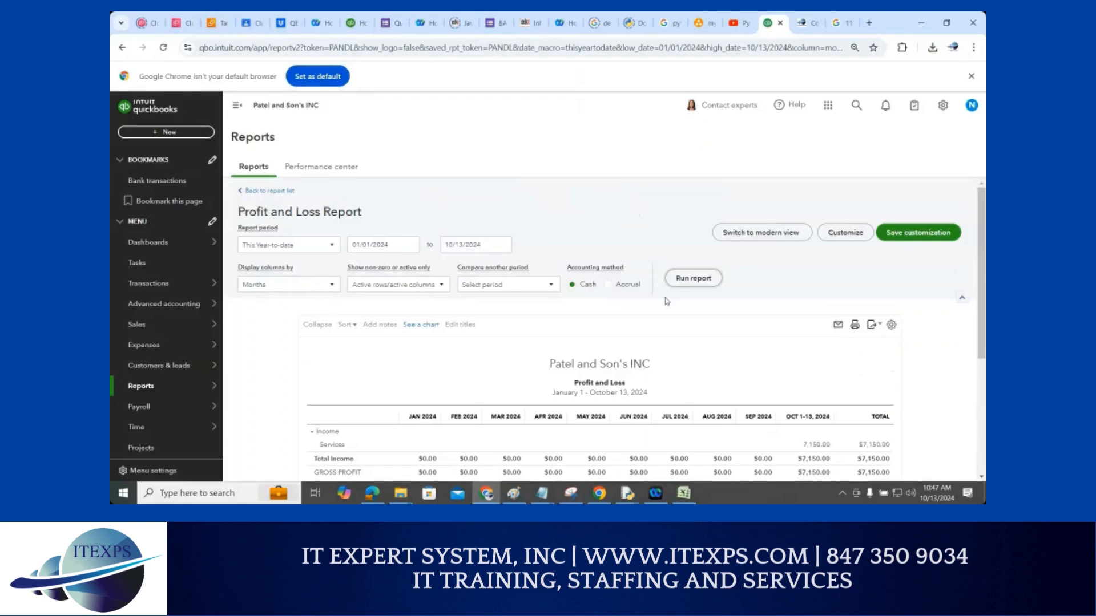
Switch to the QB1_day7 PDF in Dropbox and scroll from the Pay Bills slide to the closing slide
{"action": "left_click", "coordinate": [293, 23]}
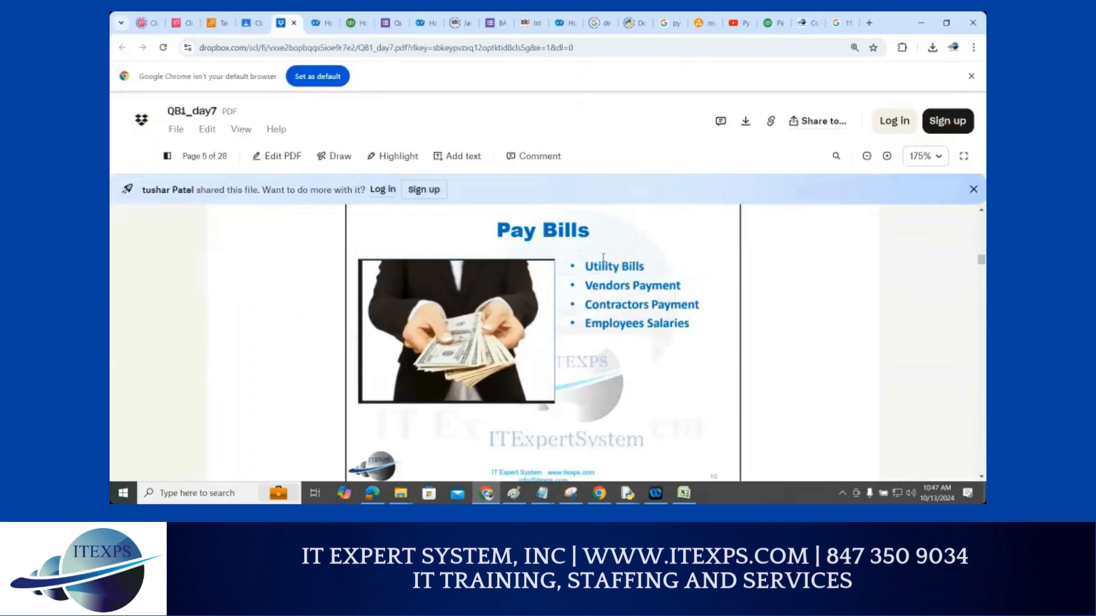
{"action": "scroll", "coordinate": [604, 262], "scroll_direction": "down", "scroll_amount": 5}
{"action": "scroll", "coordinate": [604, 262], "scroll_direction": "down", "scroll_amount": 3}
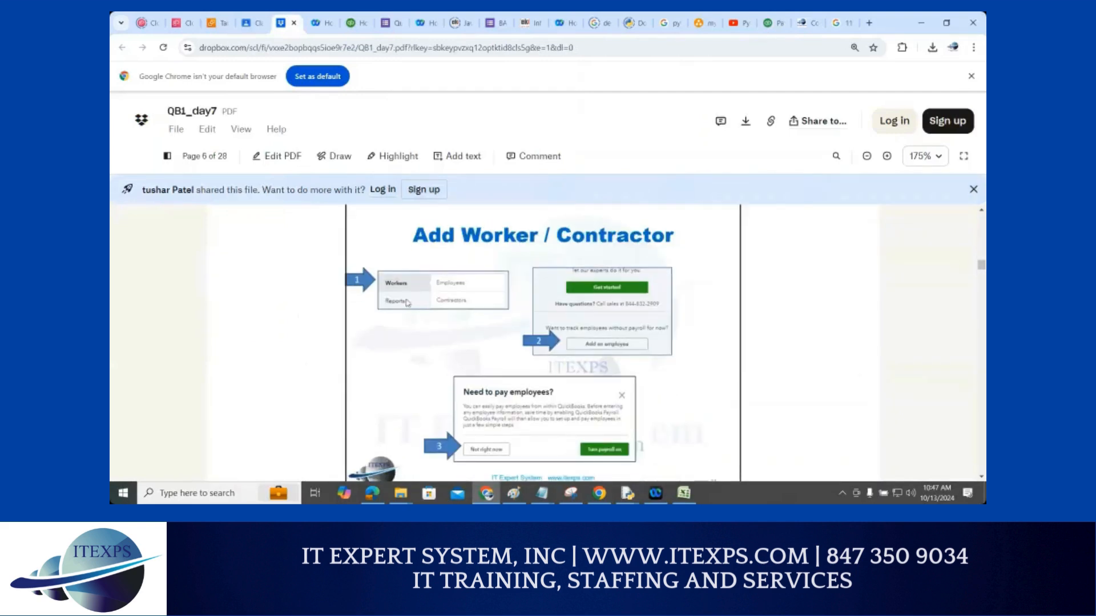
{"action": "scroll", "coordinate": [600, 368], "scroll_direction": "down", "scroll_amount": 3}
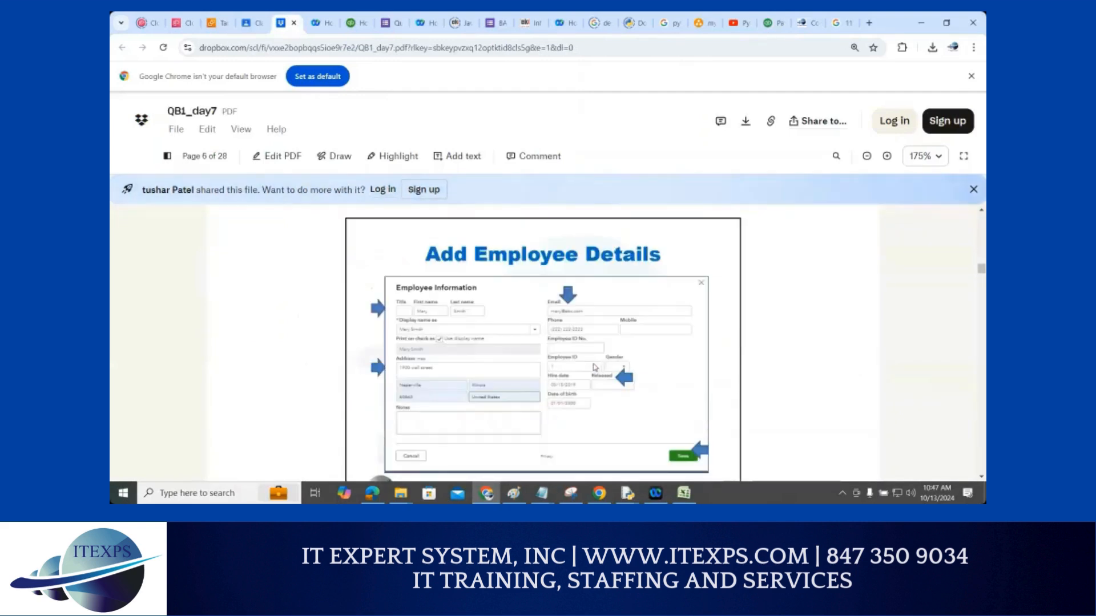
{"action": "scroll", "coordinate": [596, 365], "scroll_direction": "down", "scroll_amount": 10}
{"action": "scroll", "coordinate": [594, 363], "scroll_direction": "up", "scroll_amount": 1}
{"action": "scroll", "coordinate": [594, 365], "scroll_direction": "down", "scroll_amount": 8}
{"action": "scroll", "coordinate": [595, 367], "scroll_direction": "down", "scroll_amount": 5}
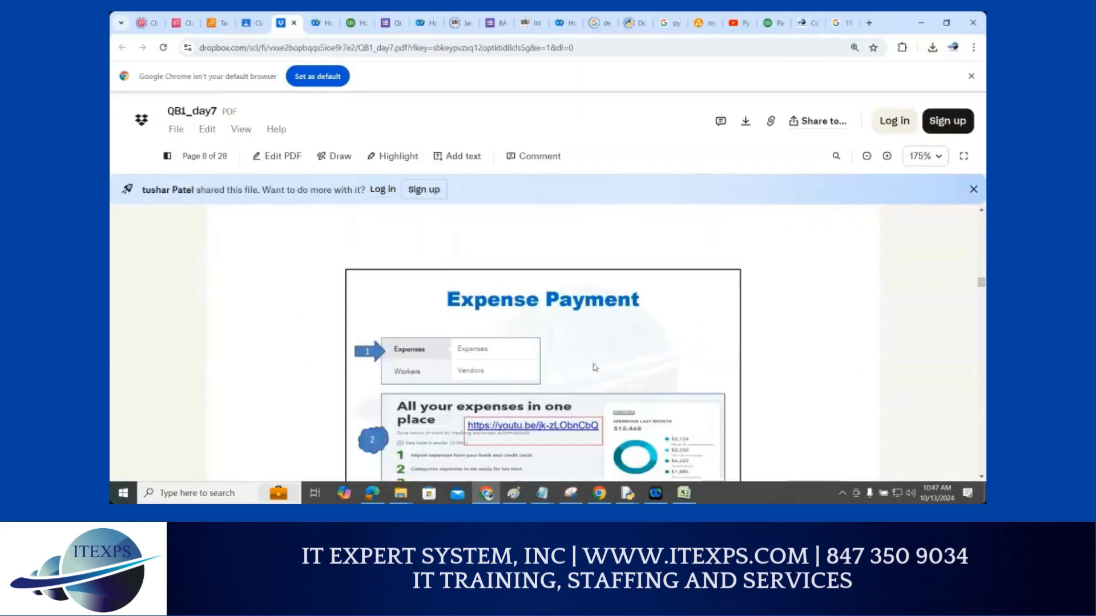
{"action": "scroll", "coordinate": [594, 366], "scroll_direction": "up", "scroll_amount": 1}
{"action": "scroll", "coordinate": [594, 365], "scroll_direction": "down", "scroll_amount": 3}
{"action": "scroll", "coordinate": [594, 365], "scroll_direction": "down", "scroll_amount": 10}
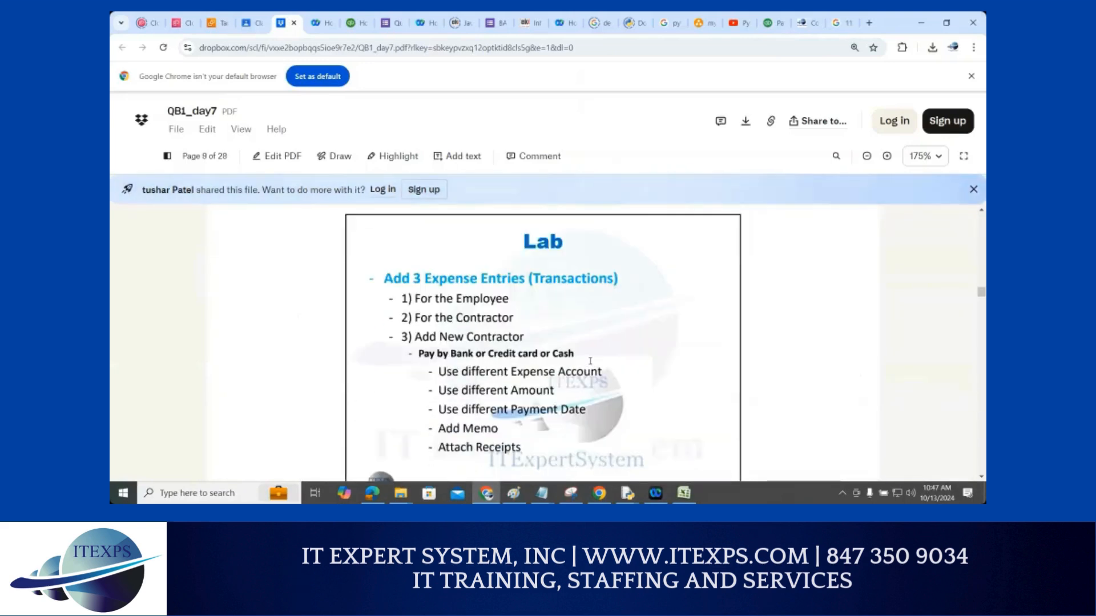
{"action": "scroll", "coordinate": [590, 361], "scroll_direction": "down", "scroll_amount": 5}
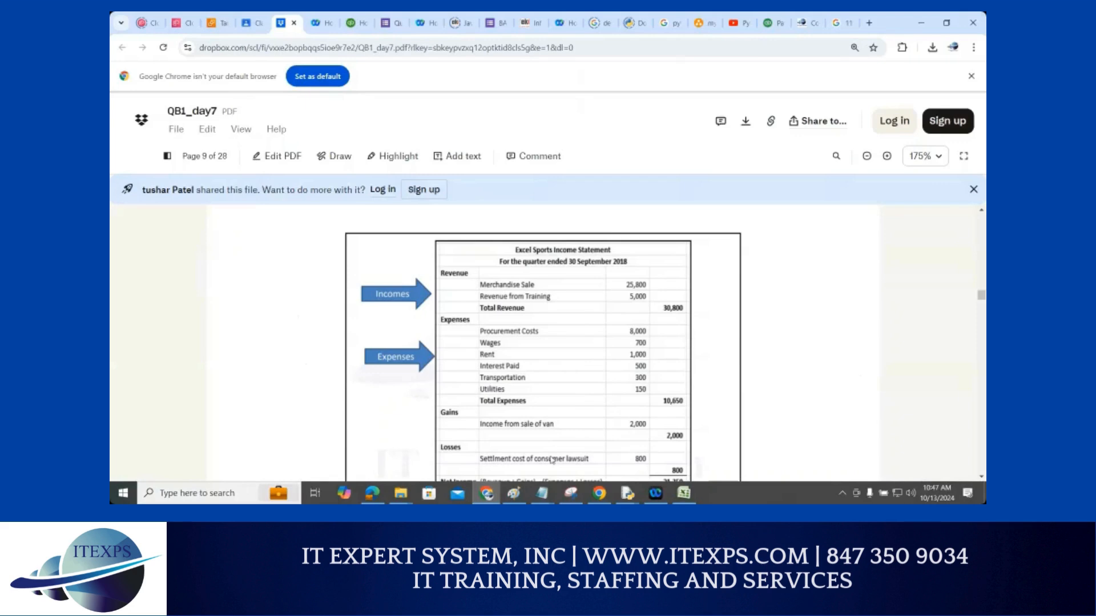
{"action": "scroll", "coordinate": [557, 460], "scroll_direction": "down", "scroll_amount": 2}
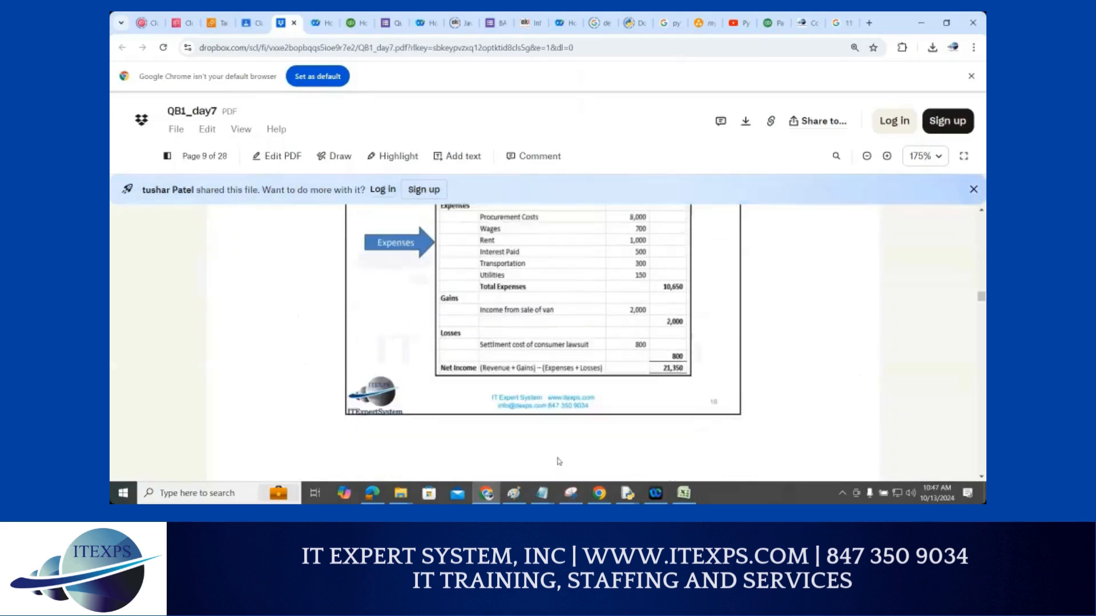
{"action": "scroll", "coordinate": [558, 461], "scroll_direction": "down", "scroll_amount": 5}
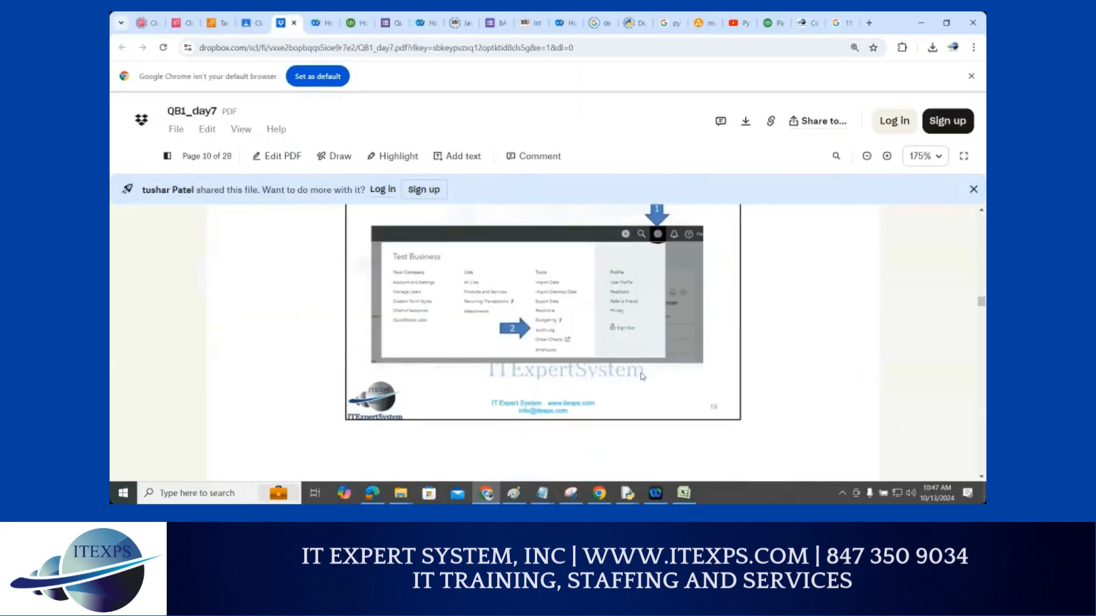
{"action": "scroll", "coordinate": [651, 269], "scroll_direction": "down", "scroll_amount": 3}
{"action": "scroll", "coordinate": [651, 268], "scroll_direction": "down", "scroll_amount": 2}
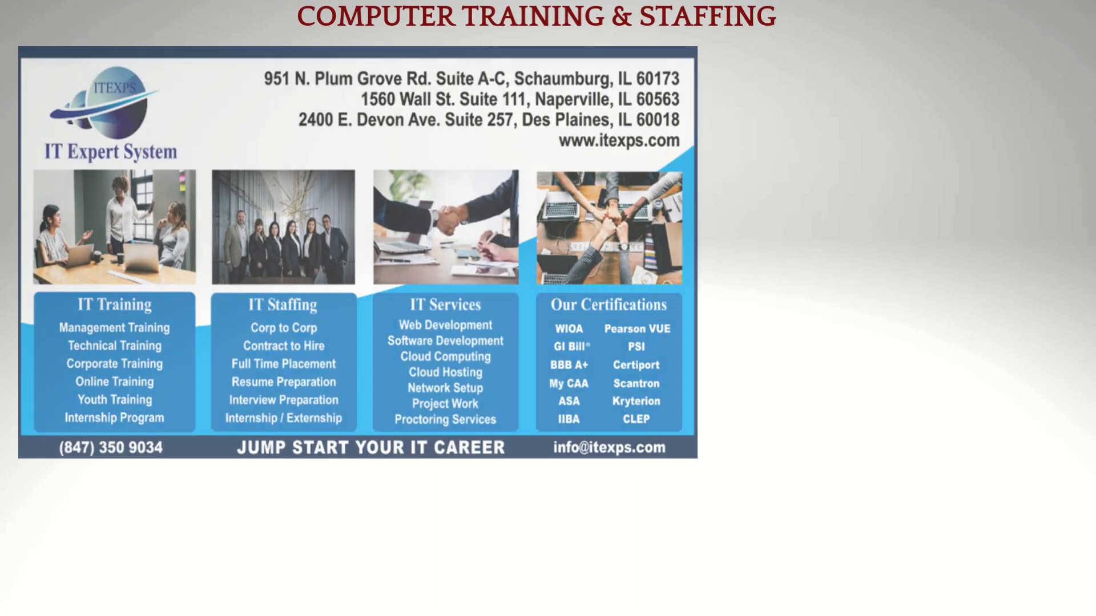